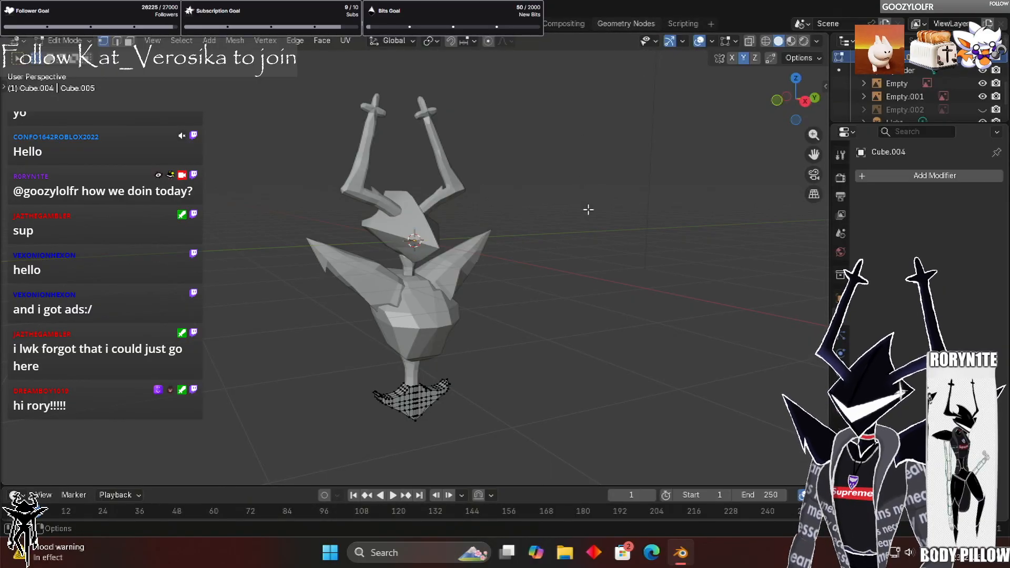
Inspect the whole character model, and compare the pelvis piece with the reference drawings in the right and front orthographic views
middle_click_drag(556, 332, 500, 374)
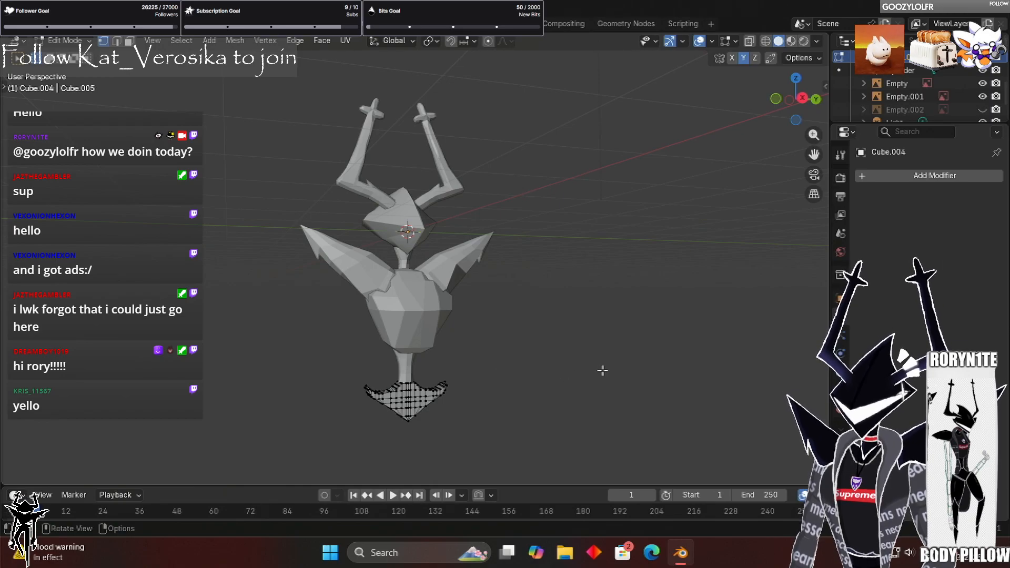
scroll(529, 388, "up", 3)
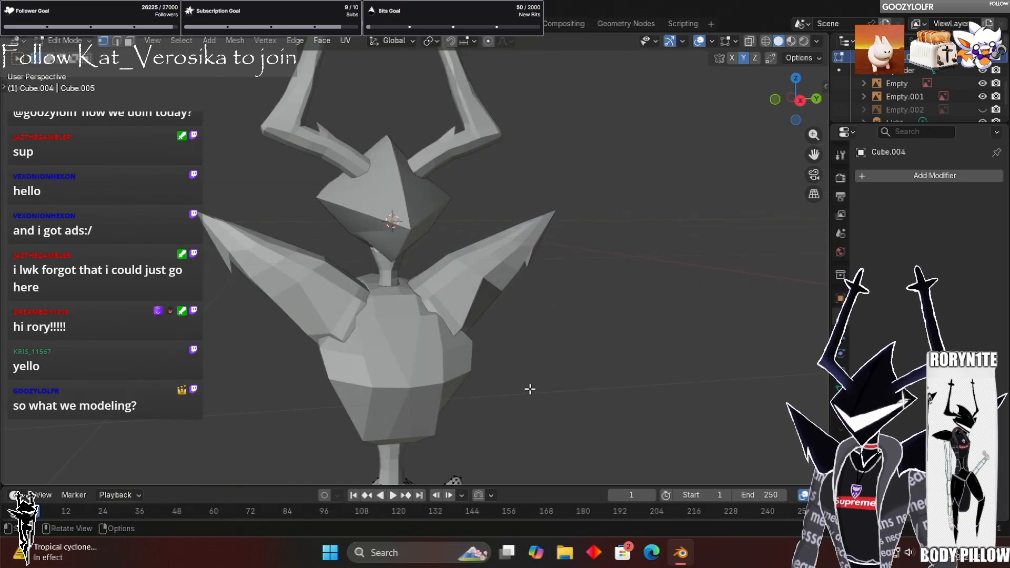
middle_click_drag(530, 389, 823, 235)
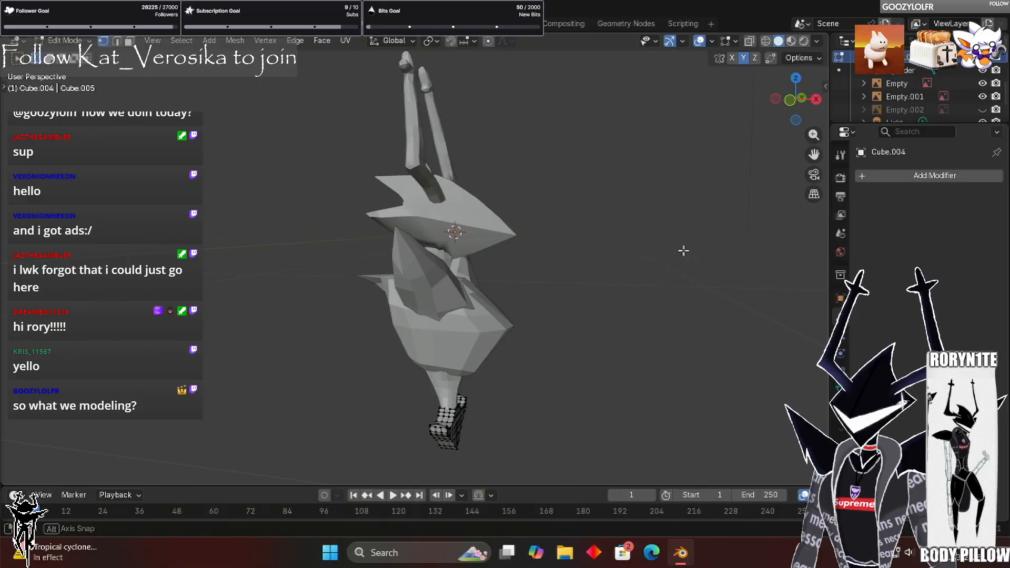
middle_click_drag(684, 251, 684, 251)
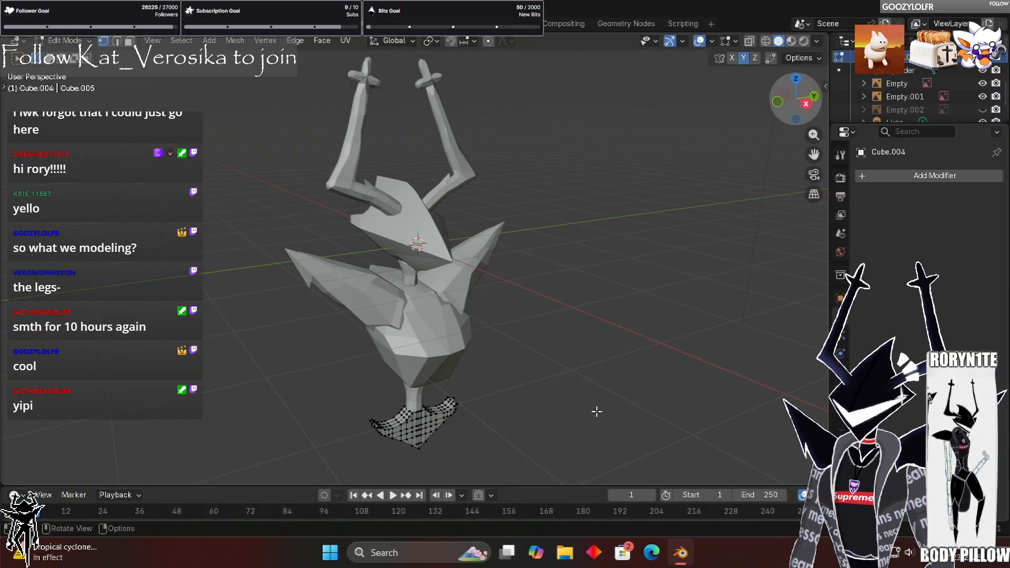
key("KP_3")
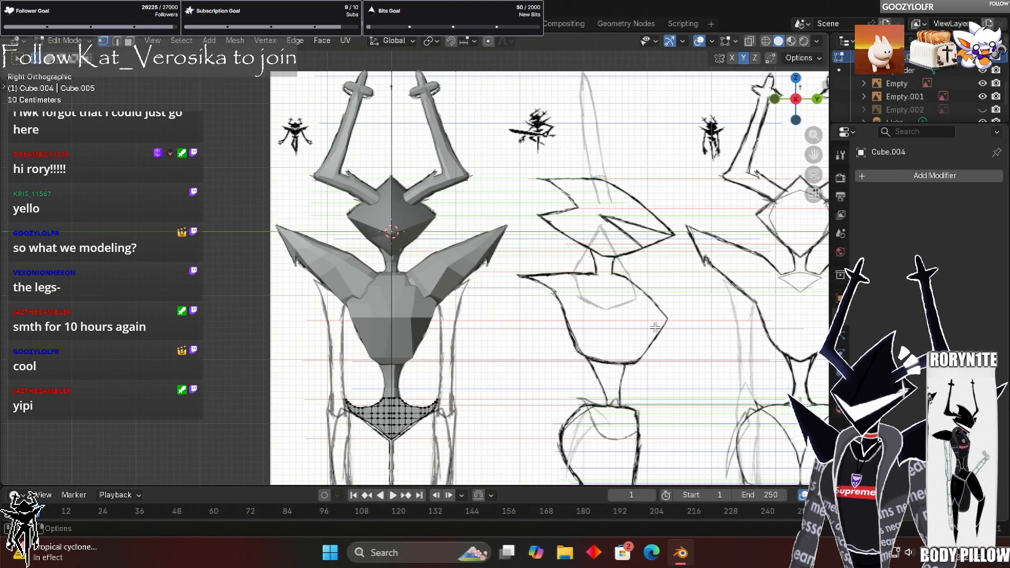
key("KP_1")
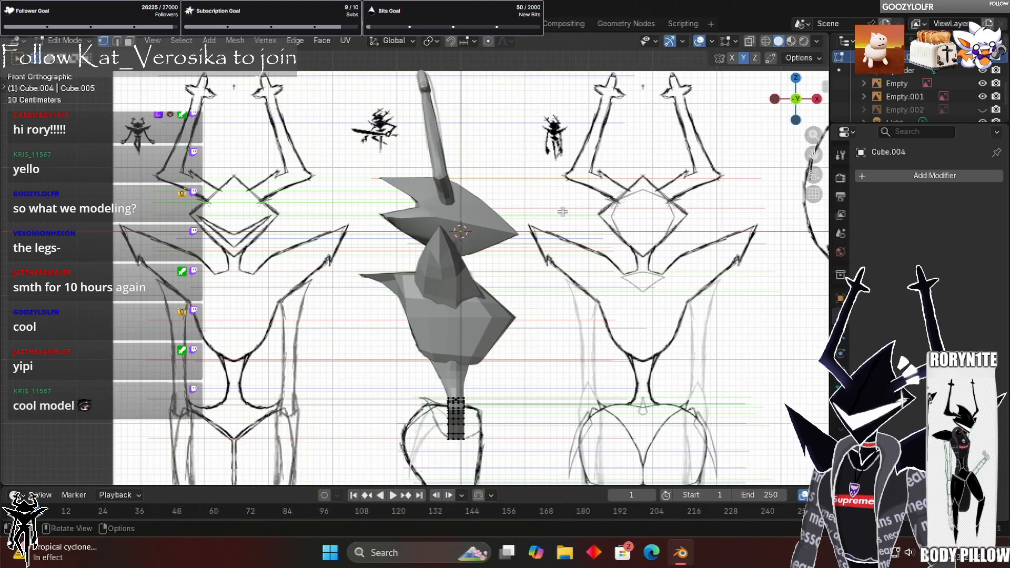
key("KP_Decimal")
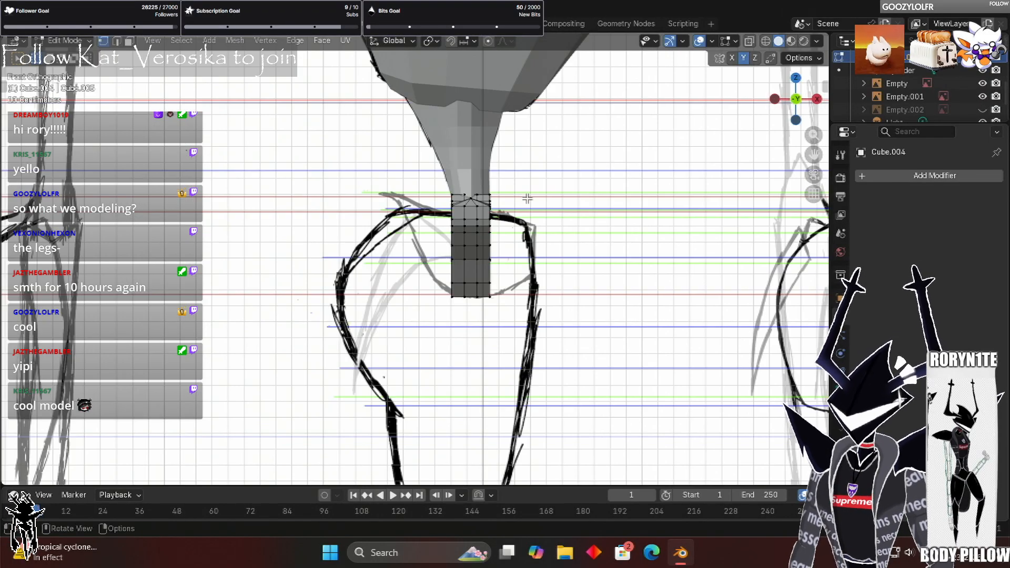
scroll(602, 291, "up", 3)
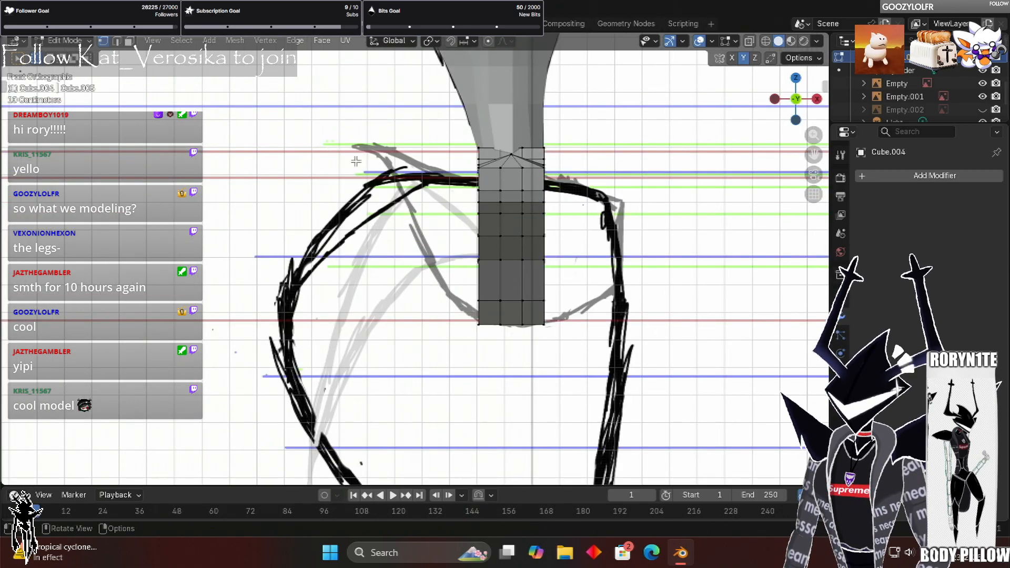
scroll(352, 158, "down", 1)
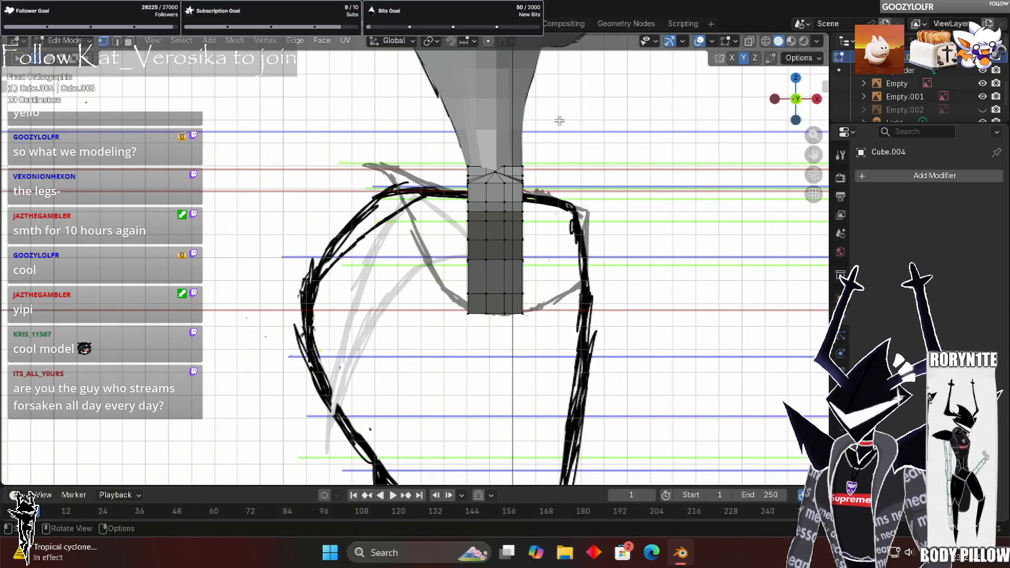
scroll(574, 134, "down", 3)
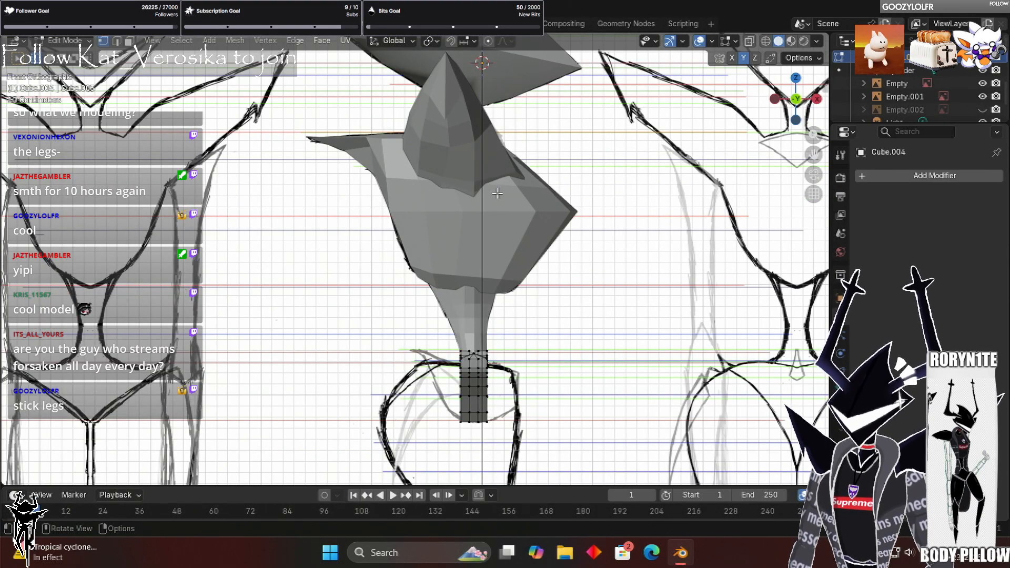
Examine the pelvis mesh up close and the leg outlines below it in the right-view reference drawing
middle_click_drag(531, 406, 556, 221, "shift")
scroll(557, 223, "up", 3)
left_click_drag(798, 101, 821, 107)
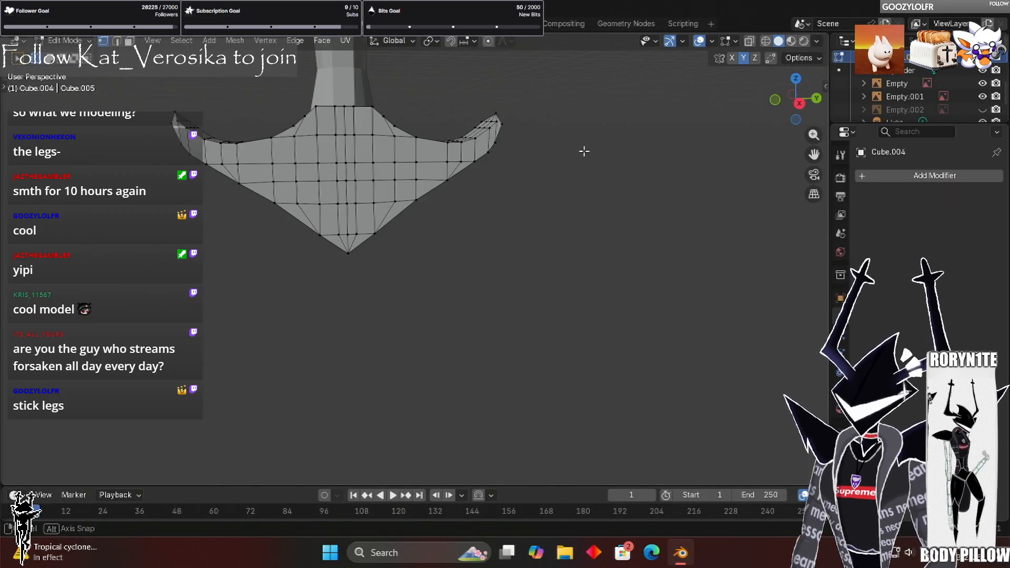
middle_click_drag(557, 203, 407, 355)
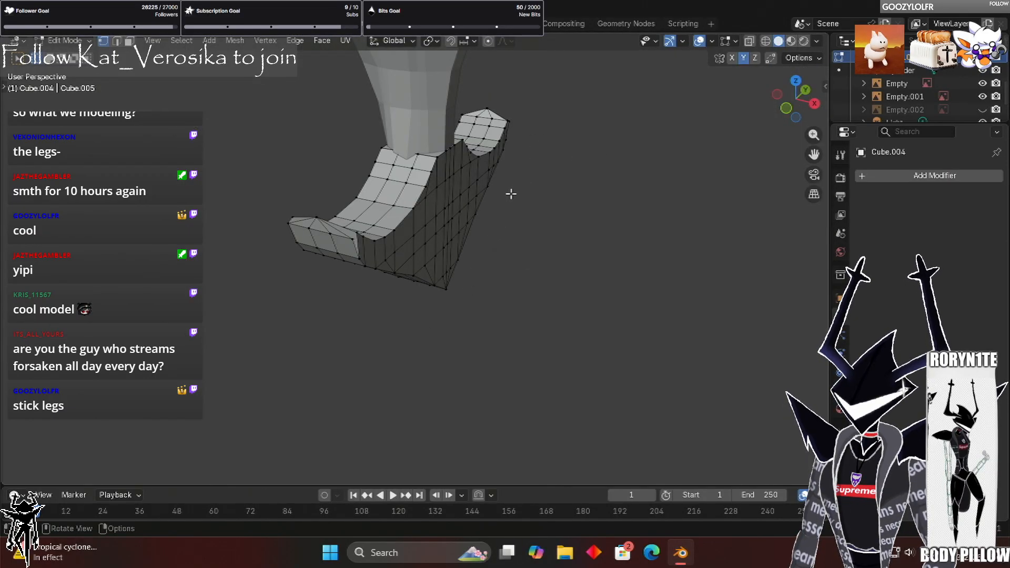
key("KP_3")
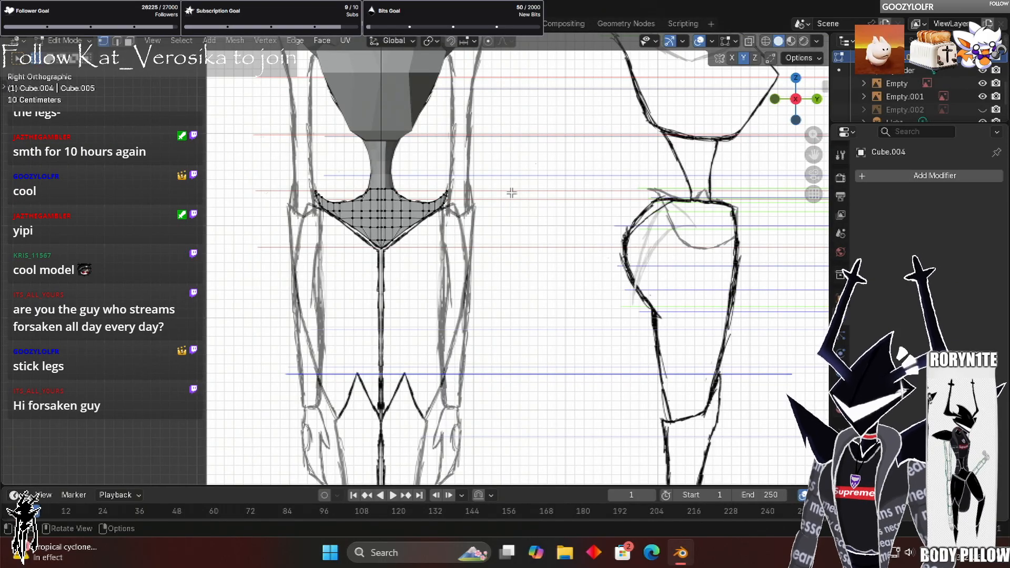
middle_click_drag(511, 193, 593, 38, "shift")
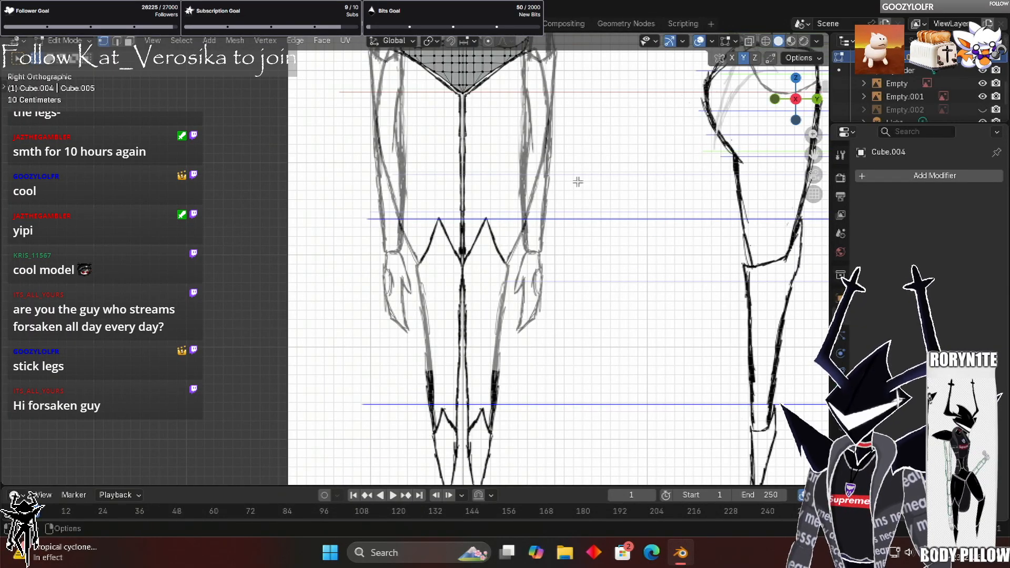
middle_click_drag(549, 181, 508, 161)
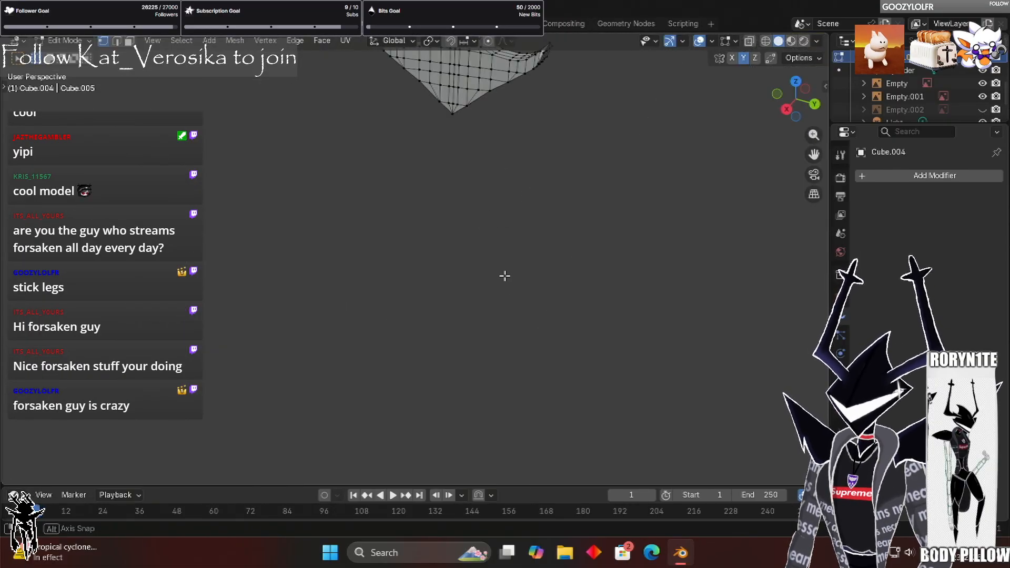
scroll(510, 311, "down", 5)
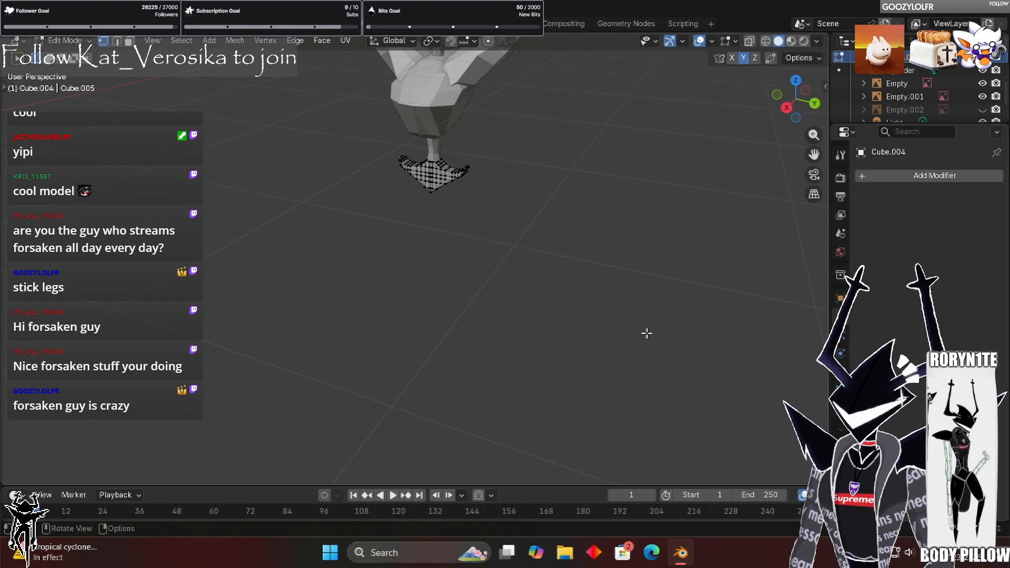
middle_click_drag(620, 104, 623, 238, "shift")
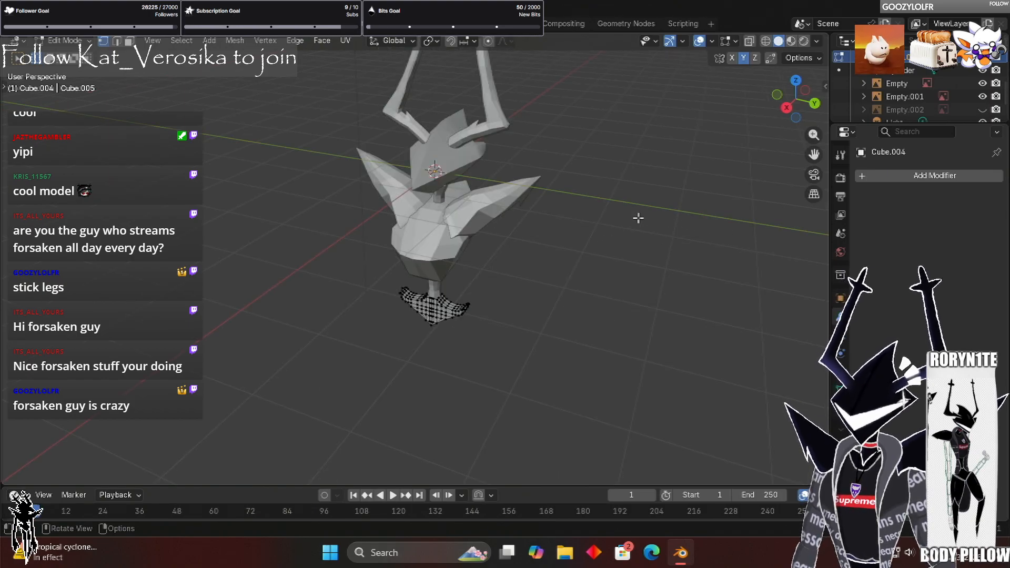
key("KP_Decimal")
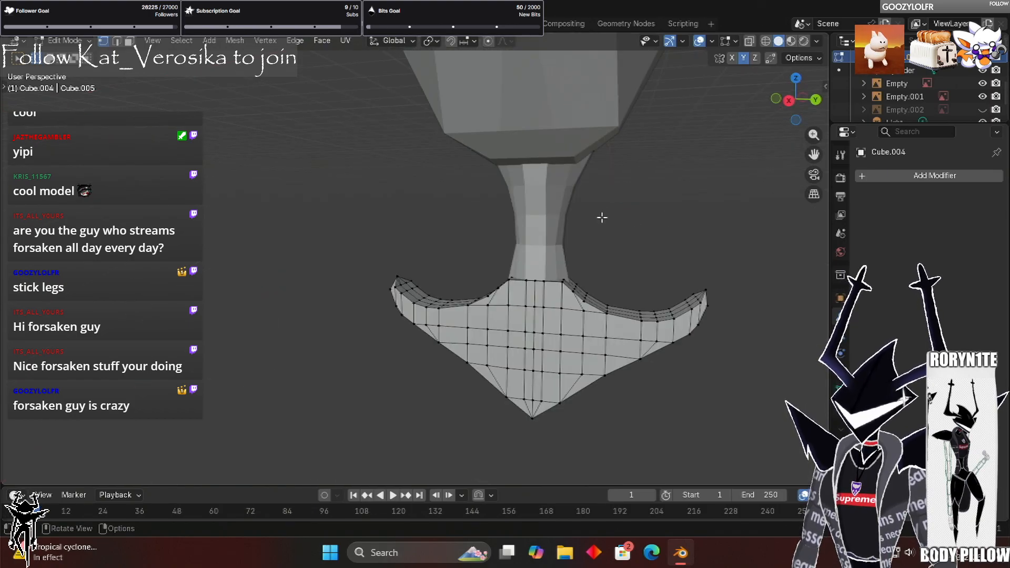
Examine the pelvis mesh from below and recheck its outline and depth against the right and front reference drawings
middle_click_drag(602, 218, 607, 204)
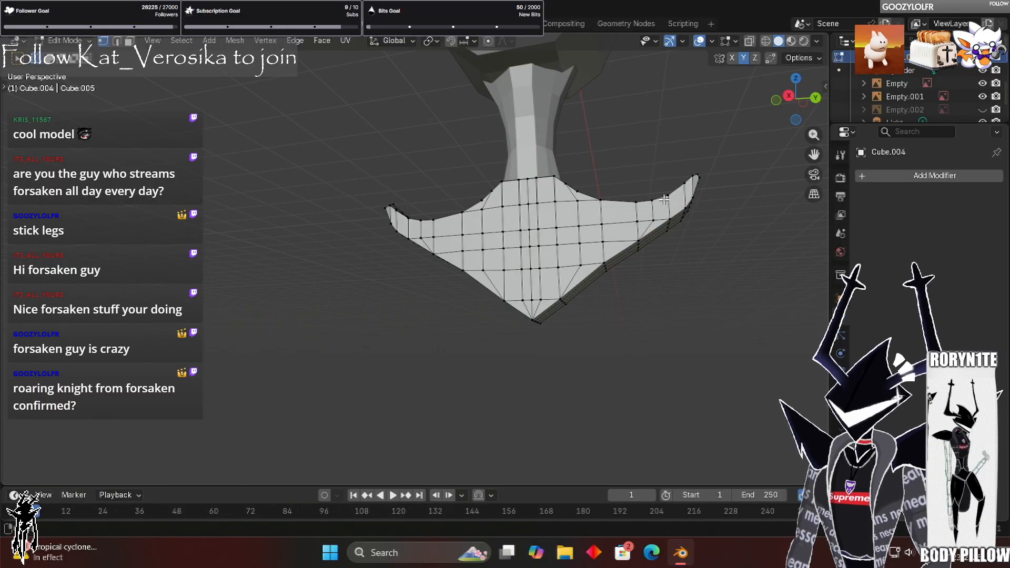
middle_click_drag(665, 200, 662, 197)
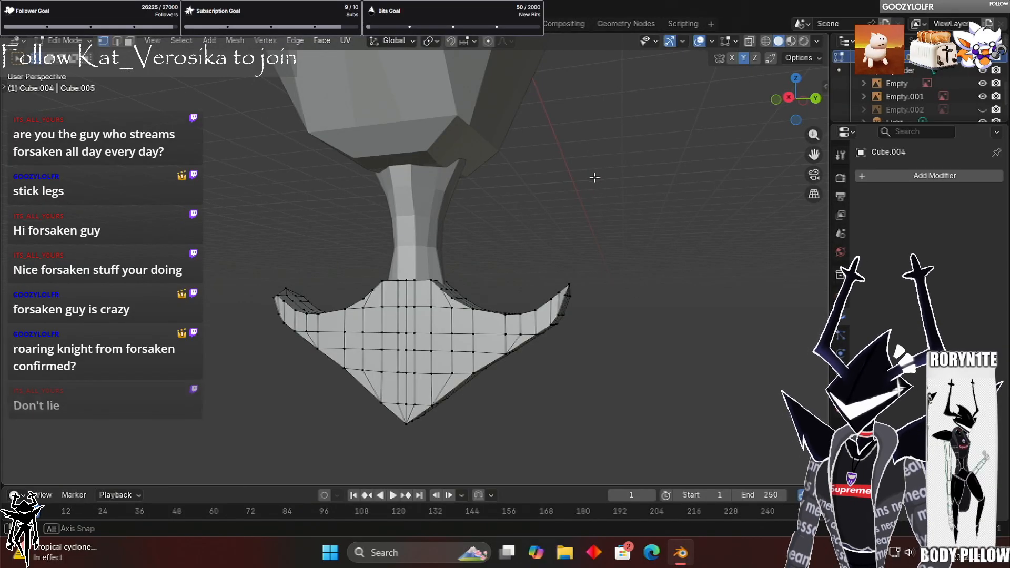
middle_click_drag(690, 129, 586, 165)
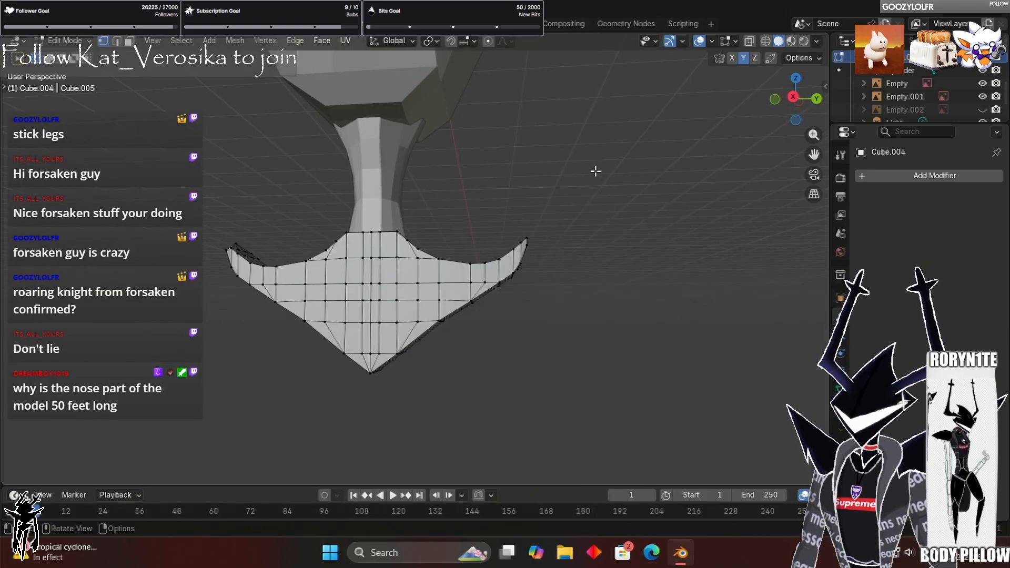
middle_click_drag(596, 171, 715, 112)
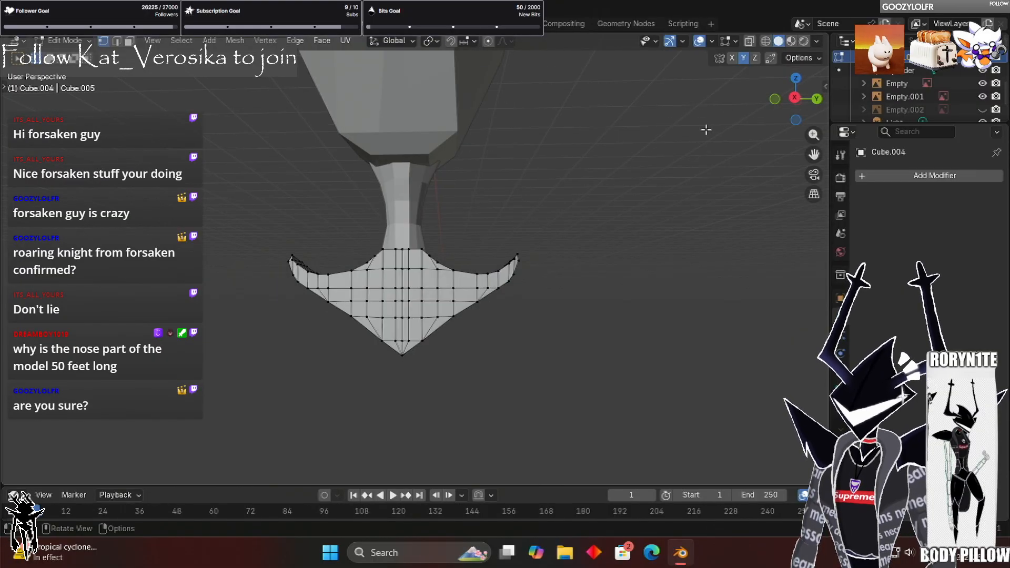
key("KP_3")
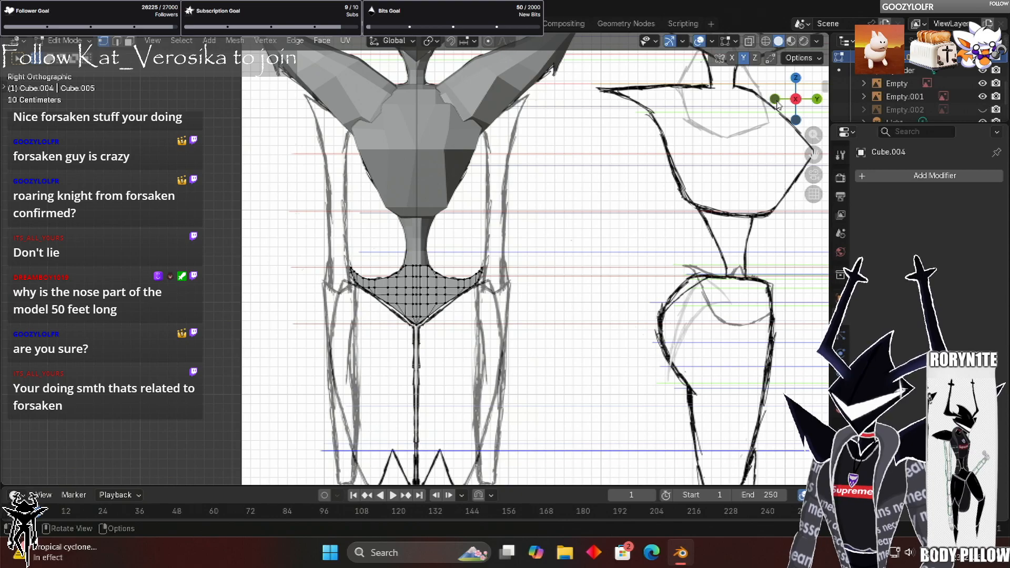
scroll(778, 106, "down", 3)
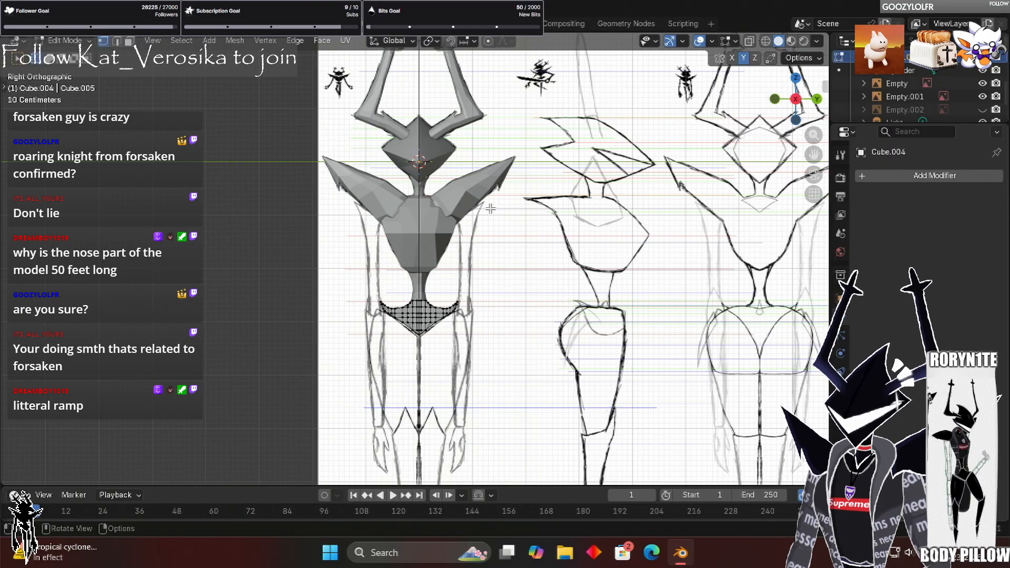
middle_click_drag(491, 209, 494, 231, "shift")
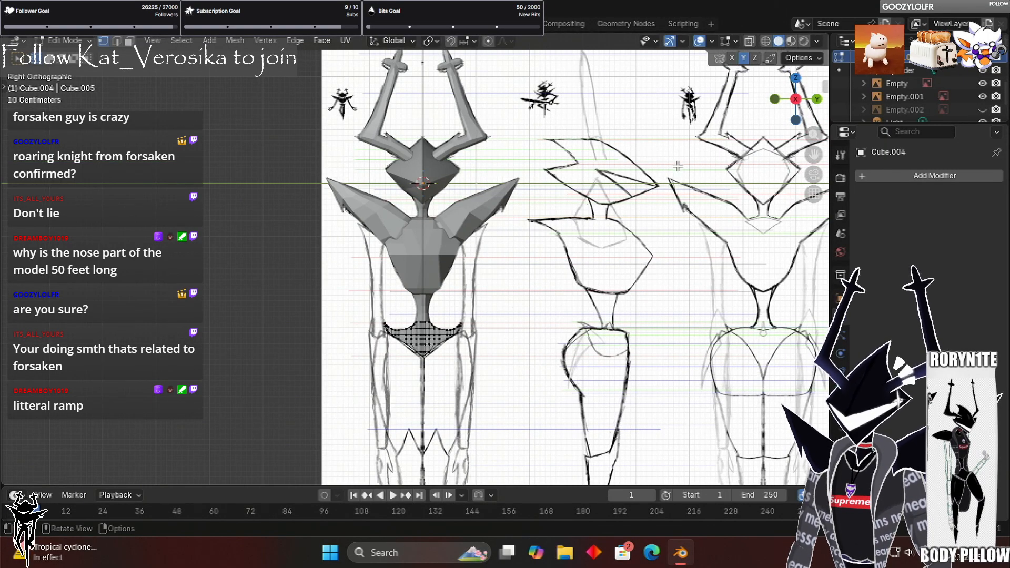
key("KP_Decimal")
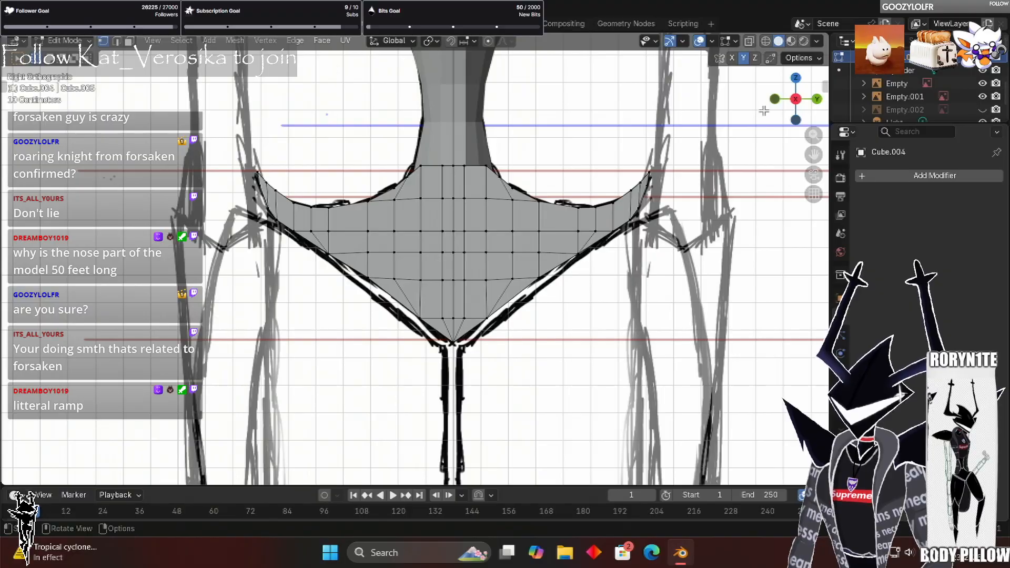
middle_click_drag(520, 173, 524, 173)
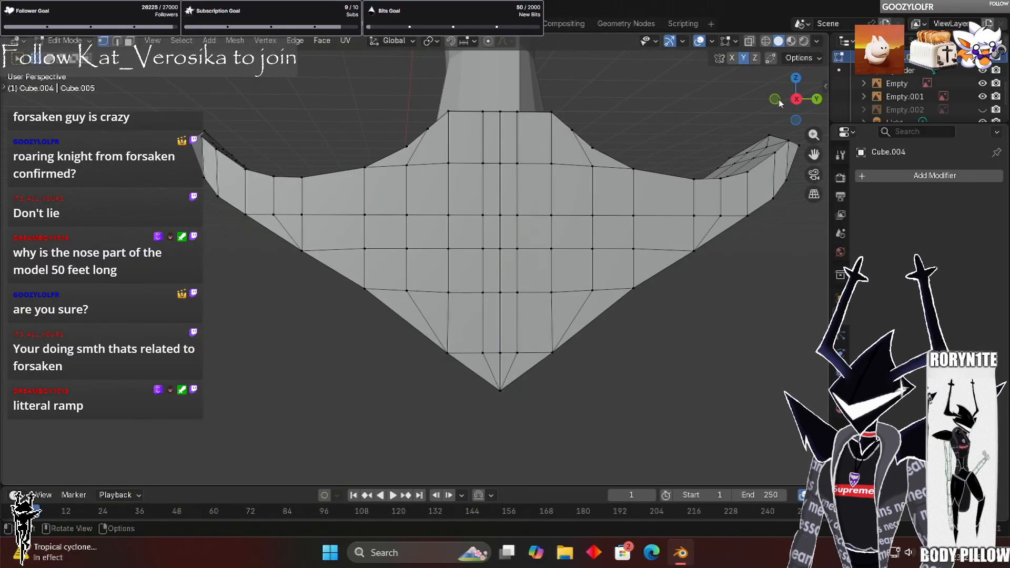
scroll(730, 226, "down", 3)
middle_click_drag(671, 217, 728, 225)
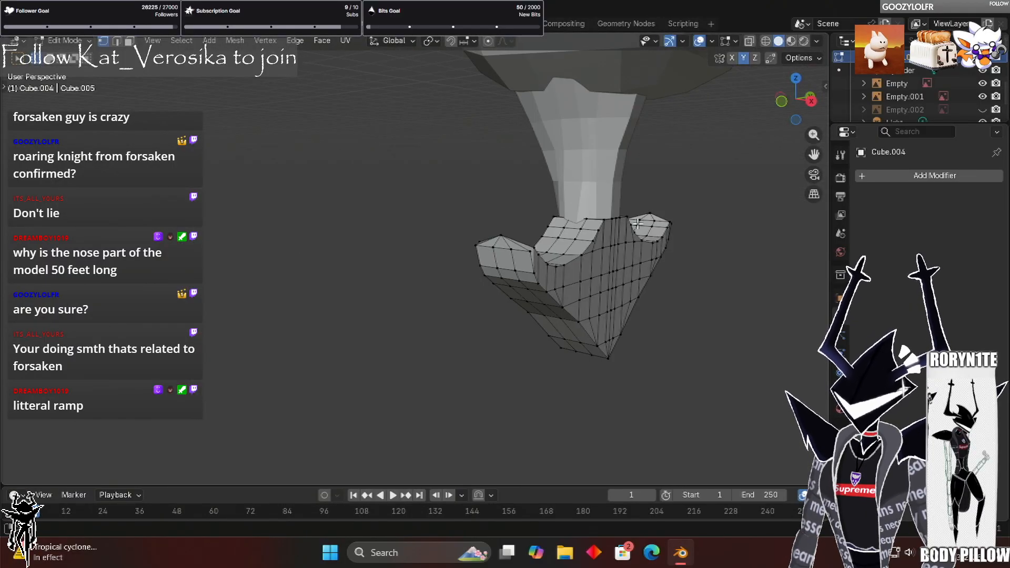
key("KP_1")
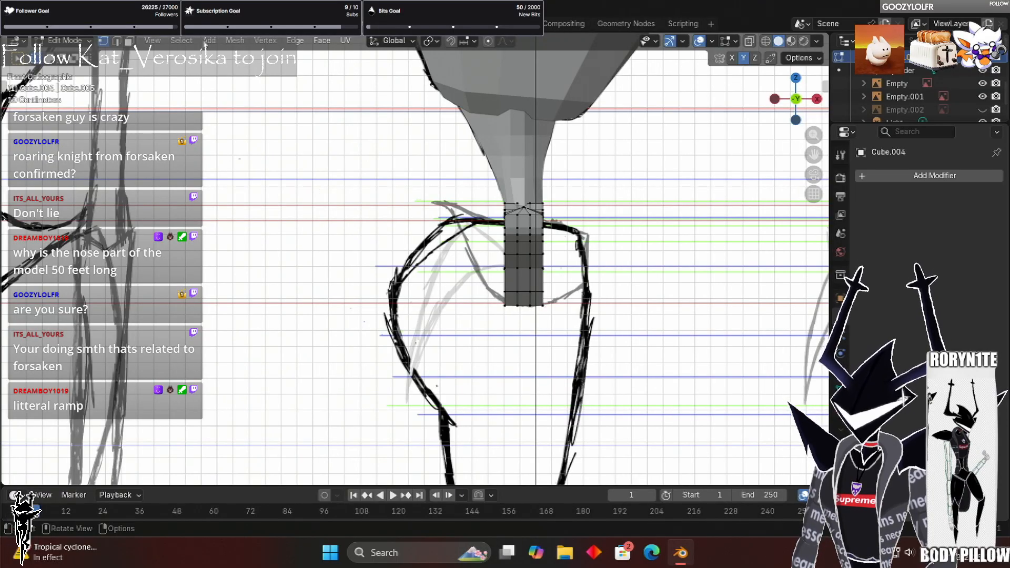
middle_click_drag(631, 232, 555, 231)
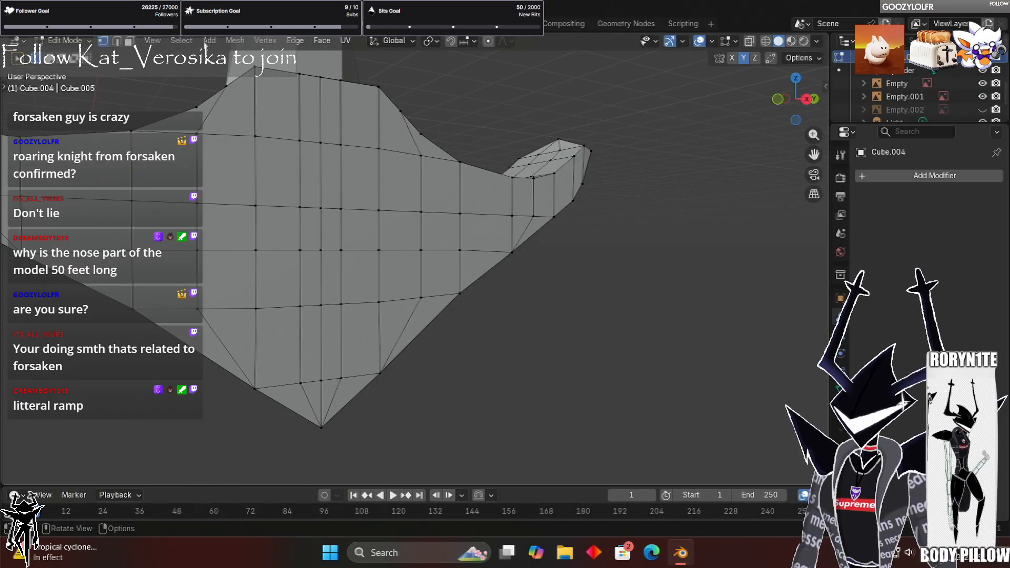
Select all faces on the pelvis's flat side panel, leaving out the two raised outer tips
scroll(205, 46, "down", 3)
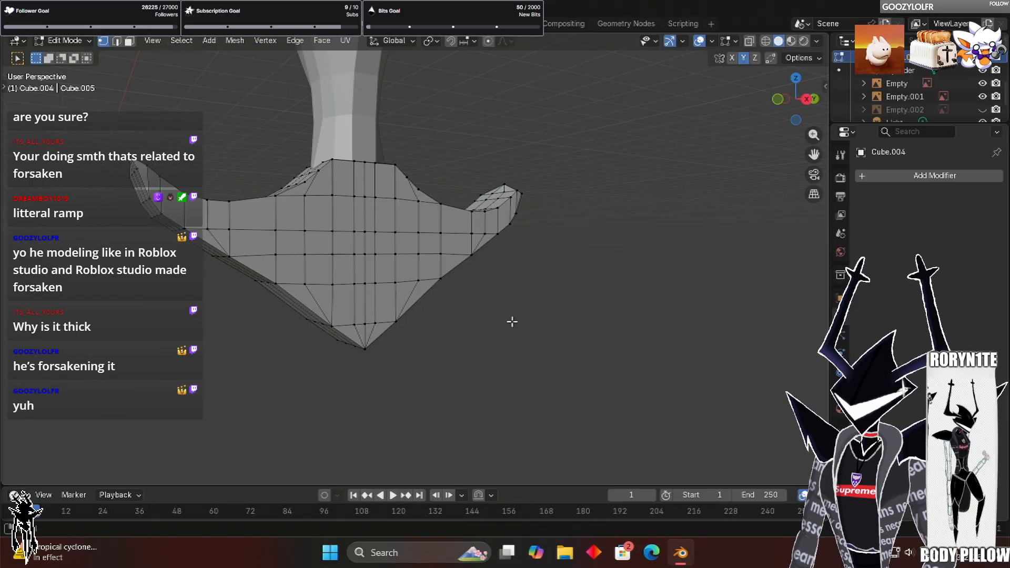
middle_click_drag(598, 375, 596, 368)
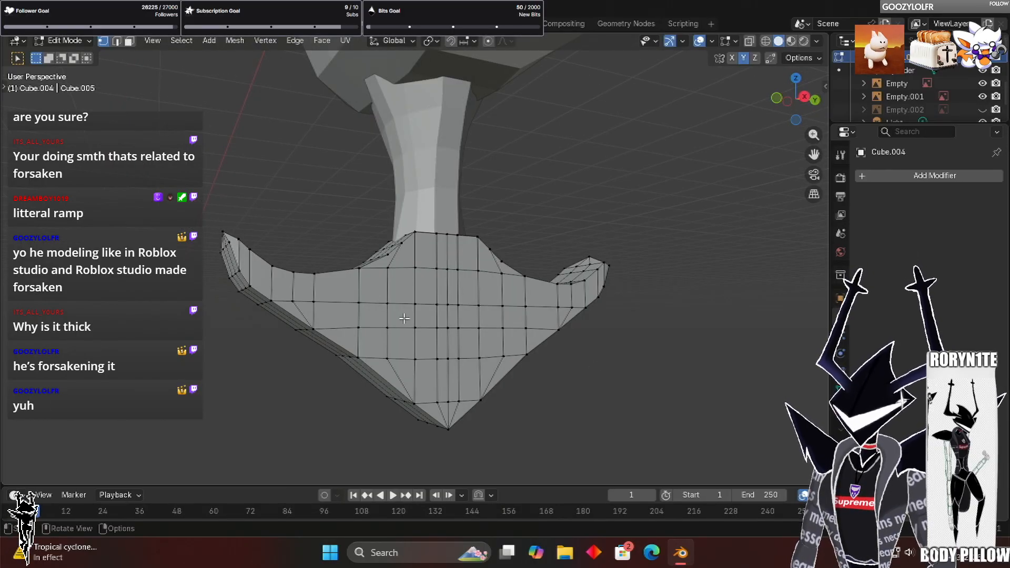
key("3")
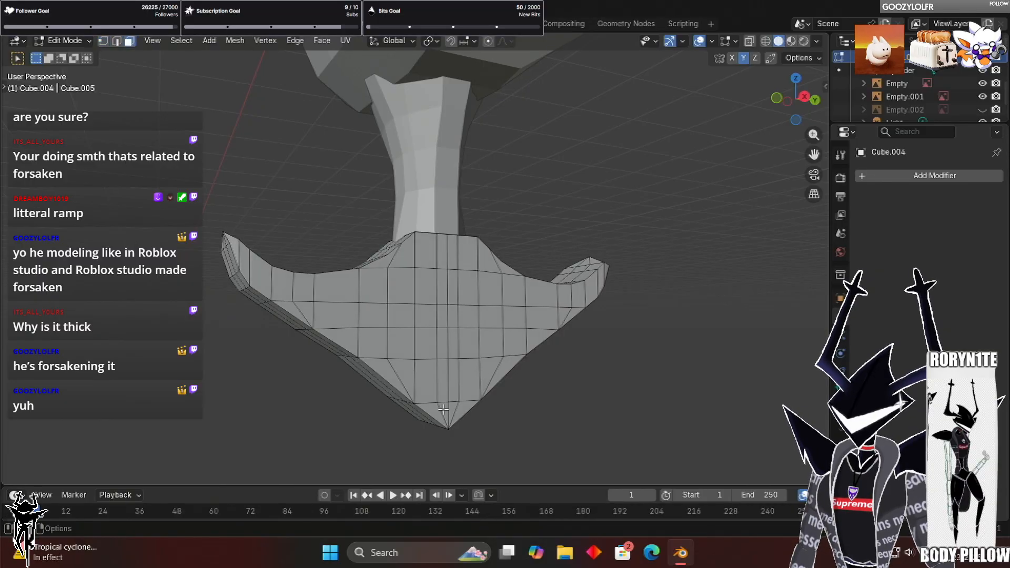
left_click(449, 411)
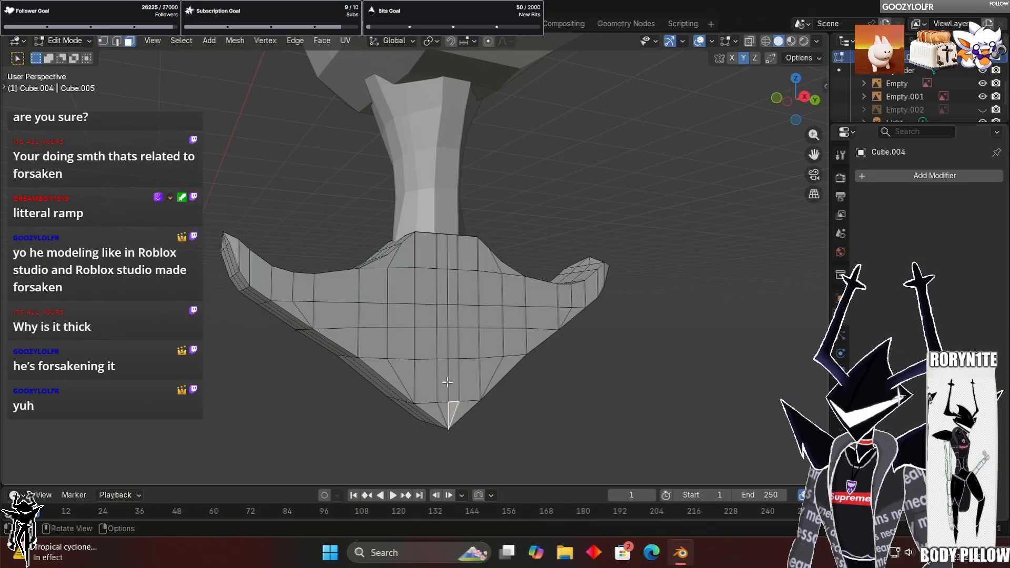
left_click(465, 408, "shift")
left_click(443, 409, "shift")
left_click(430, 409, "shift")
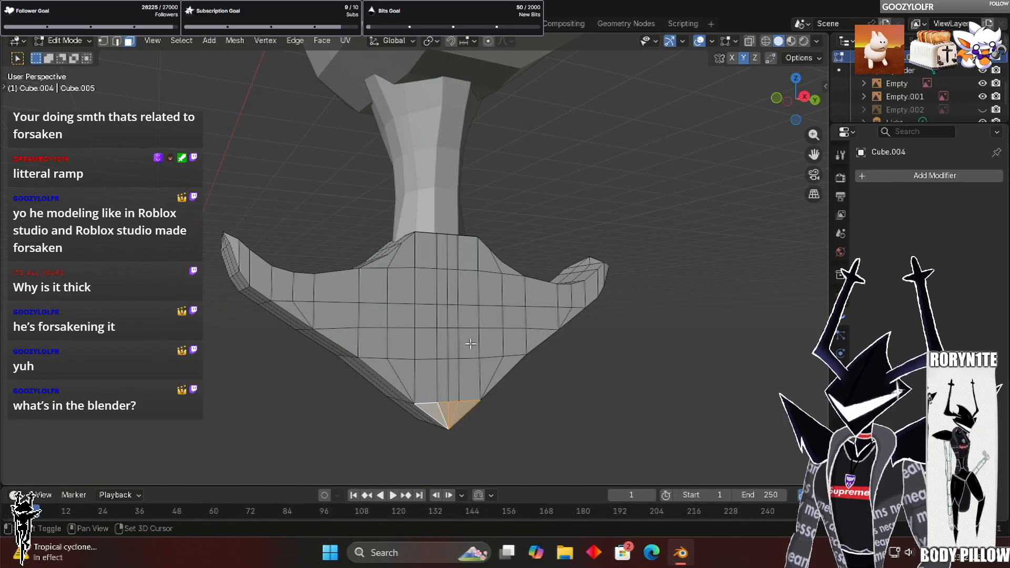
left_click(427, 380, "shift")
left_click(443, 380, "shift")
left_click(454, 379, "shift")
left_click(469, 380, "shift")
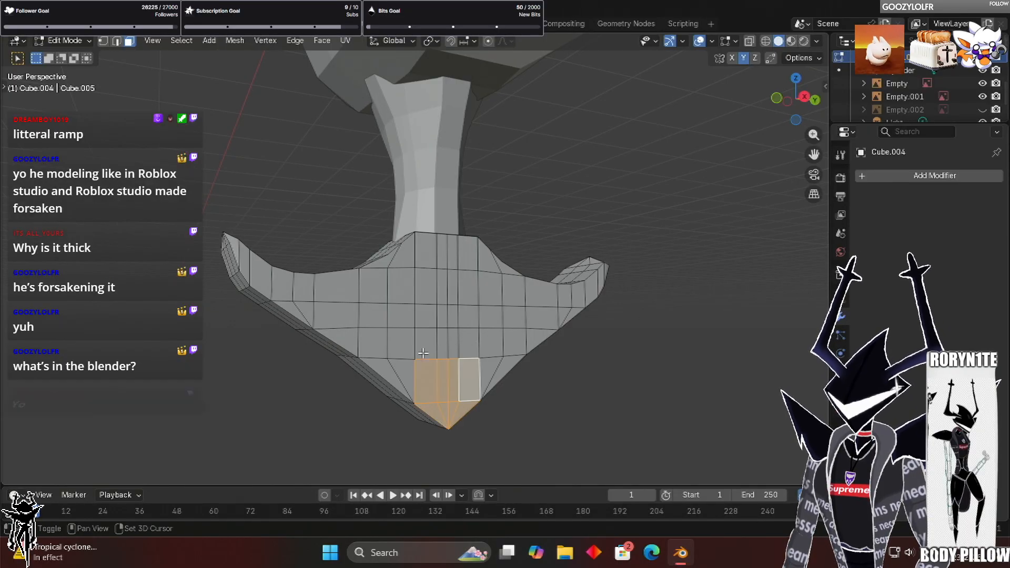
left_click(469, 344, "shift")
left_click(453, 344, "shift")
left_click(443, 343, "shift")
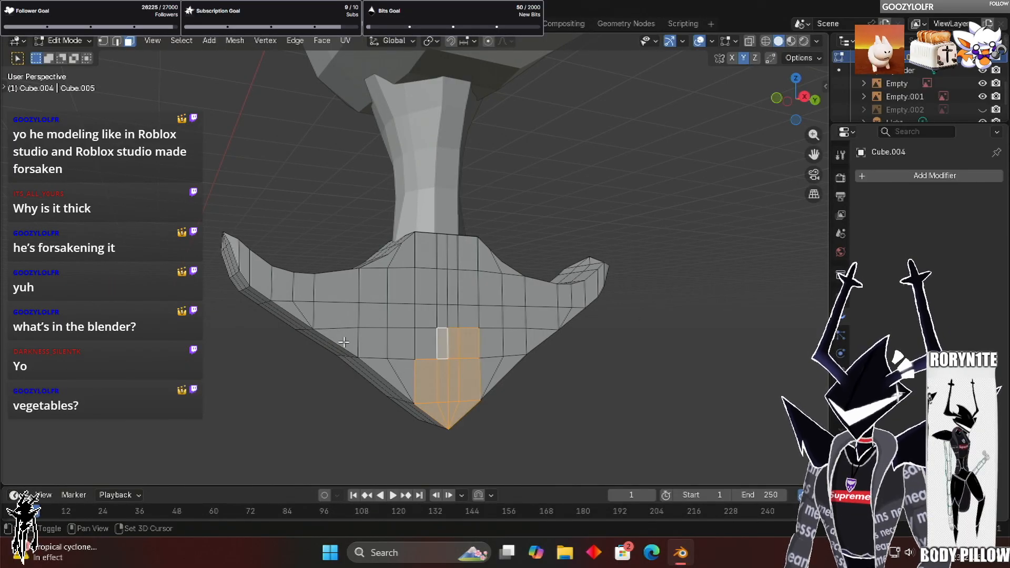
left_click(401, 344, "shift")
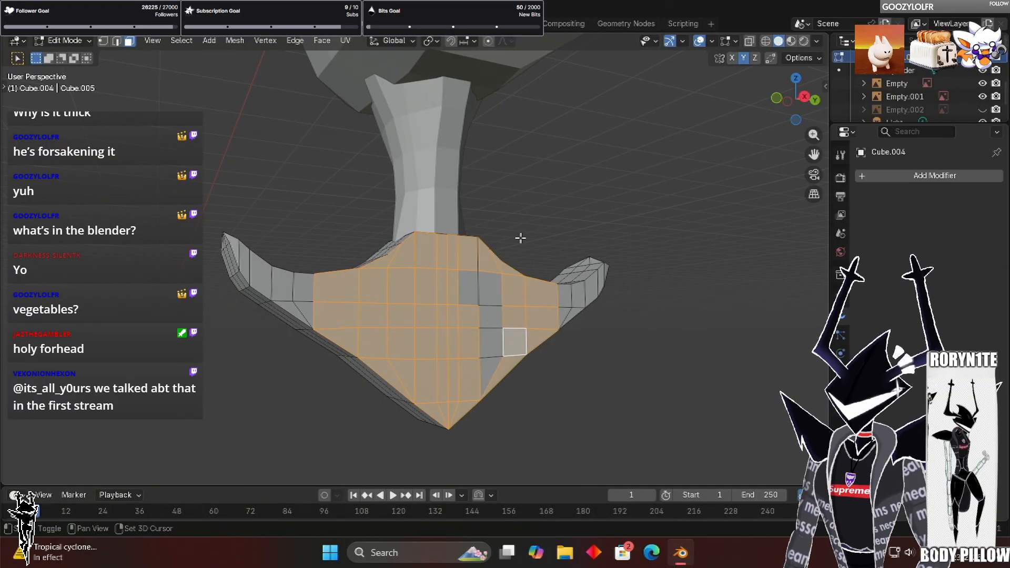
middle_click_drag(511, 240, 505, 239)
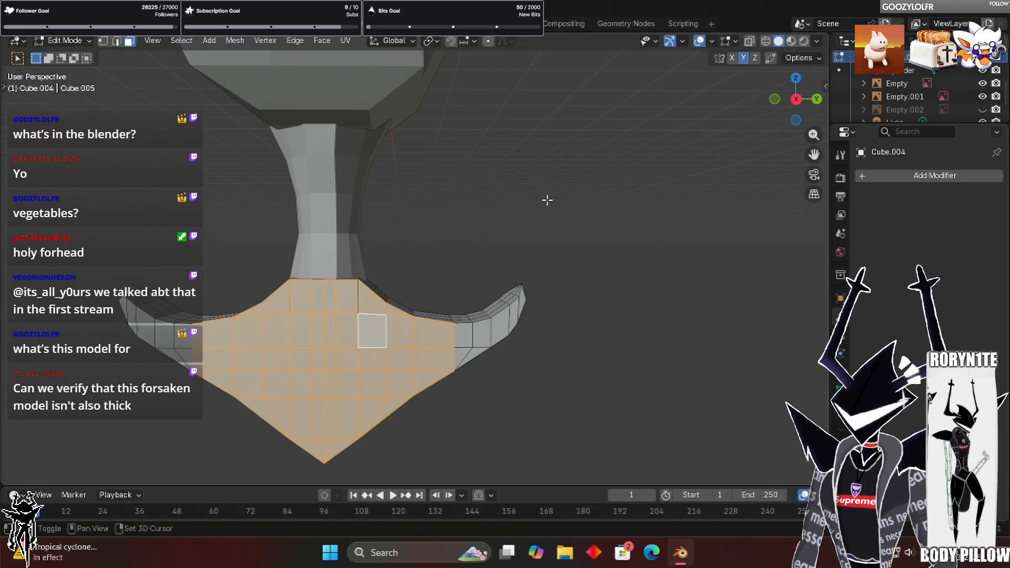
middle_click_drag(470, 253, 547, 200, "shift")
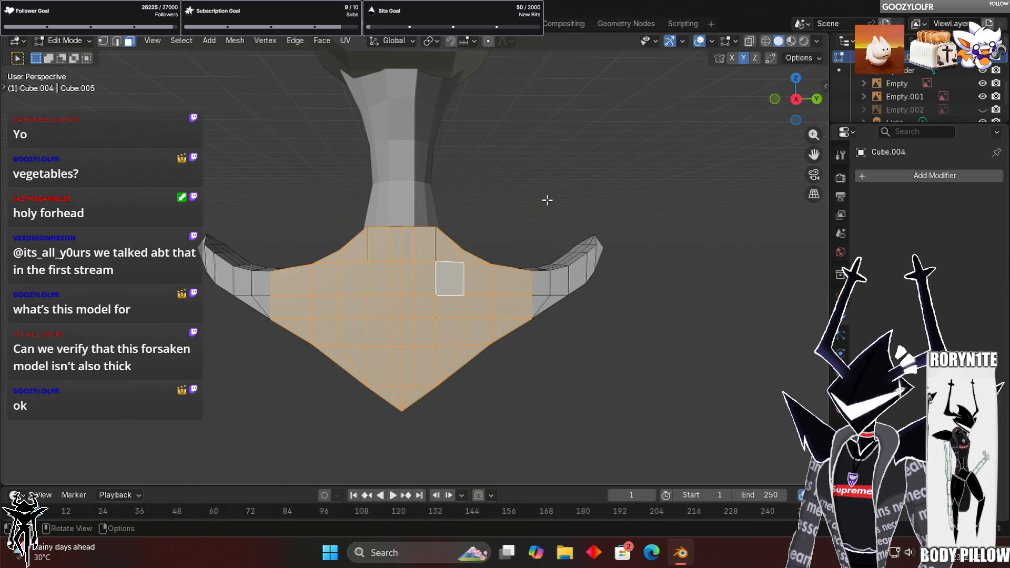
scroll(631, 400, "up", 2)
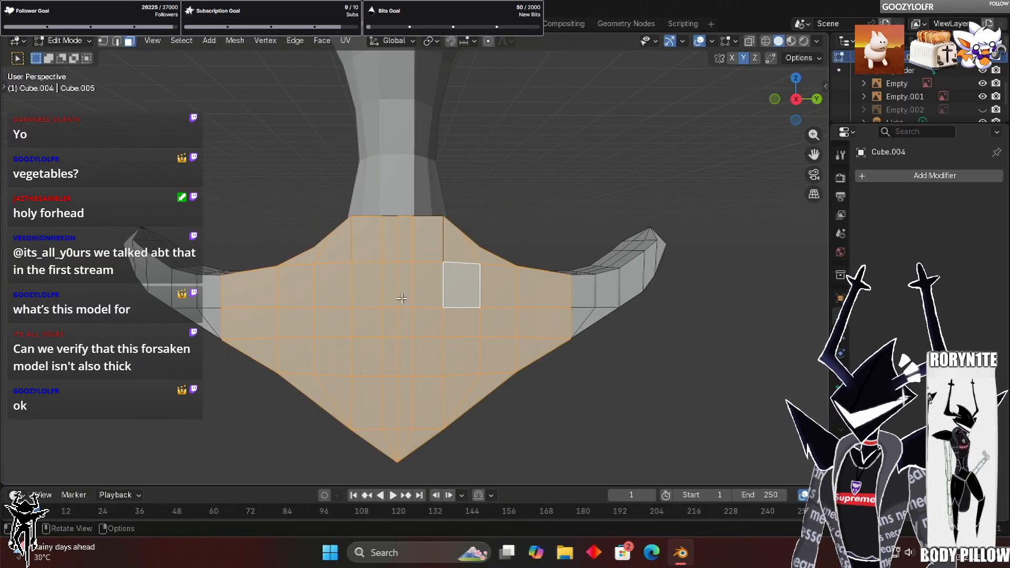
Try to extrude the selected panel faces about 0.35 m sideways along their normal against the front reference drawing
left_click(775, 100)
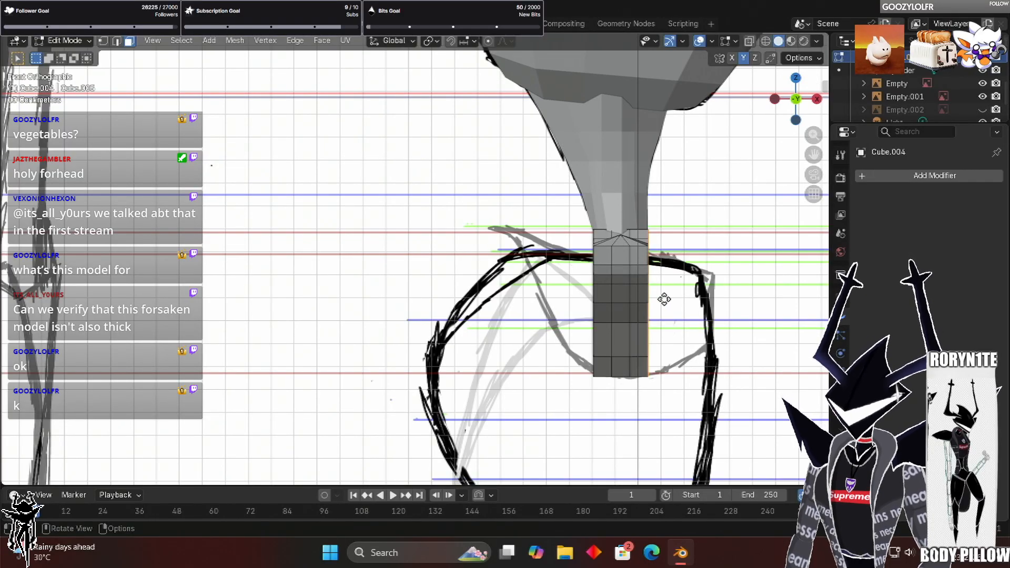
scroll(690, 301, "down", 2)
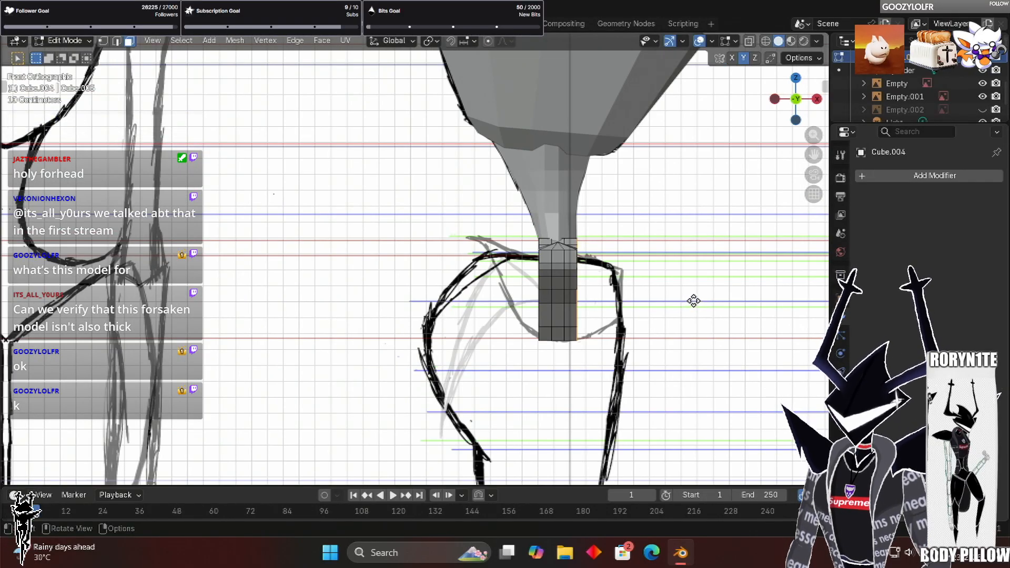
key("e")
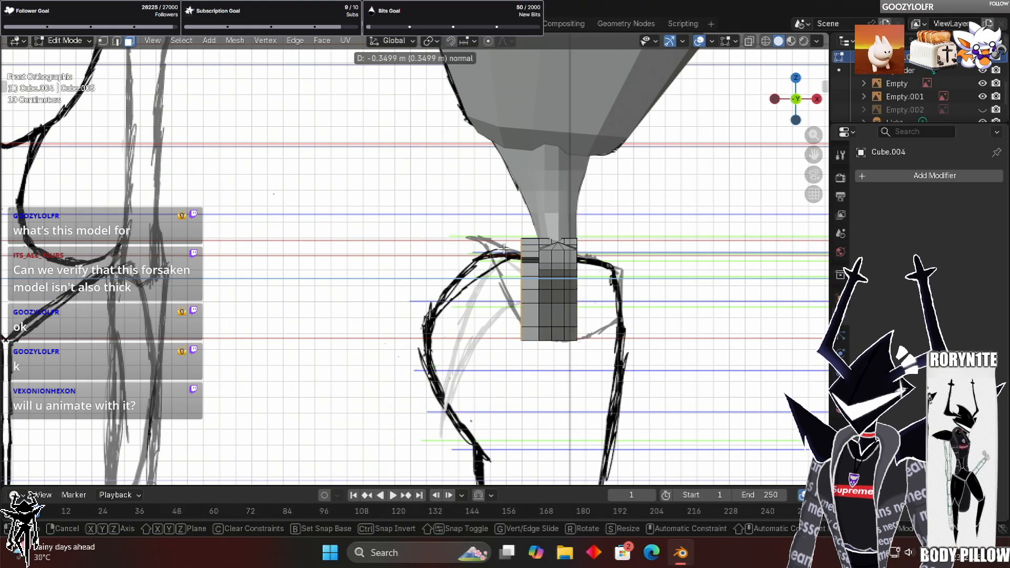
left_click(519, 235)
Check the extruded panel up close, then undo the extrusion and clear the face selection
middle_click_drag(519, 236, 512, 223)
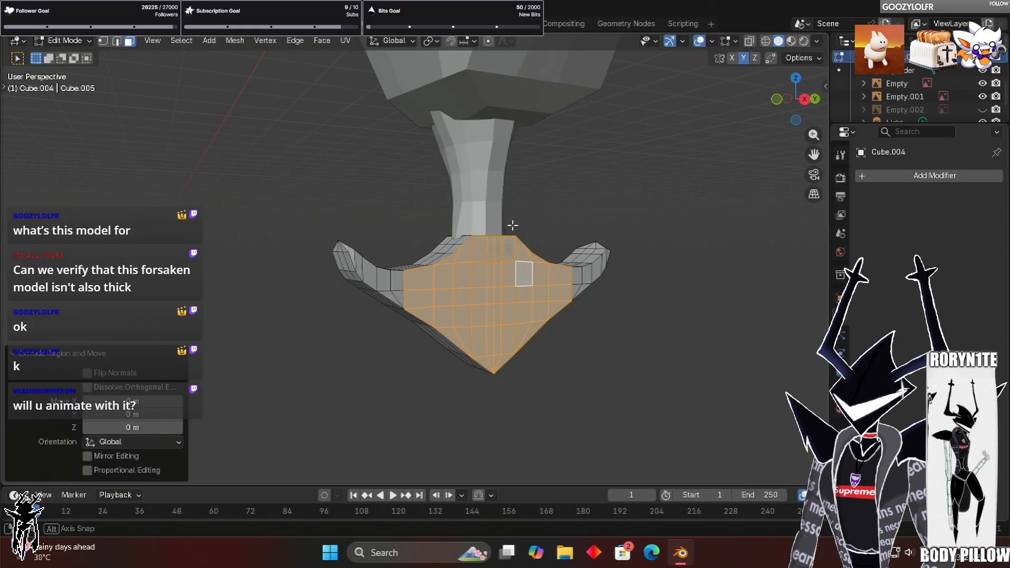
scroll(552, 225, "up", 4)
key("ctrl+f")
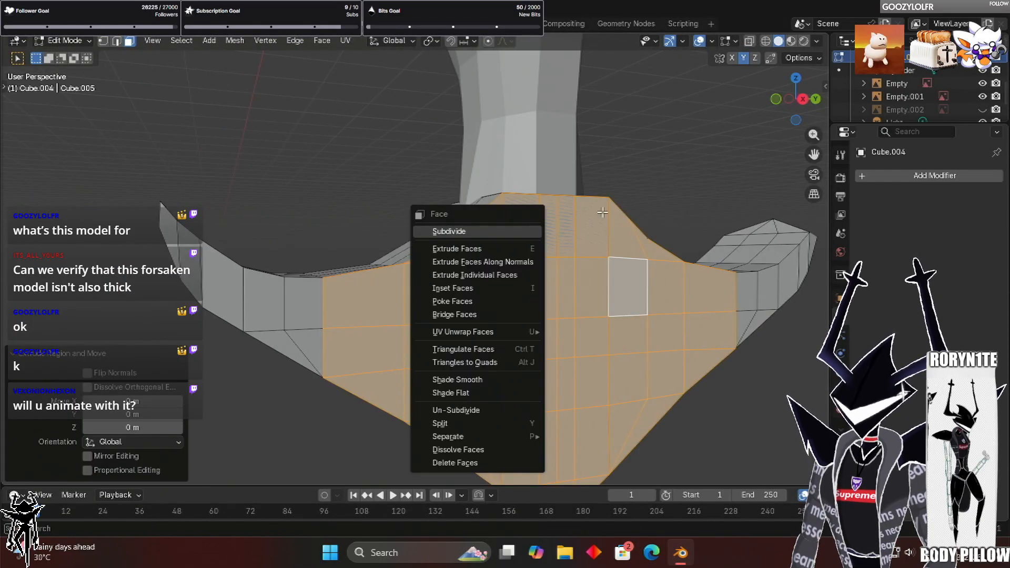
key("ctrl+z")
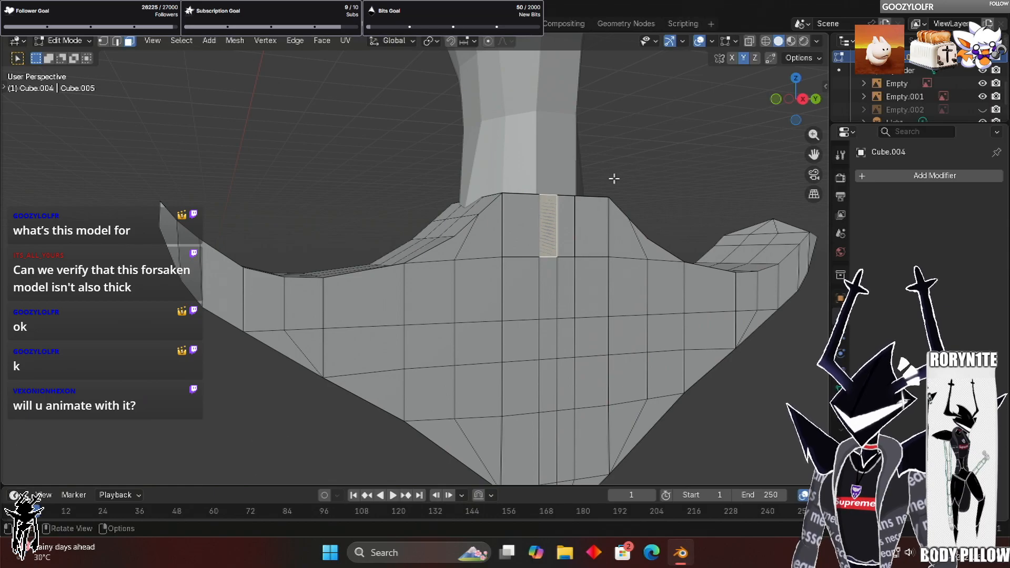
key("ctrl+z")
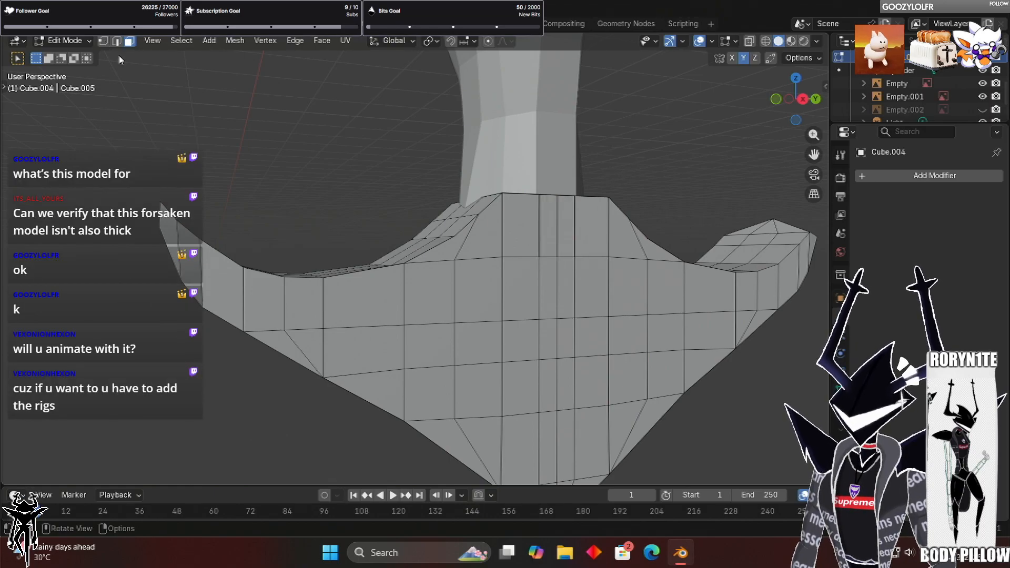
Pull one of the overlapping vertices beside the centre of the pelvis's top edge straight up, away from its duplicates
middle_click_drag(529, 159, 487, 160)
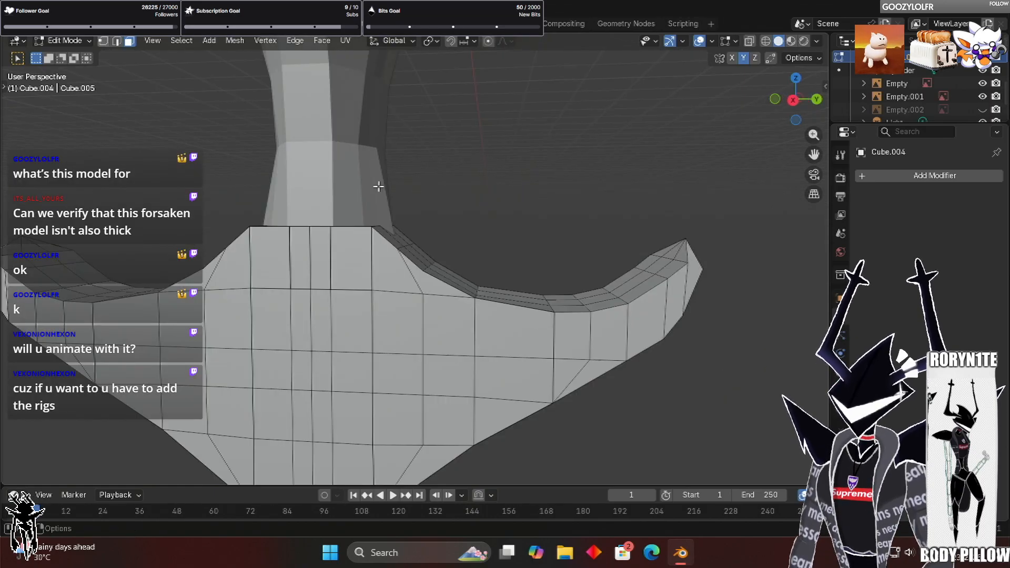
scroll(382, 165, "up", 3)
key("1")
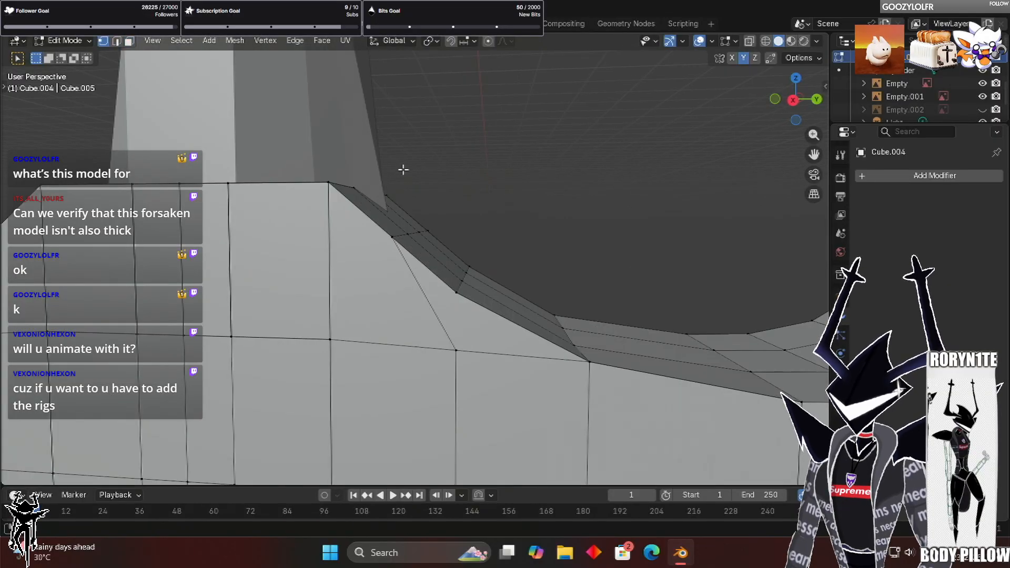
middle_click_drag(430, 185, 525, 178, "shift")
left_click(380, 184)
key("g")
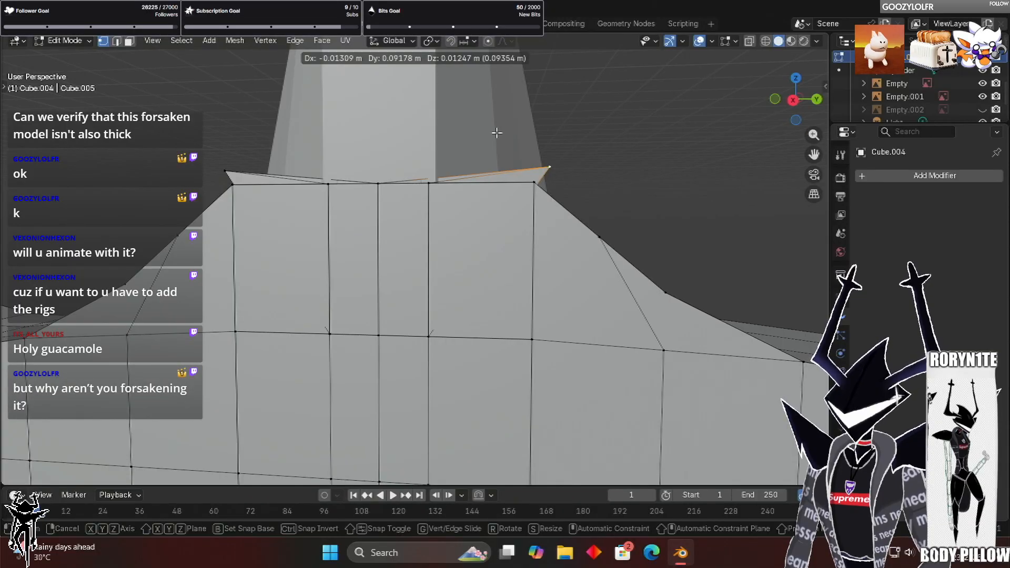
right_click(500, 165)
scroll(500, 164, "up", 4)
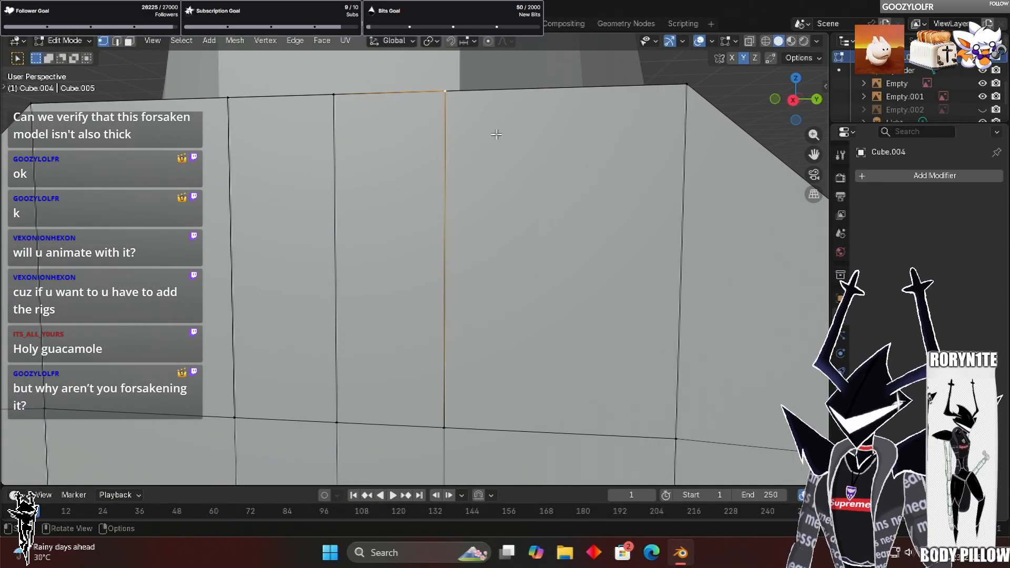
scroll(428, 282, "down", 4)
key("g")
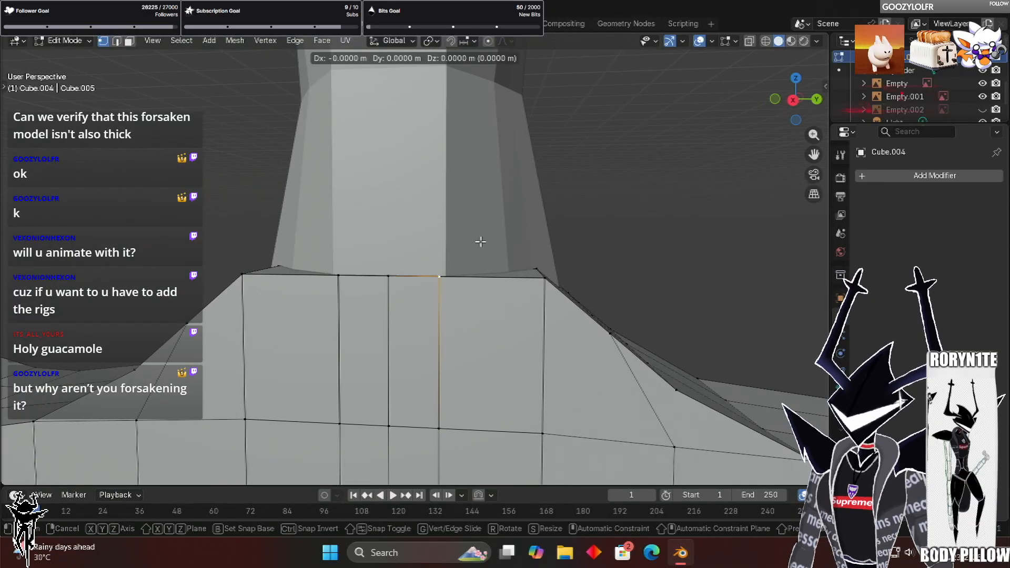
right_click(468, 298)
scroll(467, 298, "up", 4)
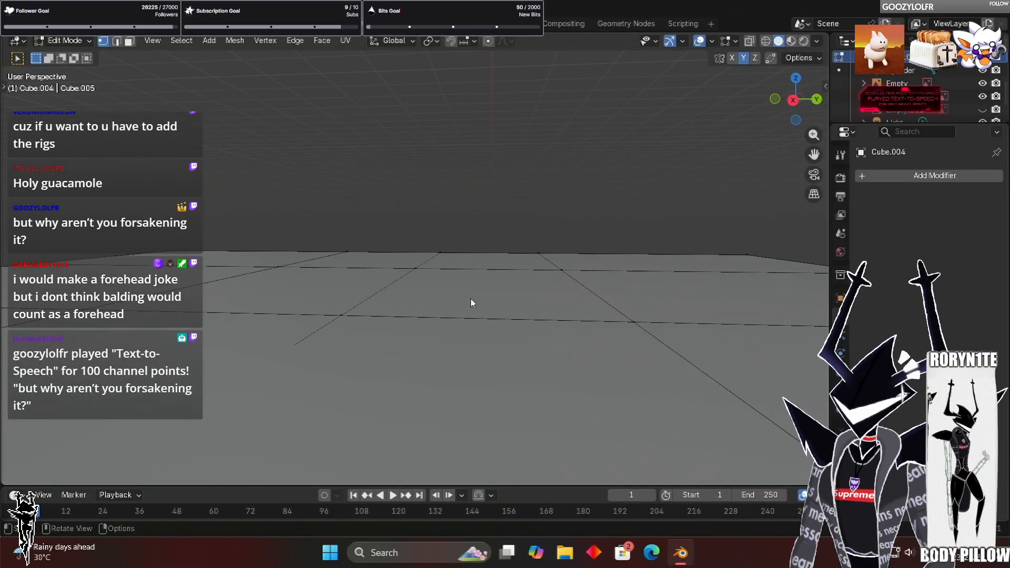
scroll(462, 298, "down", 4)
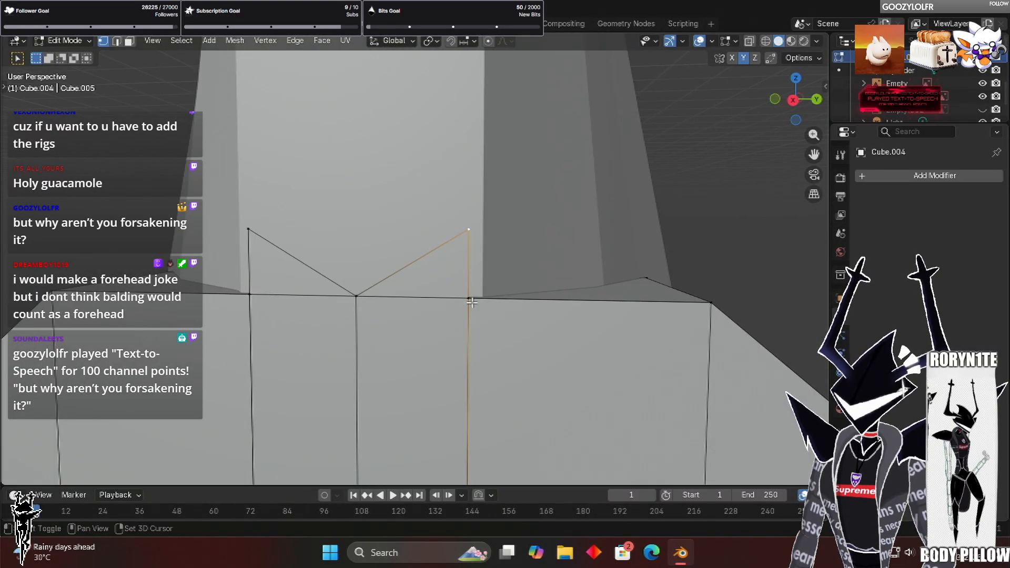
Pull a second overlapping vertex at the same top-edge corner about 0.02 m up and outward
left_click(469, 299, "shift")
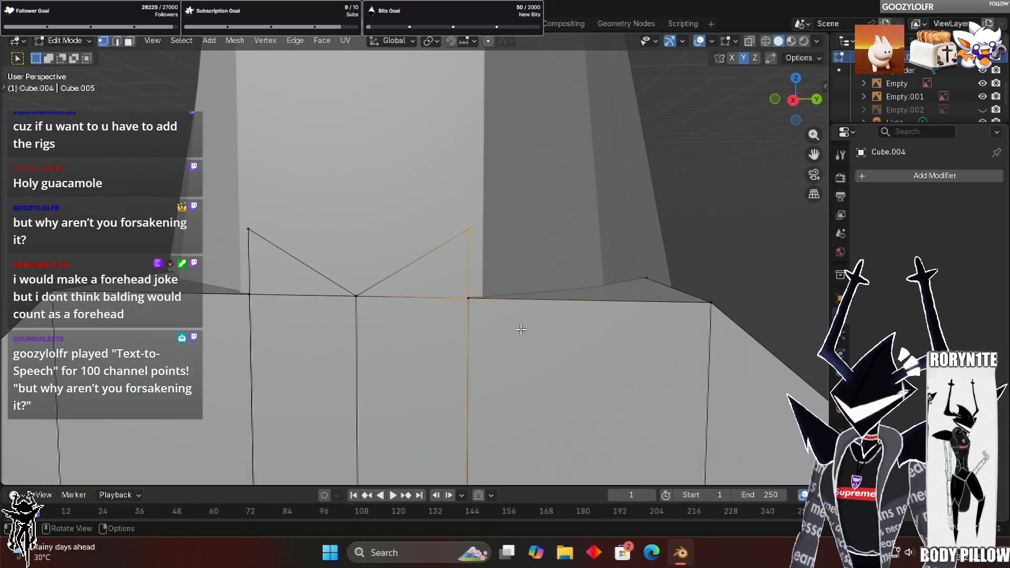
left_click(564, 260)
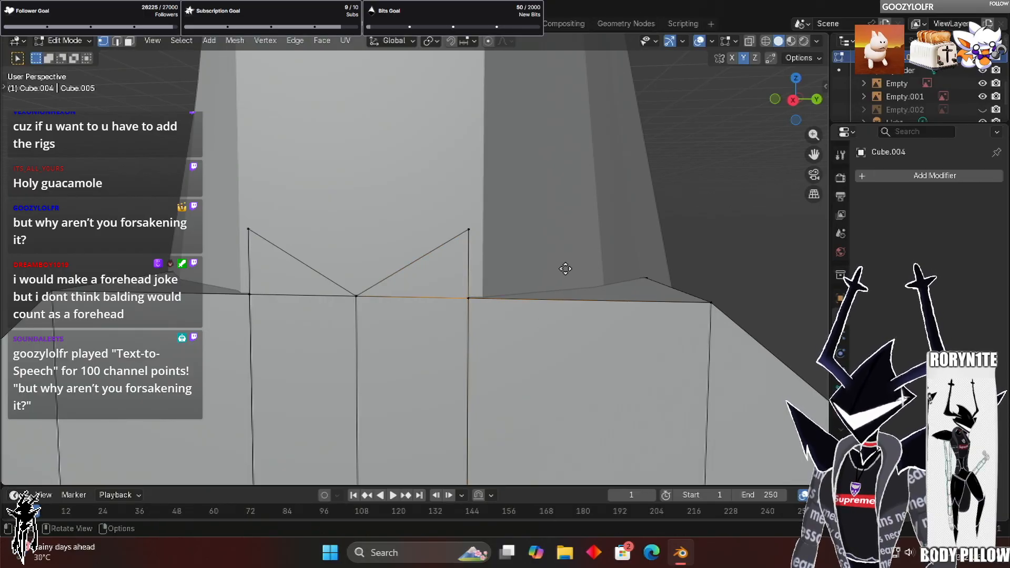
key("g")
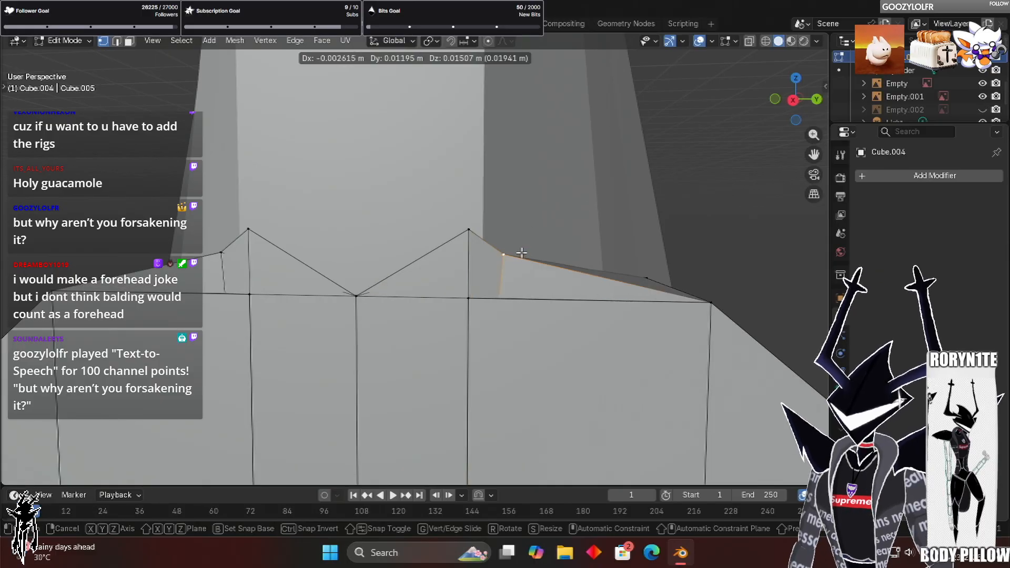
Merge the two pulled-out vertices into the remaining vertex on the top edge beside the centre
left_click(468, 228)
scroll(474, 298, "up", 4)
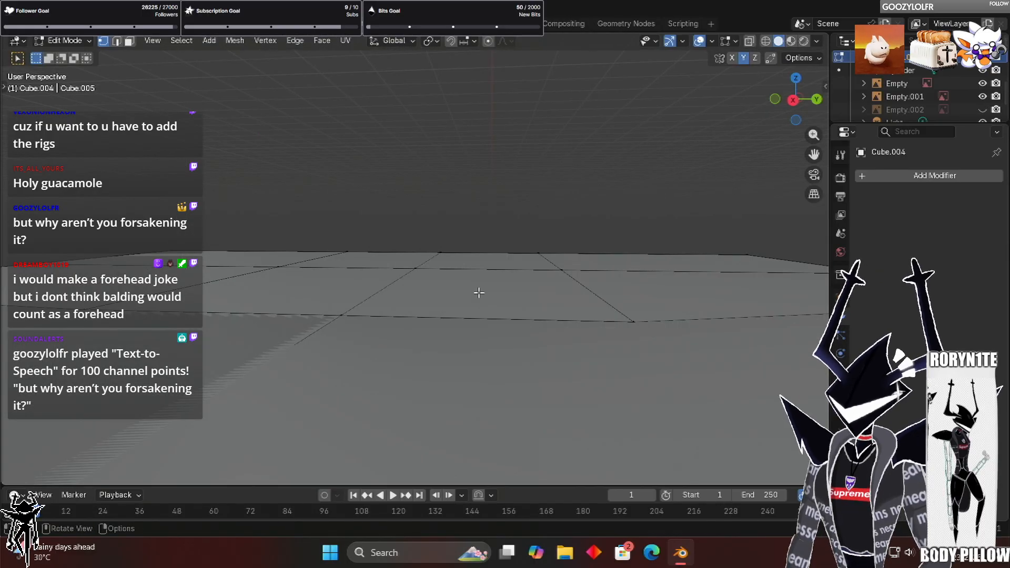
scroll(471, 295, "down", 4)
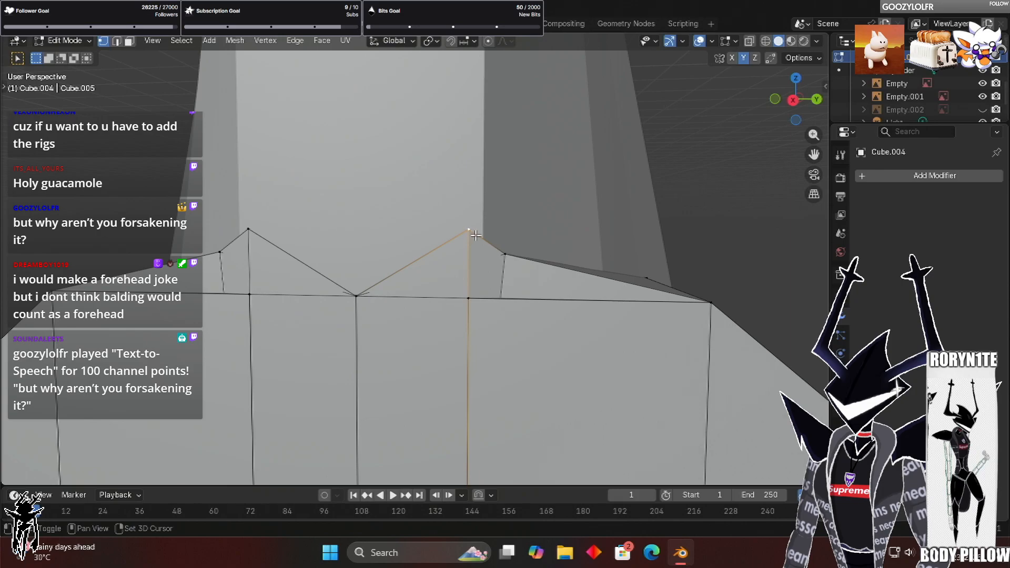
left_click(469, 298, "shift")
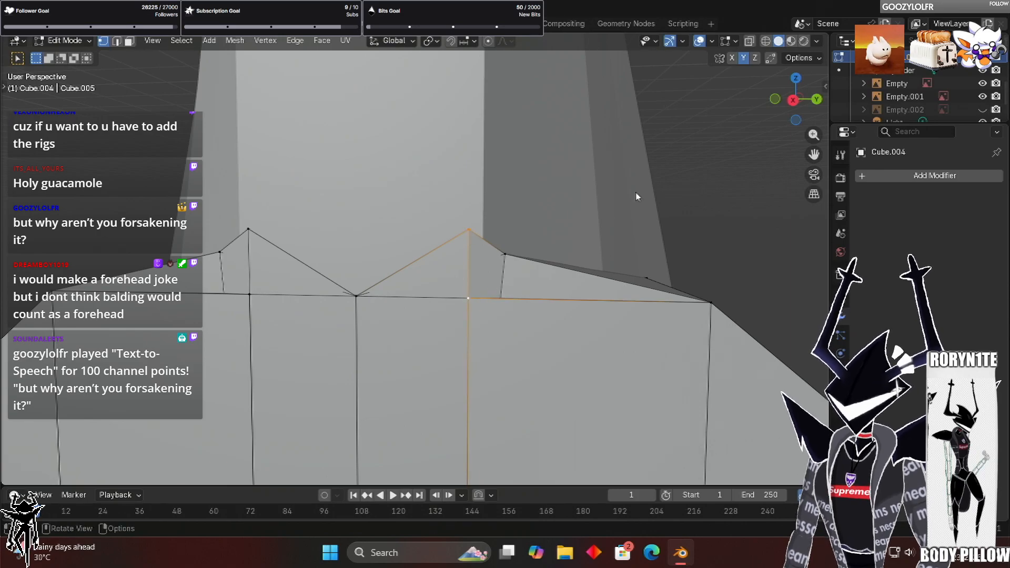
left_click(507, 256, "shift")
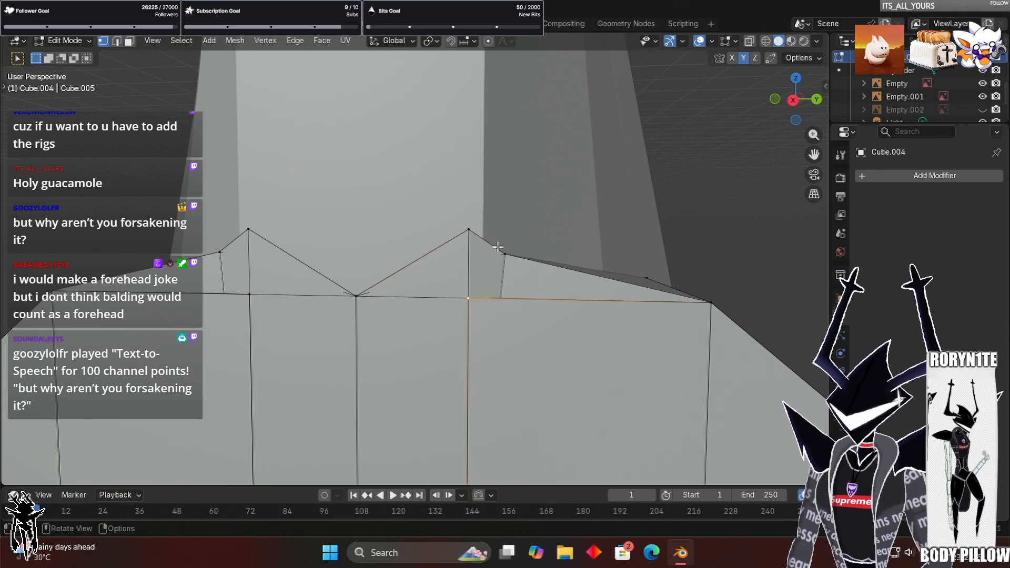
left_click(508, 308, "shift")
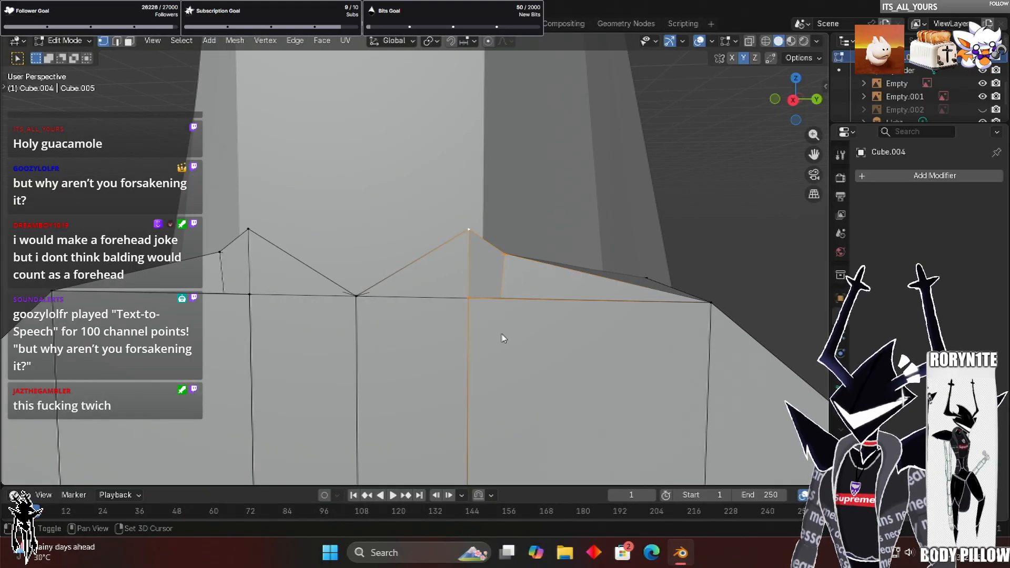
right_click(495, 443)
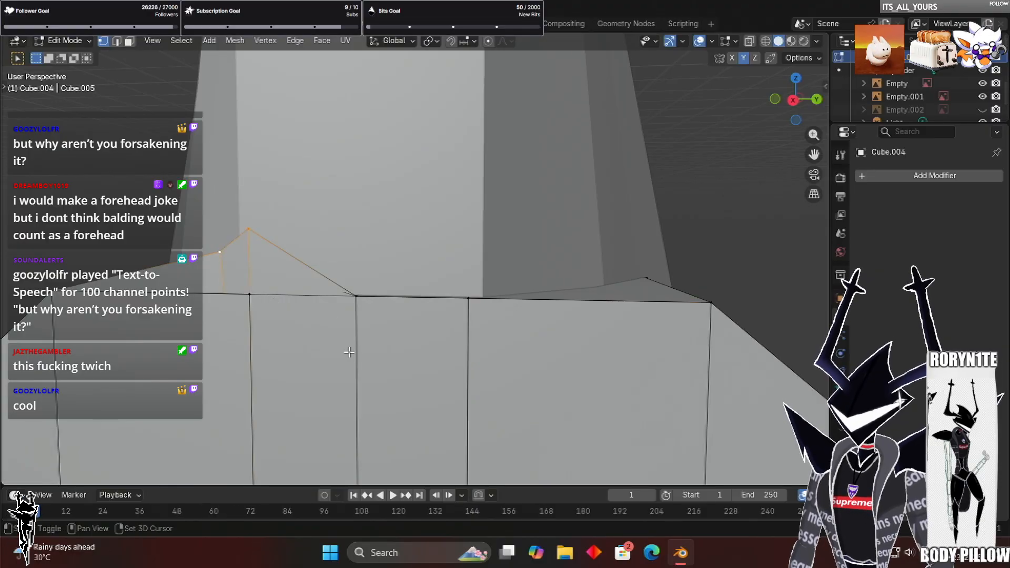
Merge the mirrored pulled-out vertices into the top edge and pull another overlapping vertex beside the centre about 0.014 m up and outward
key("ctrl+v")
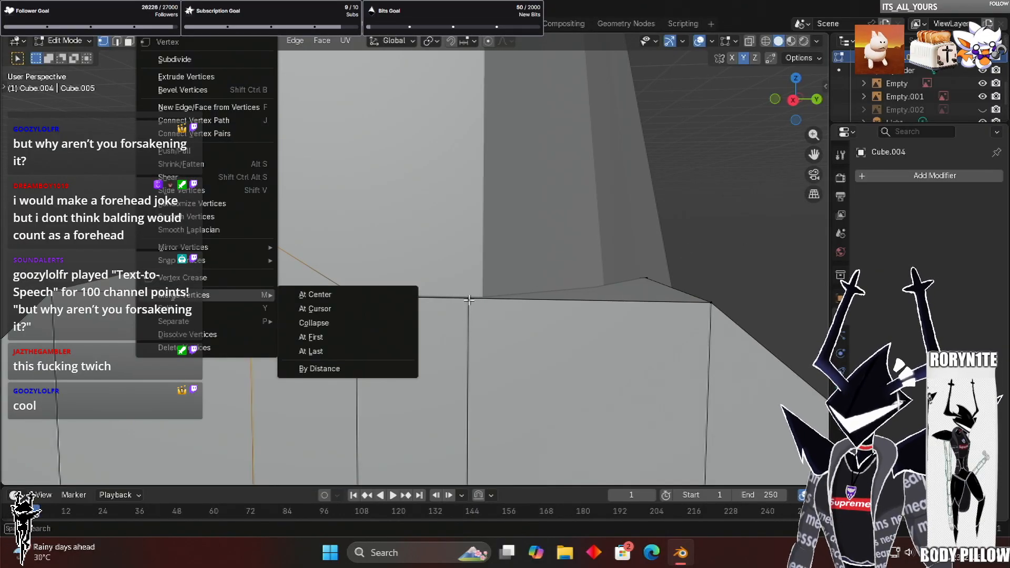
key("ctrl+z")
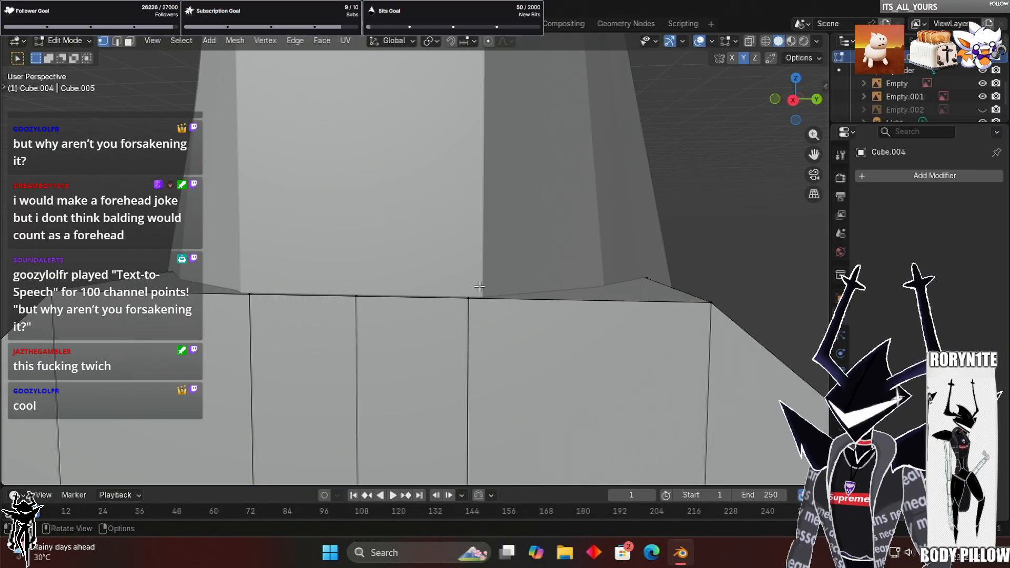
left_click(469, 298)
key("g")
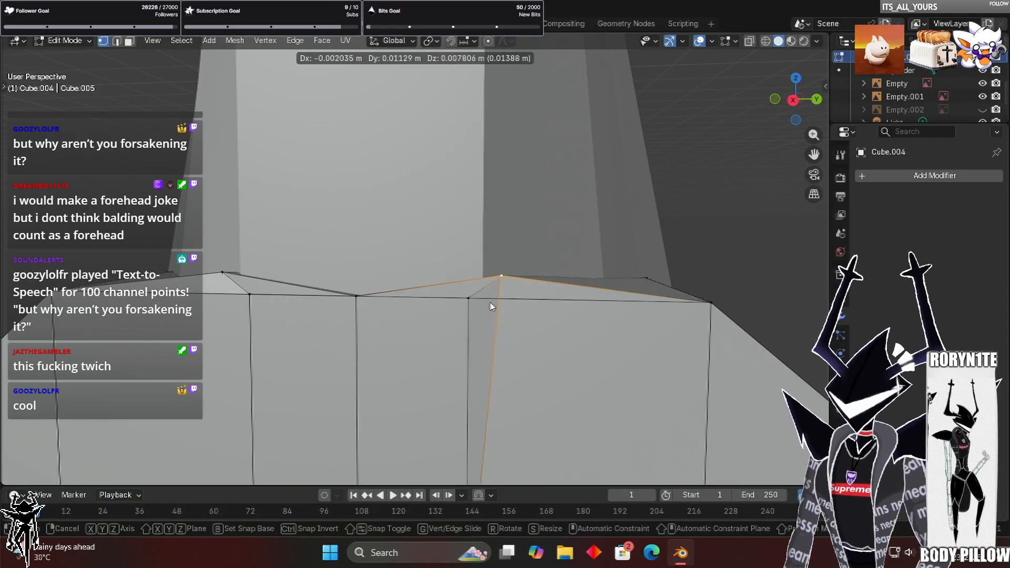
left_click(534, 361)
Merge the pulled-out vertex on each side of the centre into its remaining top-edge vertex using At Last
left_click(469, 300, "shift")
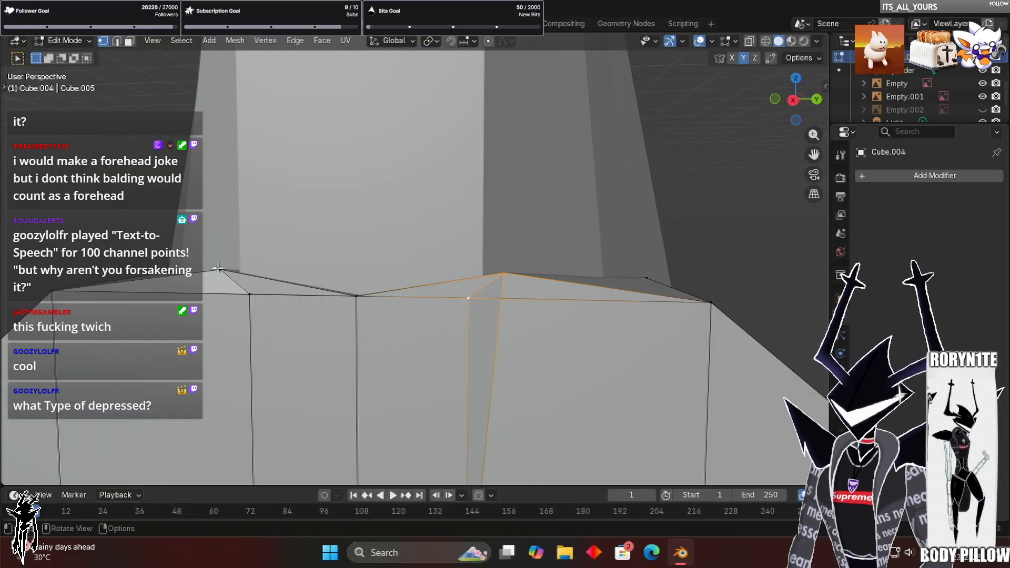
key("m")
left_click(256, 297)
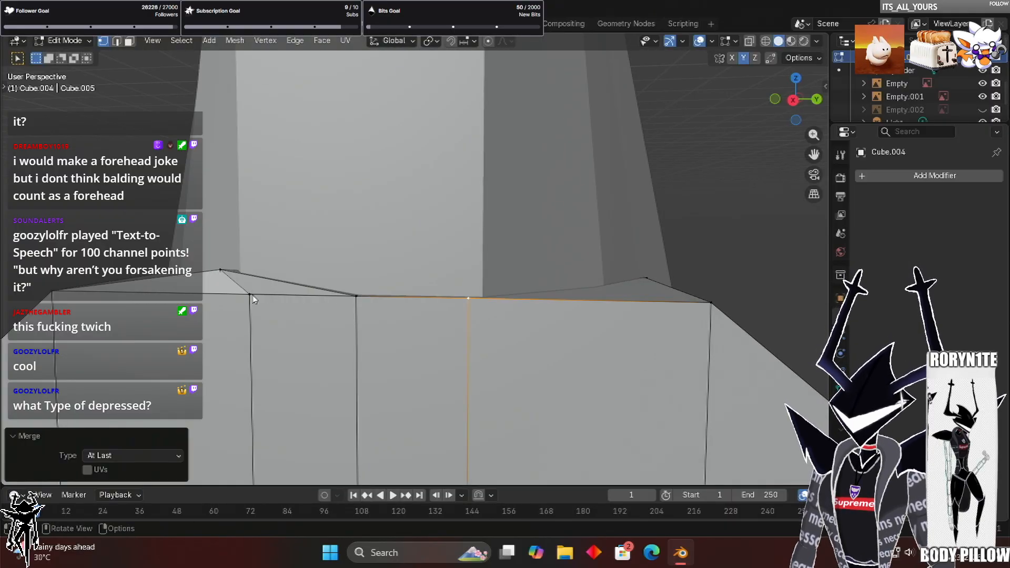
left_click(250, 296)
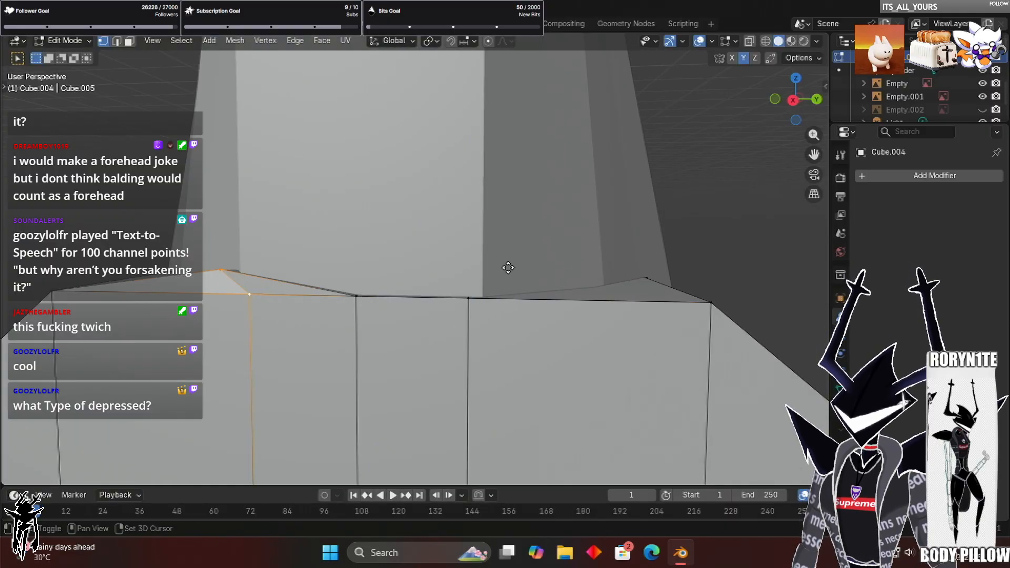
key("m")
left_click(629, 232)
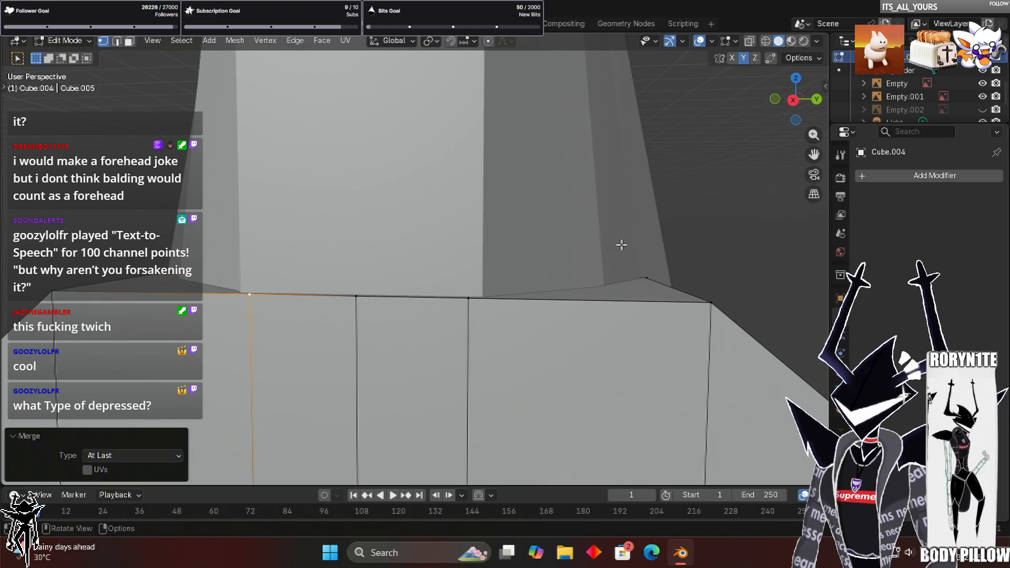
Check the merged vertex beside the centre for duplicates and pull one top-edge outer corner vertex about 0.014 m straight up
left_click(468, 298)
key("g")
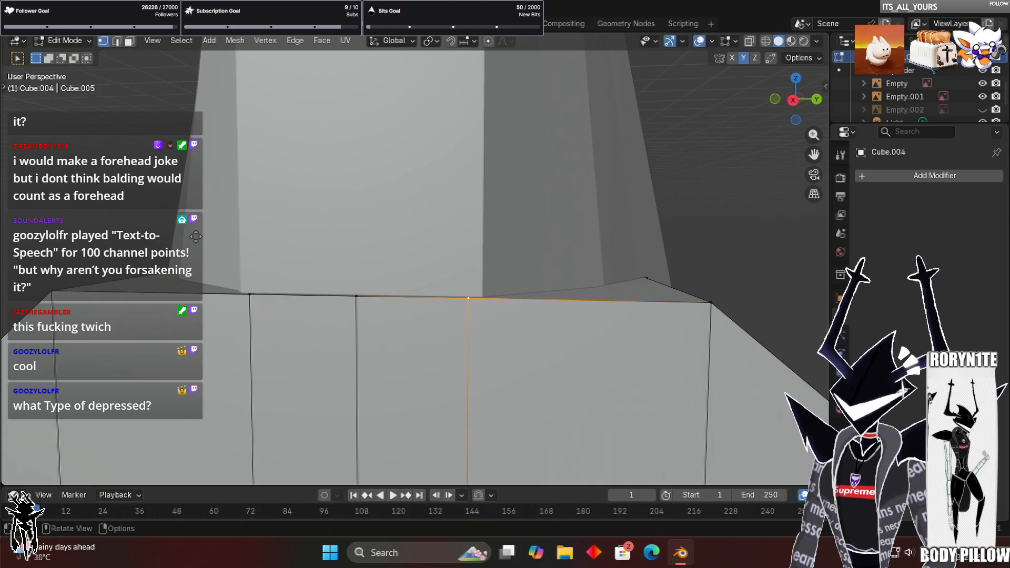
scroll(223, 259, "down", 4)
left_click(241, 273)
key("g")
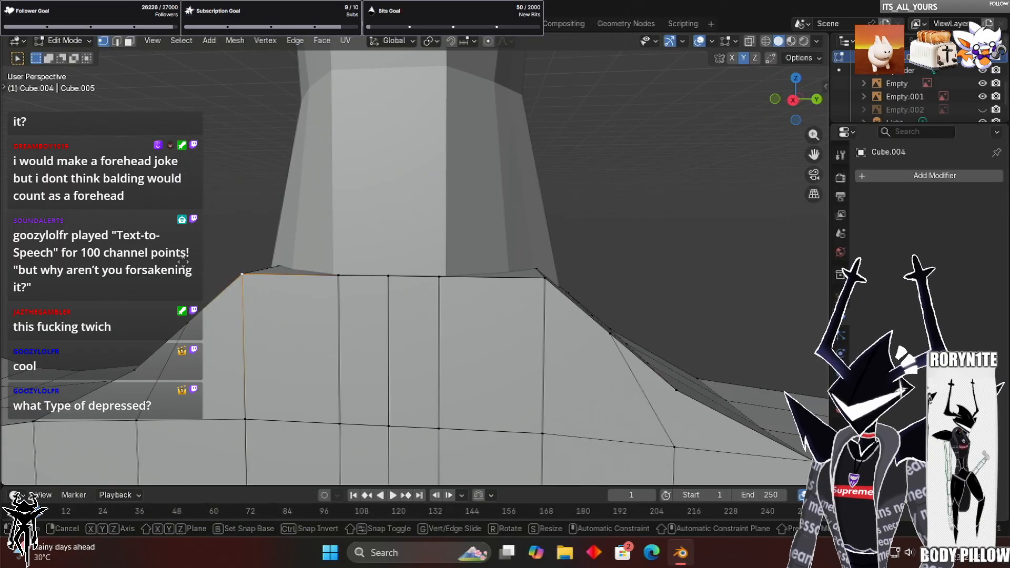
right_click(186, 227)
scroll(61, 289, "up", 4)
key("g")
key("z")
left_click(123, 251)
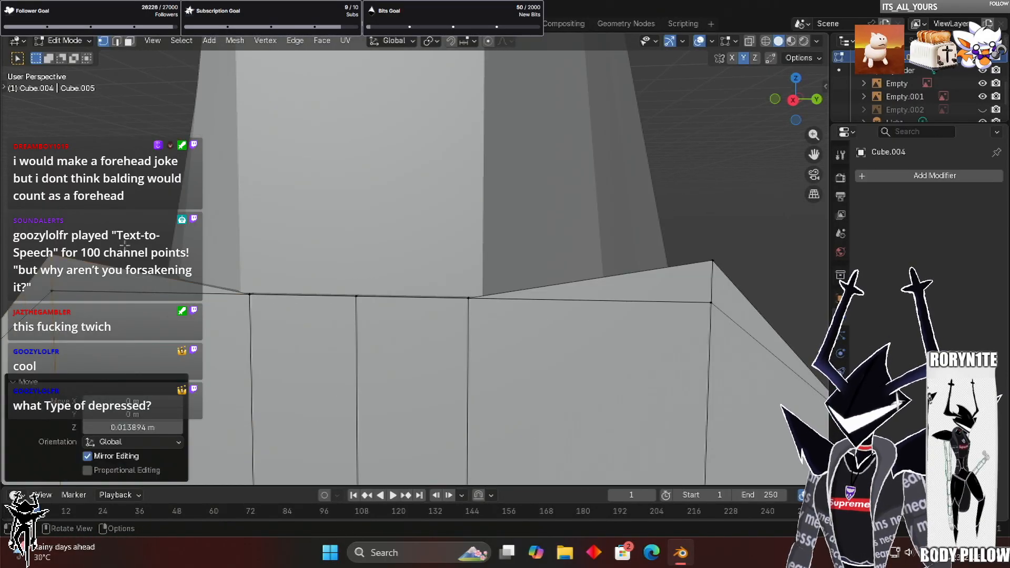
Pull a second overlapping vertex at the same outer corner straight up, stopping below the first one
key("g")
key("z")
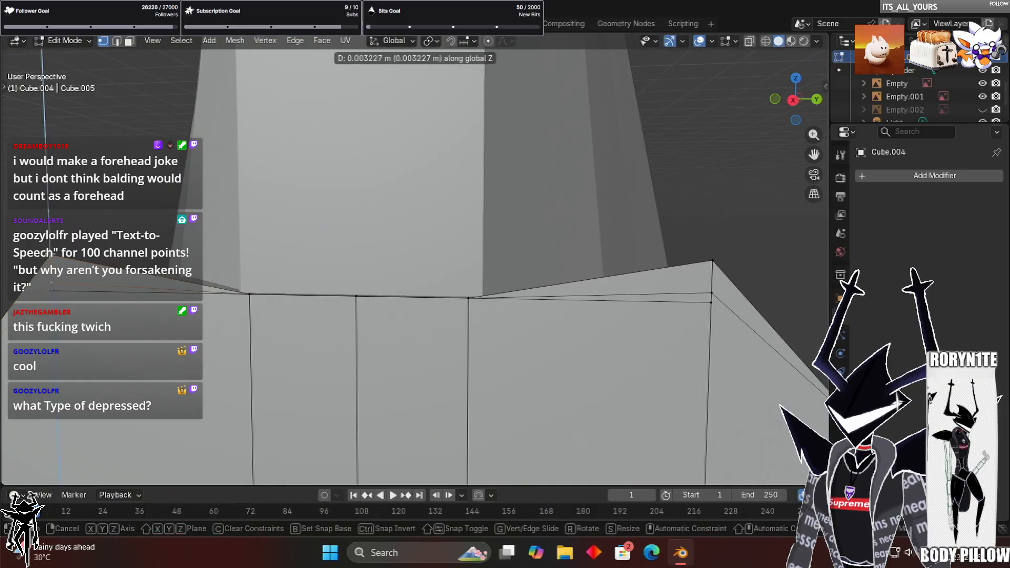
left_click(85, 290)
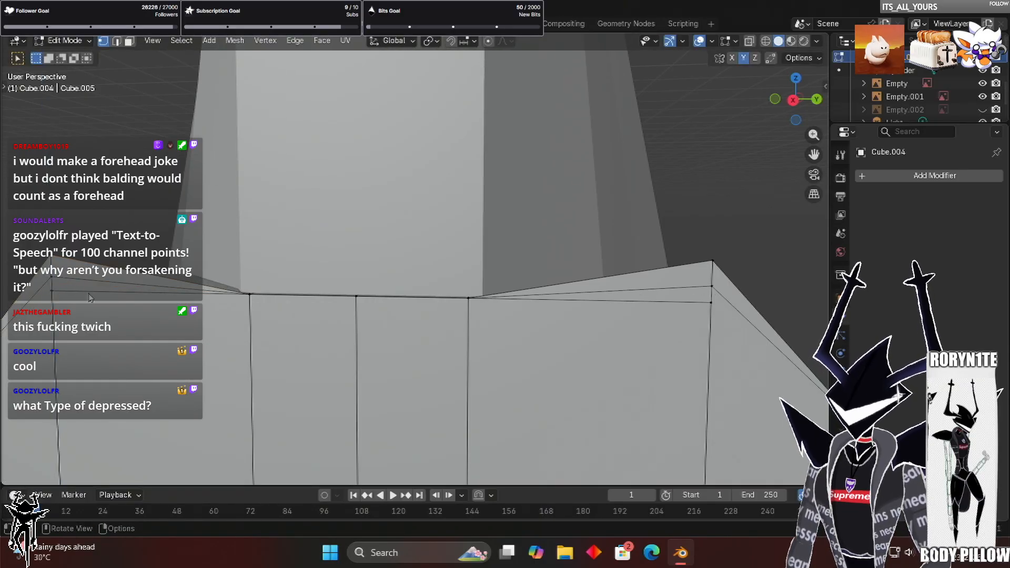
Merge the pulled-up vertices at both outer corners of the top edge into each corner's remaining vertex using At Last
left_click(56, 278, "shift")
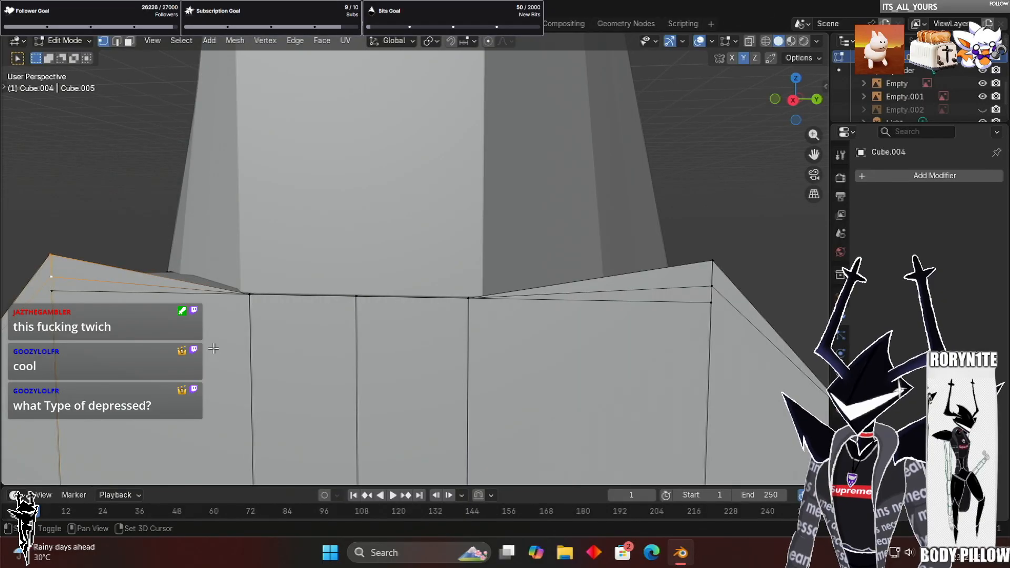
key("ctrl+v")
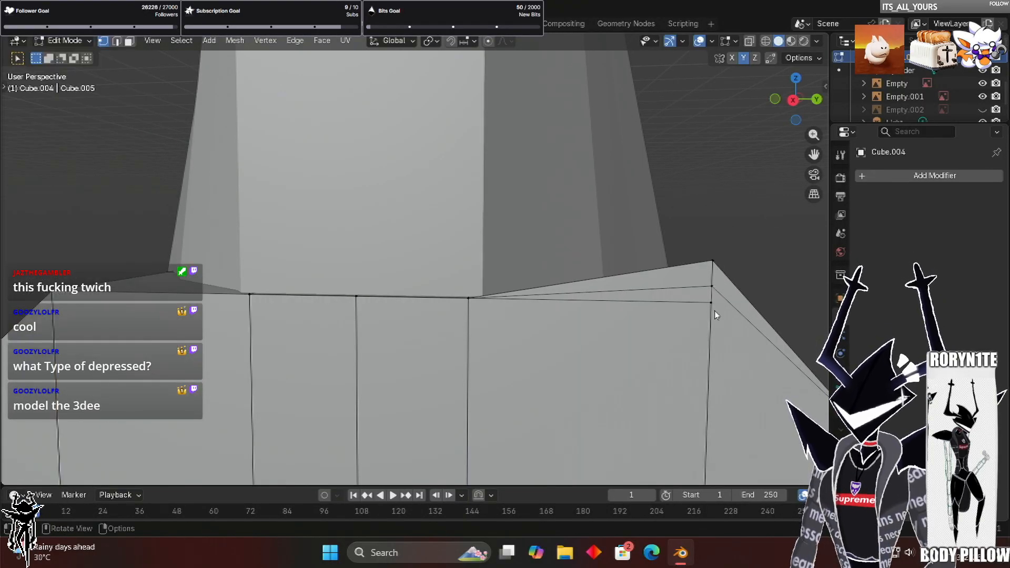
key("ctrl+z")
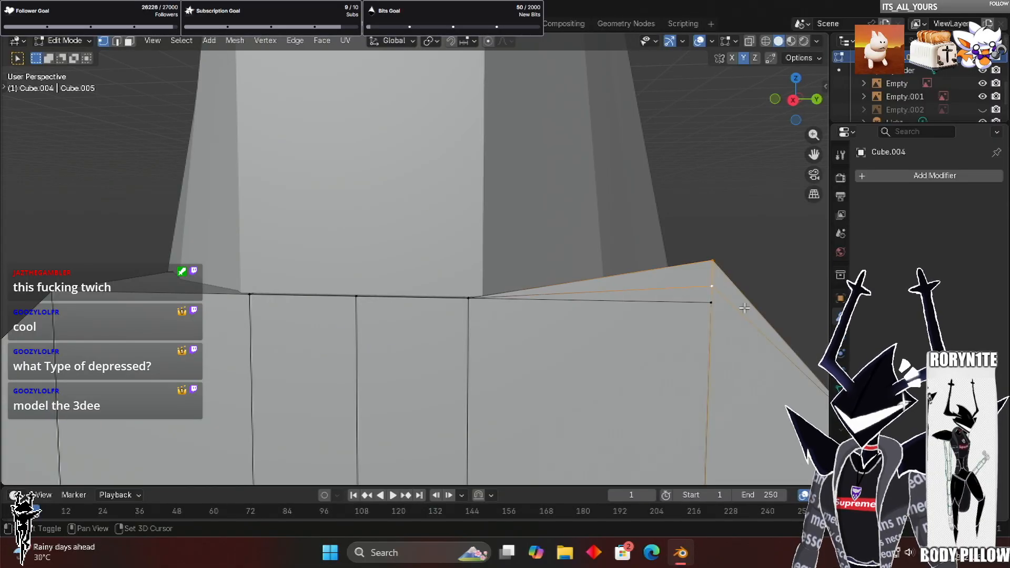
key("ctrl+v")
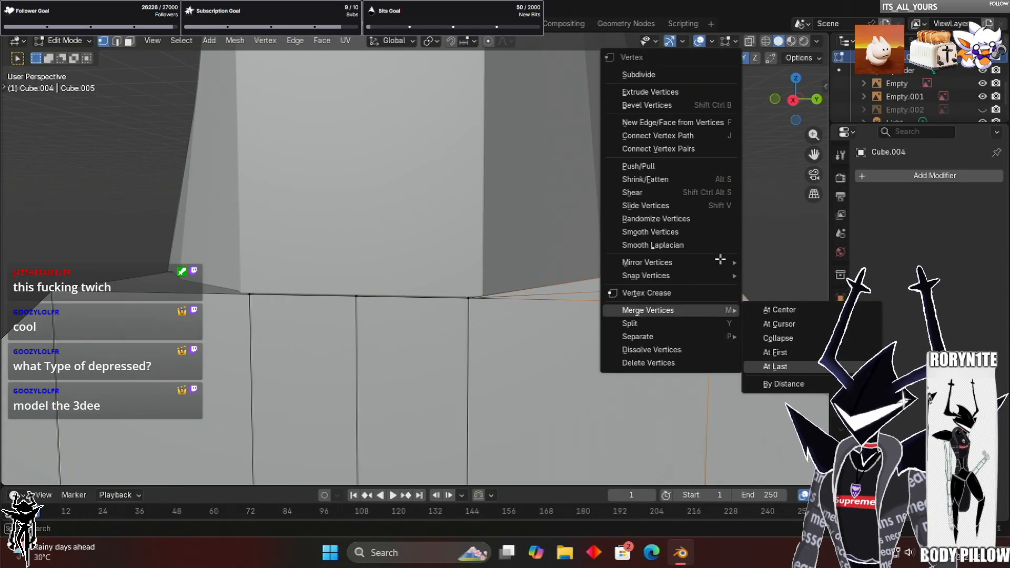
scroll(720, 288, "down", 4)
left_click(719, 274)
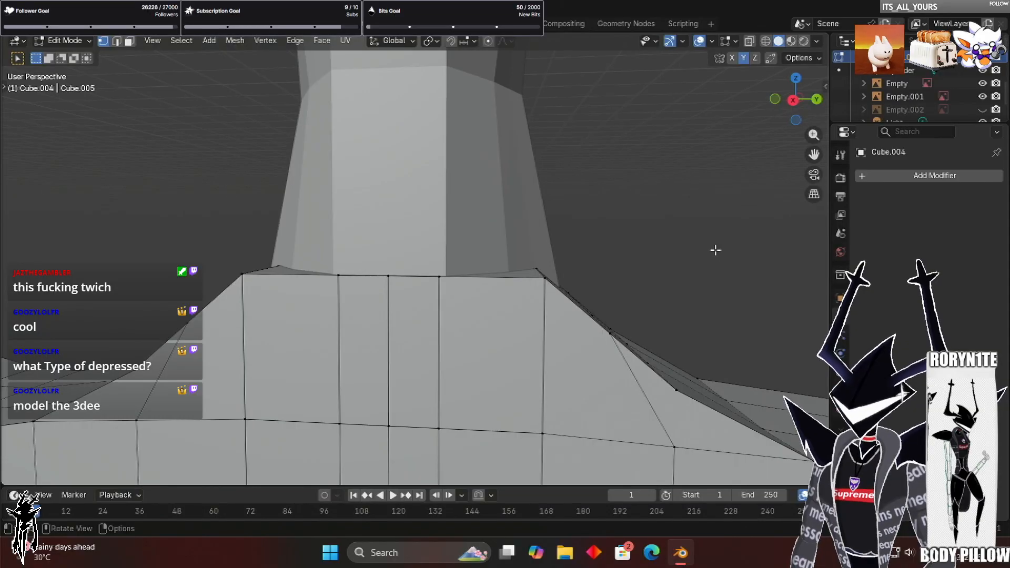
Examine the cleaned top edge and the pelvis's overall shape, test-moving an outer corner vertex to look for duplicates
scroll(701, 176, "down", 3)
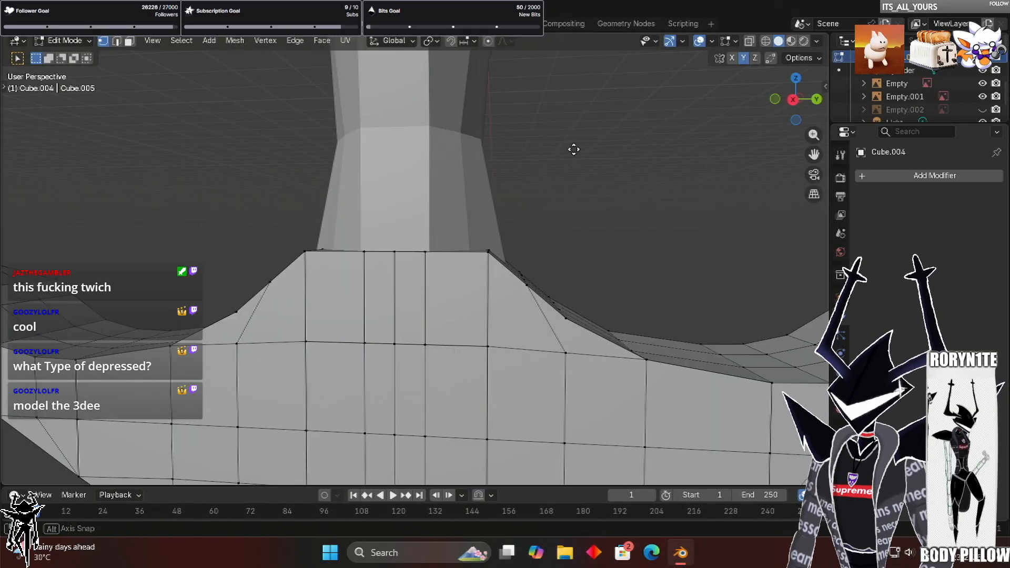
middle_click_drag(647, 228, 647, 228)
scroll(658, 215, "up", 6)
left_click(671, 206)
key("g")
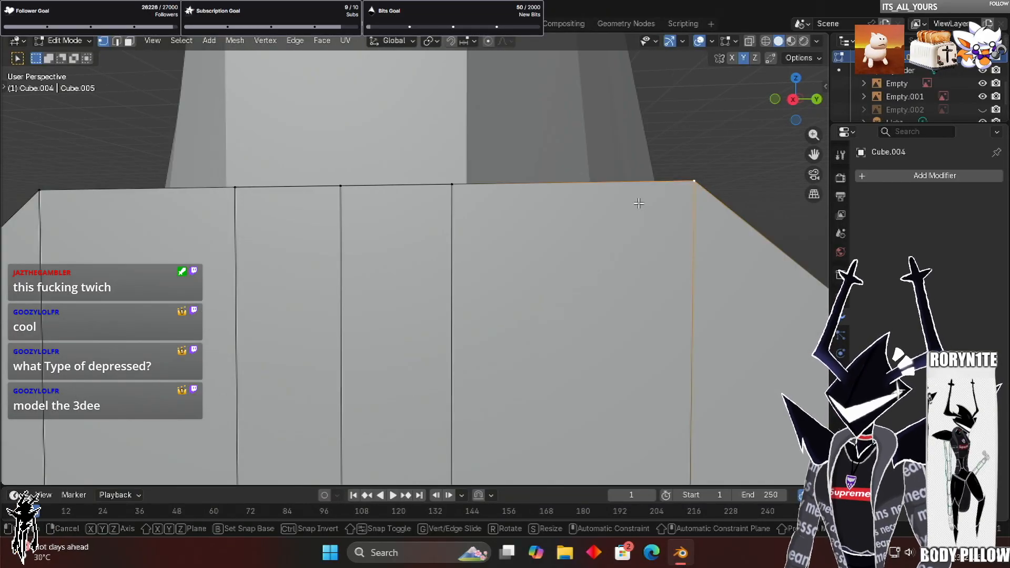
scroll(605, 223, "down", 6)
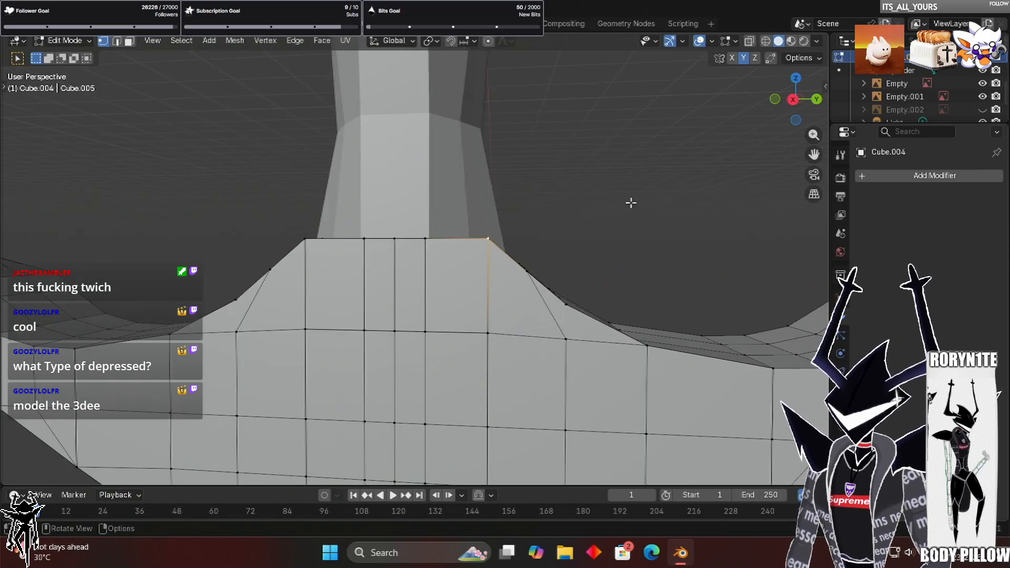
middle_click_drag(631, 202, 609, 167)
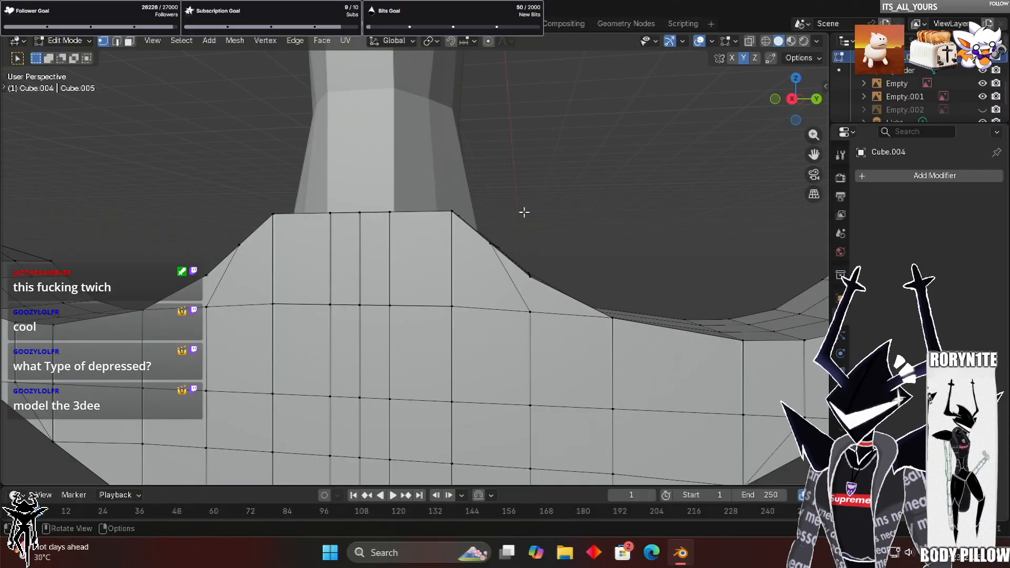
scroll(614, 284, "down", 2)
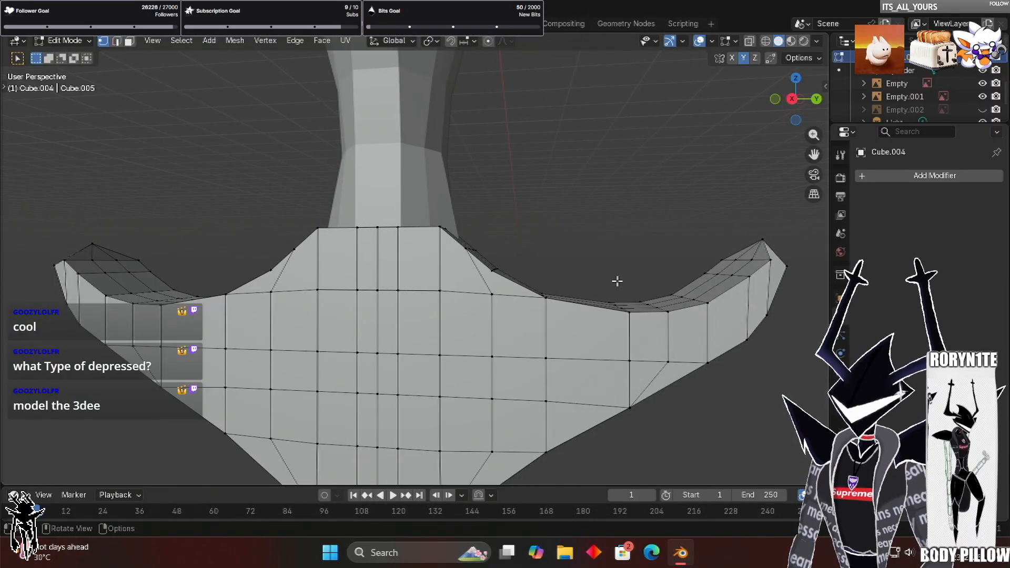
scroll(661, 252, "up", 4)
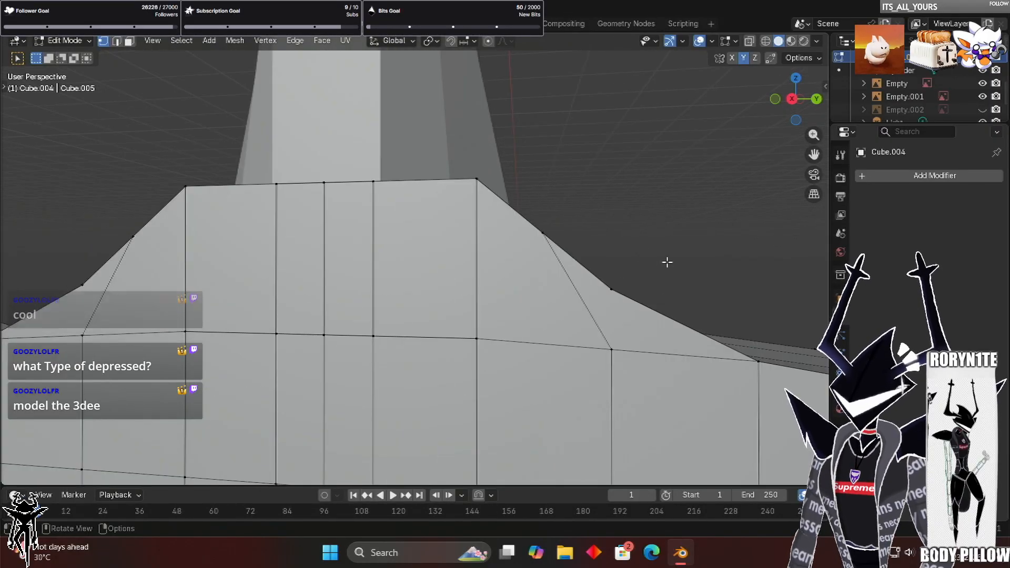
Test-move the lower vertex on the pelvis's sloped edge about 0.03 m to look for duplicates, cancel it and clear the selection
left_click(644, 267)
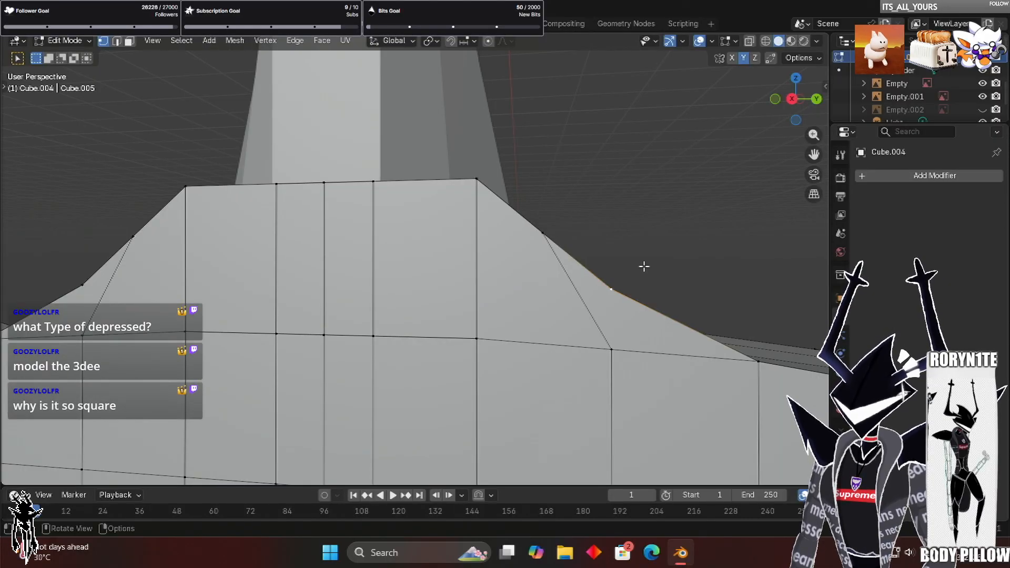
scroll(645, 267, "down", 3)
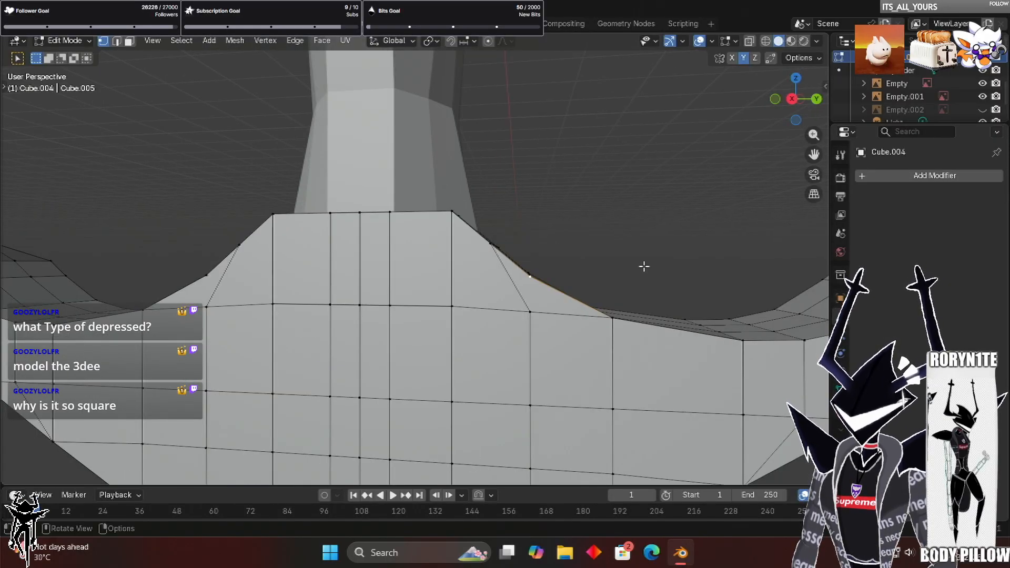
scroll(641, 272, "up", 3)
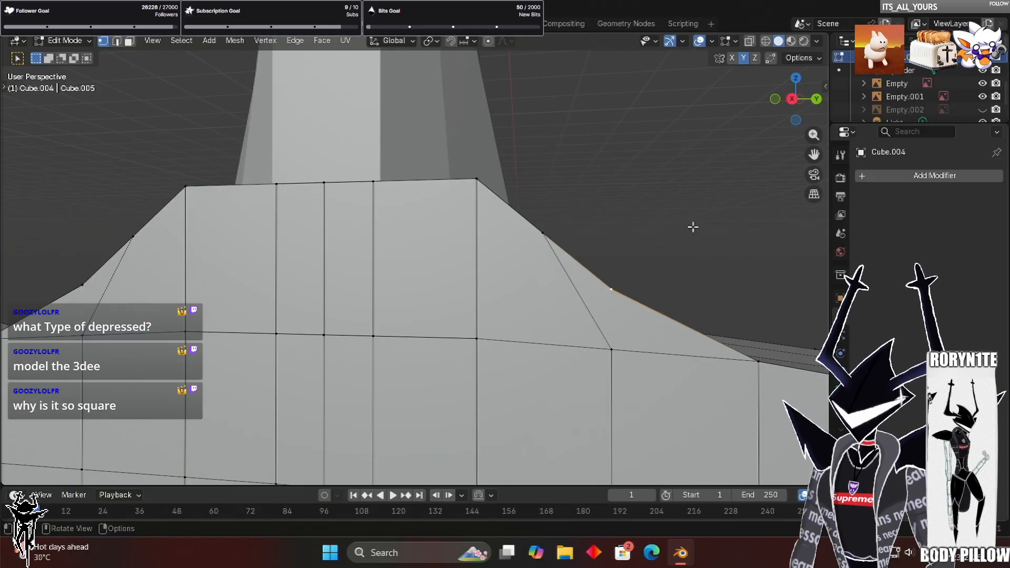
key("g")
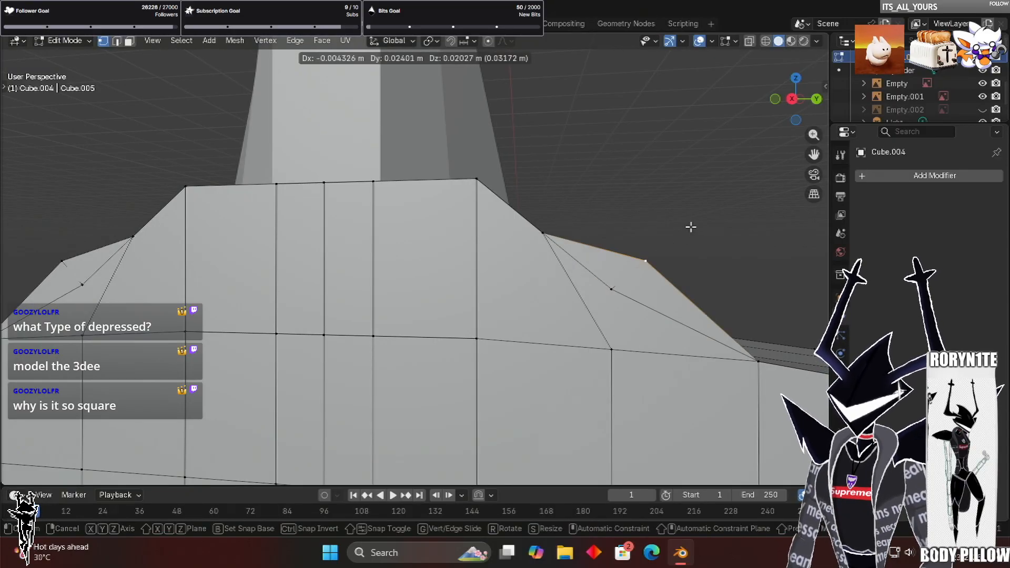
key("Escape")
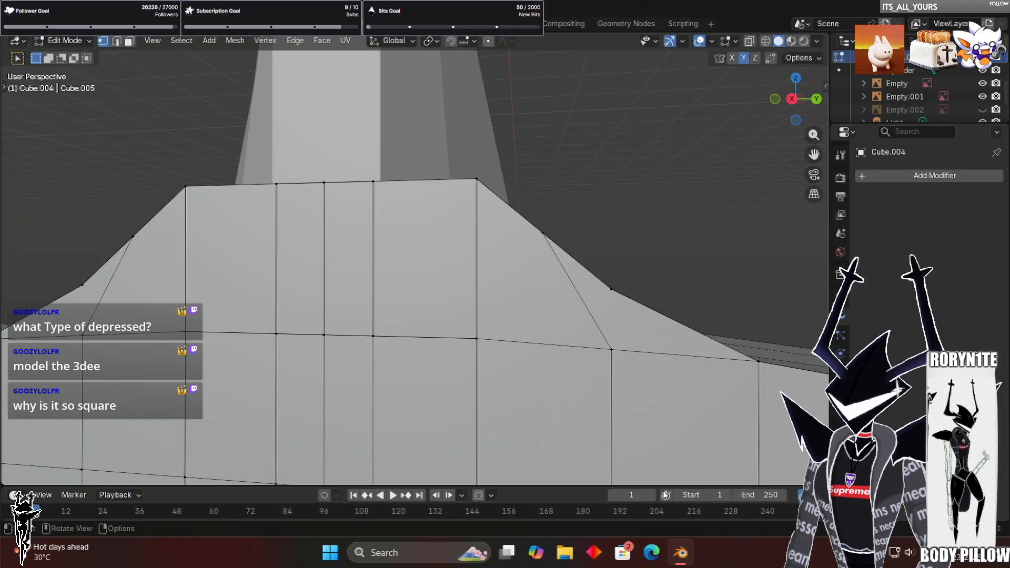
left_click(612, 289)
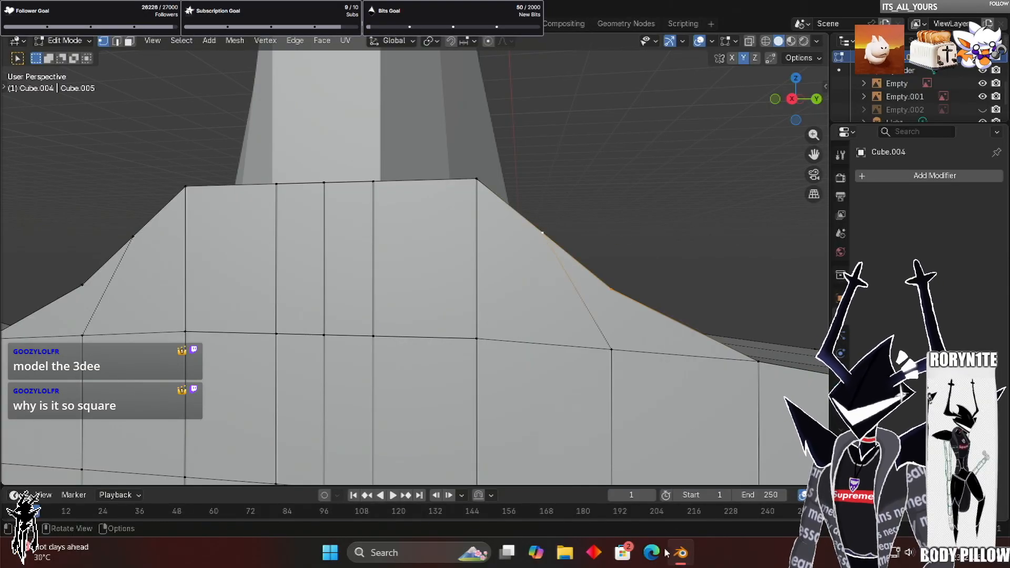
key("alt+a")
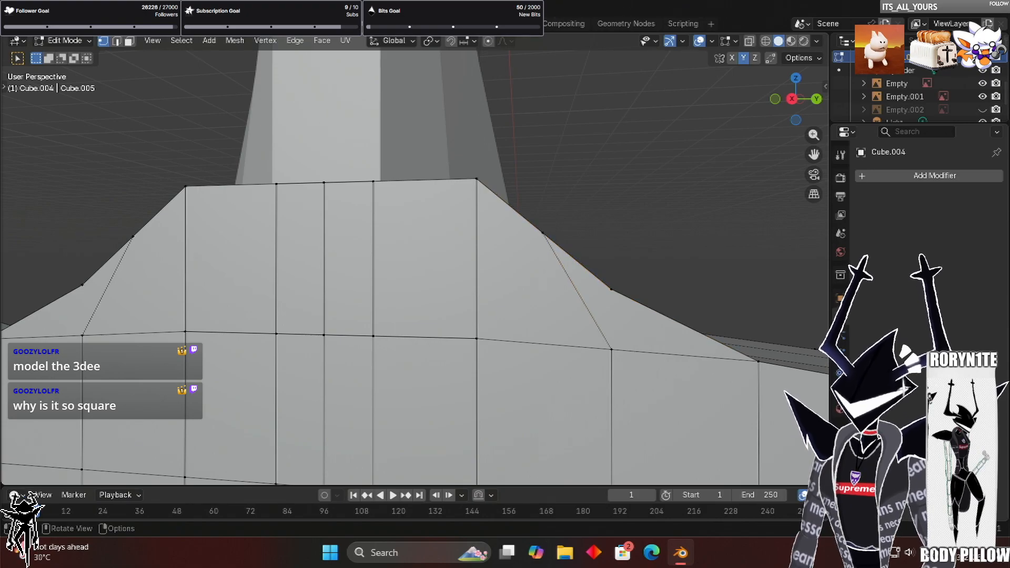
Switch to the web browser, search for "how to combine all overlapping verticies in a model blender" and read the full expanded answer
key("alt+Tab")
type("how to ")
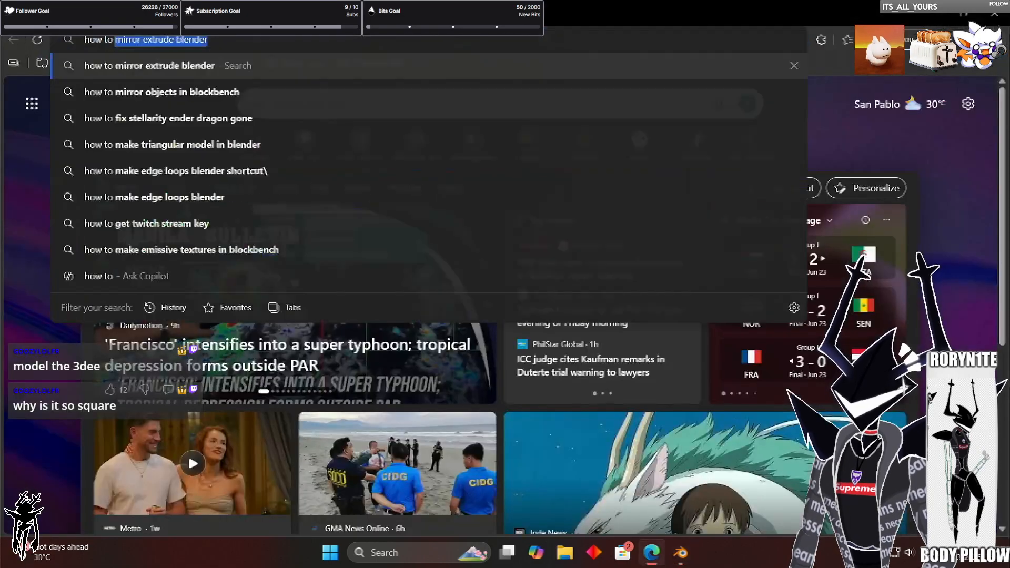
type("combine all")
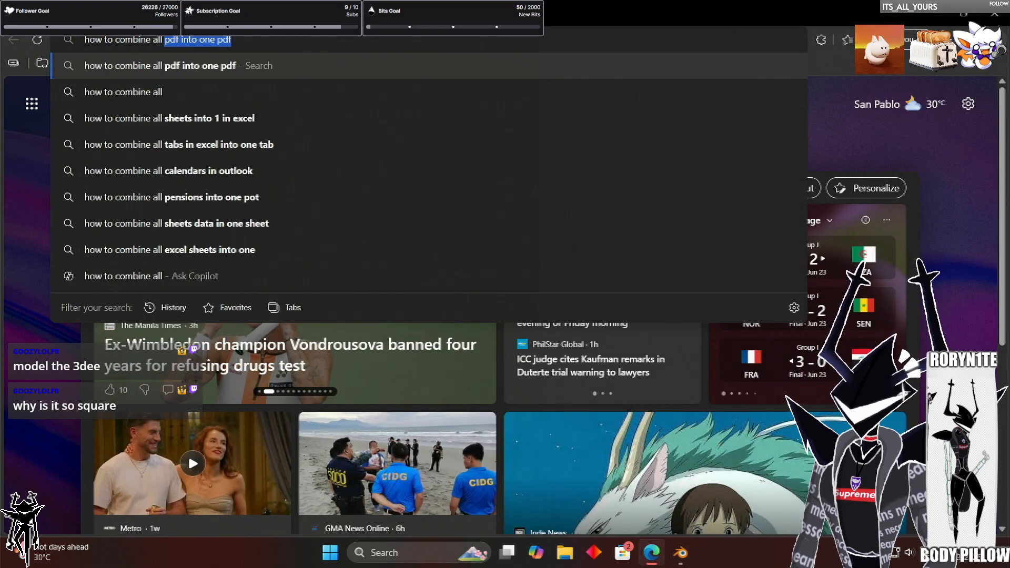
type(" overlappin")
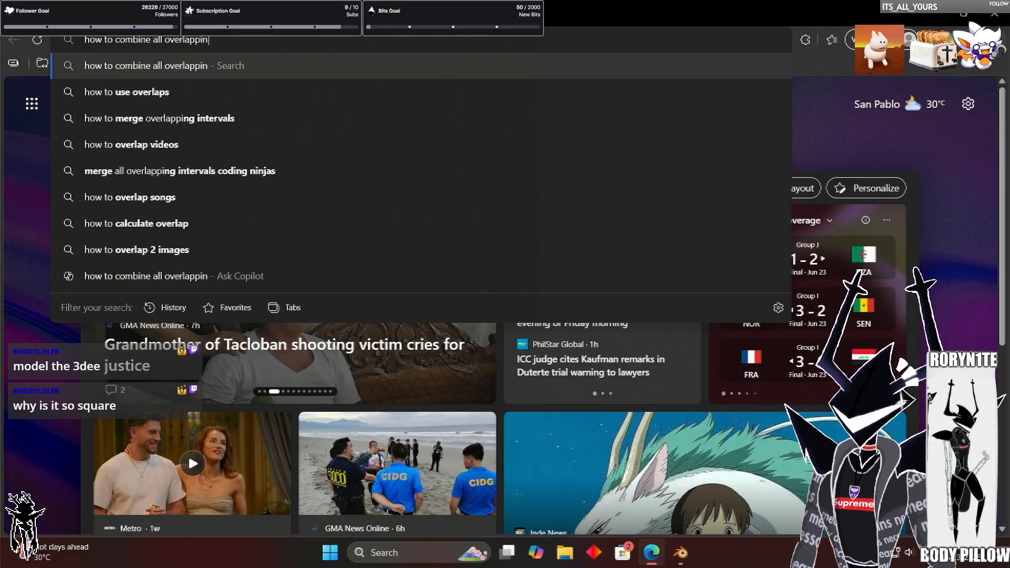
type("g verticies")
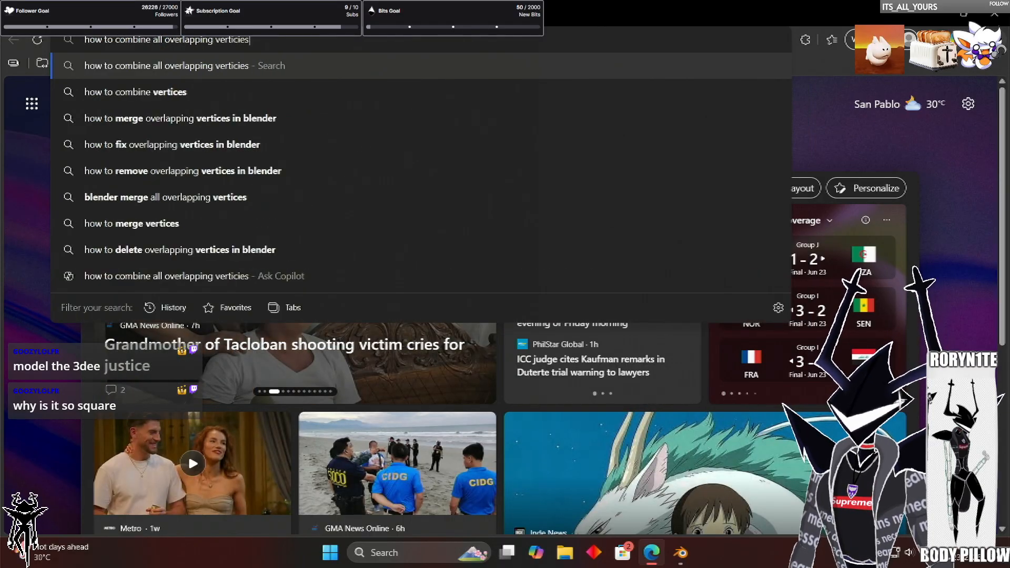
type(" in a model ")
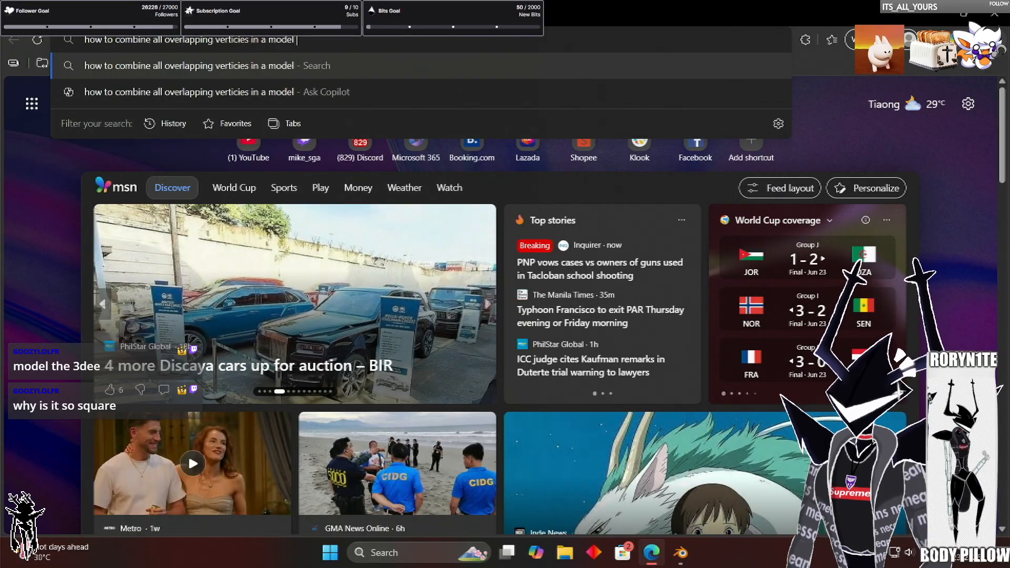
type("blender")
key("Return")
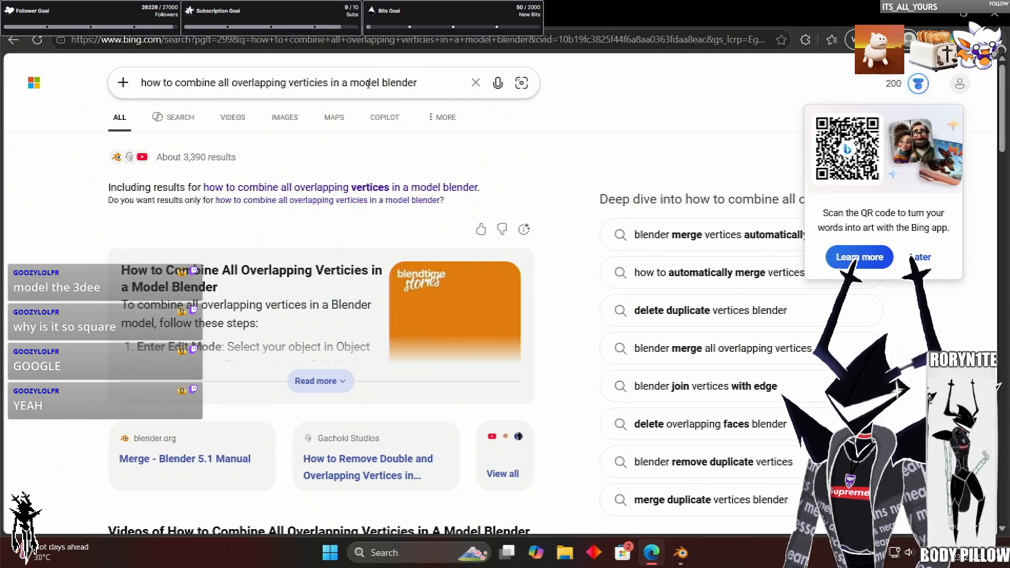
left_click(327, 383)
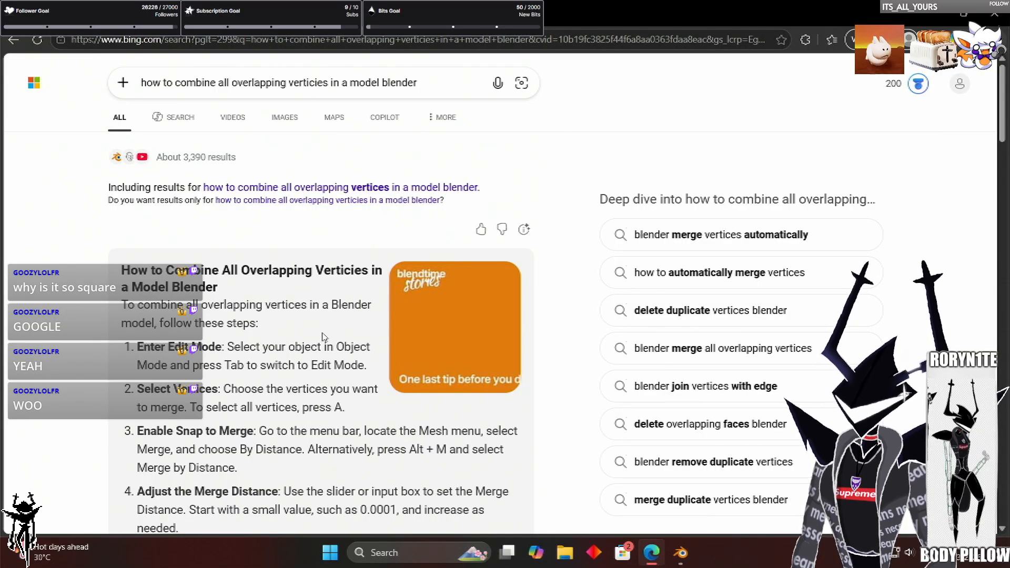
scroll(322, 338, "down", 1)
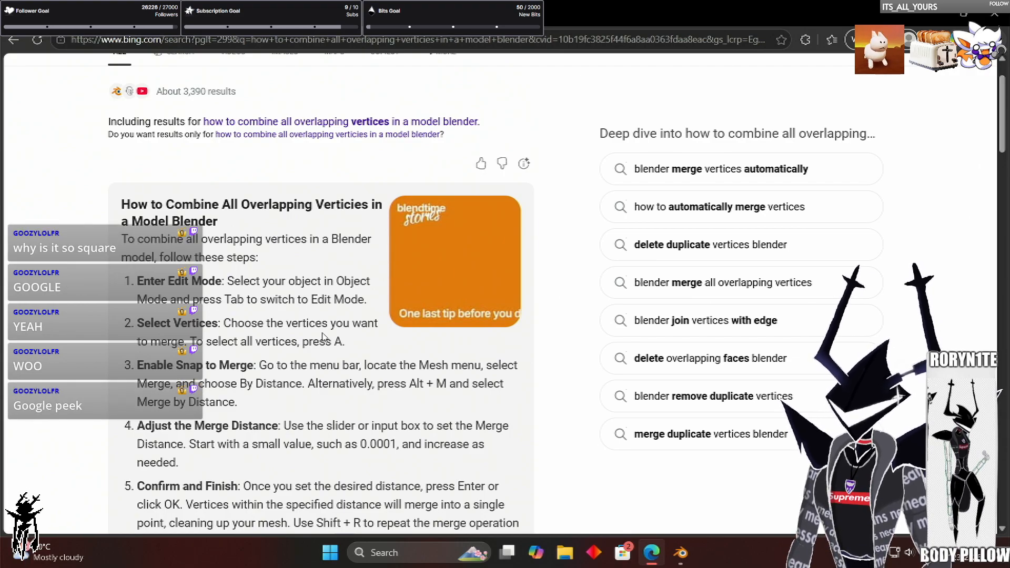
Switch back to Blender and try the Split command on all of the pelvis's vertices, clearing the selection at the end
left_click(681, 553)
middle_click_drag(640, 275, 604, 230)
scroll(605, 231, "up", 3)
key("a")
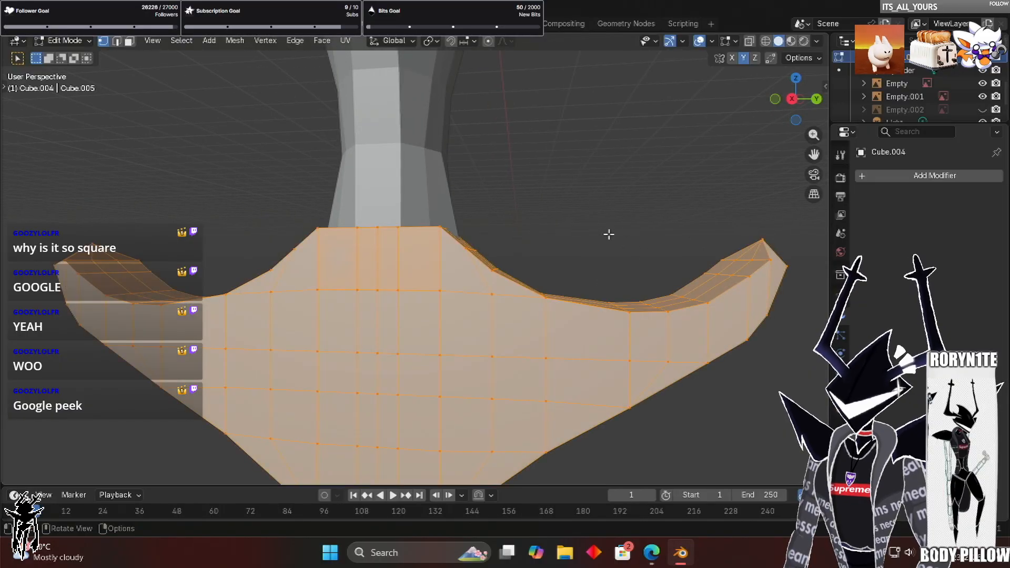
key("alt+m")
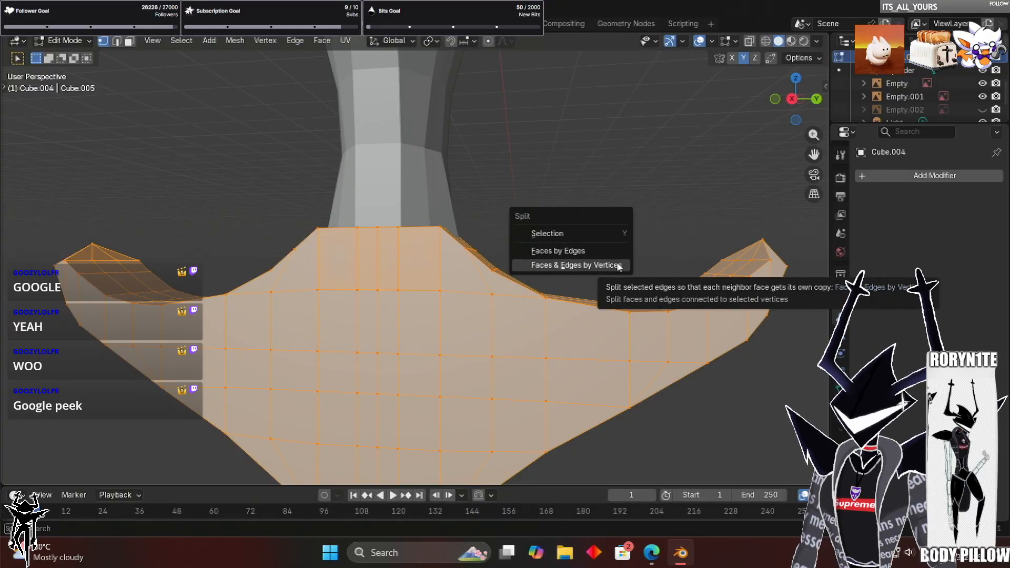
left_click(609, 232)
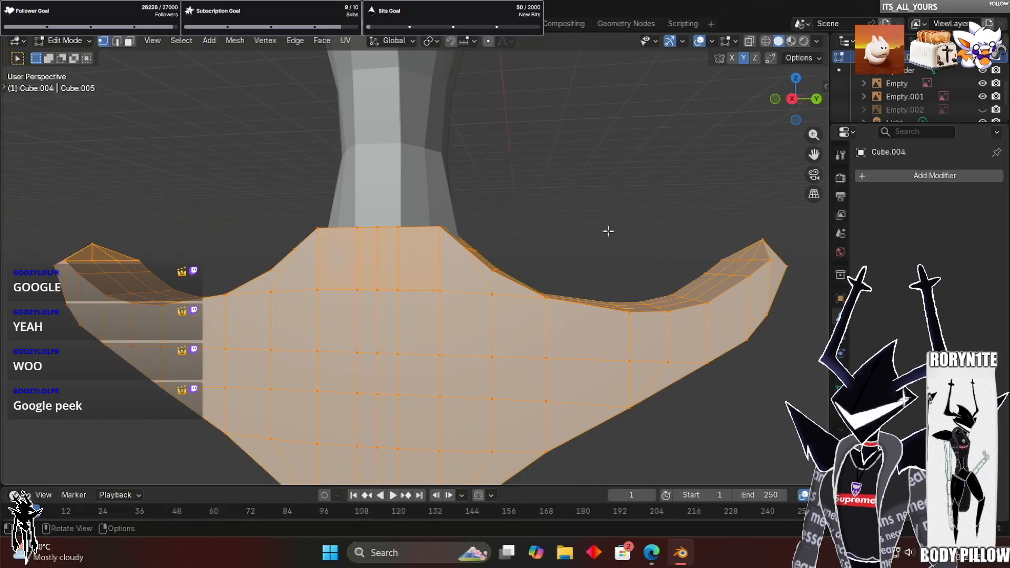
right_click(609, 231)
left_click(682, 205)
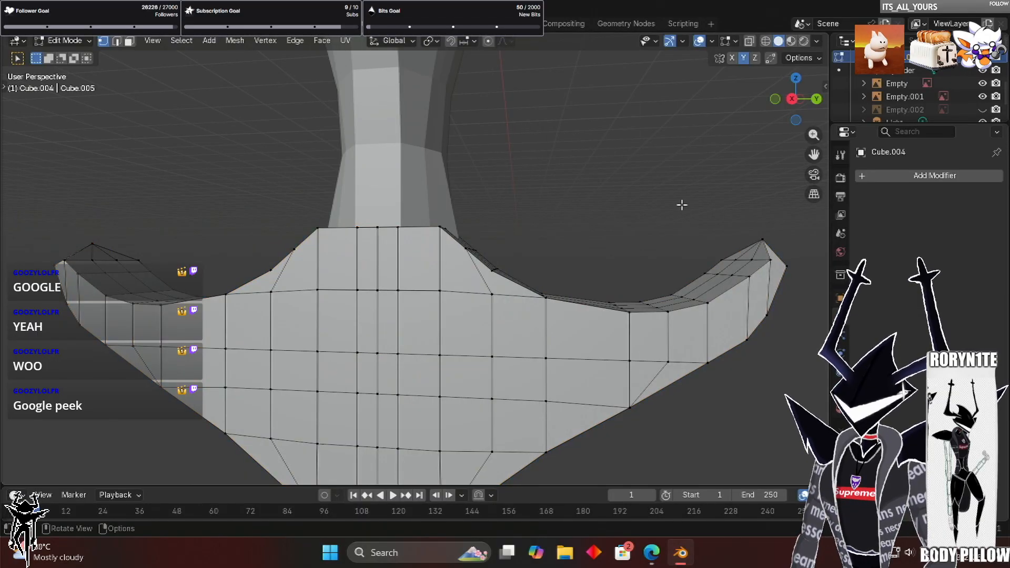
Test-move the upper vertex on the pelvis's sloped edge to look for duplicates and cancel the move
scroll(566, 258, "up", 4)
left_click(545, 232)
key("g")
right_click(601, 206)
scroll(651, 211, "down", 2)
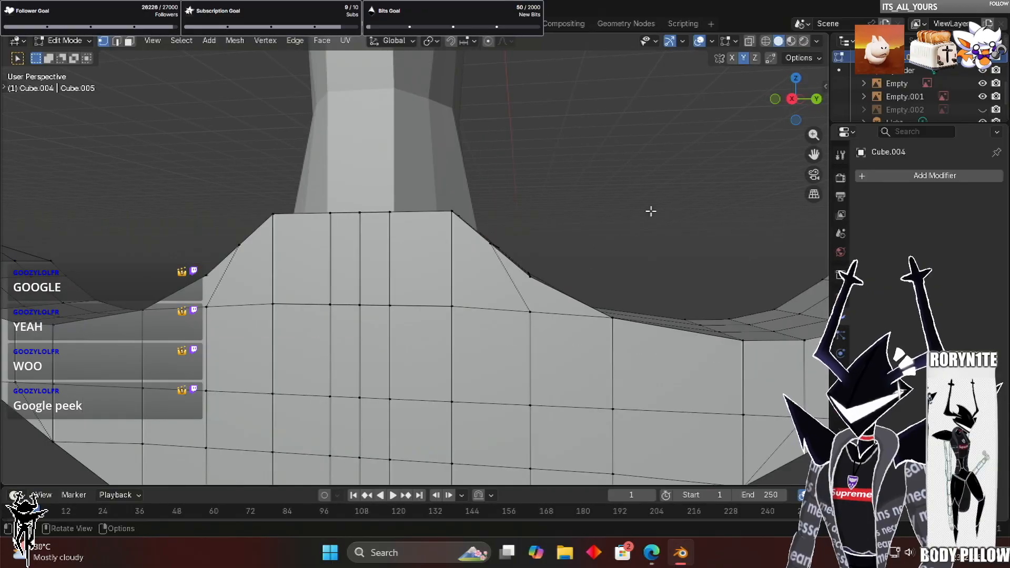
Select all of the pelvis's vertices and reread the merging instructions in the web browser
key("a")
left_click(653, 553)
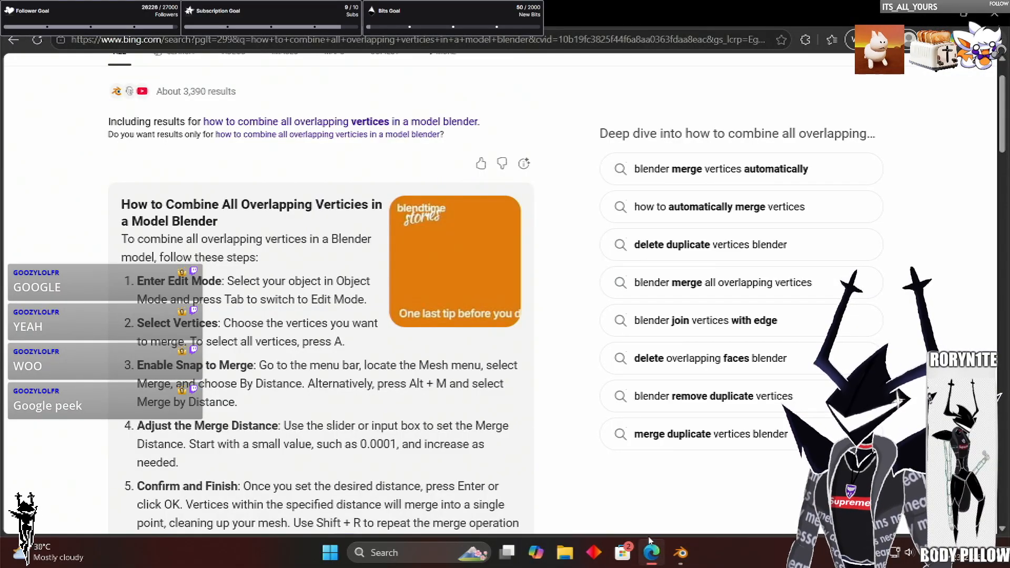
scroll(429, 204, "down", 1)
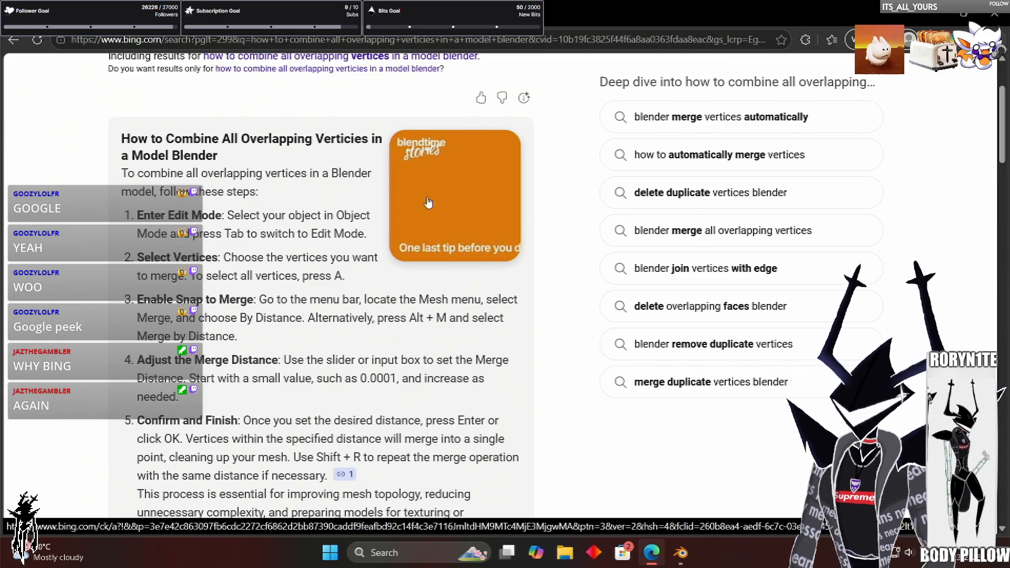
Switch back to Blender, merge all the selected vertices By Distance at 0.0001 m and clear the selection
left_click(680, 552)
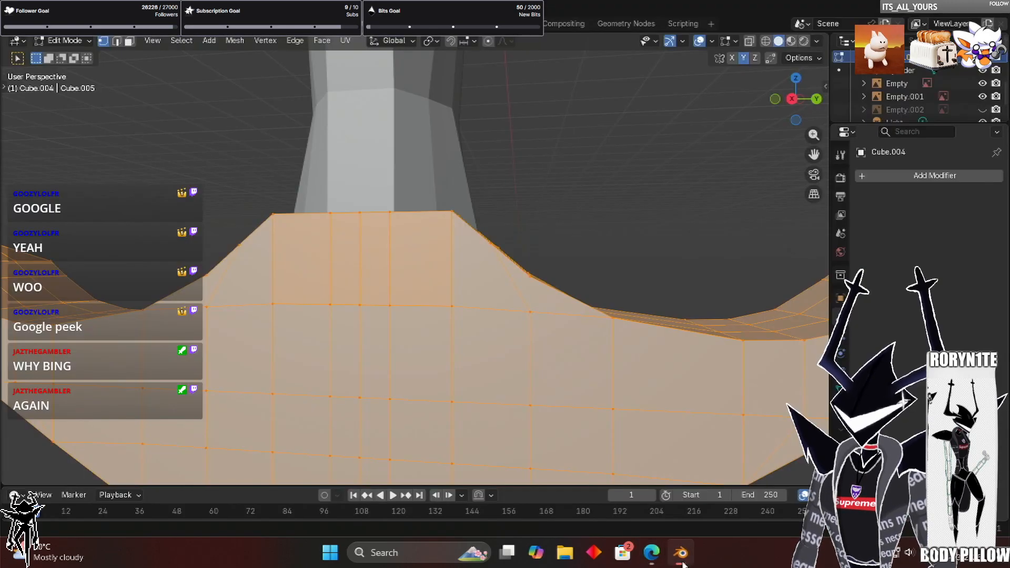
left_click(235, 41)
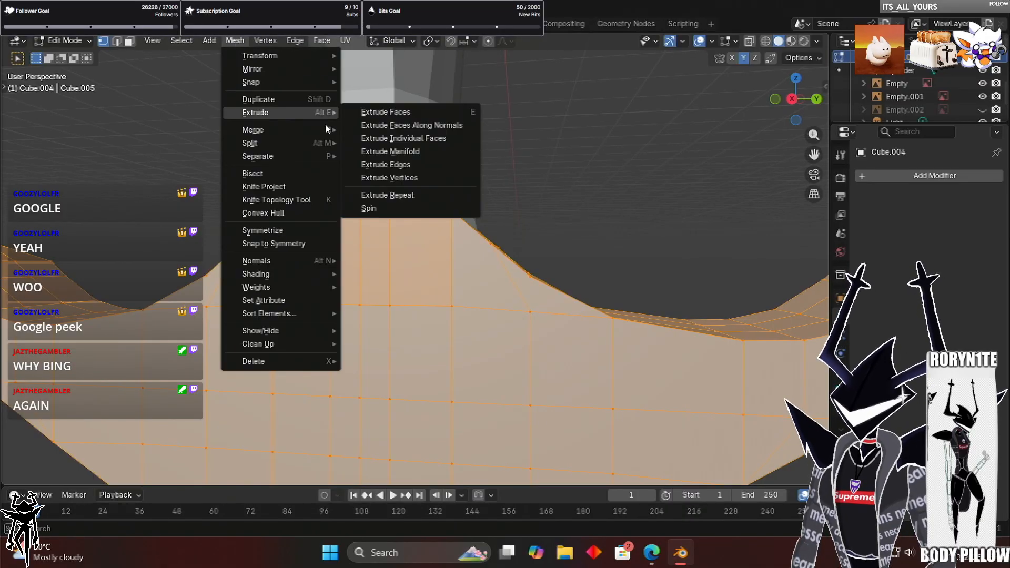
mouse_move(319, 132)
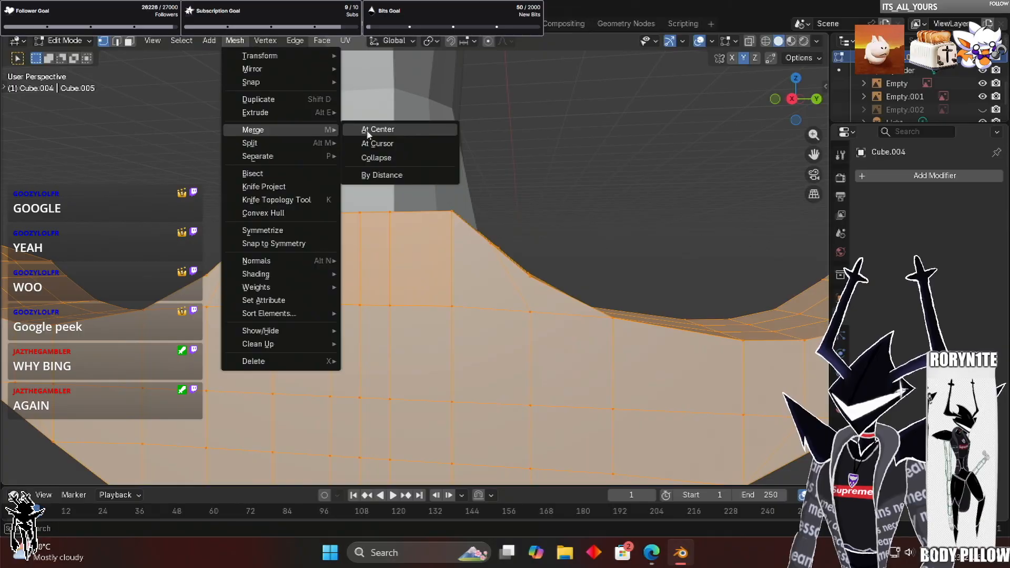
left_click(383, 174)
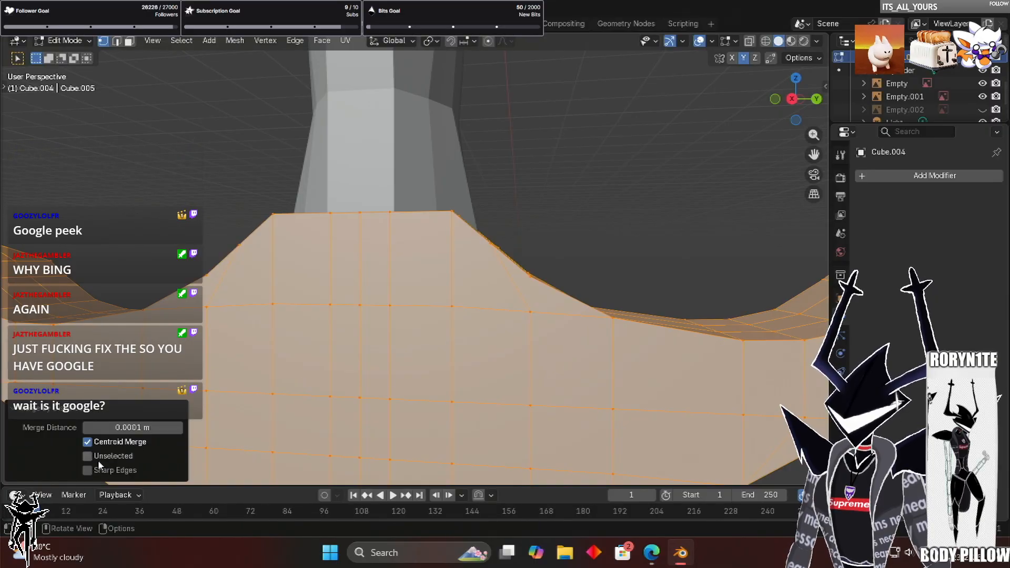
left_click(612, 213)
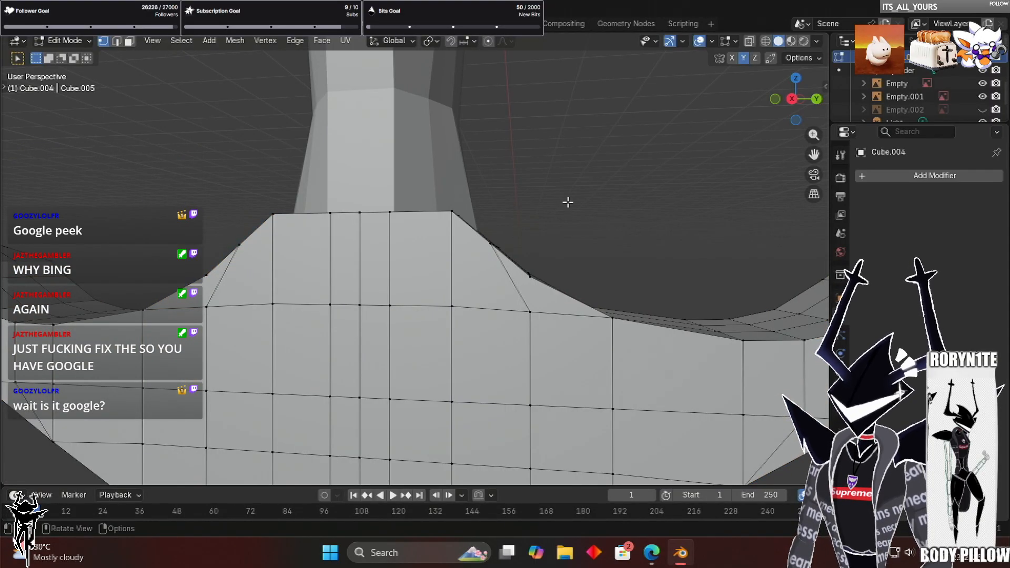
Test-move the upper and lower vertices on the pelvis's sloped edge to look for remaining duplicates, cancelling each move
scroll(514, 232, "up", 3)
left_click(546, 230)
key("g")
right_click(616, 186)
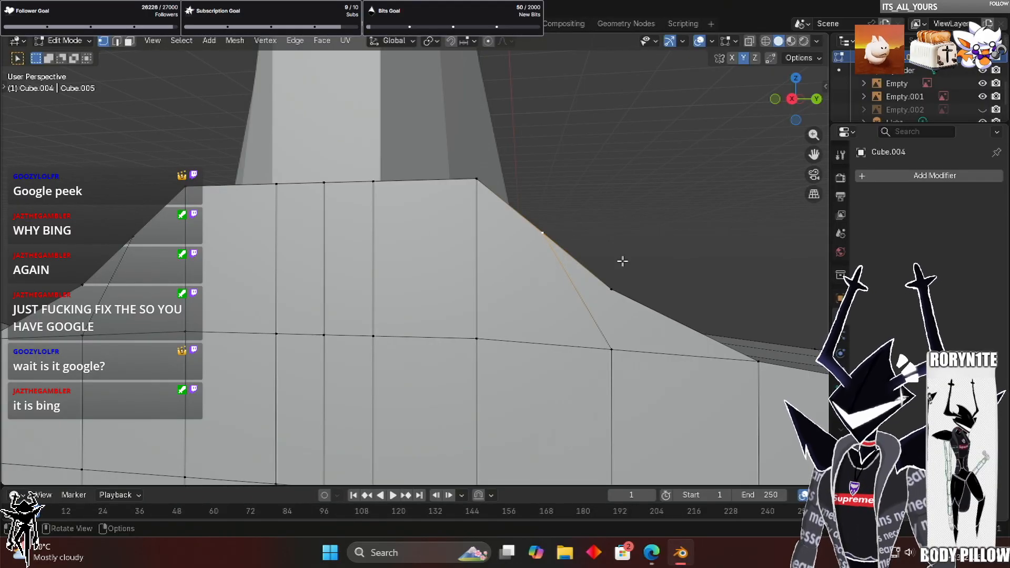
left_click(612, 290)
key("g")
key("Escape")
left_click(535, 232)
key("g")
key("Escape")
Test-move a vertex beside the torso's base and one on the pelvis's broad face, cancelling both moves and clearing the selection
middle_click_drag(604, 167, 371, 418)
left_click(309, 386)
key("g")
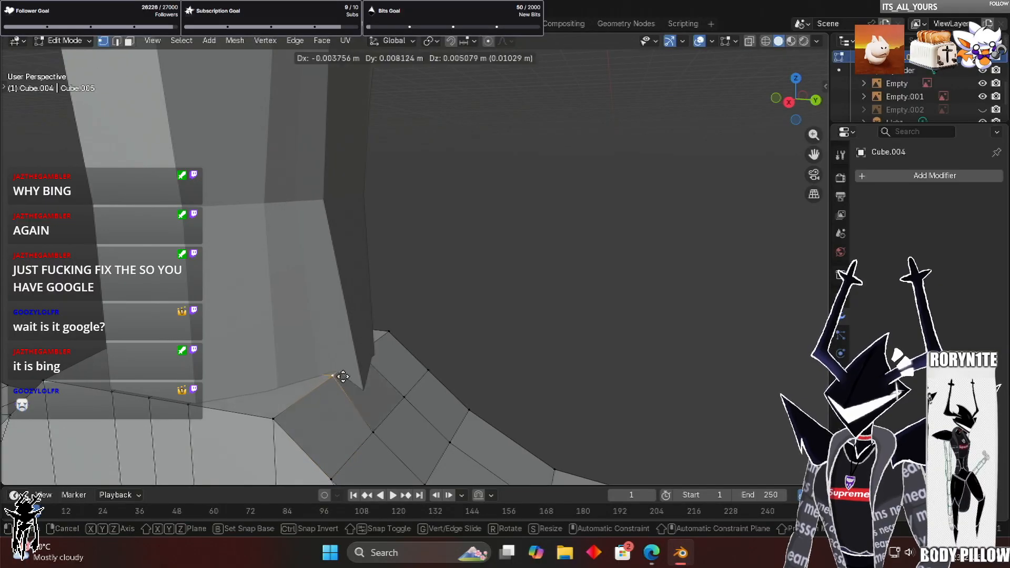
key("Escape")
middle_click_drag(399, 374, 493, 283)
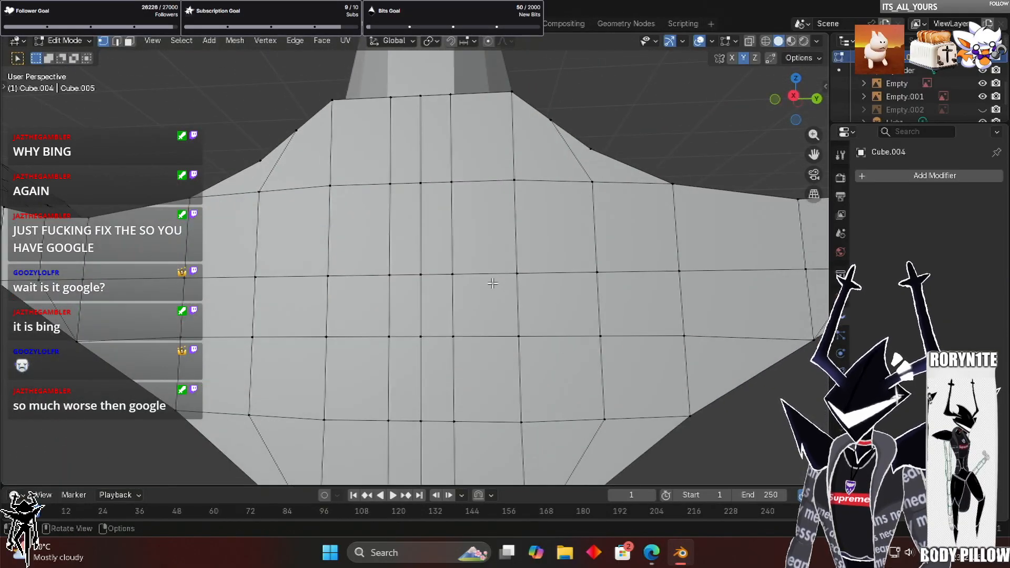
left_click(515, 182)
key("g")
key("Escape")
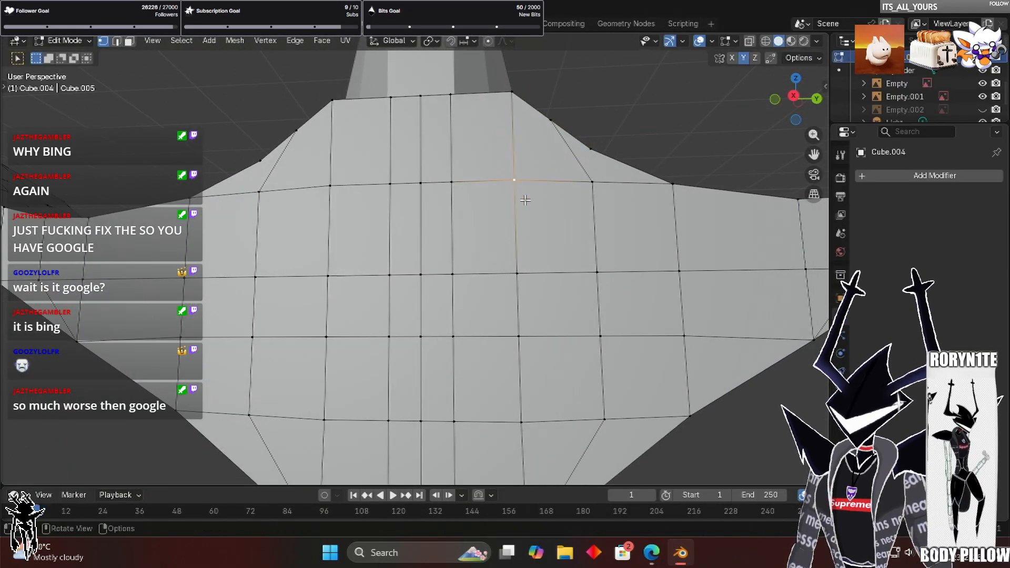
scroll(591, 137, "down", 2)
left_click(605, 151)
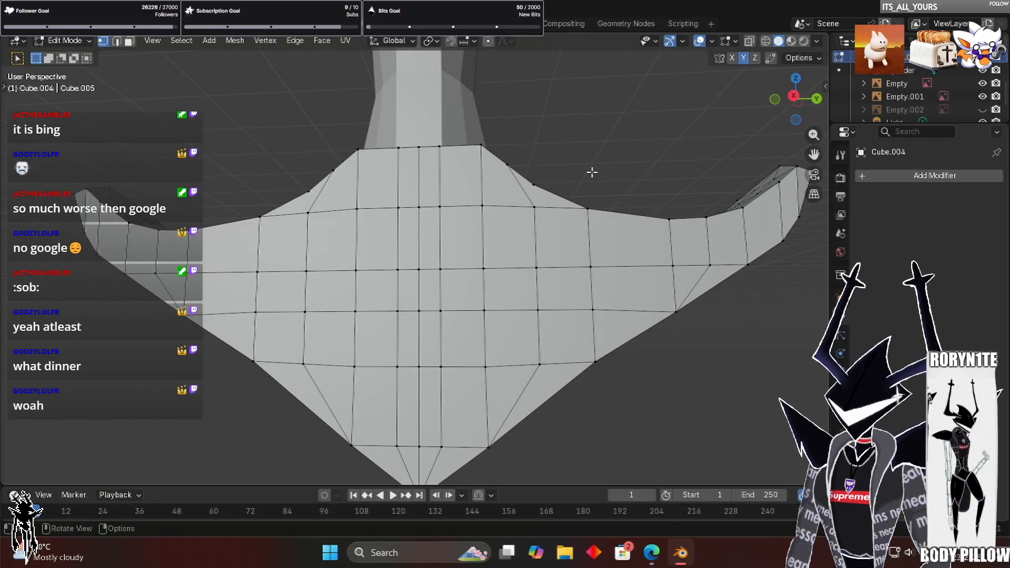
Merge the two close corner vertices on the +X side of the pelvis's -Y tip At Center
middle_click_drag(593, 172, 564, 178)
scroll(506, 191, "up", 2)
scroll(564, 178, "up", 4)
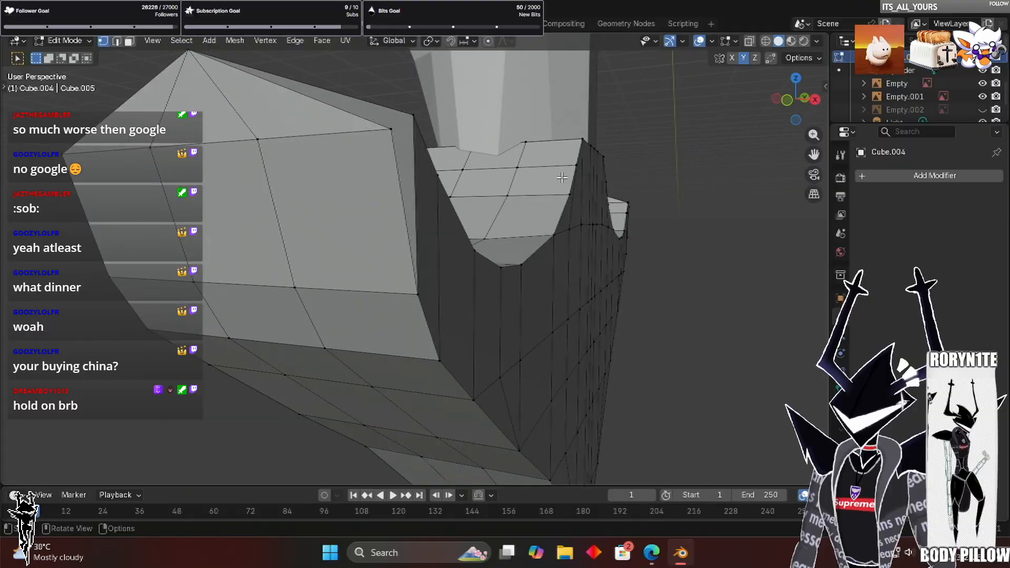
scroll(435, 113, "down", 3)
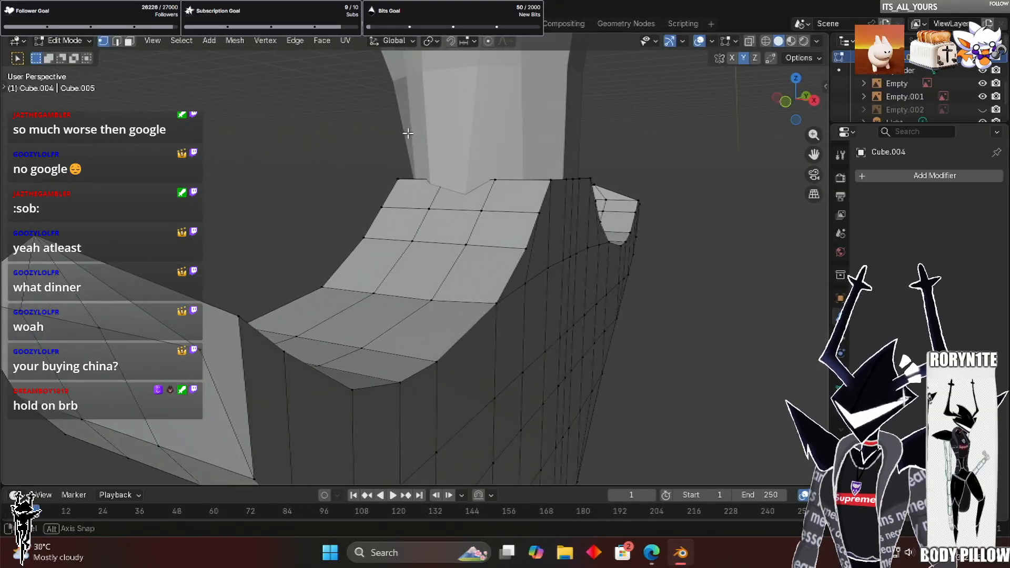
scroll(245, 318, "down", 2)
left_click(301, 319)
right_click(301, 320)
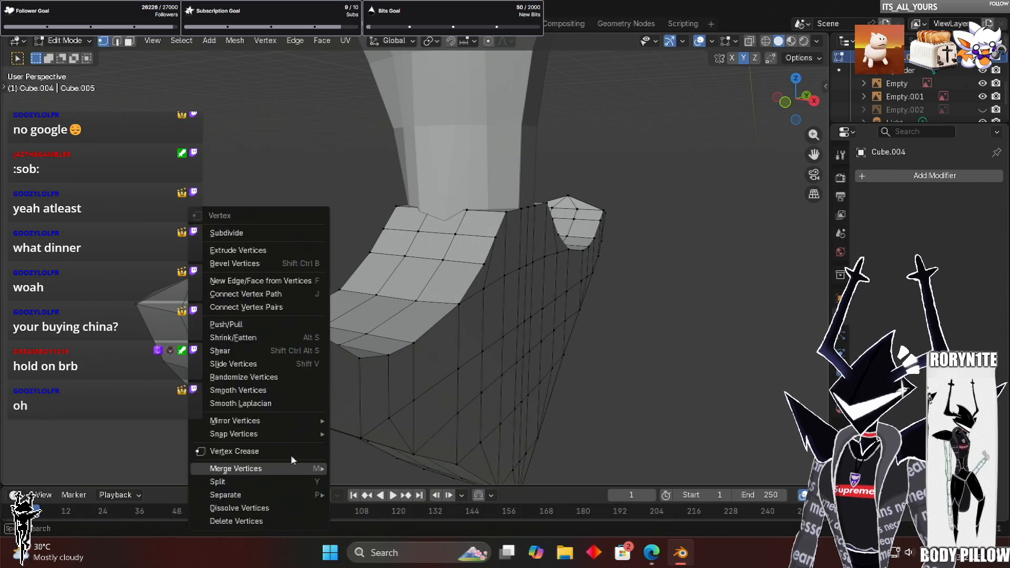
mouse_move(302, 466)
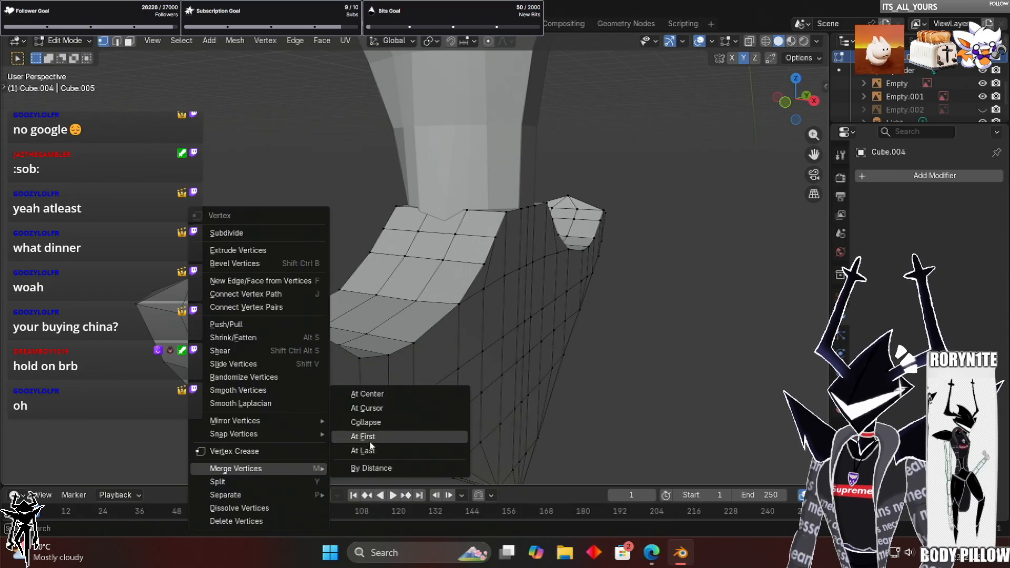
left_click(388, 400)
Merge the matching pair of corner vertices on the -X side of the same -Y tip At Center
middle_click_drag(287, 250, 320, 245)
scroll(516, 174, "up", 4)
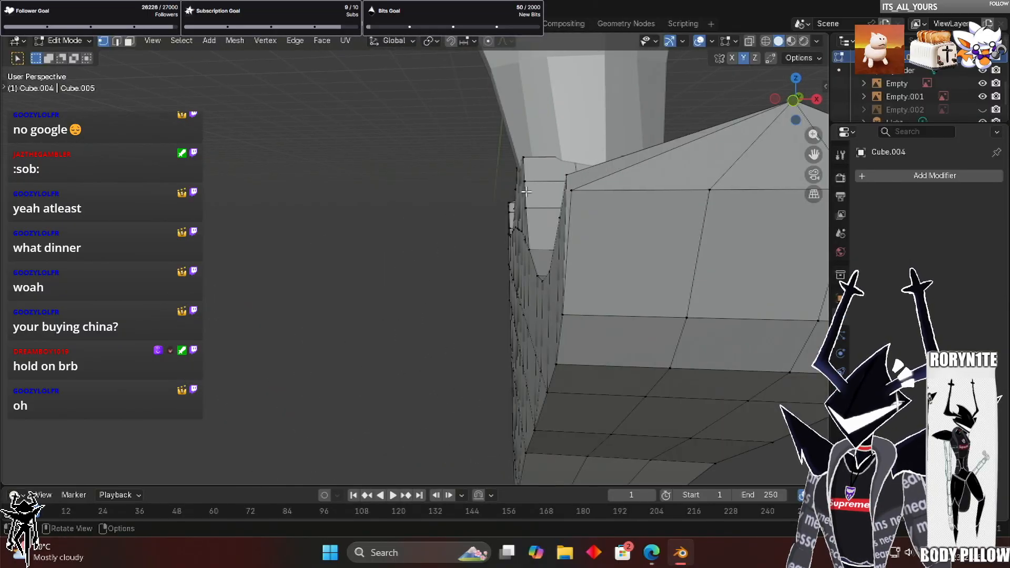
right_click(561, 178)
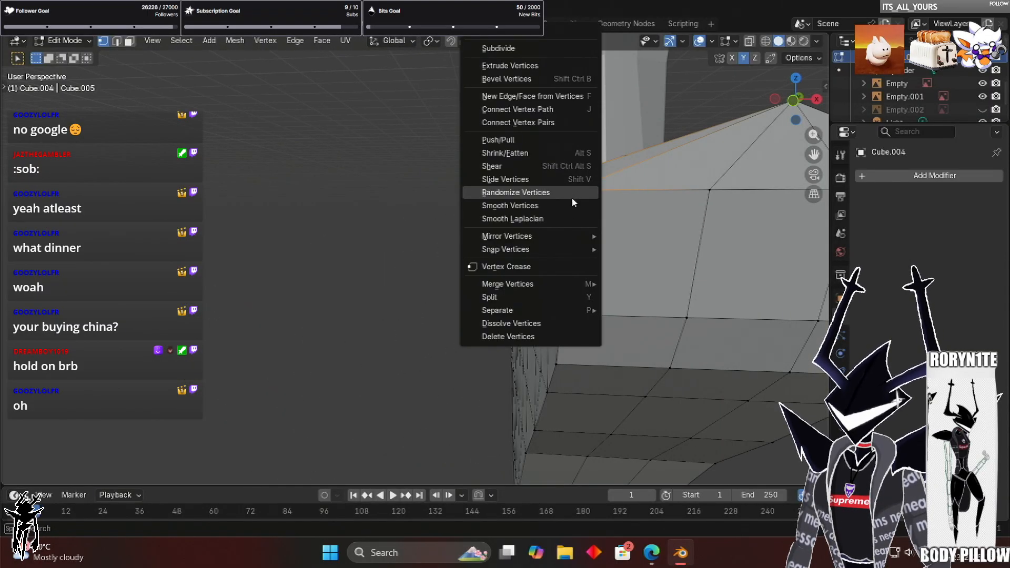
mouse_move(563, 285)
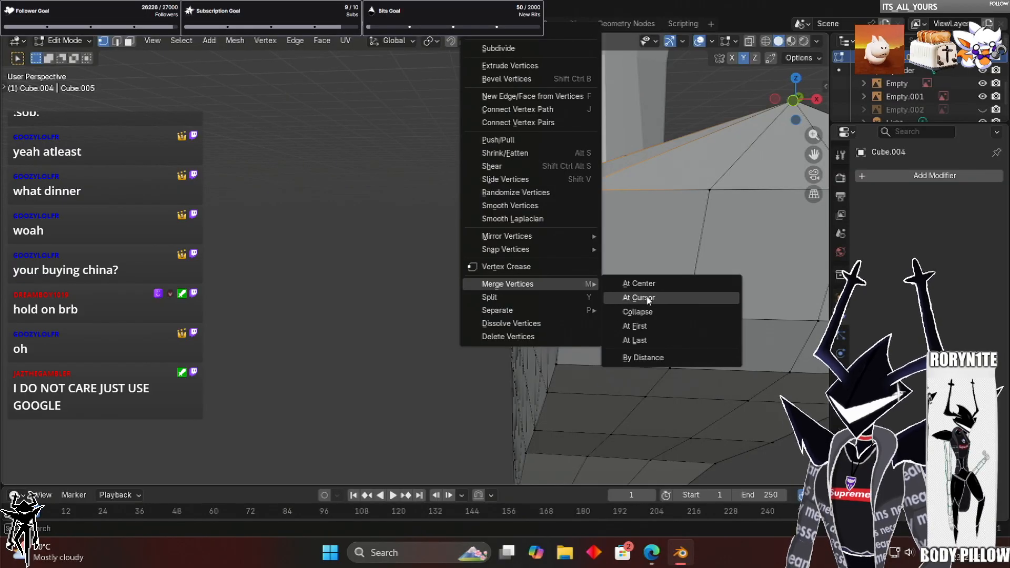
left_click(659, 284)
Merge the two corner vertices on the +X side of the pelvis's opposite +Y tip At Center
scroll(390, 244, "down", 5)
mouse_move(370, 257)
middle_mouse_down()
mouse_move(336, 271)
mouse_move(592, 295)
middle_mouse_up()
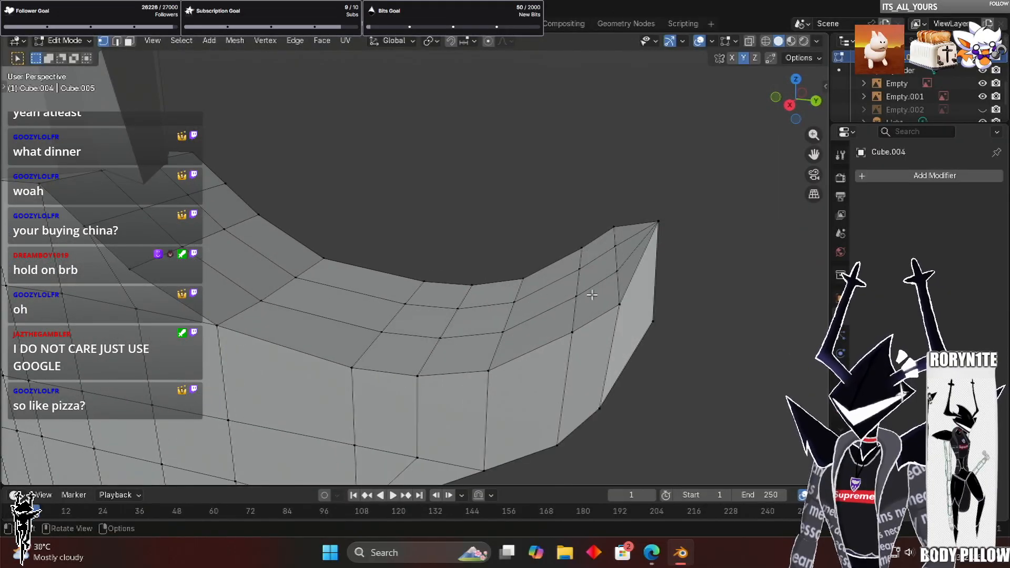
right_click(653, 320)
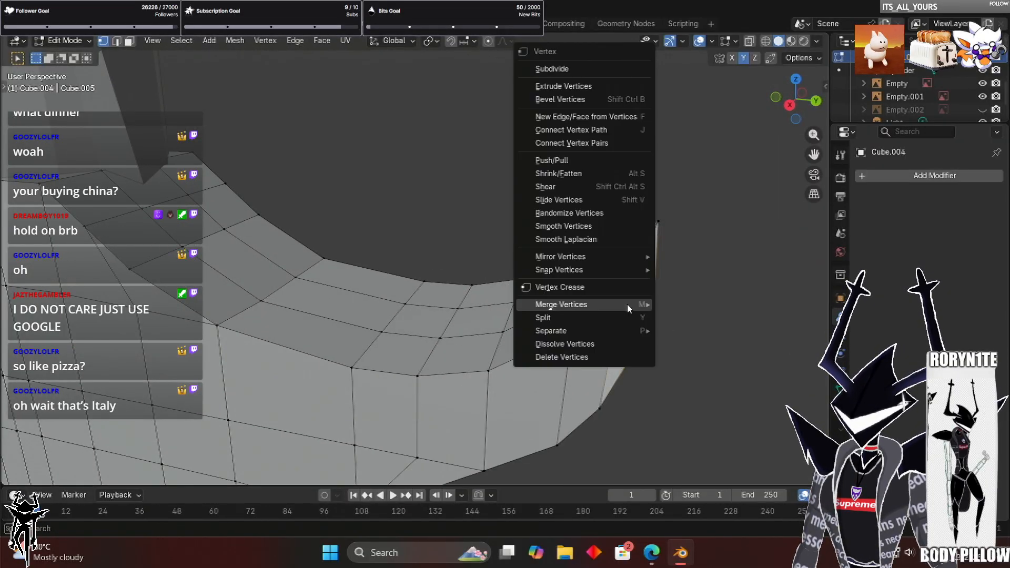
mouse_move(637, 305)
left_click(693, 304)
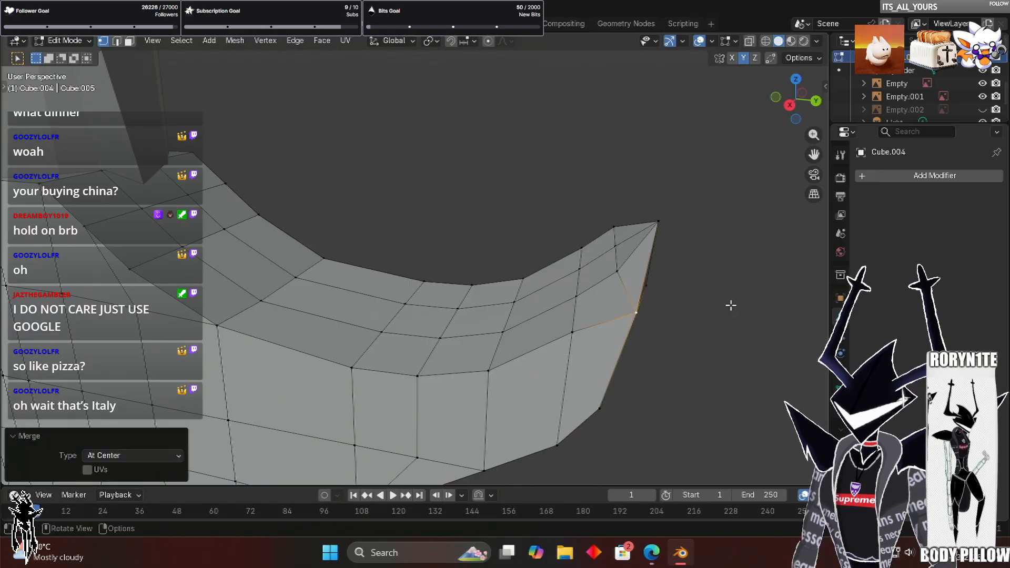
Merge the matching pair of corner vertices on the -X side of the pelvis's +Y tip At Center and clear the selection
middle_click_drag(733, 264, 366, 332)
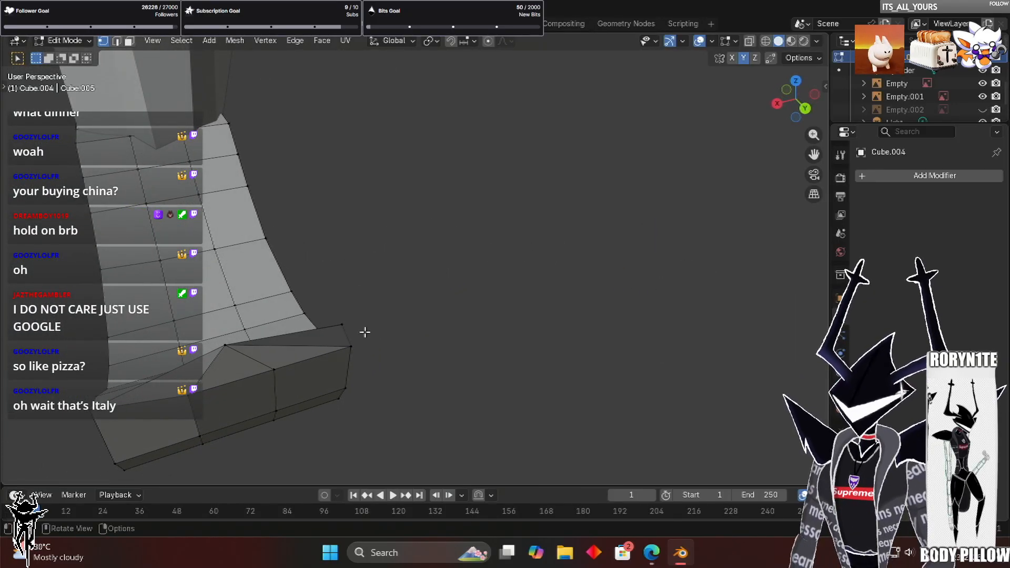
left_click(351, 346, "shift")
right_click(357, 345)
mouse_move(394, 342)
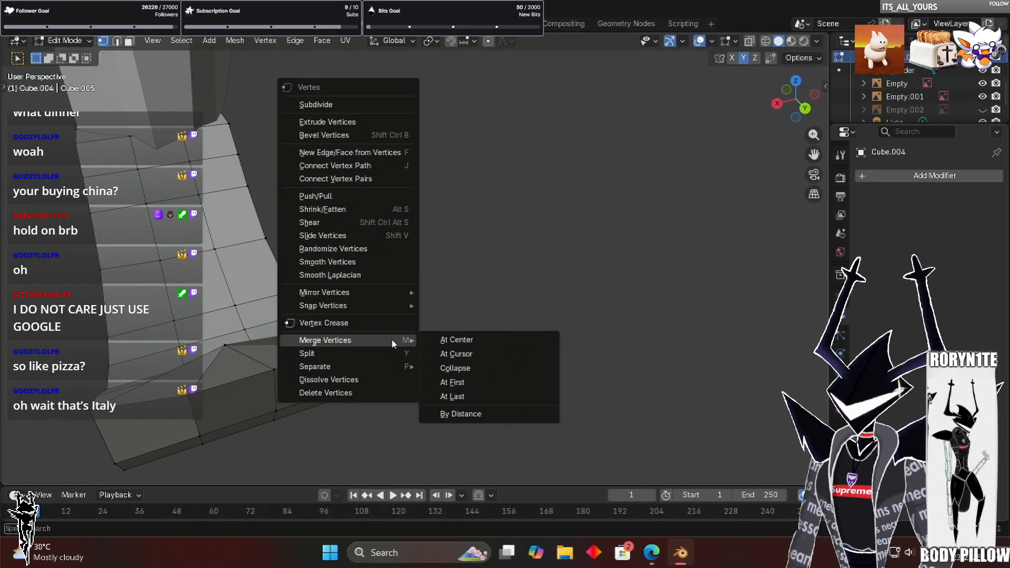
left_click(456, 341)
left_click(520, 323)
Test-move the merged corner vertex on the -X side of the pelvis's +Y tip, cancel that move, and nudge it slightly
left_click(346, 340)
key("g")
right_click(385, 313)
middle_click_drag(385, 312, 479, 243)
mouse_move(581, 235)
middle_mouse_down()
mouse_move(530, 230)
mouse_move(640, 227)
mouse_move(576, 216)
middle_mouse_up()
key("g")
left_click(585, 217)
scroll(560, 190, "up", 4)
mouse_move(562, 183)
middle_mouse_down()
mouse_move(505, 176)
mouse_move(548, 169)
middle_mouse_up()
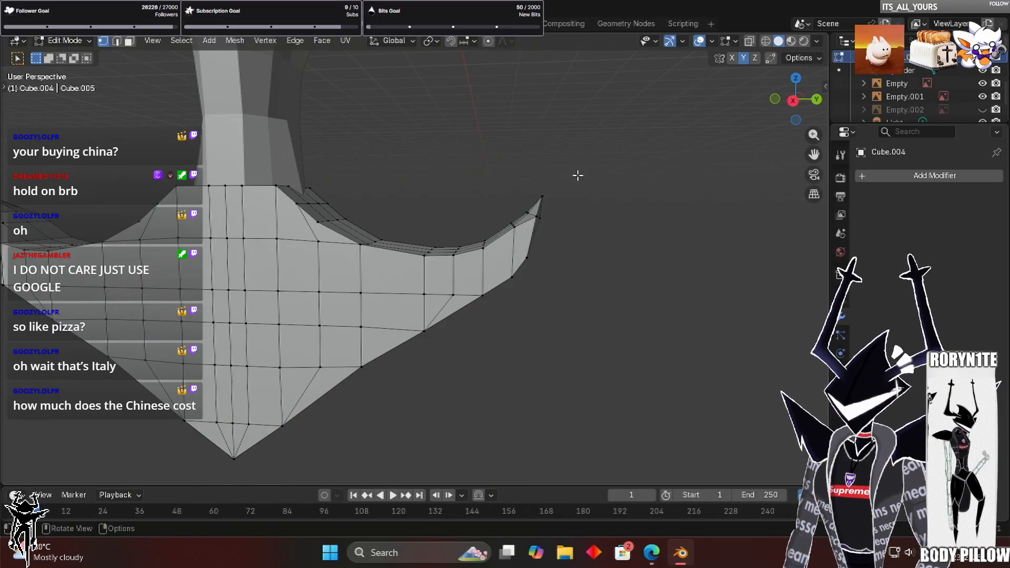
Switch the pelvis mesh to face selection, return to Object Mode and select the pelvis object
middle_click_drag(505, 259, 473, 192)
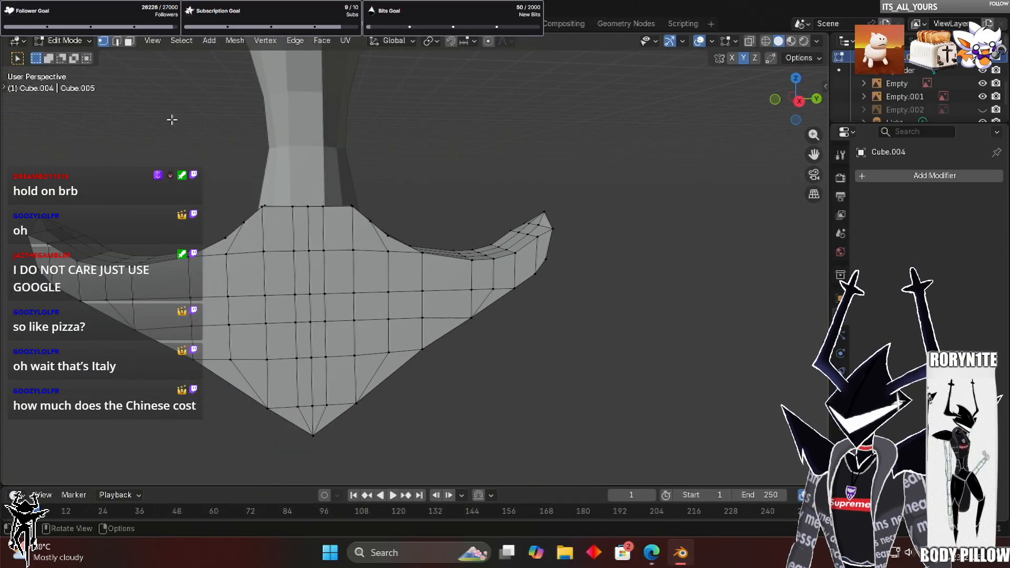
key("3")
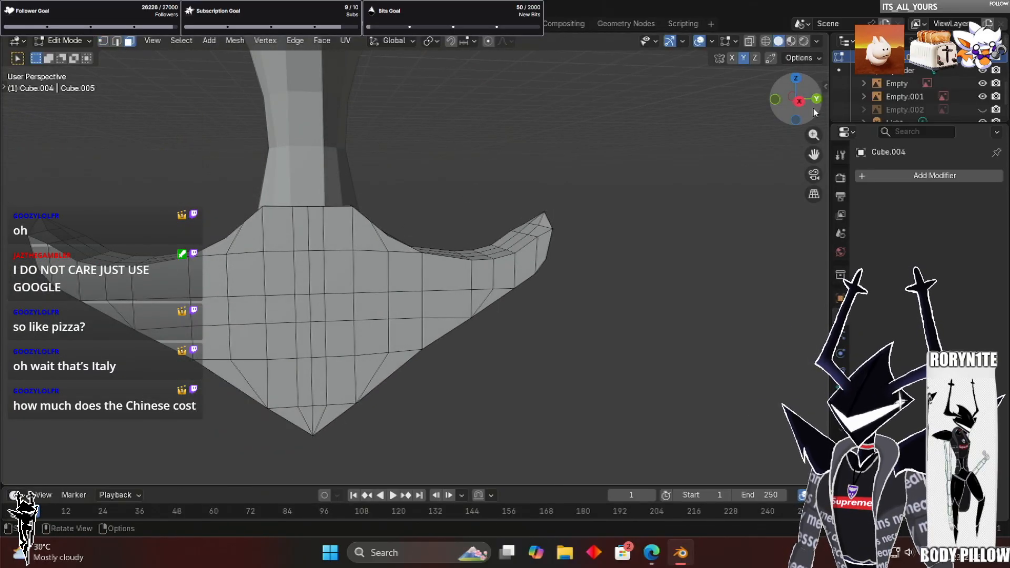
left_click(800, 105)
middle_click_drag(463, 148, 531, 205)
scroll(505, 231, "up", 3)
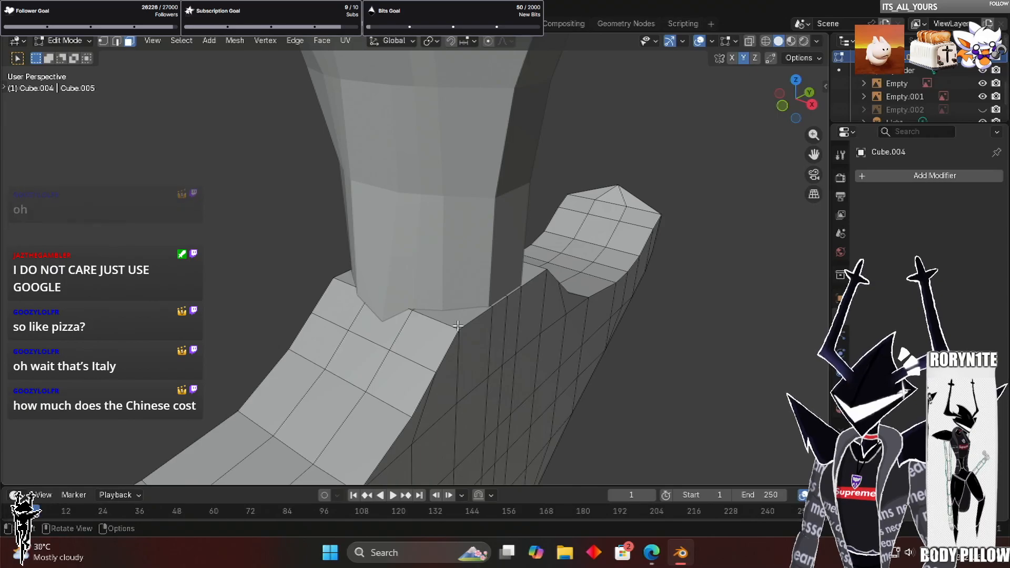
left_click(62, 40)
left_click(84, 55)
left_click(476, 206)
middle_click_drag(475, 206, 426, 206)
left_click(383, 273)
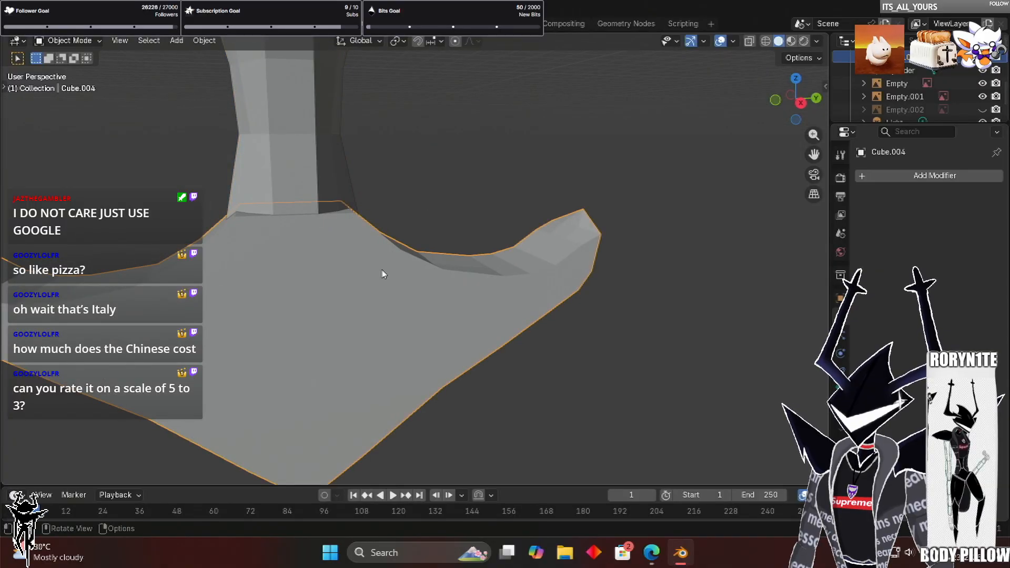
Add a Boolean modifier to the pelvis, using Difference with the torso piece Cube.003 directly above it as the operand object
left_click(919, 175)
type("bool")
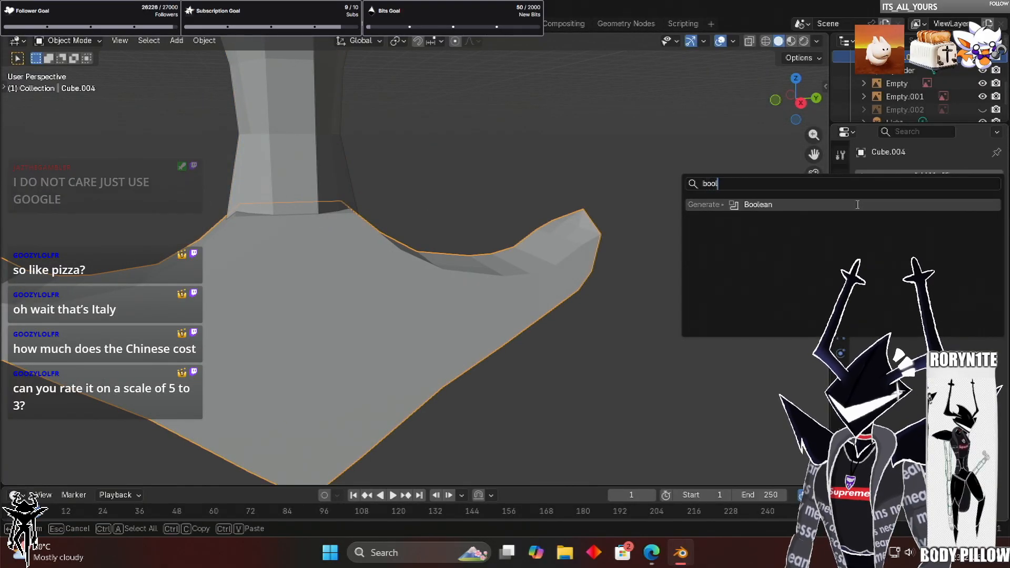
key("Return")
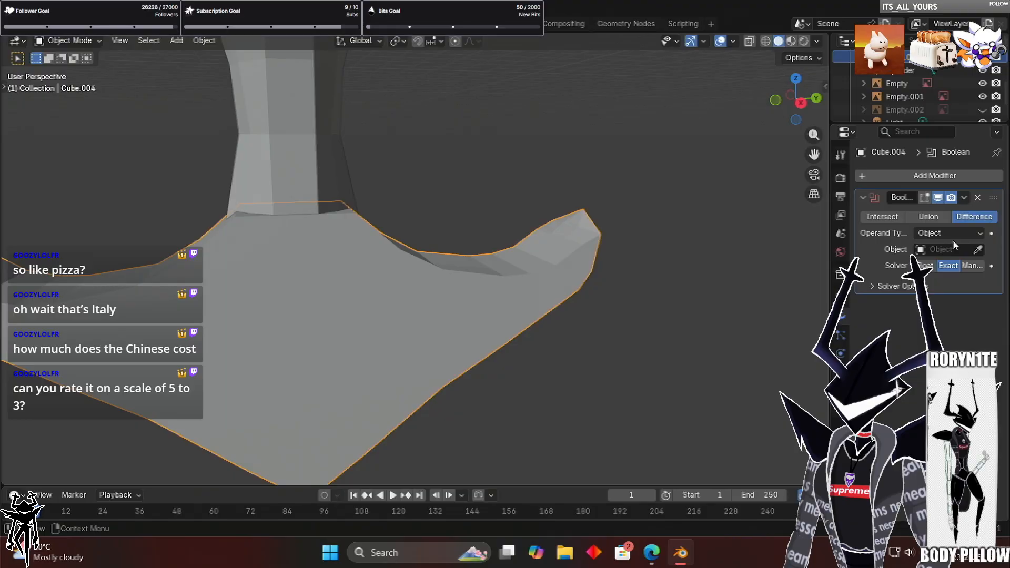
left_click(977, 250)
left_click(304, 137)
left_click(501, 132)
middle_click_drag(500, 133, 570, 150)
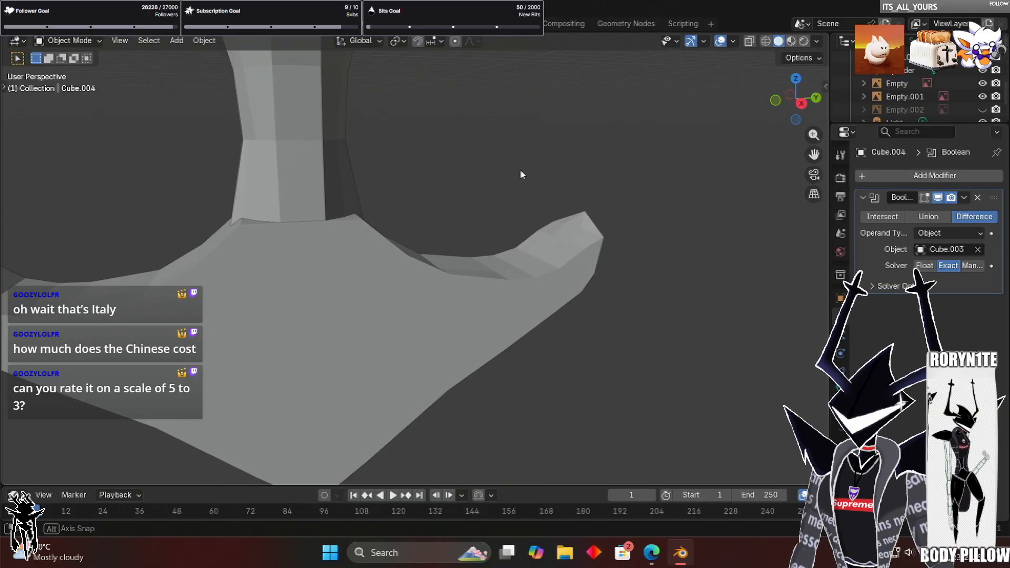
middle_click_drag(505, 180, 562, 146)
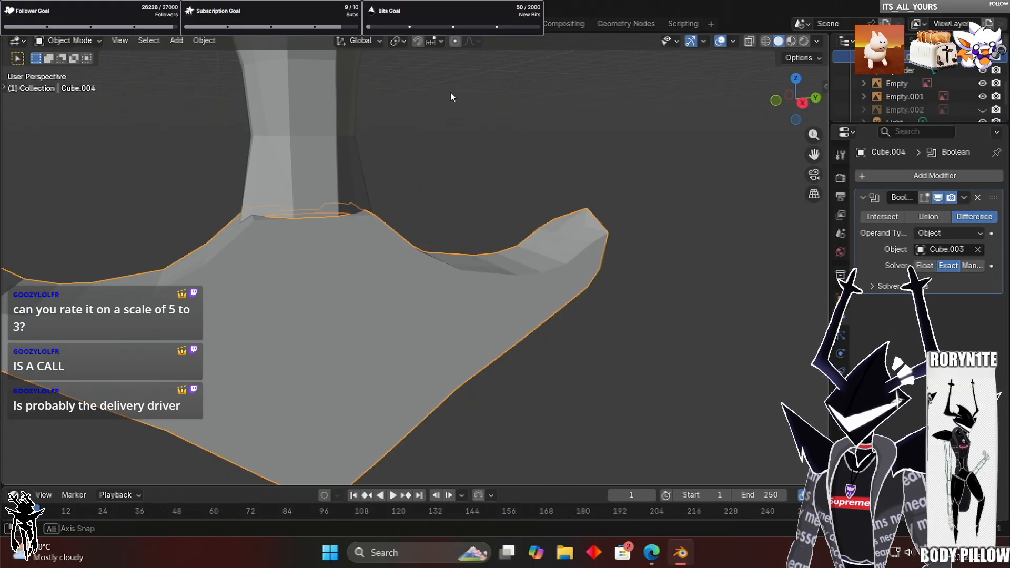
Select the torso piece Cube.003 together with the pelvis and enter Edit Mode on both objects
middle_click_drag(256, 90, 321, 106)
left_click(416, 127)
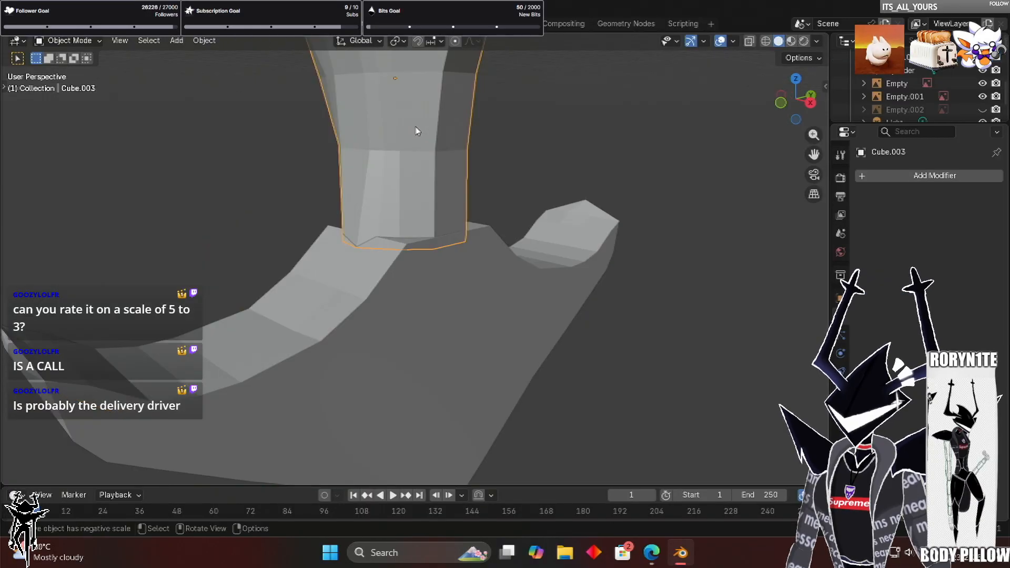
left_click(418, 136)
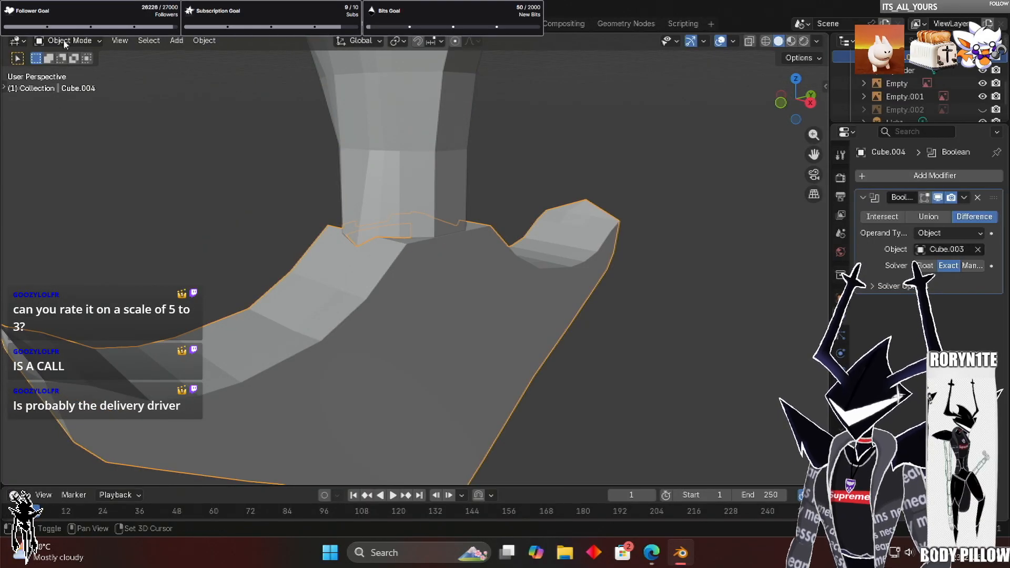
left_click(368, 126)
right_click(368, 126)
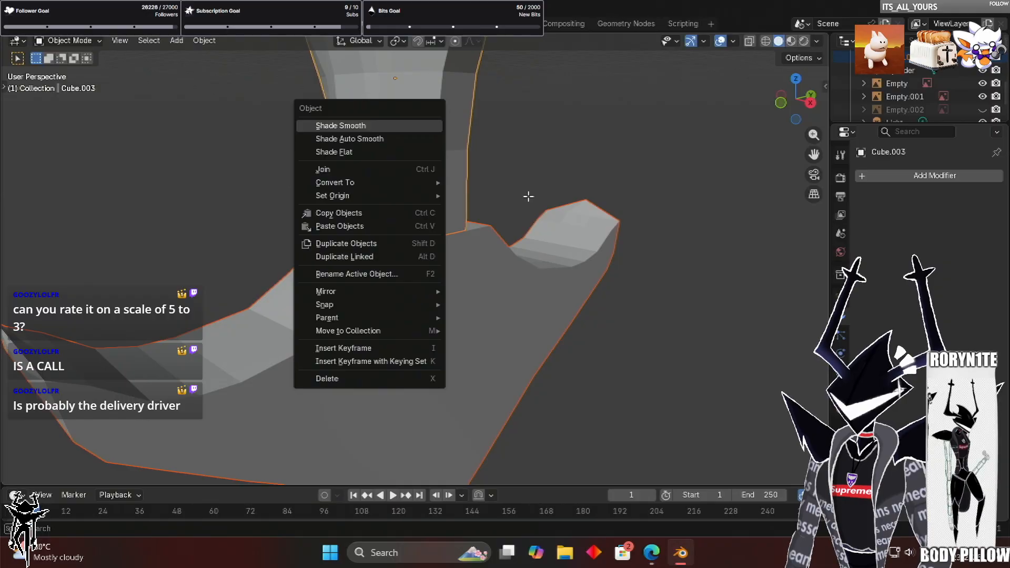
key("Tab")
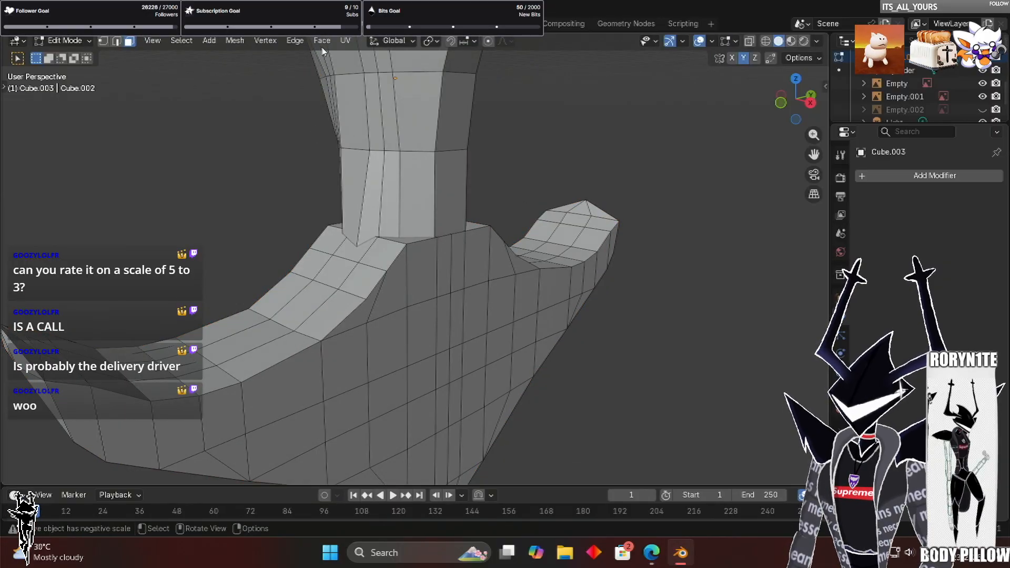
middle_click_drag(232, 54, 253, 64)
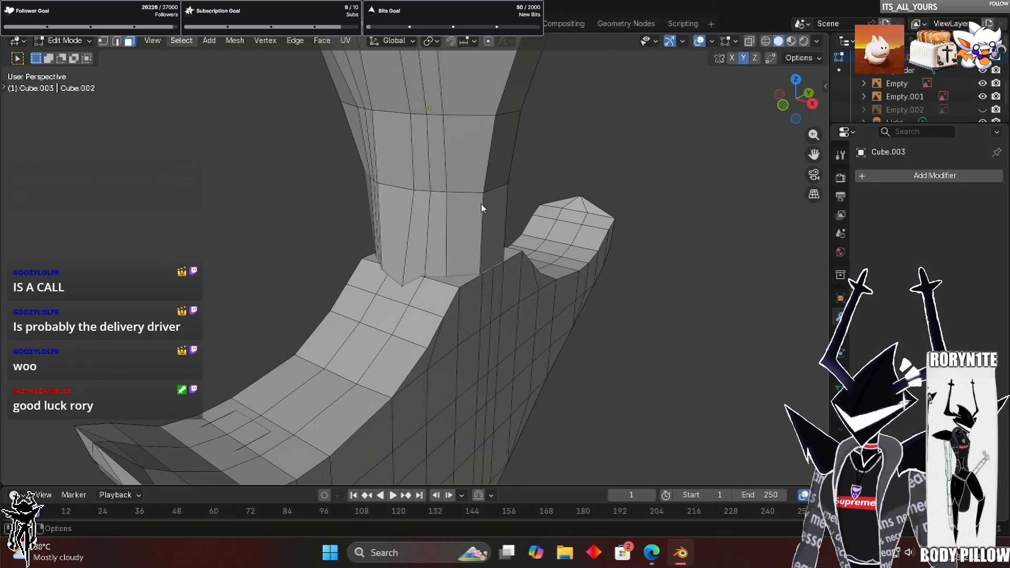
key("ctrl+f")
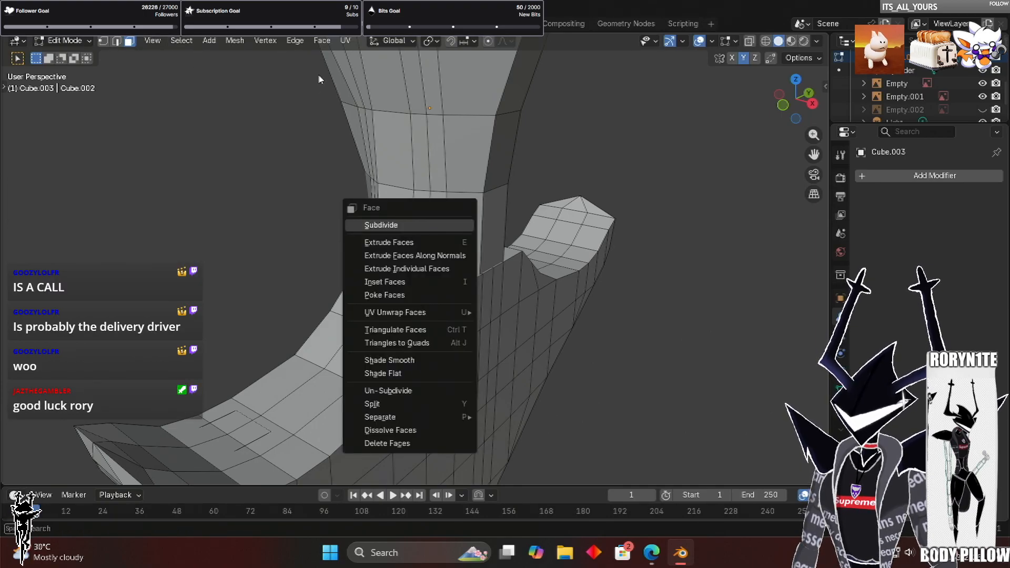
left_click(317, 128)
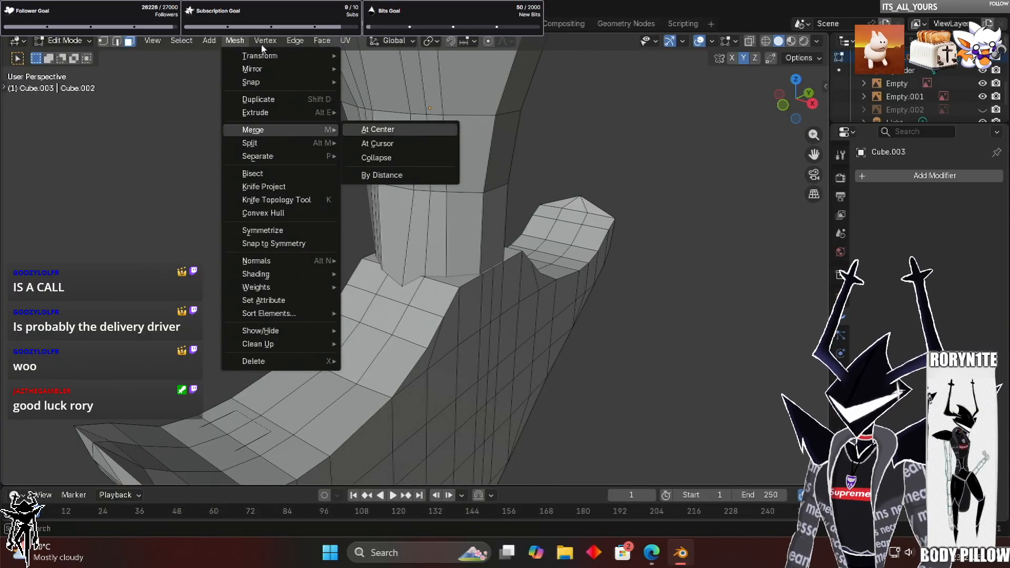
key("Escape")
key("a")
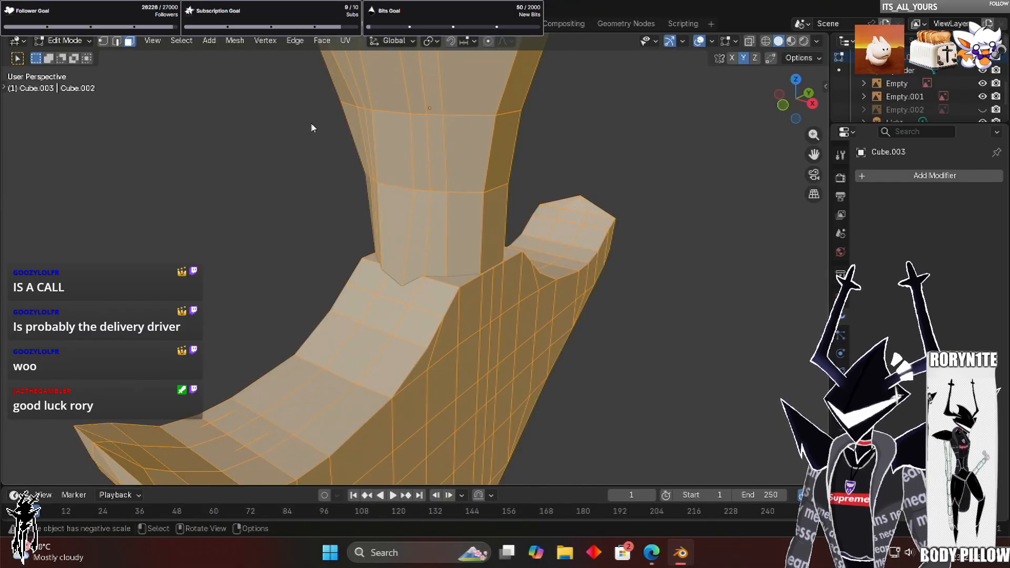
left_click(235, 41)
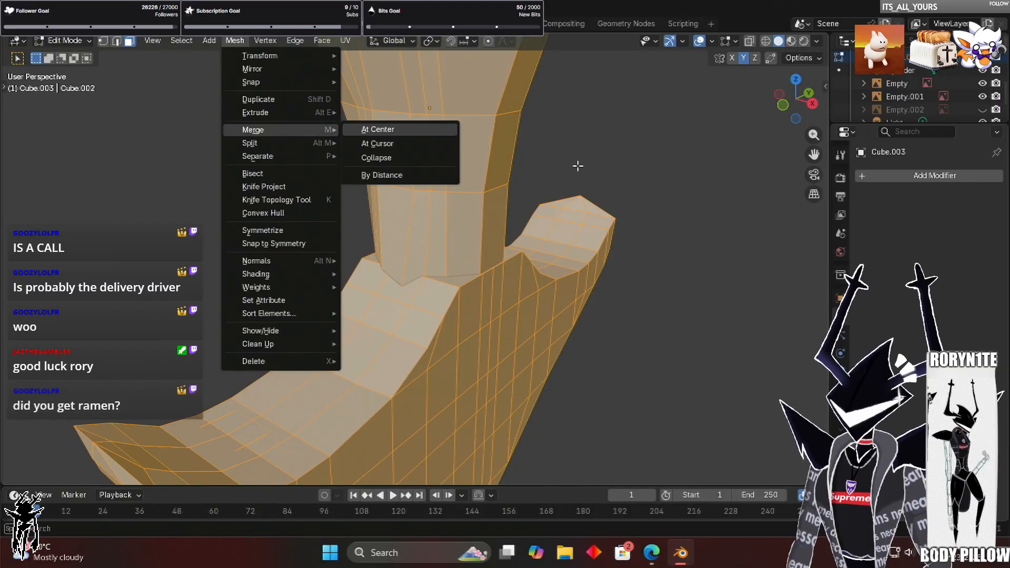
scroll(604, 161, "down", 2)
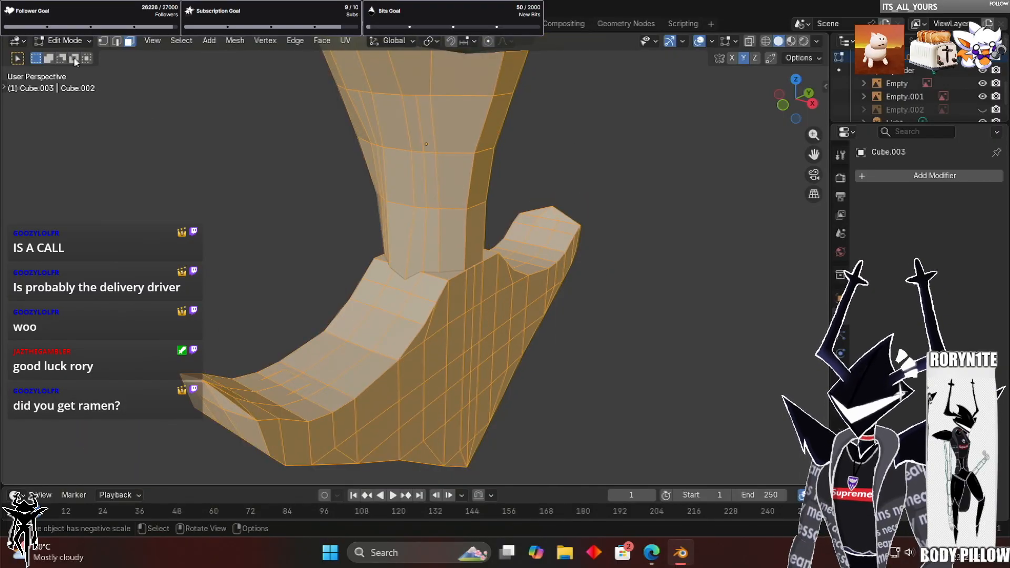
scroll(527, 226, "down", 4)
key("alt+a")
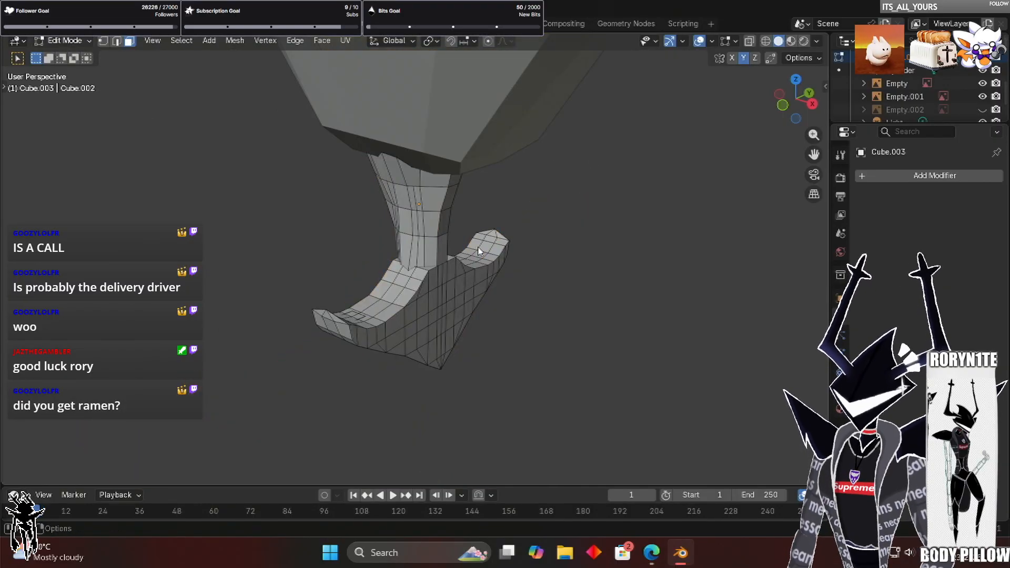
Return to Object Mode, join the pelvis and torso piece into one object, and open the joined mesh in Edit Mode
key("Tab")
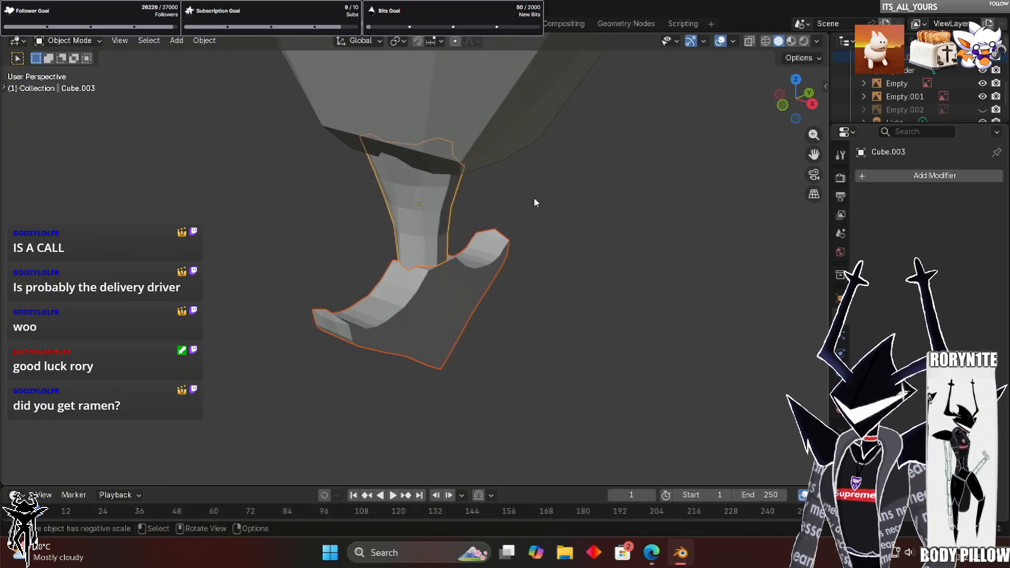
key("ctrl+j")
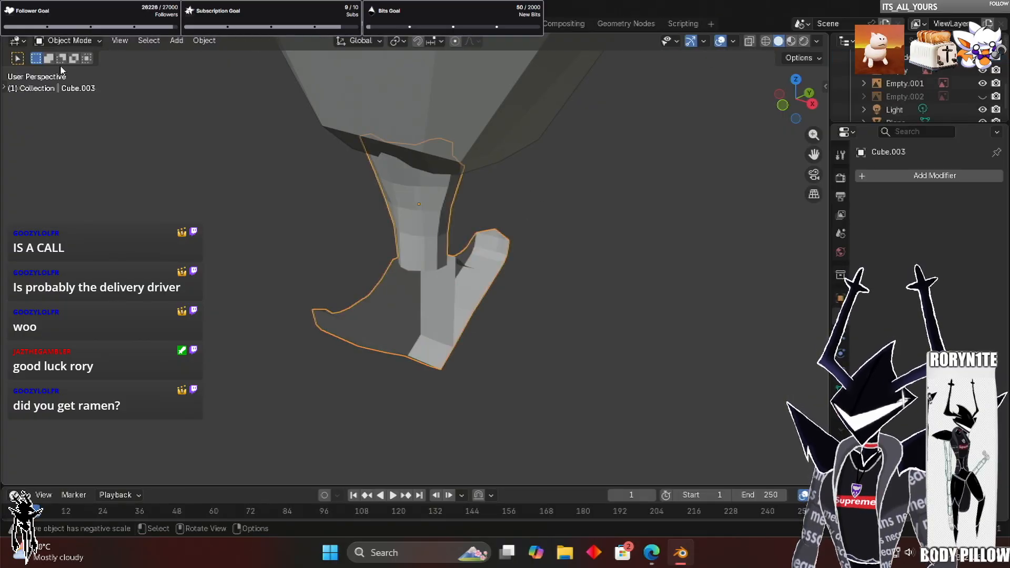
middle_click_drag(551, 169, 518, 148)
left_click(70, 41)
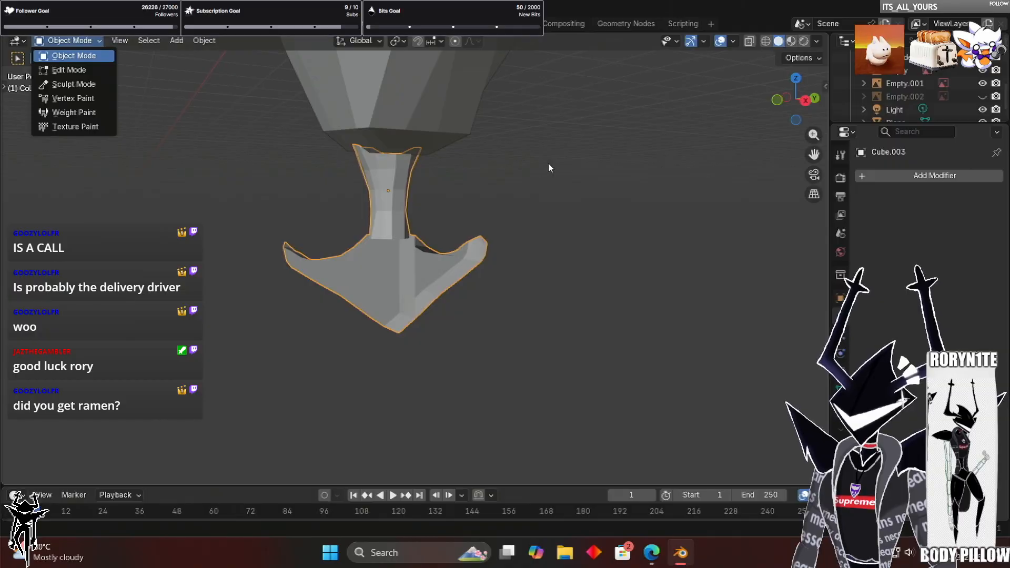
key("e")
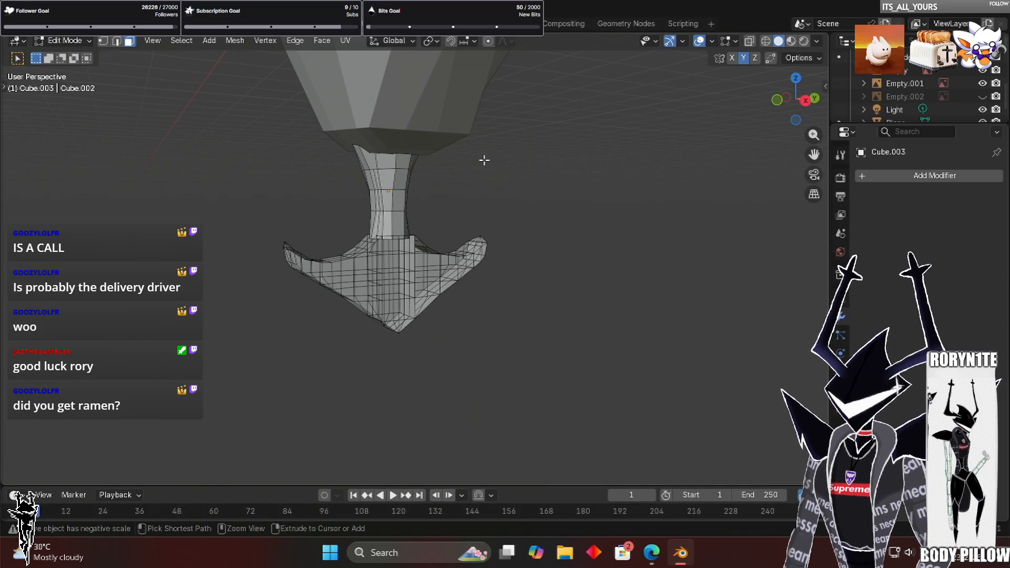
Try to recalculate the joined mesh's normals, first outward and again with the Inside option enabled
key("ctrl+f")
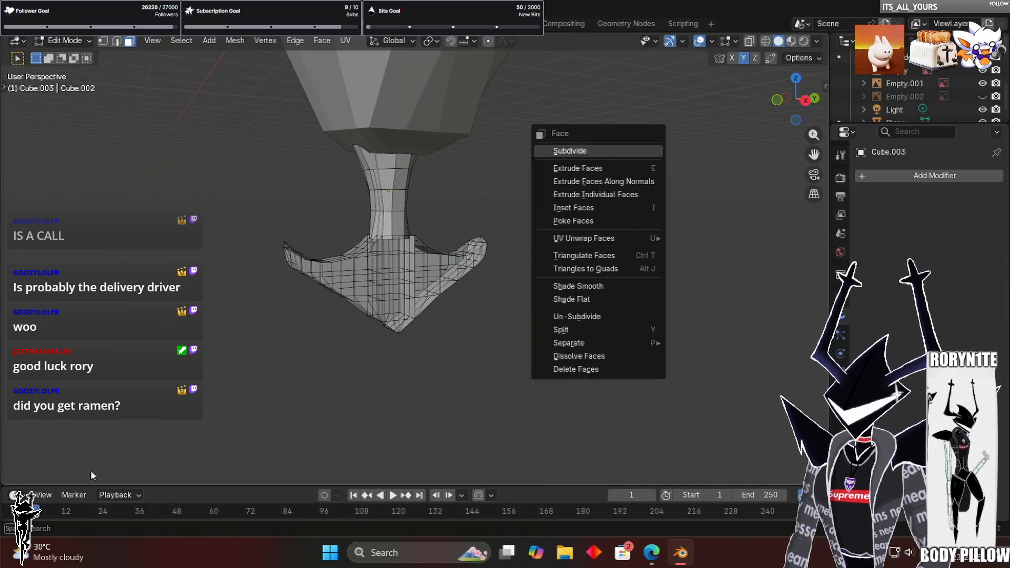
key("shift+n")
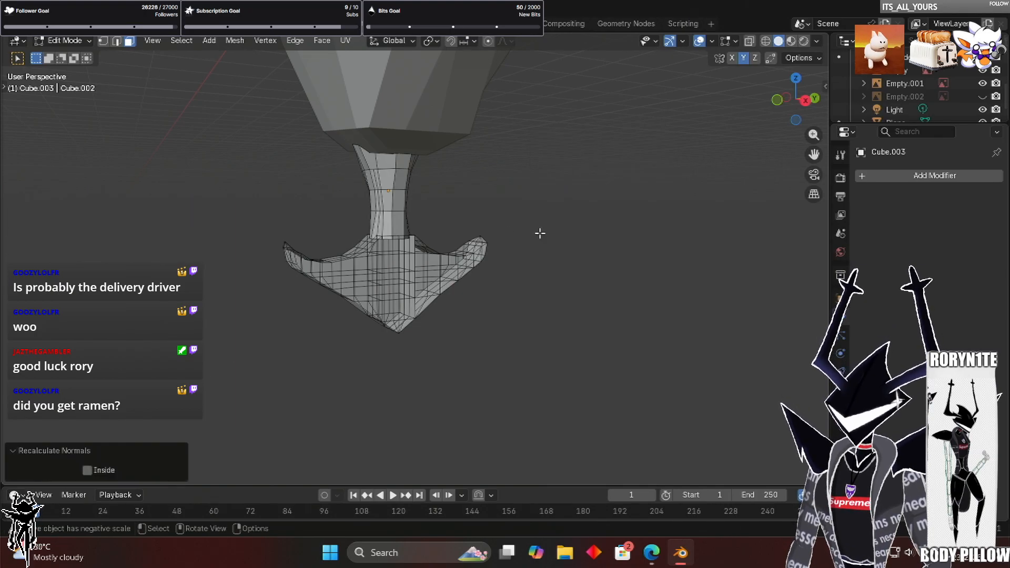
key("ctrl+shift+n")
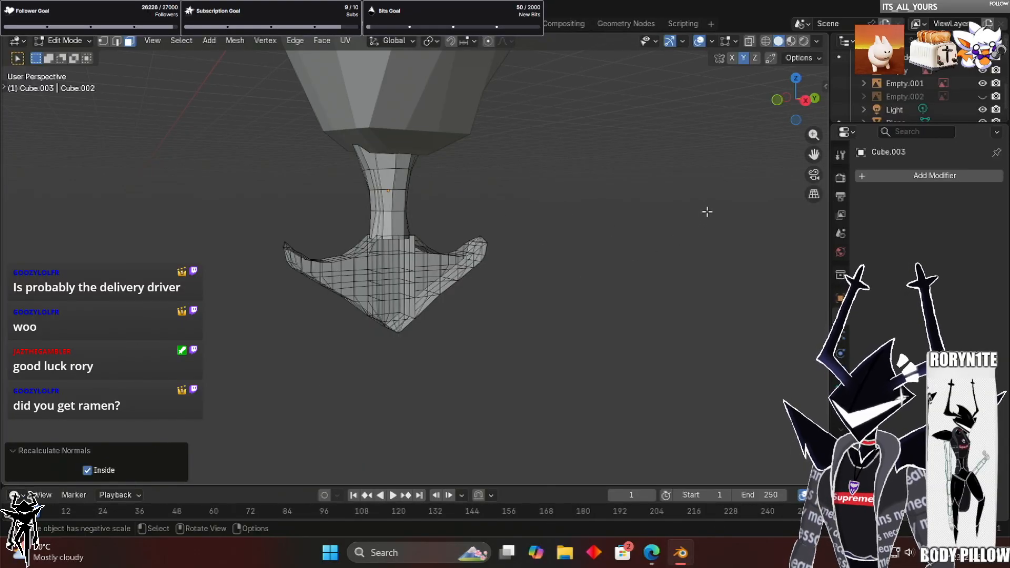
Undo the normals recalculation and the join so the pelvis and torso piece are separate objects in Object Mode
middle_click_drag(559, 177, 614, 202)
scroll(615, 202, "up", 5)
middle_click_drag(543, 221, 541, 220)
middle_click_drag(124, 77, 207, 104)
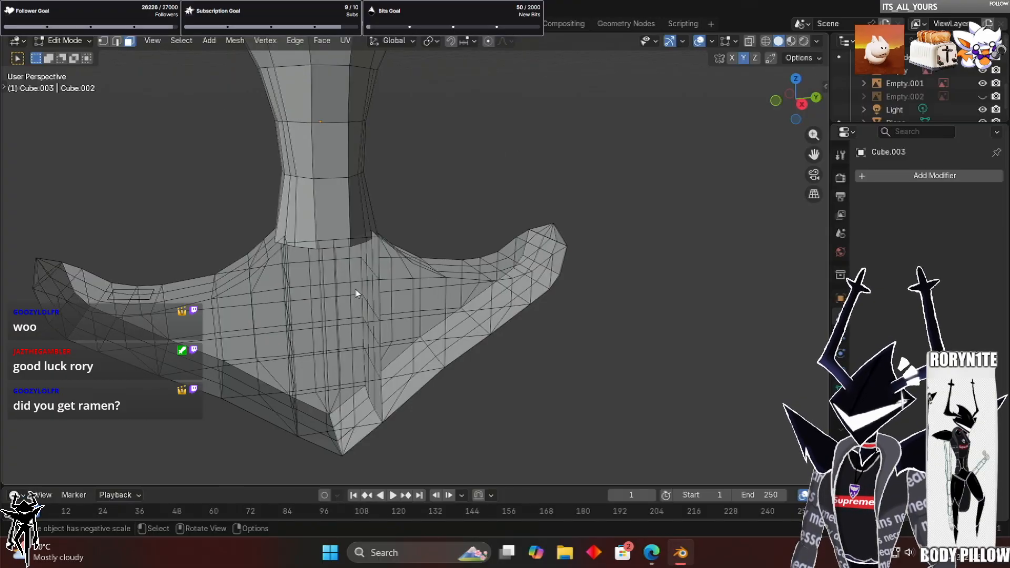
scroll(357, 293, "down", 3)
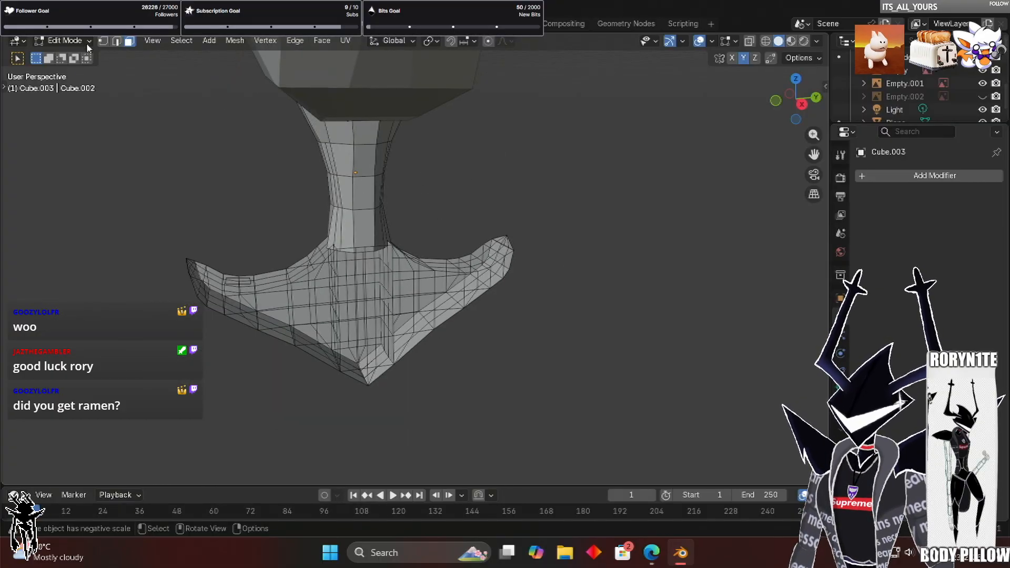
key("Tab")
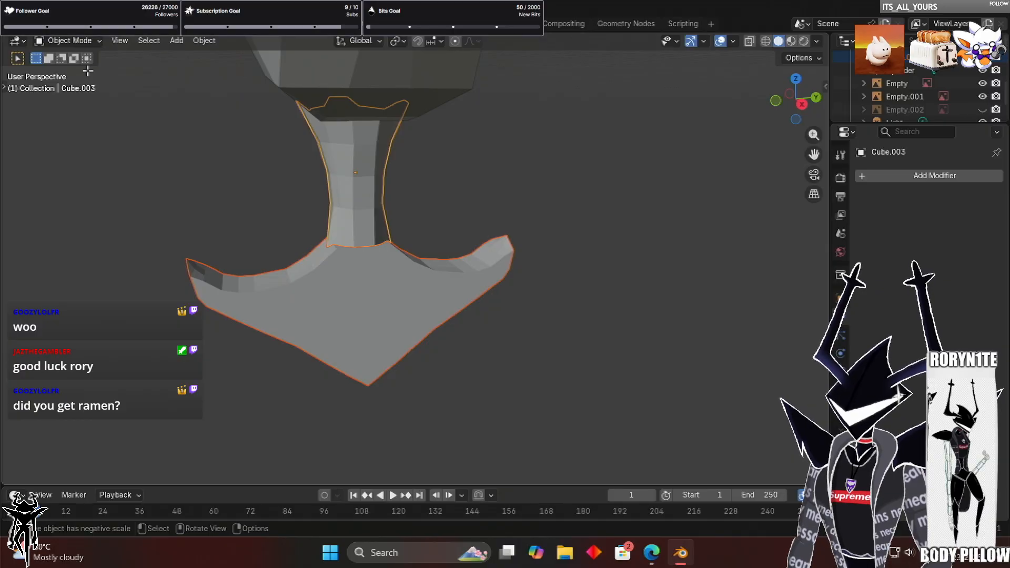
Enter Edit Mode on the separate torso piece and pelvis together at the seam where they meet
scroll(456, 142, "up", 3)
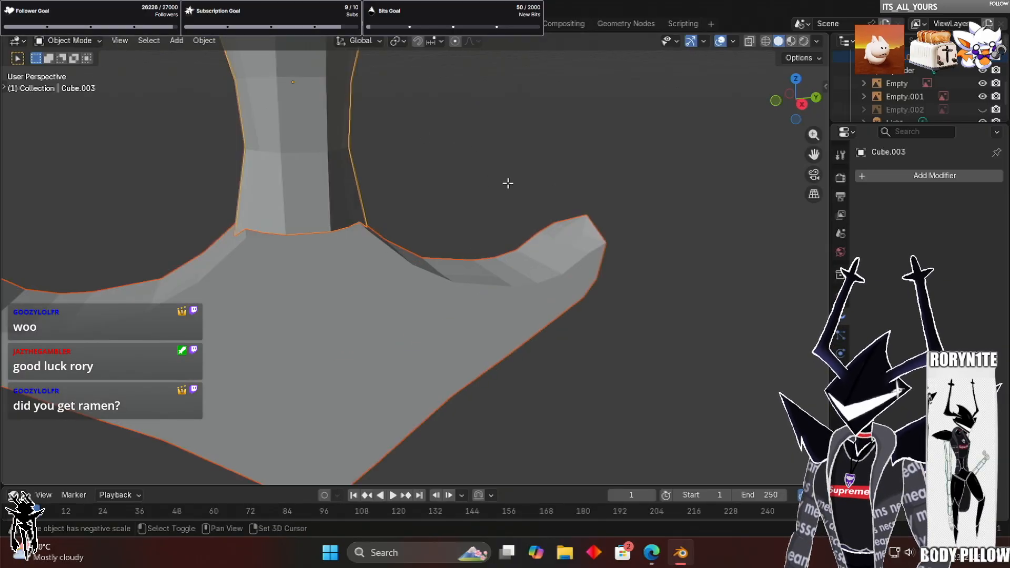
left_click(68, 40)
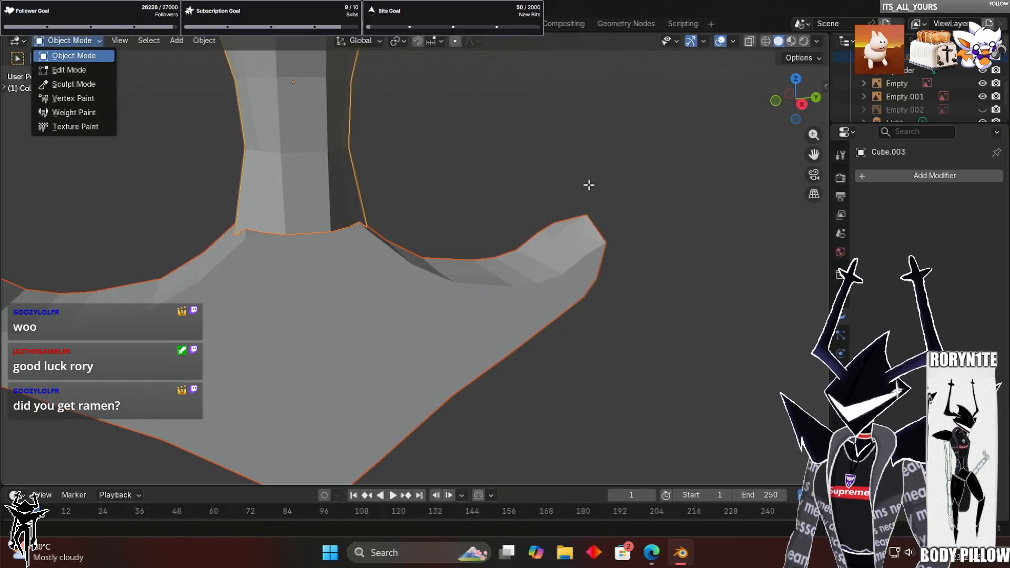
key("Tab")
middle_click_drag(582, 185, 594, 174)
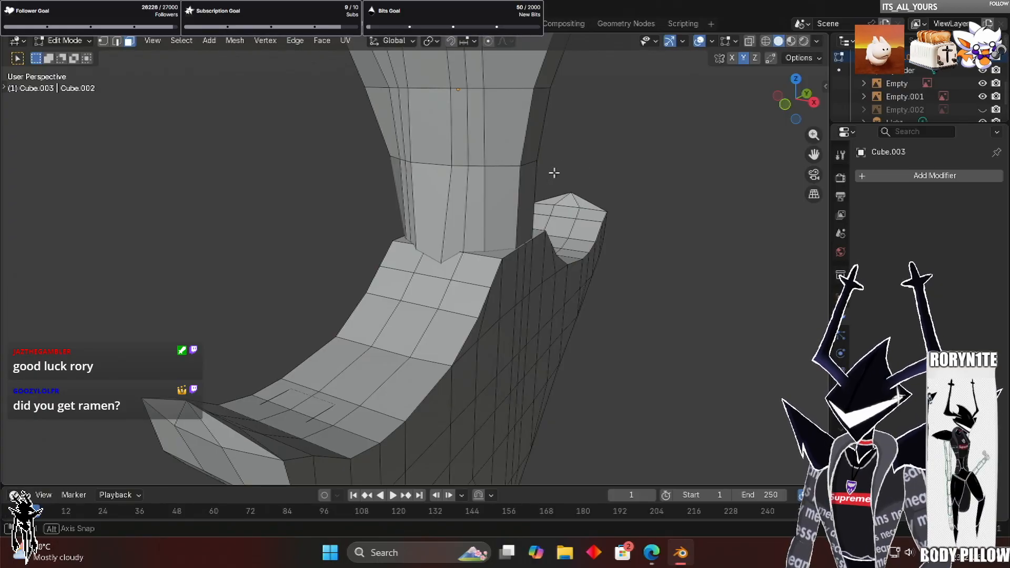
Switch to vertex selection, leave Edit Mode, and reopen only the pelvis object with the Boolean modifier in Edit Mode
key("1")
scroll(554, 173, "up", 2)
middle_click_drag(400, 154, 395, 158)
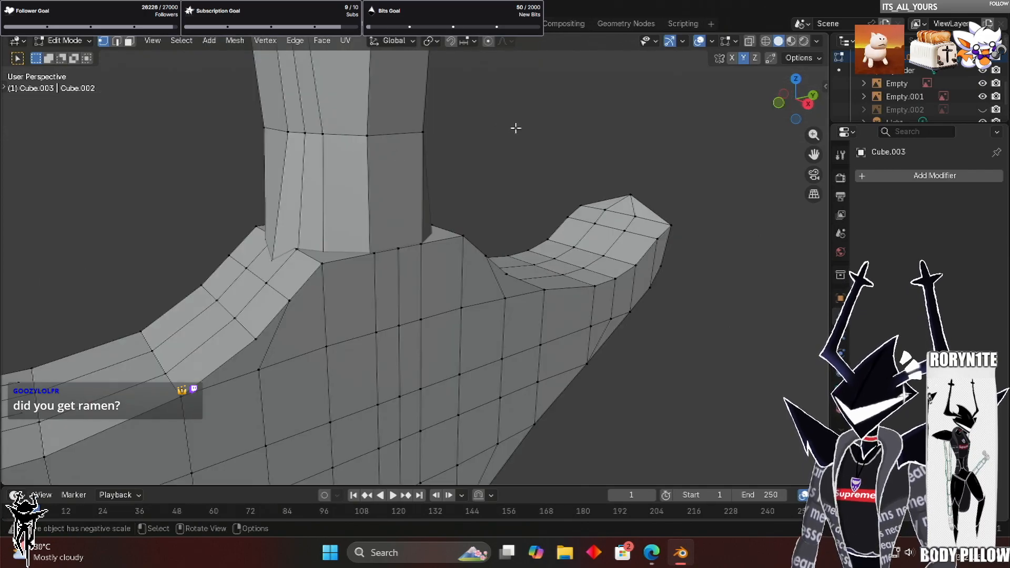
scroll(515, 129, "up", 2)
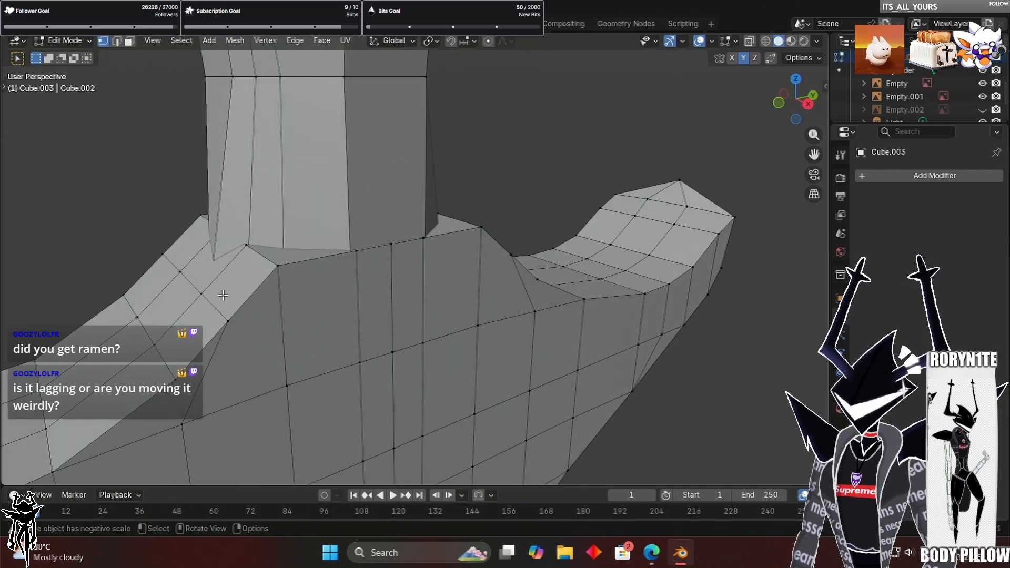
scroll(310, 200, "up", 1)
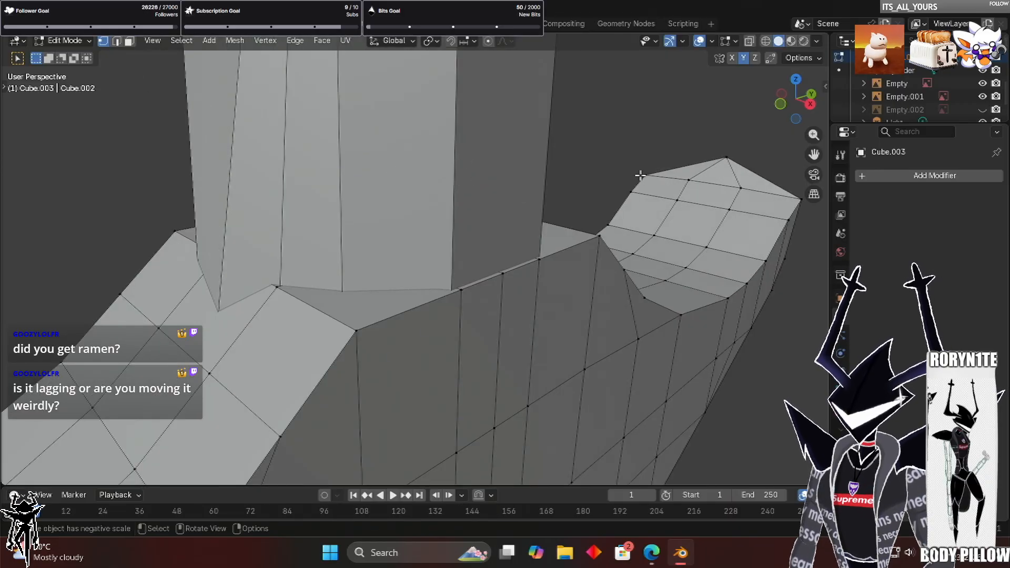
middle_click_drag(643, 175, 670, 222)
middle_click_drag(76, 40, 67, 56)
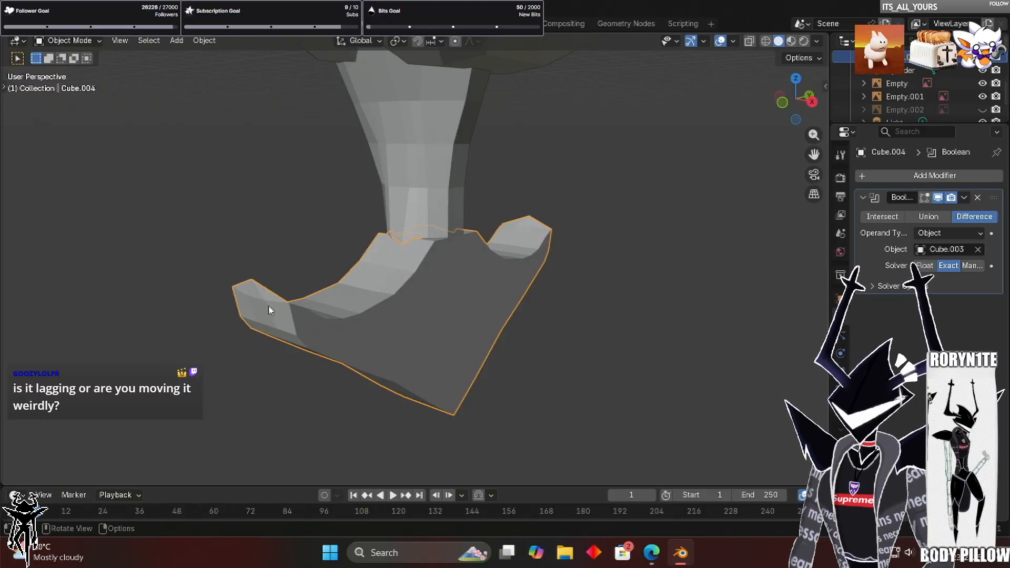
middle_click_drag(270, 317, 103, 92)
middle_click_drag(75, 51, 85, 74)
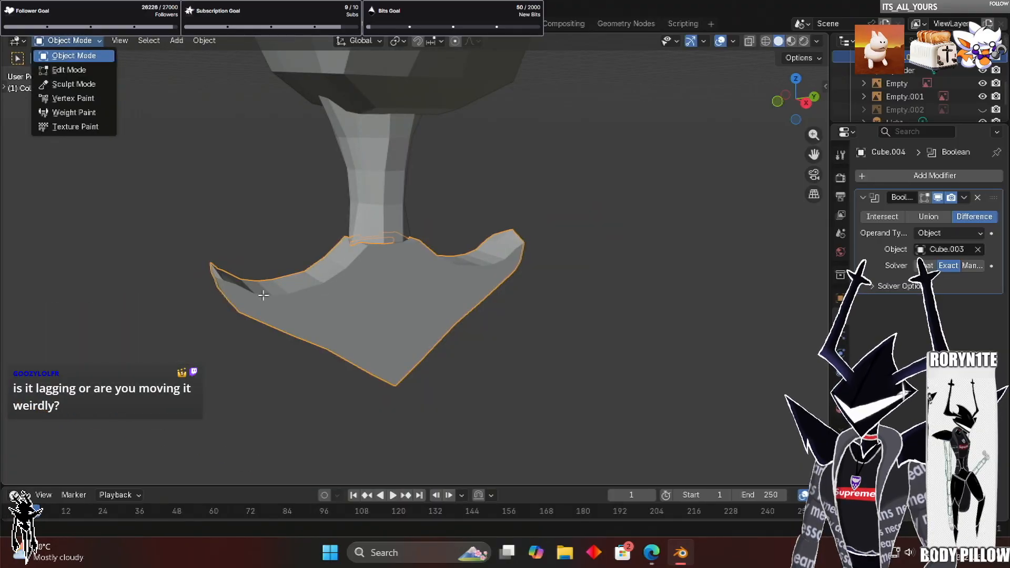
scroll(249, 301, "up", 4)
middle_click_drag(249, 296, 266, 271)
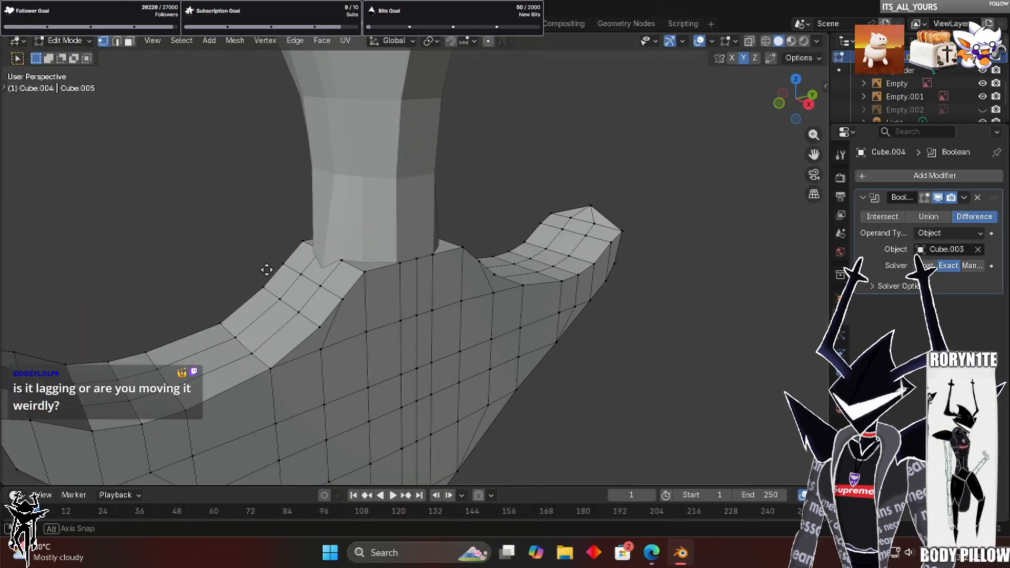
Try to move the pelvis's upper corner vertex beside the torso piece inward by about 0.037 m along X
scroll(272, 261, "up", 5)
middle_click_drag(372, 287, 372, 292)
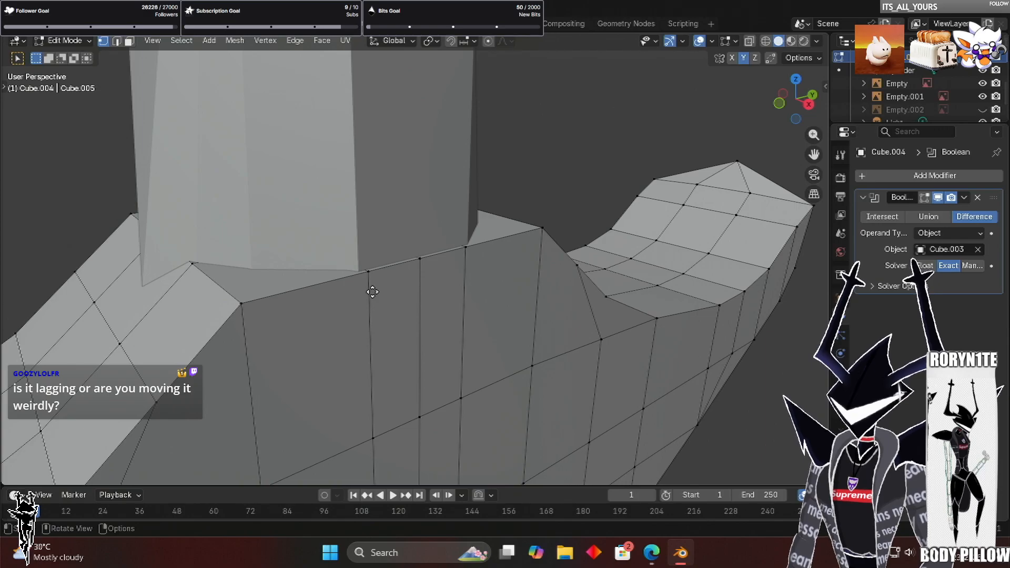
left_click(242, 304)
key("g")
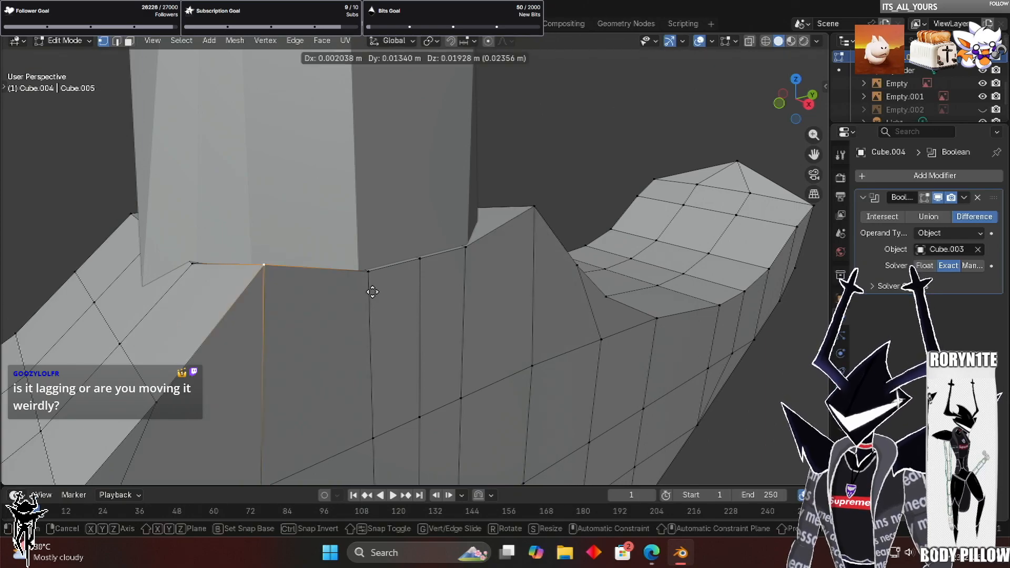
right_click(372, 292)
scroll(372, 292, "down", 3)
middle_click_drag(340, 247, 337, 257)
key("g")
key("z")
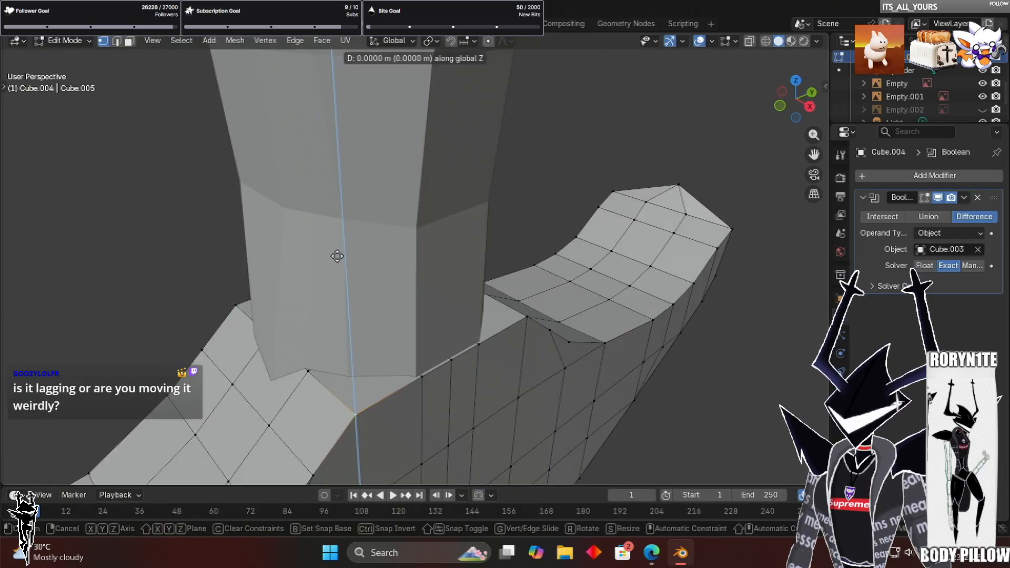
key("x")
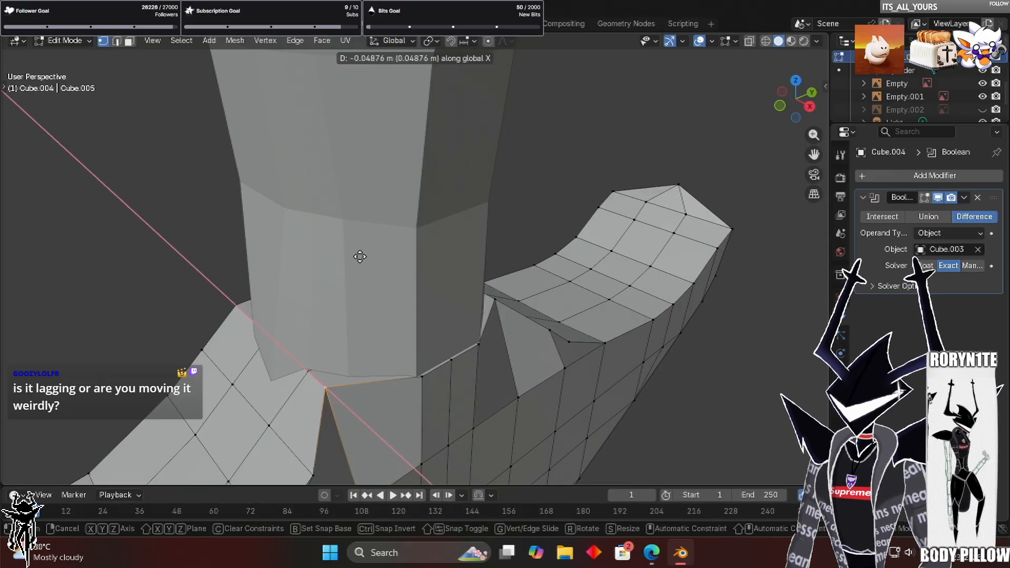
left_click(383, 237)
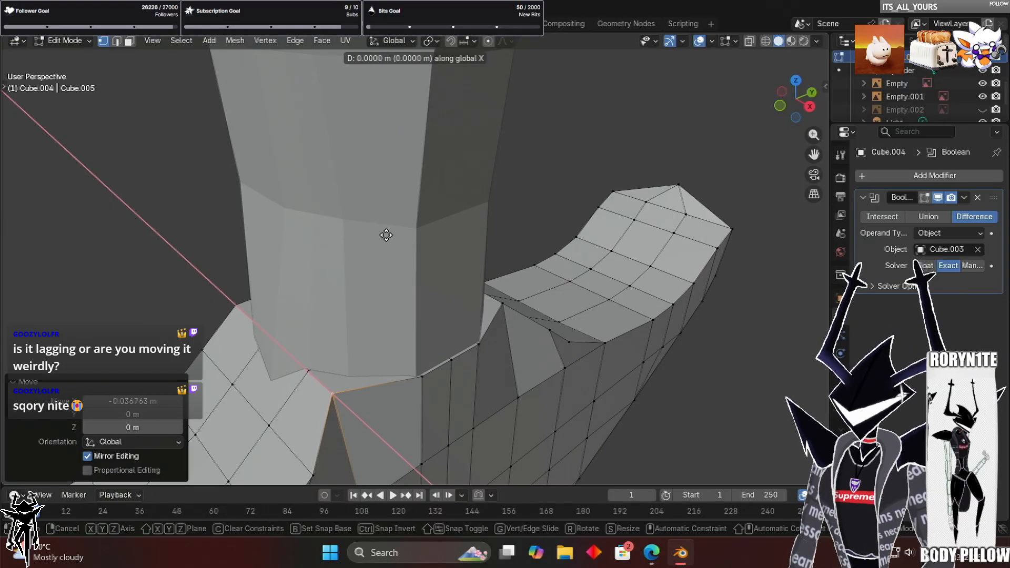
Try to move that corner vertex about 0.035 m along Y onto the torso's lower edge, with a slight X adjustment
key("y")
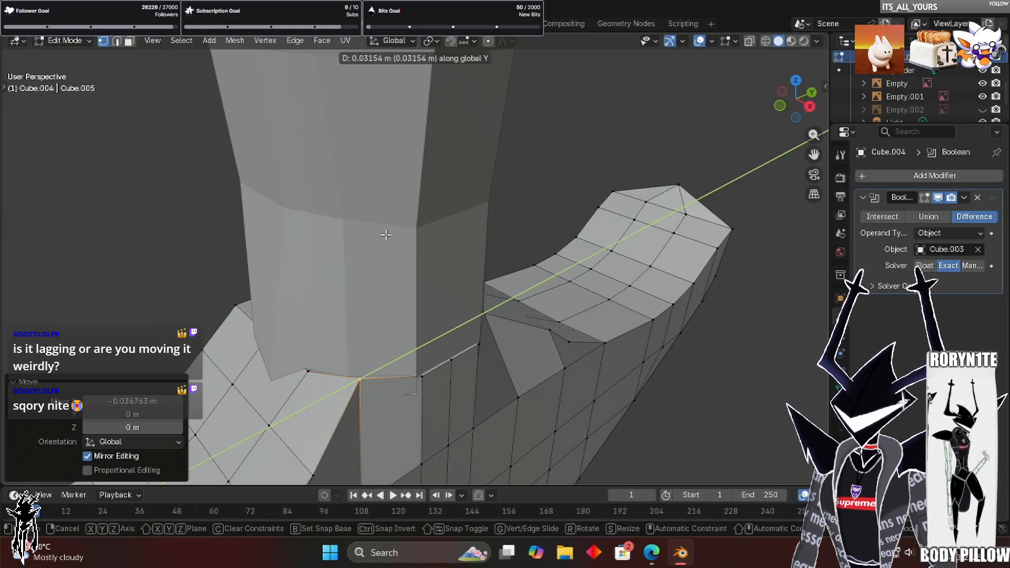
left_click(386, 235)
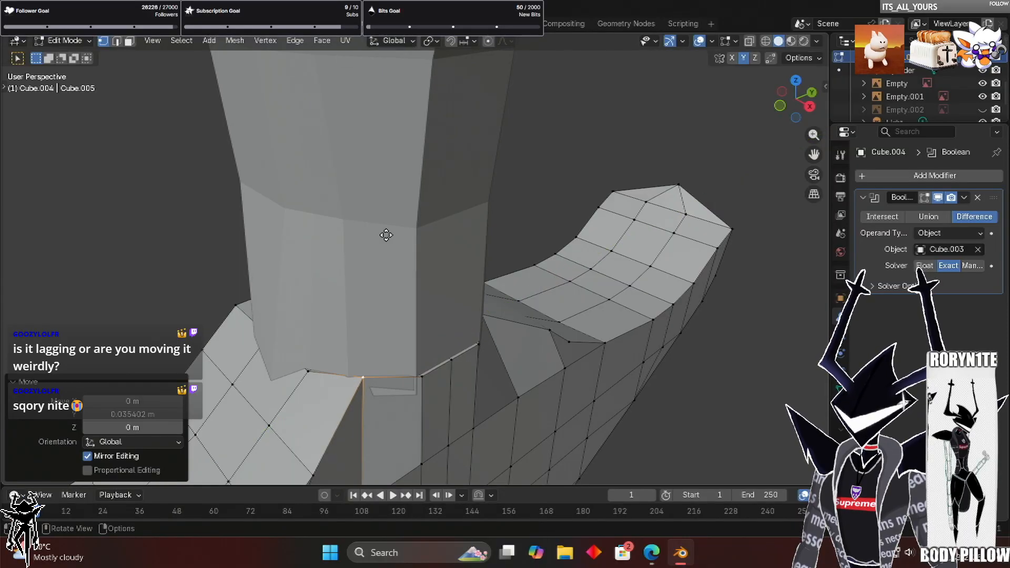
key("ctrl+z")
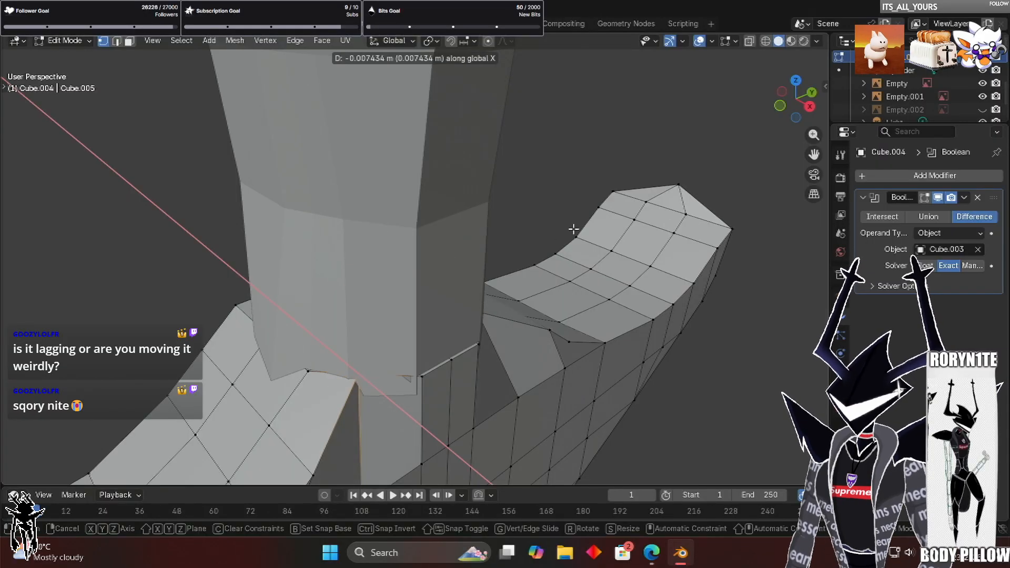
left_click(528, 203)
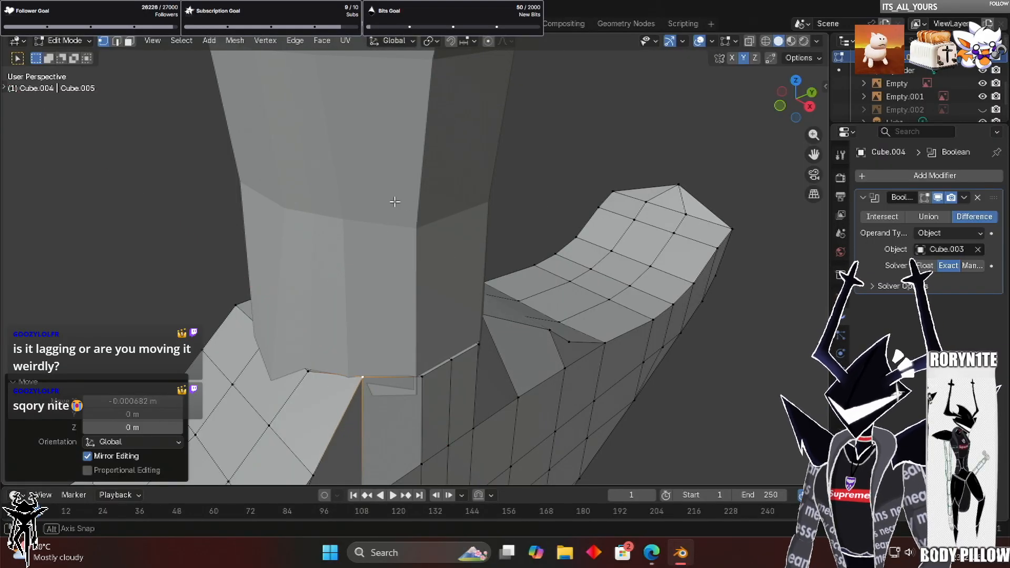
middle_click_drag(485, 205, 498, 202)
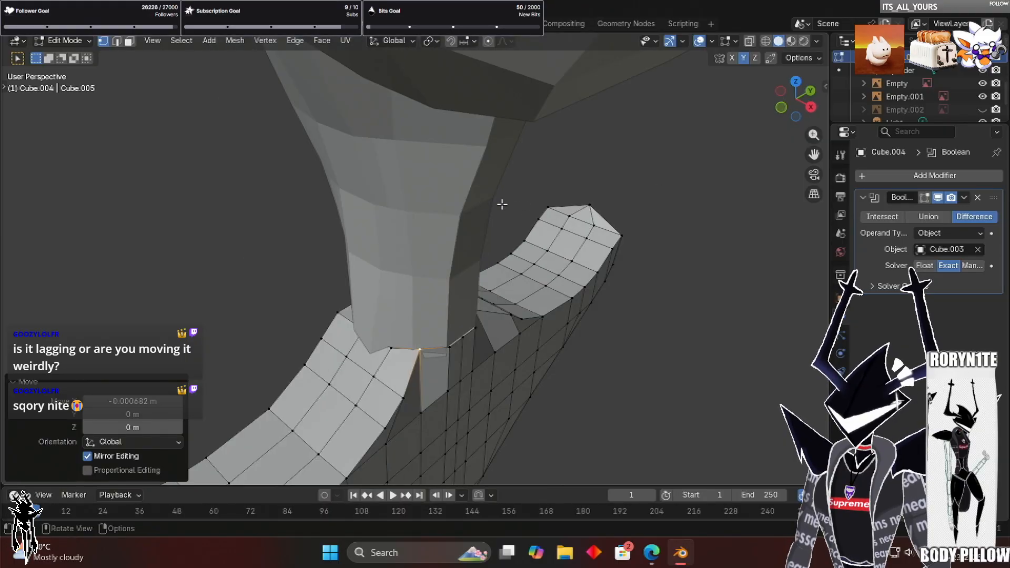
Try to move the next rim vertex below the corner inward along X, and undo all the corner vertex moves
middle_click_drag(452, 309, 433, 297)
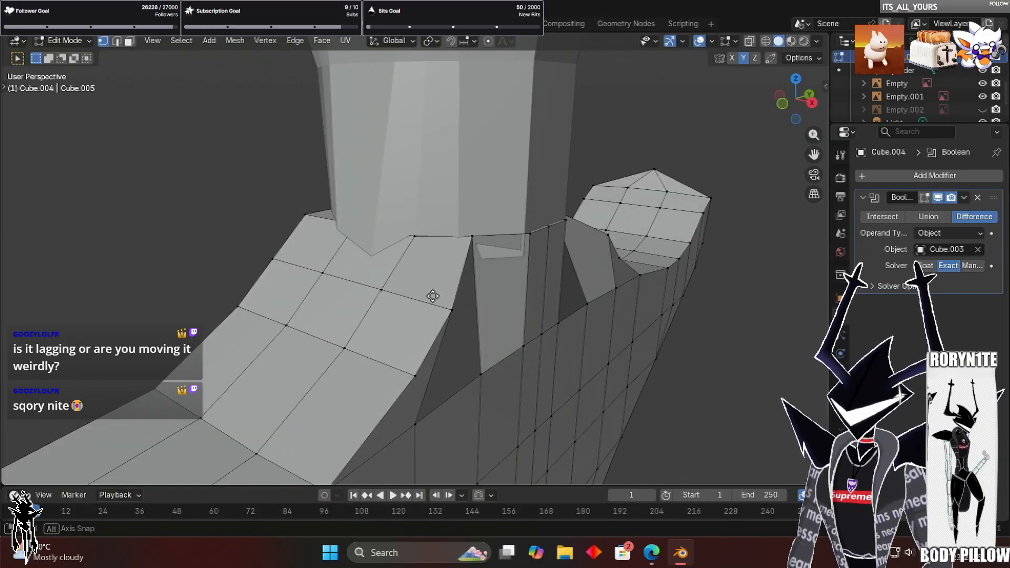
left_click(450, 309)
key("g")
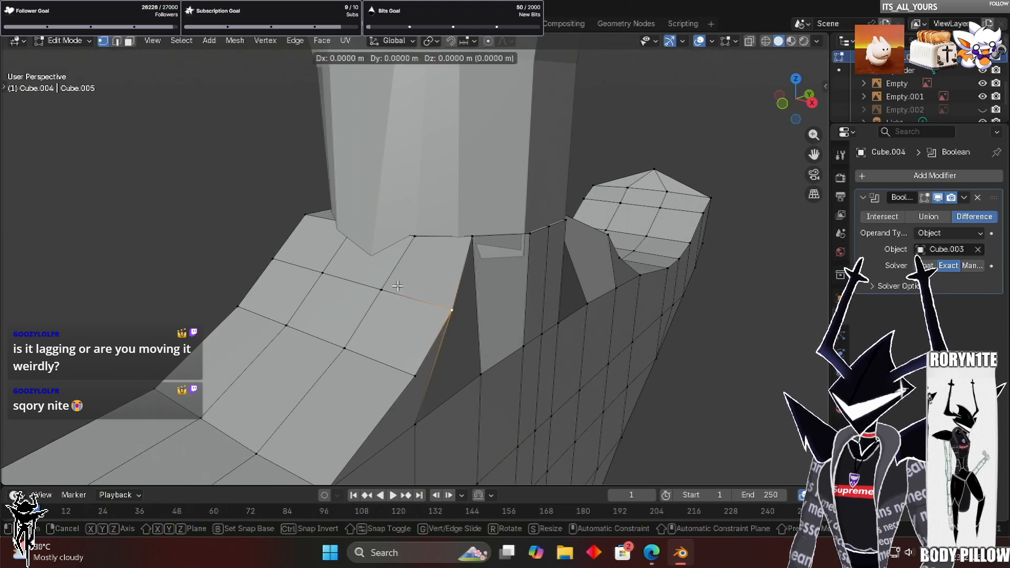
key("x")
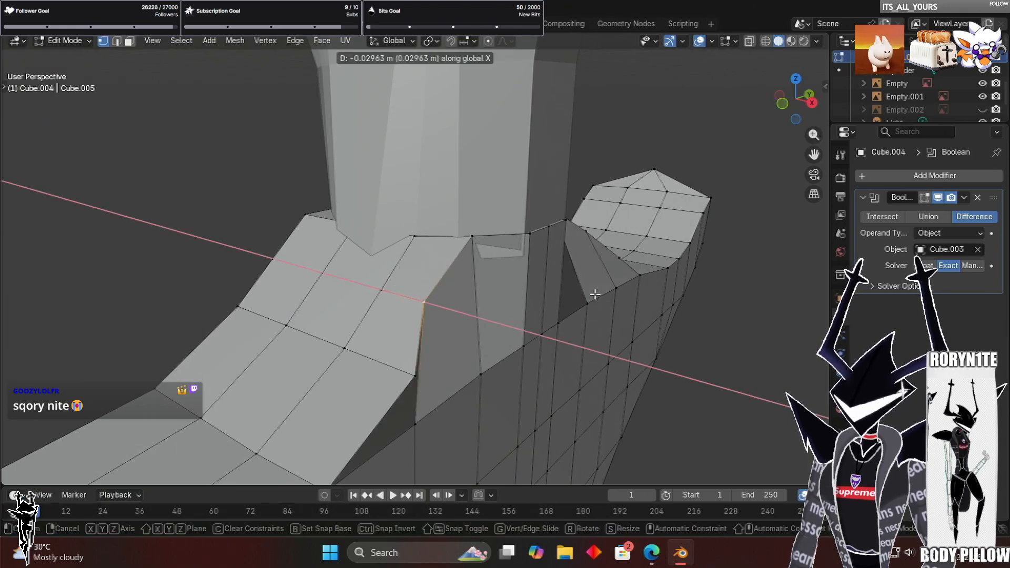
left_click(596, 294)
middle_click_drag(595, 295, 628, 283)
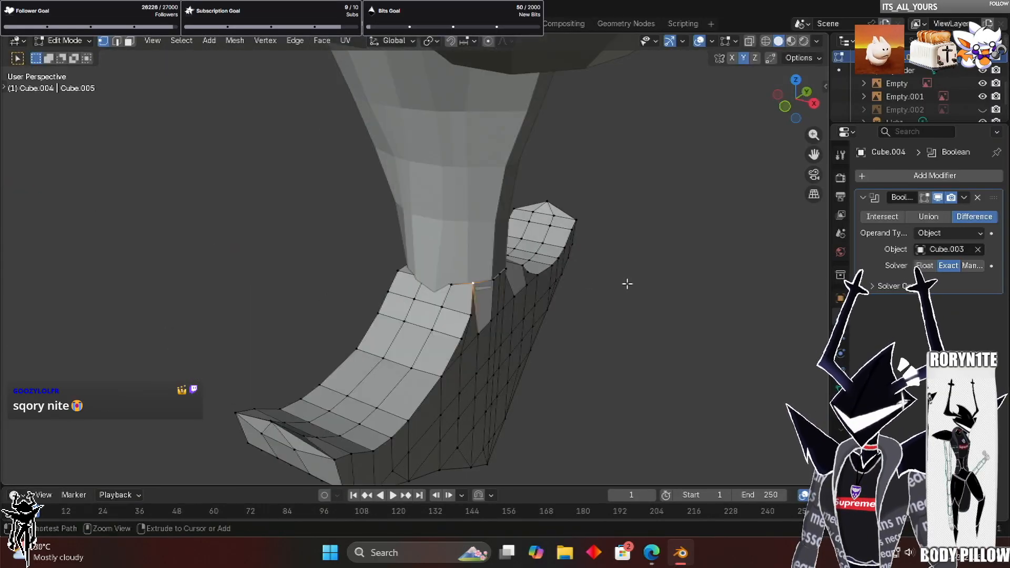
key("ctrl+z")
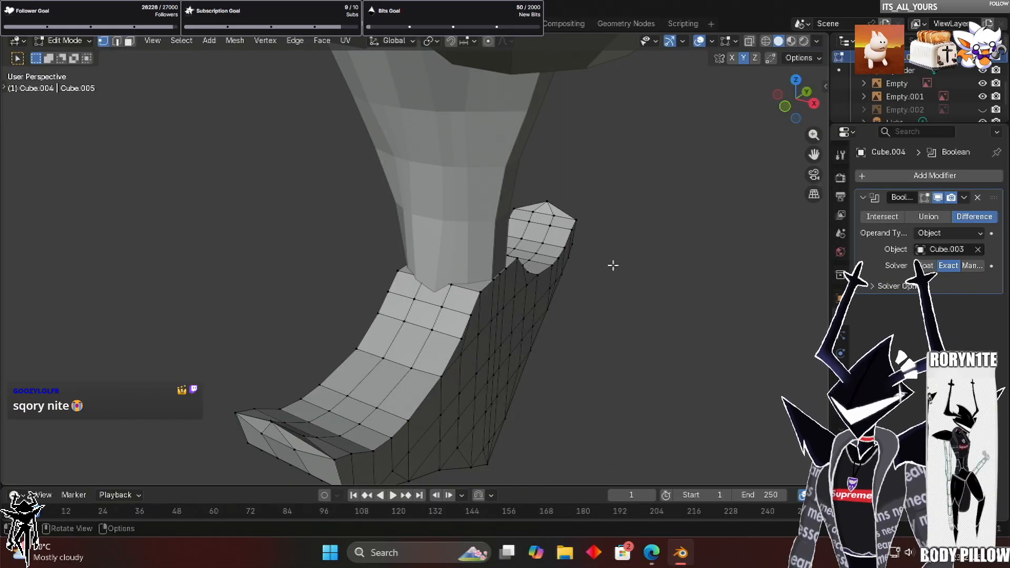
Select the vertices along one upper rim of the pelvis, below the torso corner, and move them inward about 0.054 m along X
middle_click_drag(468, 231, 484, 253)
middle_click_drag(552, 373, 492, 163)
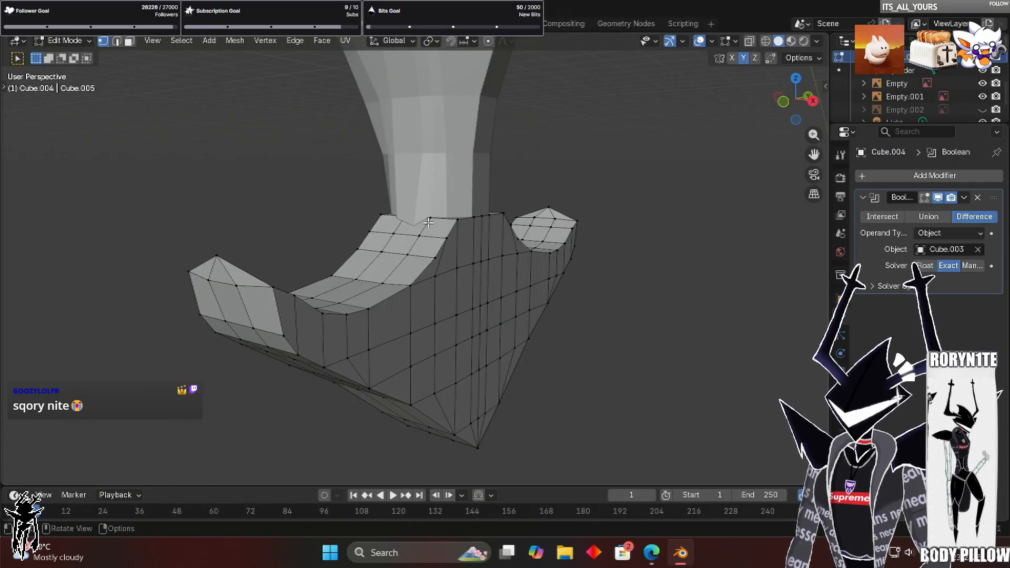
scroll(428, 222, "up", 3)
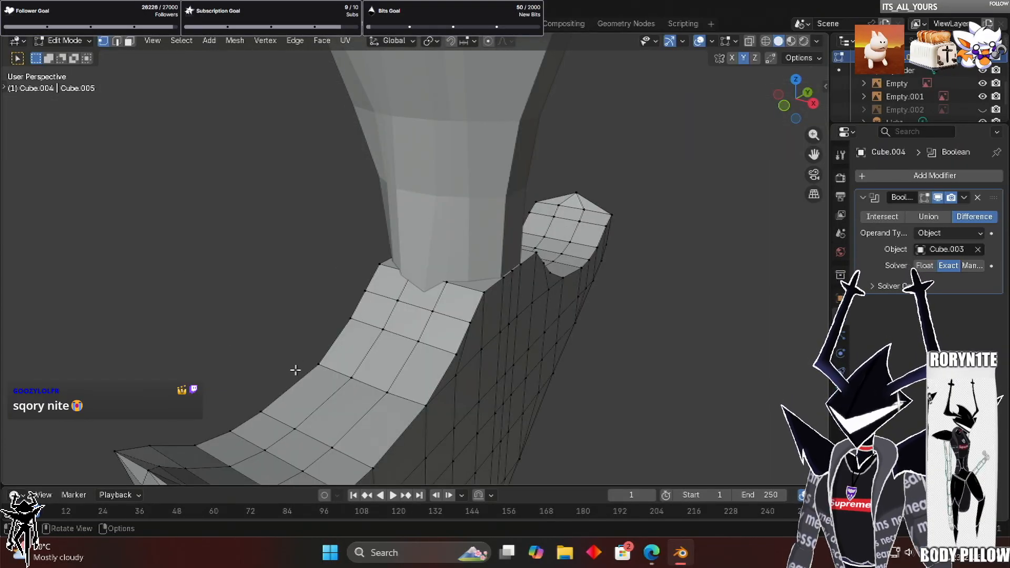
scroll(293, 369, "up", 3)
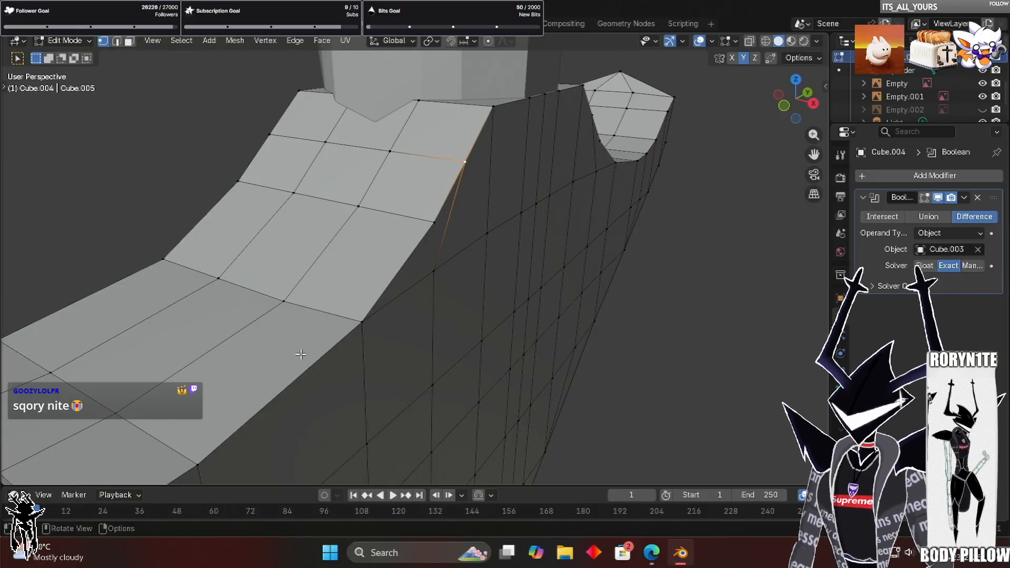
left_click(267, 363, "alt+shift")
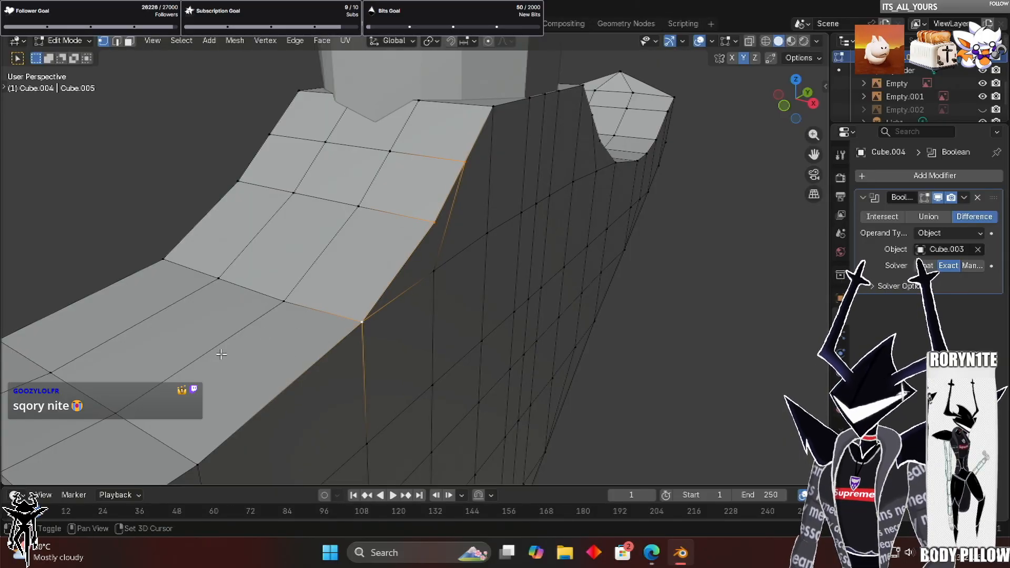
scroll(220, 353, "down", 3)
left_click(390, 311, "alt+shift")
key("ctrl+z")
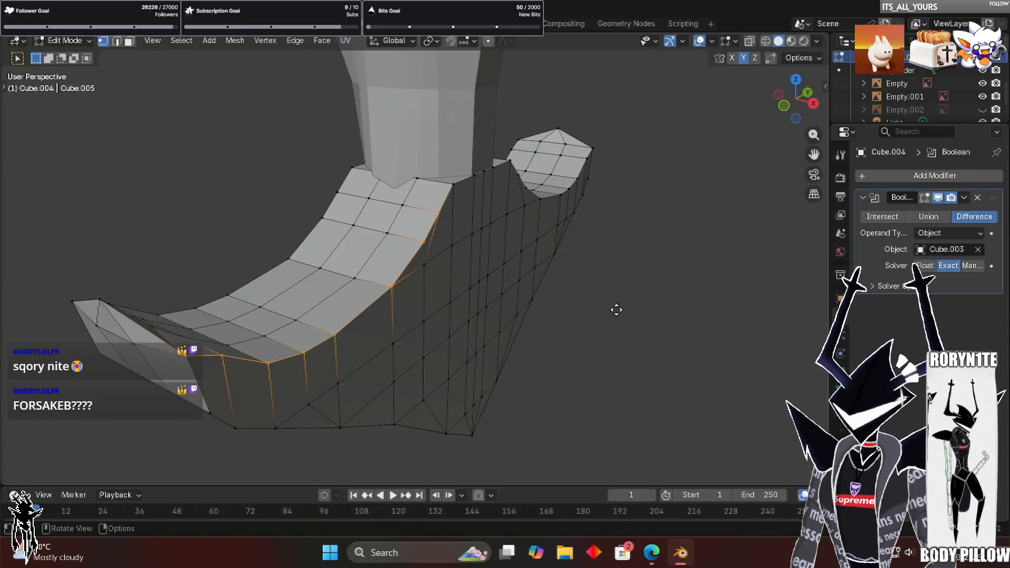
scroll(617, 310, "up", 2)
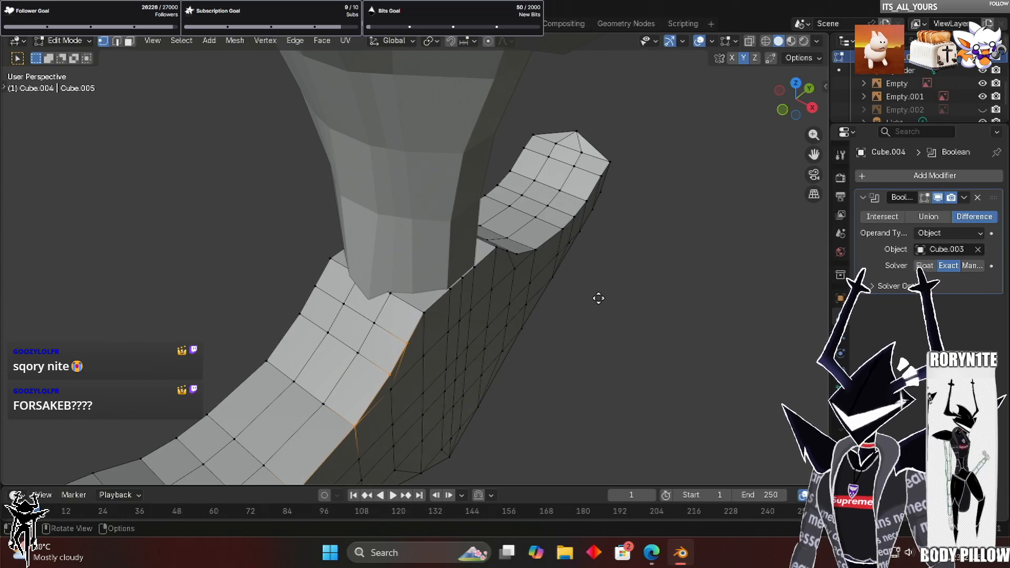
scroll(598, 298, "down", 1)
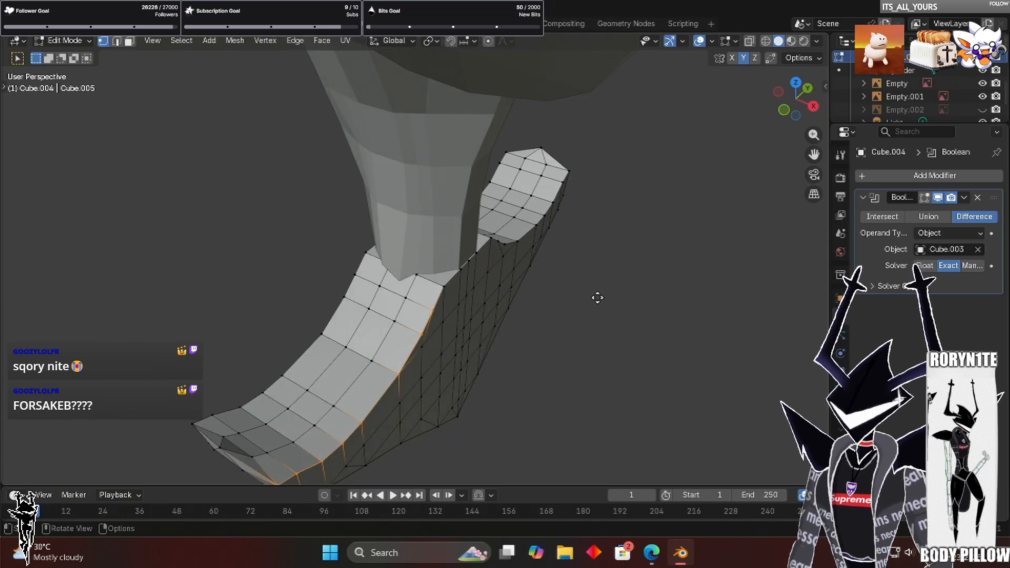
key("g")
key("x")
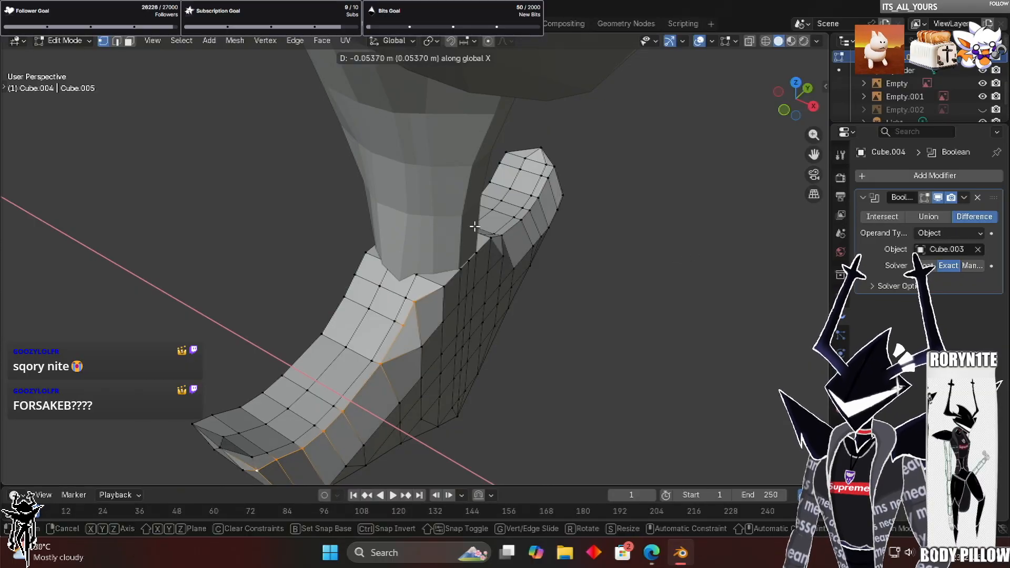
left_click(460, 223)
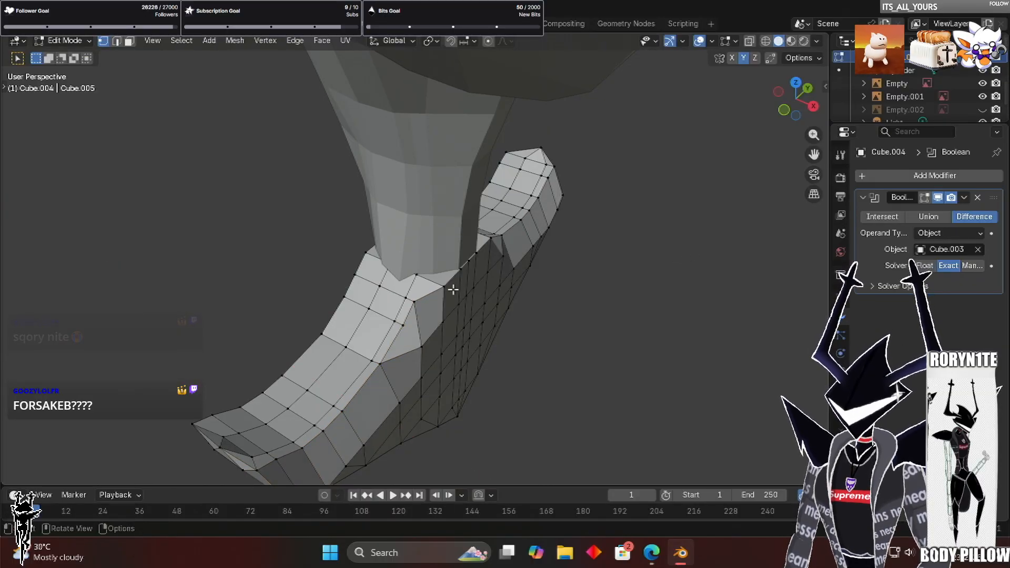
Select the matching vertices along the pelvis's opposite upper rim and move them inward about 0.068 m along X
middle_click_drag(451, 289, 446, 348)
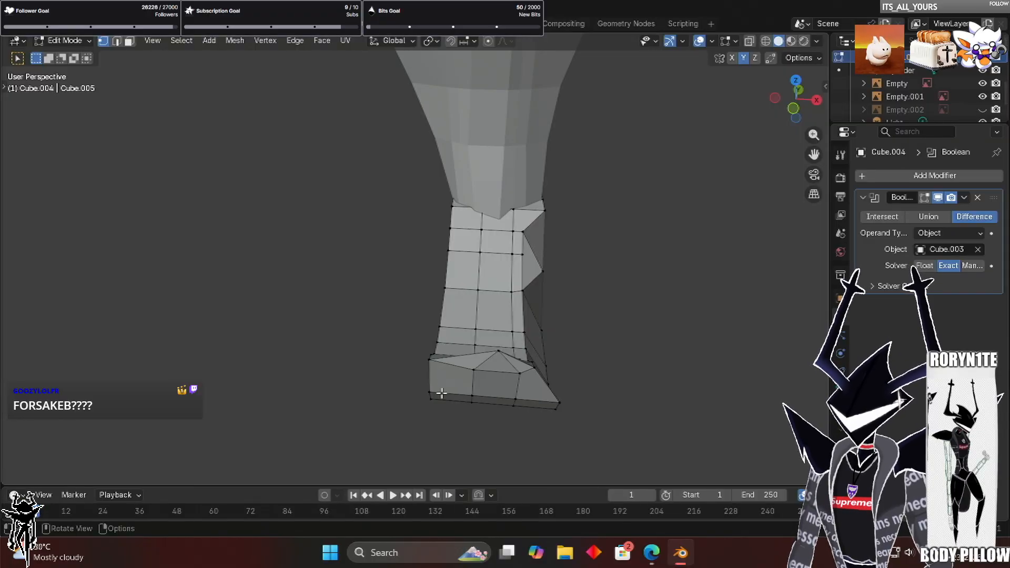
scroll(442, 396, "up", 2)
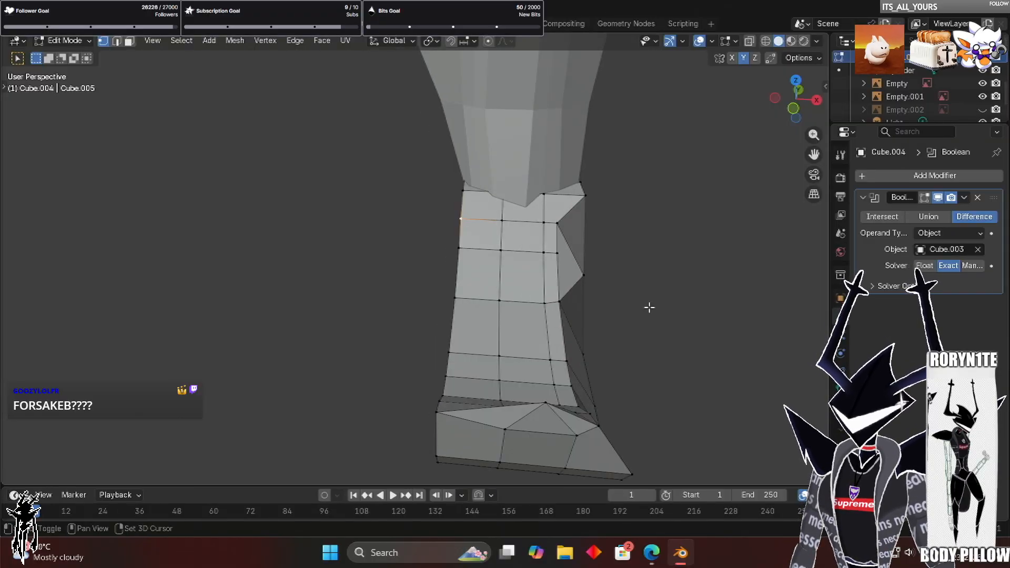
middle_click_drag(656, 306, 656, 306, "shift")
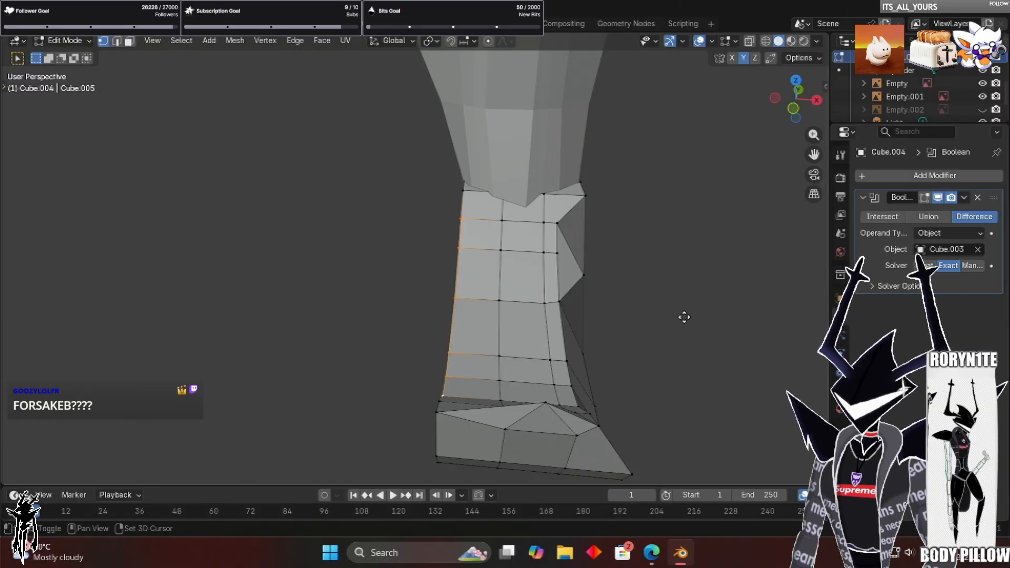
key("g")
key("x")
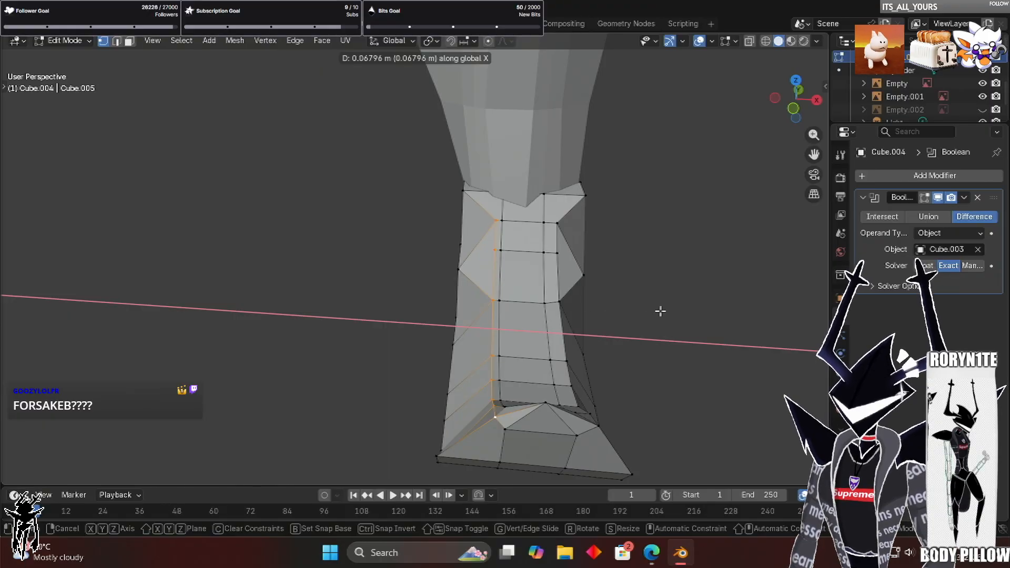
key("Escape")
middle_click_drag(695, 276, 702, 231)
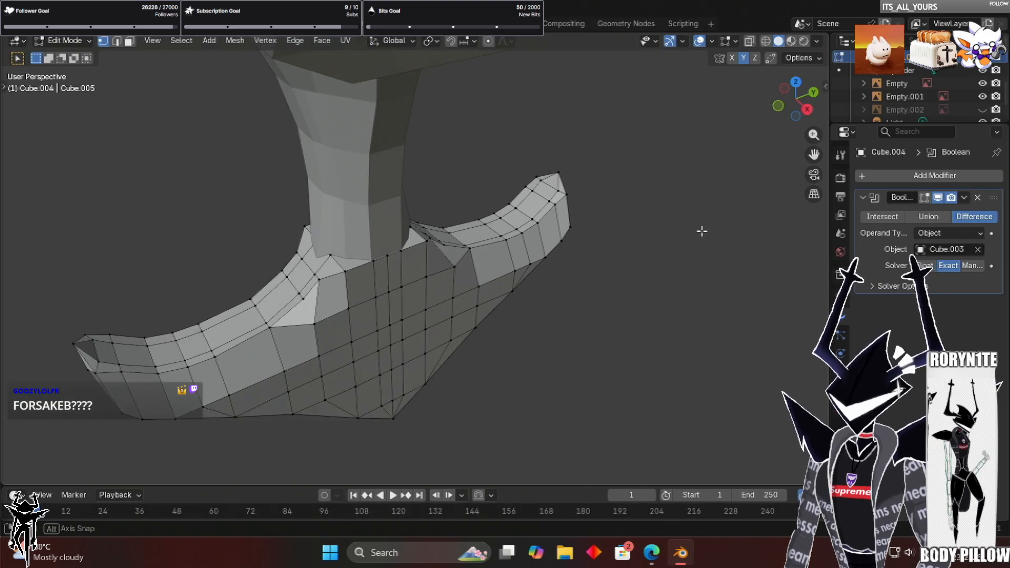
middle_click_drag(578, 200, 528, 179)
mouse_move(707, 186)
middle_mouse_down()
mouse_move(729, 190)
mouse_move(717, 178)
middle_mouse_up()
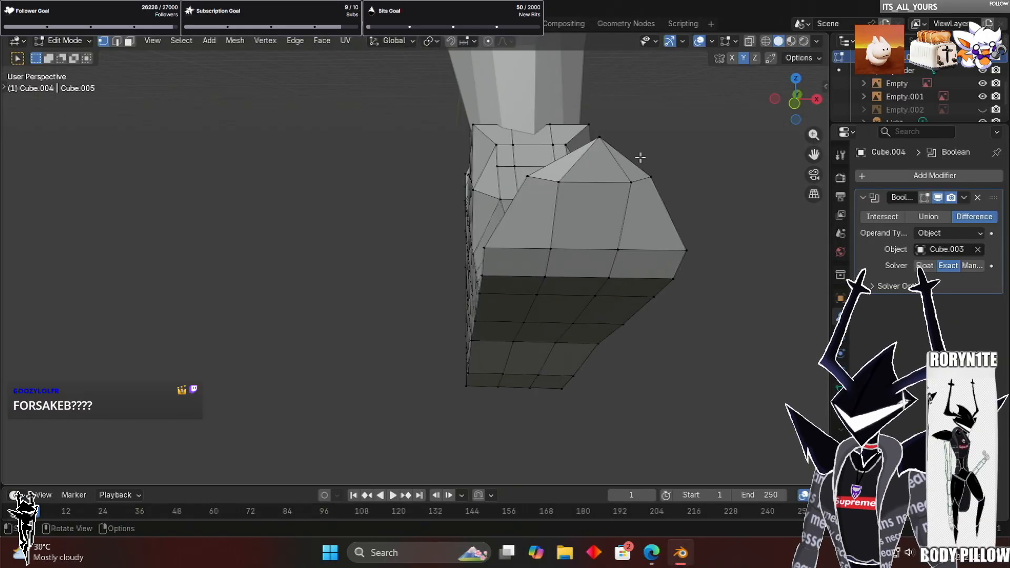
key("g")
key("y")
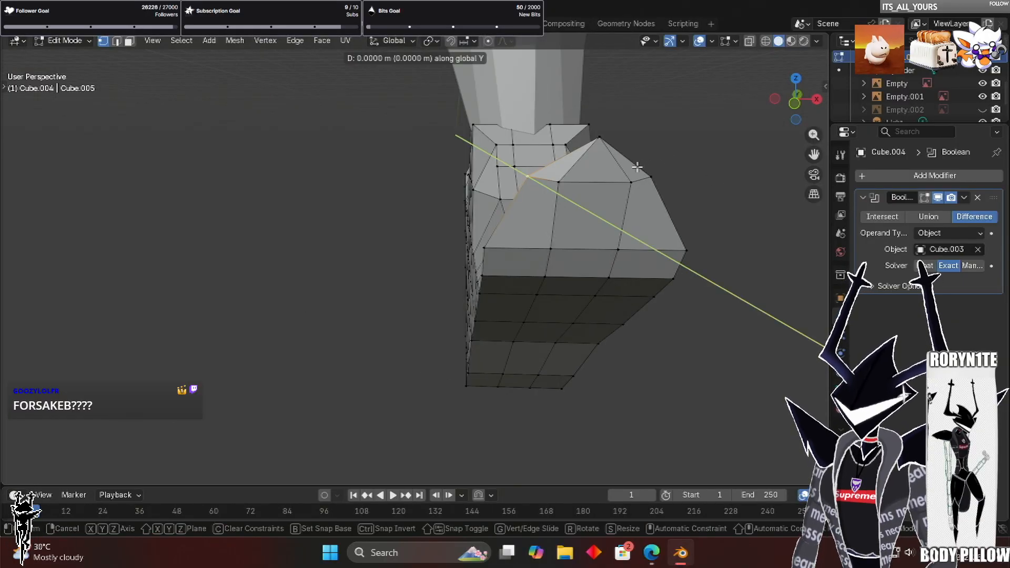
key("Escape")
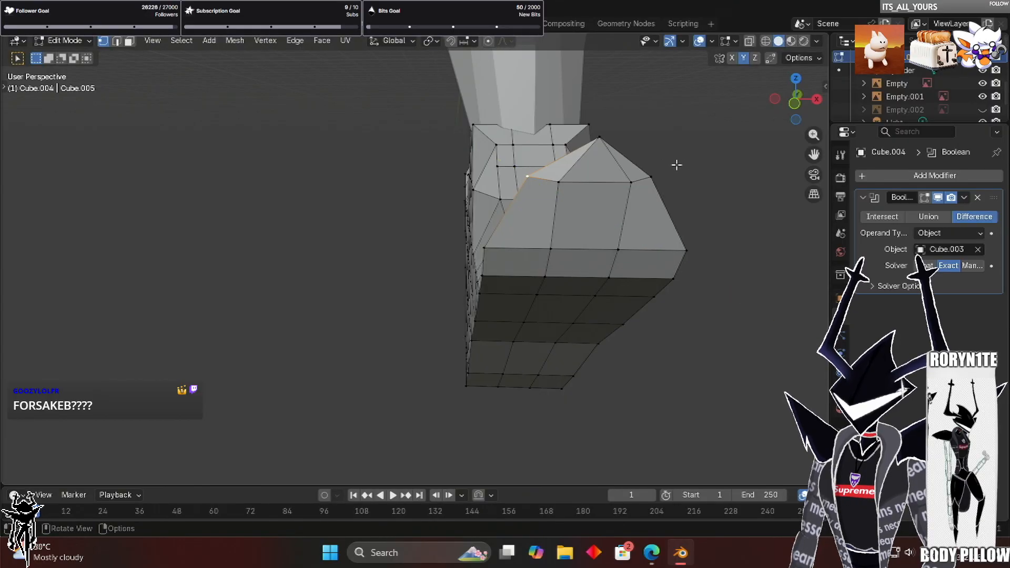
In face selection mode, select the upper row of faces running across the pelvis's flat side, just below the torso block
middle_click_drag(668, 163, 654, 162)
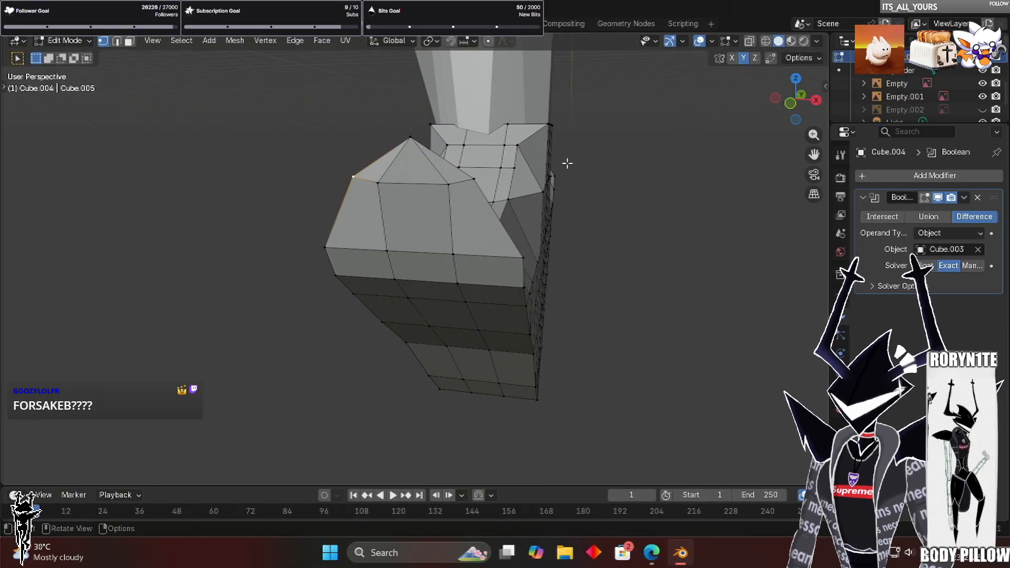
middle_click_drag(401, 185, 798, 128)
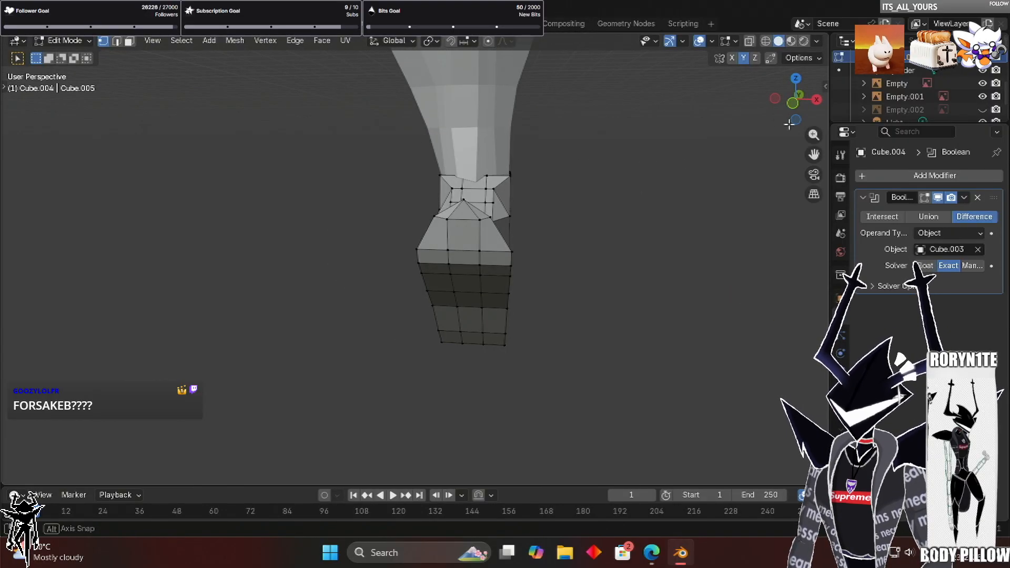
middle_click_drag(634, 110, 360, 82)
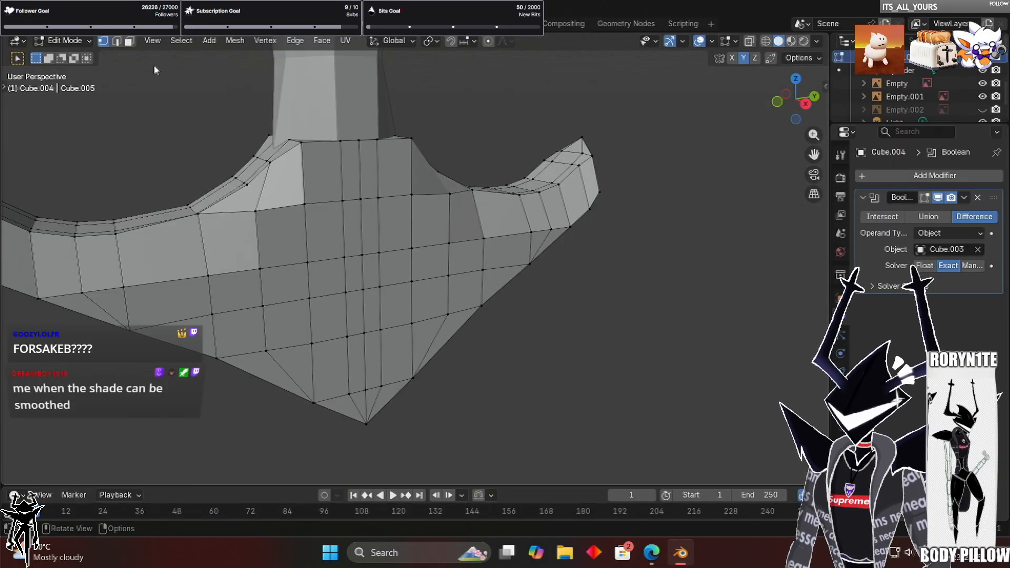
scroll(311, 237, "down", 1)
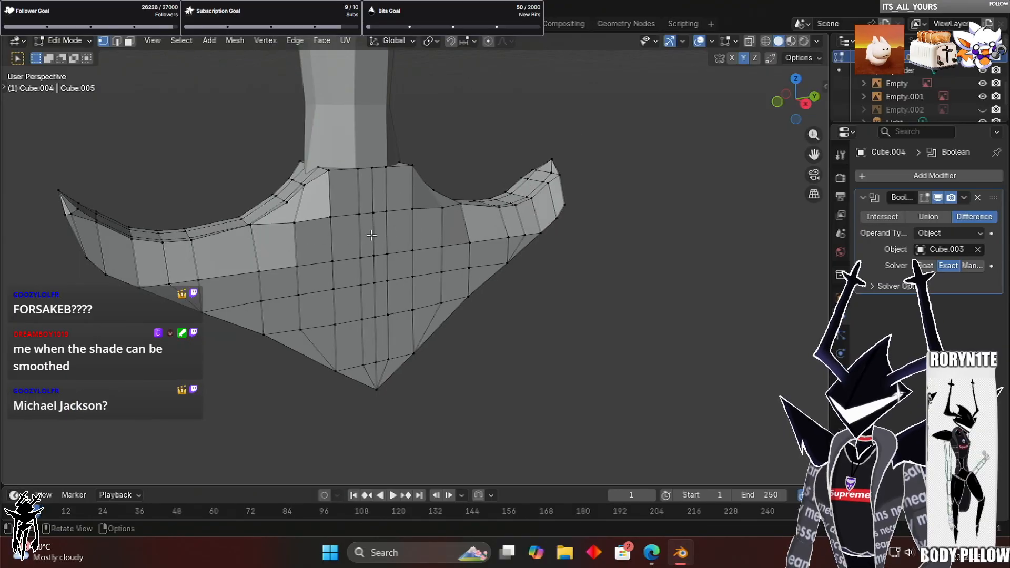
scroll(388, 238, "down", 1)
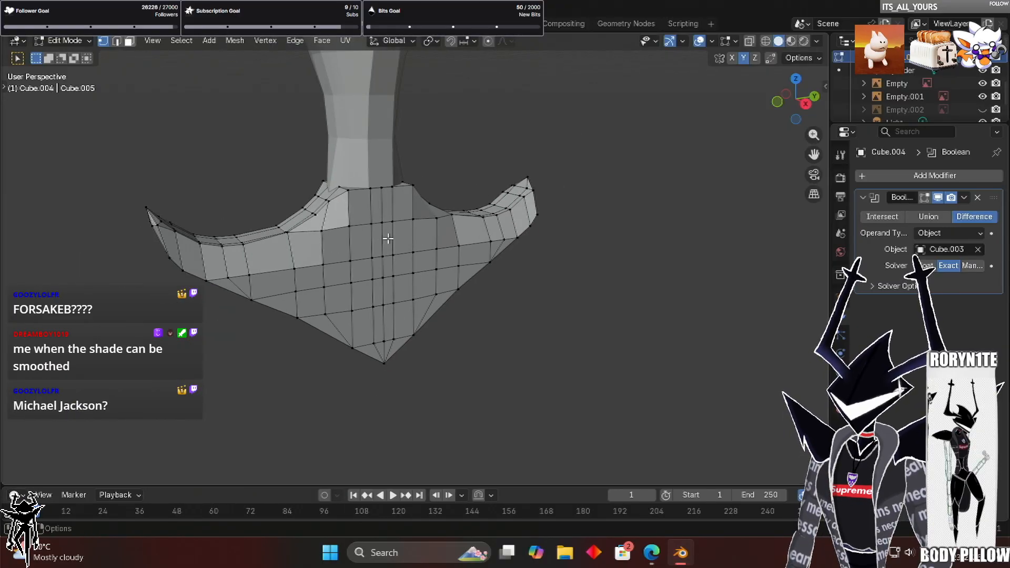
scroll(451, 225, "up", 1)
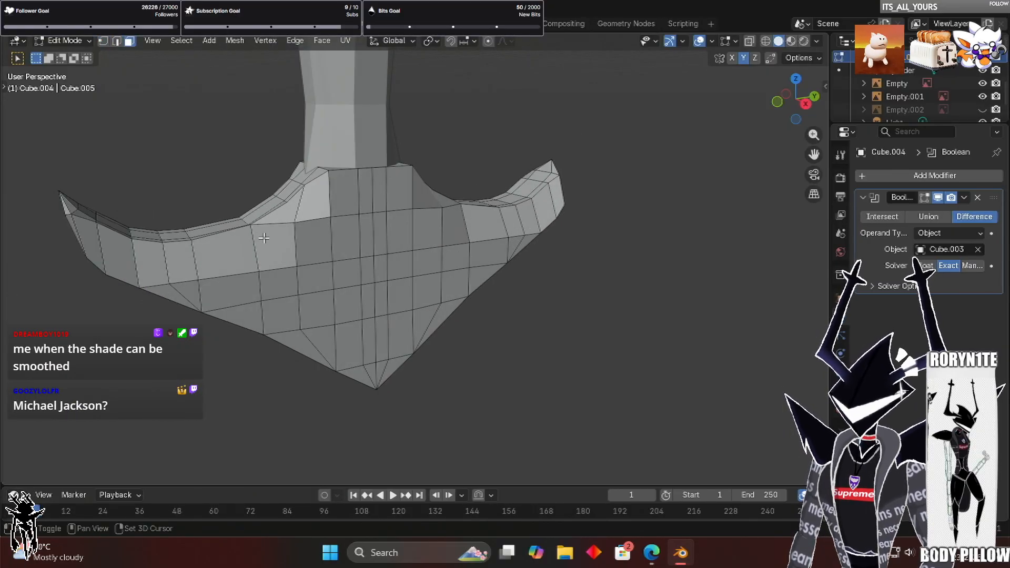
key("ctrl+z")
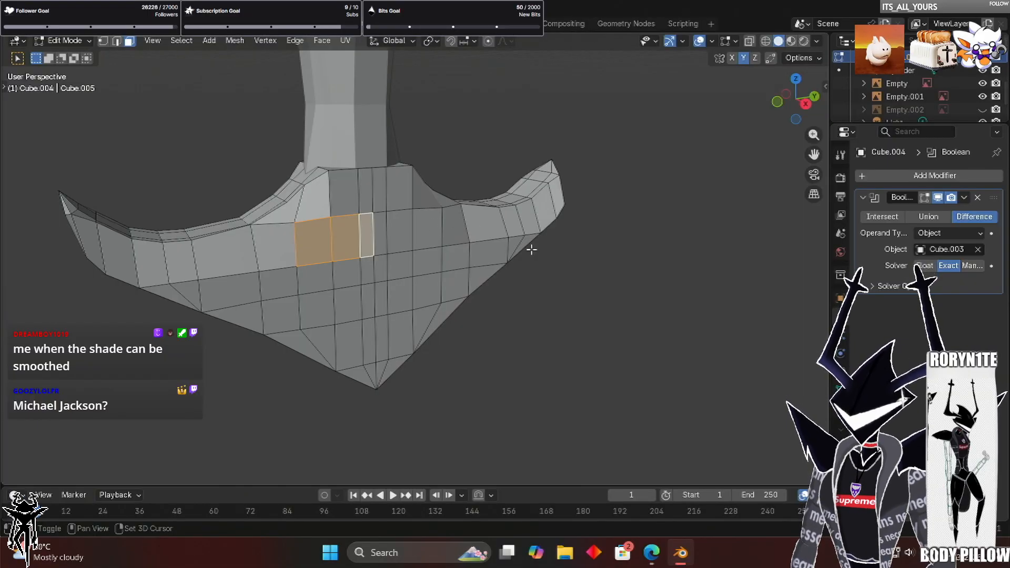
left_click(427, 232, "ctrl")
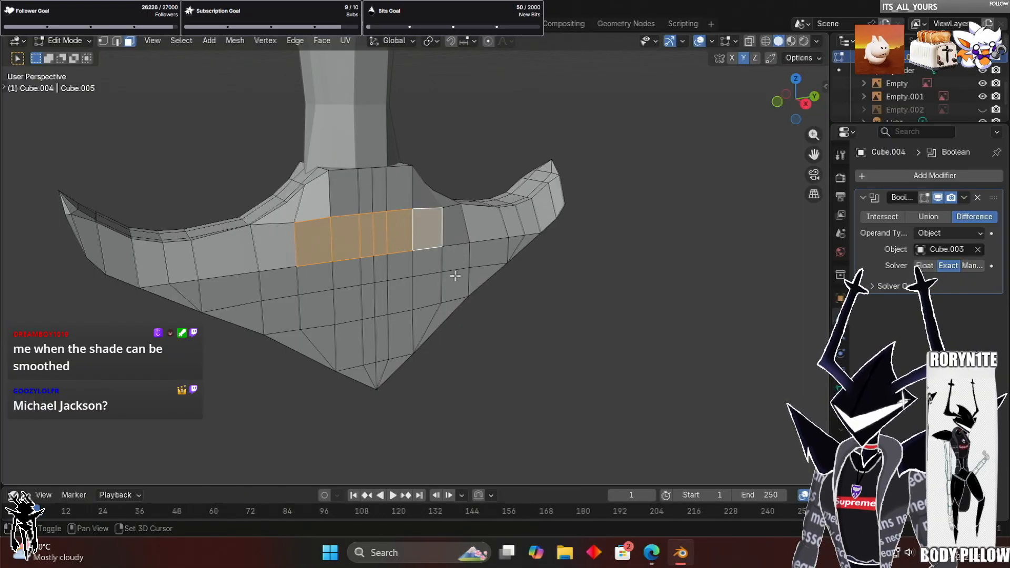
key("ctrl+shift+z")
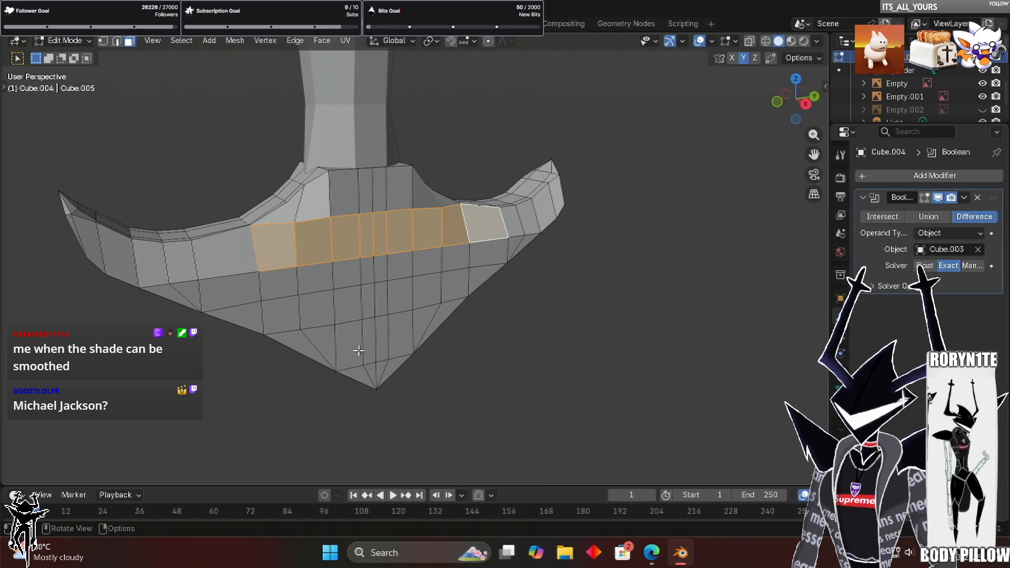
Extend the selection to all remaining faces of the pelvis's flat side, down to its lowest point
middle_click_drag(331, 357, 271, 388)
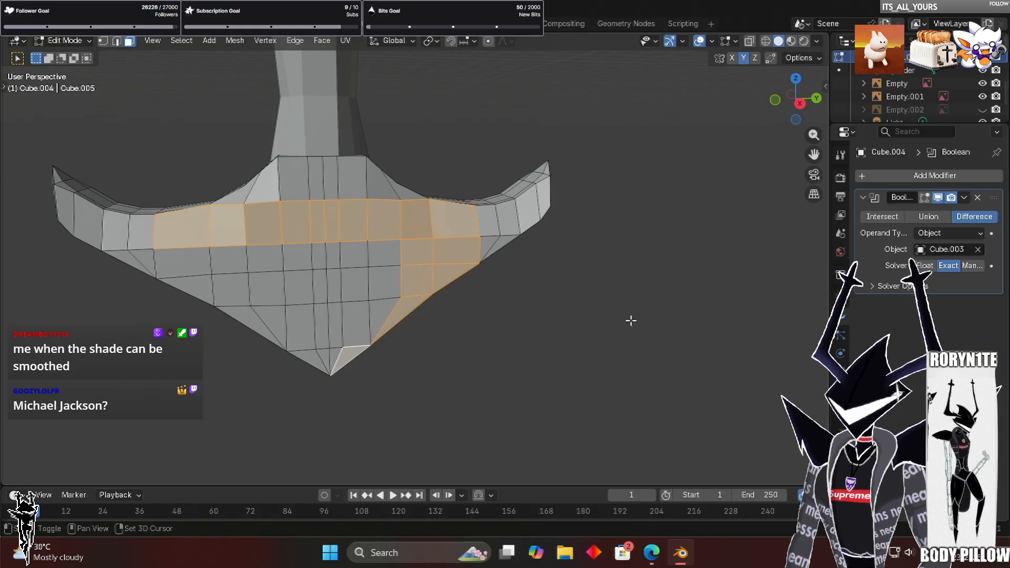
key("l")
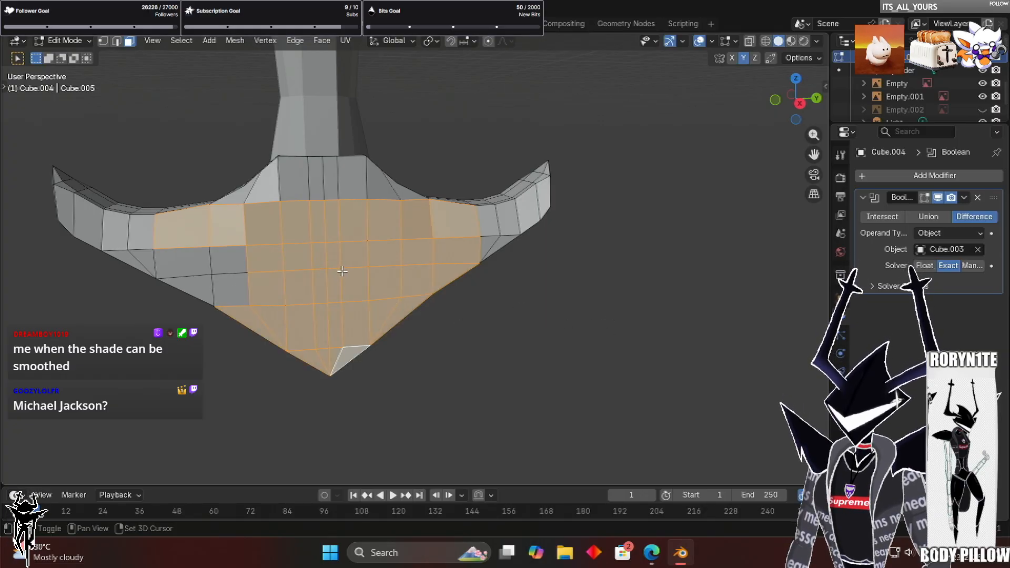
left_click(228, 260, "shift")
left_click(183, 262, "shift")
left_click(194, 286, "shift")
left_click(231, 289, "shift")
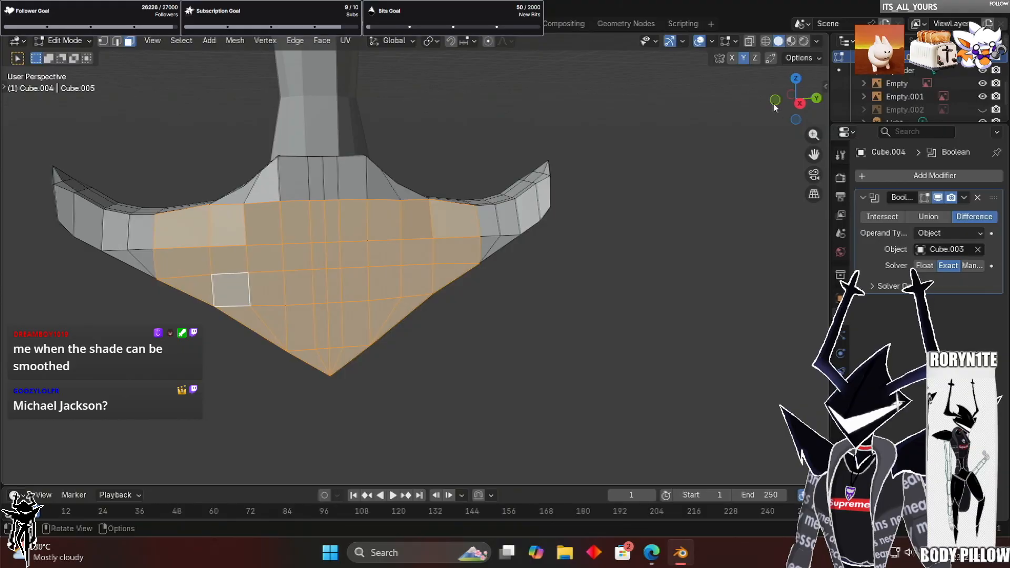
From the front view, extrude the selected side faces outward along X to the hip outline of the reference sketch
middle_click_drag(770, 112, 713, 158)
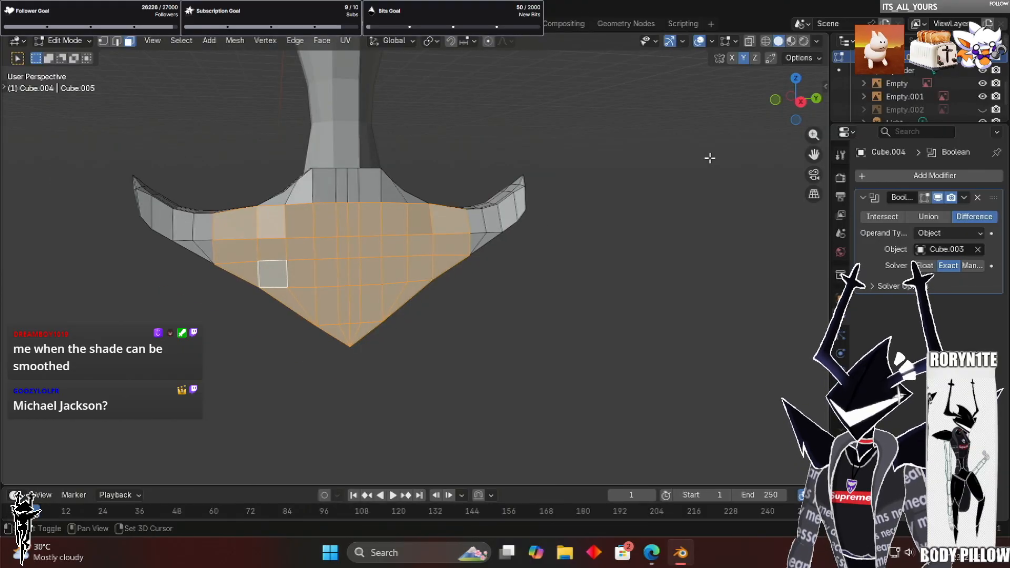
key("shift+d")
right_click(632, 153)
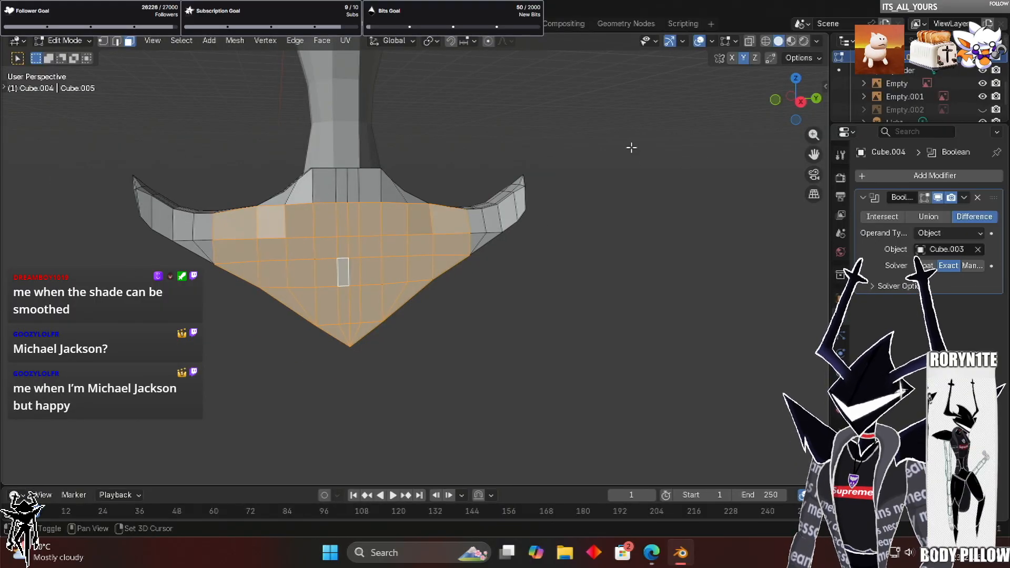
key("KP_1")
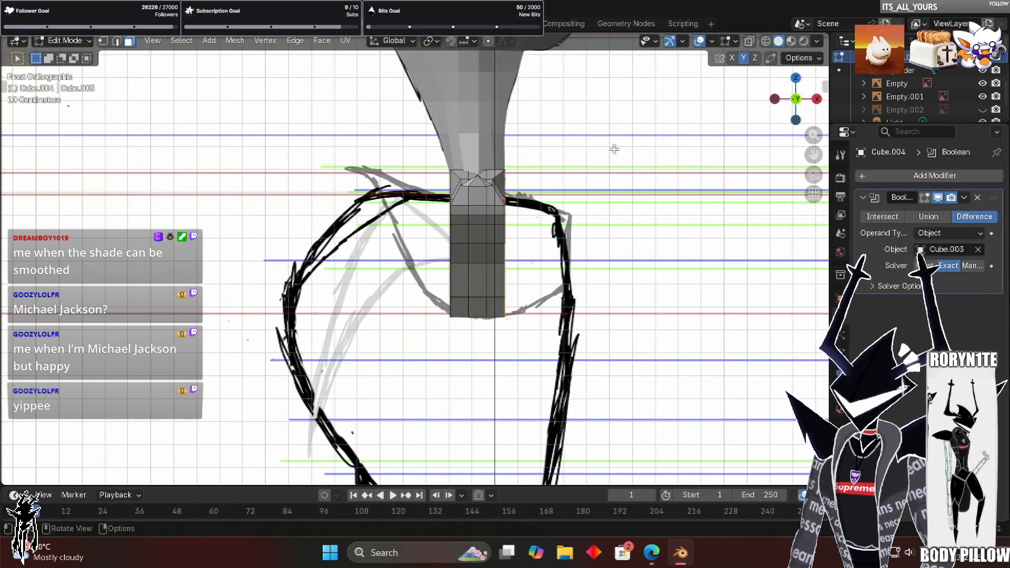
middle_click_drag(683, 241, 614, 271, "shift")
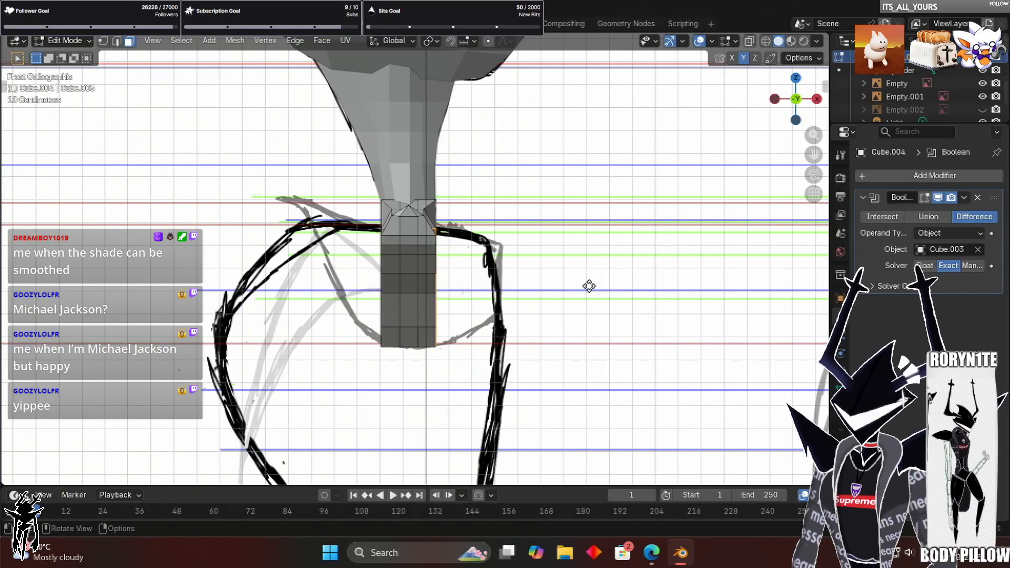
scroll(676, 272, "up", 1)
middle_click_drag(676, 271, 678, 304, "shift")
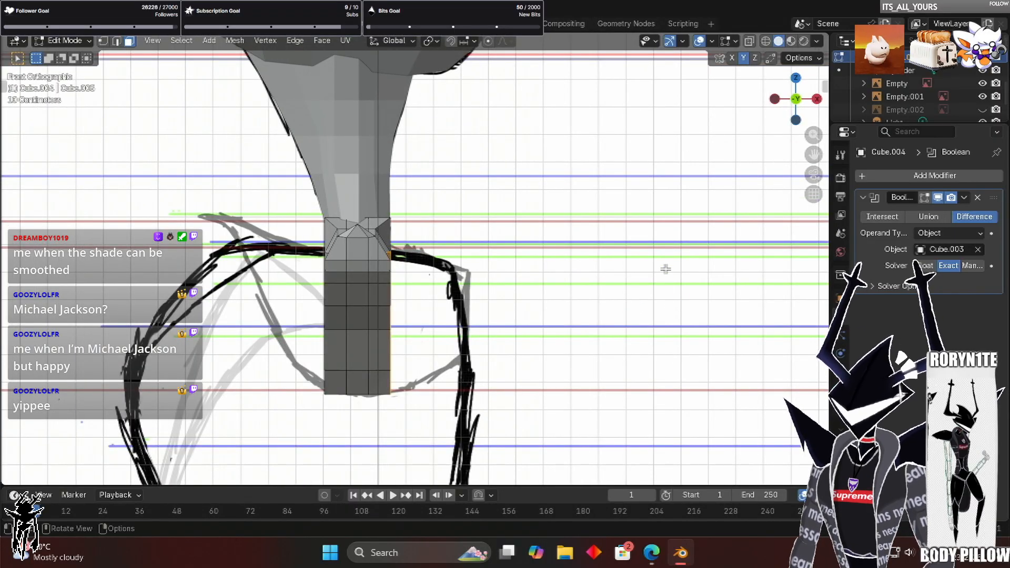
key("e")
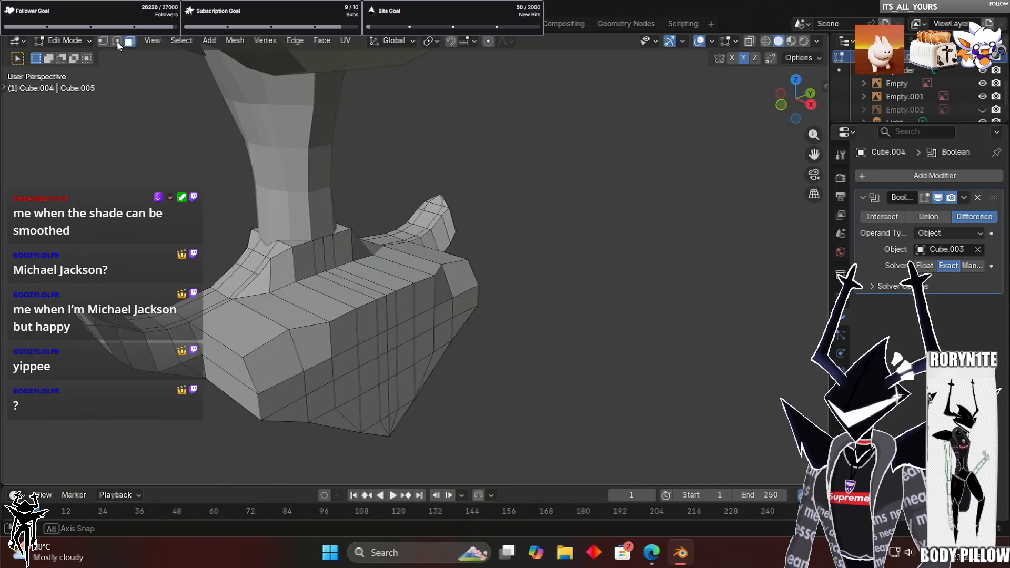
Select the upper outer edges of the extruded hip block and move them about 0.05 m inward and 0.05 m down
middle_click_drag(563, 305, 480, 348)
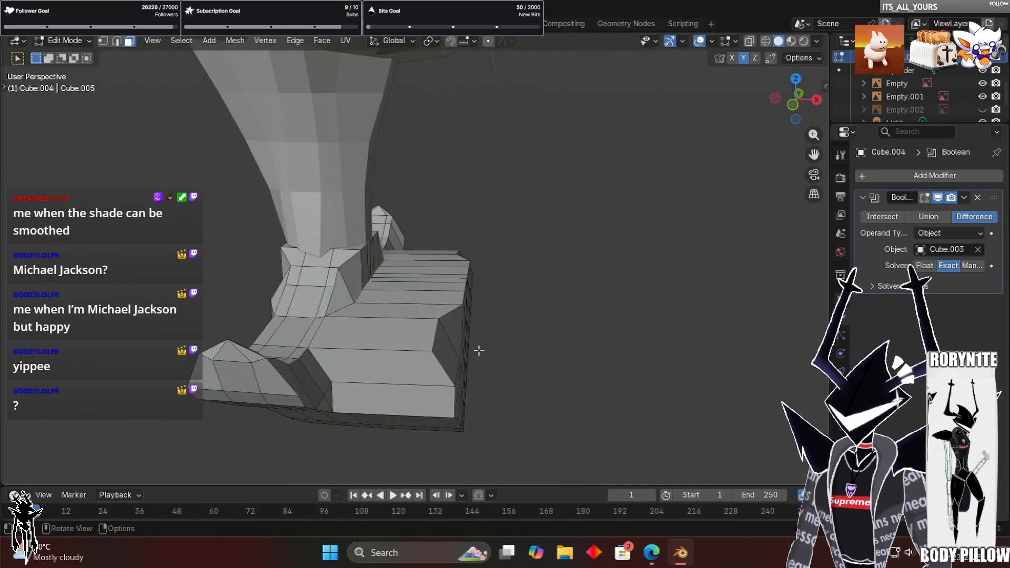
scroll(431, 331, "up", 2)
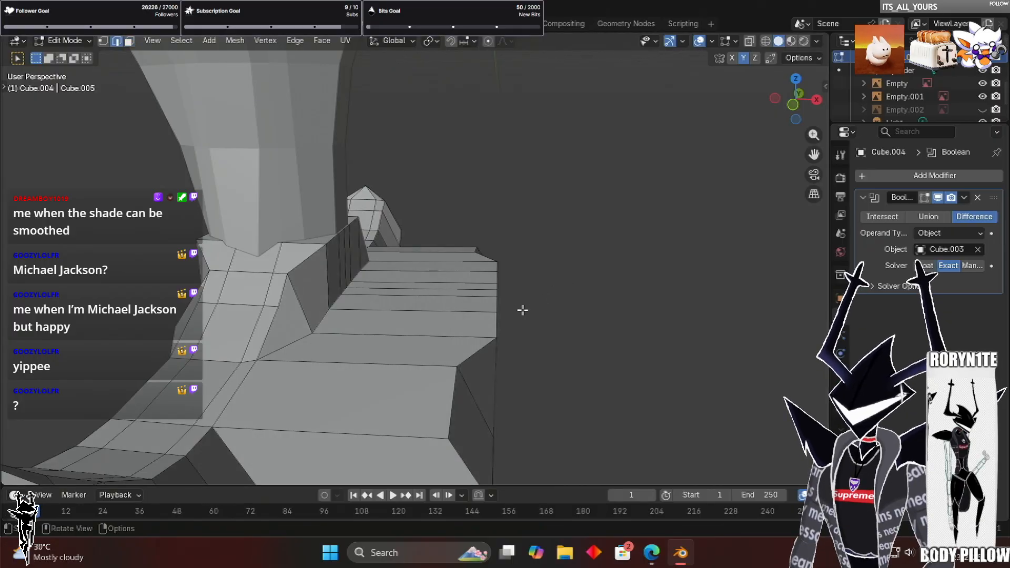
middle_click_drag(444, 319, 403, 337)
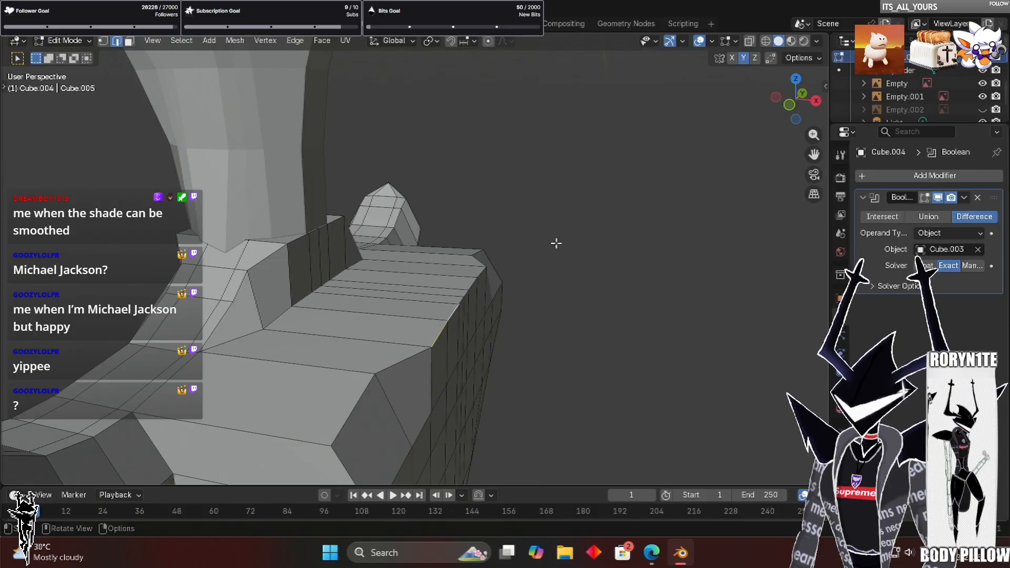
left_click_drag(788, 101, 788, 109)
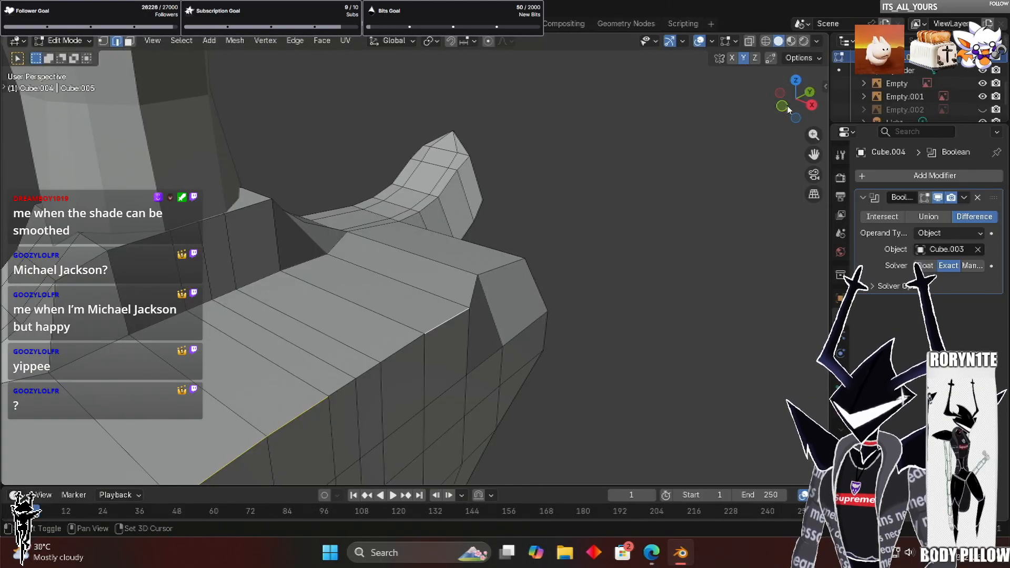
middle_click_drag(671, 187, 611, 246, "shift")
key("g")
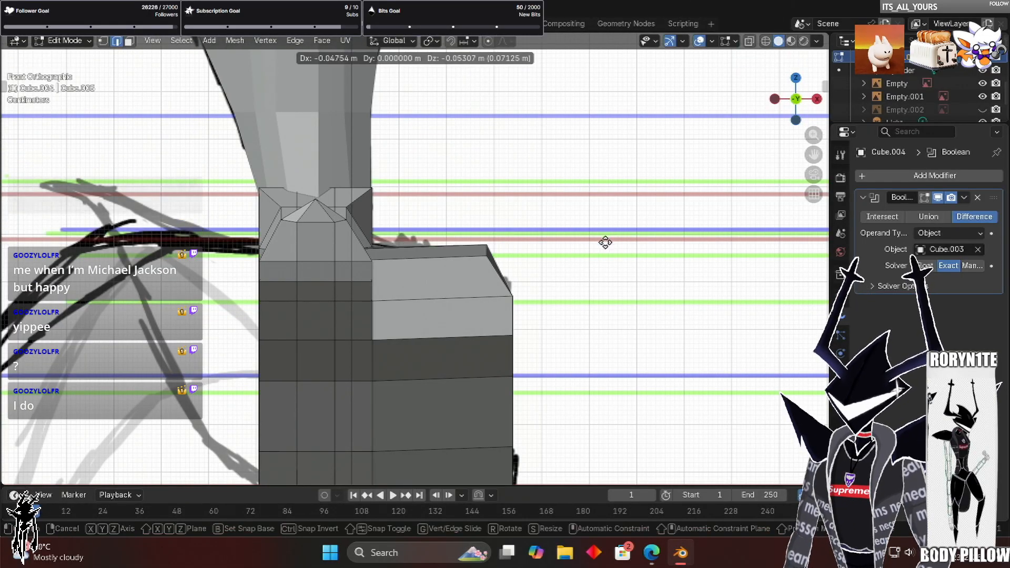
left_click(582, 238)
Move the middle edges of the hip block's upper outer rim about 0.05 m further inward along X
middle_click_drag(582, 238, 609, 205)
key("g")
key("x")
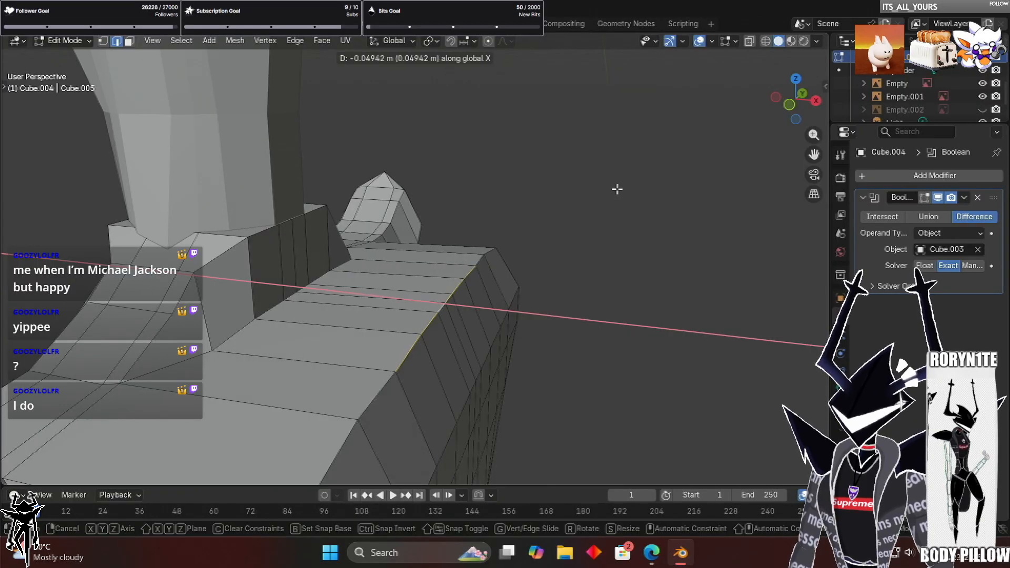
left_click(370, 304)
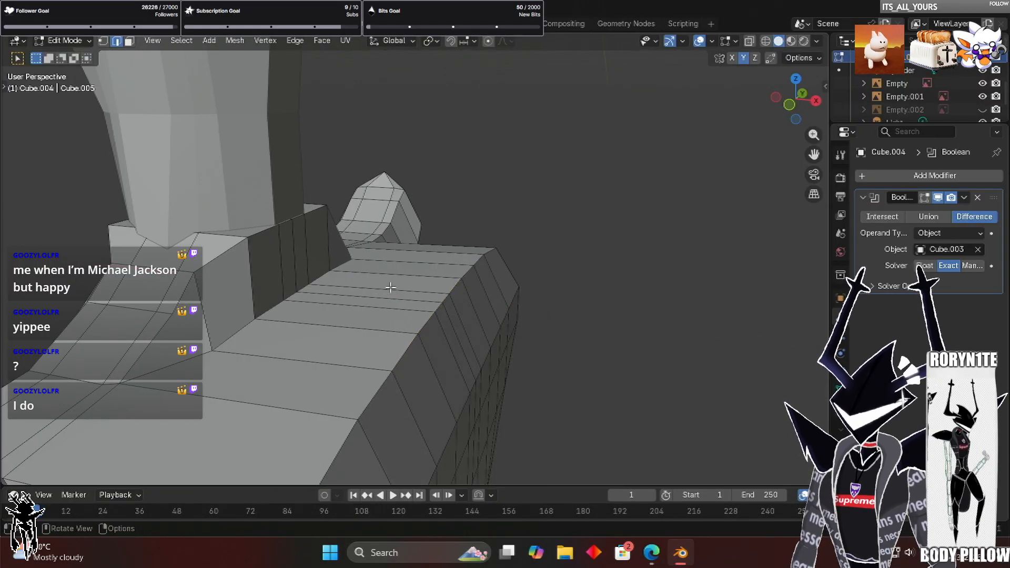
middle_click_drag(422, 282, 480, 262)
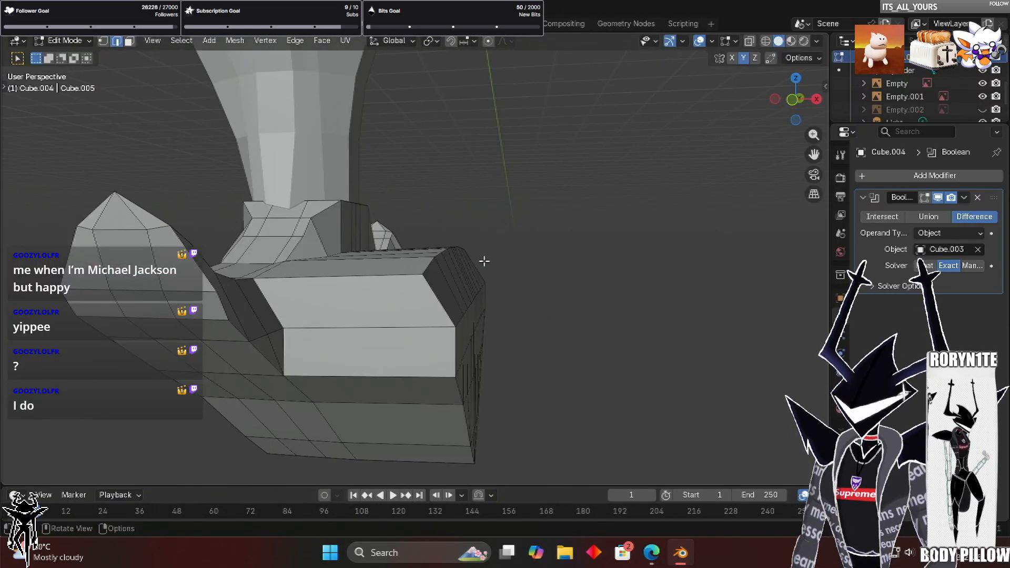
Select the hip block's whole upper outer rim and move it about 0.10 m inward and 0.028 m down onto the front sketch
middle_click_drag(413, 283, 372, 300)
left_click(369, 304, "shift")
left_click(395, 287, "shift")
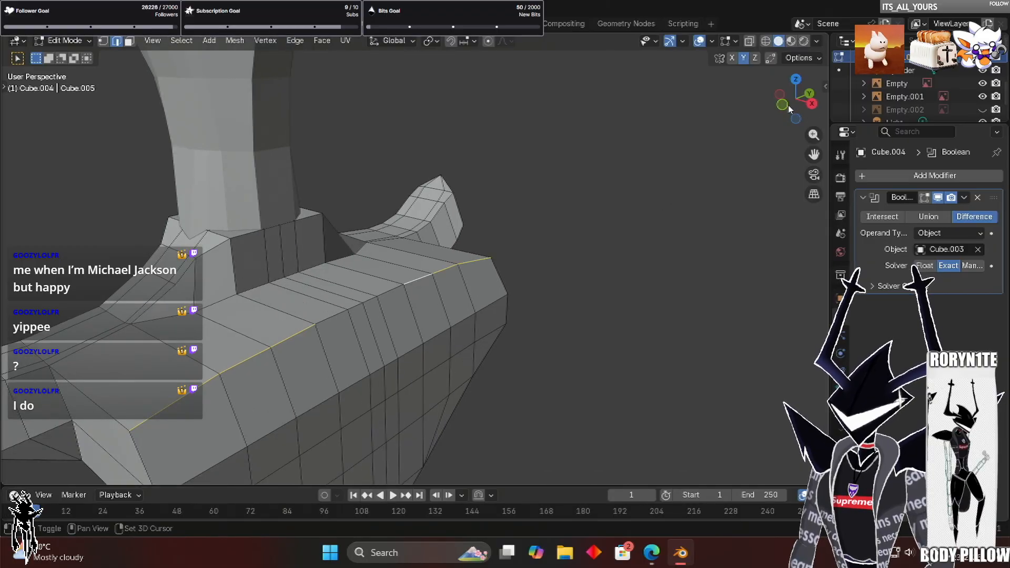
middle_click_drag(645, 196, 626, 217, "shift")
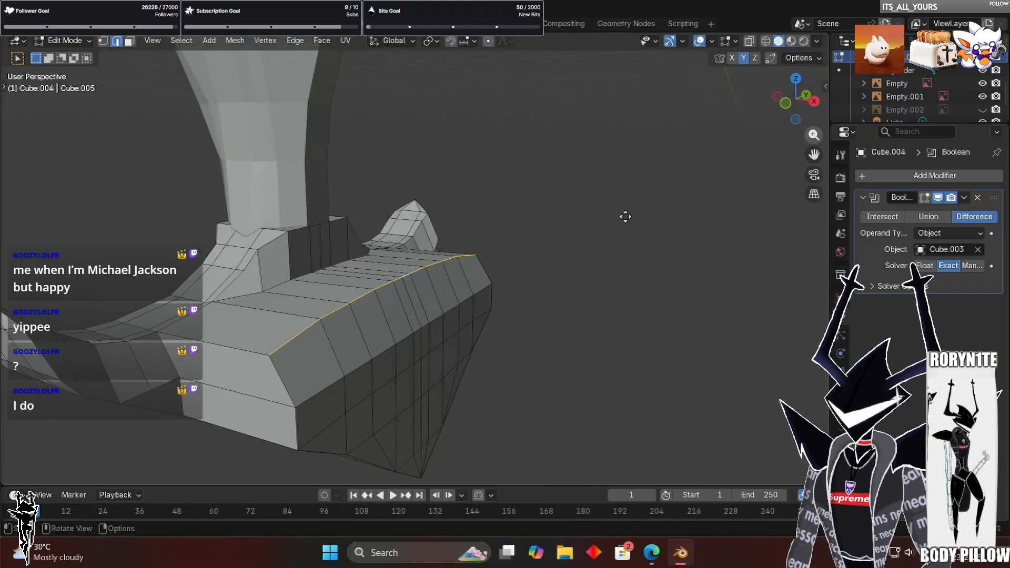
key("KP_1")
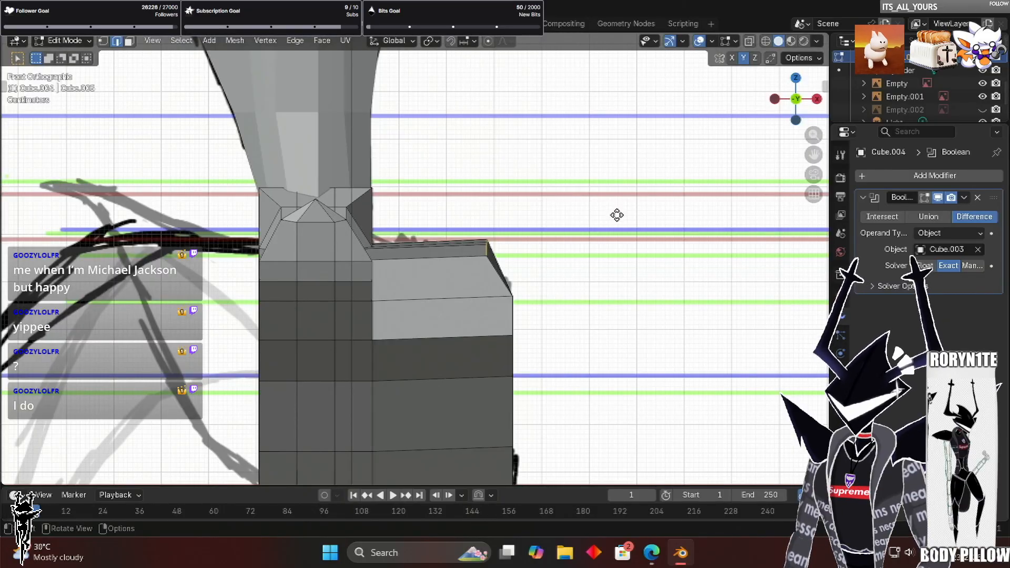
key("g")
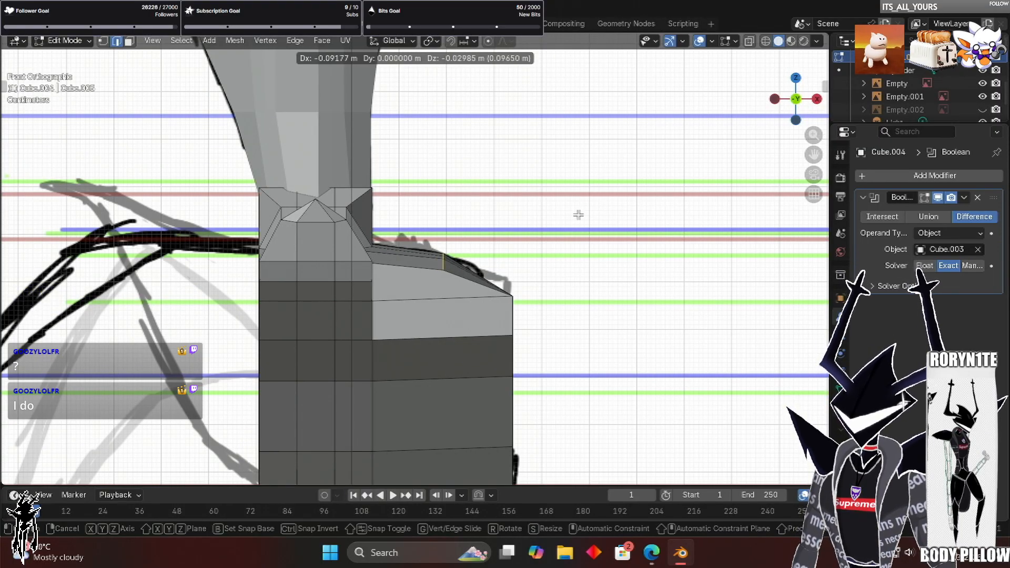
left_click(529, 229)
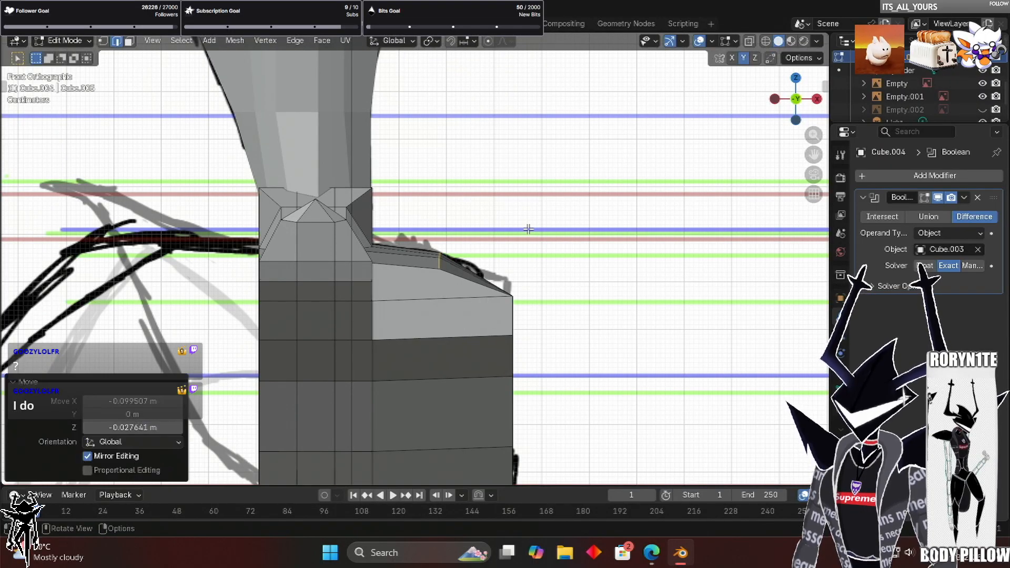
scroll(529, 227, "down", 6)
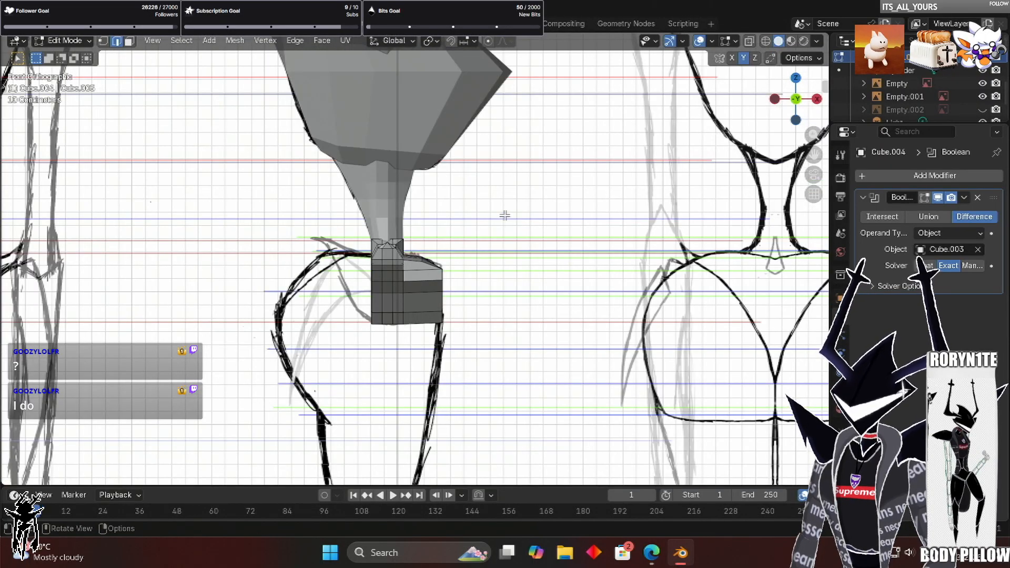
Select the edges along the hip block's upper outer rim from the front corner backward, leaving out the rearmost edge
middle_click_drag(297, 363, 347, 342)
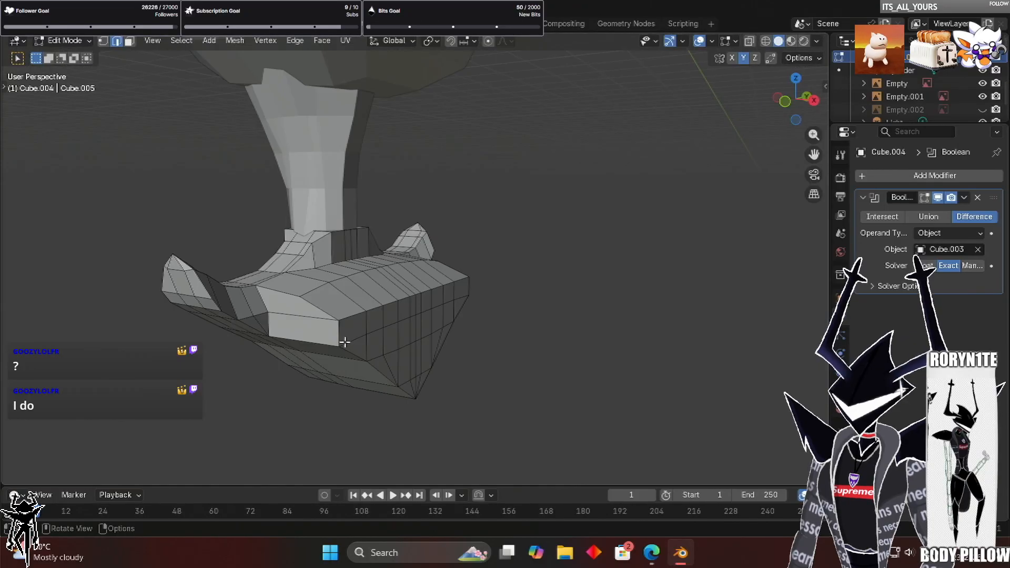
middle_click_drag(403, 321, 492, 323)
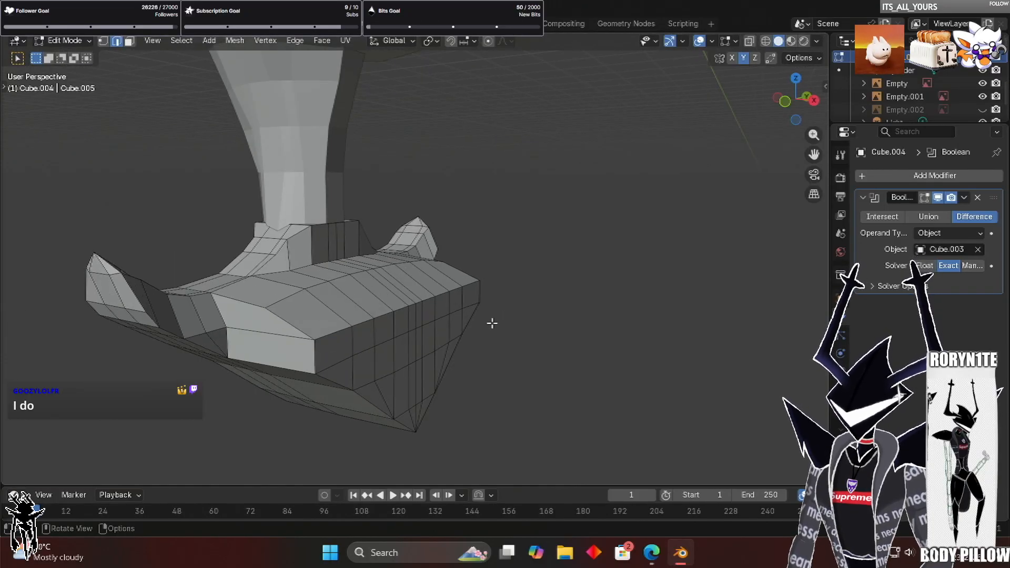
scroll(399, 315, "up", 2)
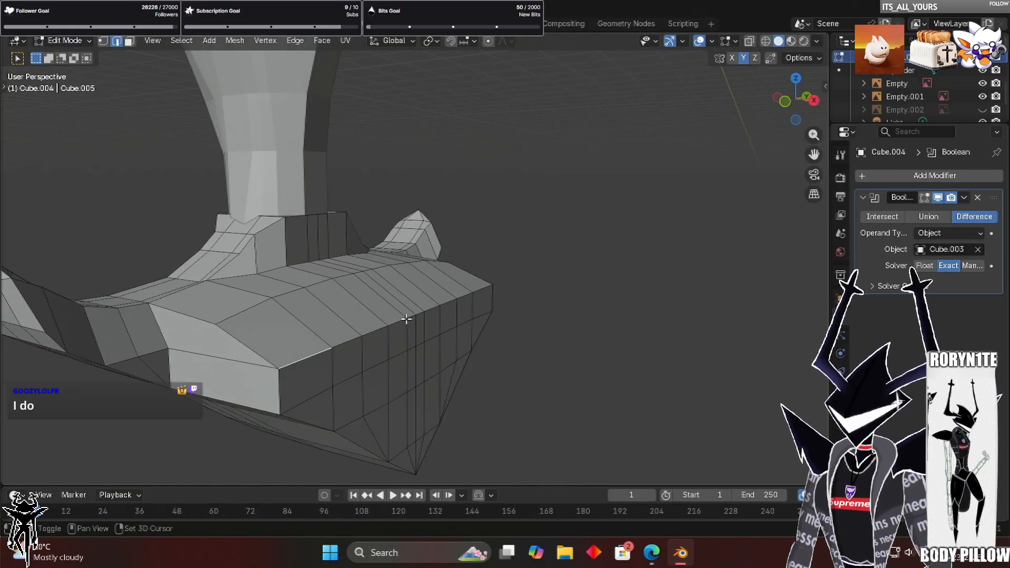
left_click(461, 299, "shift")
middle_click_drag(488, 290, 478, 289)
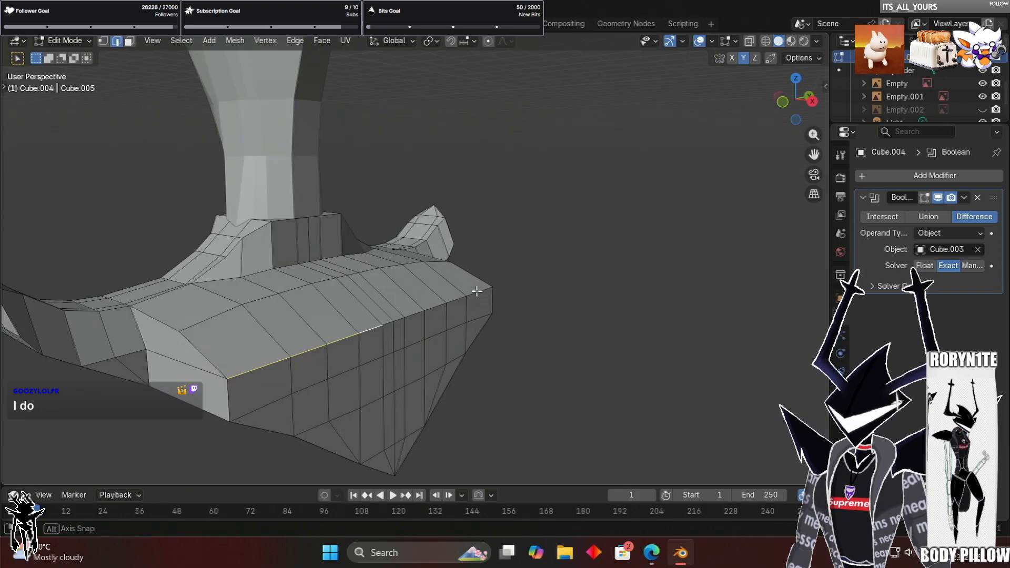
left_click(389, 323, "shift")
left_click(399, 320, "shift")
key("ctrl+shift+z")
key("ctrl+shift+z")
key("ctrl+shift+z")
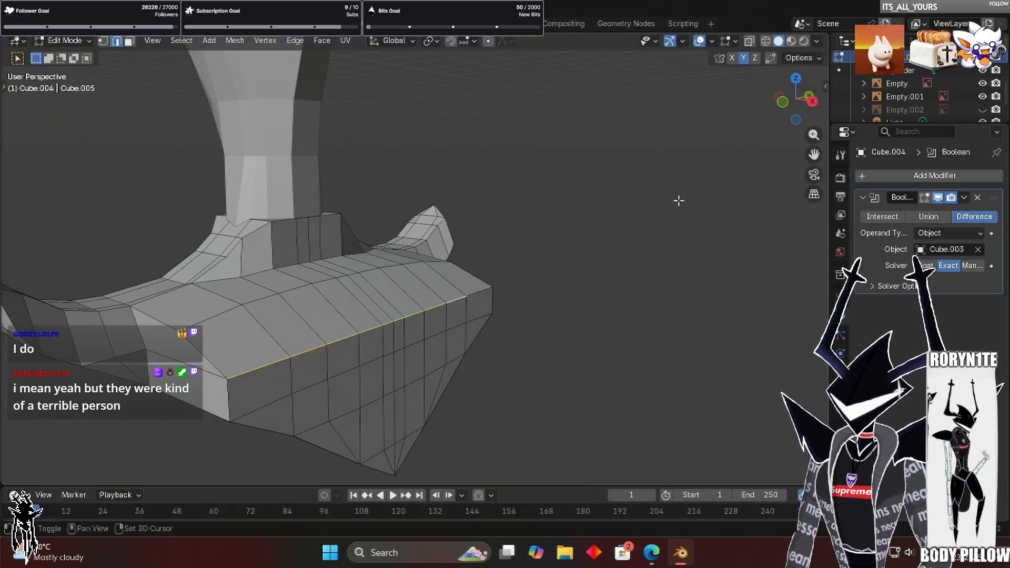
Try moving the selected upper rim edges about 0.066 m inward and 0.056 m up in the front view, and undo it
left_click(782, 102)
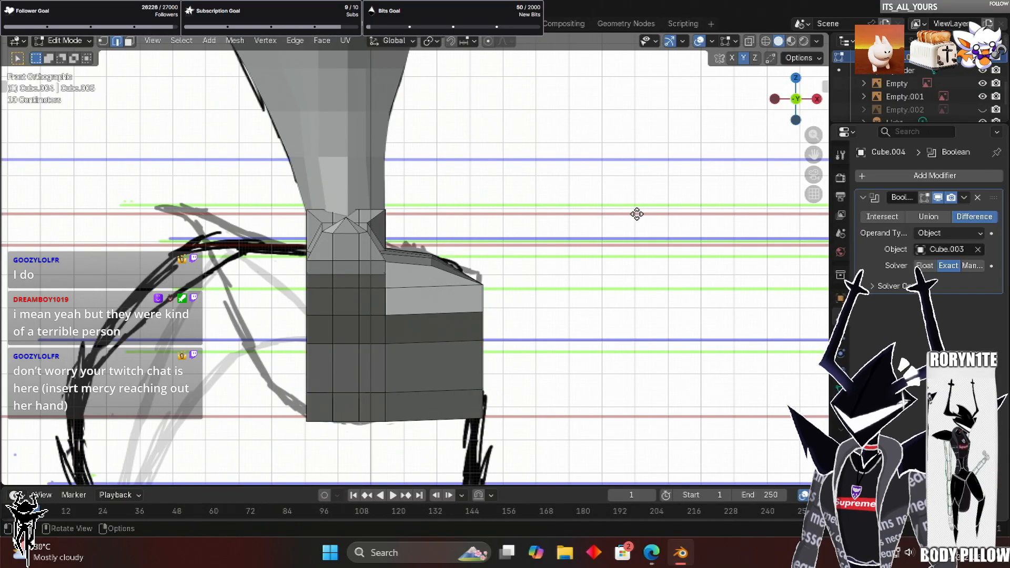
scroll(637, 214, "up", 2)
key("g")
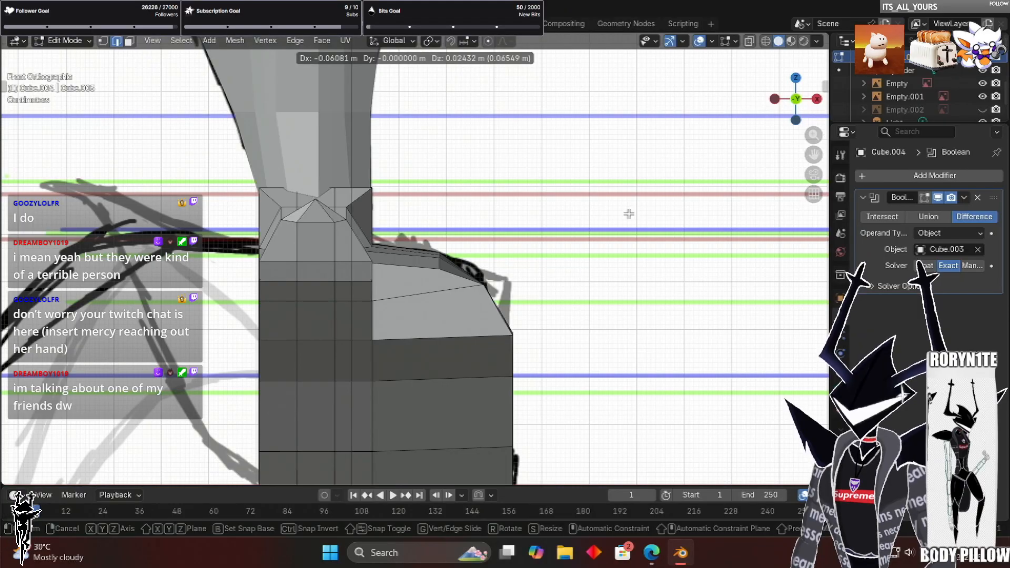
left_click(576, 231)
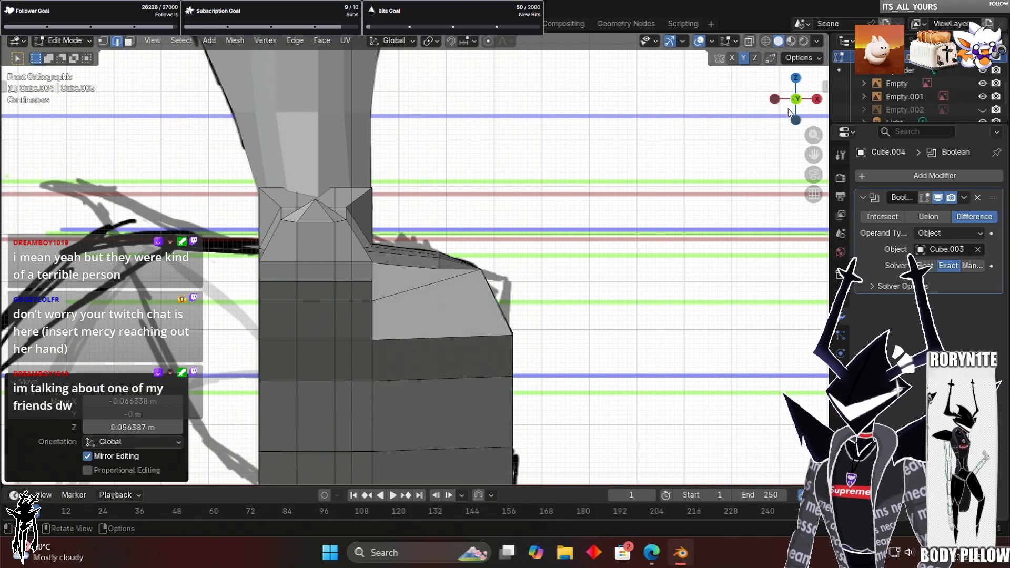
scroll(787, 118, "down", 2)
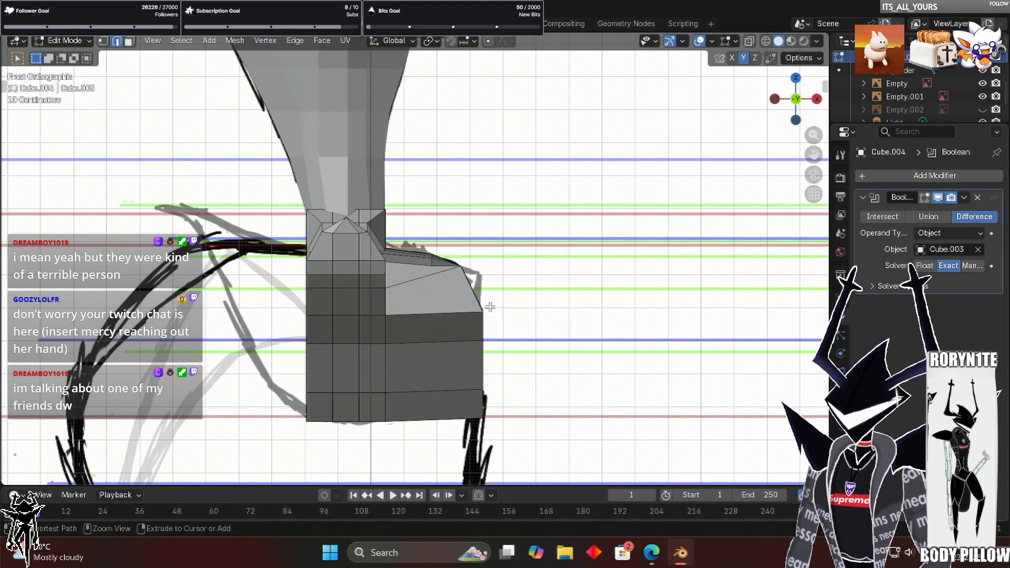
middle_click_drag(504, 339, 491, 304)
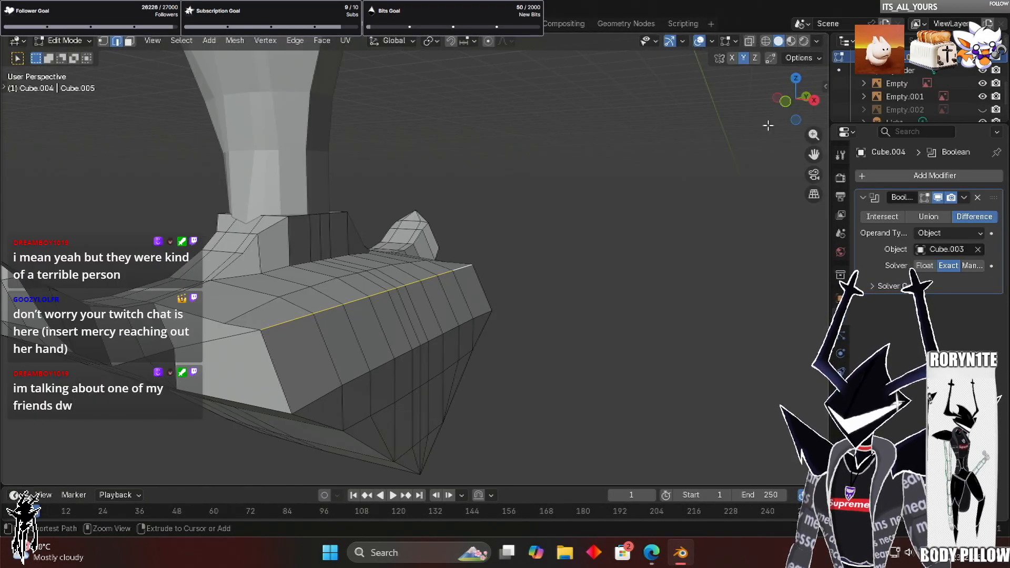
left_click(784, 102)
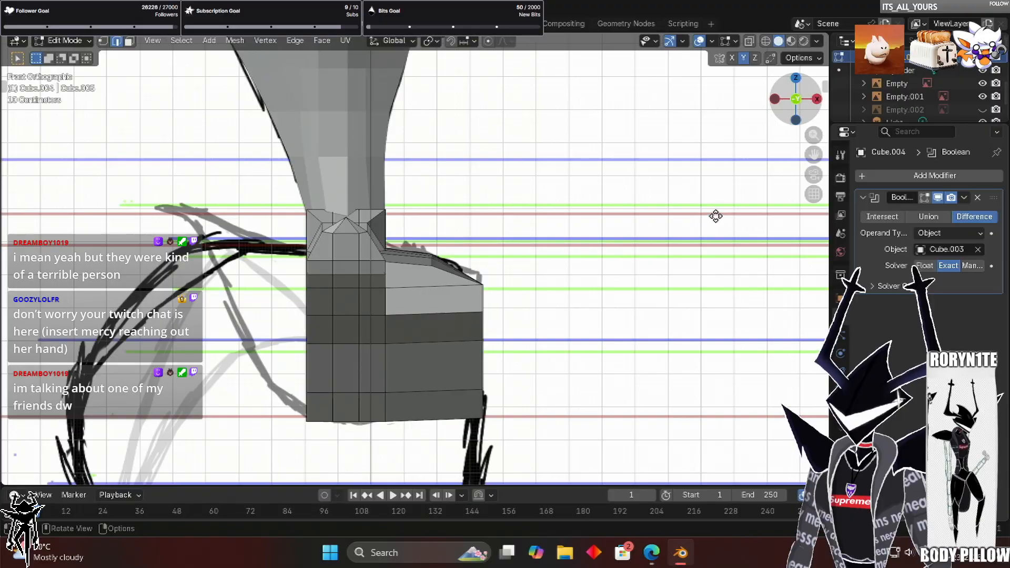
middle_click_drag(715, 216, 632, 214)
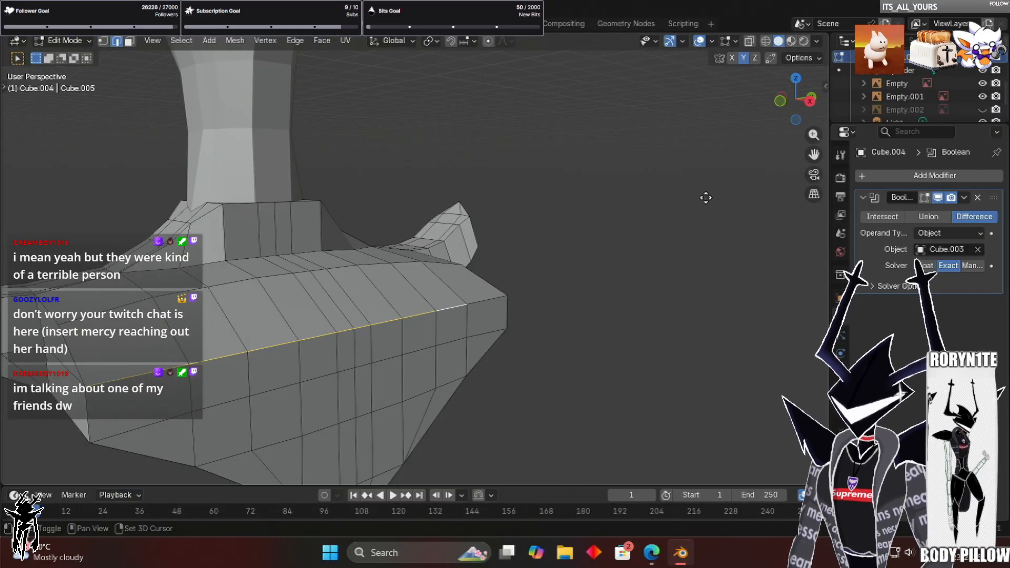
From the front view, move the hip block's selected upper rim edges about 0.033 m up and 0.002 m inward to meet the sketch
key("KP_1")
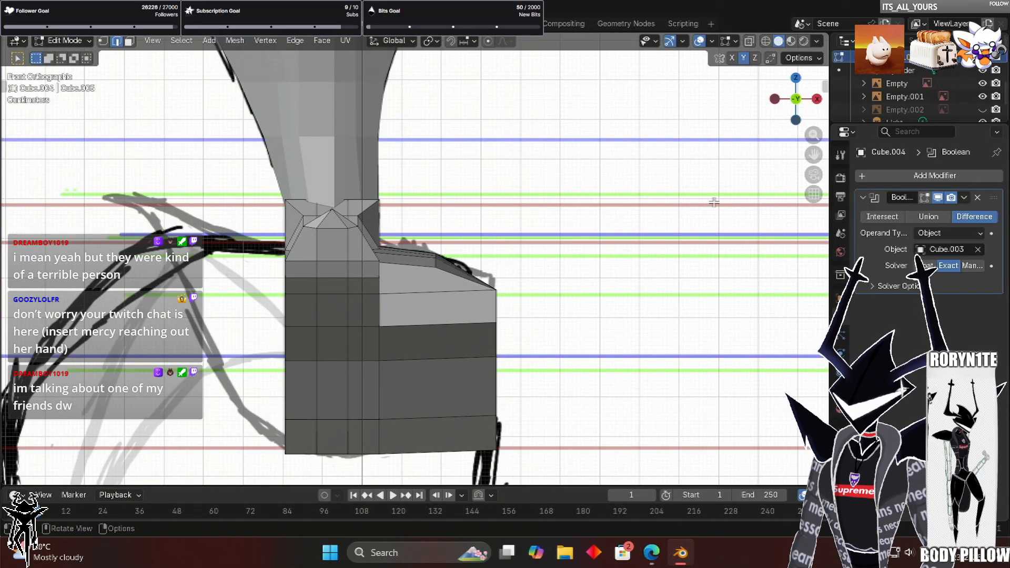
scroll(714, 202, "up", 2)
key("g")
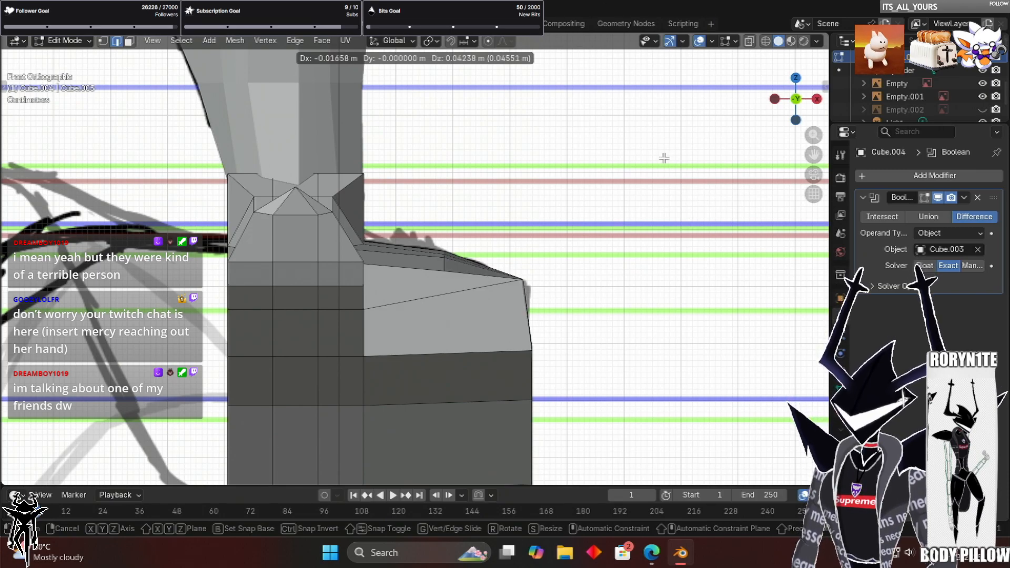
left_click(626, 161)
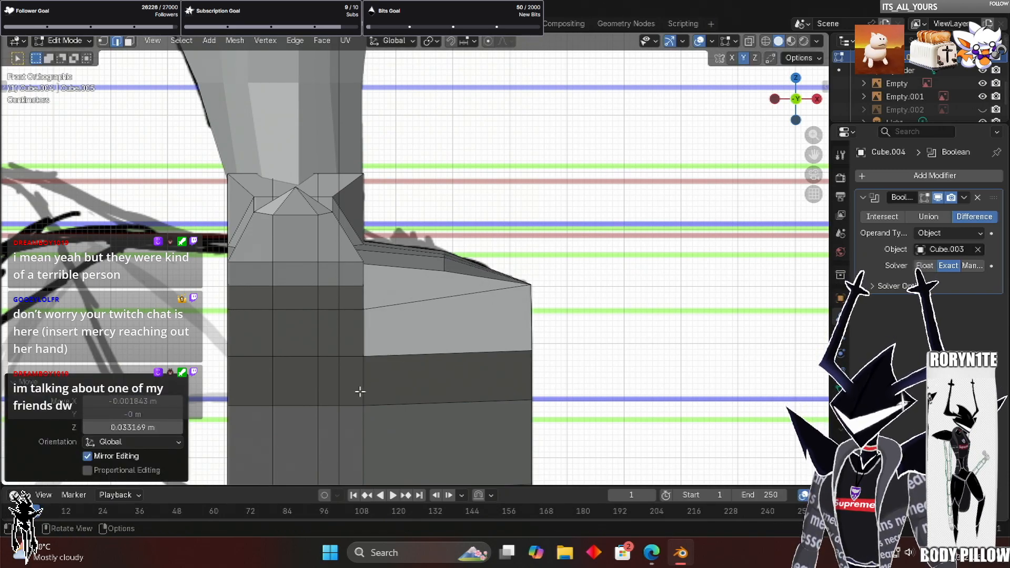
Select the lower boundary edges of the hip block's outer side and try to move them inward along X in the front view
left_click(373, 388)
middle_click_drag(393, 377, 252, 327)
middle_click_drag(426, 345, 461, 317)
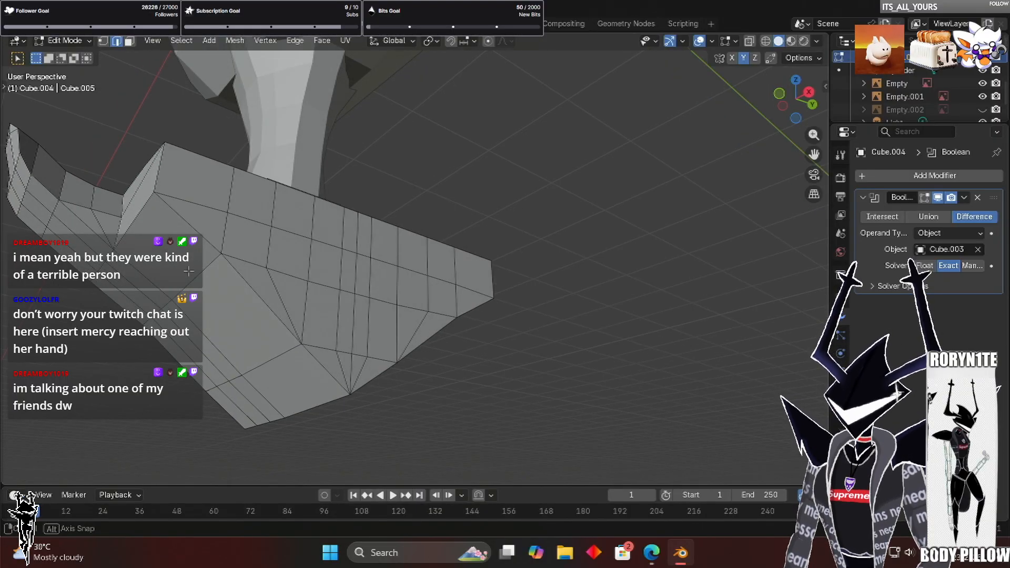
left_click(364, 390)
left_click(311, 385, "shift")
left_click(246, 321, "shift")
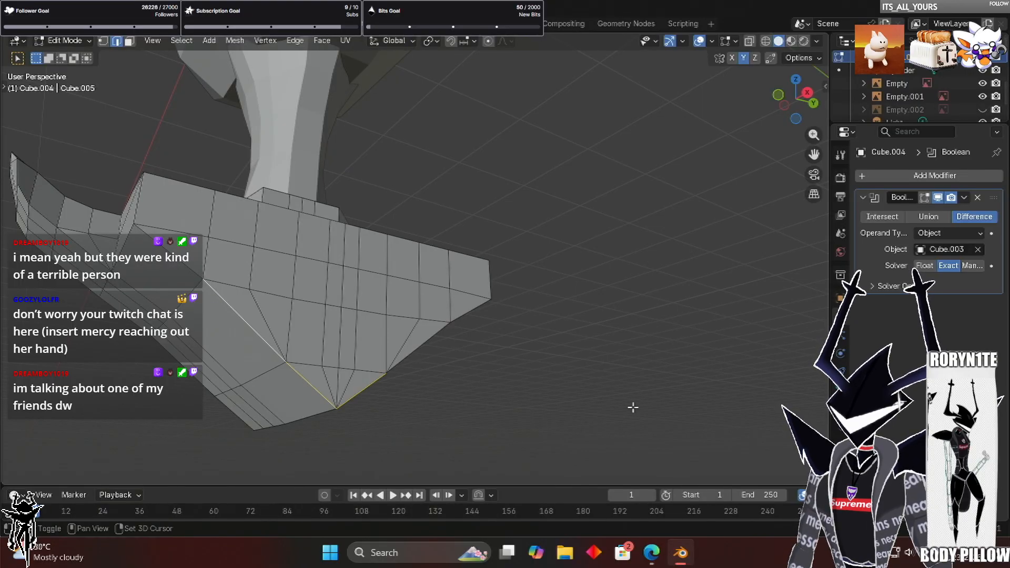
middle_click_drag(569, 443, 536, 421, "alt")
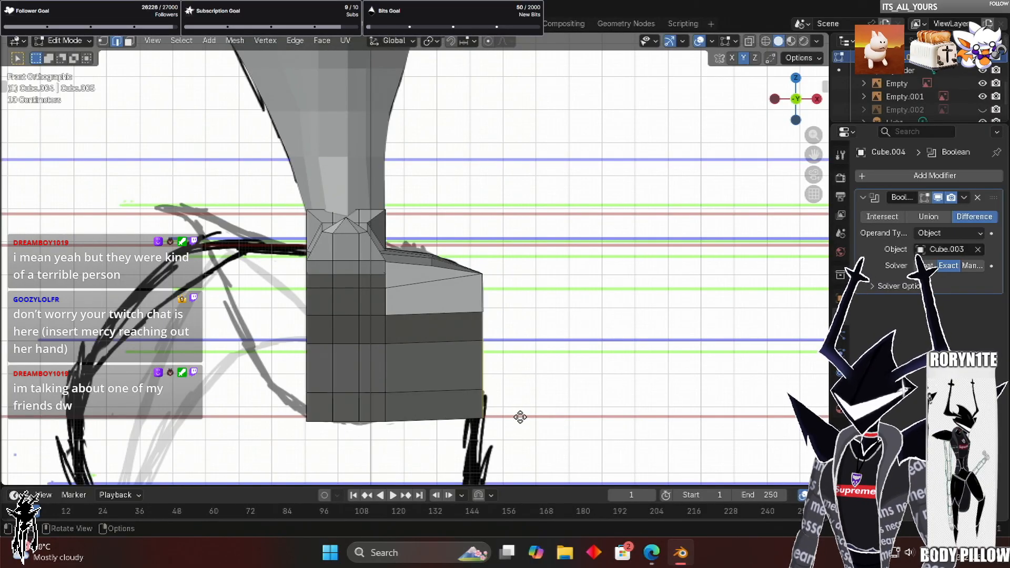
key("g")
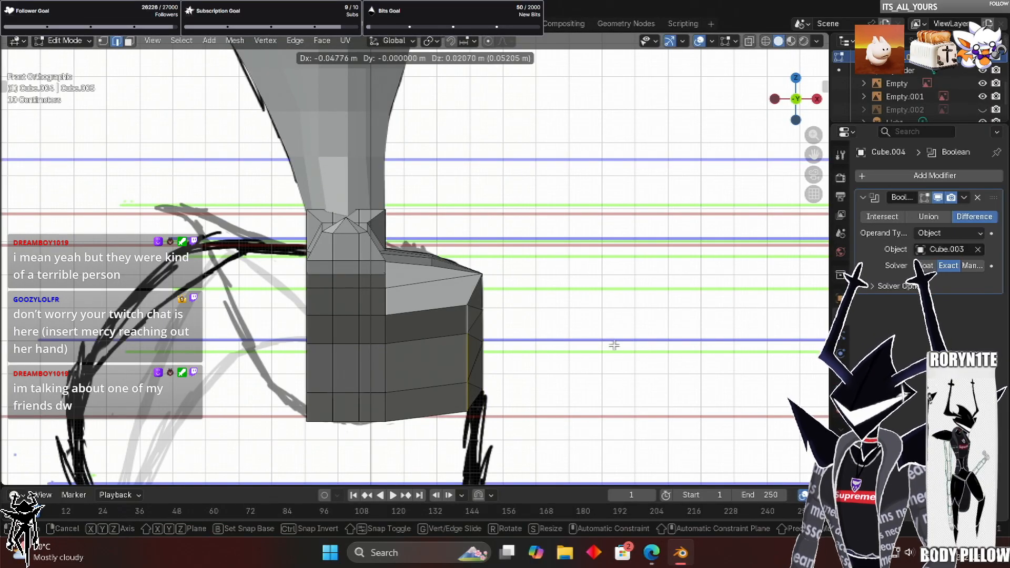
key("x")
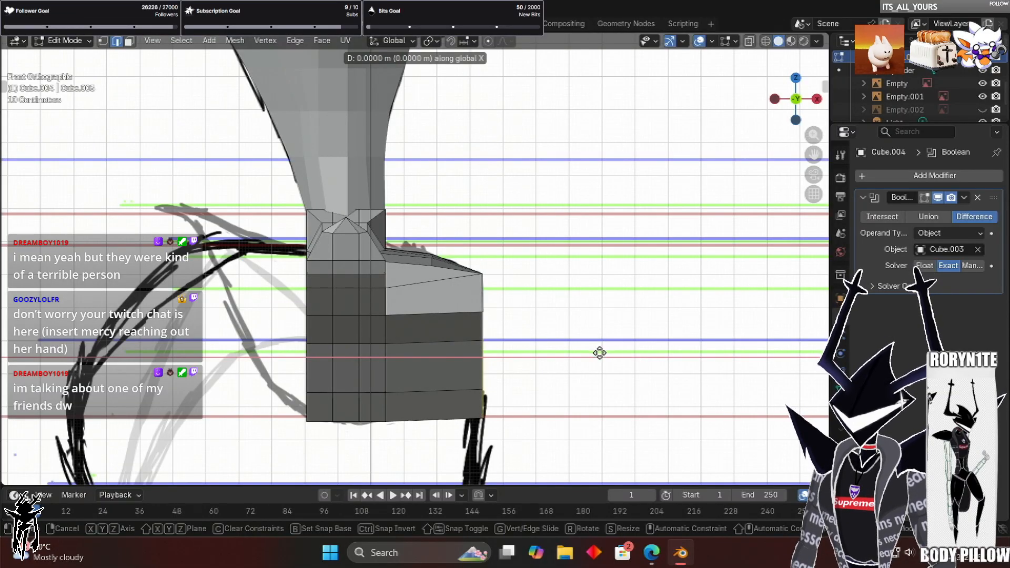
key("Escape")
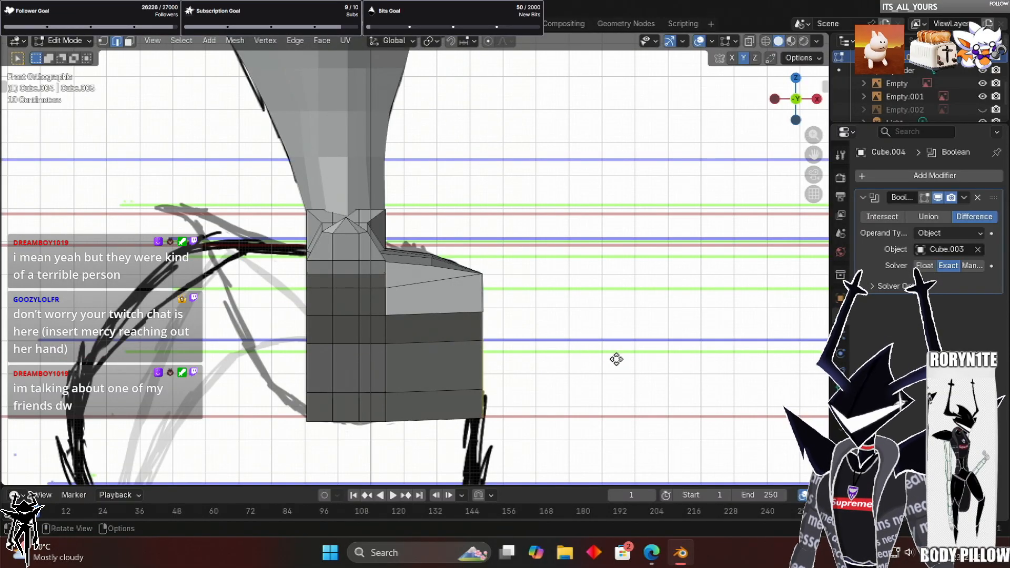
Try moving the lower boundary edges about 0.074 m inward along X in a perspective view
middle_click_drag(618, 359, 605, 356)
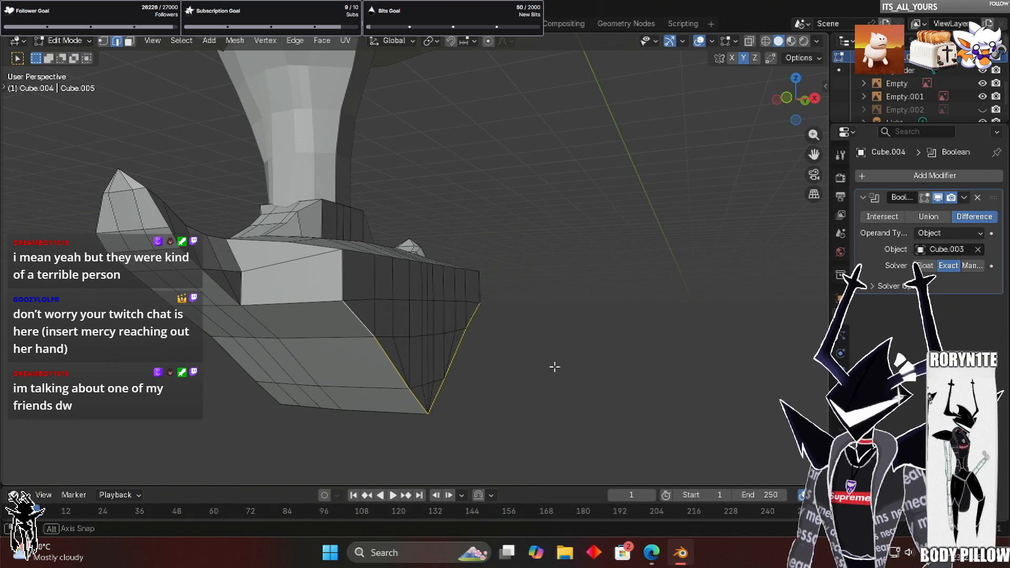
key("g")
key("x")
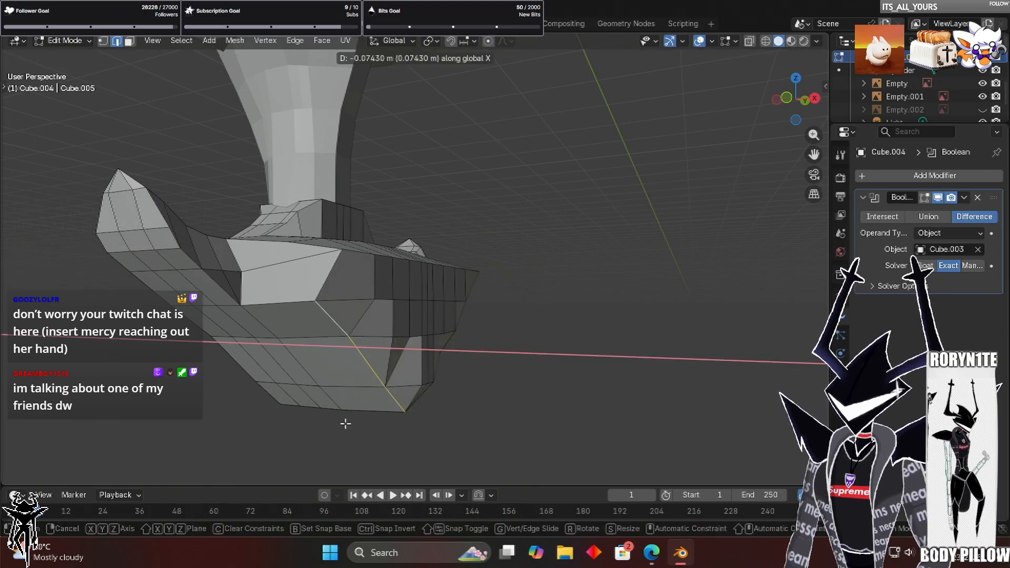
left_click(351, 445)
Extend the selection over the lower faces of the hip block's outer side and try moving them about 0.011 m inward along X
middle_click_drag(351, 445, 364, 437)
left_click(329, 426, "shift")
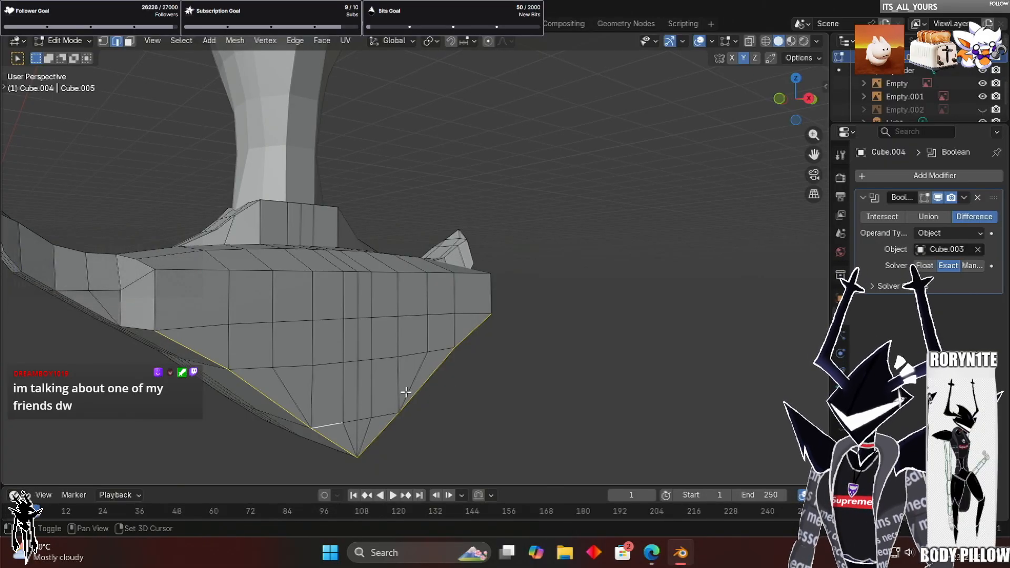
key("f")
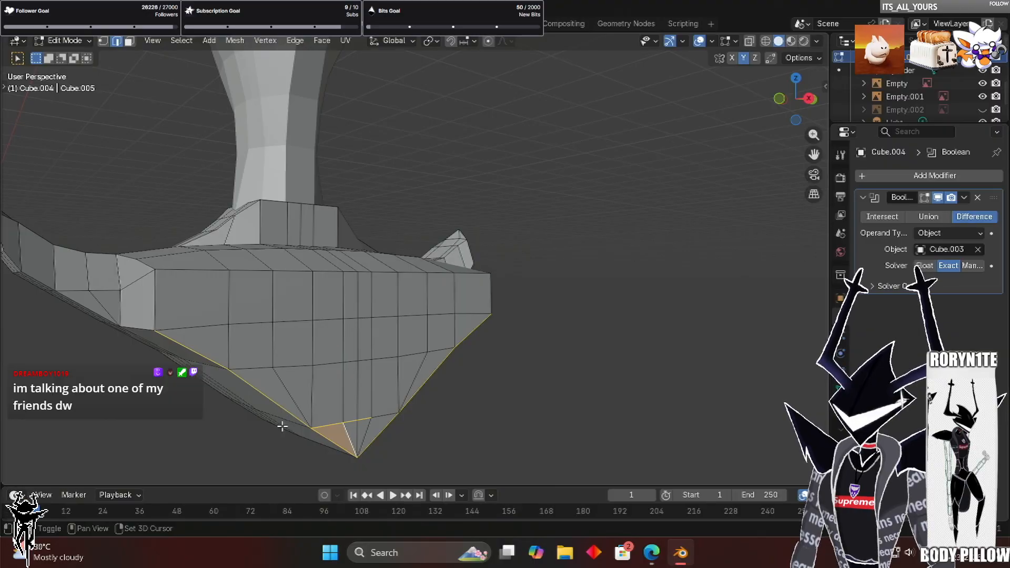
key("f")
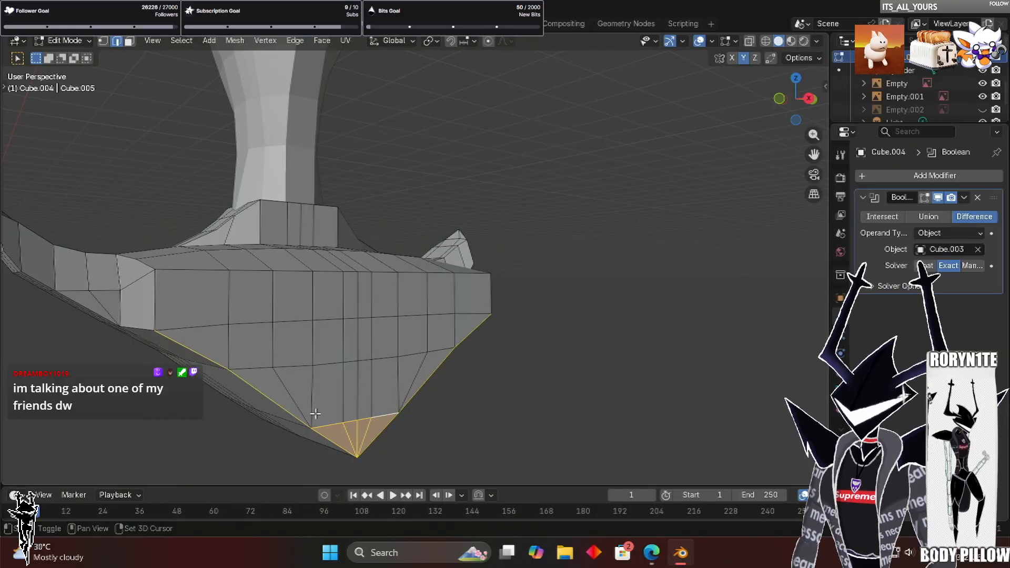
middle_click_drag(315, 414, 349, 410)
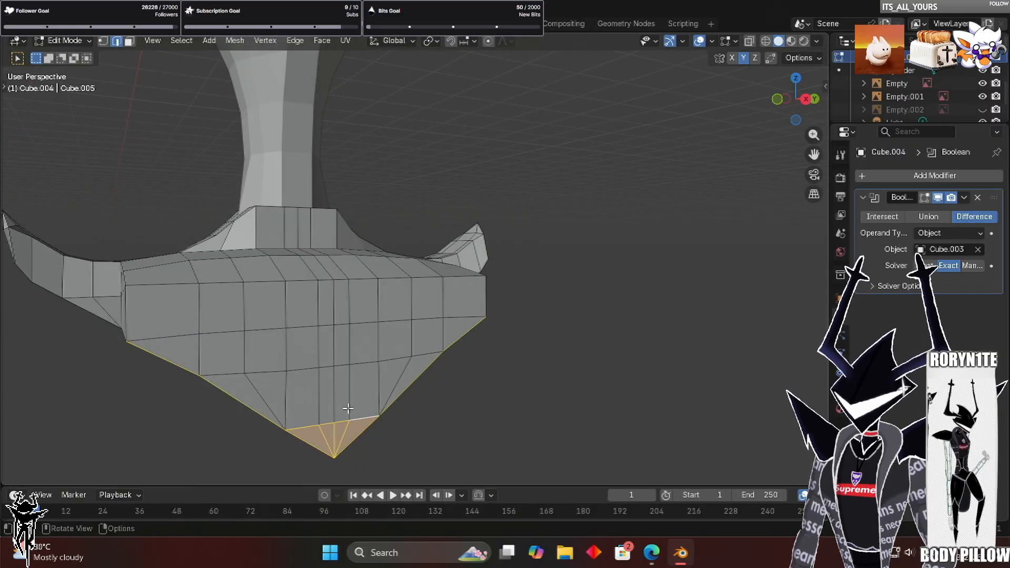
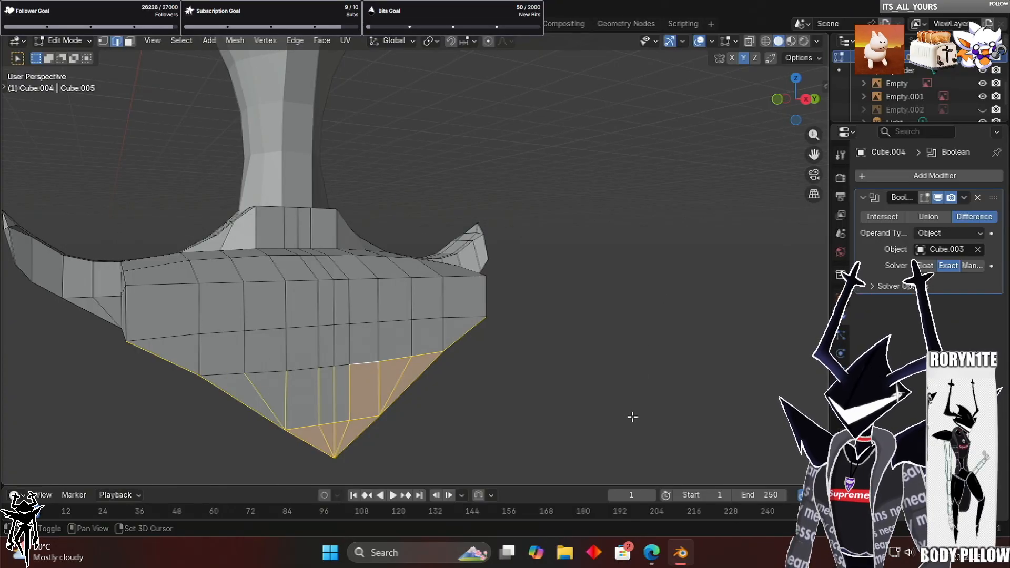
key("ctrl+shift+z")
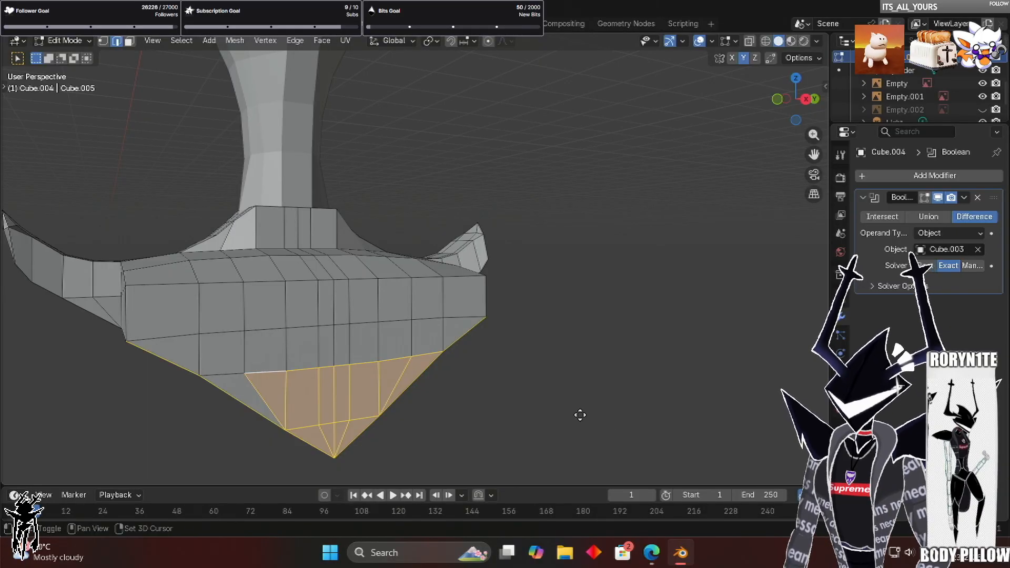
key("ctrl+shift+z")
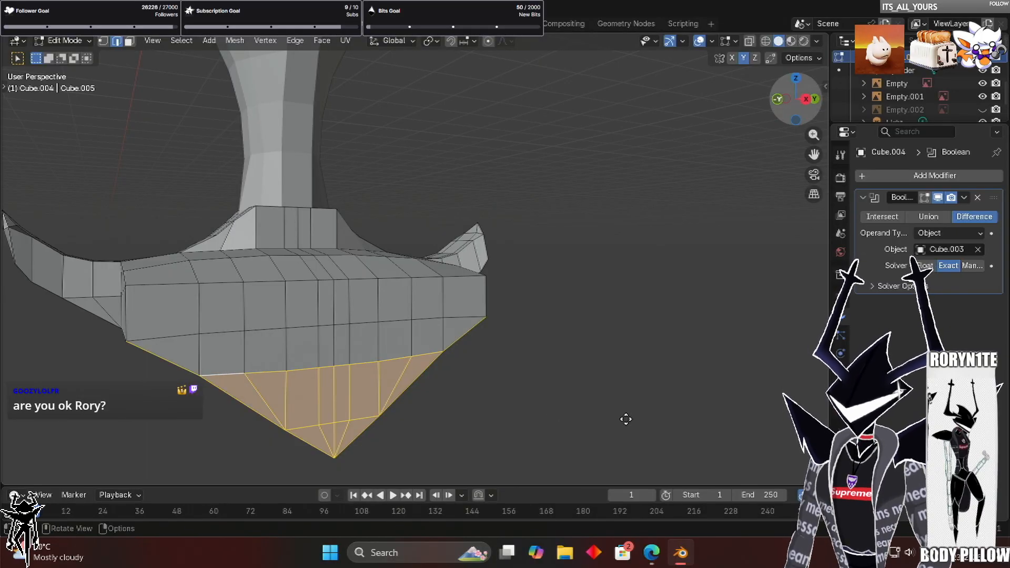
key("KP_1")
key("g")
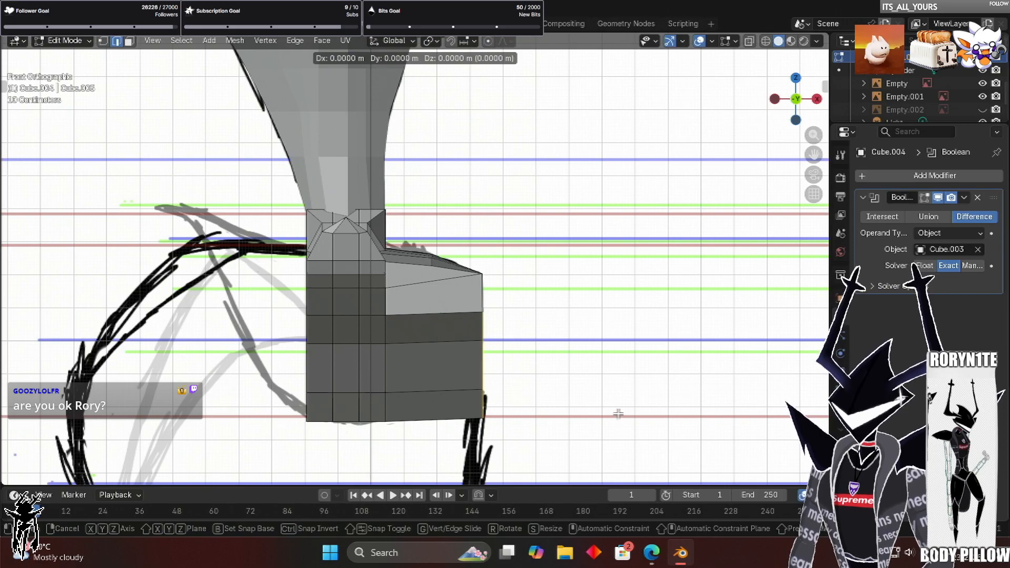
key("x")
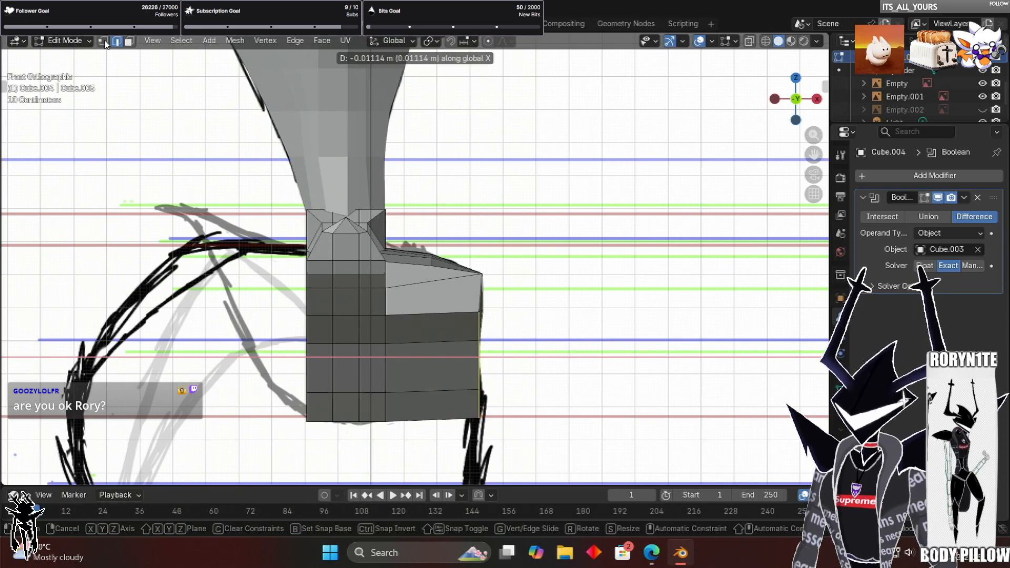
left_click(426, 238)
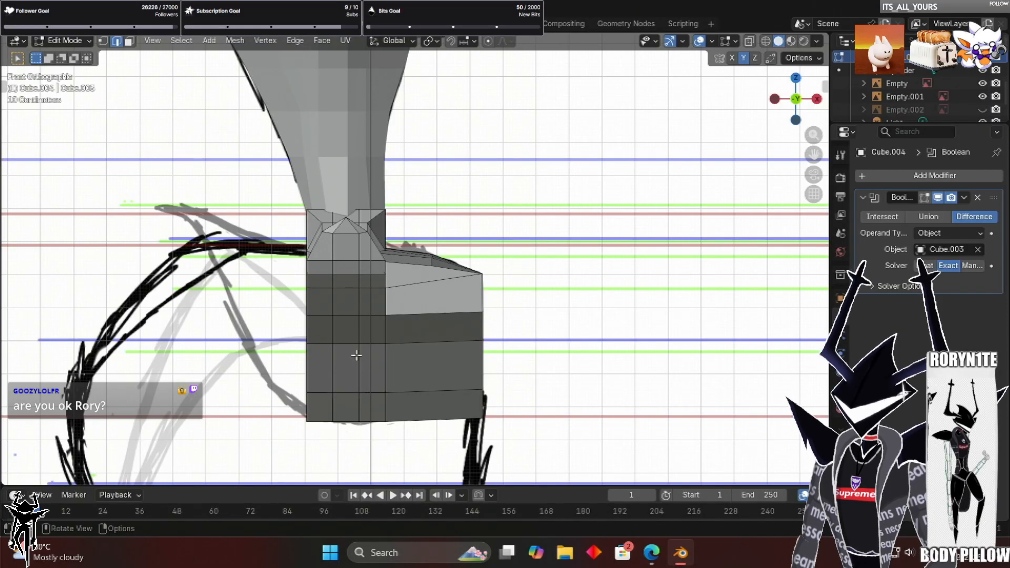
Select the vertices around the hip block's lower outer corner and try moving them about 0.042 m inward along X in the front view
middle_click_drag(388, 349, 395, 333)
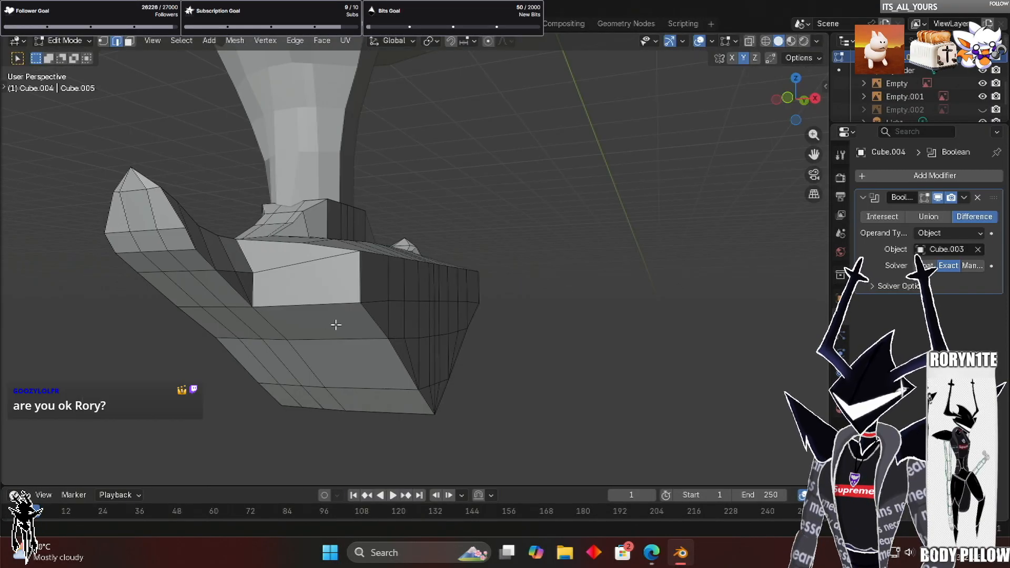
key("1")
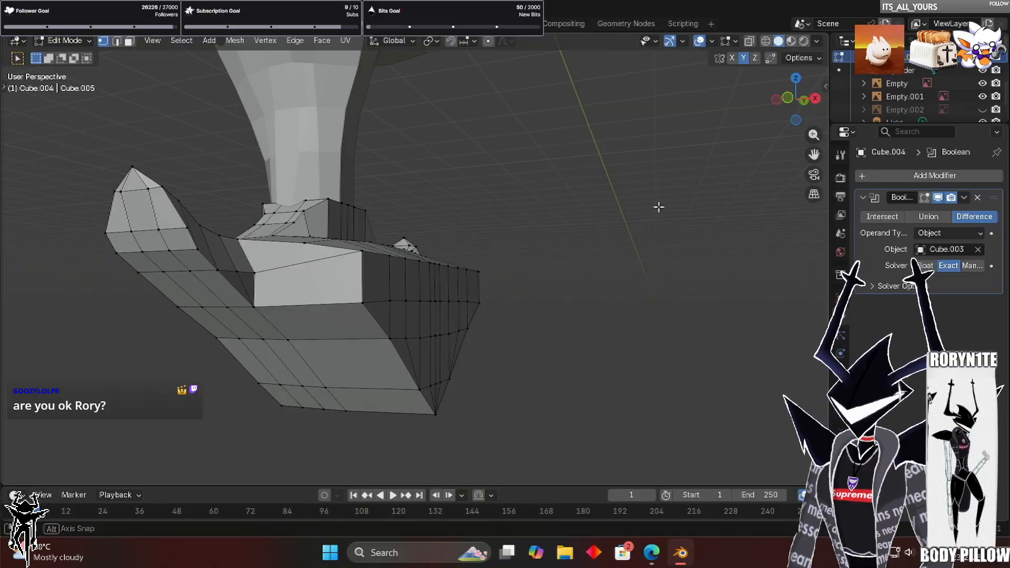
left_click_drag(806, 117, 794, 105)
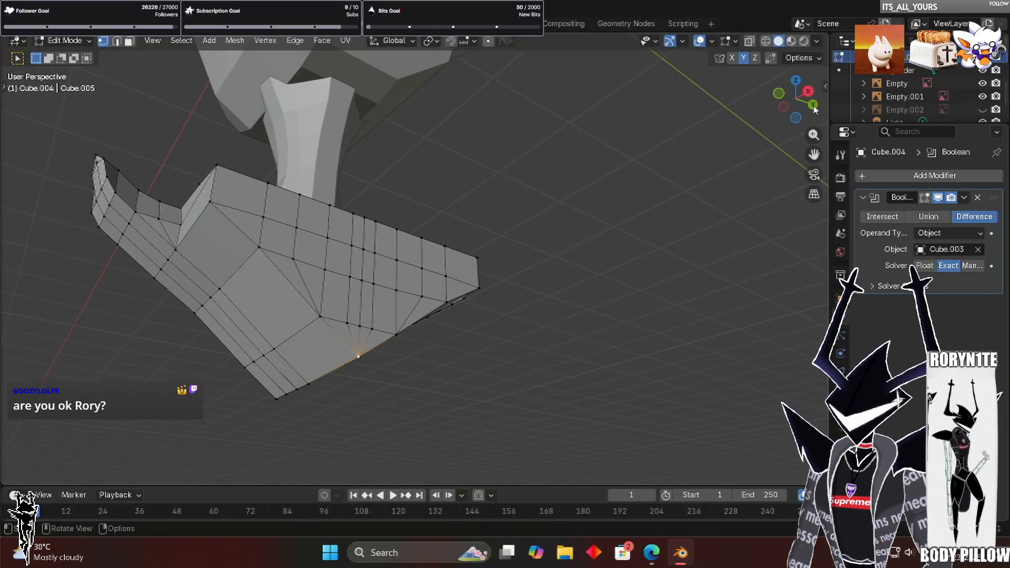
left_click(396, 334, "shift")
left_click(320, 317, "shift")
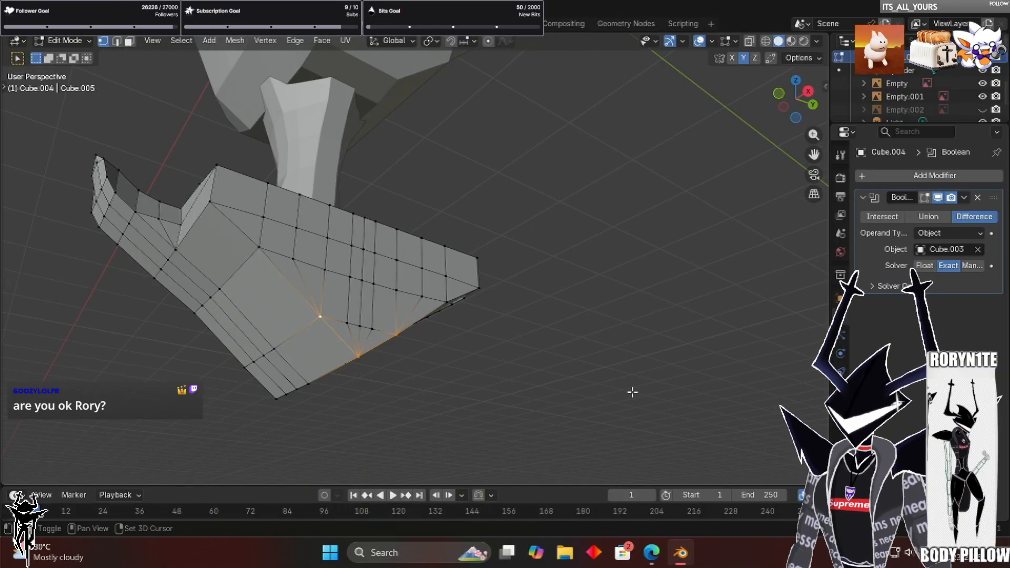
key("j")
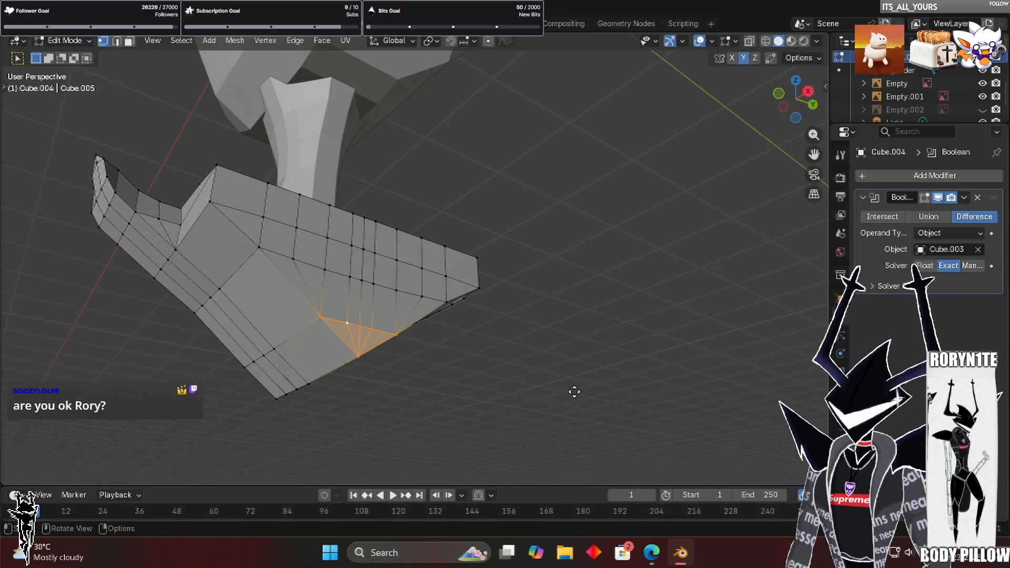
key("ctrl+KP_1")
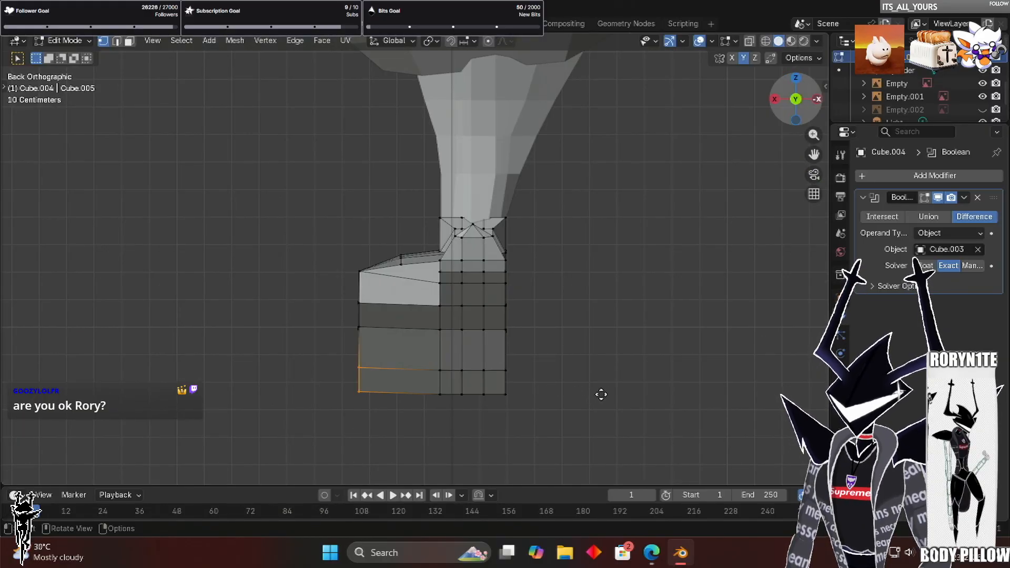
key("KP_1")
key("g")
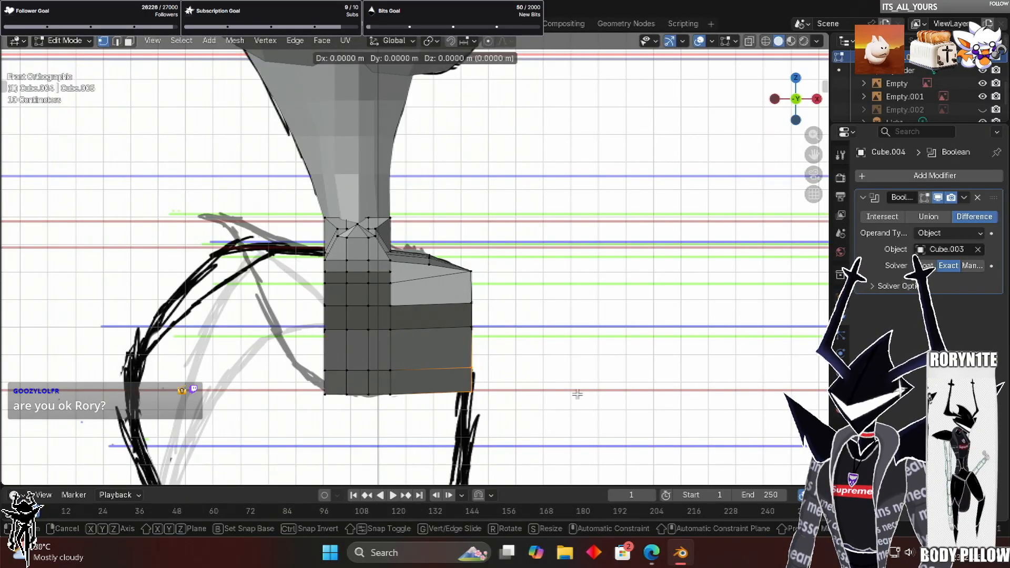
key("x")
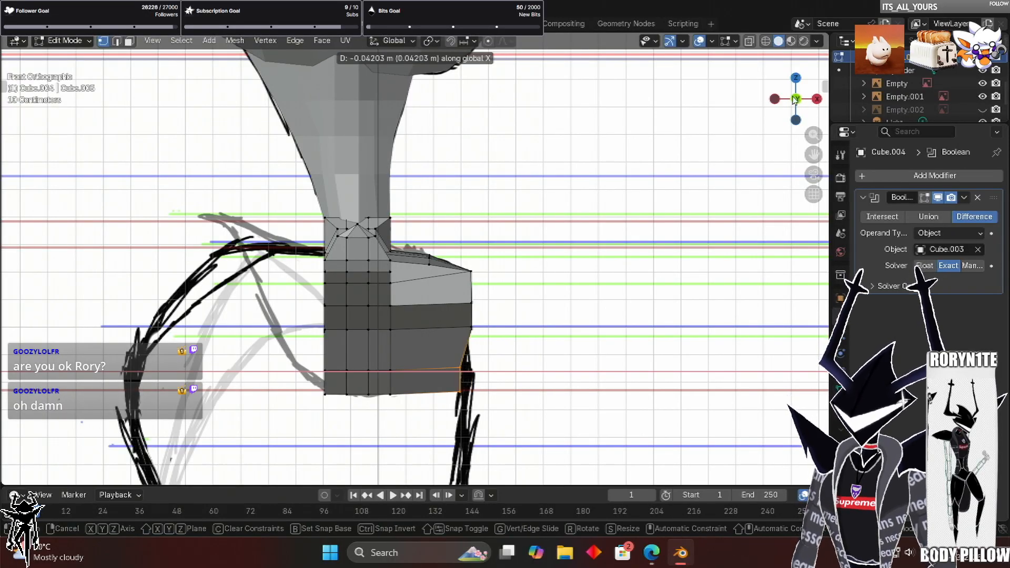
key("Escape")
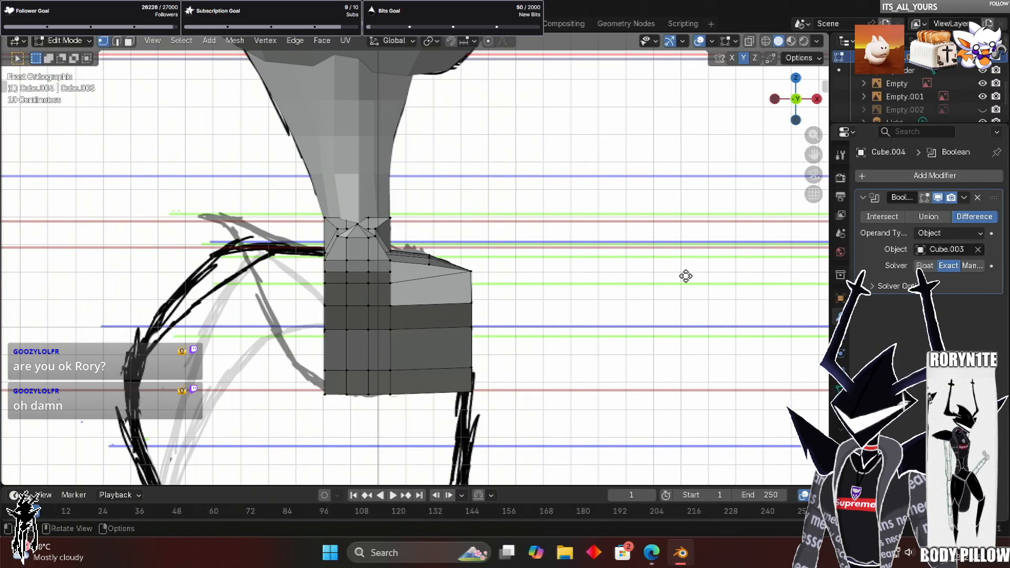
From the front view, move the bottom tip vertex of the hip block's outer side inward along X so the underside tapers toward the sketch
middle_click_drag(656, 280, 605, 282)
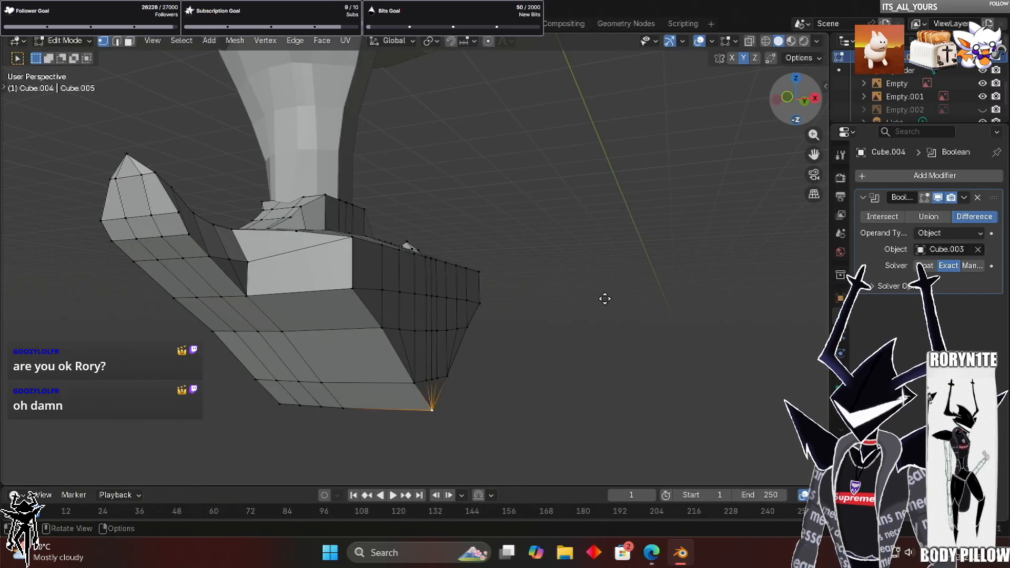
key("KP_1")
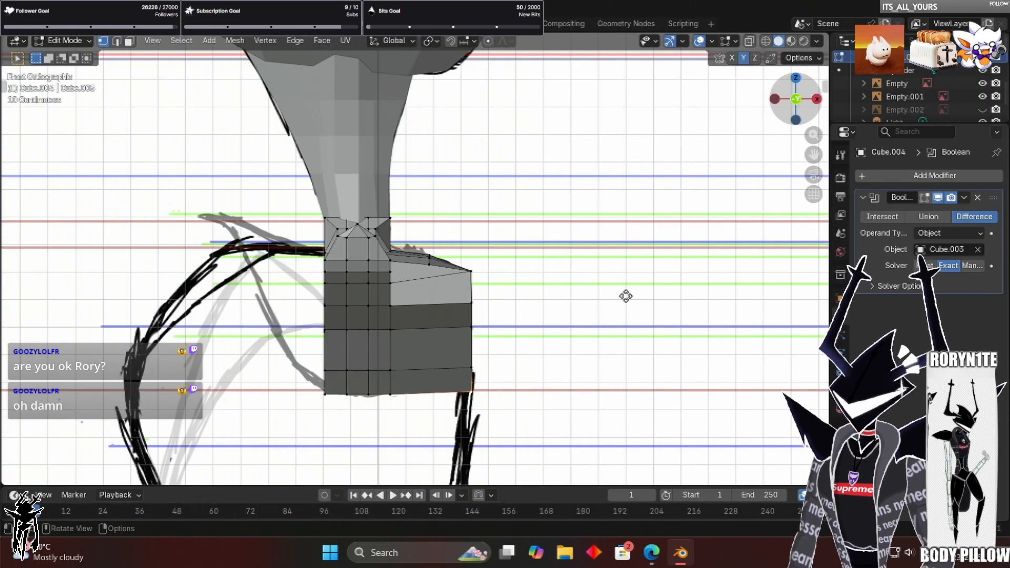
key("g")
key("x")
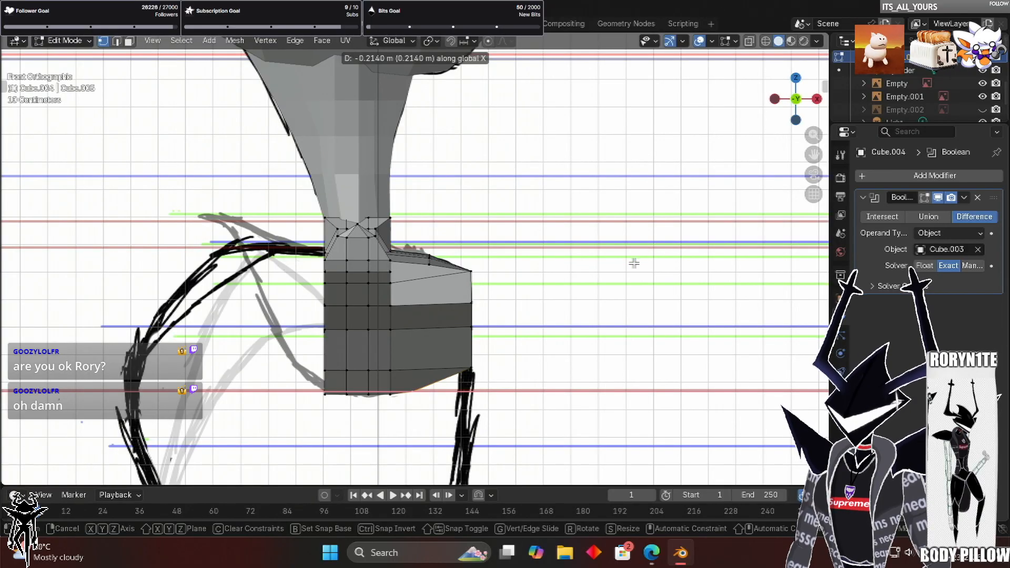
left_click(529, 349)
Select the row of vertices just above the outer side's bottom tip and move it inward along X to follow the sketch in front view
middle_click_drag(529, 350, 426, 392)
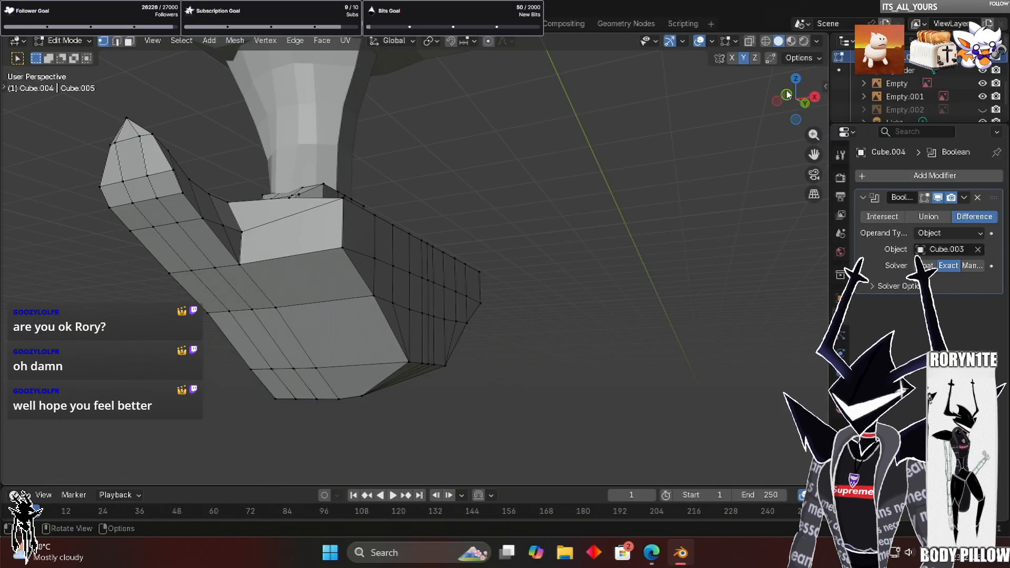
scroll(441, 387, "up", 1)
left_click(406, 393)
left_click(424, 394, "shift")
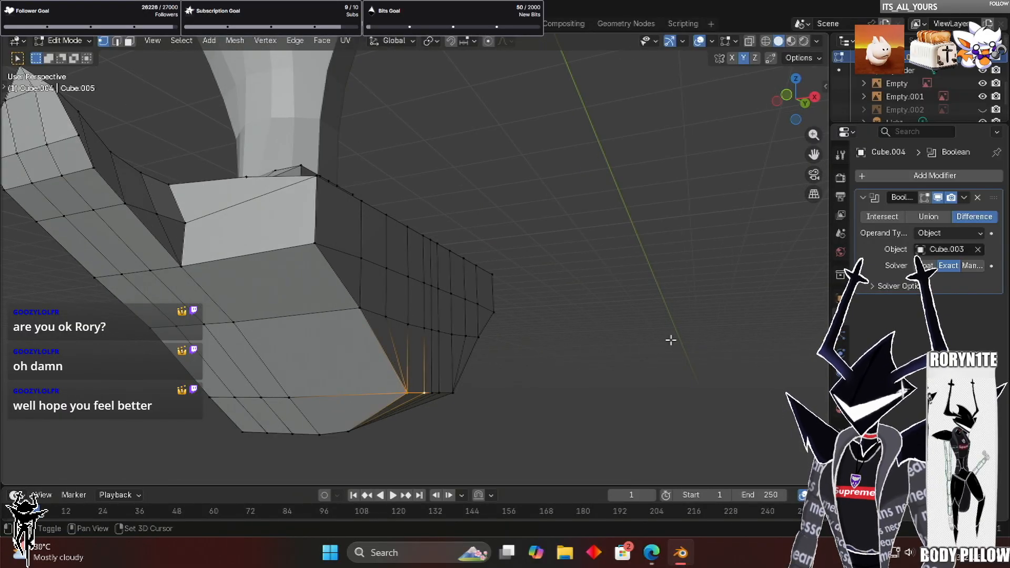
key("g")
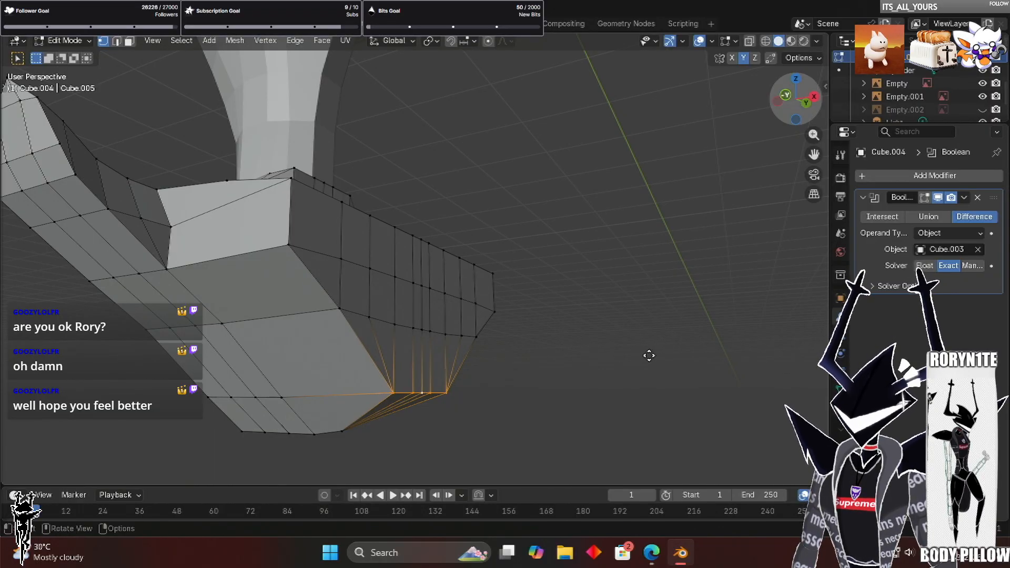
key("KP_1")
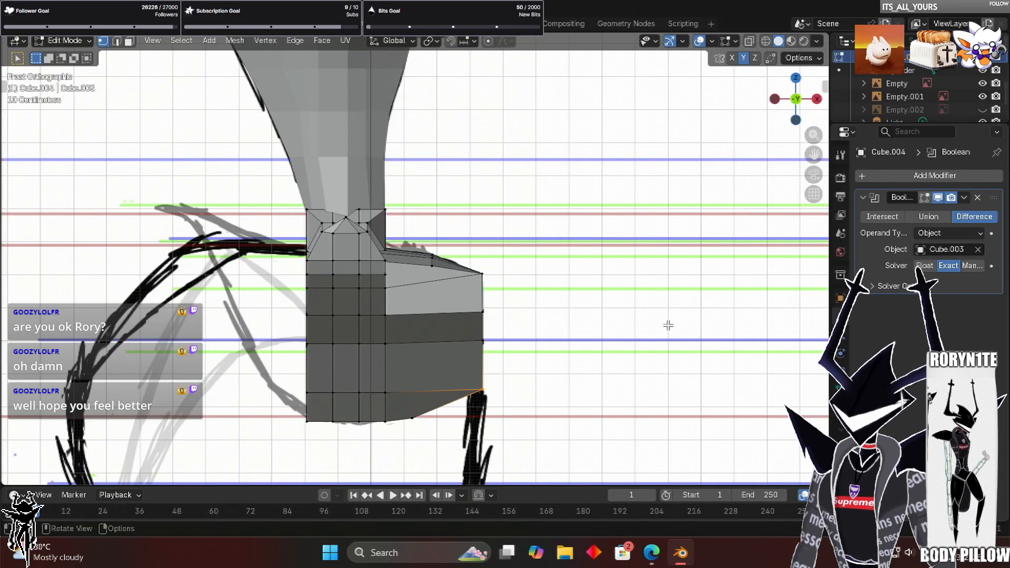
key("g")
key("x")
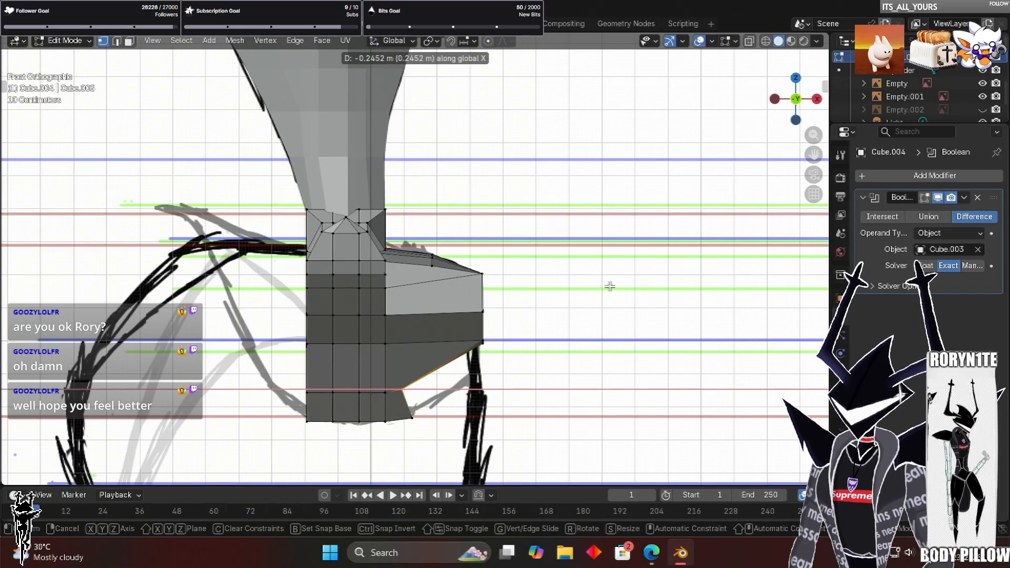
left_click(681, 314)
Examine the hip block's tapered lower outer side from the front, side and below
middle_click_drag(680, 314, 717, 347)
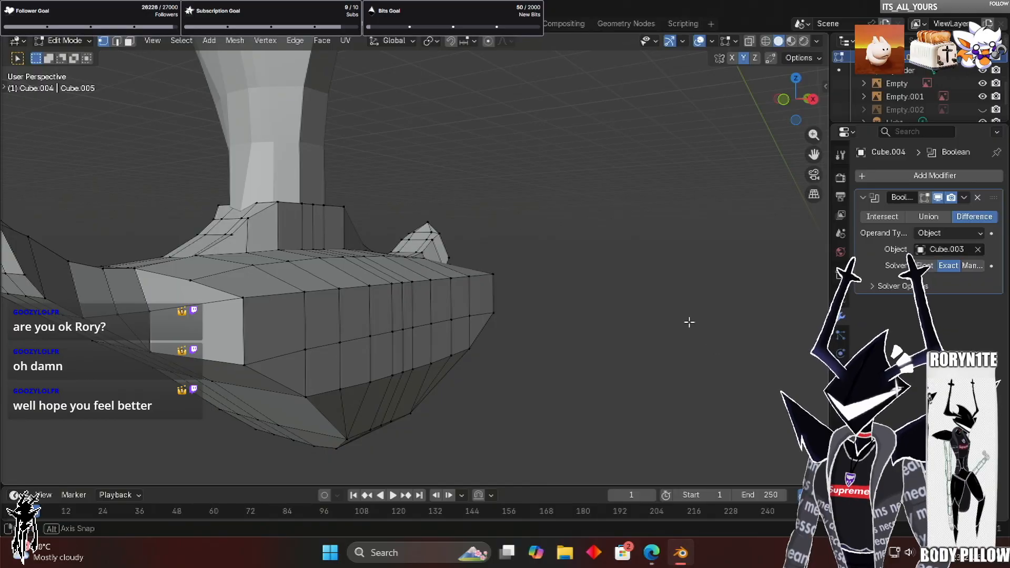
middle_click_drag(607, 393, 564, 388)
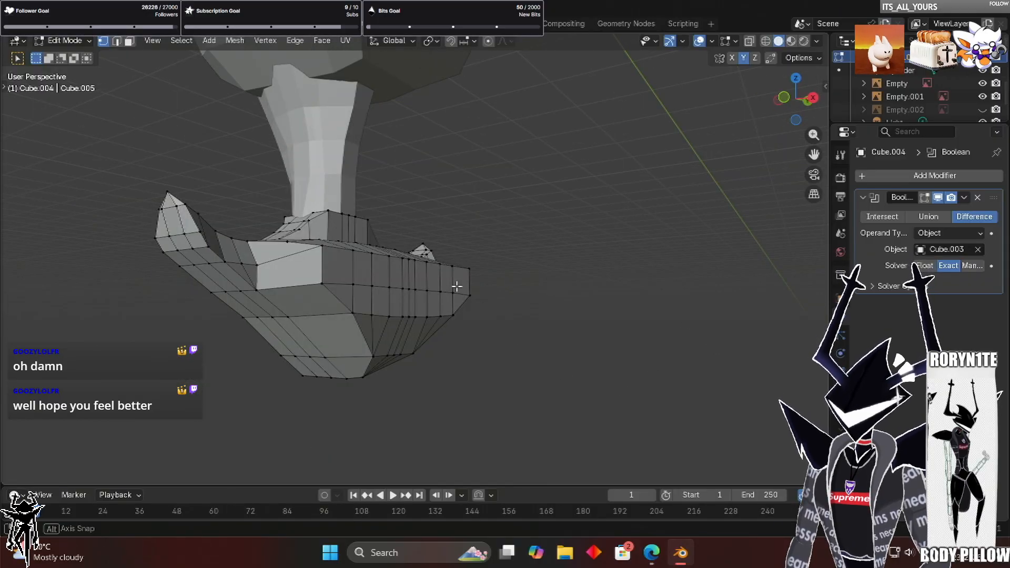
middle_click_drag(499, 277, 516, 270)
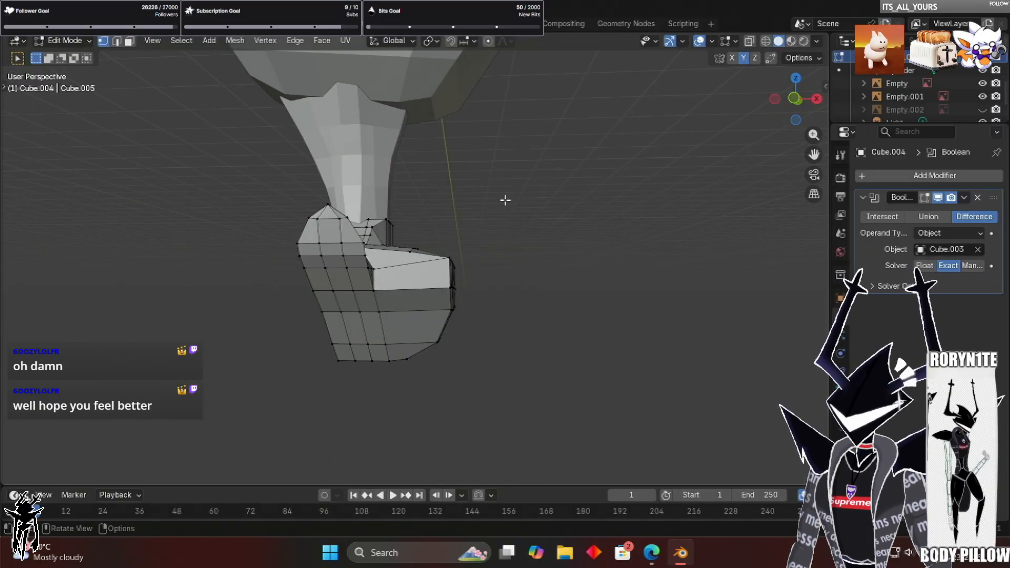
middle_click_drag(505, 199, 505, 198)
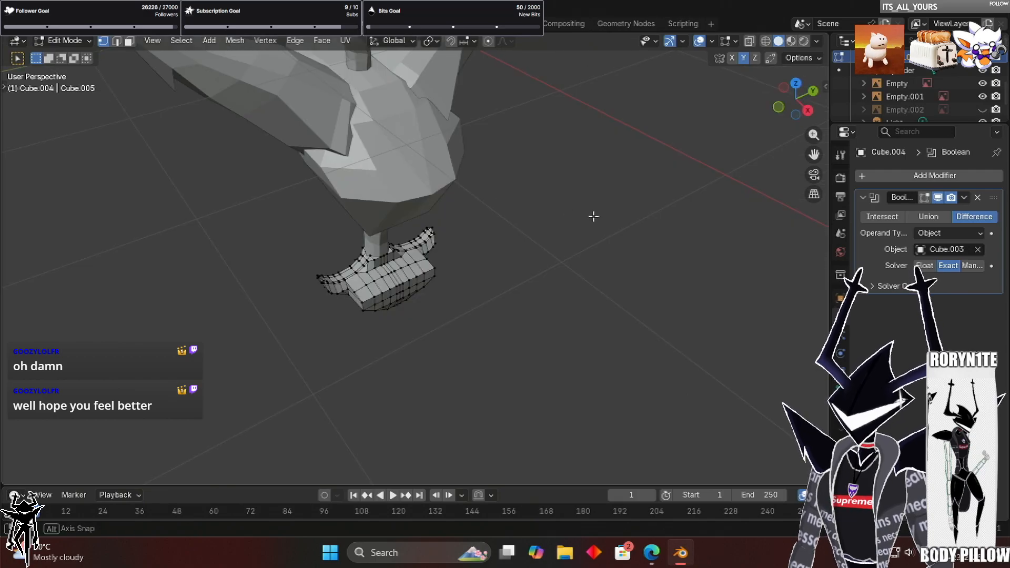
middle_click_drag(584, 237, 436, 339)
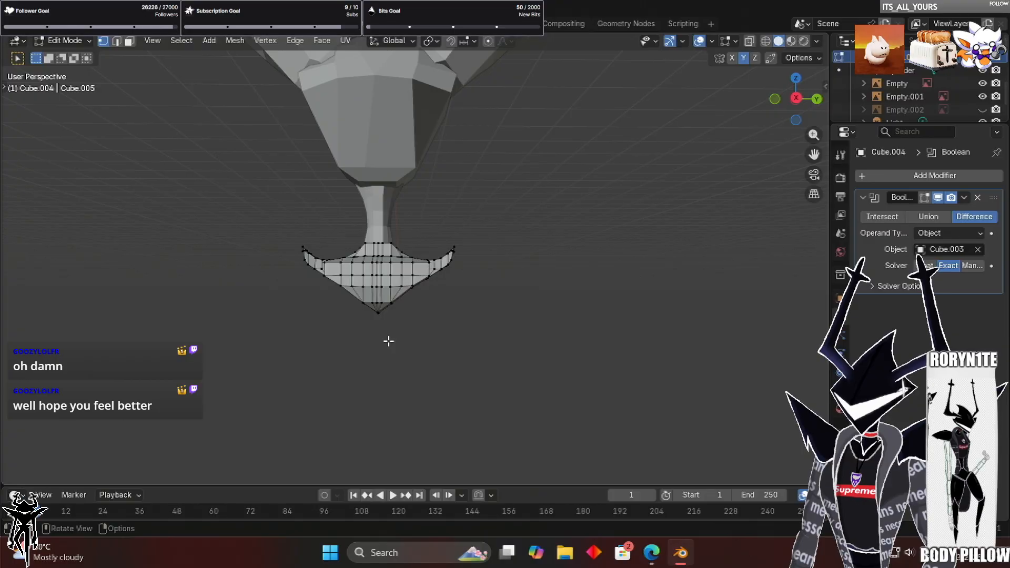
middle_click_drag(354, 338, 303, 335)
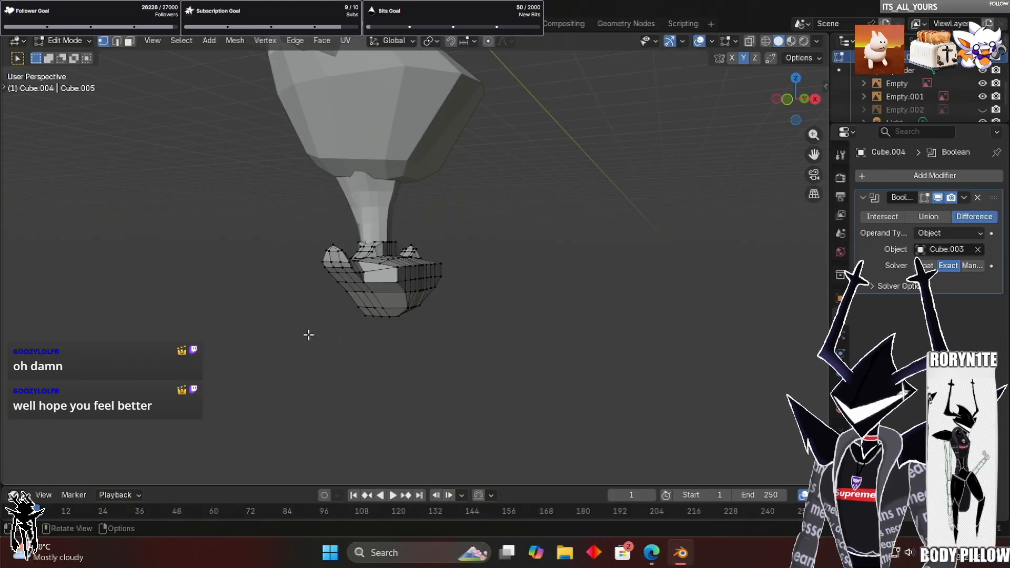
scroll(308, 335, "up", 6)
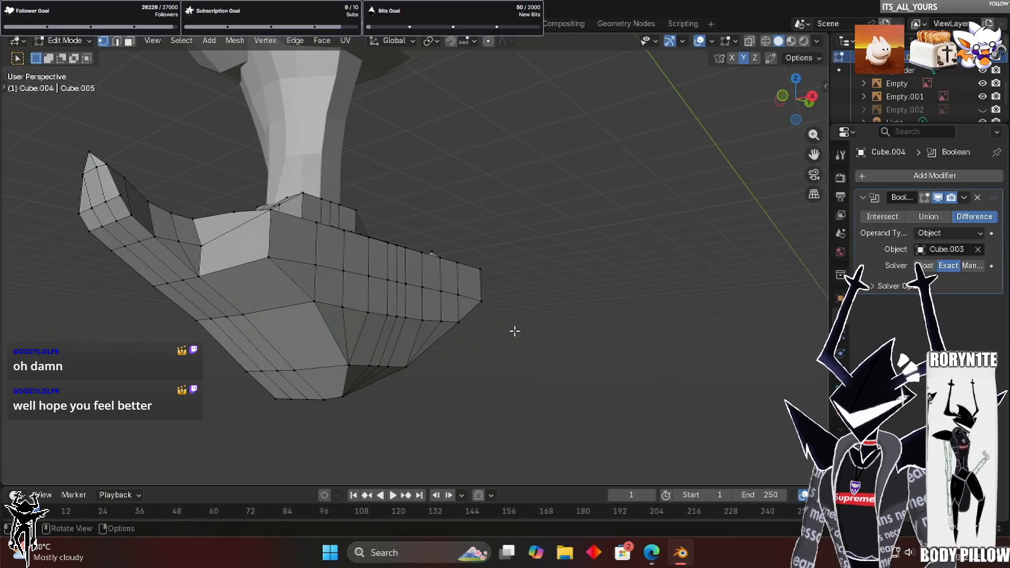
Add one centred loop cut across the sloped lower faces on both the front and back of the hip block
key("ctrl+r")
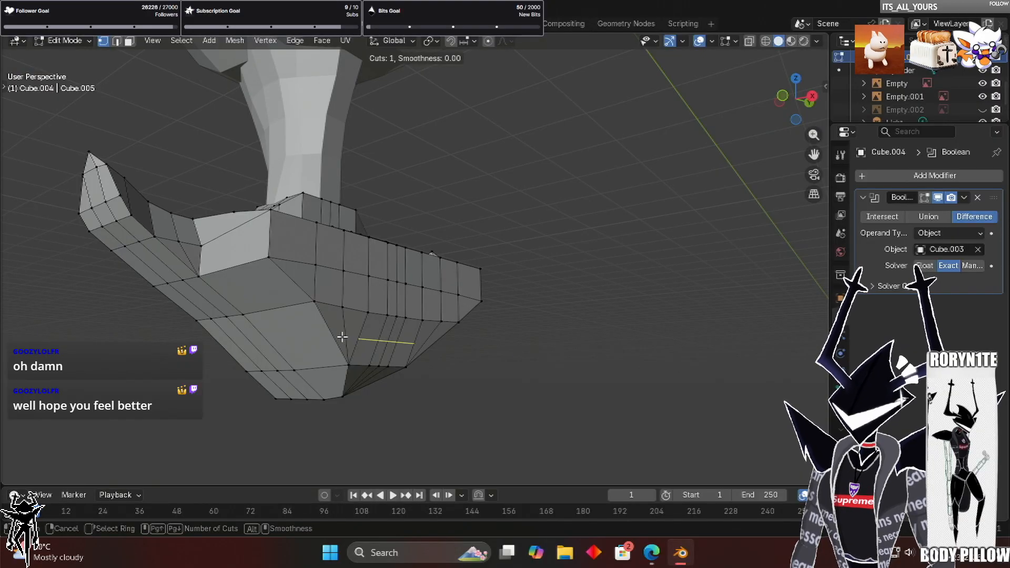
left_click(346, 392)
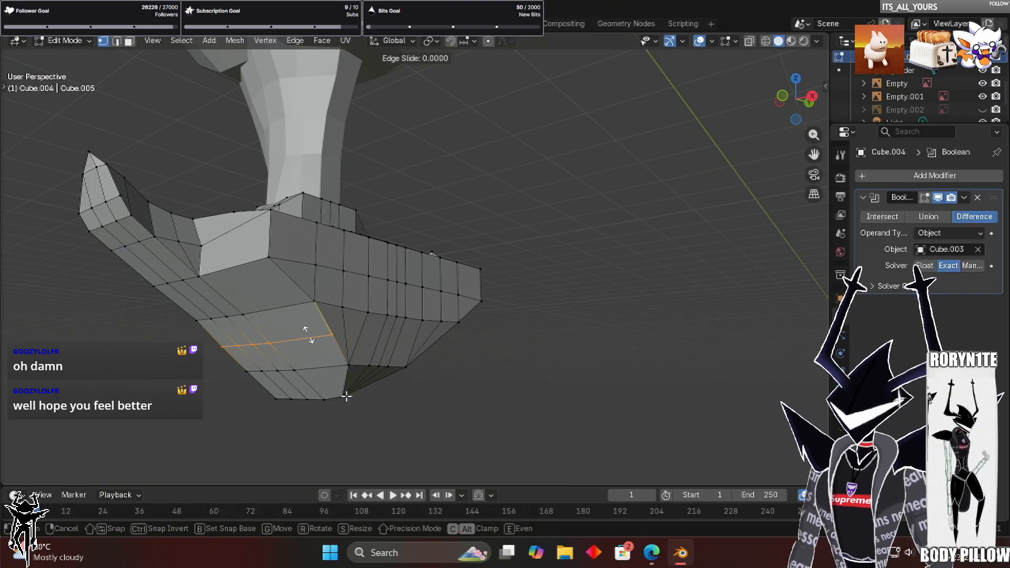
right_click(642, 392)
middle_click_drag(643, 392, 712, 371)
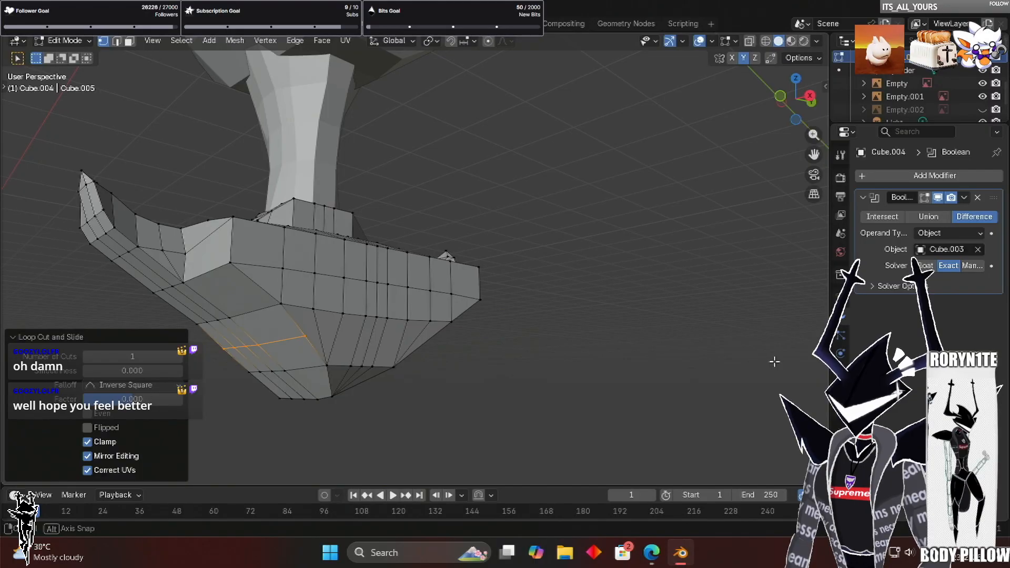
middle_click_drag(775, 362, 337, 309)
key("ctrl+r")
left_click(354, 308)
right_click(354, 309)
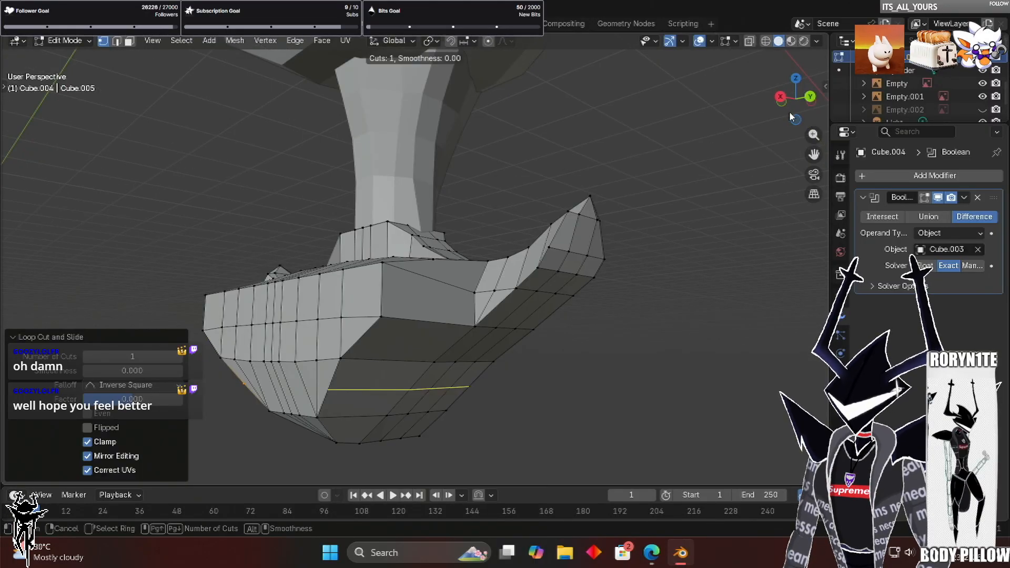
left_click(776, 106)
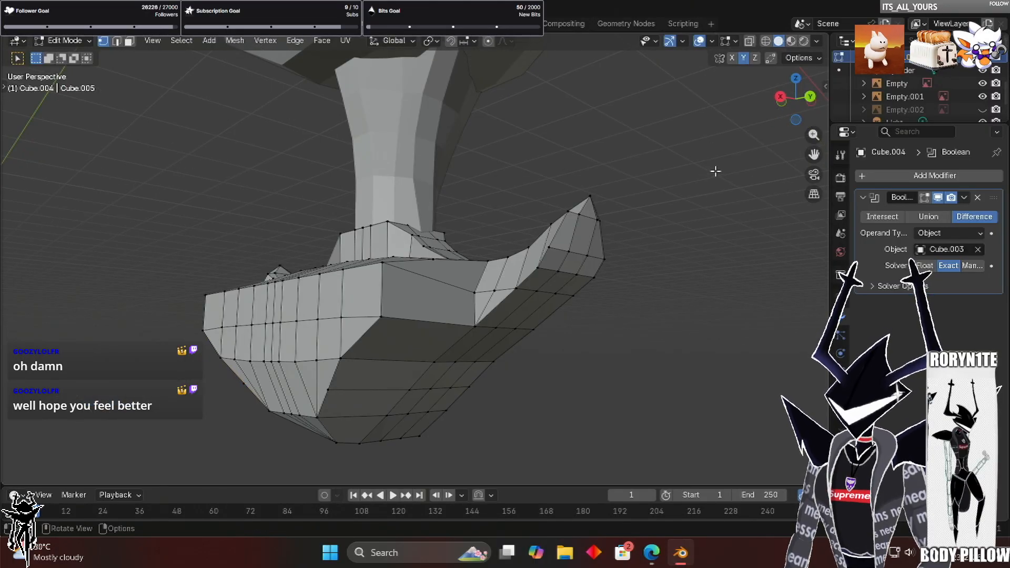
Add one centred loop cut across the tapered lower faces of the hip block's outer side
middle_click_drag(671, 181, 526, 175)
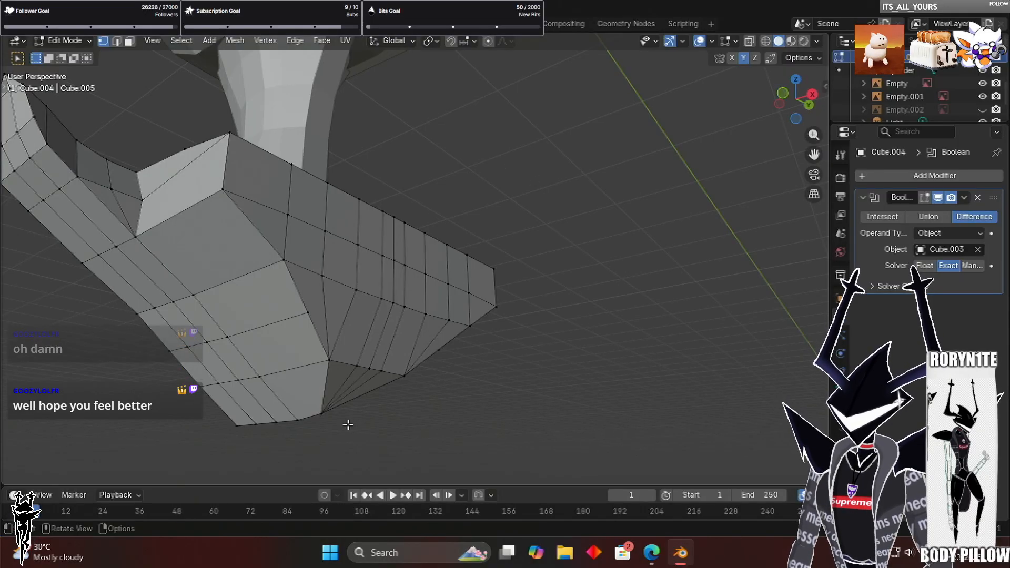
key("ctrl+z")
key("KP_5")
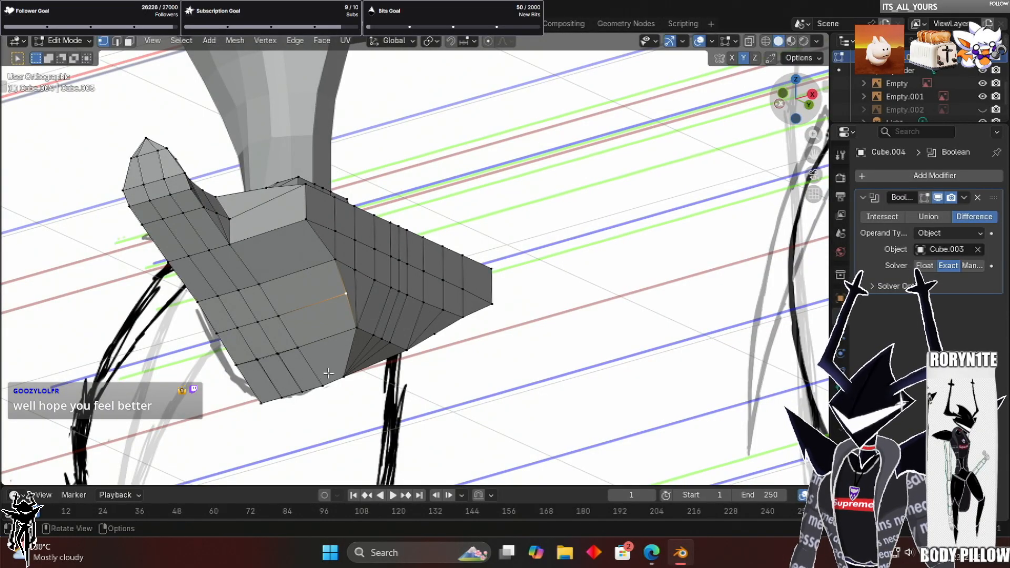
middle_click_drag(322, 377, 352, 377)
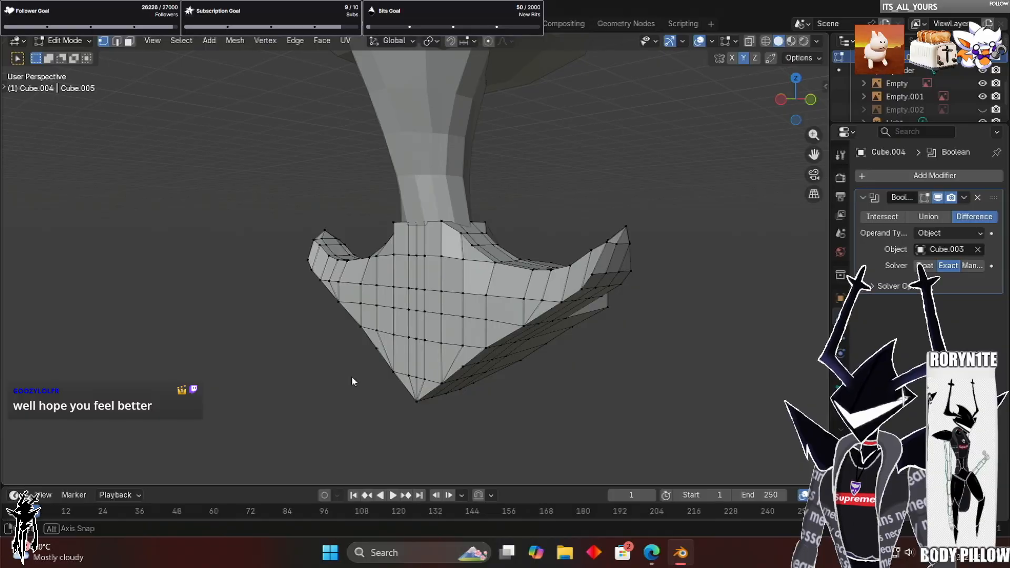
middle_click_drag(574, 368, 578, 370)
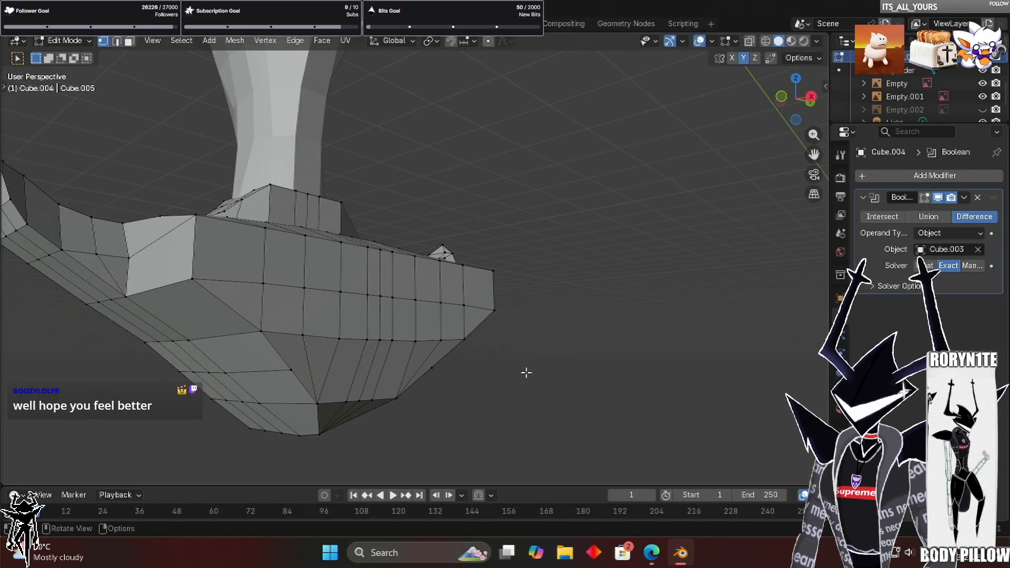
key("ctrl+r")
left_click(510, 363)
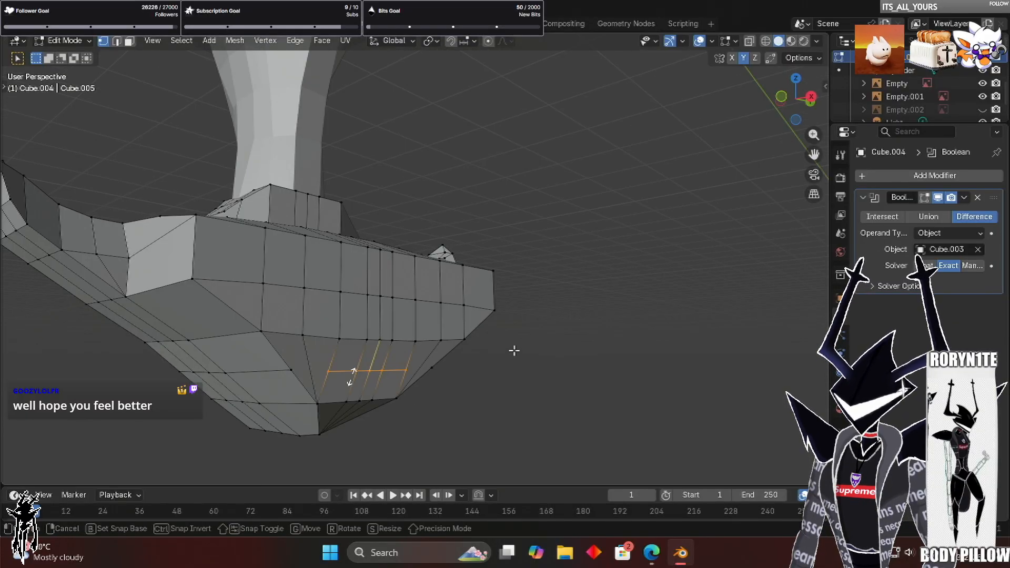
left_click(515, 340)
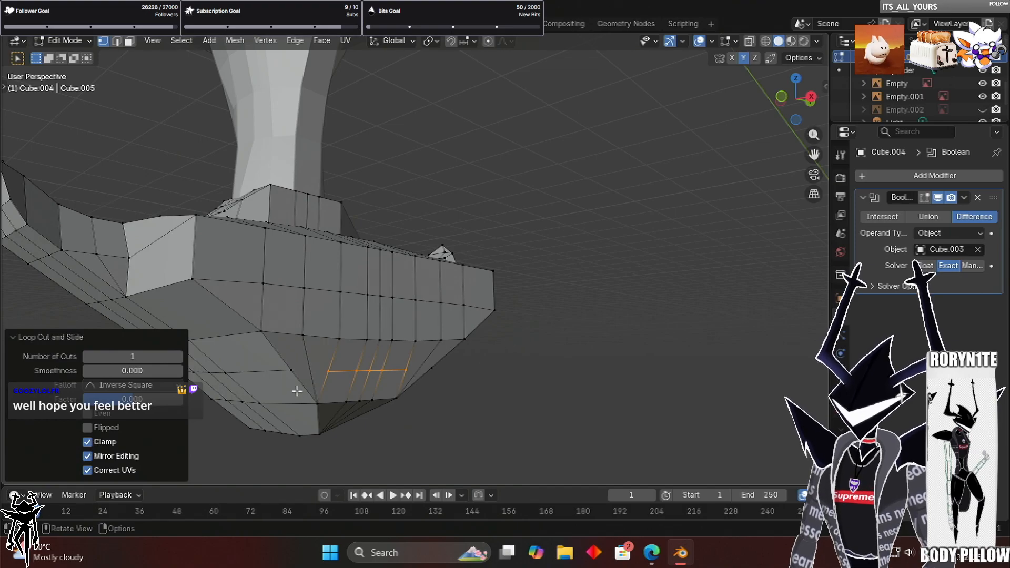
Undo the last loop cut across the tapered lower faces of the hip block's outer side
middle_click_drag(295, 390, 308, 393)
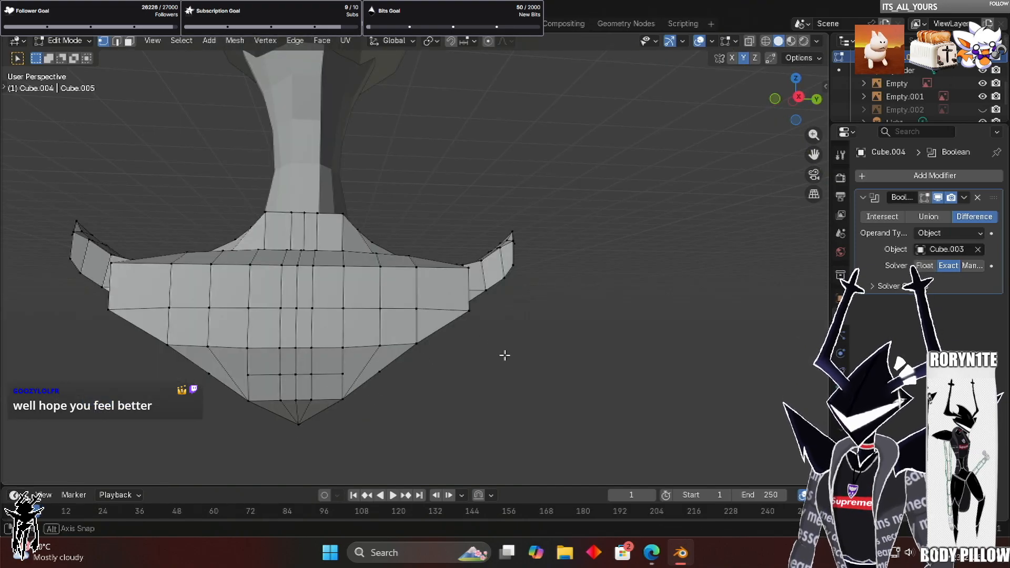
middle_click_drag(514, 361, 788, 97)
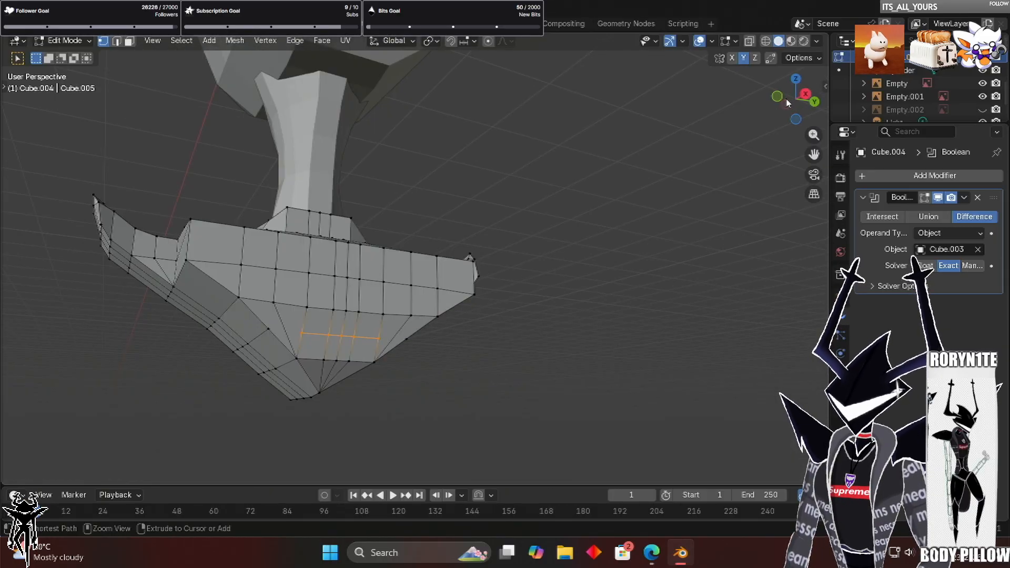
left_click(623, 155)
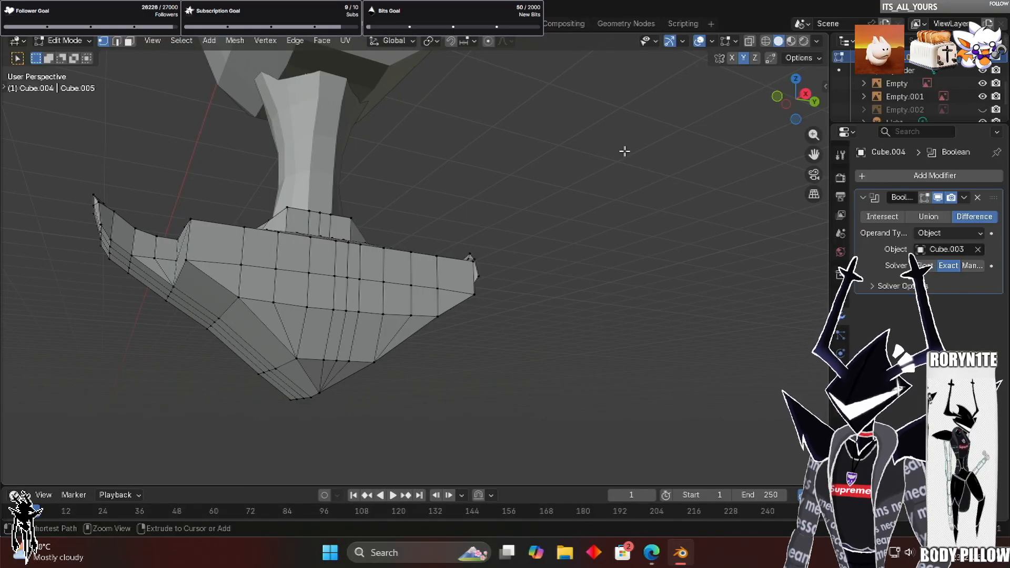
Move the vertical corner vertices at the hip block's front and back outer ends inward along X by about 0.09 m
middle_click_drag(569, 155, 523, 225)
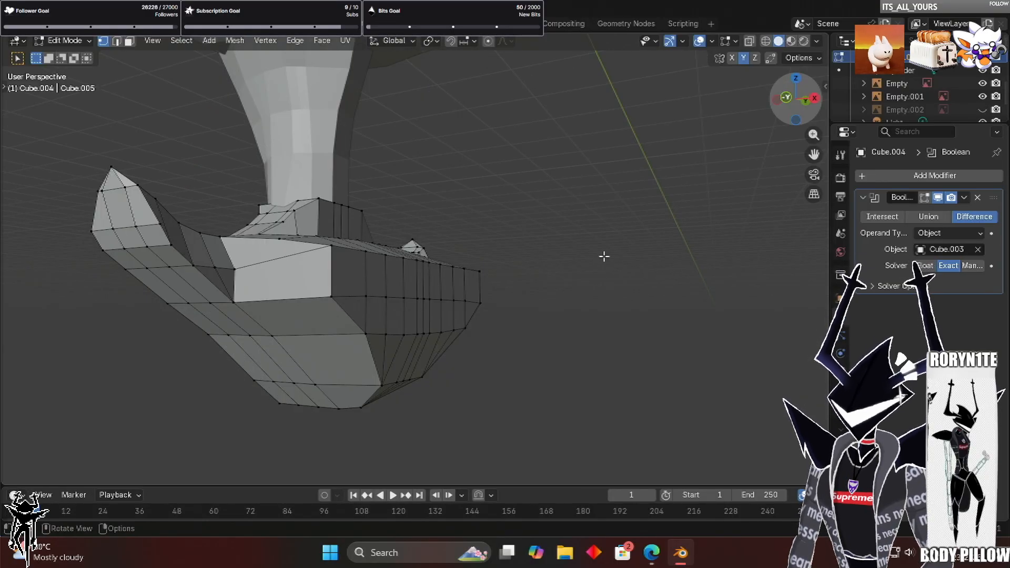
key("KP_1")
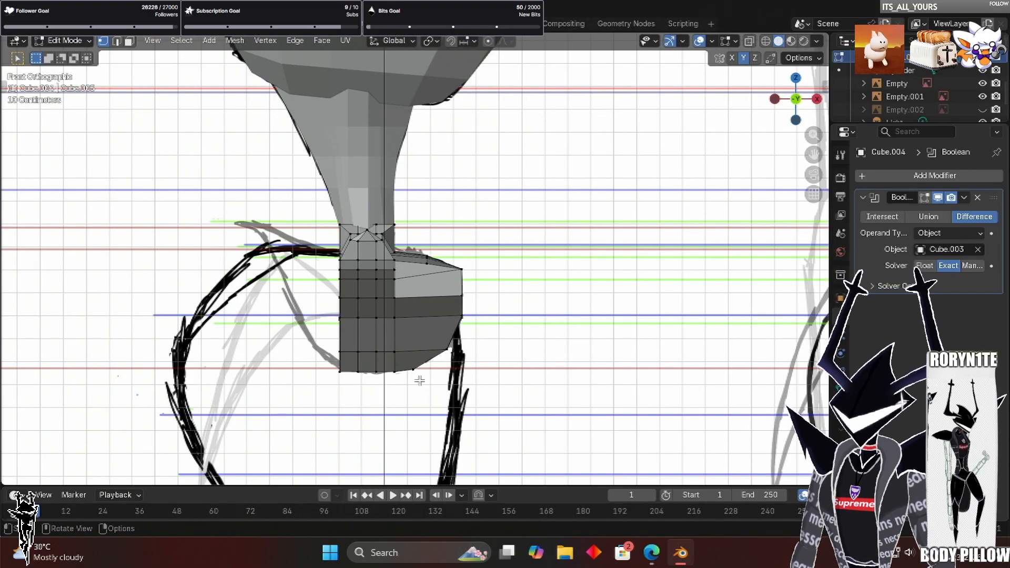
scroll(416, 380, "down", 3)
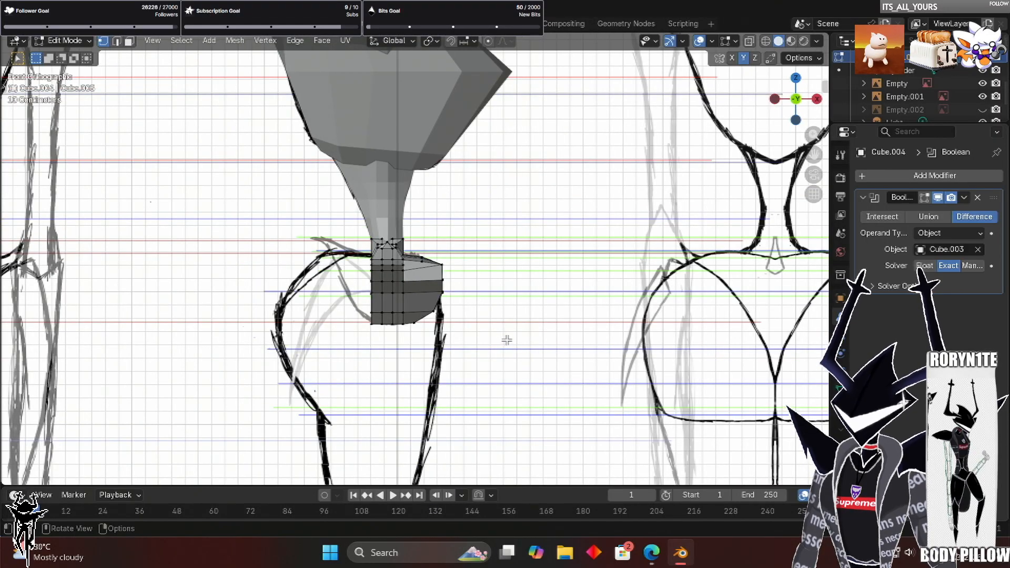
middle_click_drag(210, 218, 442, 412)
middle_click_drag(503, 322, 410, 284)
middle_click_drag(485, 288, 617, 279)
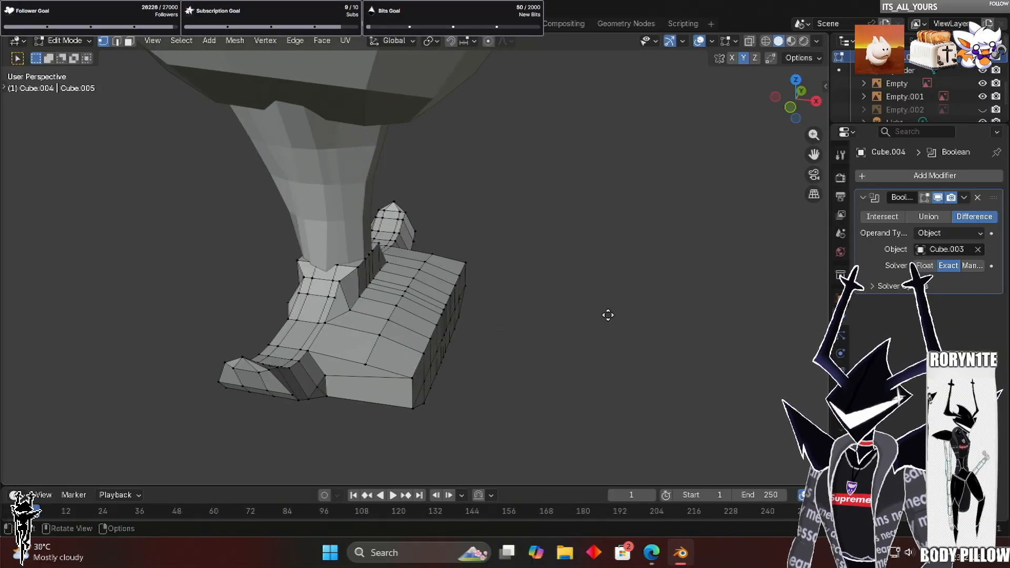
middle_click_drag(604, 317, 544, 325)
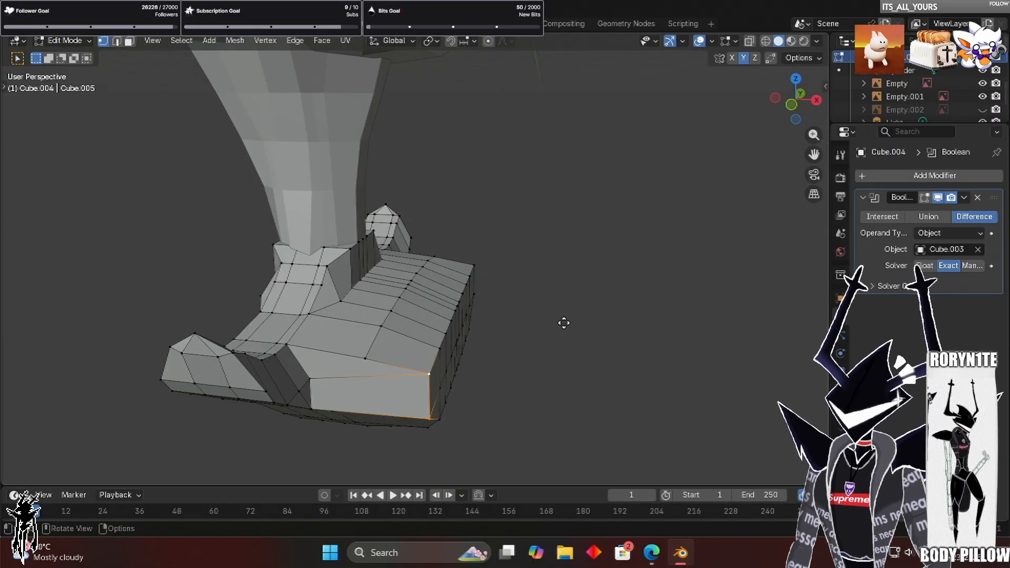
key("g")
key("x")
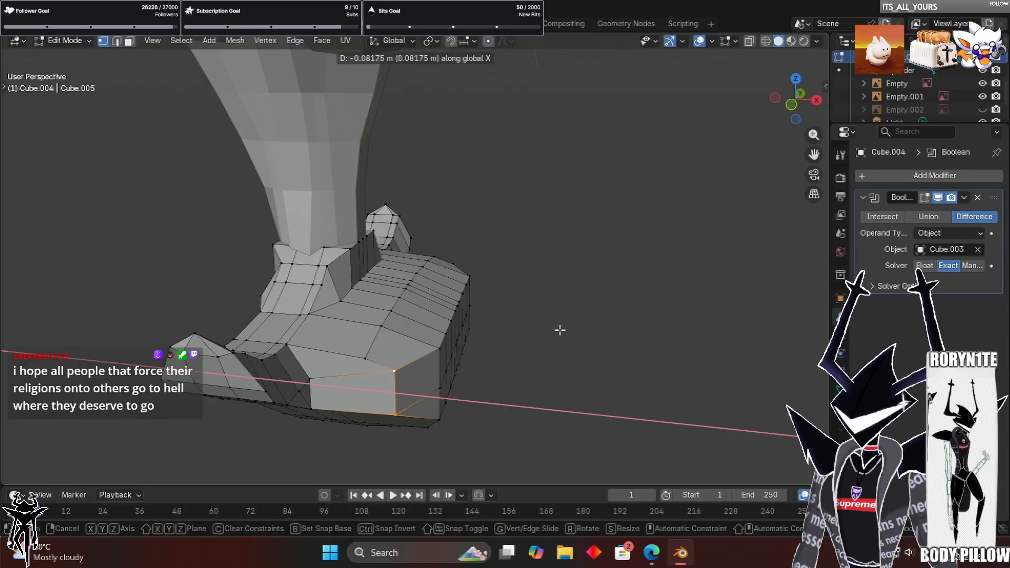
left_click(529, 319)
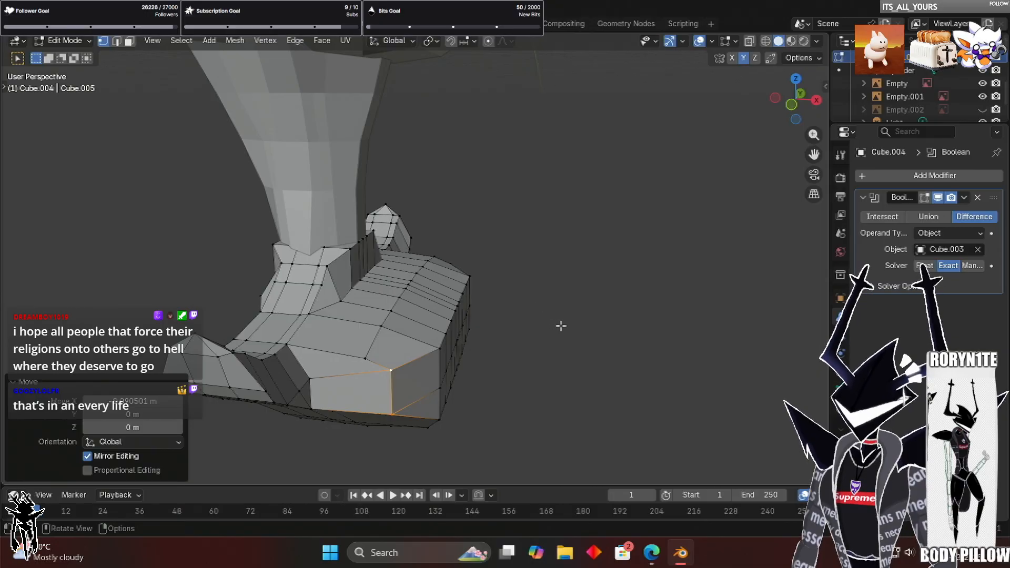
Select the vertex column next to the hip block's outer corner and move it inward along X by about 0.031 m
key("ctrl+z")
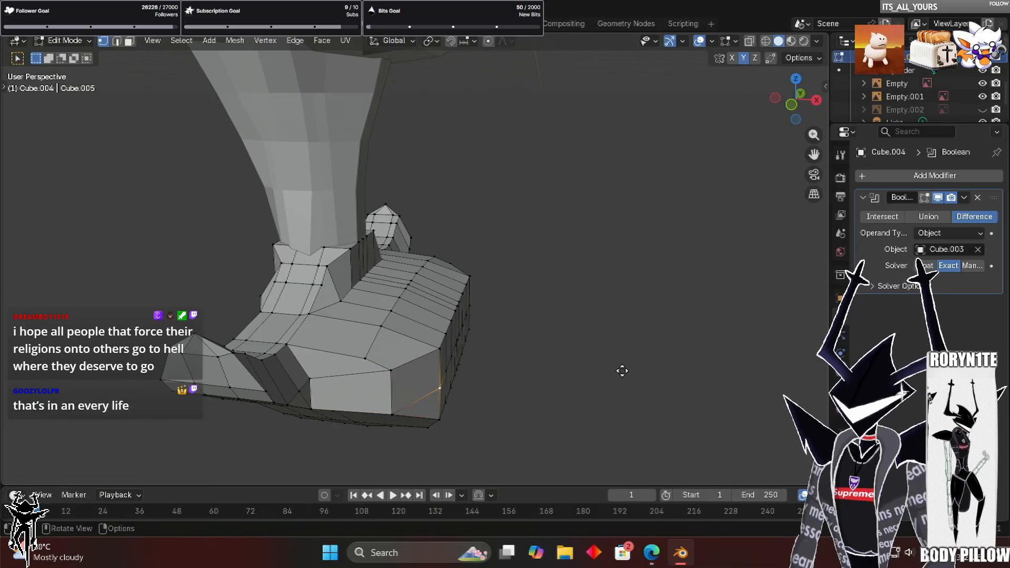
middle_click_drag(620, 373, 609, 312)
key("g")
key("x")
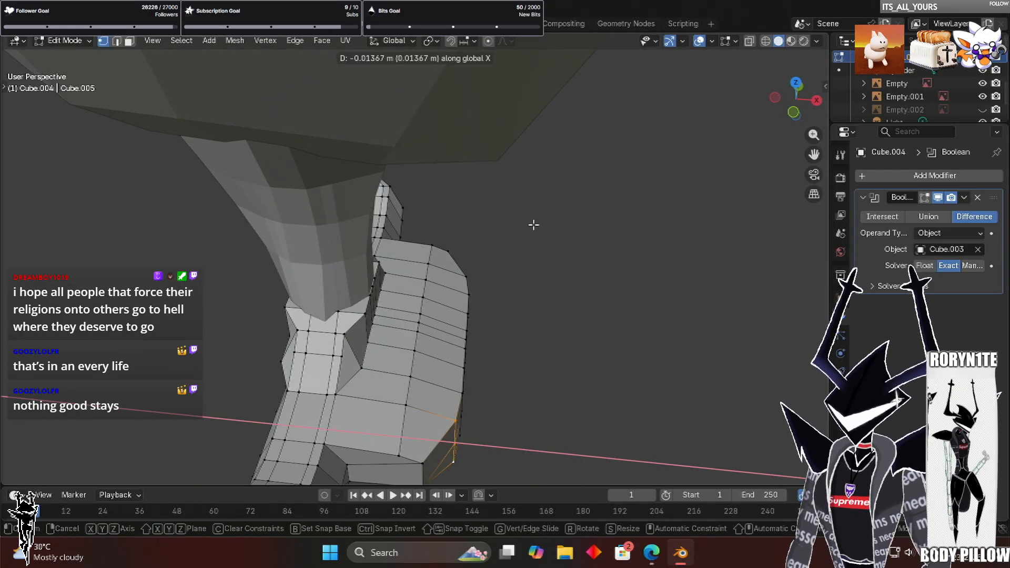
left_click(594, 232)
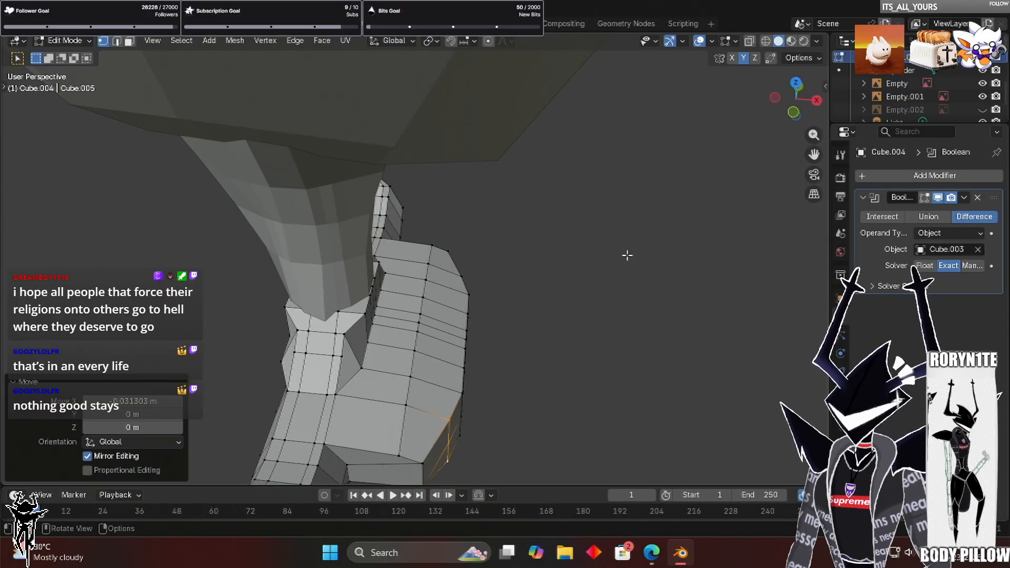
Examine the rounded corners of the hip block's outer side from below, above and the side
middle_click_drag(628, 259, 526, 283)
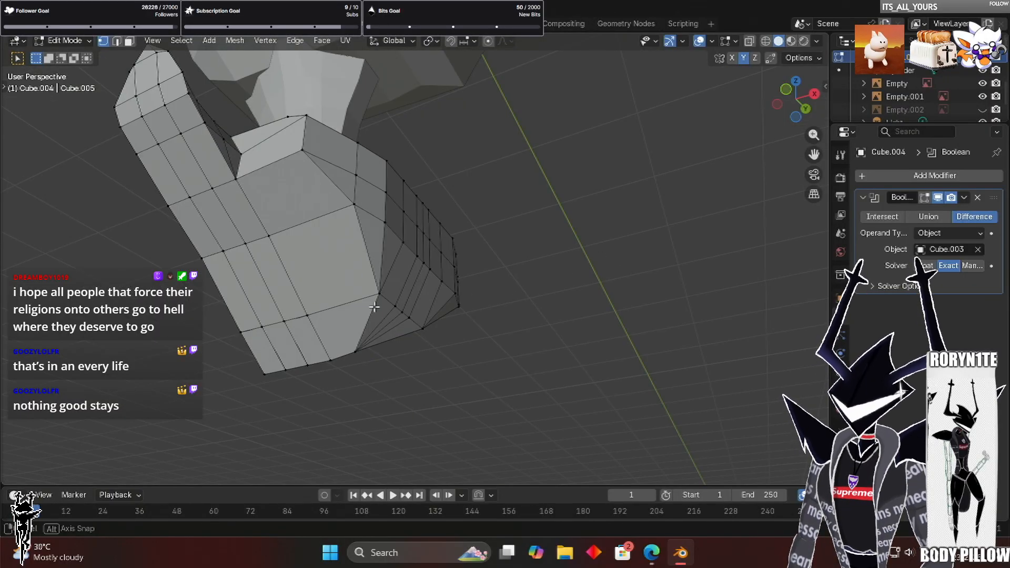
middle_click_drag(234, 347, 459, 265)
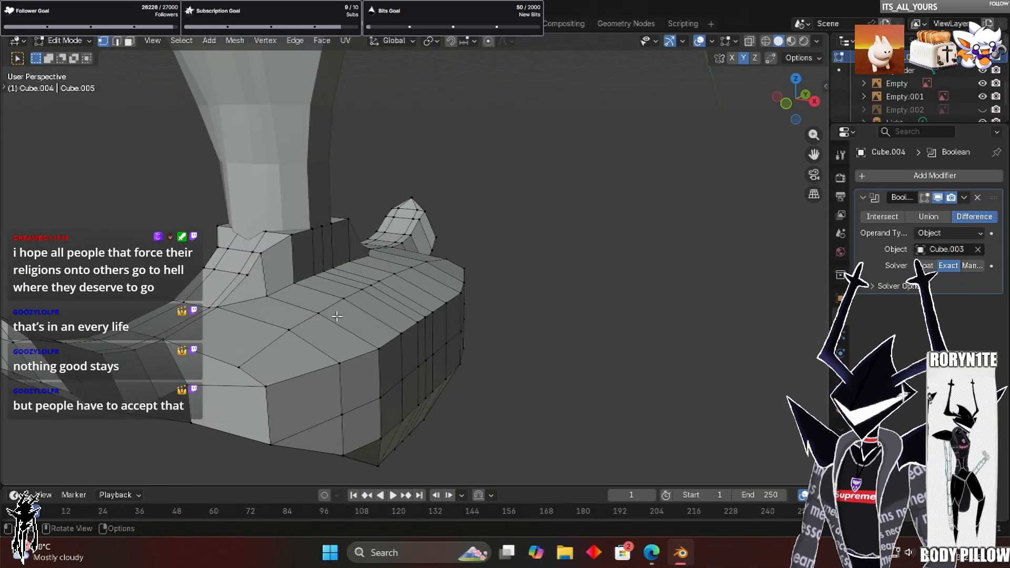
middle_click_drag(339, 315, 388, 318)
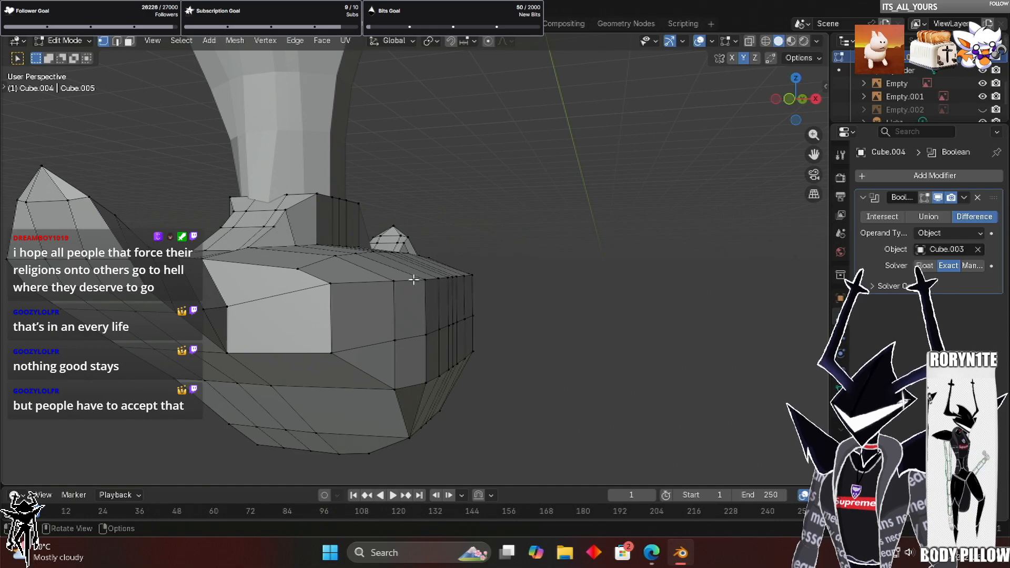
middle_click_drag(433, 263, 484, 270)
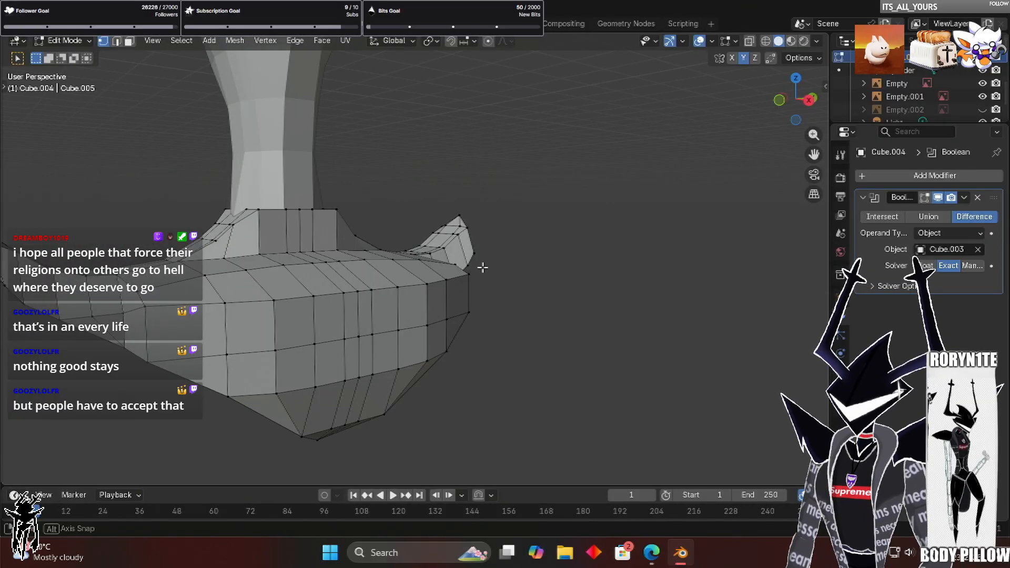
middle_click_drag(473, 220, 470, 231)
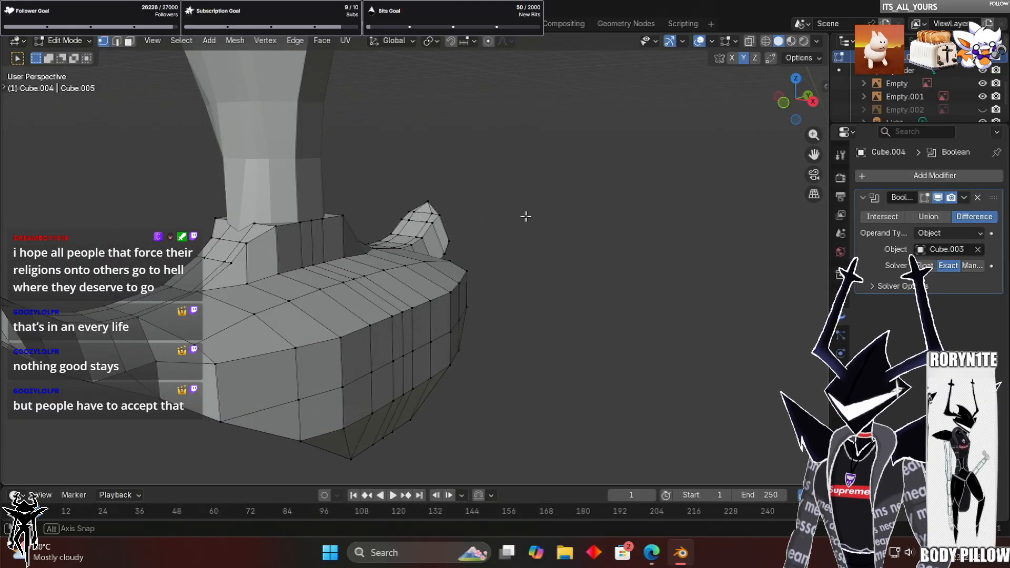
middle_click_drag(537, 216, 518, 253)
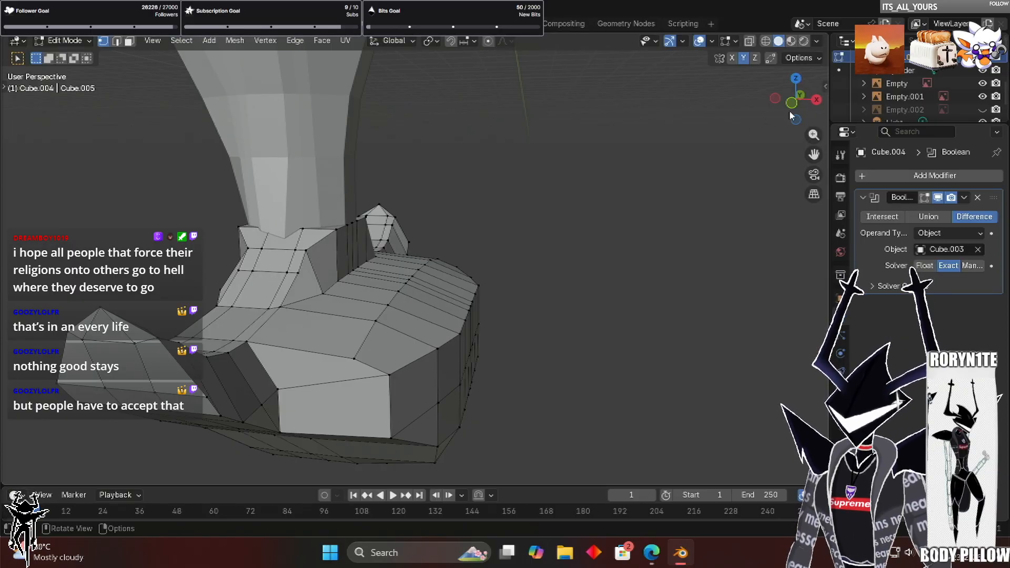
middle_click_drag(543, 237, 456, 229)
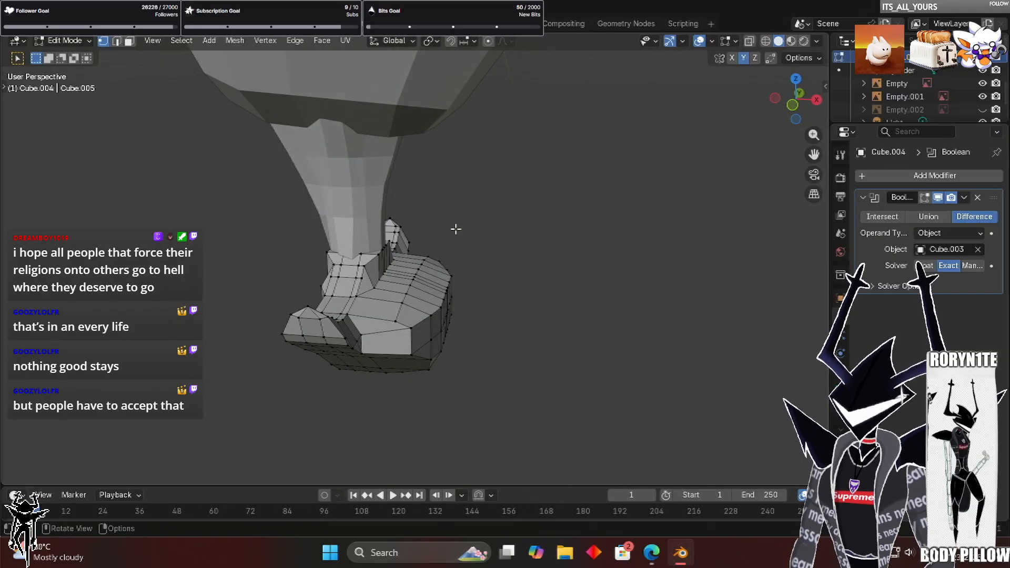
Compare the hip block's profile with the hip and leg sketch in front view
key("KP_1")
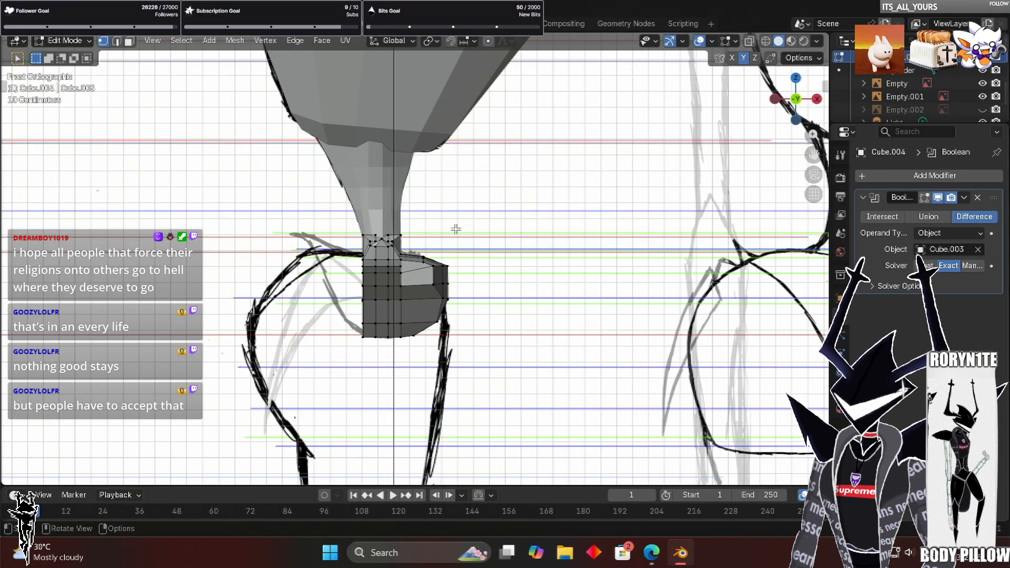
scroll(456, 229, "down", 6)
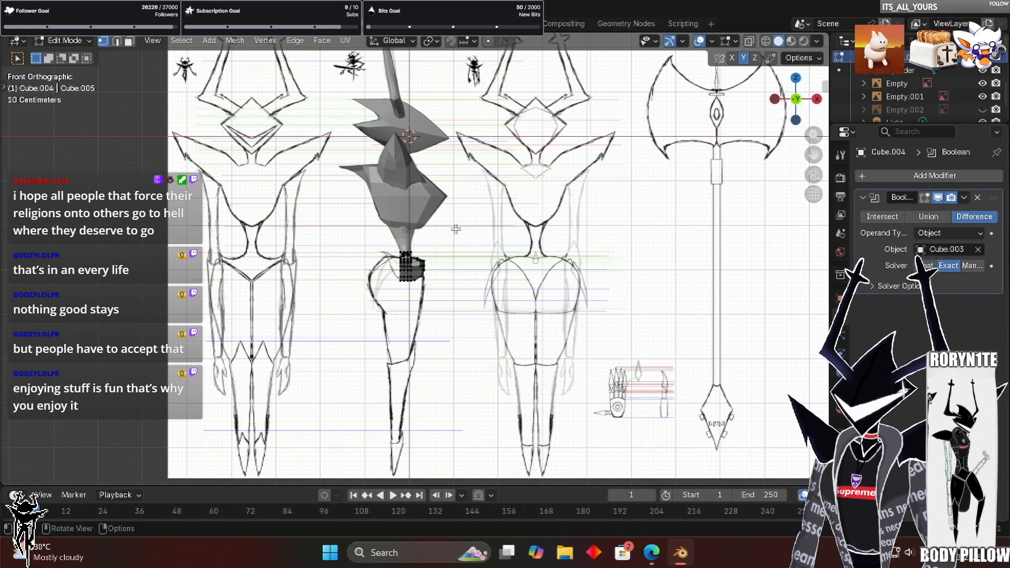
scroll(456, 229, "up", 4)
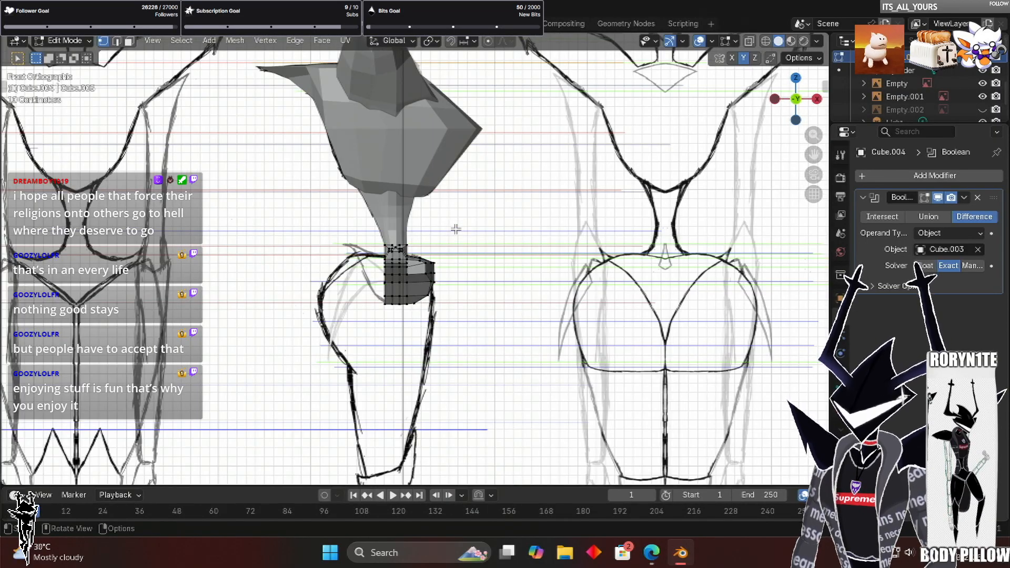
scroll(503, 318, "up", 1)
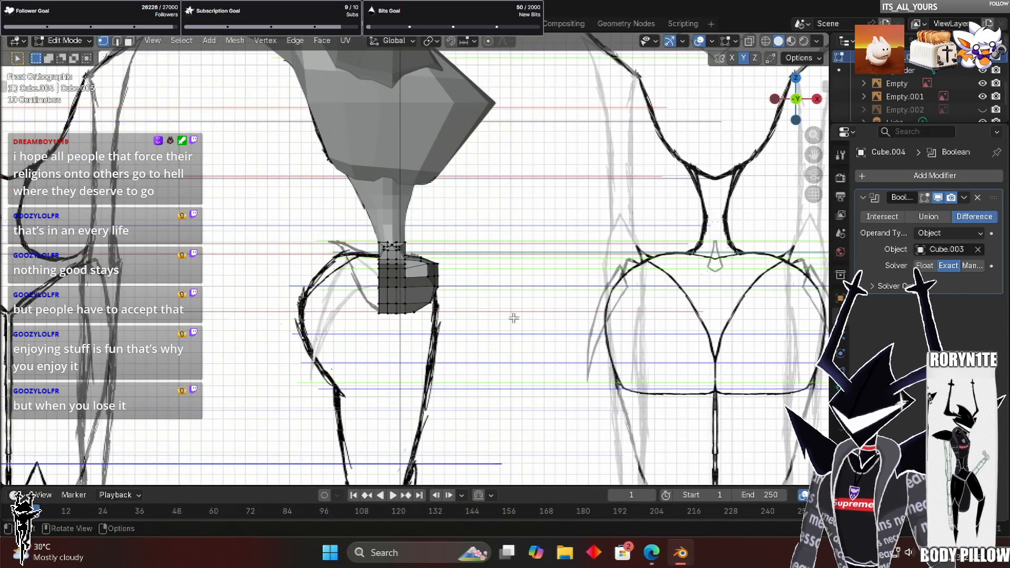
scroll(563, 312, "up", 4)
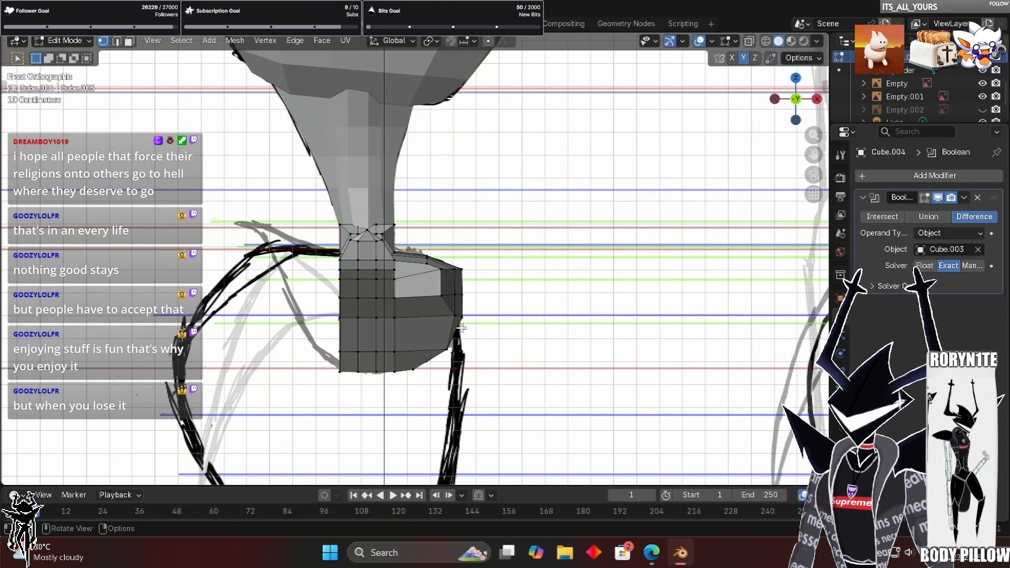
scroll(513, 279, "up", 1)
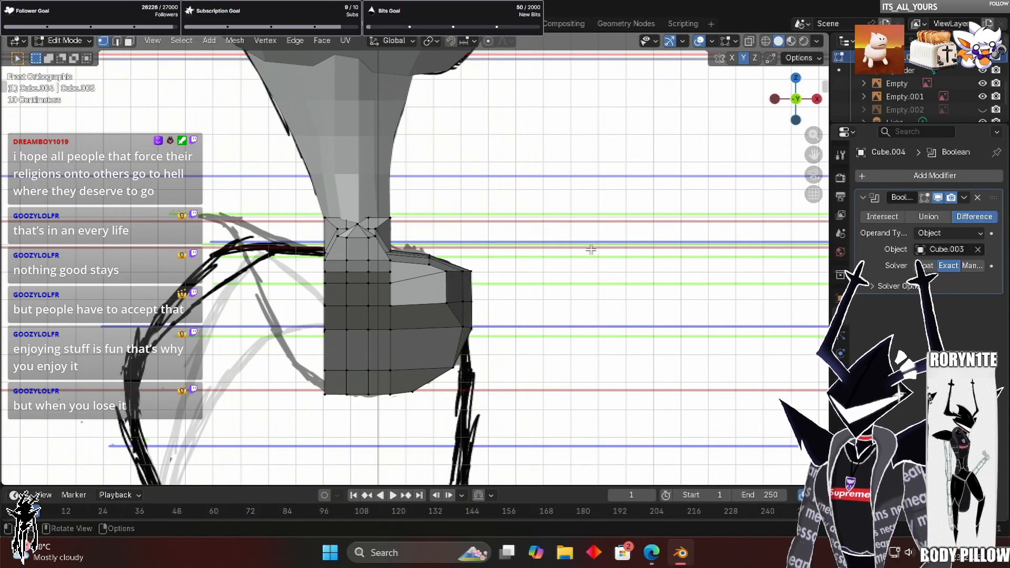
middle_click_drag(687, 207, 188, 328)
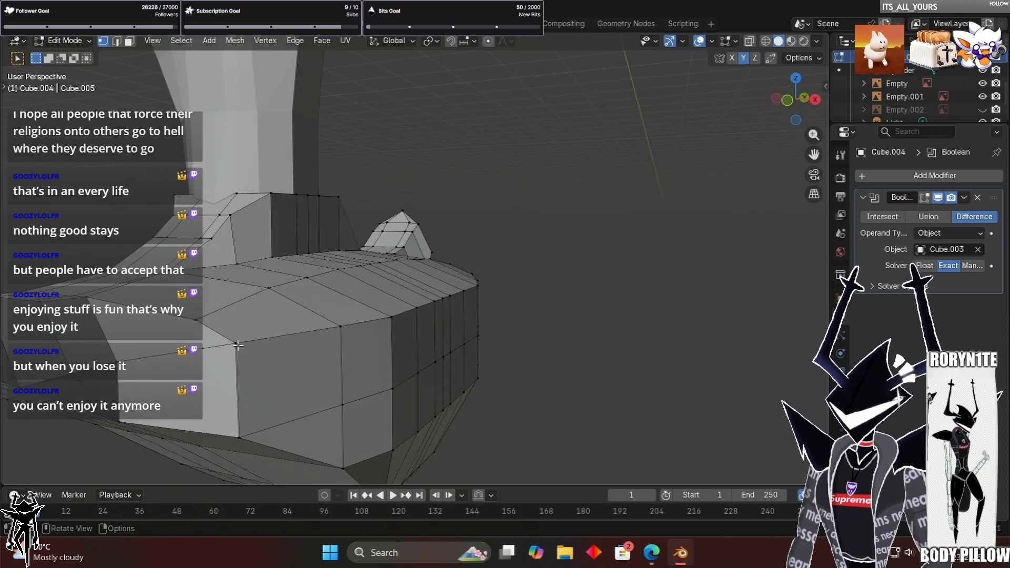
key("ctrl+shift+z")
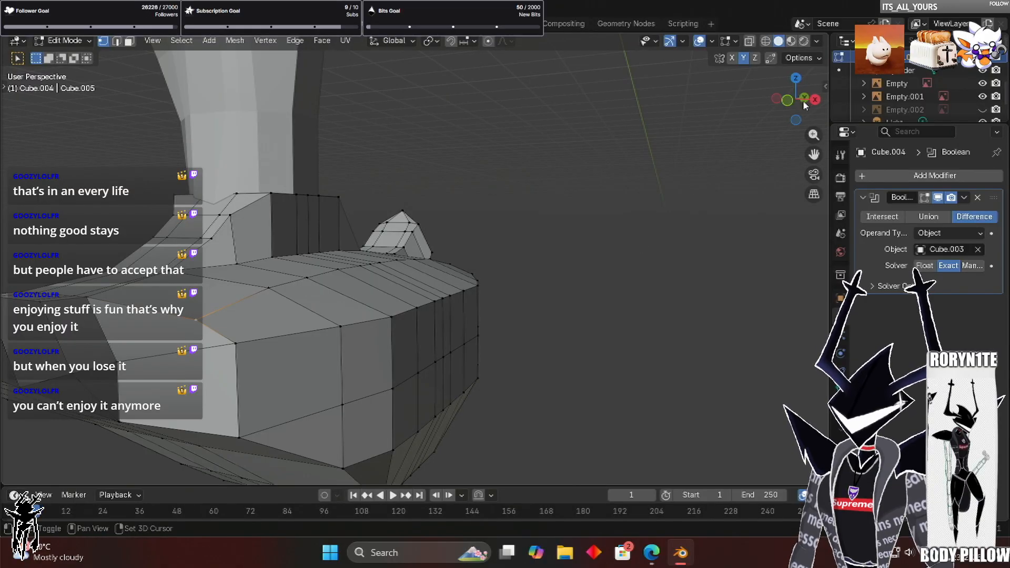
key("ctrl+z")
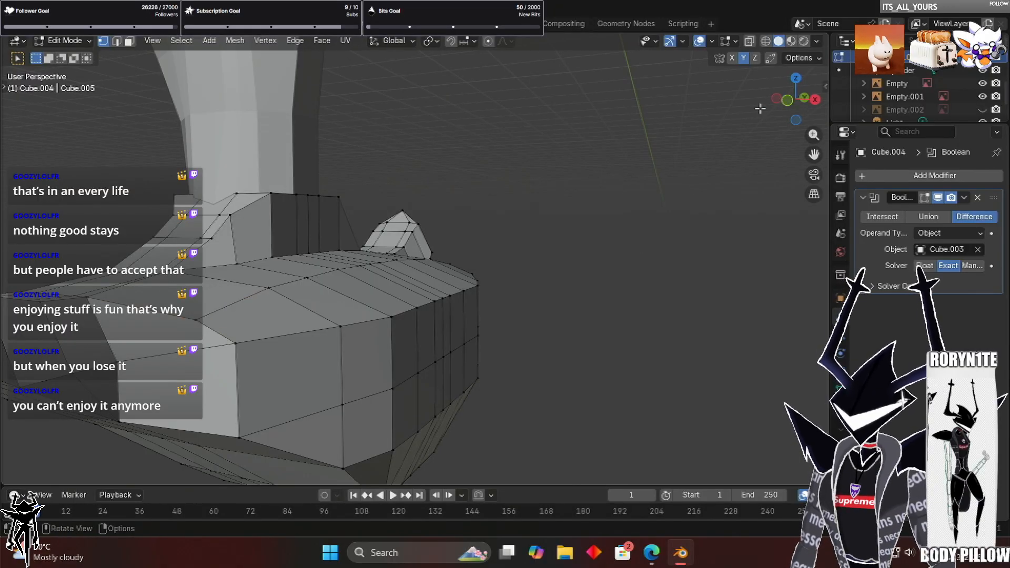
key("KP_5")
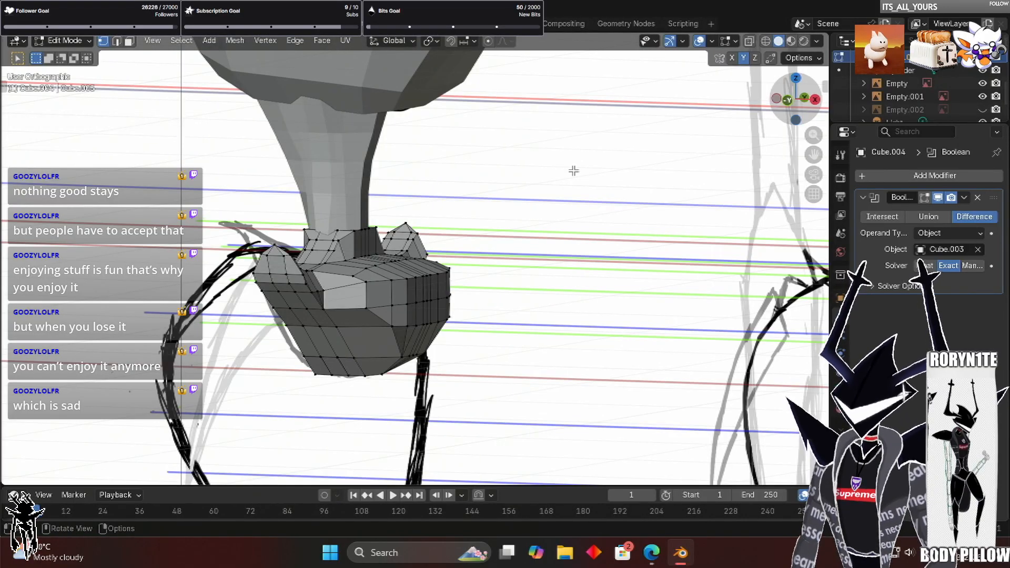
key("KP_1")
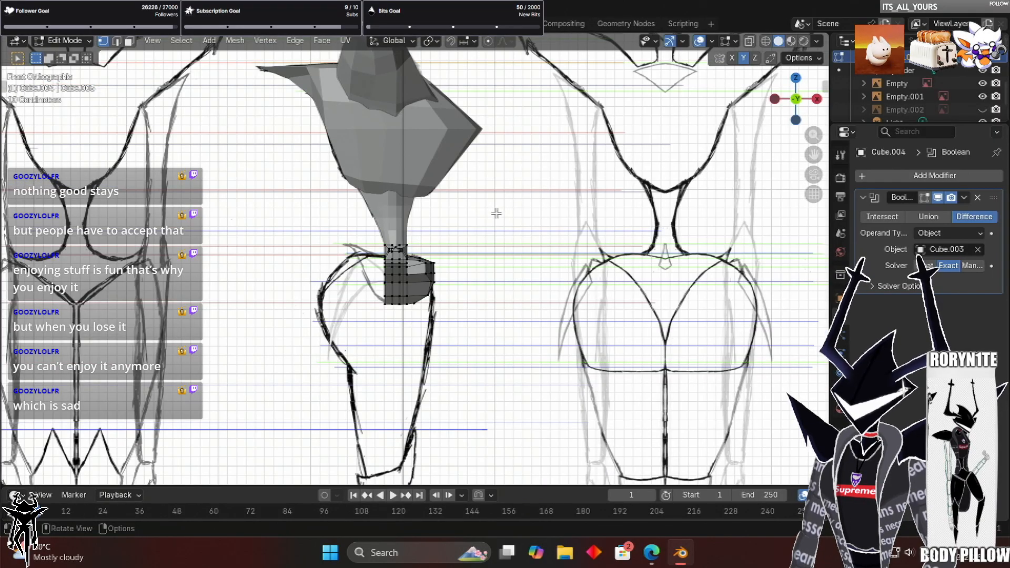
Examine the pelvis mesh and its joint with the waist from several angles and distances
scroll(539, 192, "up", 4)
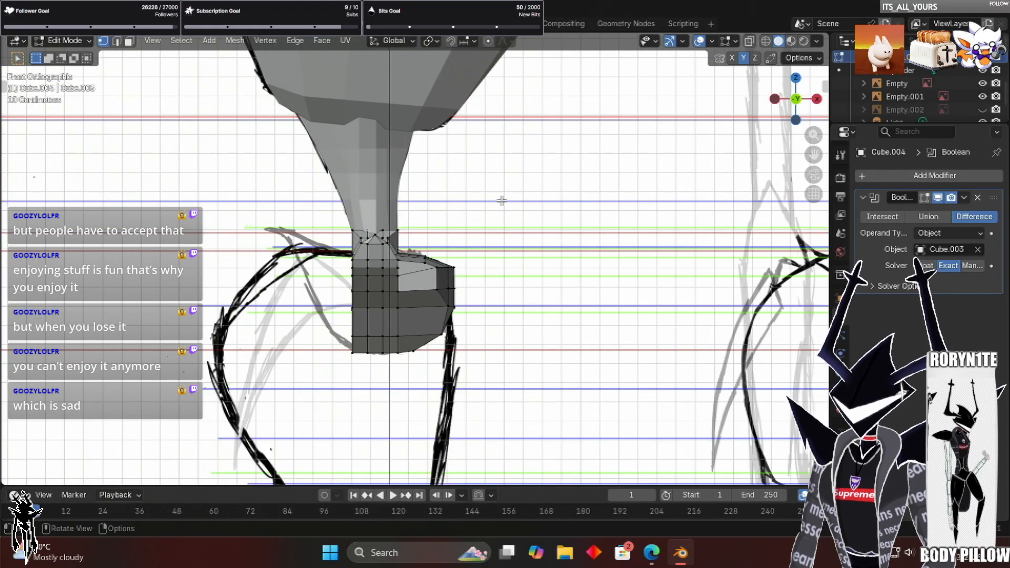
middle_click_drag(339, 221, 532, 136)
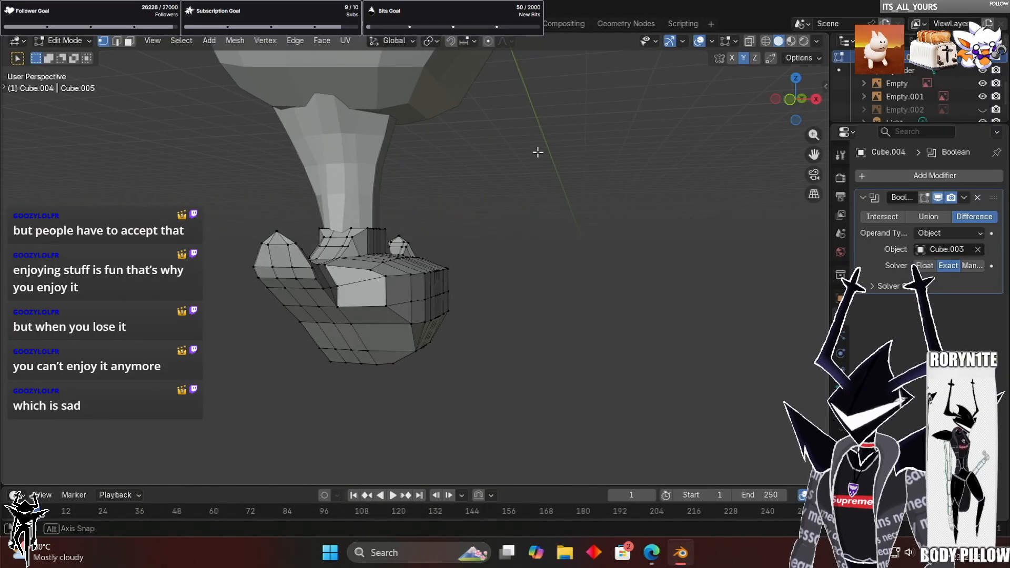
middle_click_drag(623, 138, 530, 131)
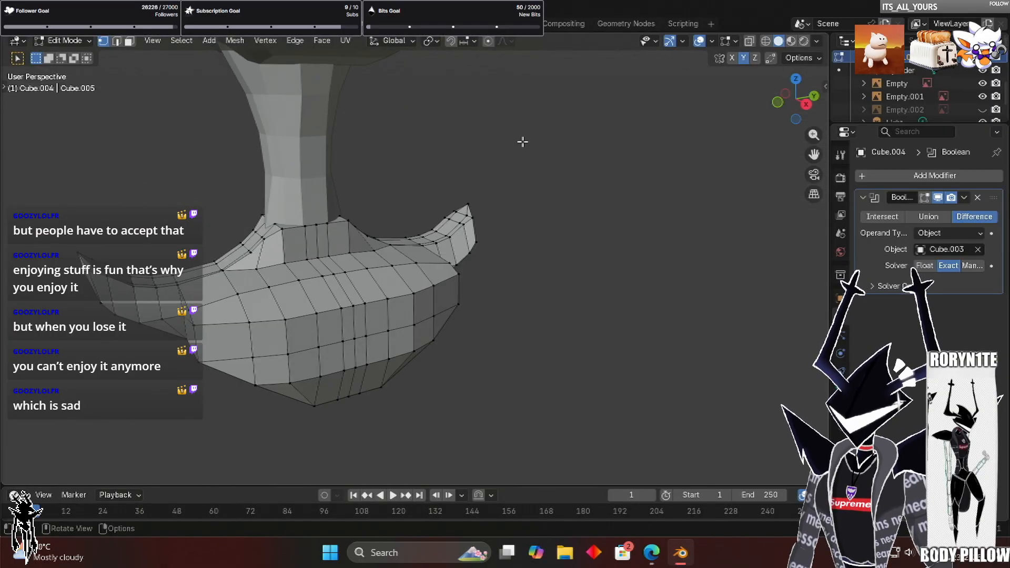
scroll(522, 141, "down", 10)
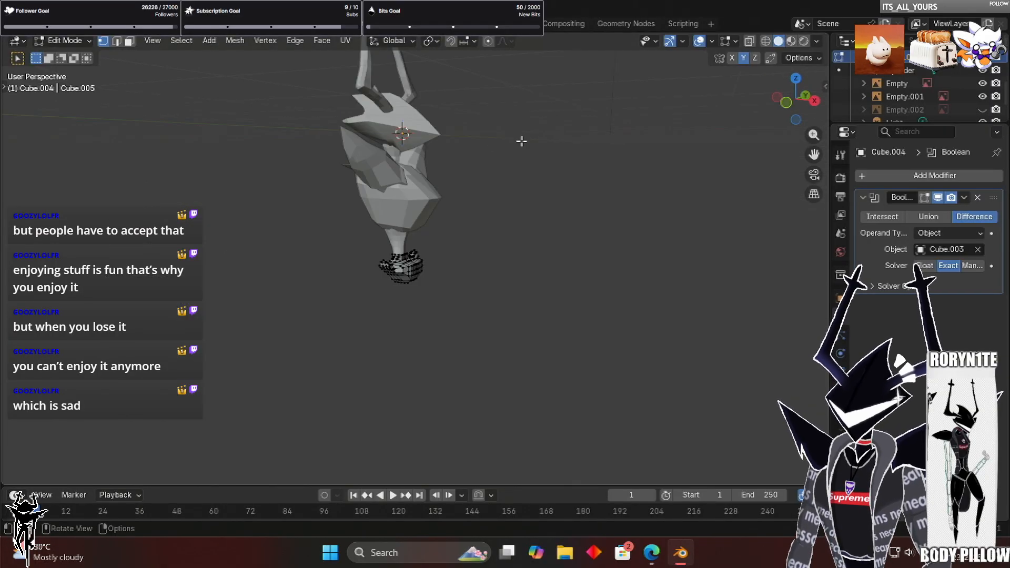
scroll(258, 213, "up", 6)
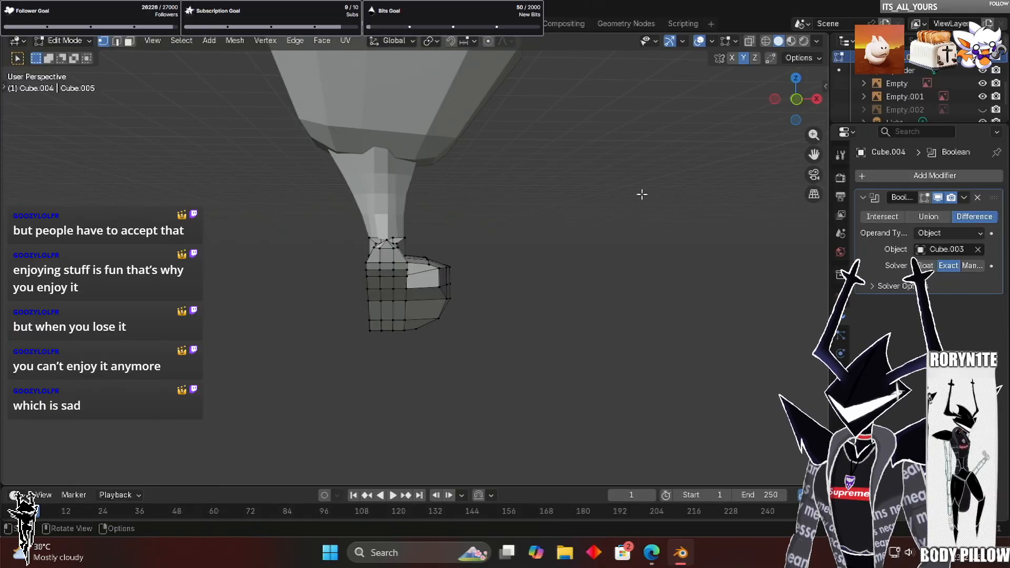
scroll(588, 216, "up", 3)
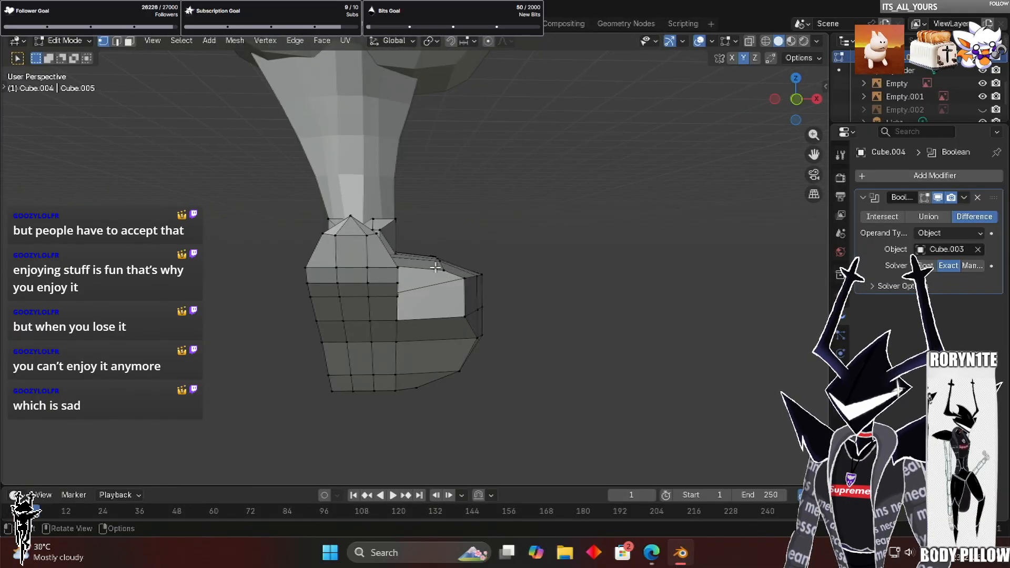
scroll(454, 263, "down", 8)
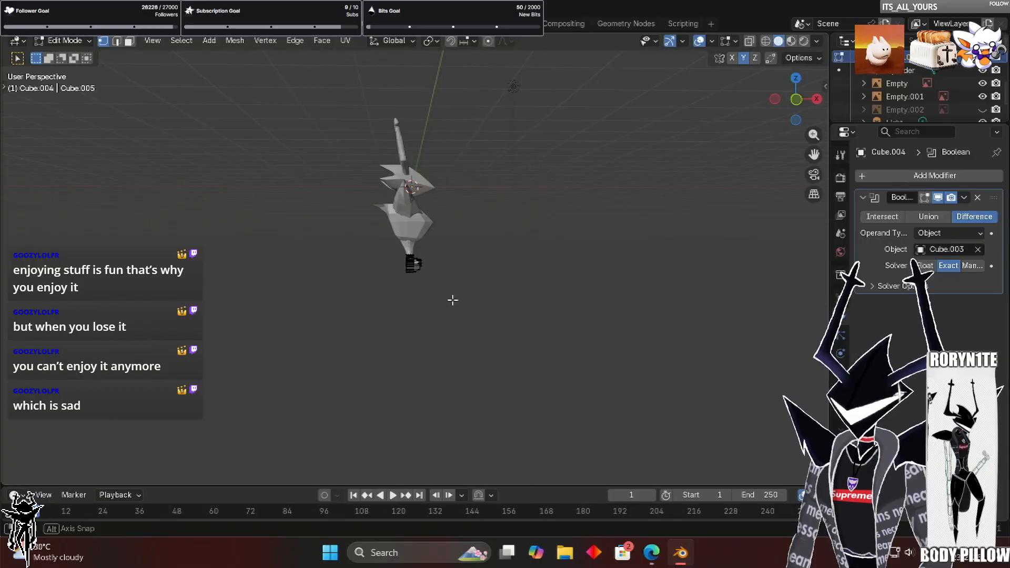
scroll(481, 259, "up", 8)
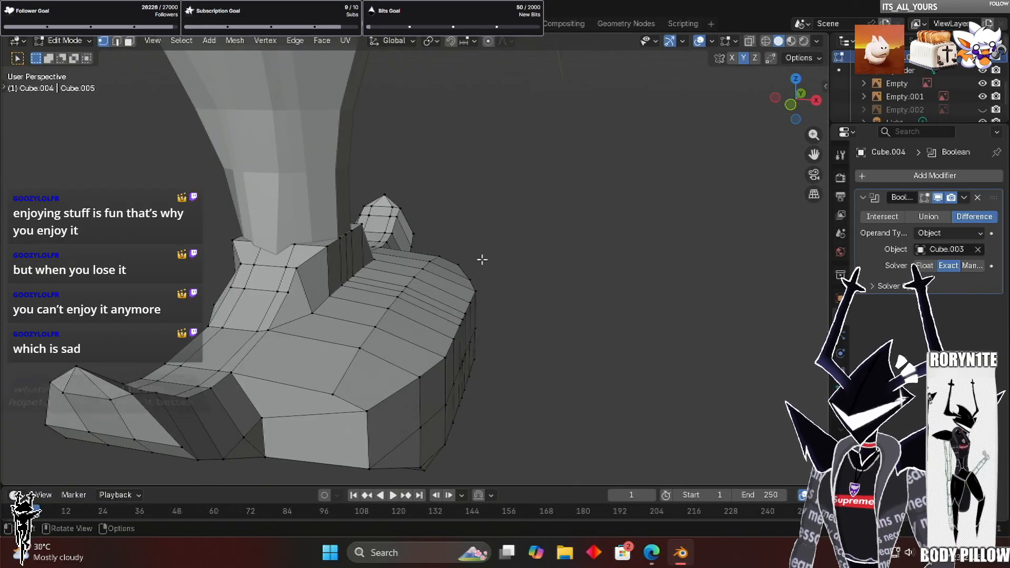
middle_click_drag(482, 259, 482, 259)
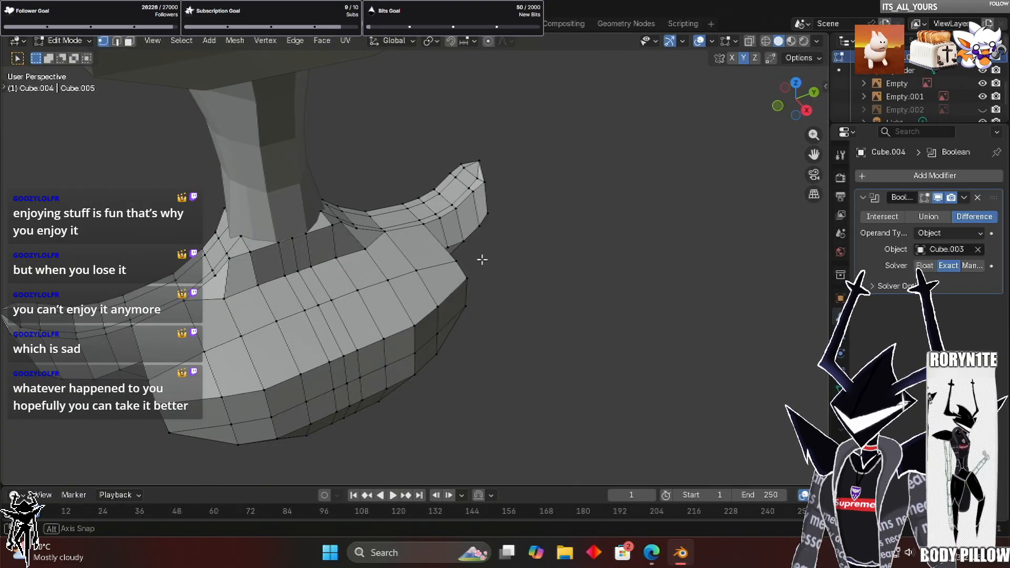
middle_click_drag(388, 265, 387, 264)
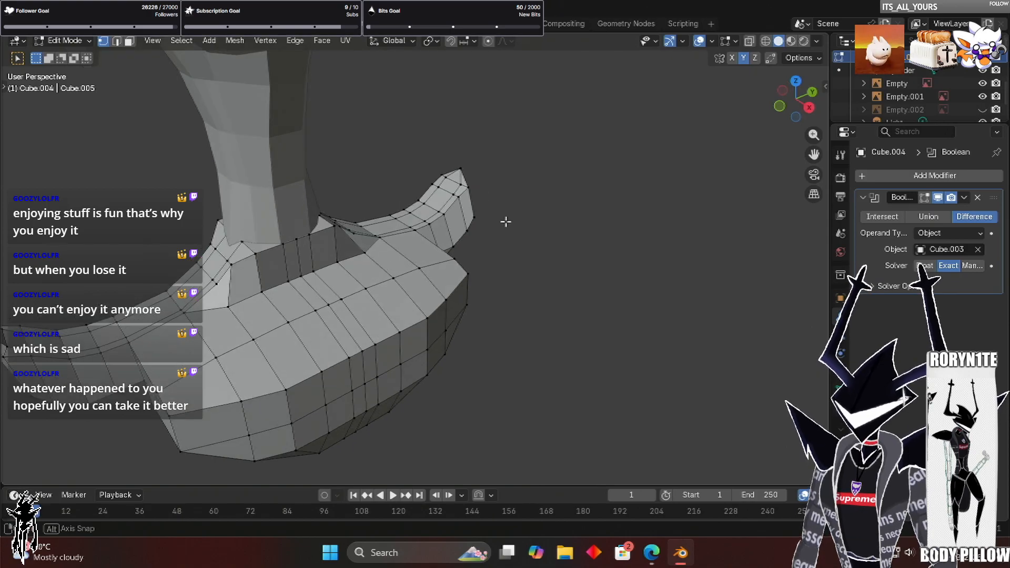
middle_click_drag(349, 228, 296, 227)
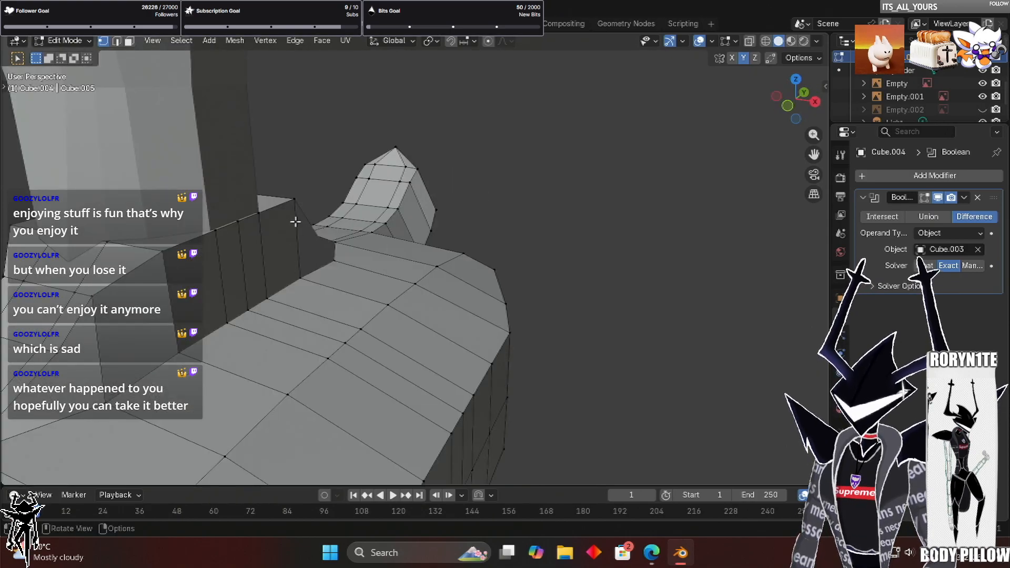
Move the upper vertex beside the waist opening's front wall inward along the global X axis
middle_click_drag(253, 177, 438, 182)
left_click(227, 186)
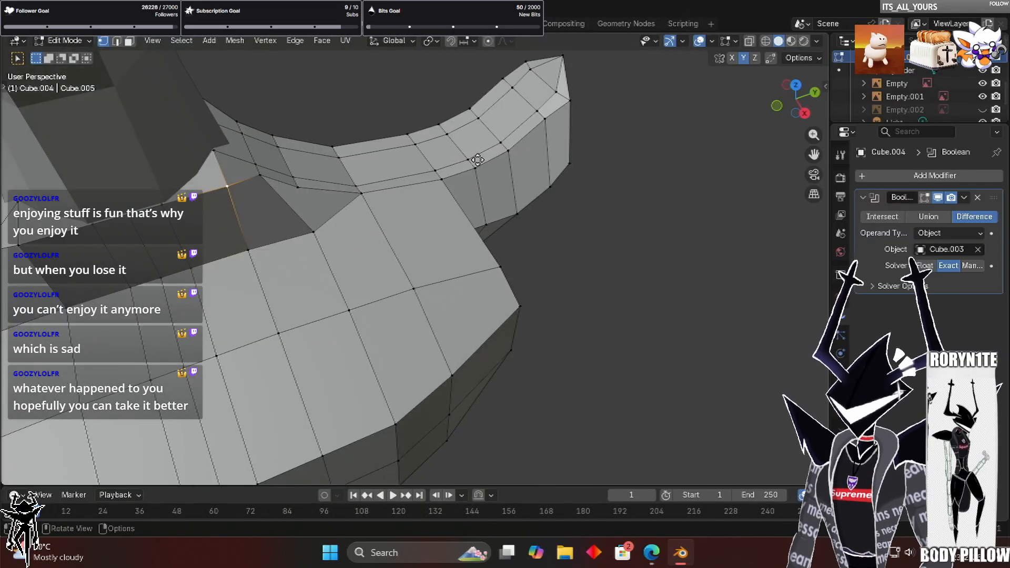
key("g")
key("y")
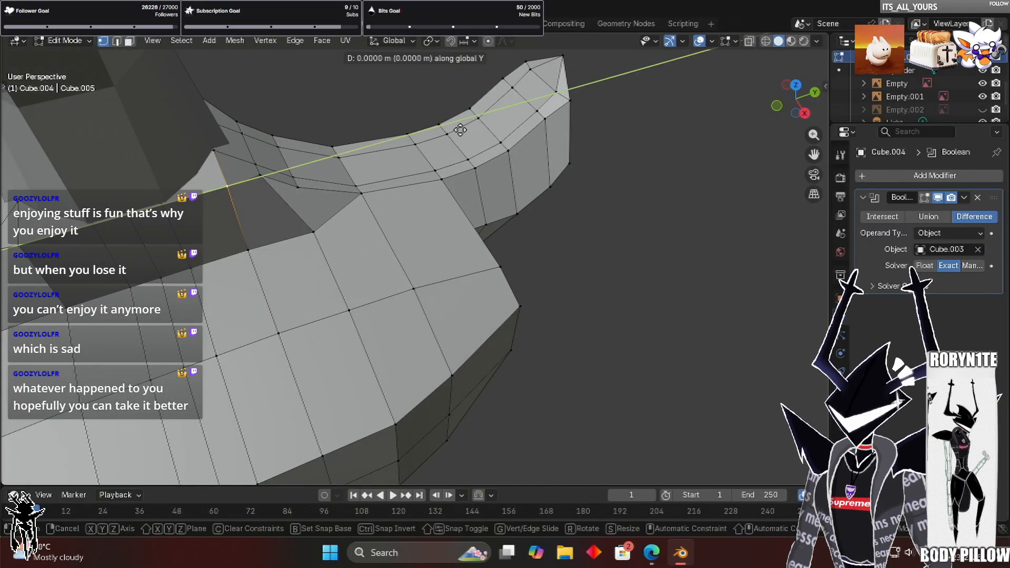
key("x")
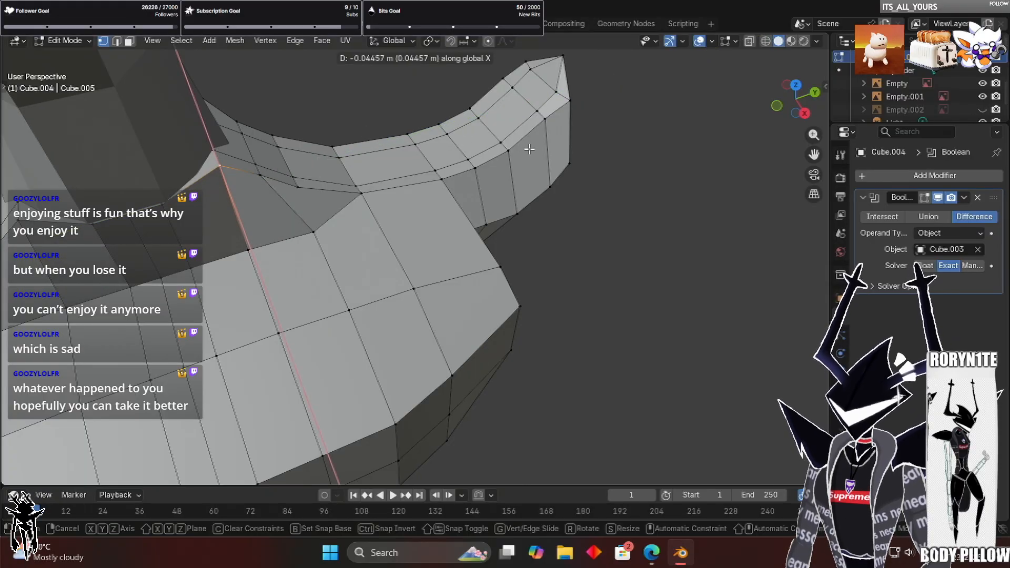
left_click(494, 173)
middle_click_drag(495, 173, 495, 178)
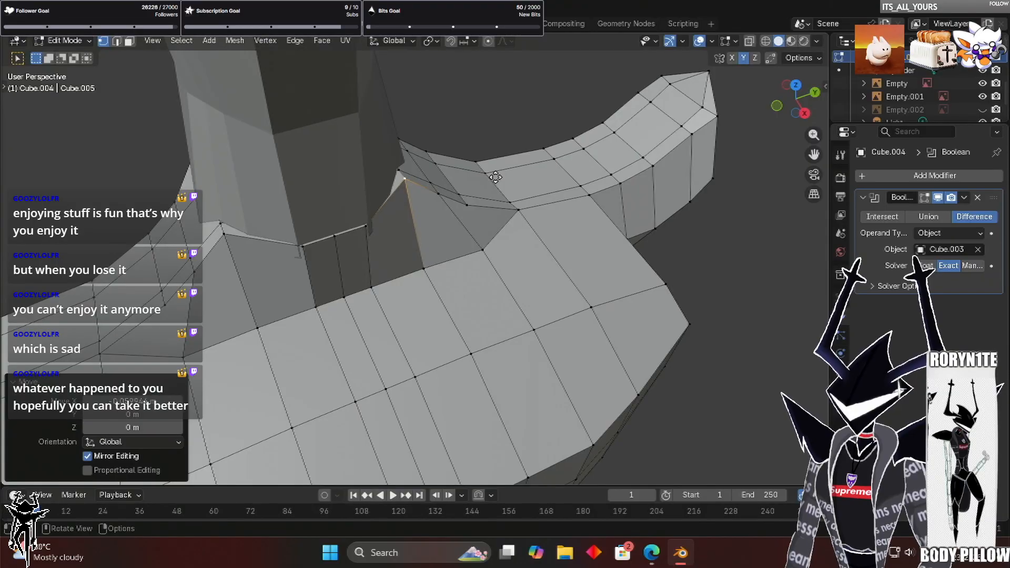
Shift the same waist-opening vertex about -0.015 m along the global Y axis toward the waist
scroll(484, 177, "up", 3)
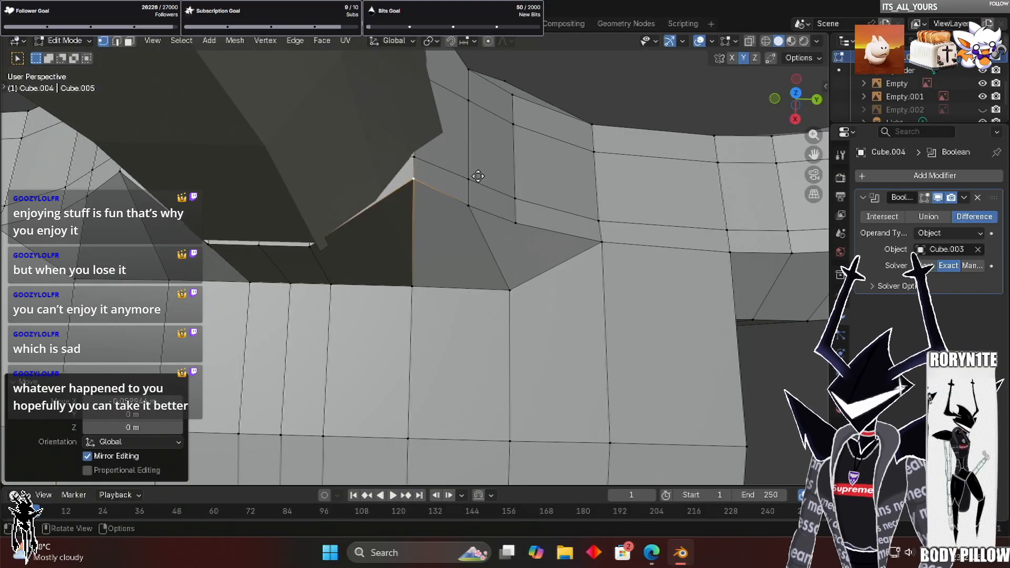
key("g")
key("y")
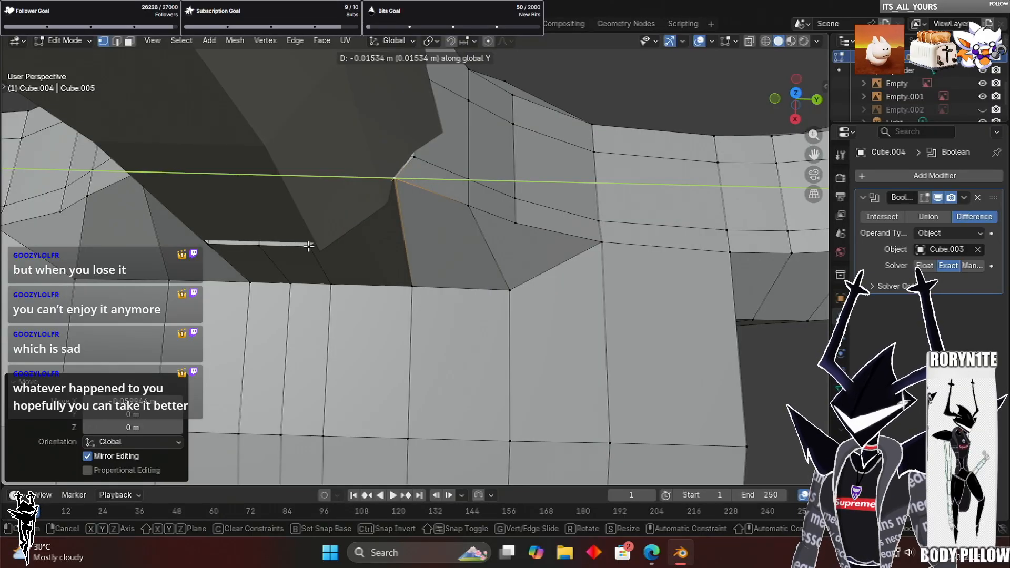
right_click(434, 221)
Select the middle vertices along the top edge of the waist opening's front wall and move them inward along global X
key("ctrl+z")
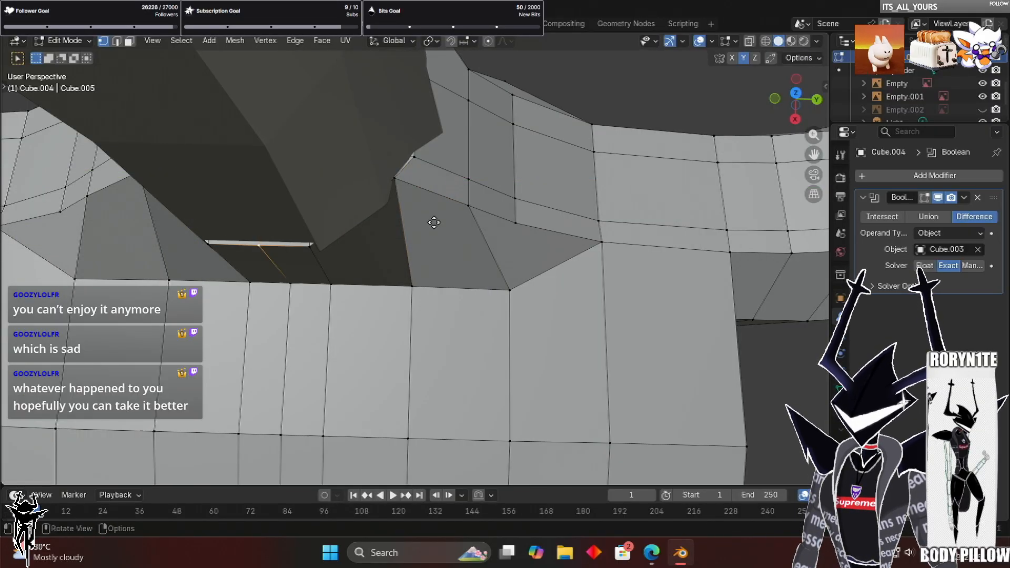
key("ctrl+z")
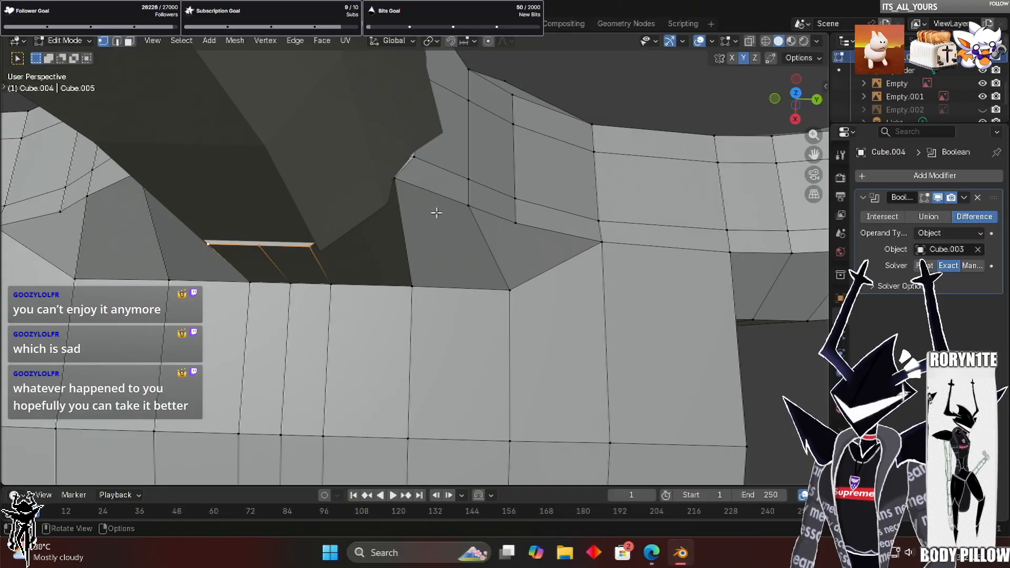
key("g")
key("x")
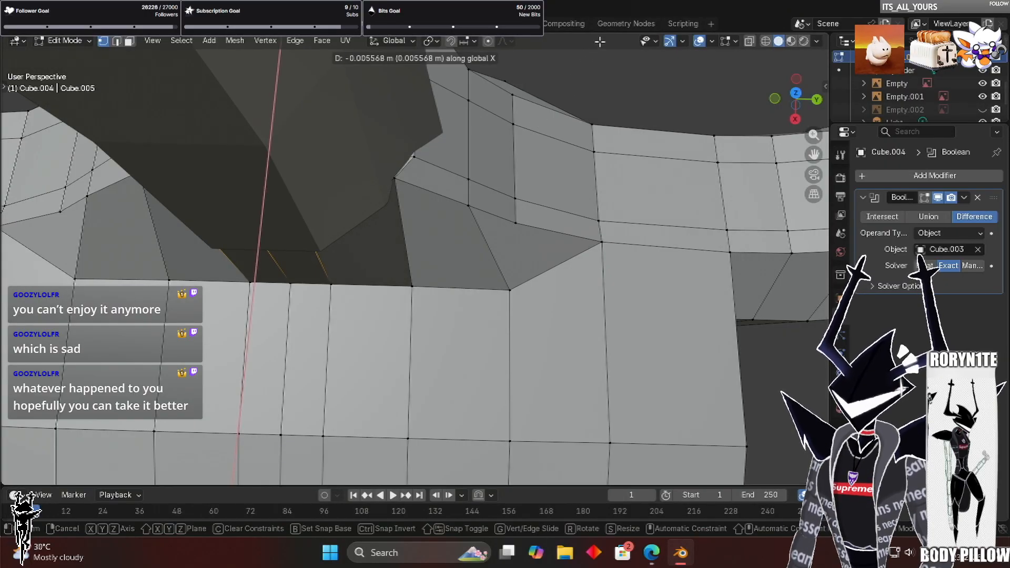
right_click(504, 150)
key("ctrl+z")
Inspect the reshaped waist opening in perspective and against the front reference drawing
scroll(504, 153, "down", 4)
middle_click_drag(504, 155, 699, 174)
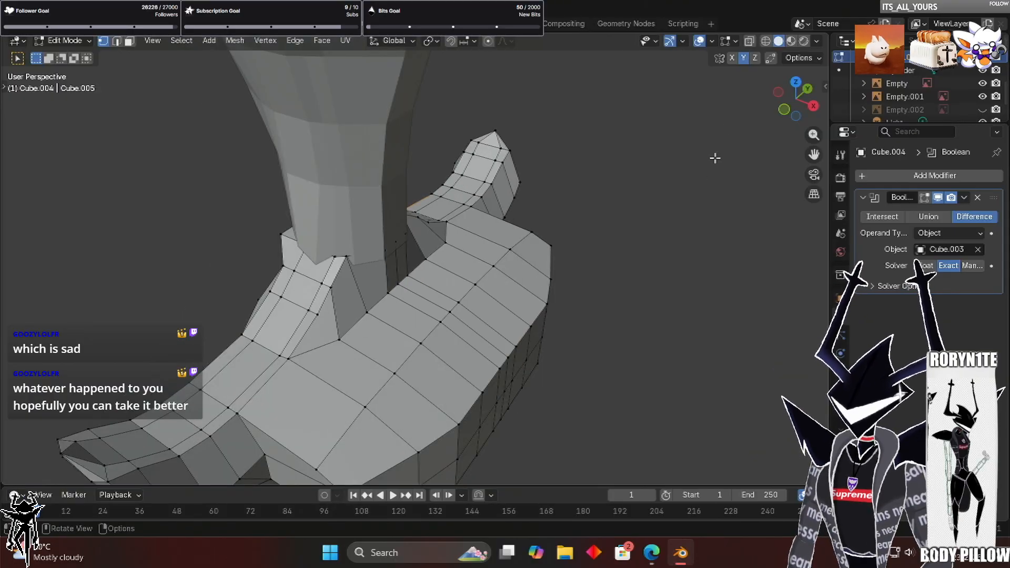
scroll(785, 118, "up", 2)
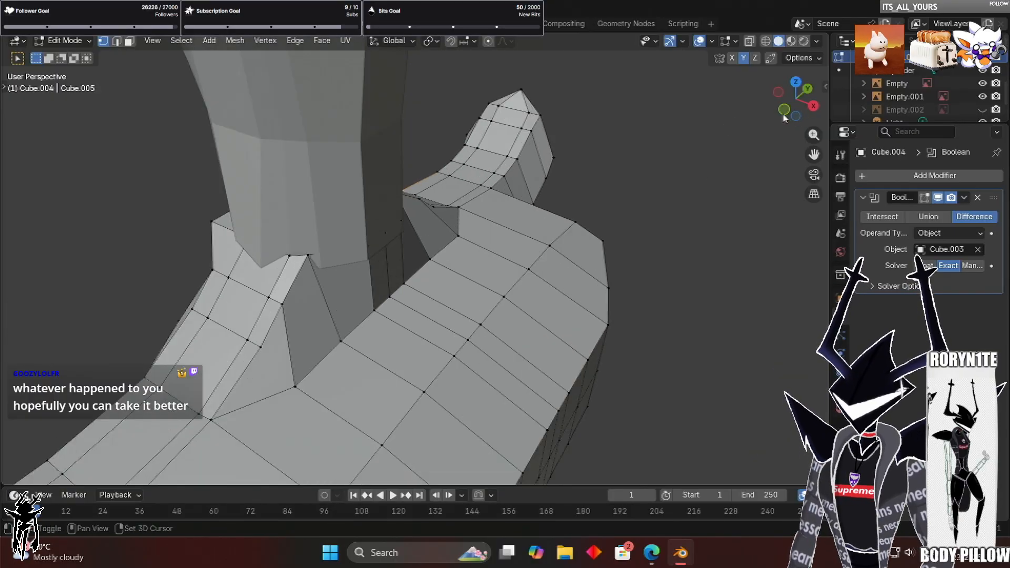
key("KP_1")
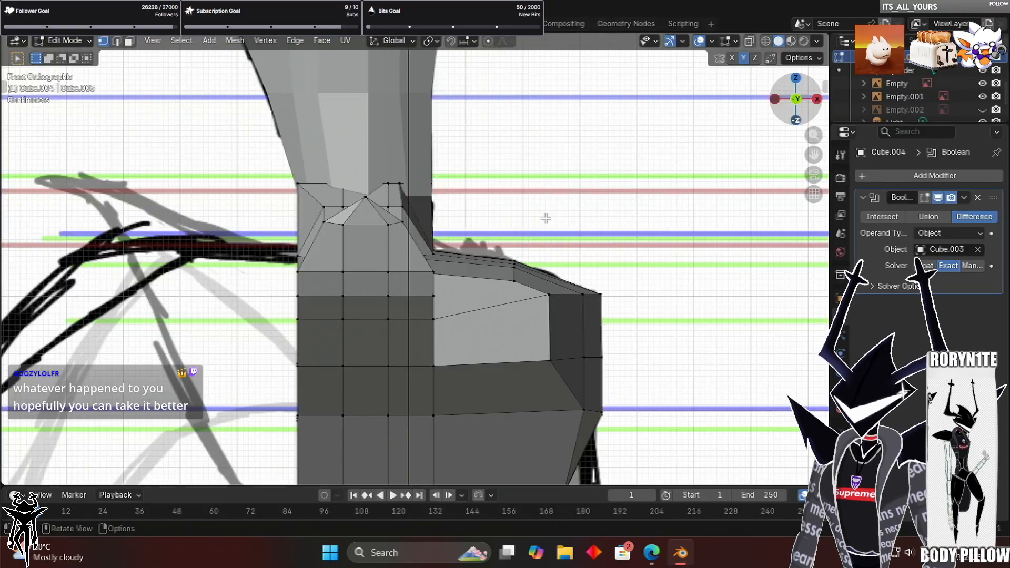
middle_click_drag(524, 165, 619, 175)
scroll(636, 200, "down", 8)
scroll(618, 173, "up", 8)
scroll(619, 175, "down", 3)
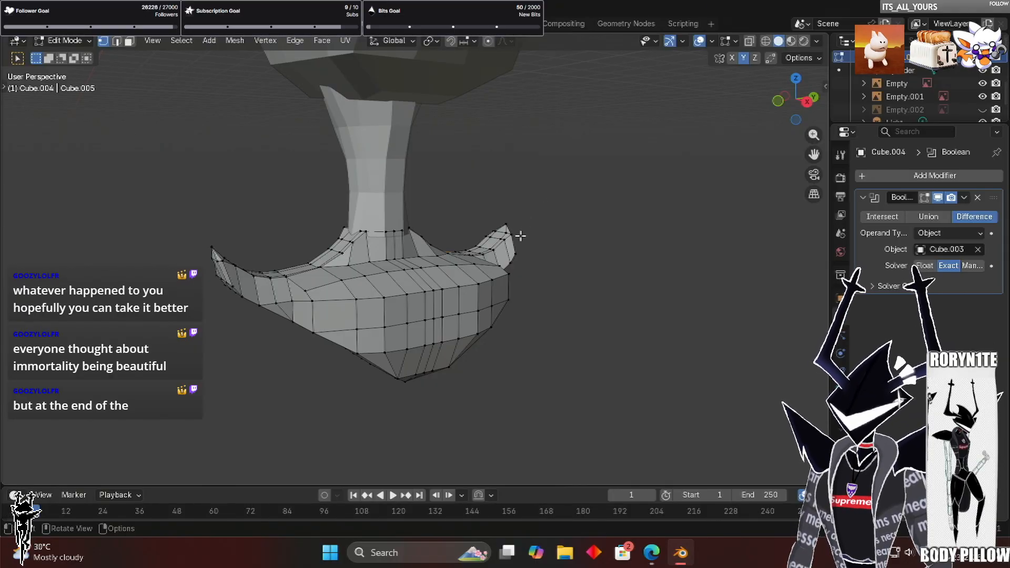
scroll(332, 382, "up", 1)
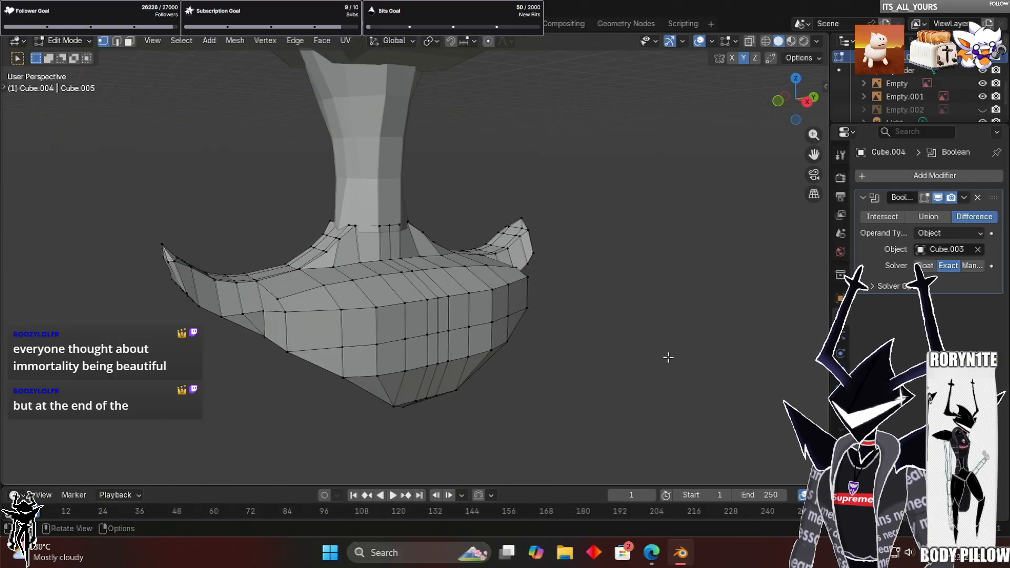
Reposition the upper corner vertex where the pelvis's front block meets the curved side wing
middle_click_drag(665, 354, 678, 402)
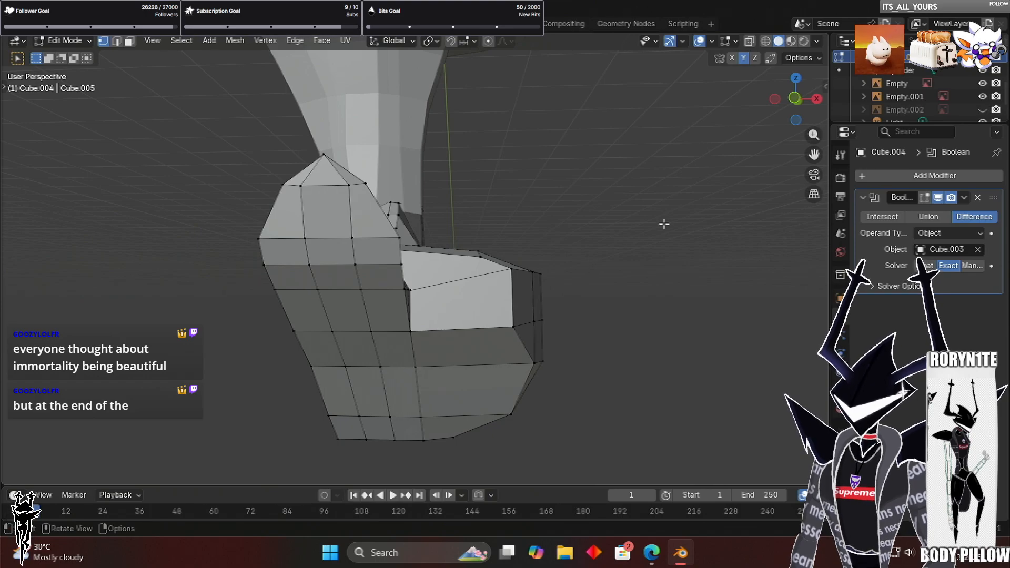
middle_click_drag(663, 223, 661, 221)
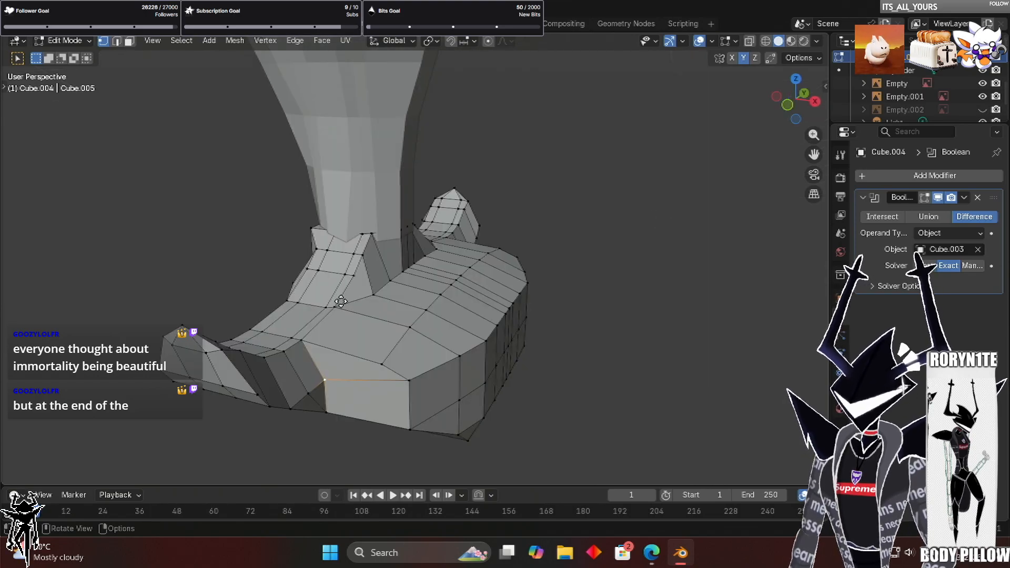
middle_click_drag(341, 301, 408, 261)
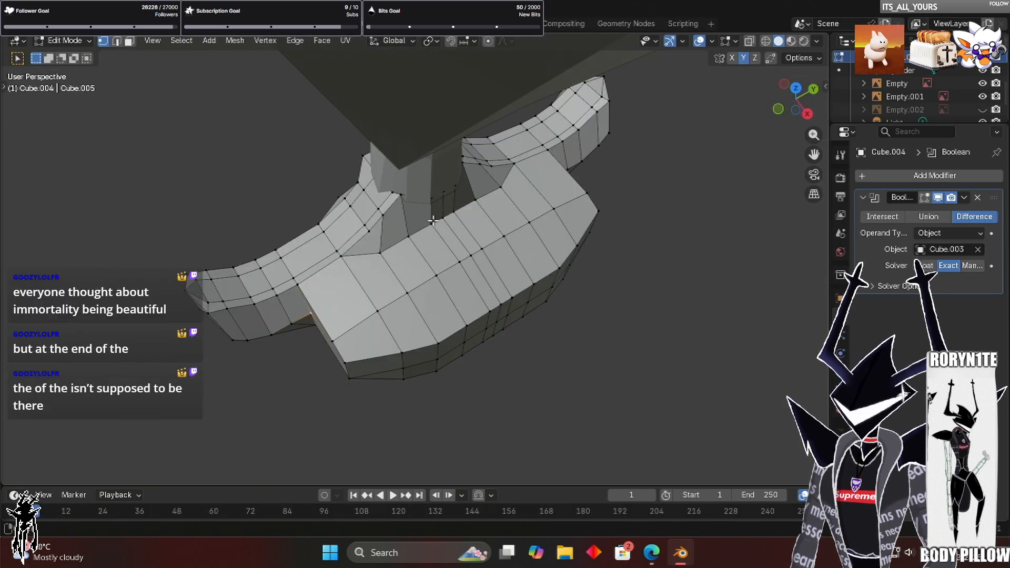
scroll(433, 220, "up", 3)
key("g")
left_click(289, 365)
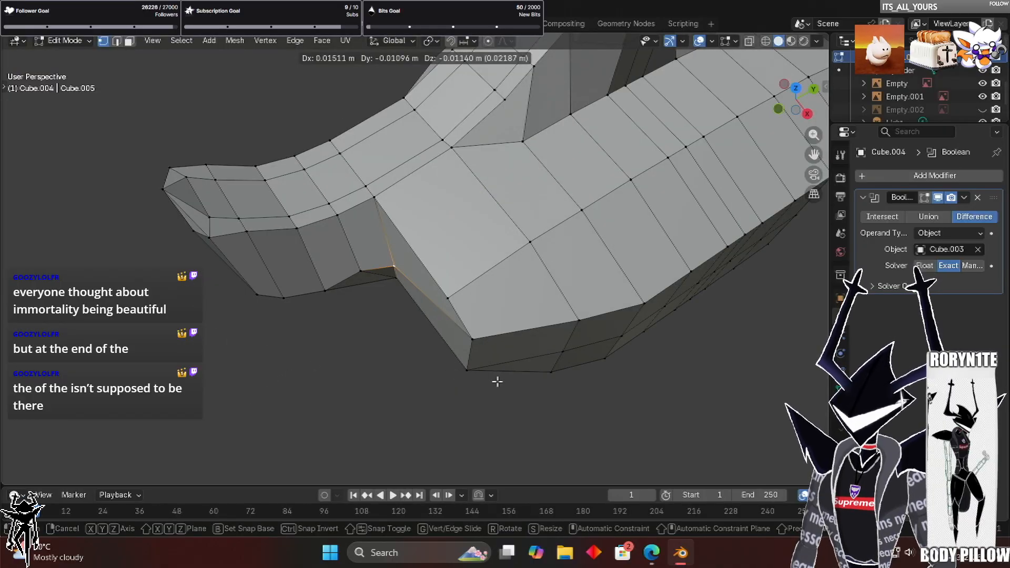
Examine the pelvis's side corner and wing junction from several angles, selecting the upper edge vertex beside the block's outer corner
middle_click_drag(442, 359, 477, 321)
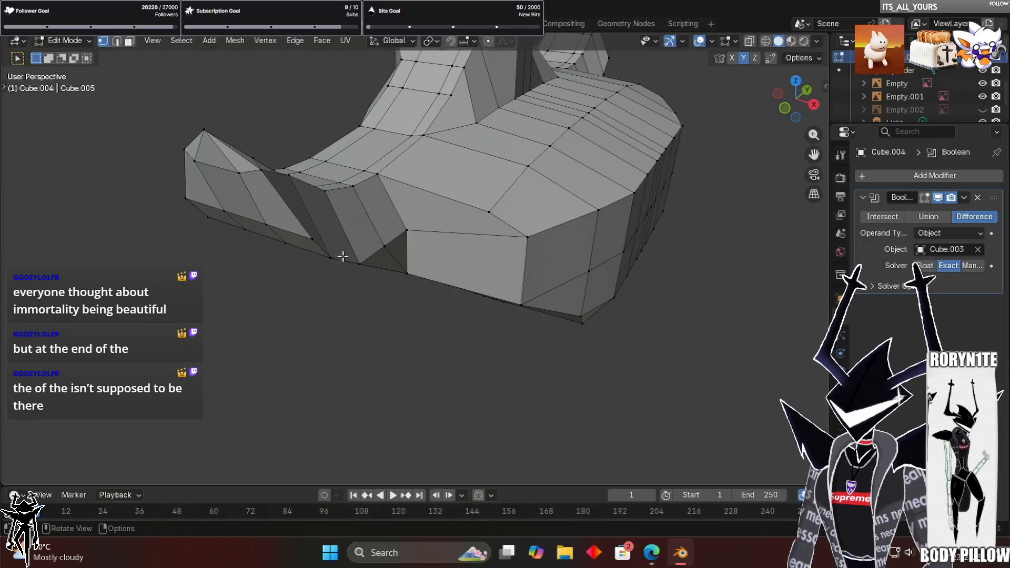
middle_click_drag(334, 268, 281, 305)
scroll(386, 220, "up", 6)
scroll(420, 204, "down", 3)
middle_click_drag(372, 316, 393, 298)
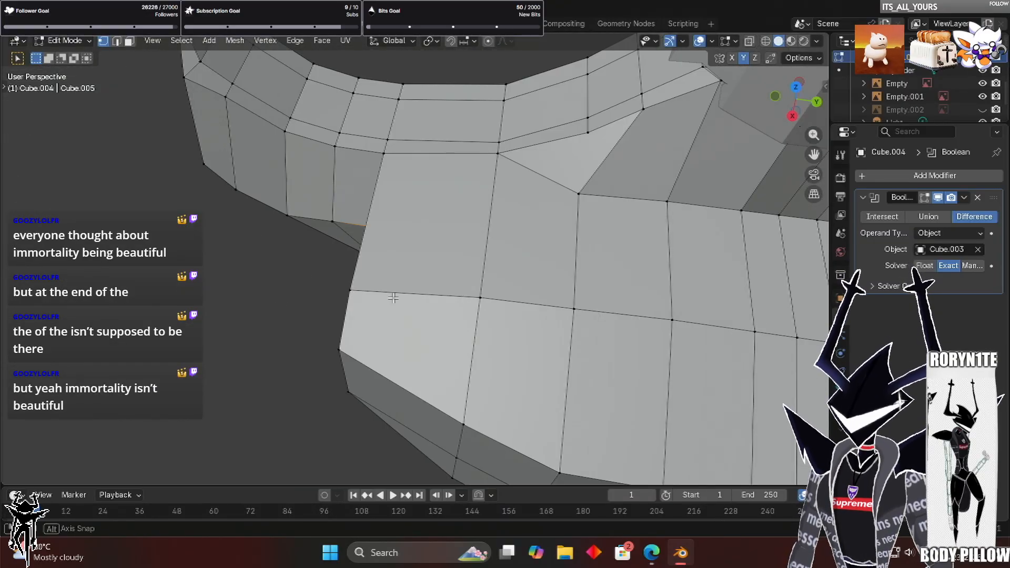
middle_click_drag(537, 272, 526, 238)
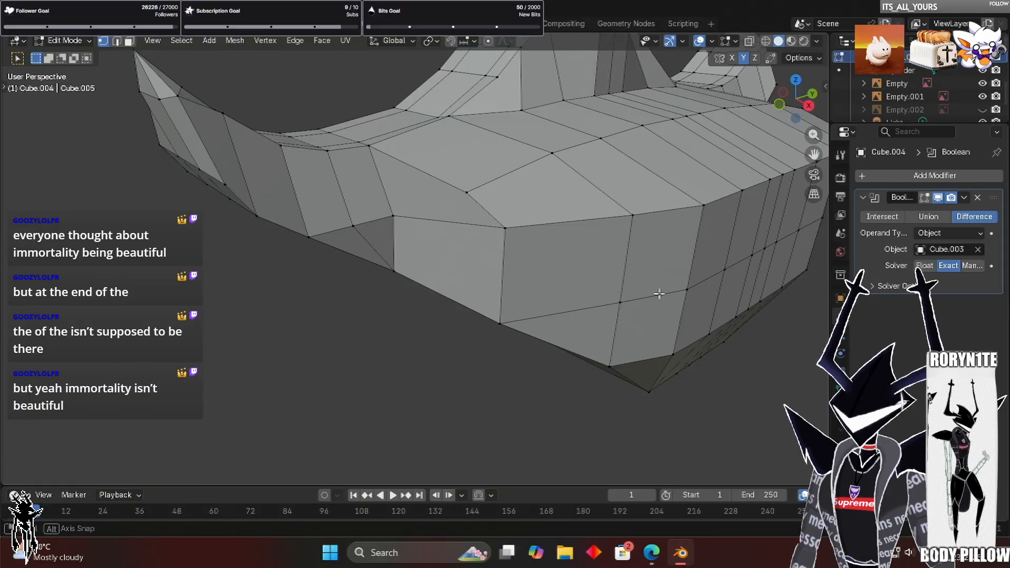
middle_click_drag(660, 294, 647, 291)
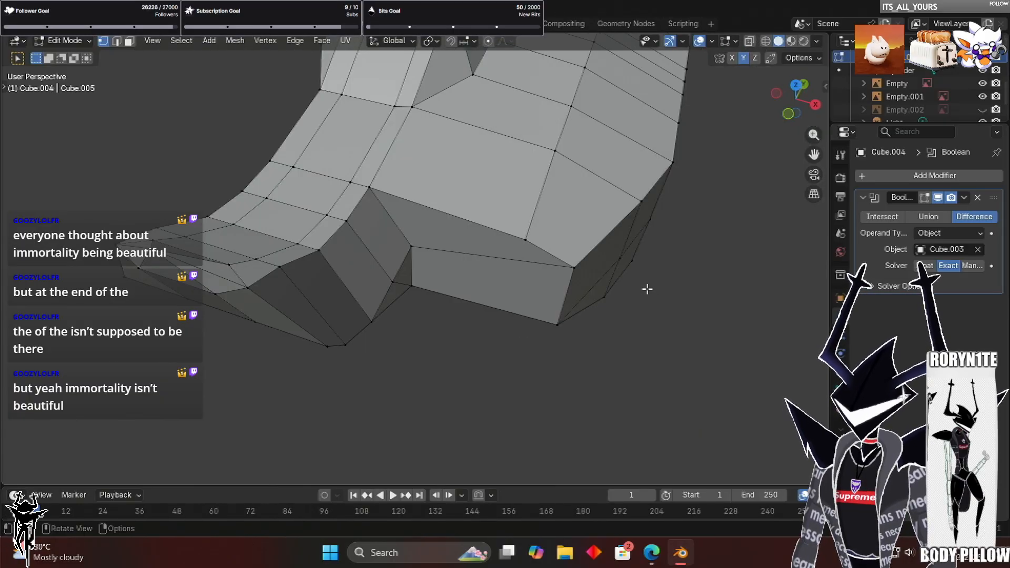
left_click(569, 281)
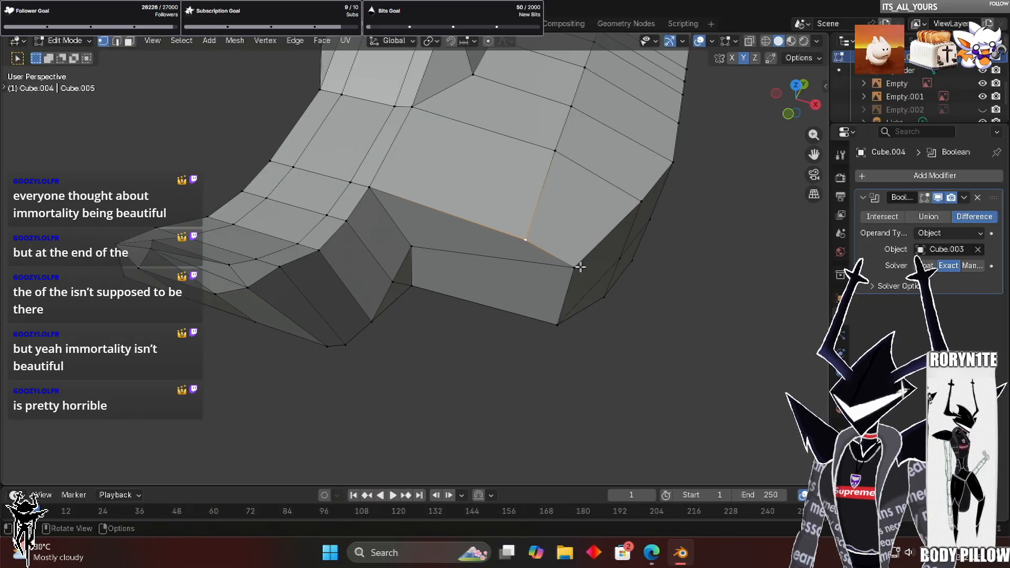
middle_click_drag(640, 271, 625, 130)
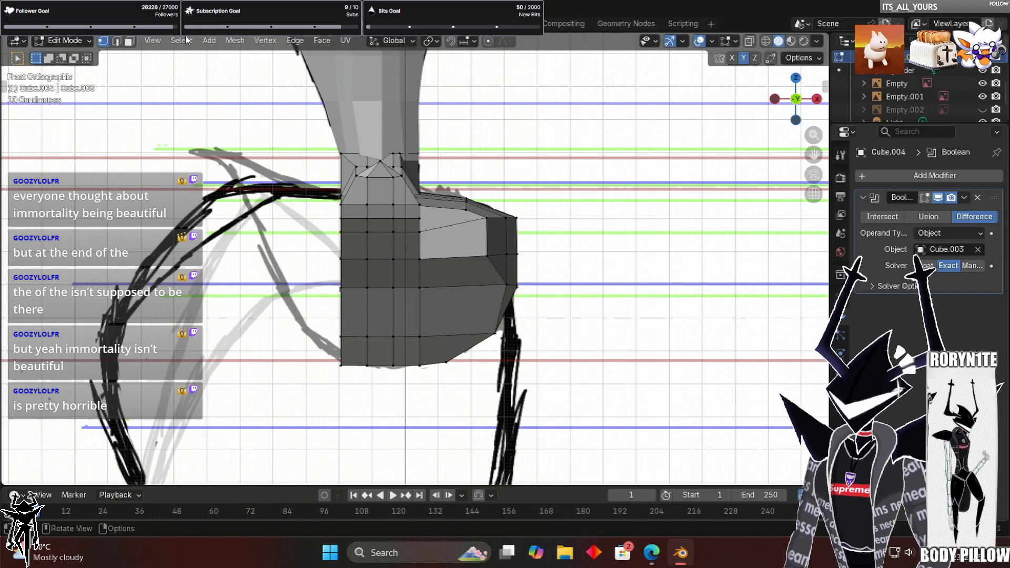
Compare the pelvis with the reference drawings in front view, temporarily revealing the hidden reference image, and undo the reveal
scroll(134, 310, "down", 4)
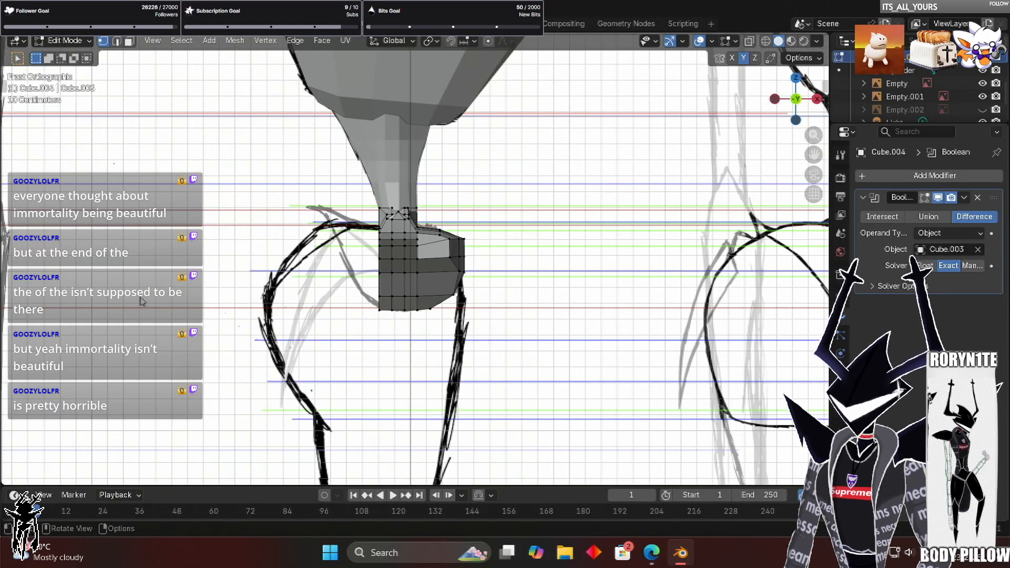
scroll(143, 295, "down", 4)
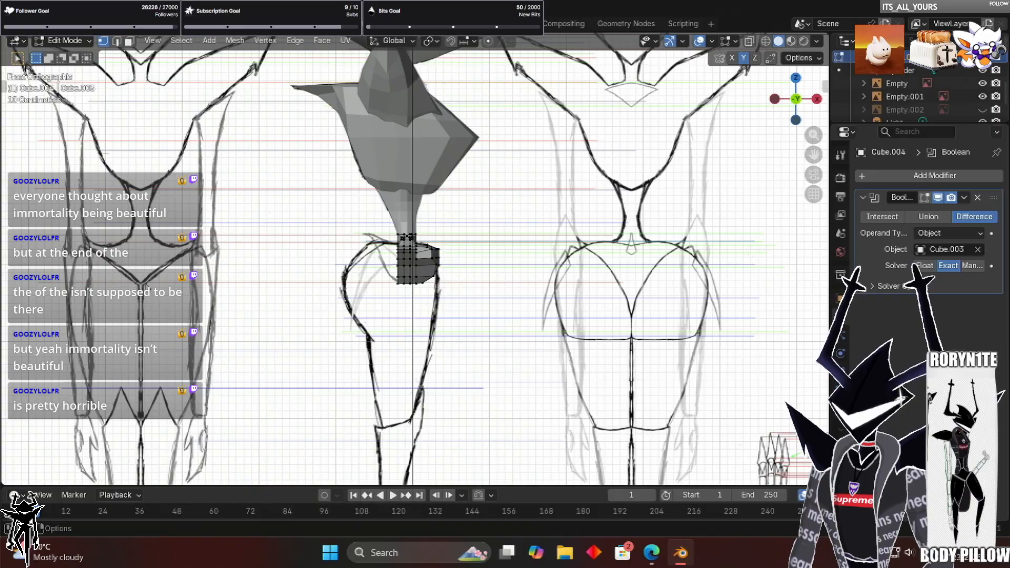
left_click(205, 267)
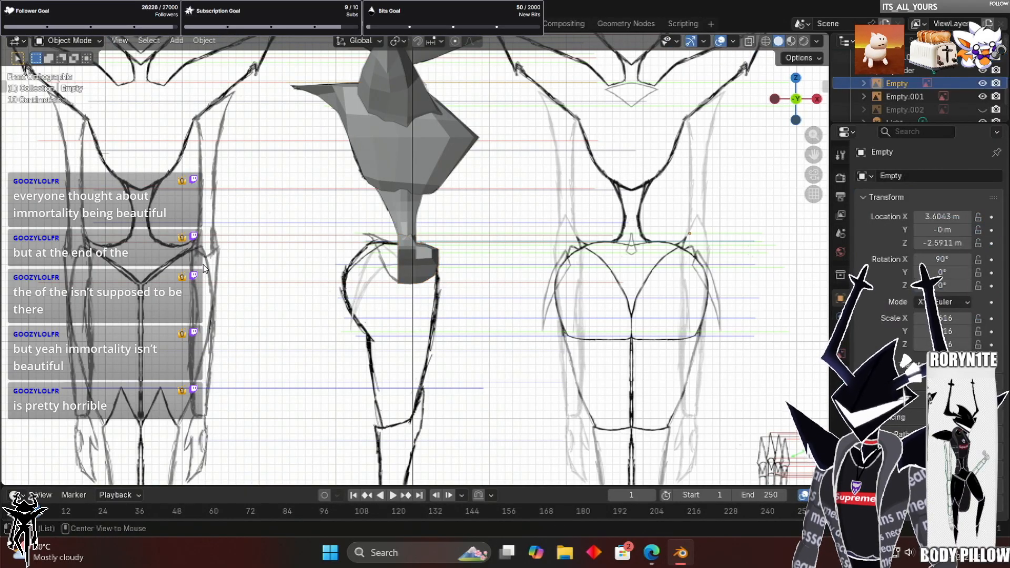
key("alt+h")
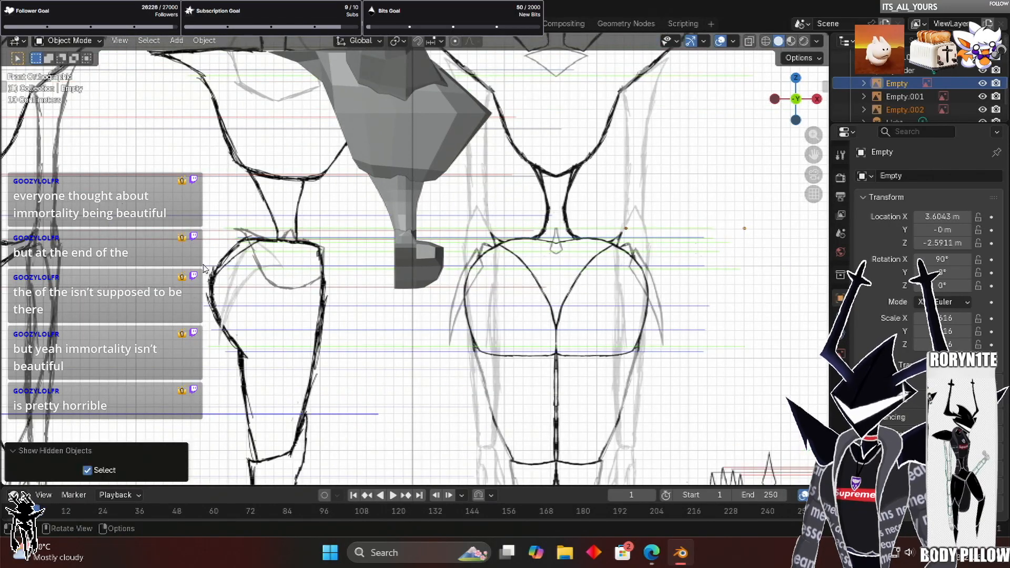
scroll(205, 267, "up", 3)
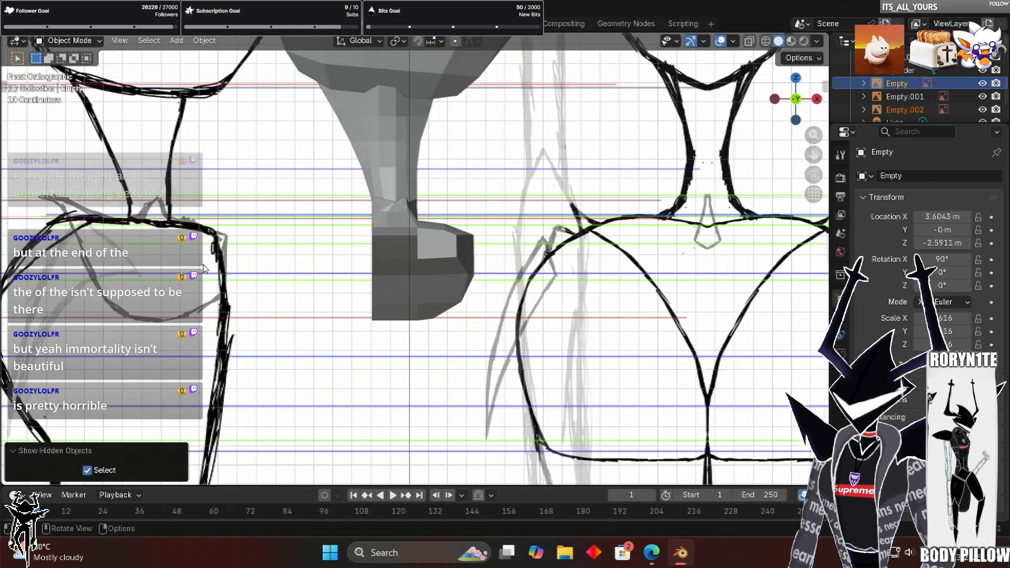
scroll(205, 268, "down", 1)
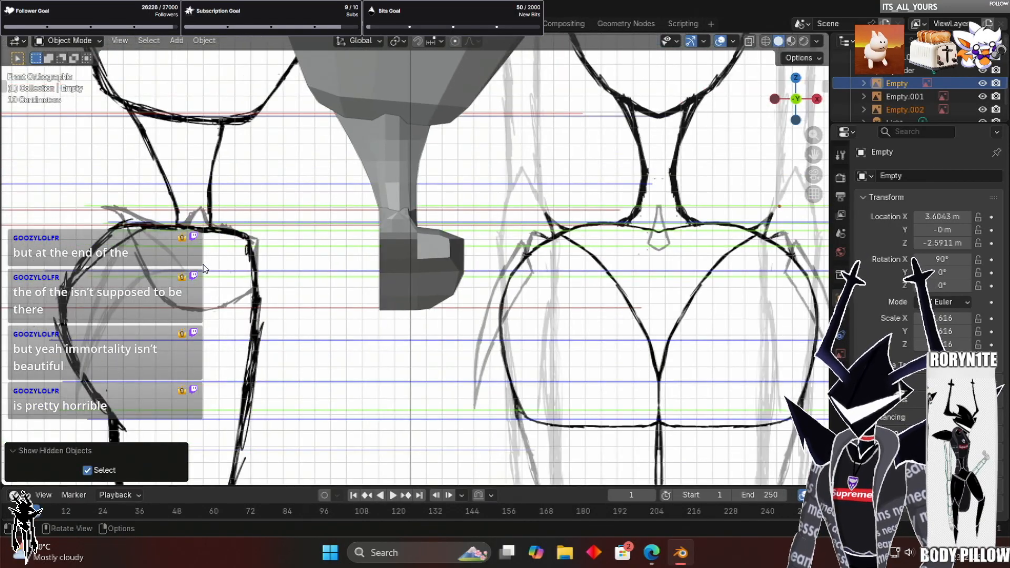
scroll(466, 183, "down", 4)
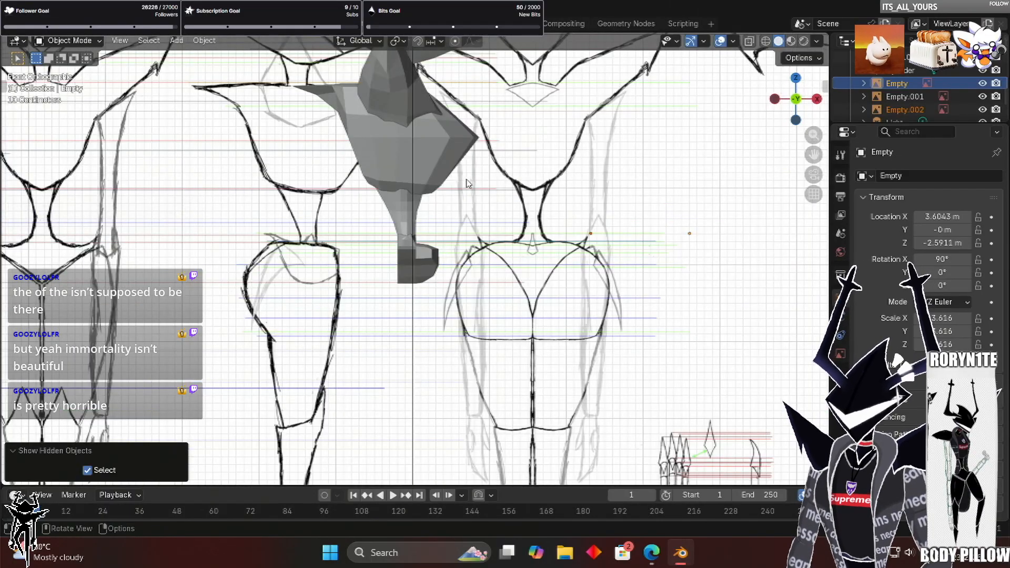
scroll(457, 185, "down", 2)
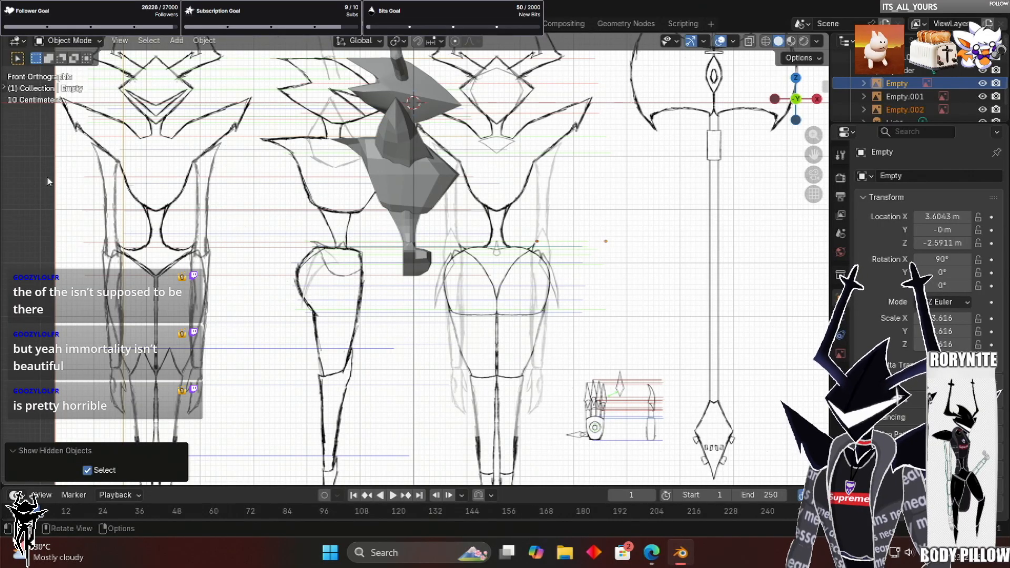
key("ctrl+z")
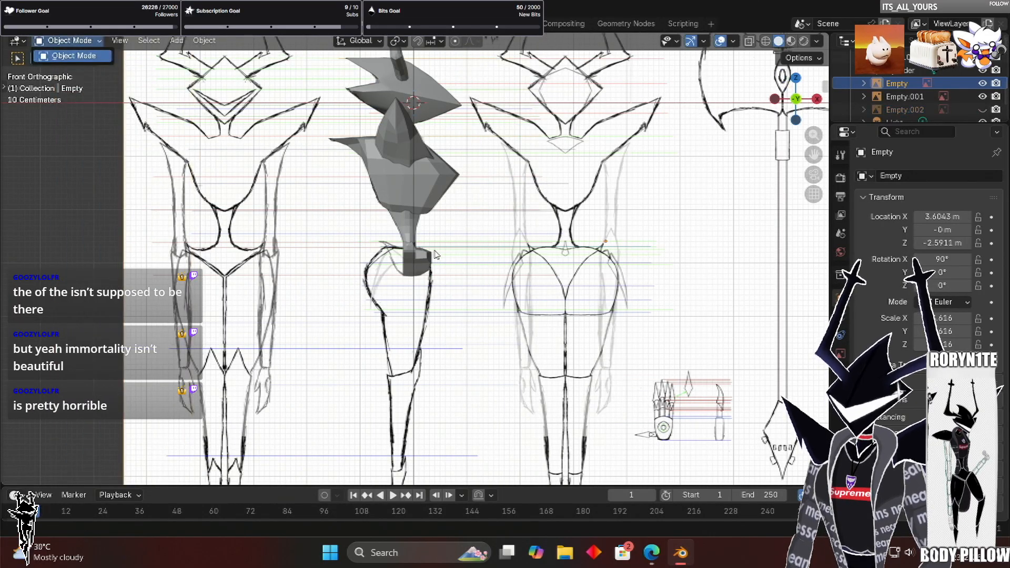
key("ctrl+z")
Frame the pelvis object up close at its side wing and resume editing its mesh
middle_click_drag(550, 170, 499, 207)
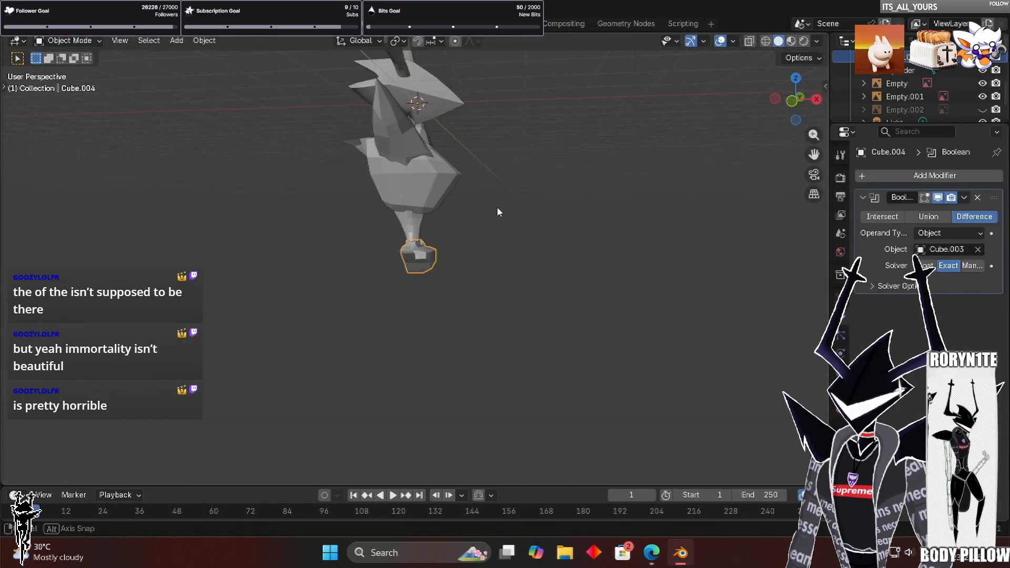
key("KP_Decimal")
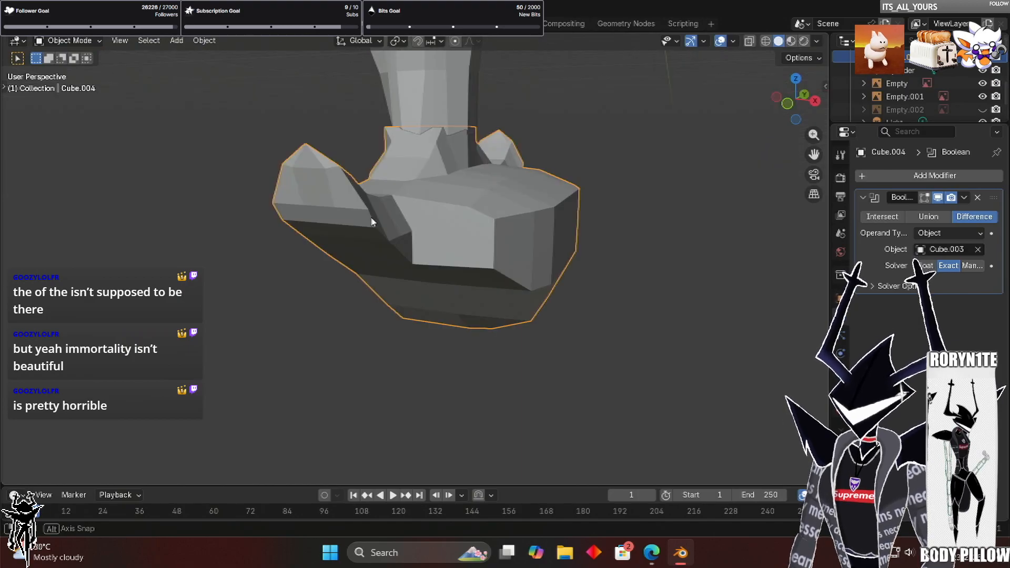
middle_click_drag(61, 71, 78, 80)
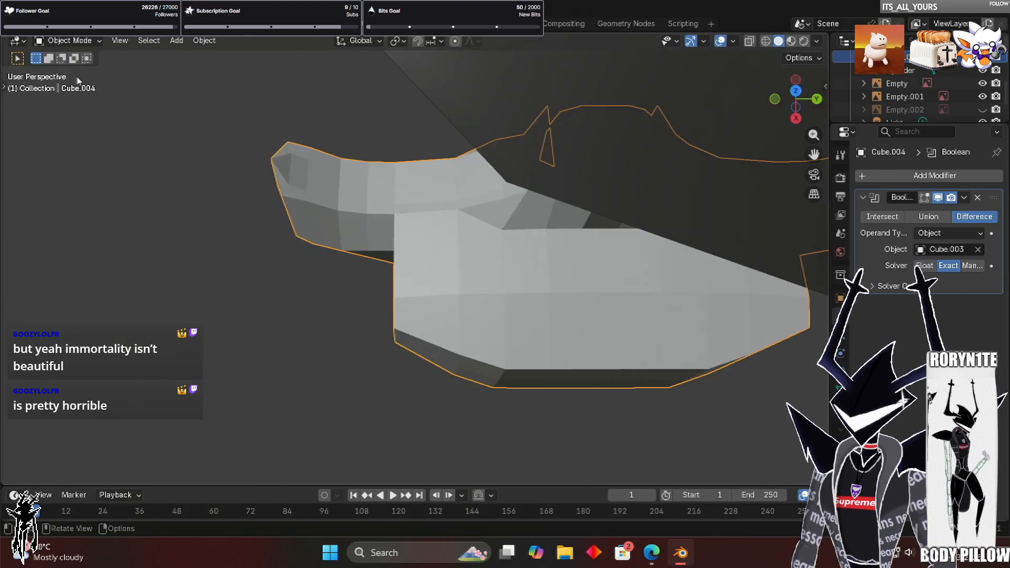
key("ctrl+Tab")
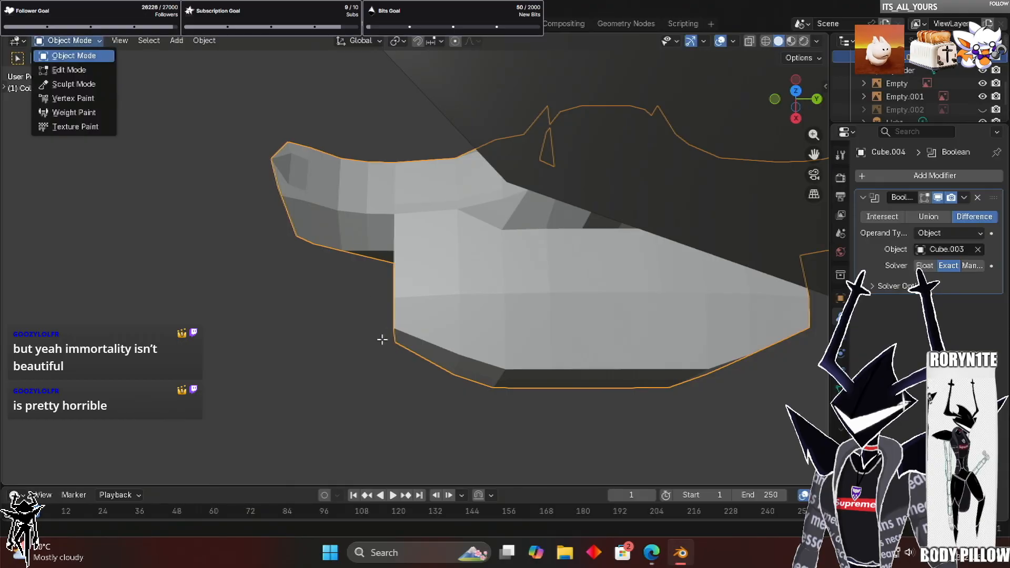
scroll(314, 203, "up", 1)
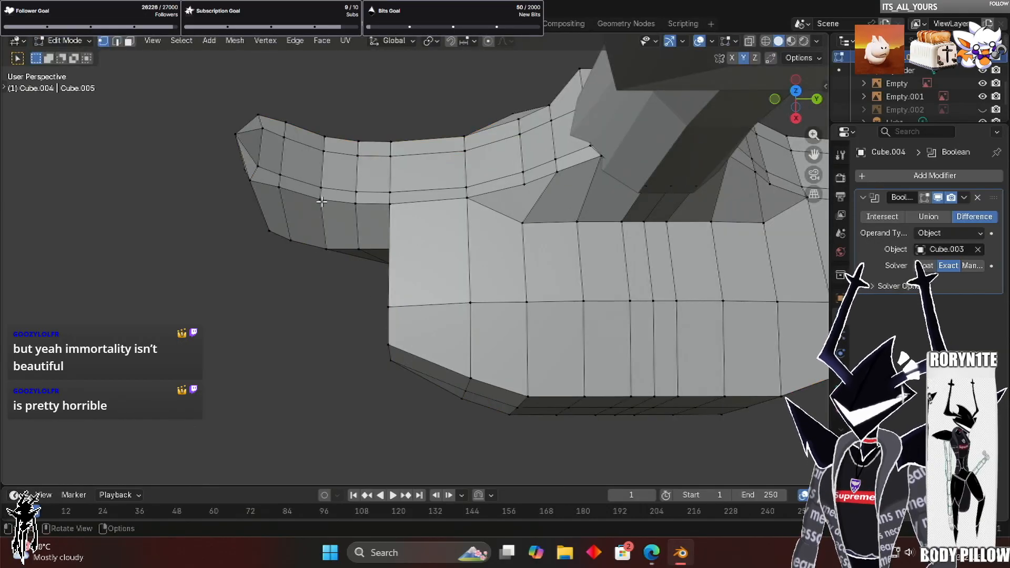
left_click(297, 359, "shift")
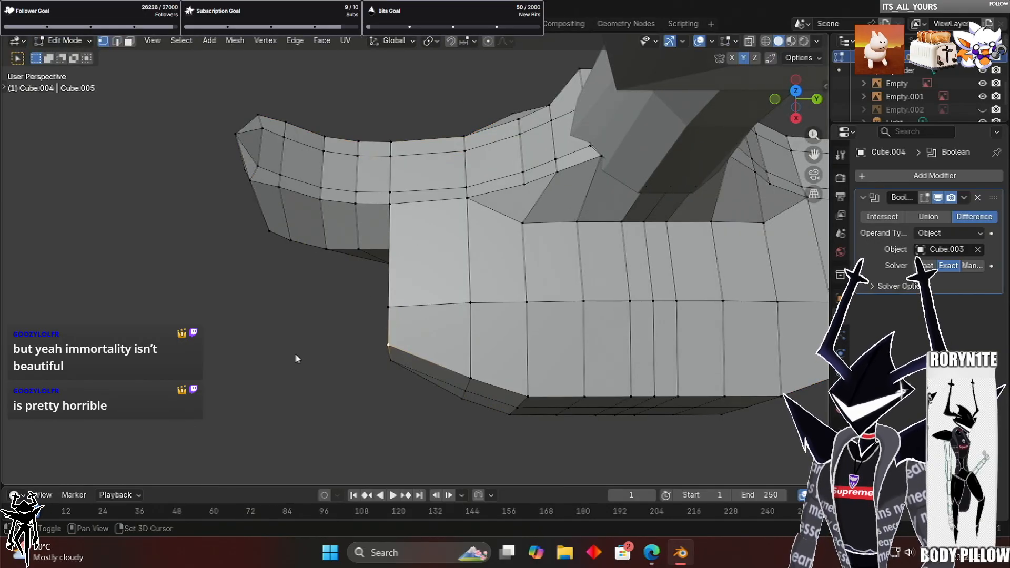
right_click(278, 437)
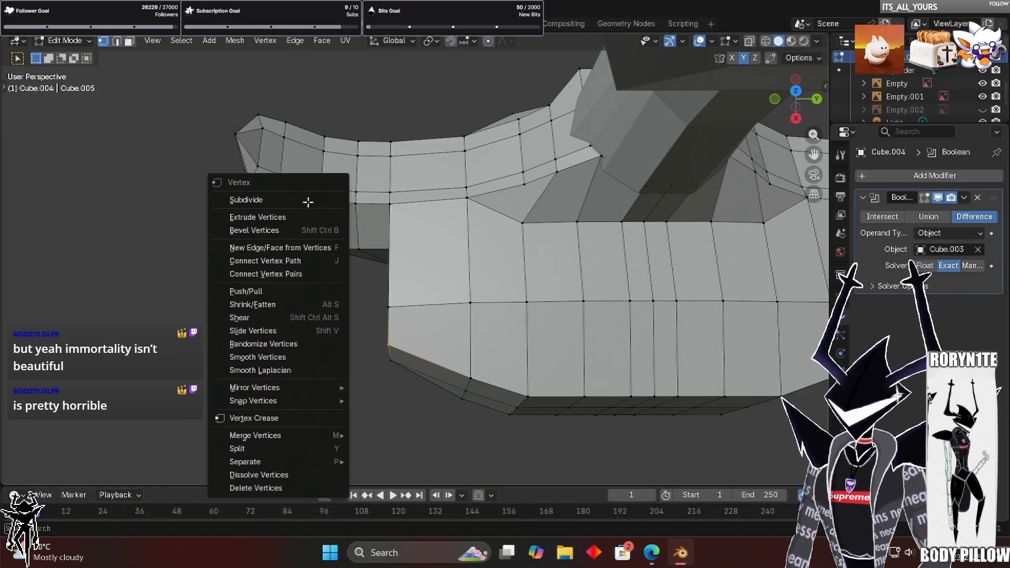
middle_click_drag(302, 213, 225, 206)
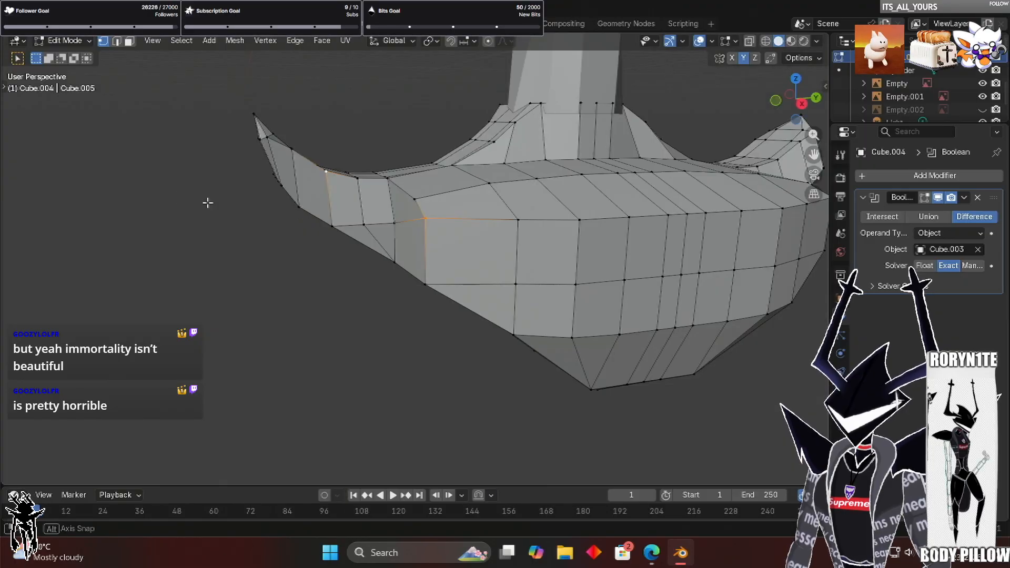
middle_click_drag(400, 233, 407, 243)
scroll(407, 244, "up", 1)
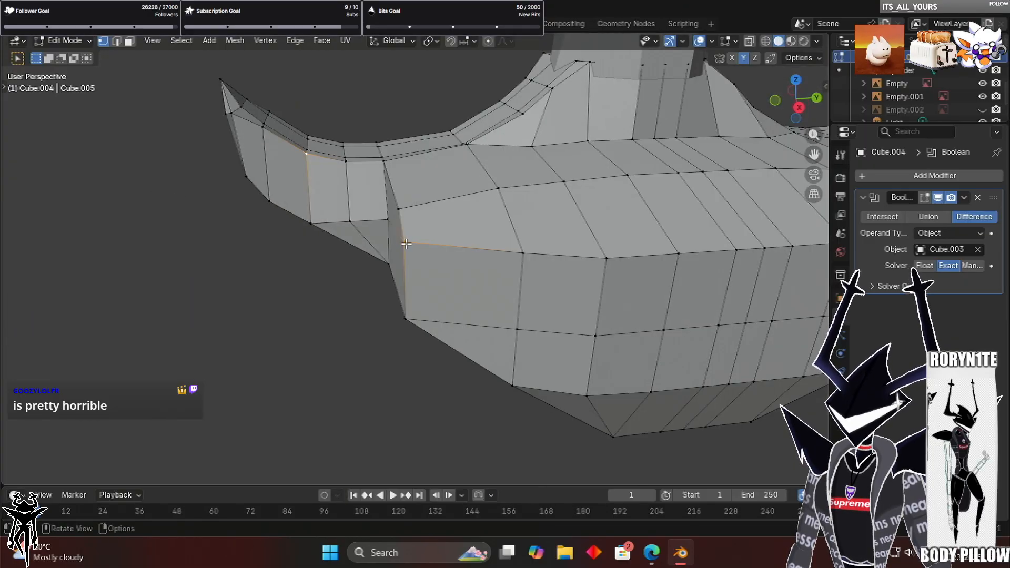
left_click(182, 232)
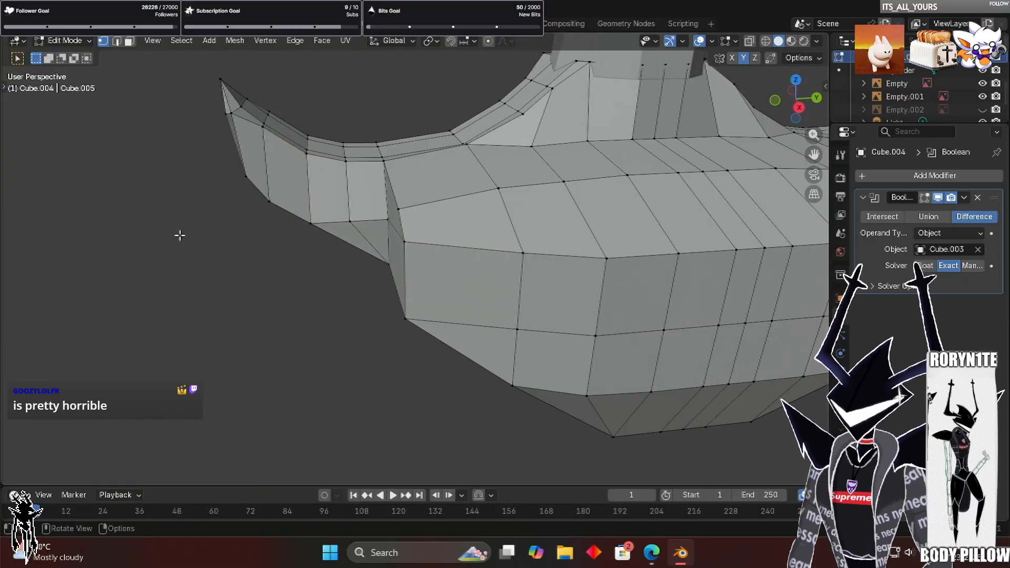
key("ctrl+z")
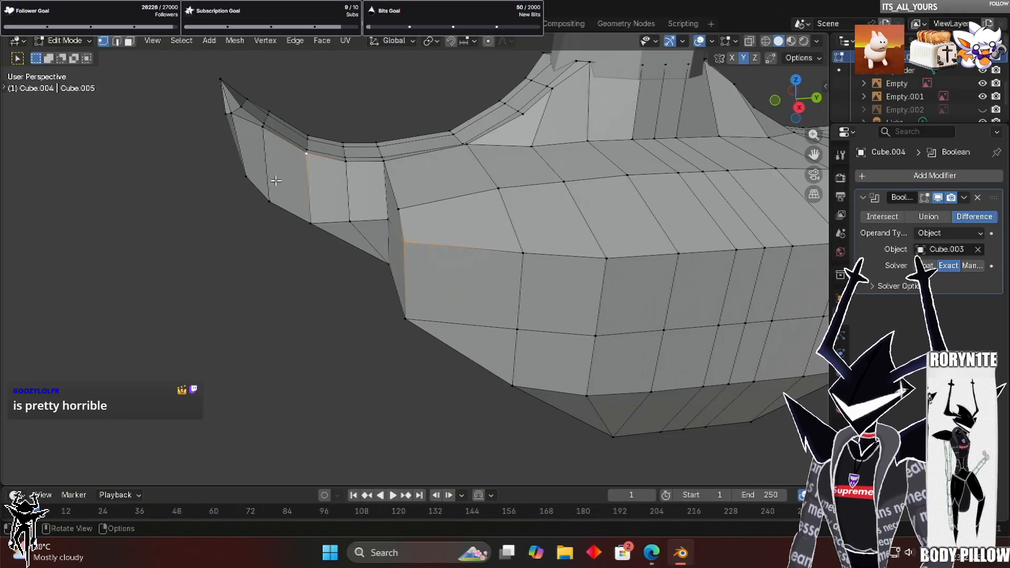
middle_click_drag(341, 293, 129, 58)
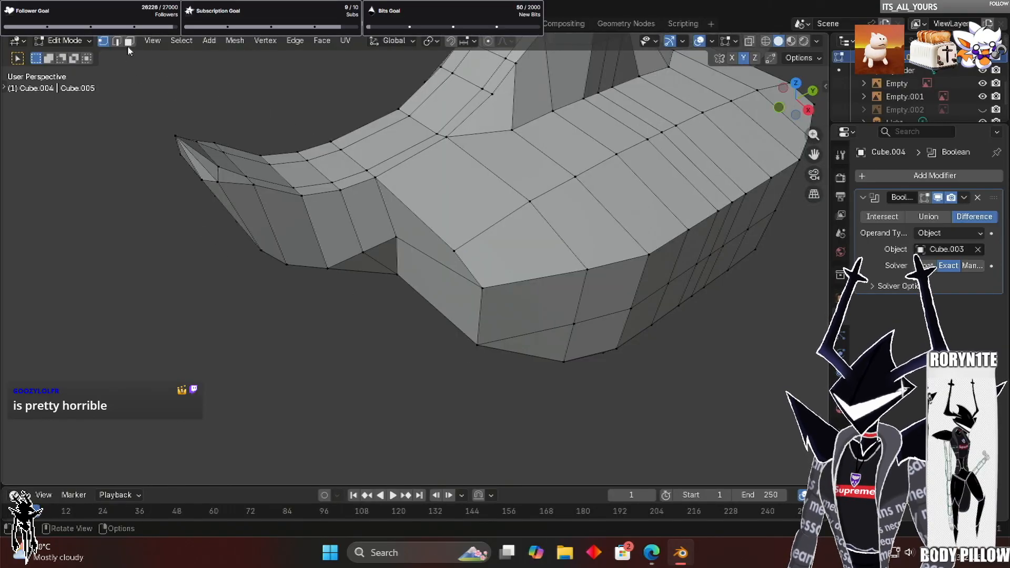
Extrude the wing faces beside the front block, including the underside triangles, forward on both sides of the pelvis
left_click(454, 250)
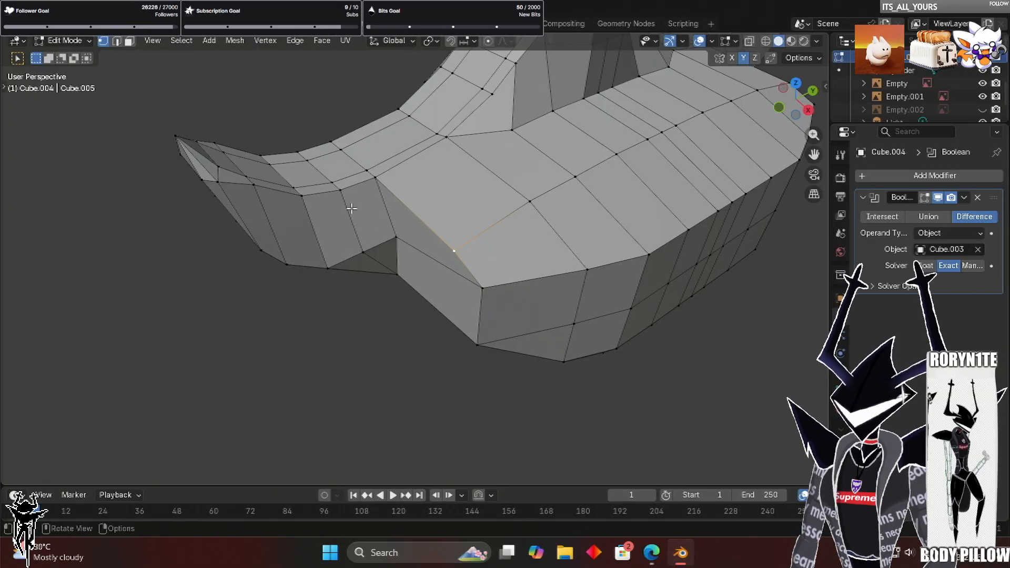
key("3")
scroll(299, 222, "up", 3)
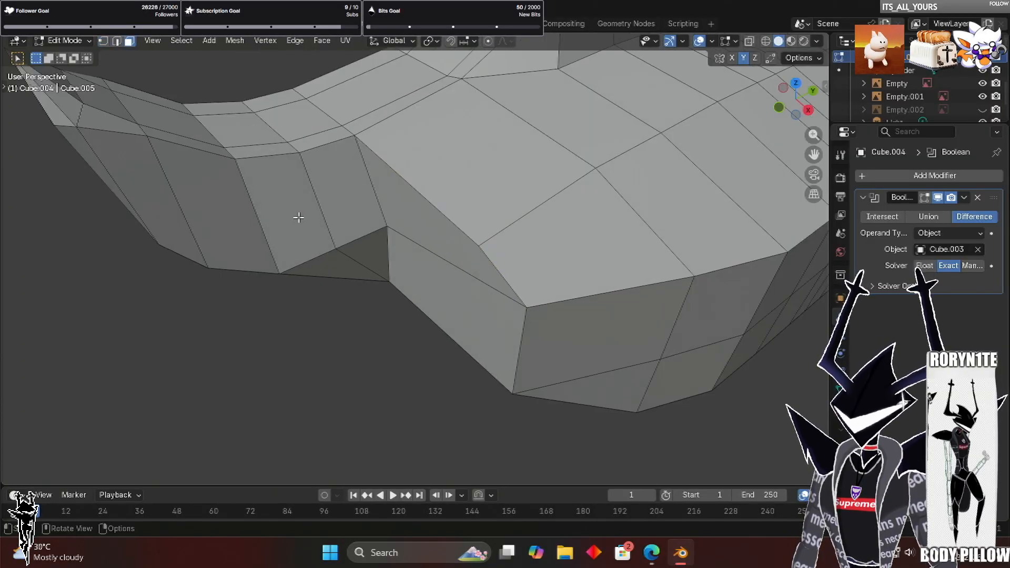
key("ctrl+z")
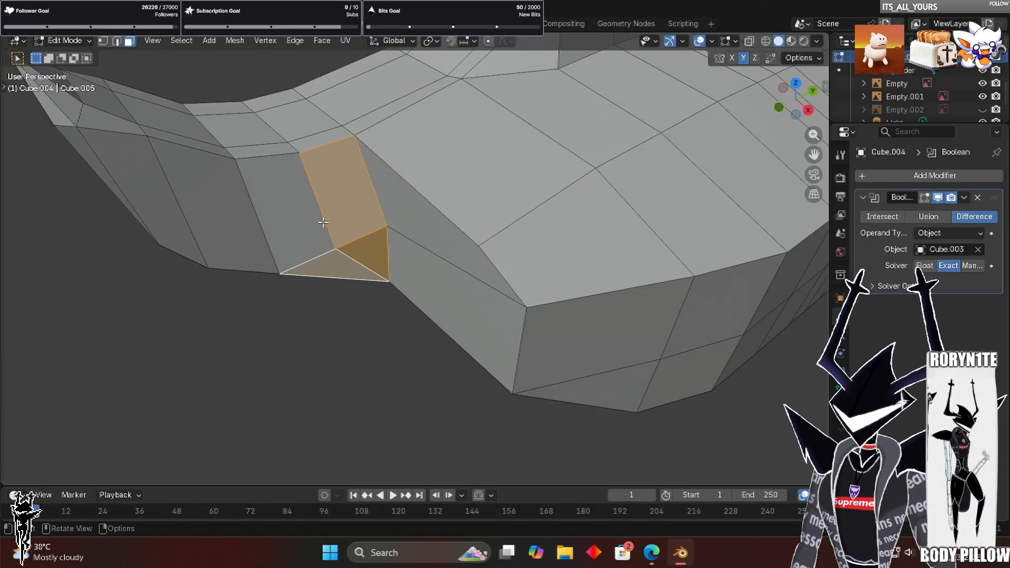
middle_click_drag(692, 286, 558, 242)
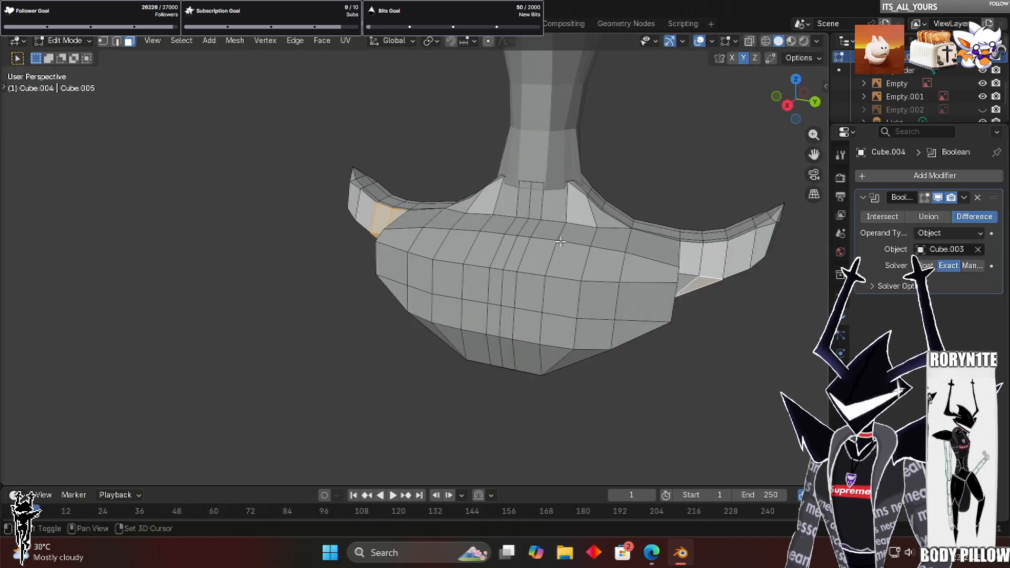
key("ctrl+shift+z")
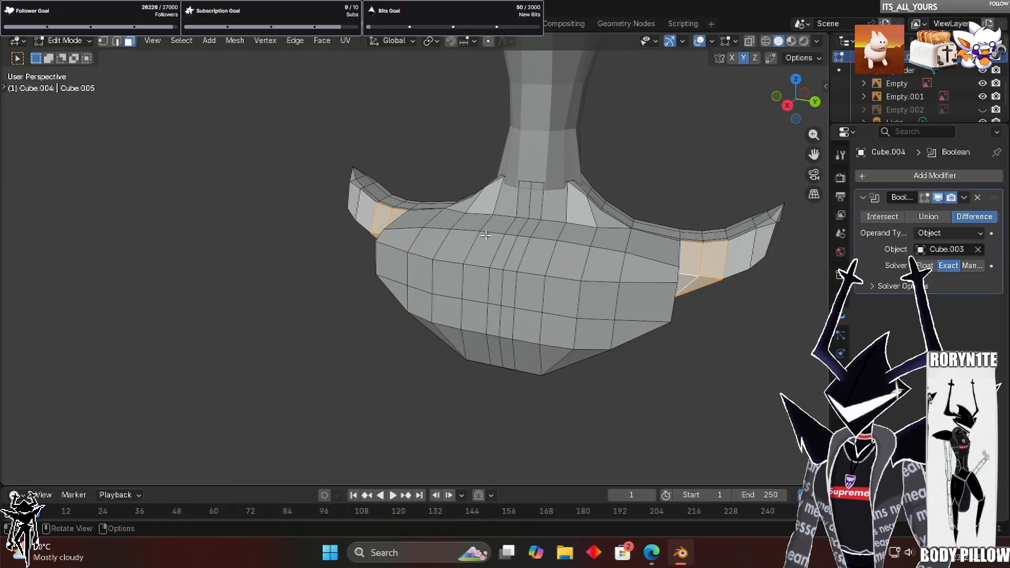
mouse_move(529, 242)
middle_mouse_down()
mouse_move(563, 249)
mouse_move(537, 252)
middle_mouse_up()
key("e")
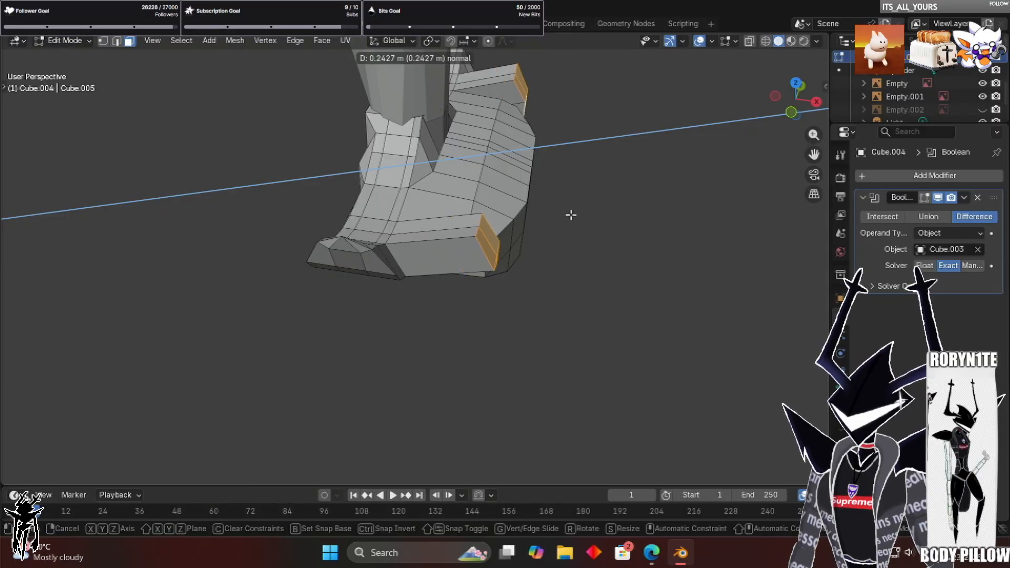
left_click(552, 209)
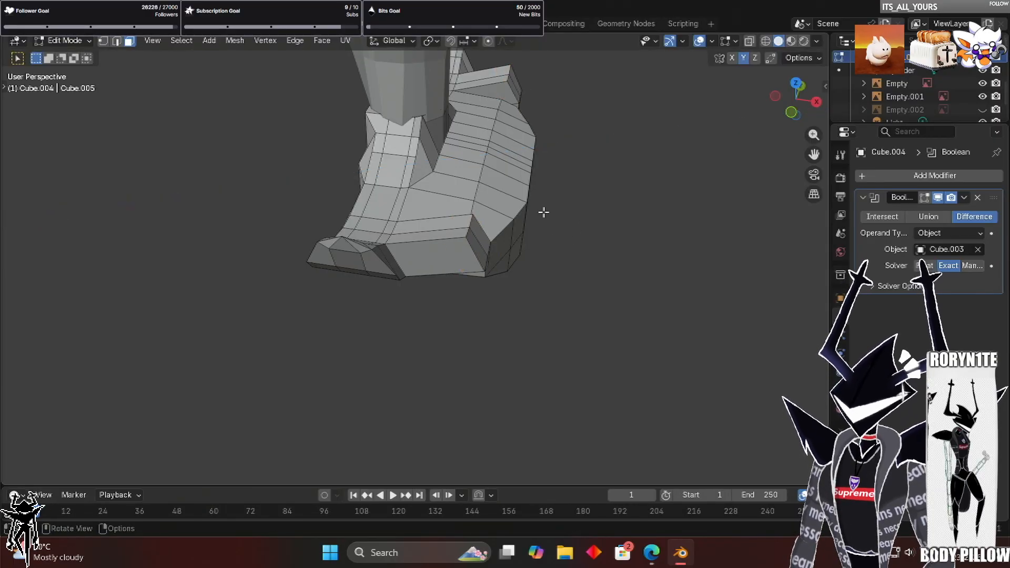
Merge the lower corner vertex of the extruded wing section into the front block's lower corner vertex with At Last
middle_click_drag(343, 165, 111, 85)
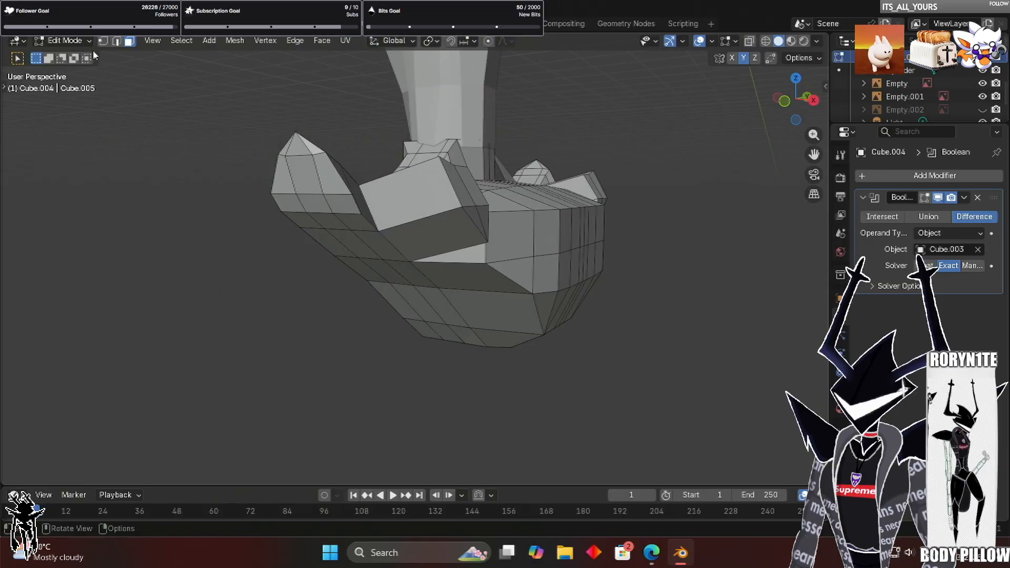
middle_click_drag(496, 283, 448, 267)
scroll(448, 267, "up", 4)
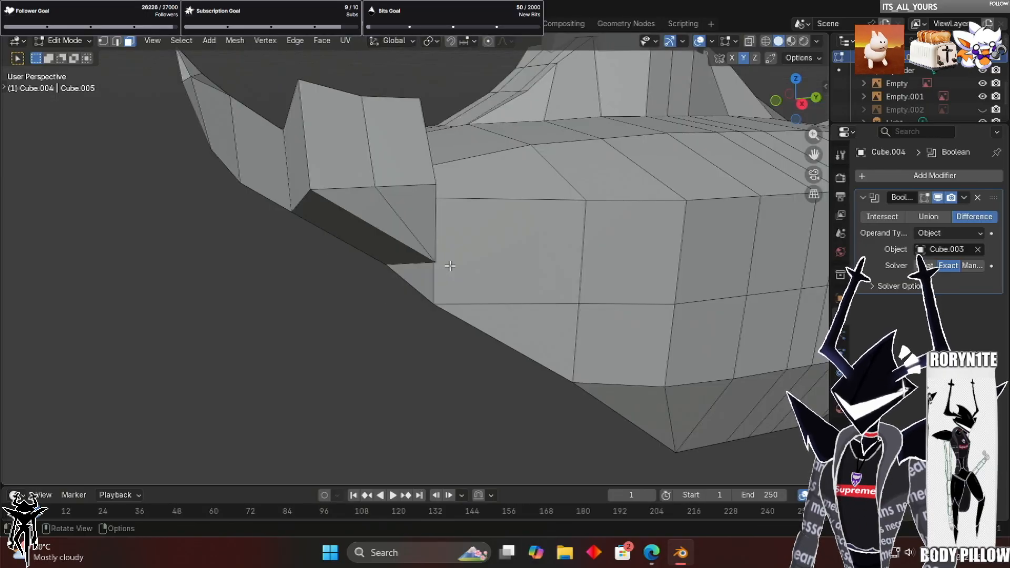
scroll(447, 336, "up", 3)
key("1")
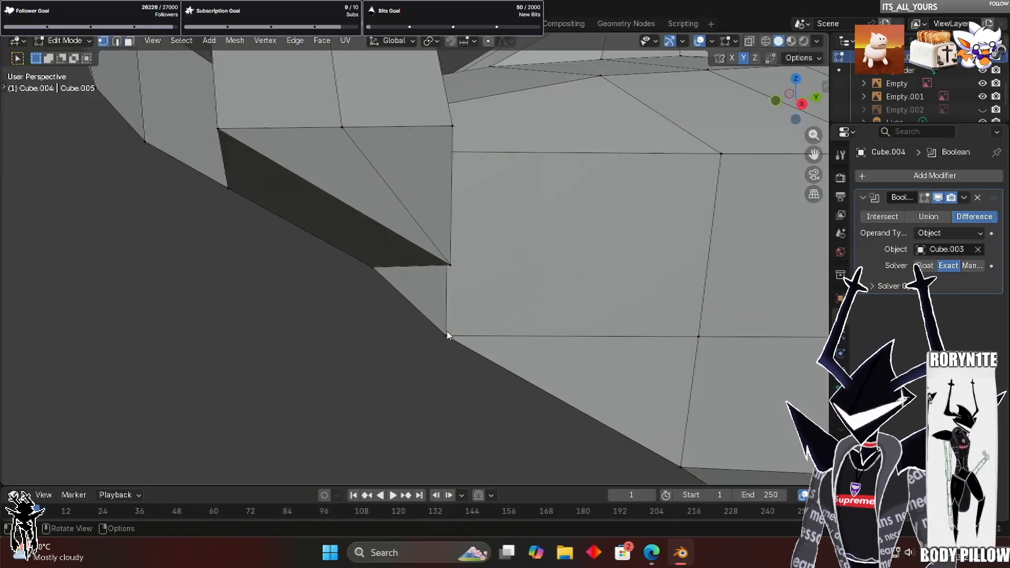
right_click(530, 452)
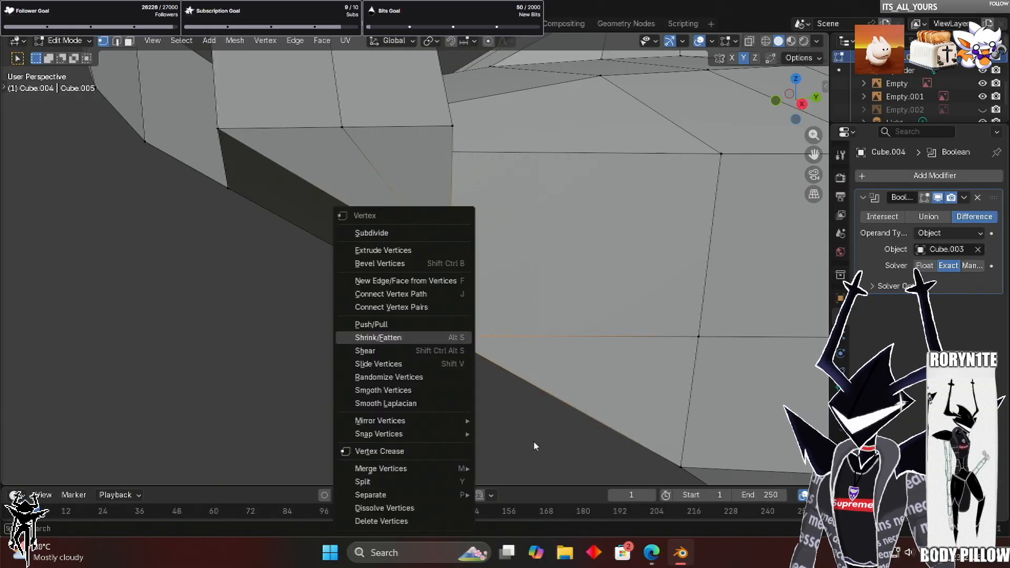
key("m")
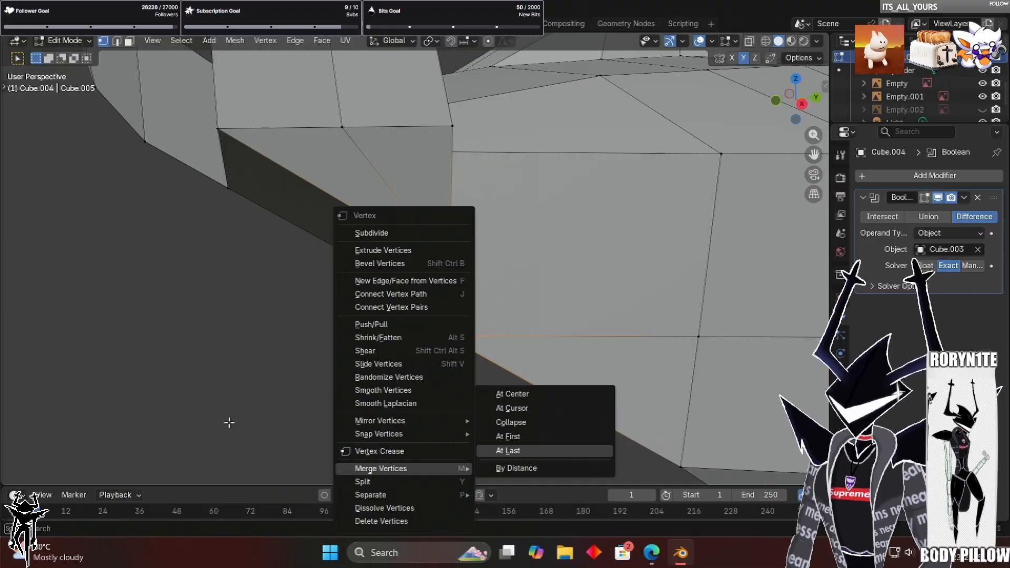
Merge the extruded wing section's middle inner vertex into the front block's adjacent corner vertex using At First
middle_click_drag(241, 311, 210, 293)
scroll(248, 279, "up", 5)
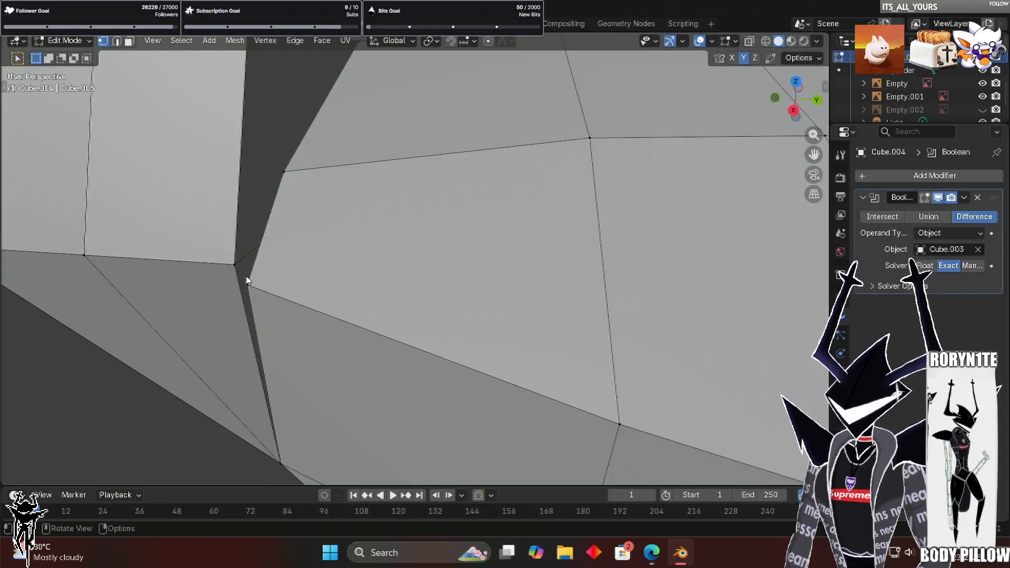
key("ctrl+z")
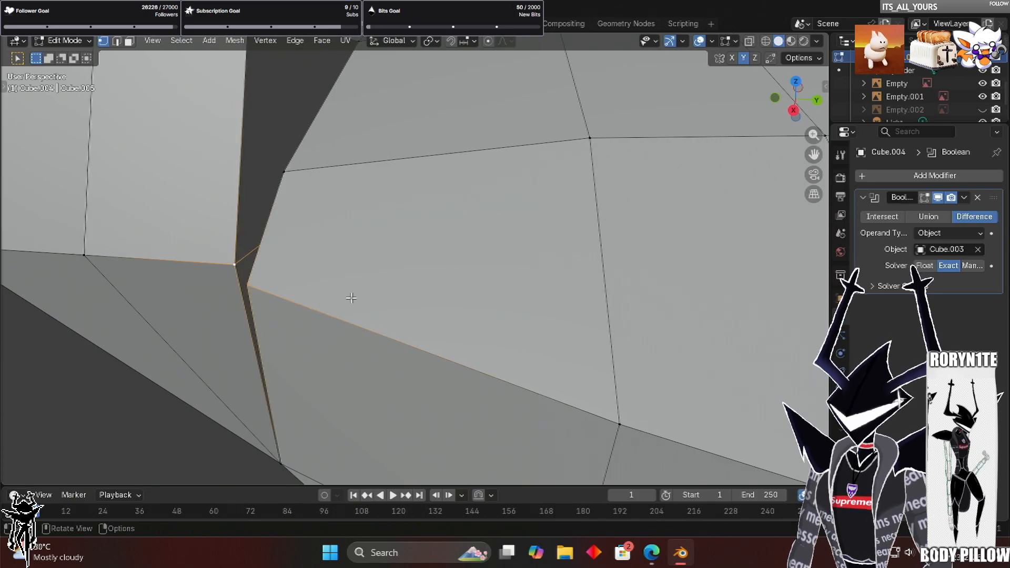
key("m")
left_click(342, 216)
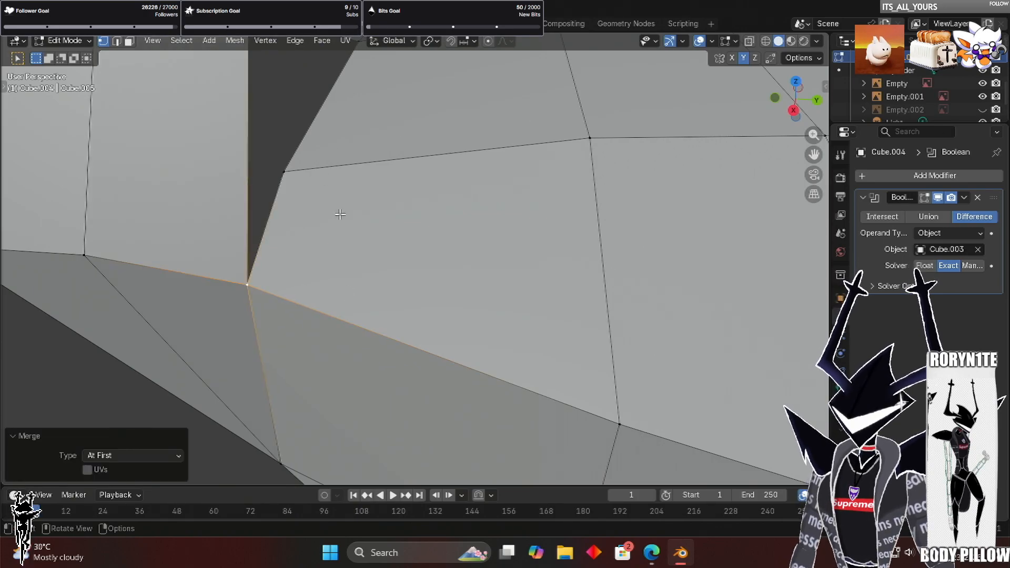
Merge the same wing section's upper inner corner vertex into the front block's upper corner vertex using At Last
scroll(336, 283, "down", 4)
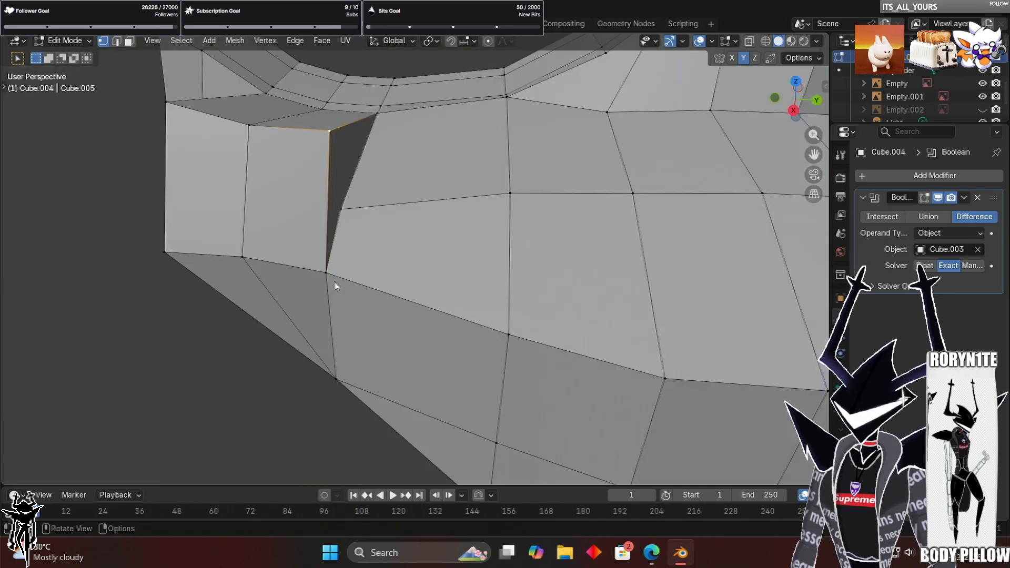
right_click(316, 285)
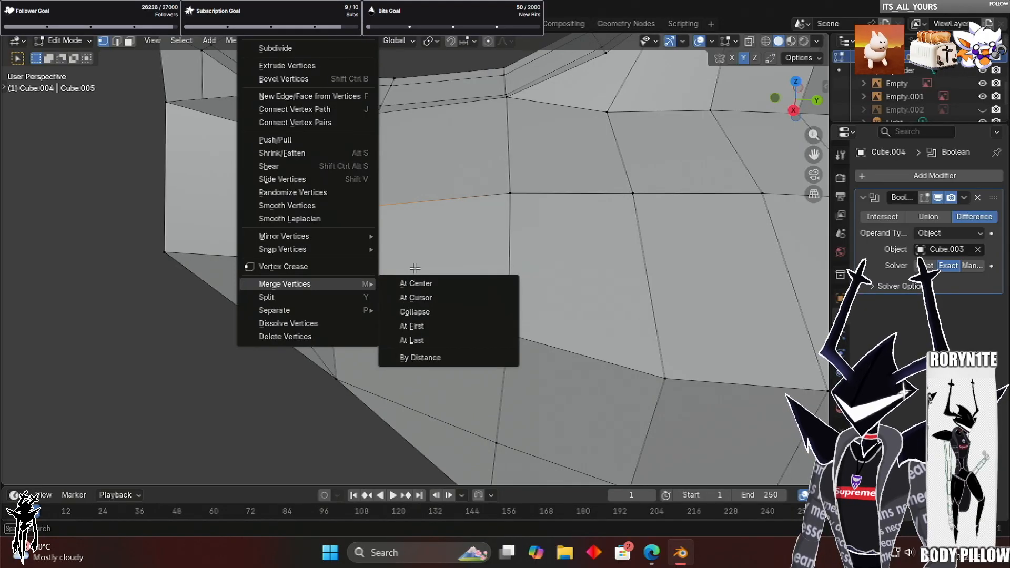
left_click(415, 340)
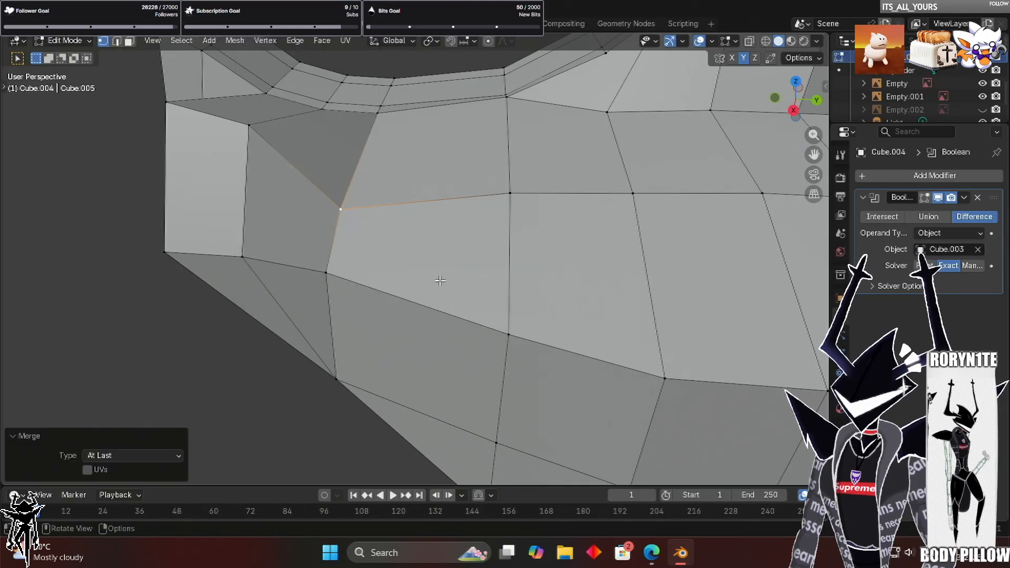
left_click(387, 245)
On the opposite side of the pelvis, merge the extruded section's lower corner vertex into the front block's lower corner using At Last
scroll(388, 246, "down", 4)
mouse_move(735, 263)
middle_mouse_down()
mouse_move(750, 280)
mouse_move(718, 266)
middle_mouse_up()
scroll(751, 295, "down", 4)
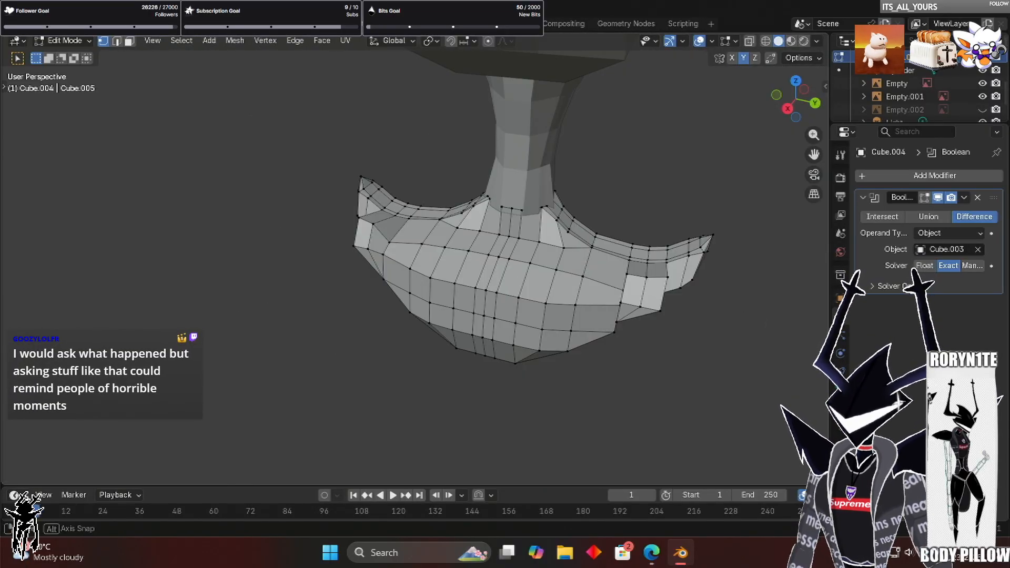
middle_click_drag(796, 337, 794, 315)
scroll(684, 317, "up", 3)
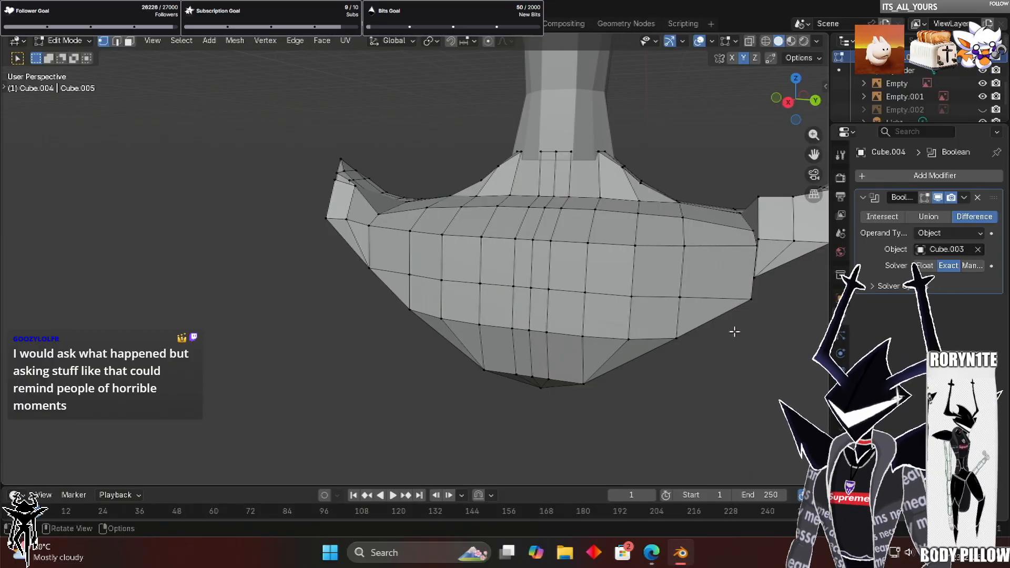
key("ctrl+v")
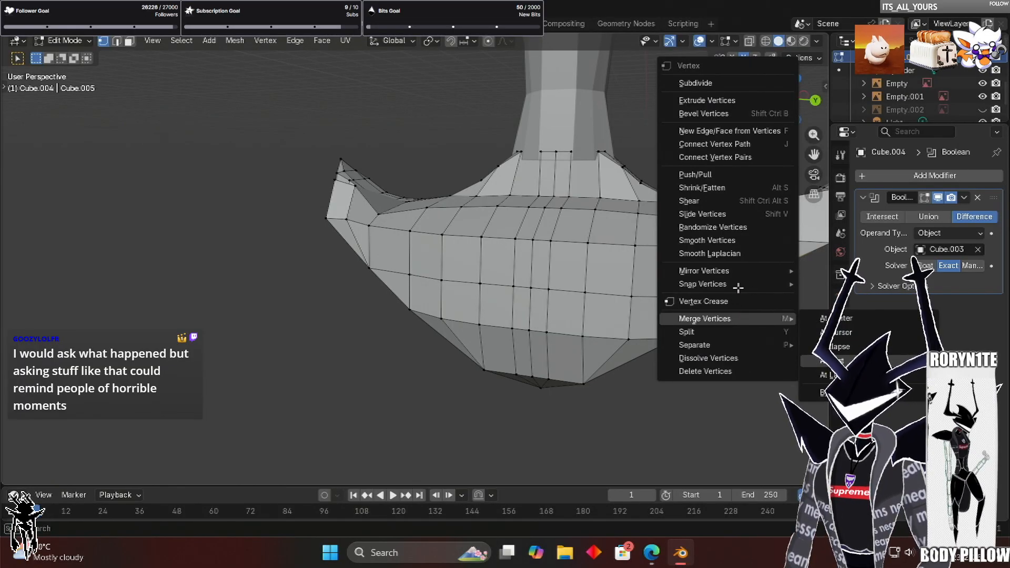
key("l")
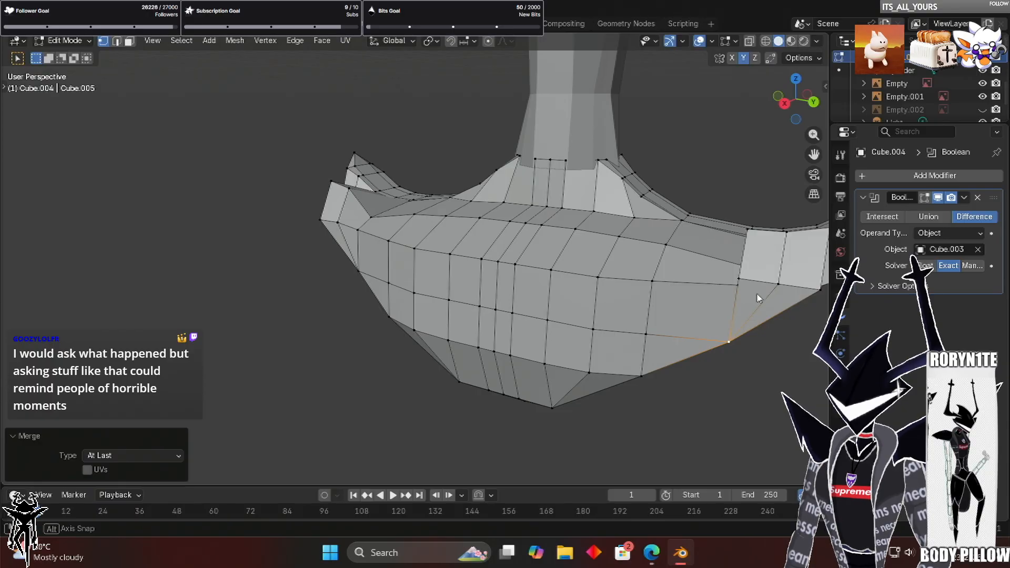
Merge that side's middle and upper inner vertices into the matching front block vertices using At First
left_click(739, 282)
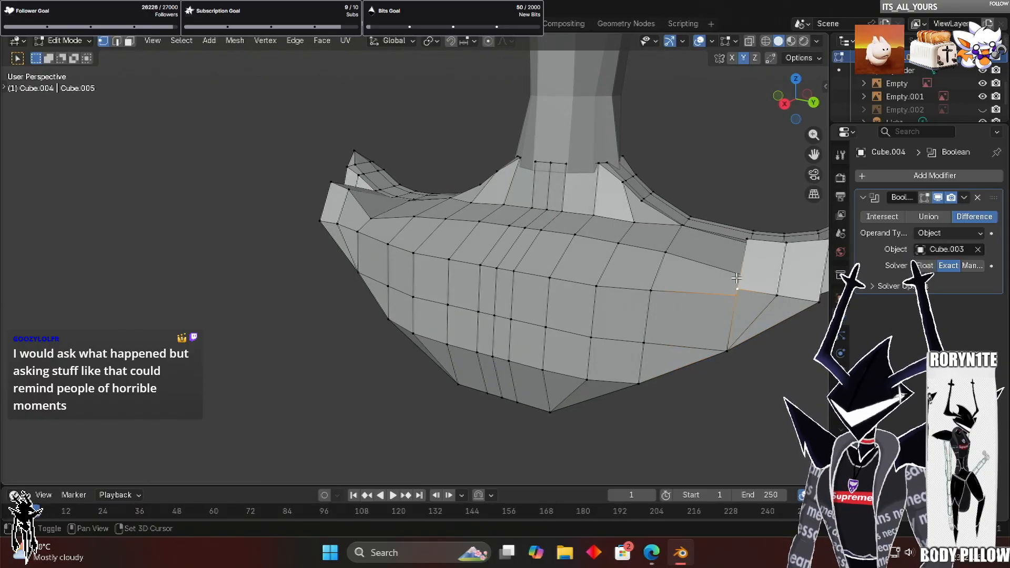
key("ctrl+v")
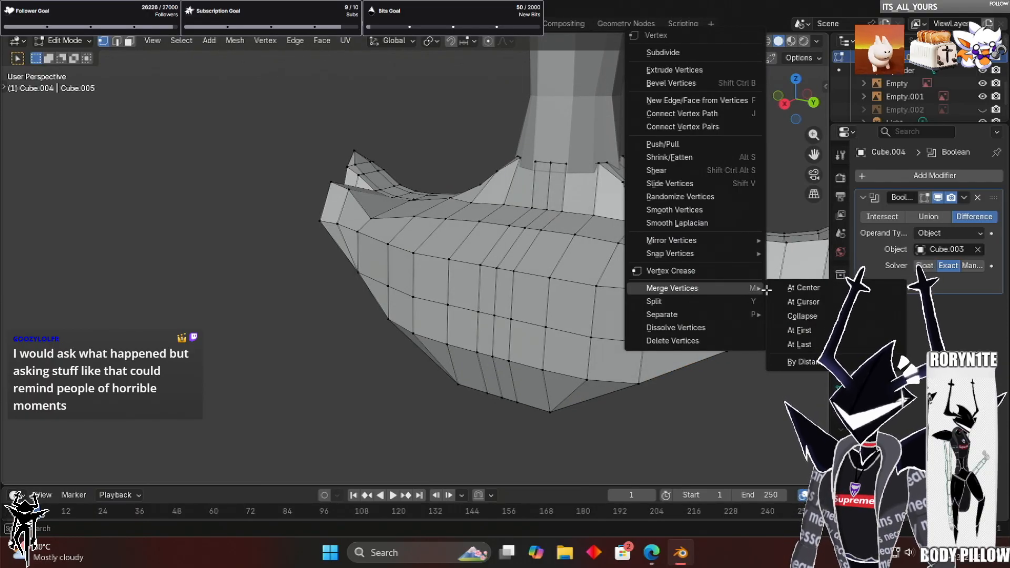
key("f")
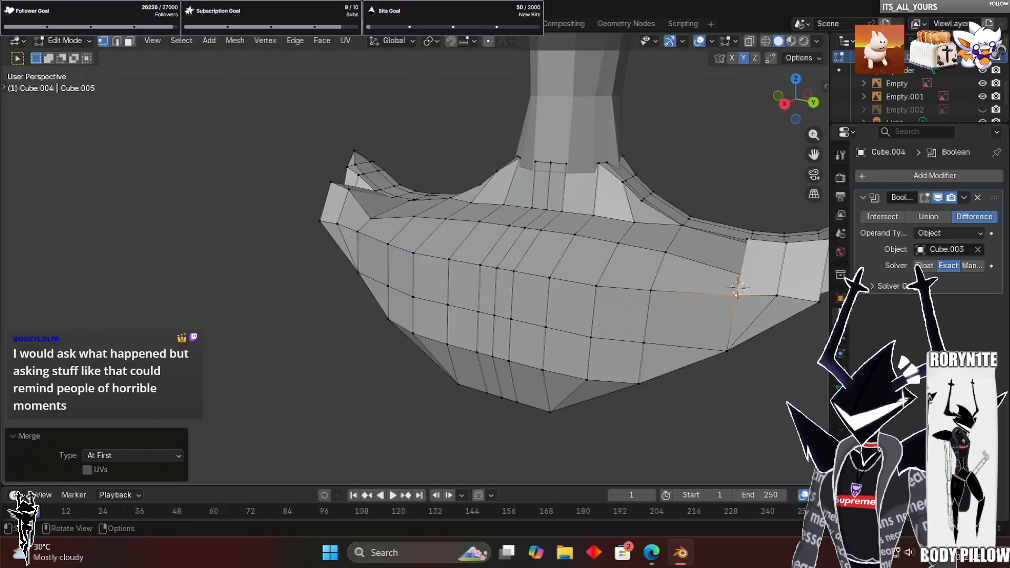
middle_click_drag(611, 284, 592, 280)
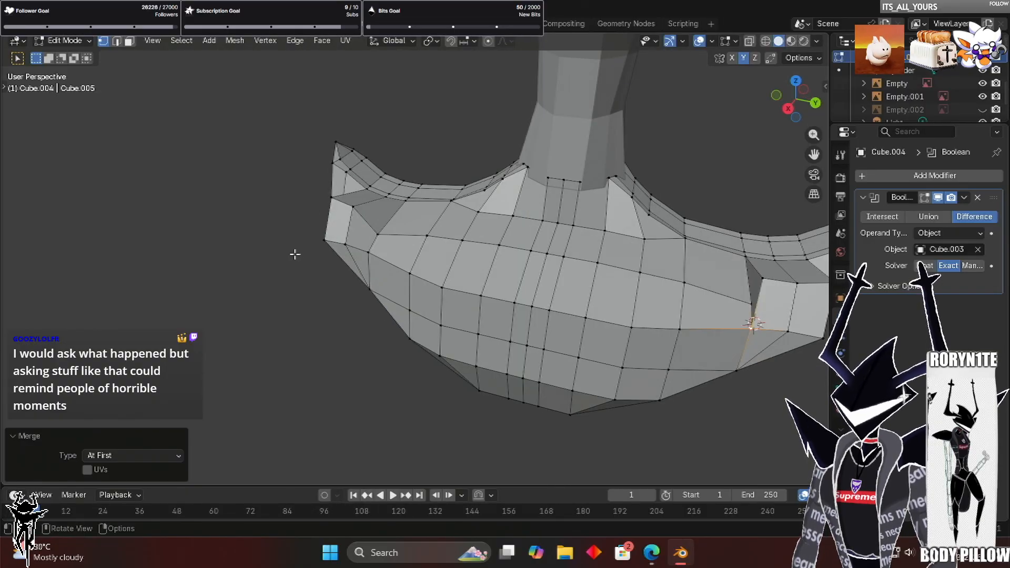
key("ctrl+v")
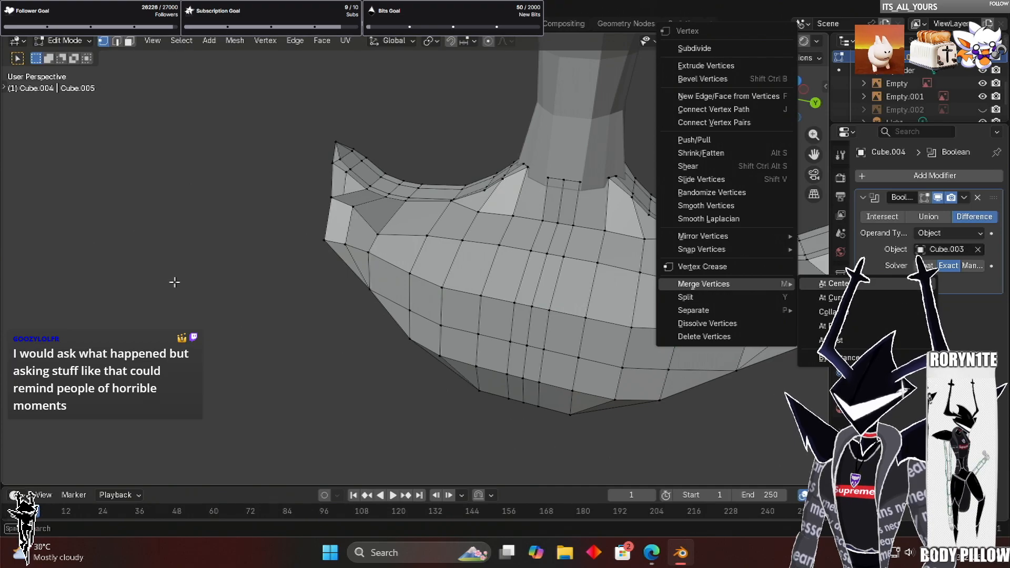
key("f")
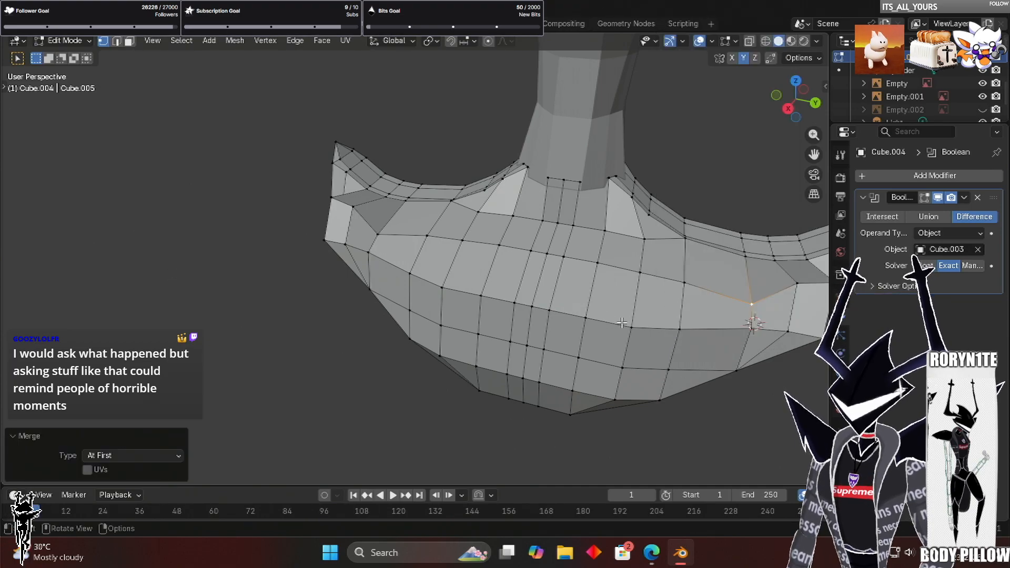
left_click(660, 298)
Examine the pelvis shape against the whole character from the front and side, including where it meets the waist
scroll(615, 289, "down", 8)
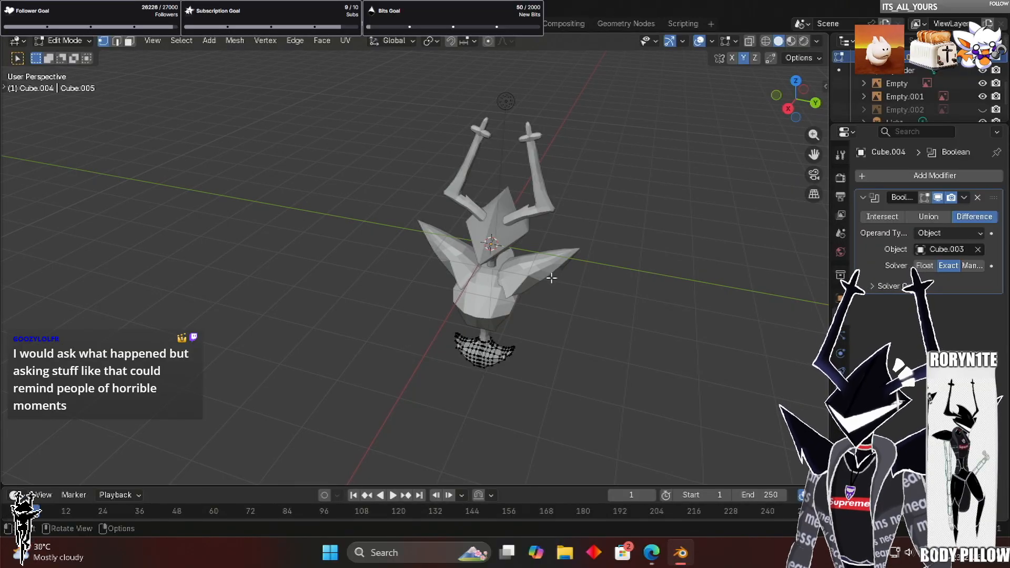
scroll(558, 269, "up", 5)
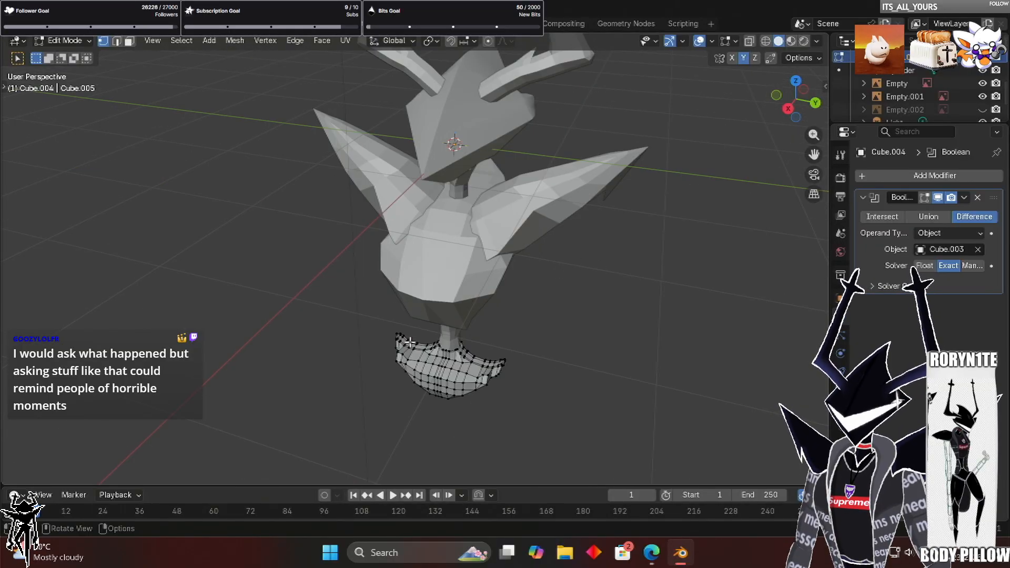
scroll(679, 382, "down", 9)
middle_click_drag(683, 384, 596, 349)
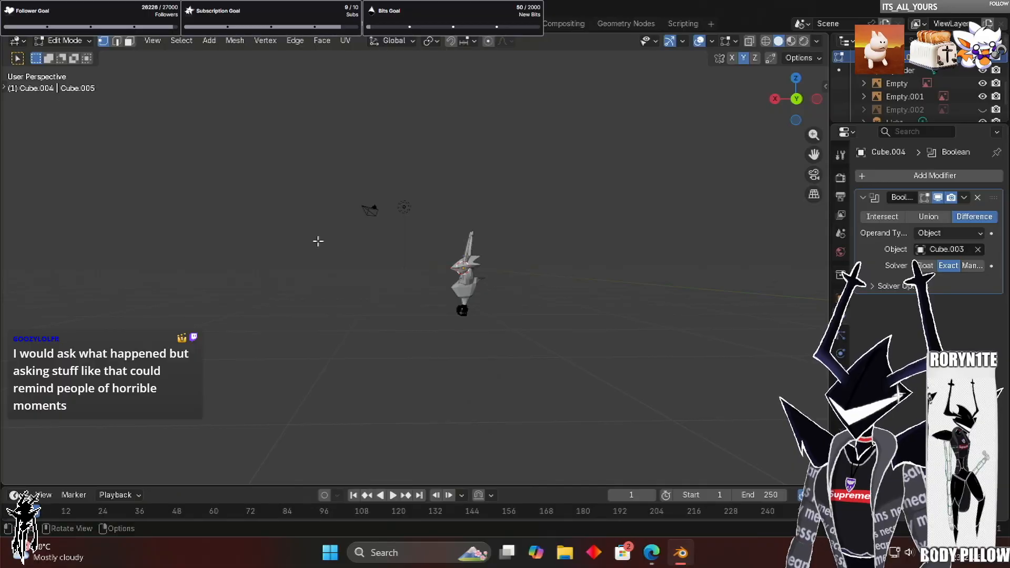
scroll(339, 266, "up", 7)
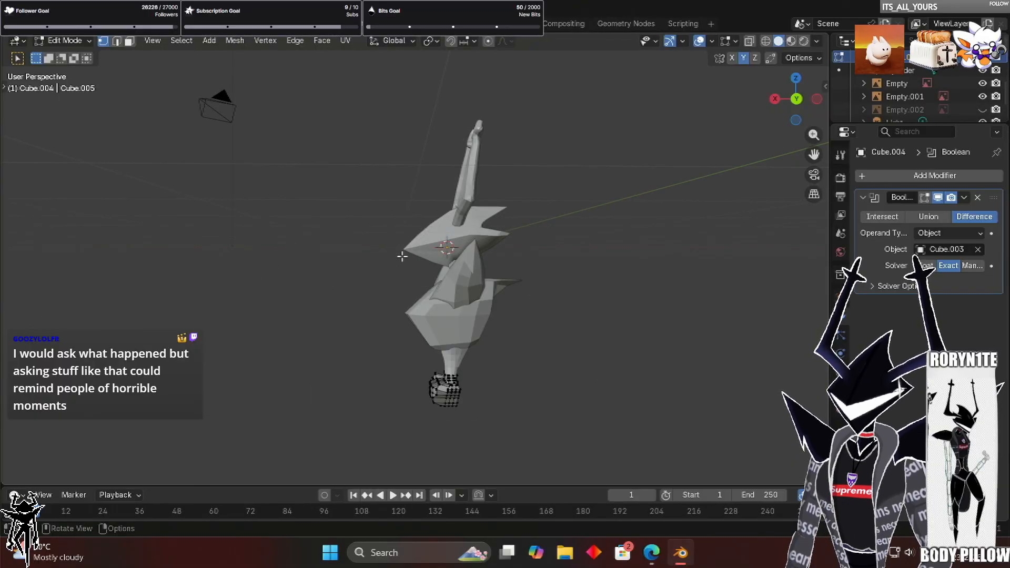
middle_click_drag(419, 257, 516, 277)
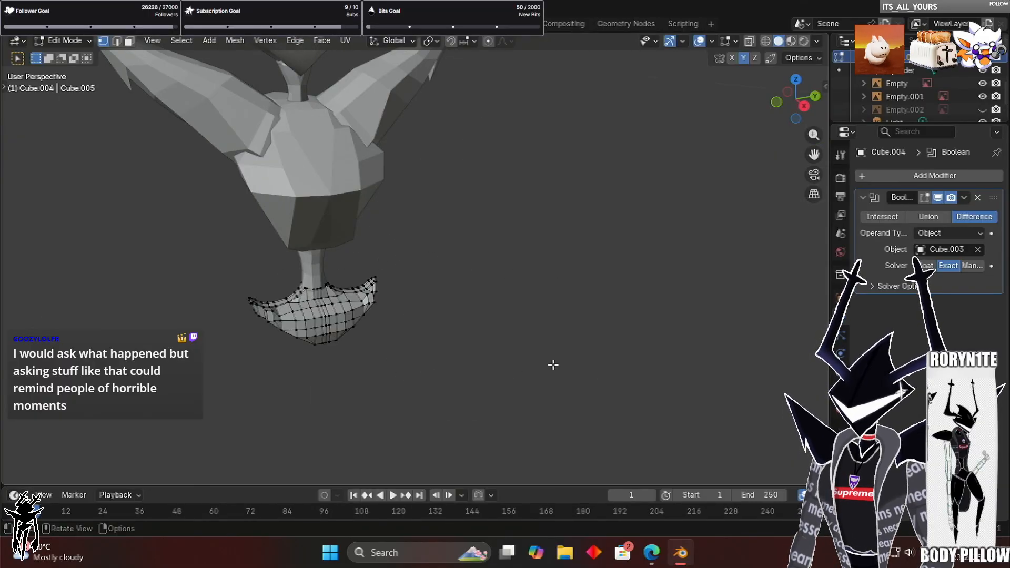
scroll(553, 365, "up", 4)
middle_click_drag(552, 366, 419, 334)
middle_click_drag(276, 311, 286, 299)
scroll(286, 298, "up", 3)
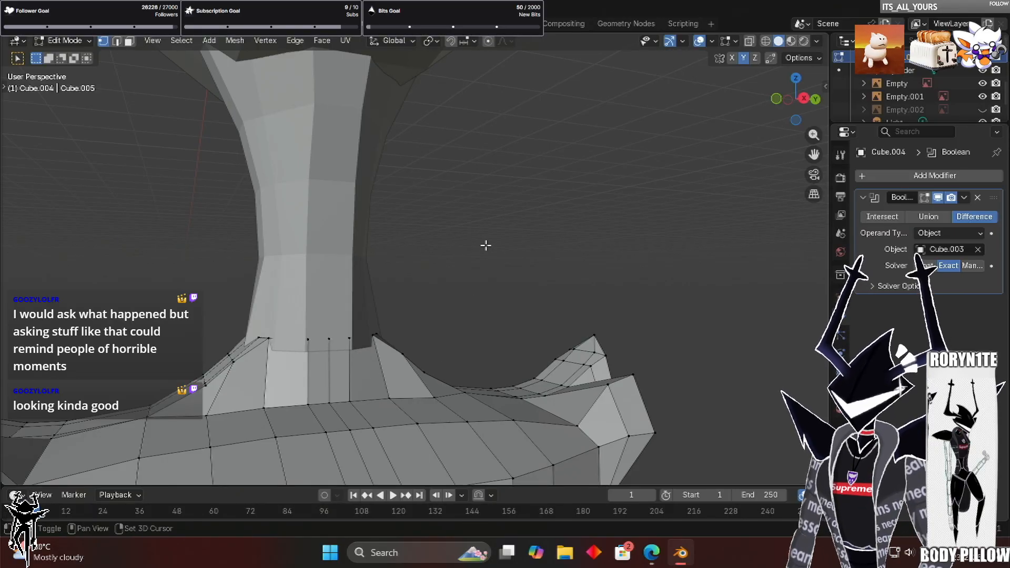
scroll(492, 254, "down", 1)
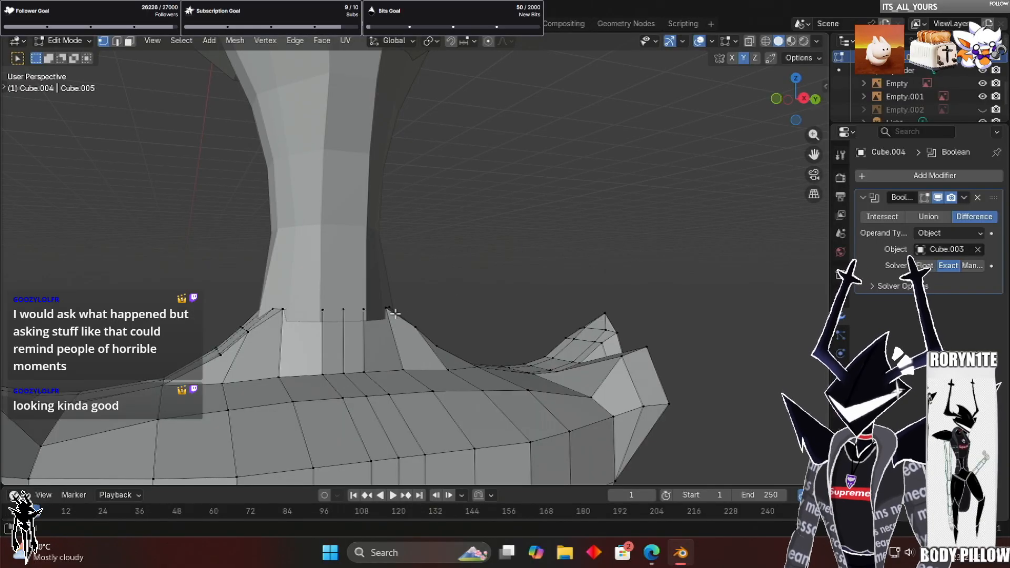
Try to merge the extruded section's outer upper corner vertex into the wing rim vertex closer to the wing tip
middle_click_drag(395, 301, 180, 250)
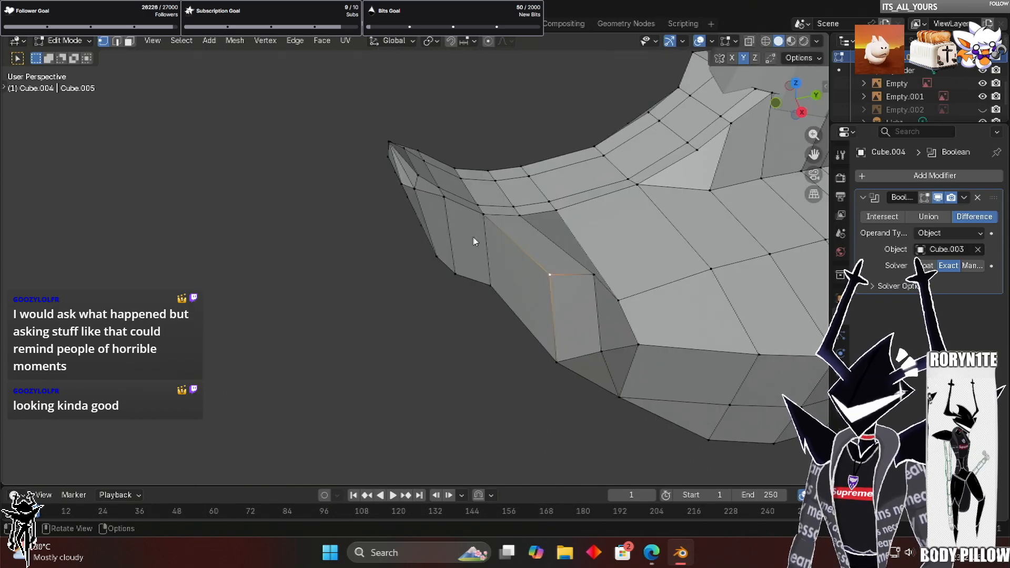
middle_click_drag(478, 239, 421, 245)
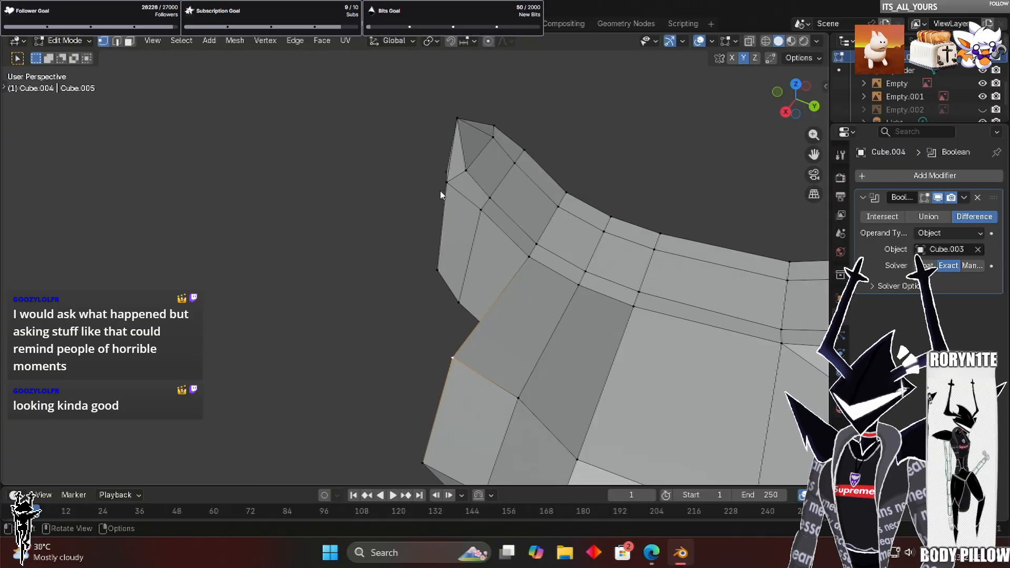
right_click(471, 152)
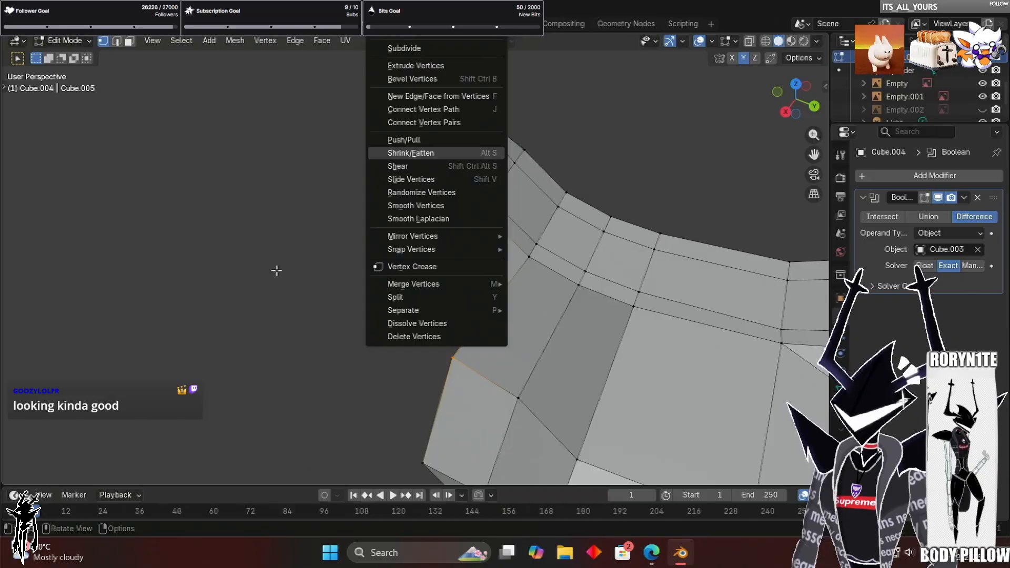
key("g")
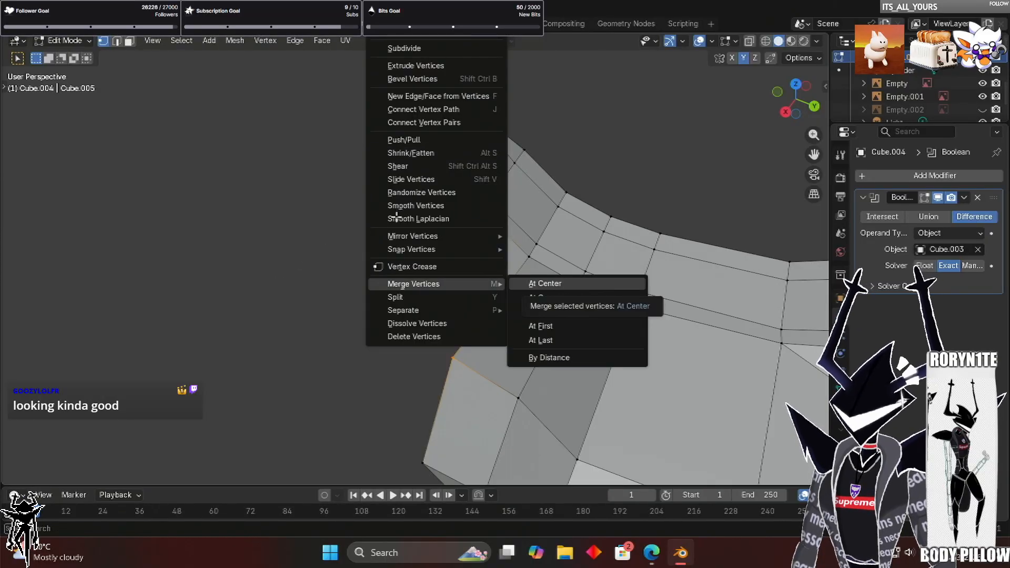
key("Return")
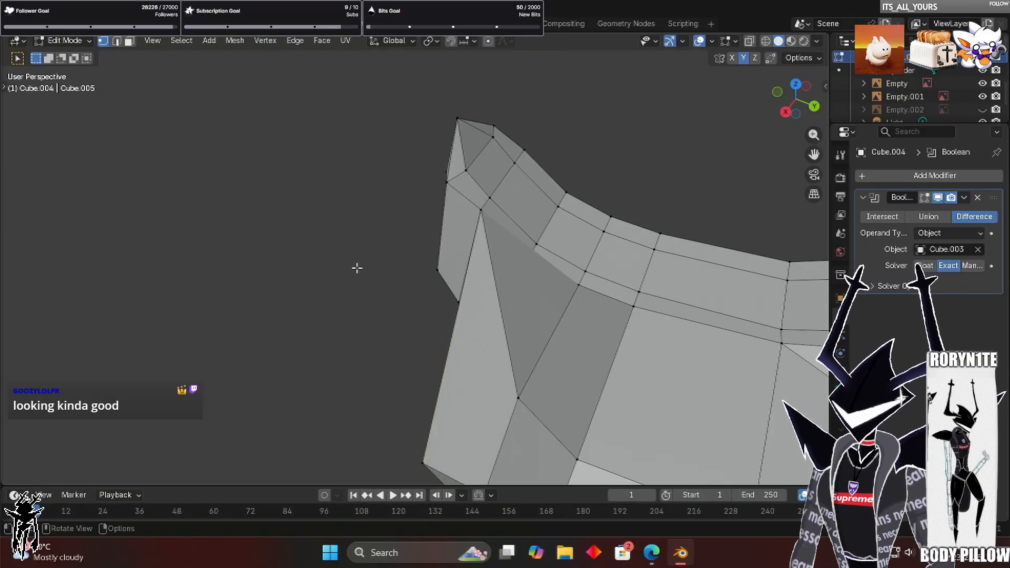
middle_click_drag(329, 264, 305, 259)
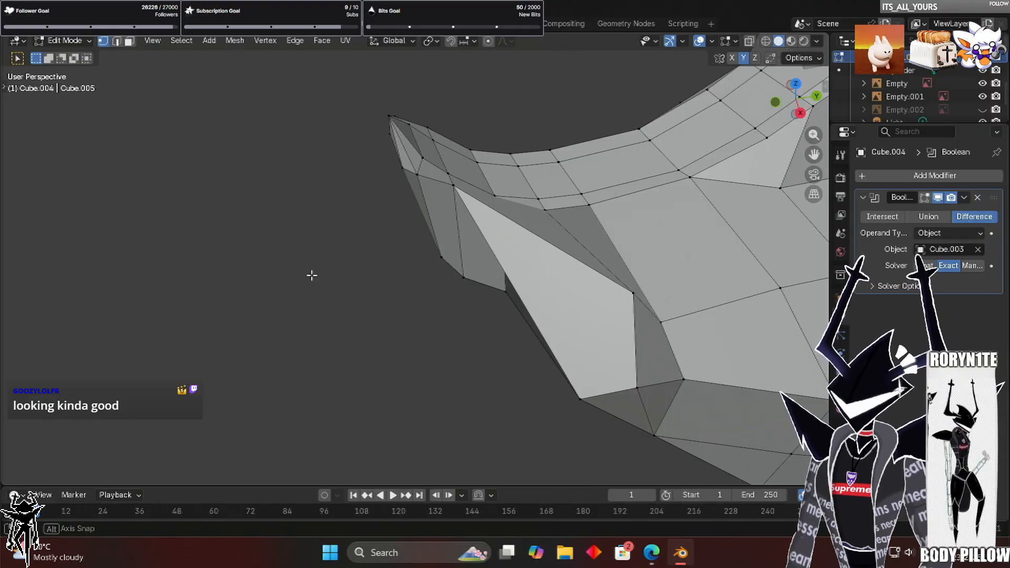
key("ctrl+z")
Merge the extruded section's outer upper corner into the wing rim vertex nearer the tip using At Last, and check the resulting slope
middle_click_drag(475, 336, 282, 289)
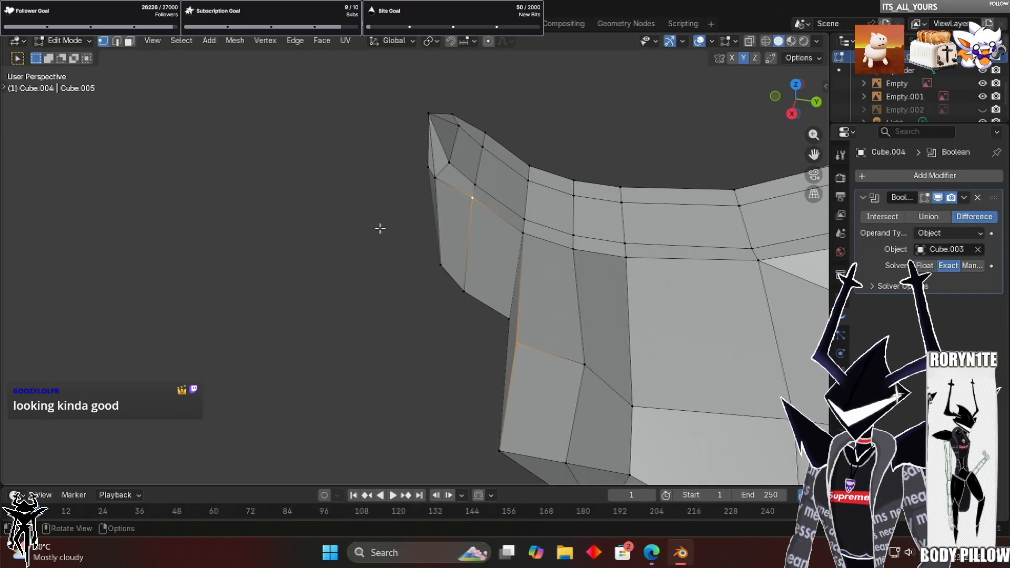
key("m")
left_click(402, 230)
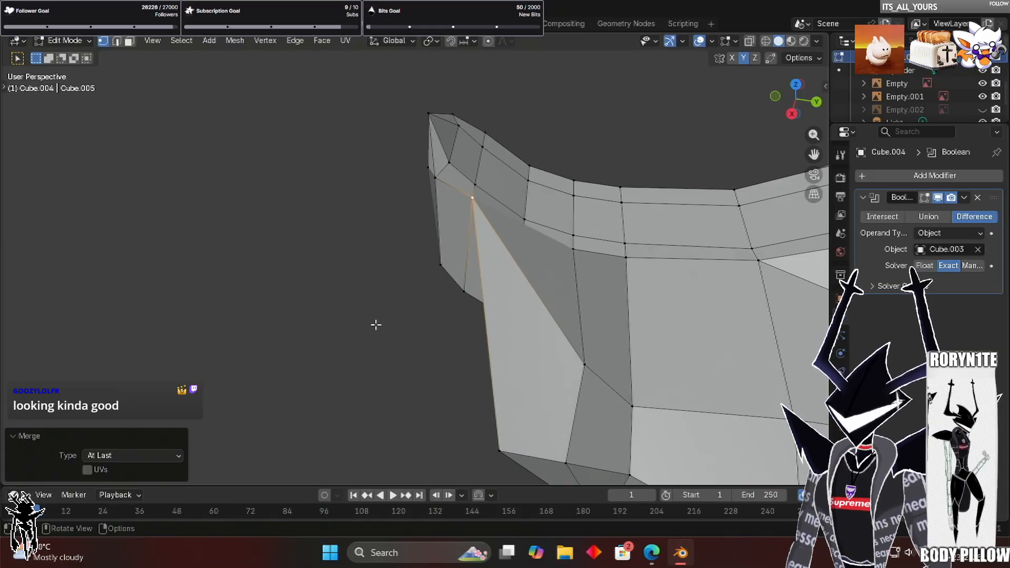
middle_click_drag(297, 288, 295, 285)
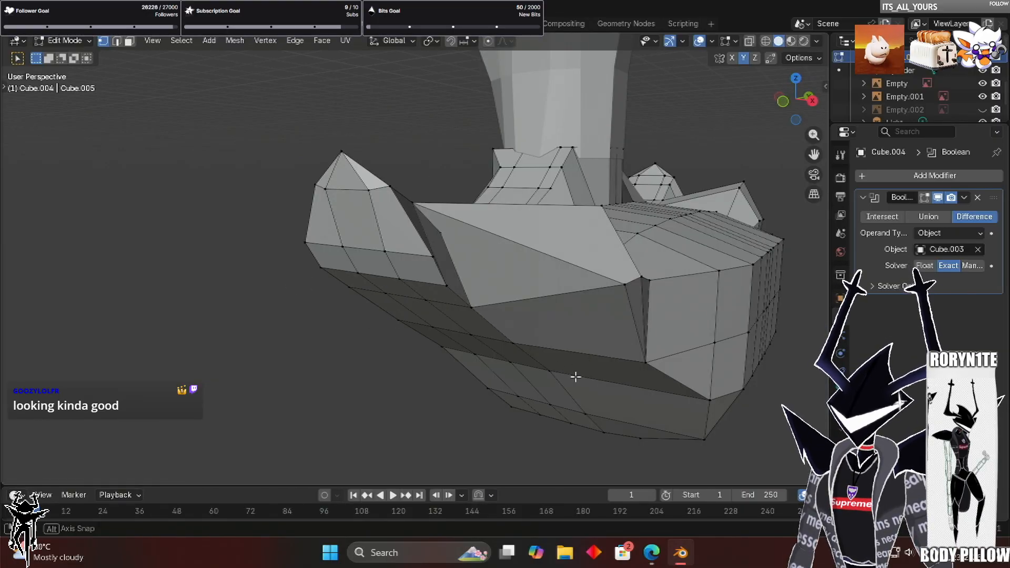
middle_click_drag(576, 377, 476, 206)
Merge the extruded section's remaining upper edge vertex into the same wing rim vertex using At Last
key("ctrl+z")
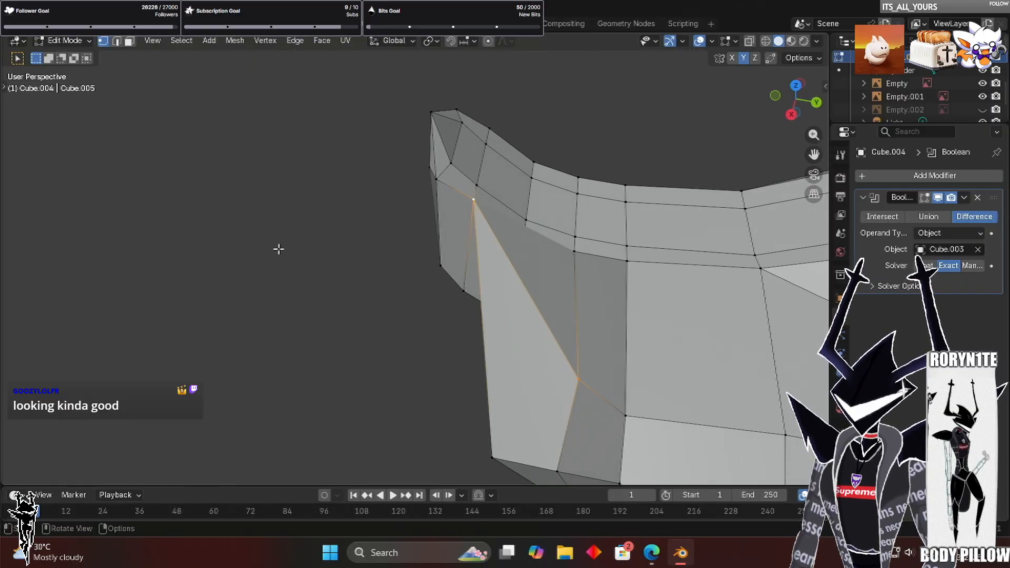
right_click(319, 213)
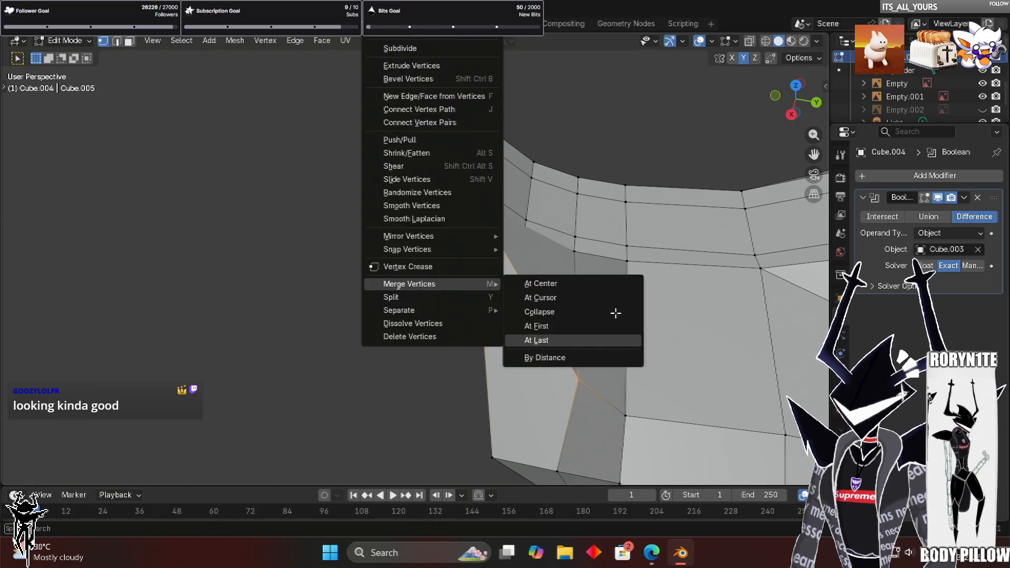
left_click(558, 340)
scroll(608, 288, "down", 3)
middle_click_drag(608, 288, 636, 299)
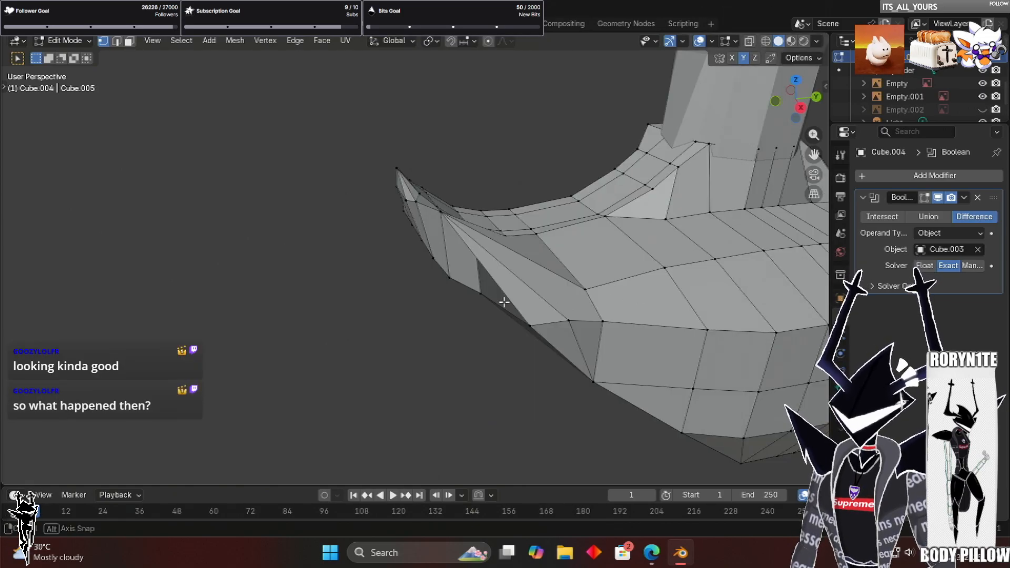
Try to merge the wing's lower edge vertex beside the extruded section into the neighbouring lower vertex nearer the tip using At Last
middle_click_drag(533, 303, 635, 324)
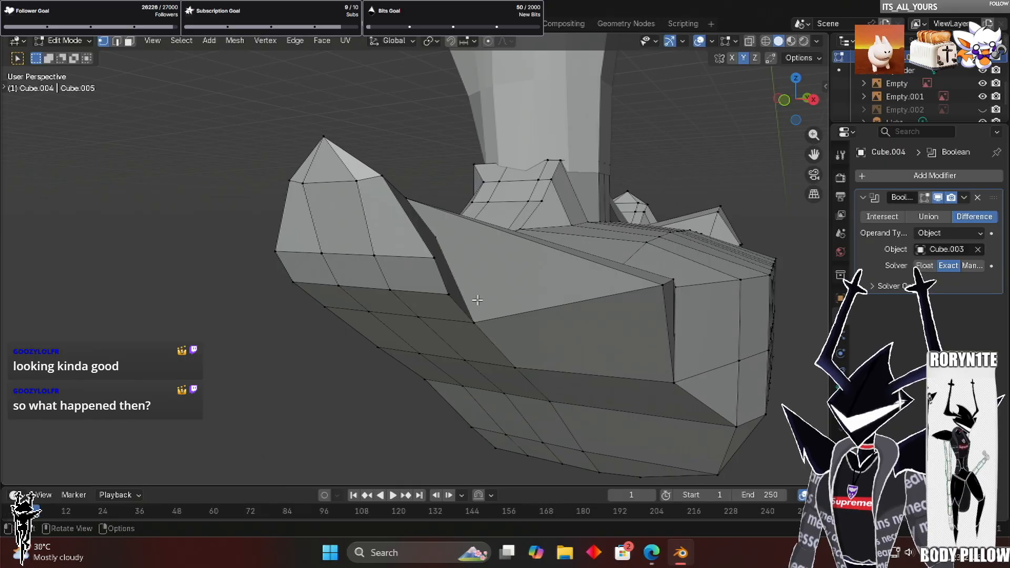
middle_click_drag(477, 302, 412, 300)
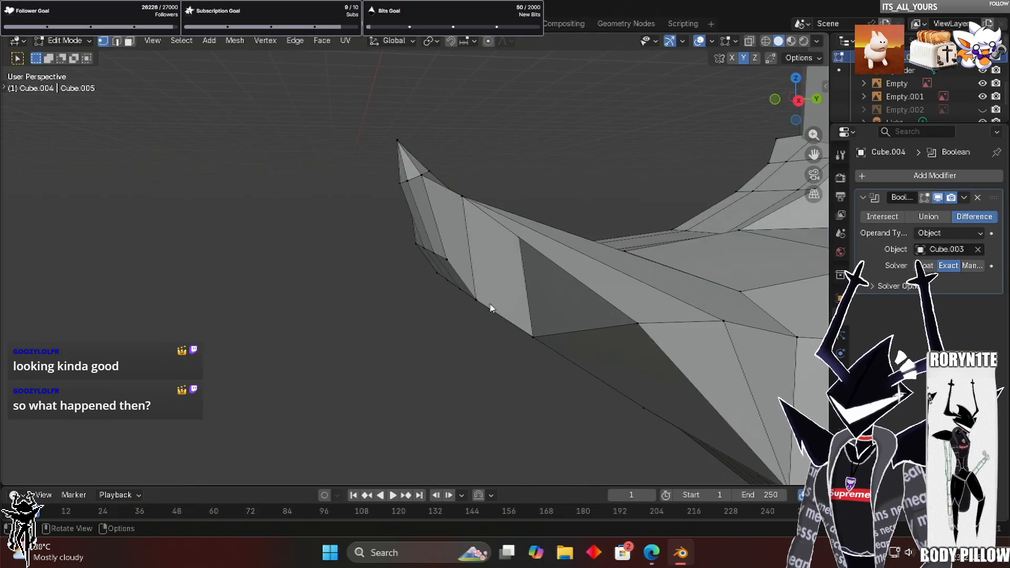
key("ctrl+z")
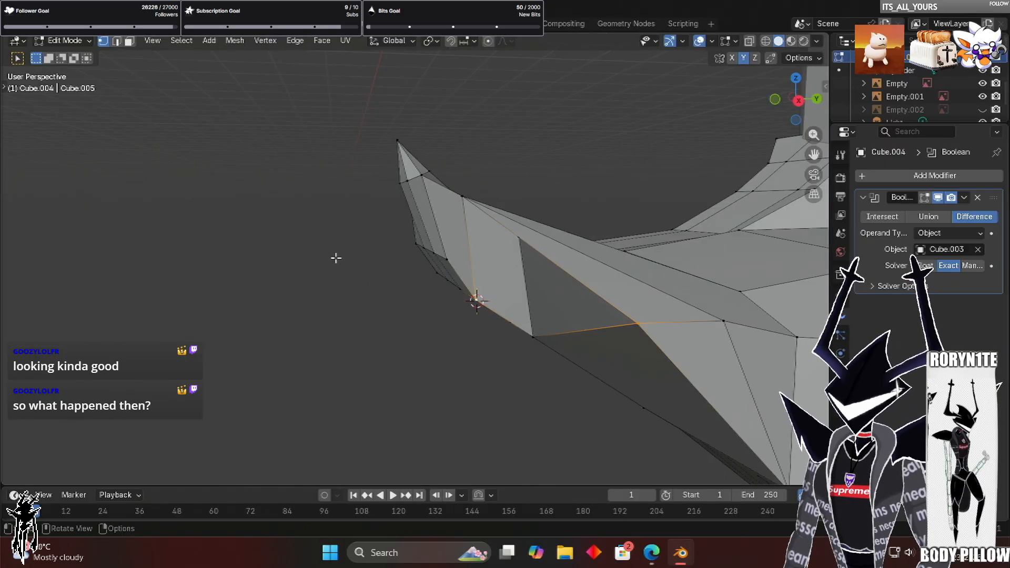
key("ctrl+v")
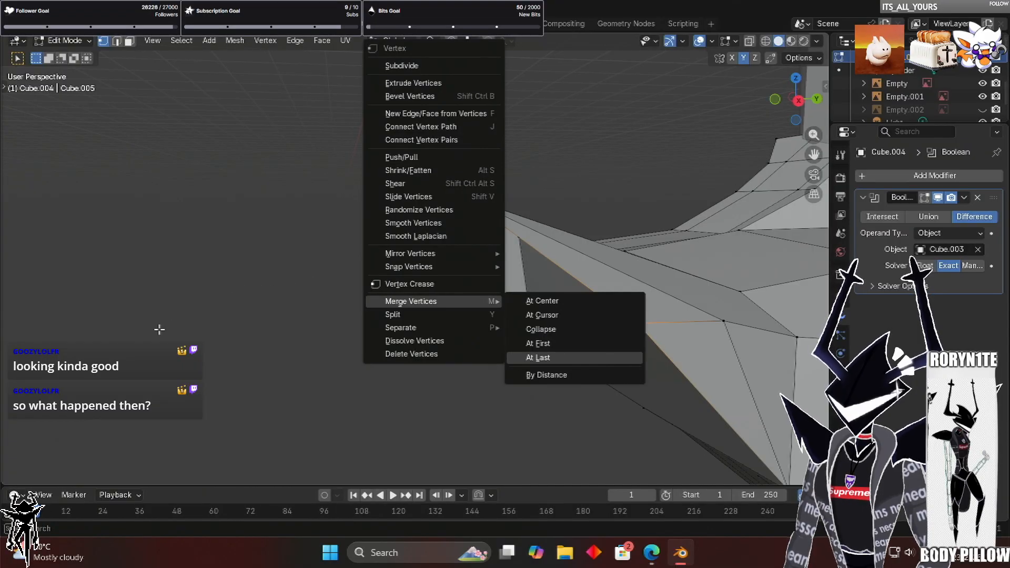
middle_click_drag(302, 273, 617, 308)
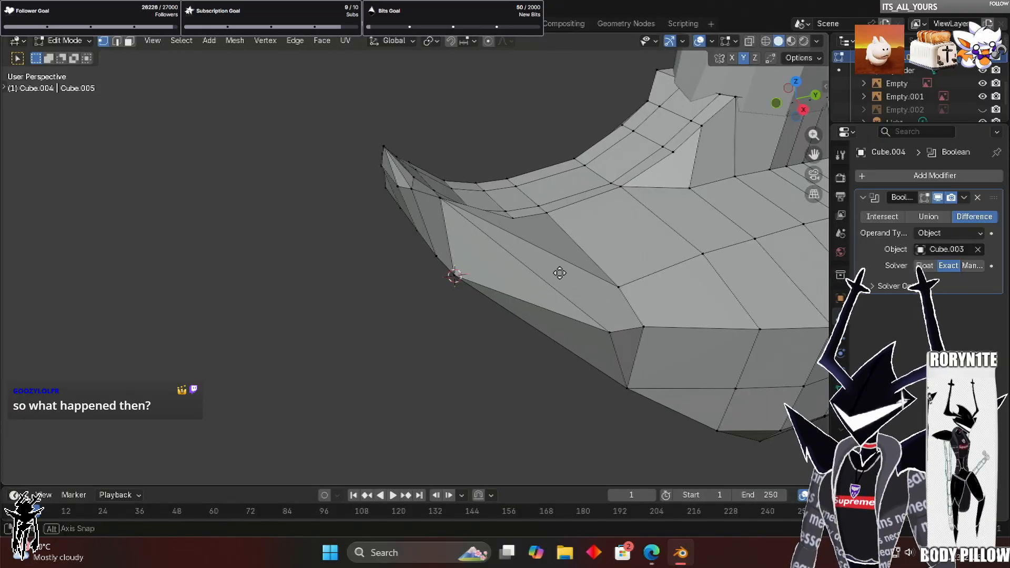
Try moving the extruded section's remaining outer corner vertex toward the wing tip, about 0.04 m upward, and inspect the slope from several sides
middle_click_drag(560, 272, 499, 150)
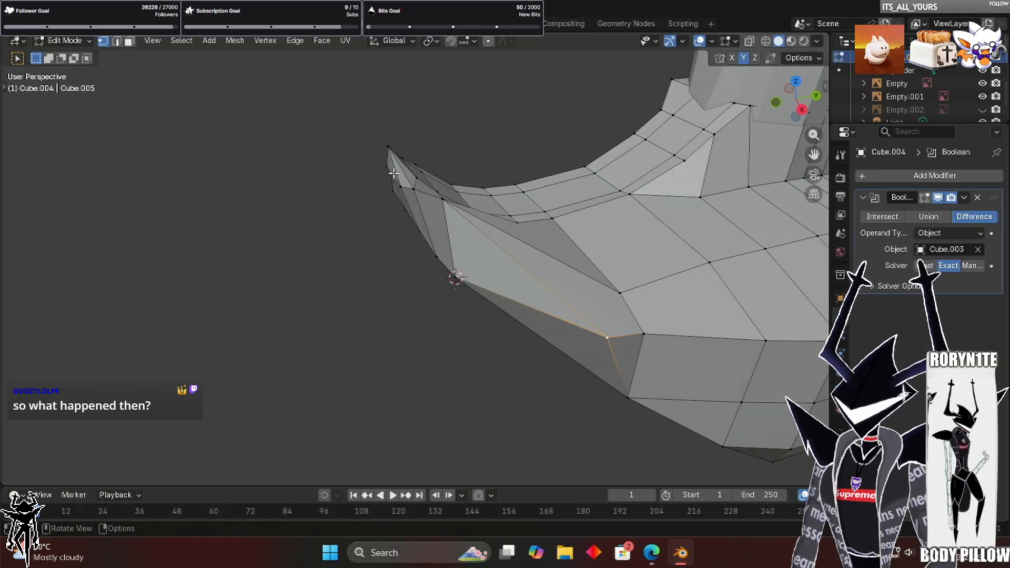
key("ctrl+shift+z")
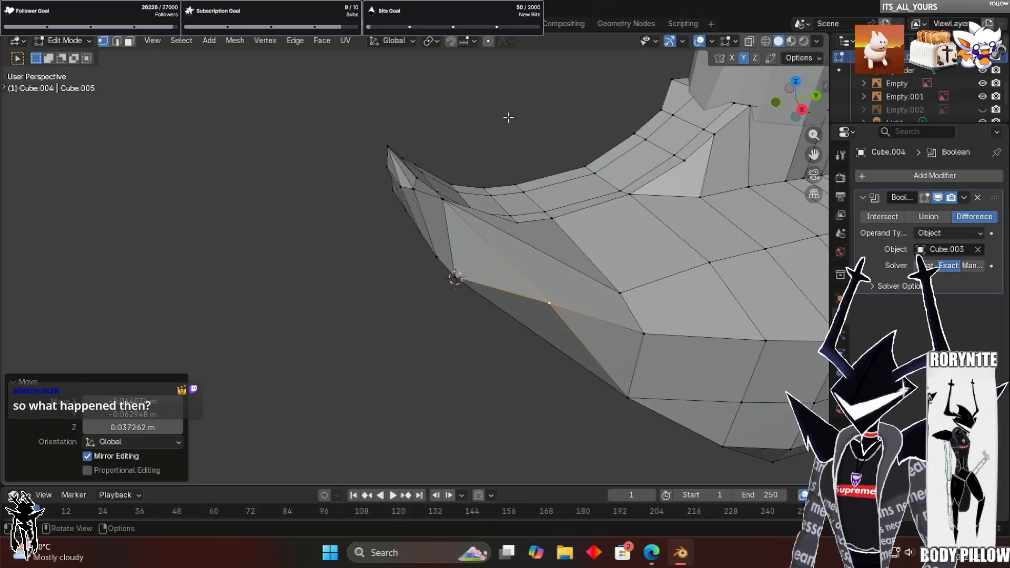
middle_click_drag(509, 117, 507, 115)
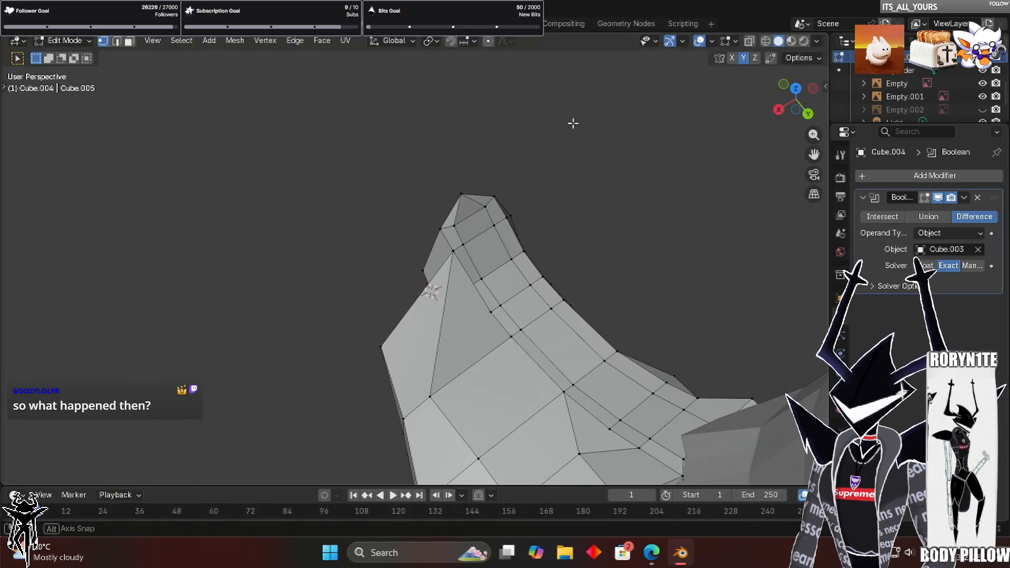
middle_click_drag(573, 126, 564, 131)
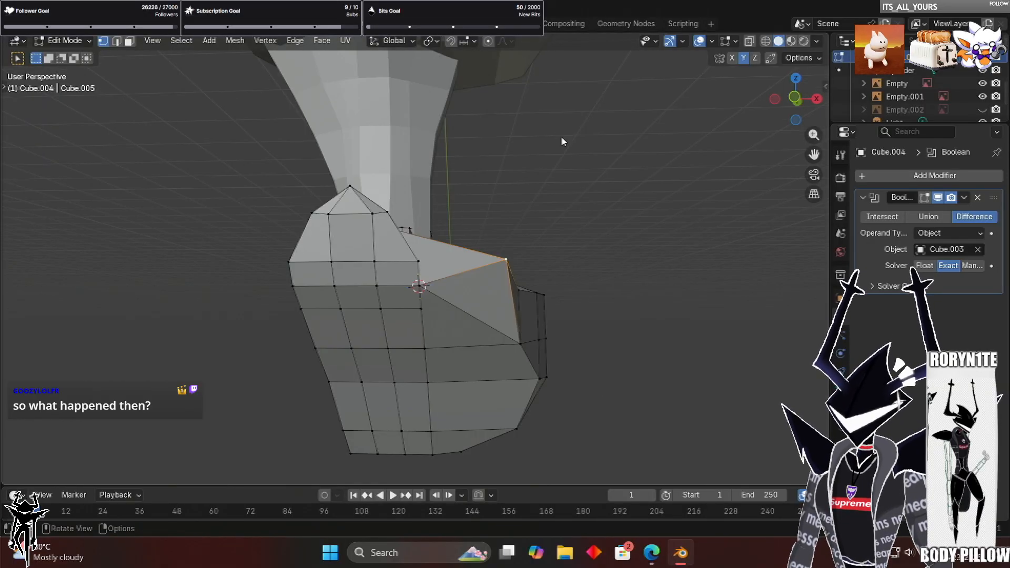
Undo the corner vertex move and the preceding merges, back to the unmerged extruded section
key("ctrl+z")
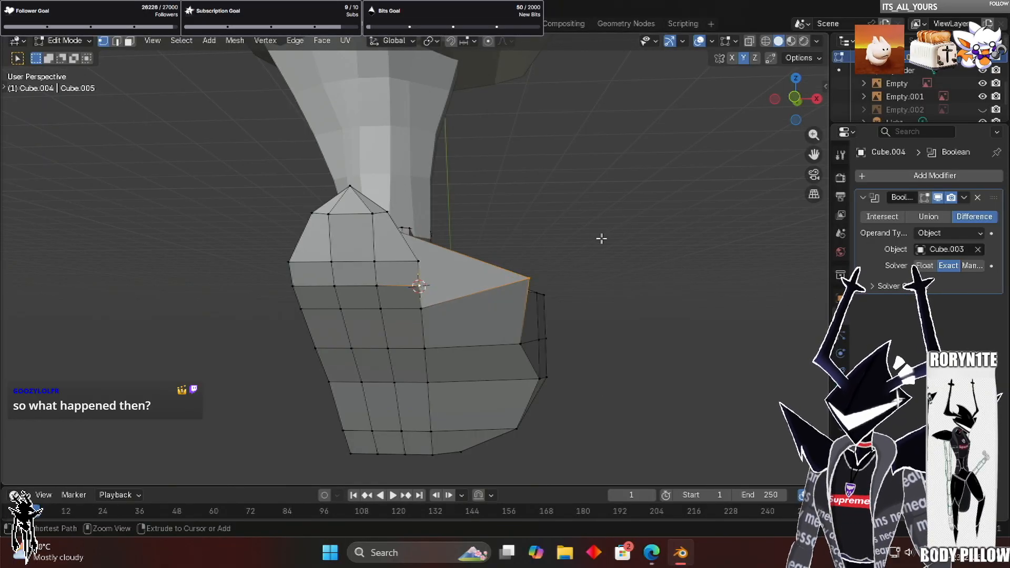
middle_click_drag(523, 293, 262, 324)
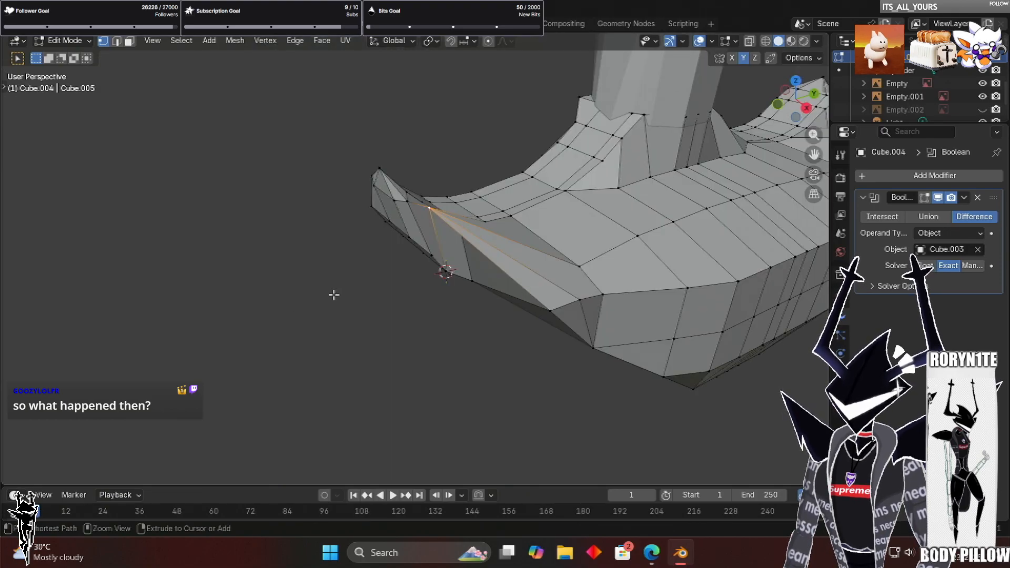
key("ctrl+z")
key("ctrl+z")
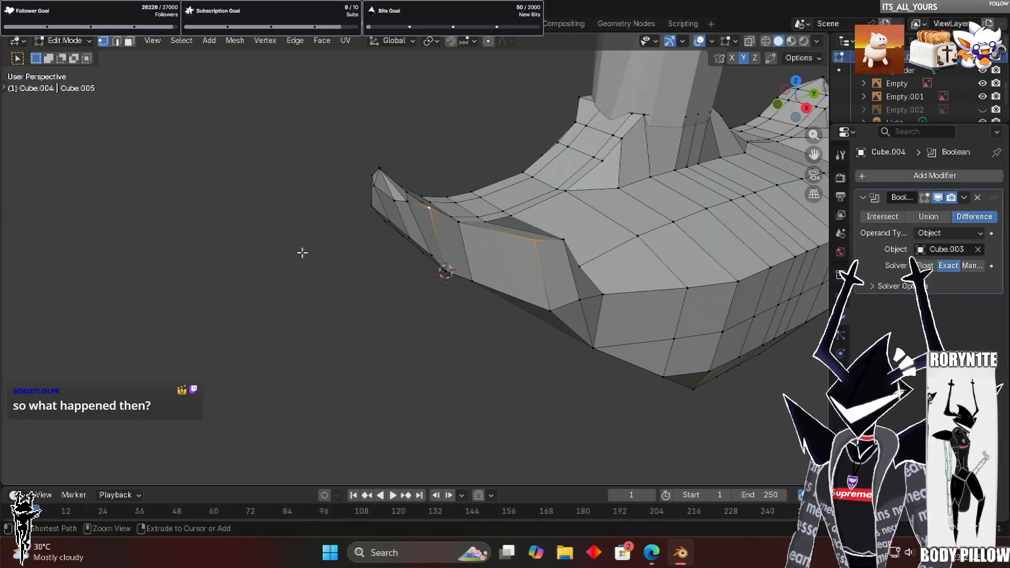
key("ctrl+z")
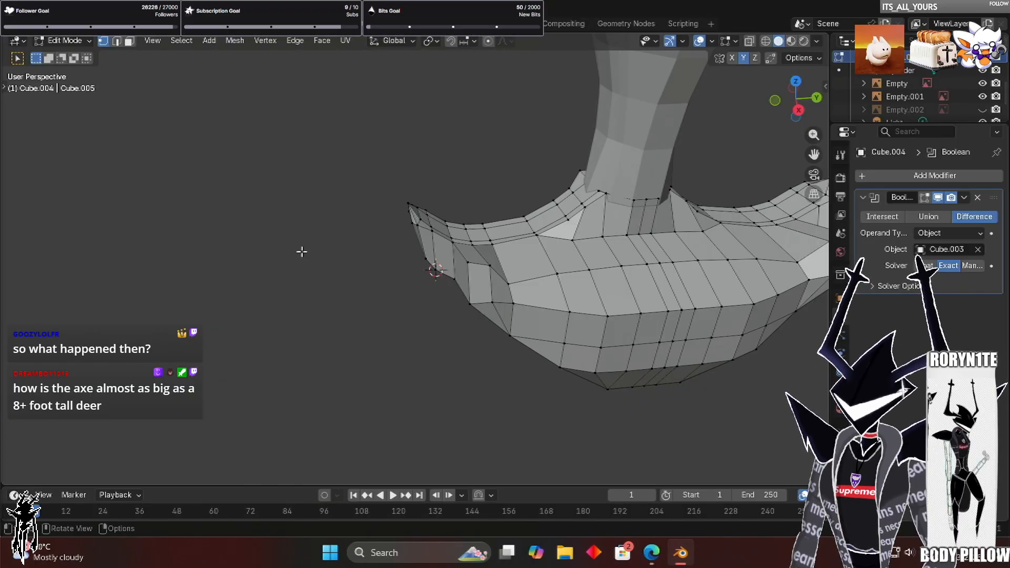
Merge the extruded section's outer upper corner vertex into the wing rim vertex nearer the tip
scroll(432, 211, "up", 1)
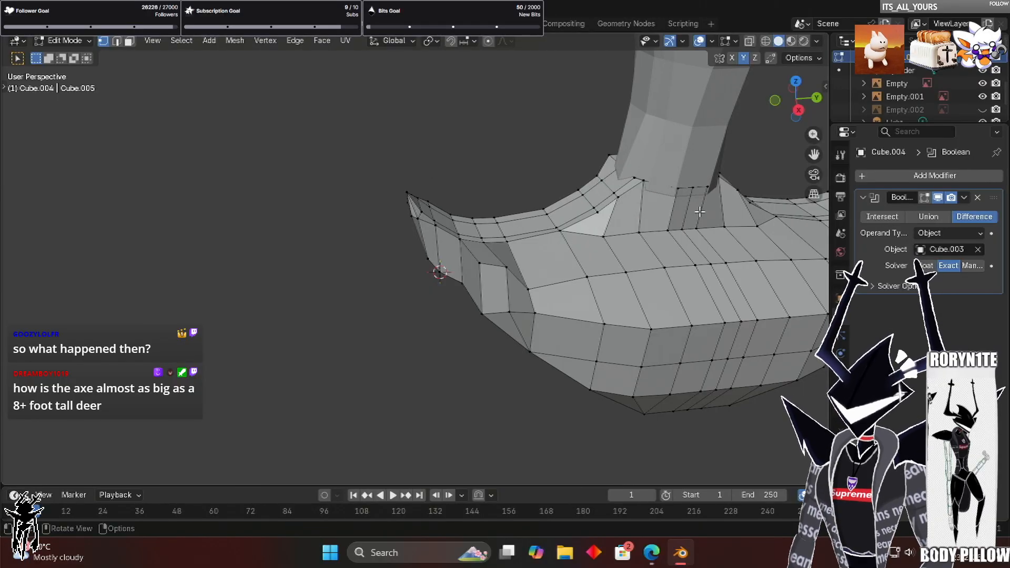
scroll(701, 264, "up", 5)
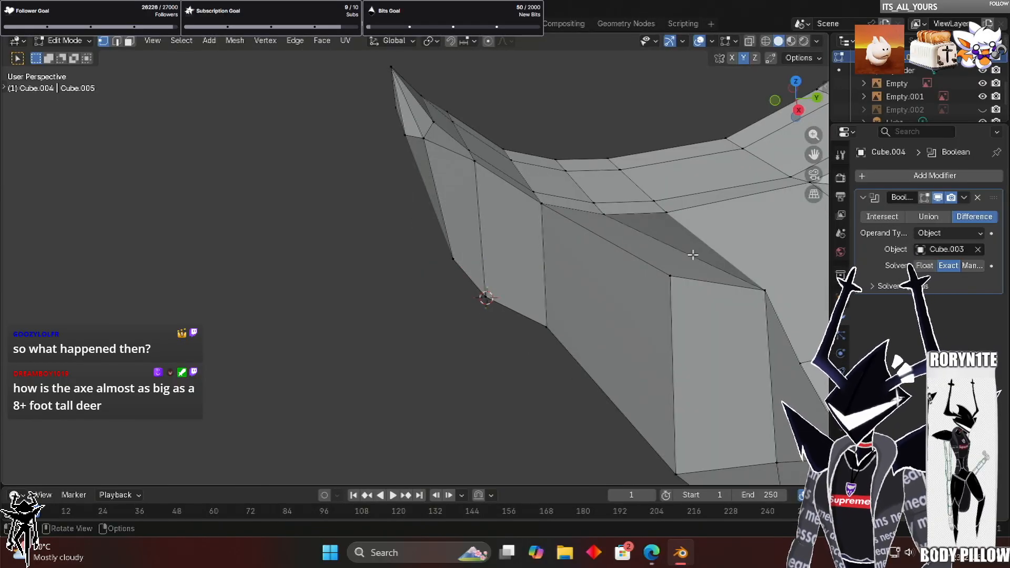
middle_click_drag(575, 326, 595, 309)
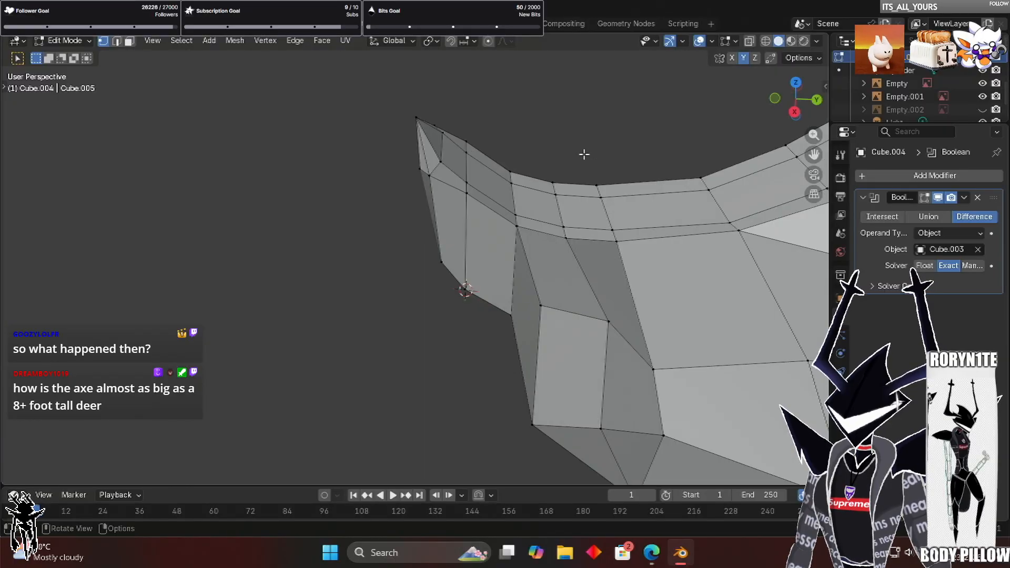
middle_click_drag(517, 155, 504, 149)
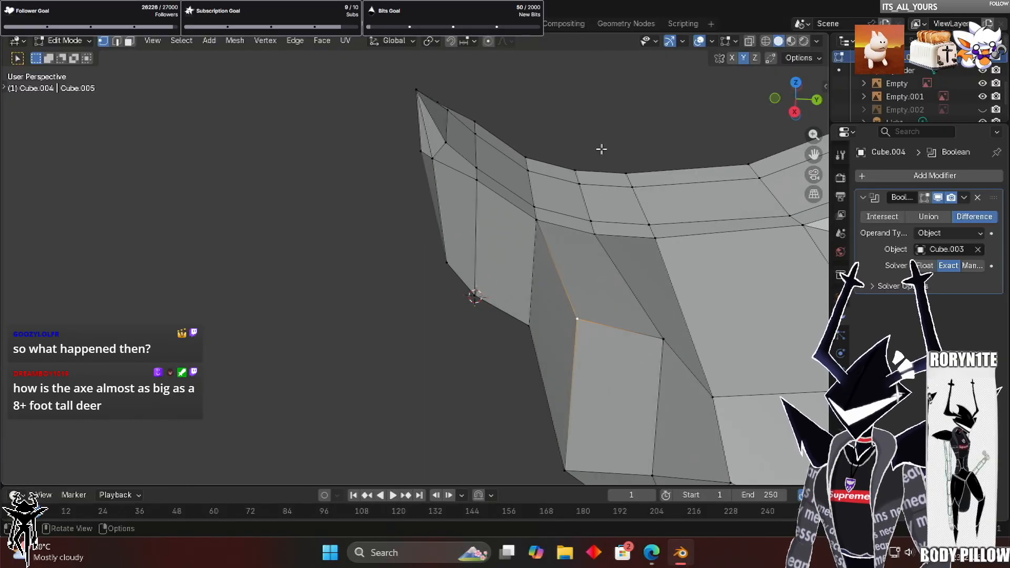
middle_click_drag(560, 164, 541, 173)
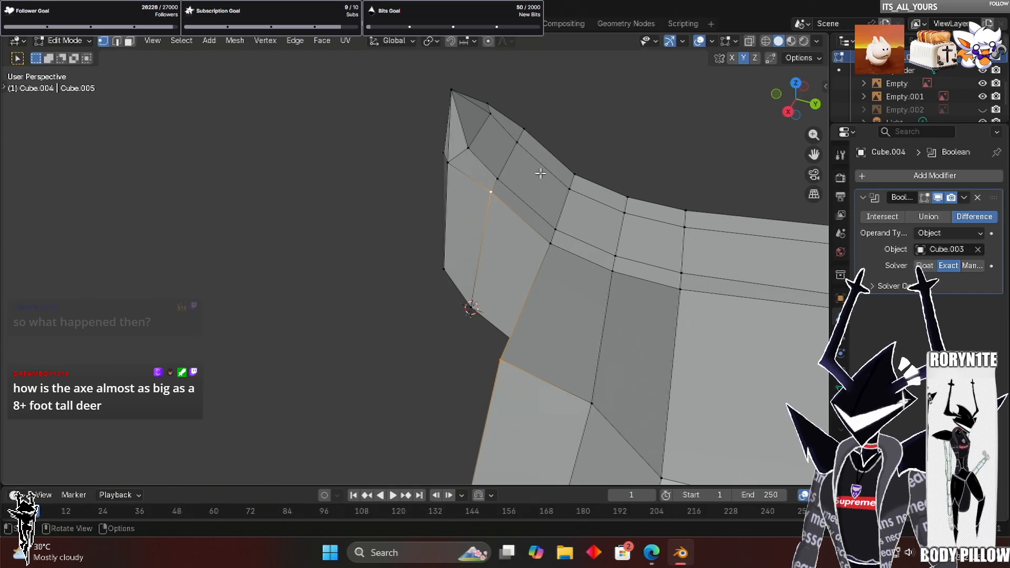
right_click(559, 283)
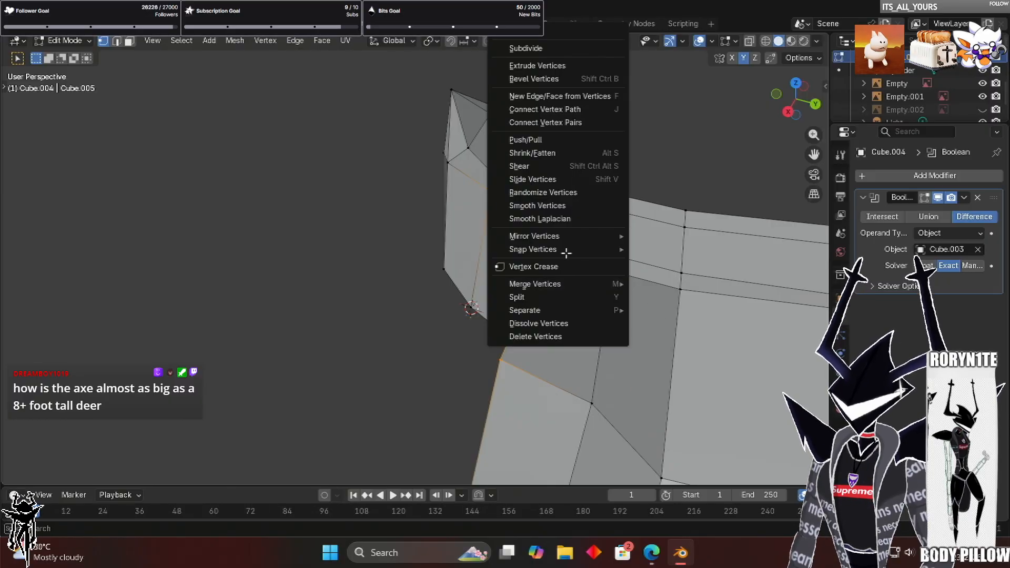
mouse_move(535, 284)
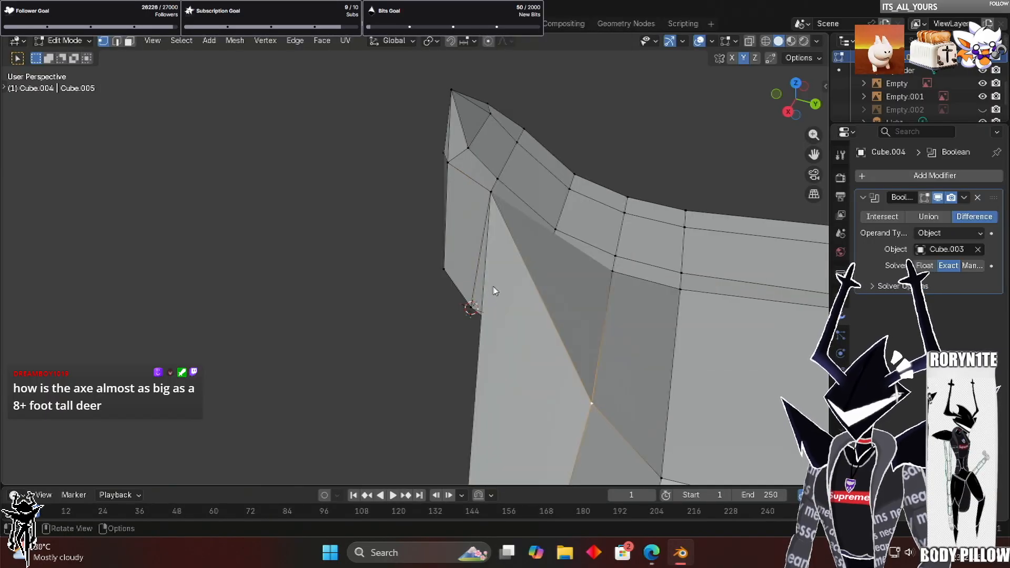
Merge the extruded section's other upper edge vertex into the same wing rim vertex using At Last
right_click(458, 287)
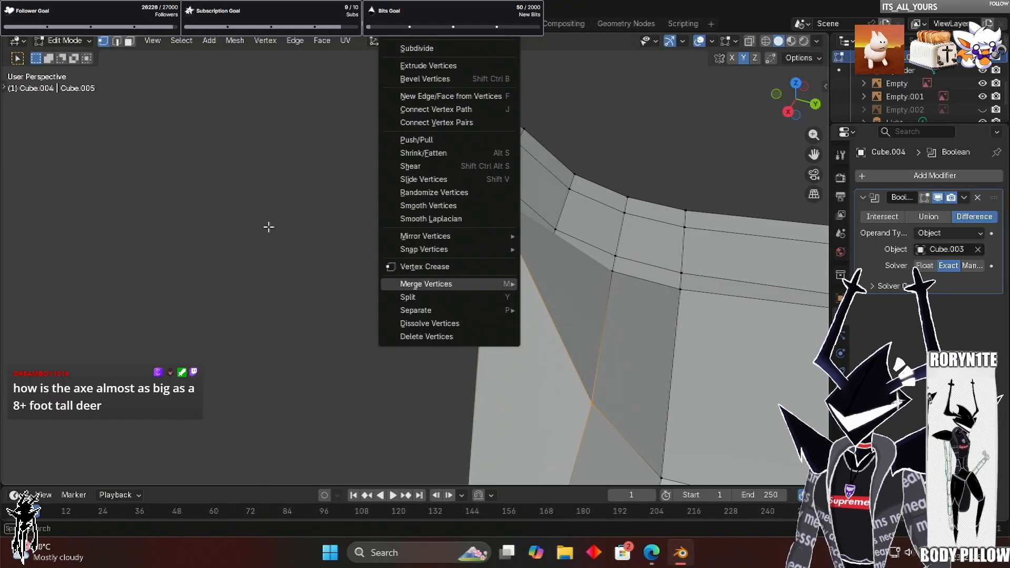
left_click(522, 280)
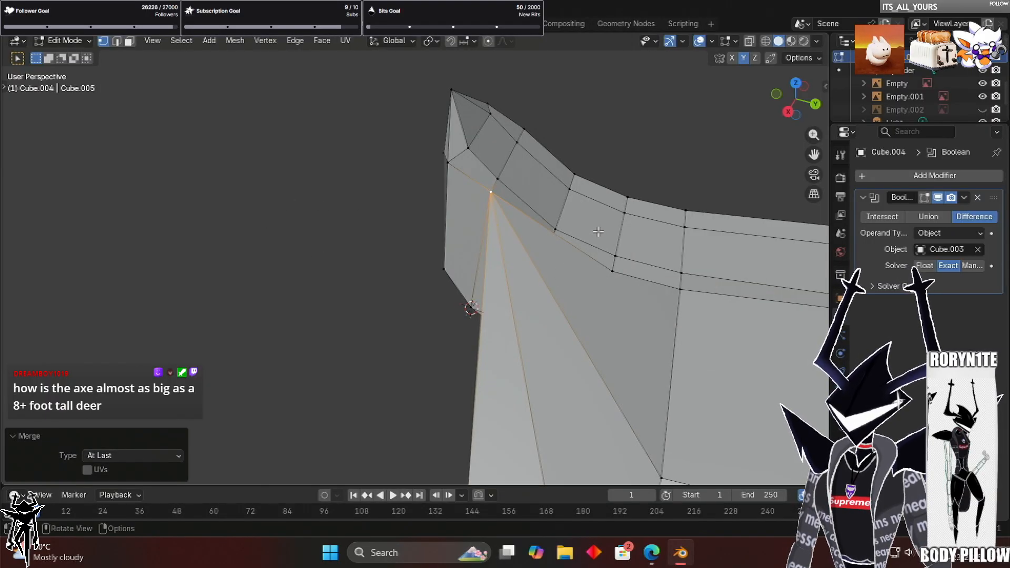
scroll(645, 282, "down", 2)
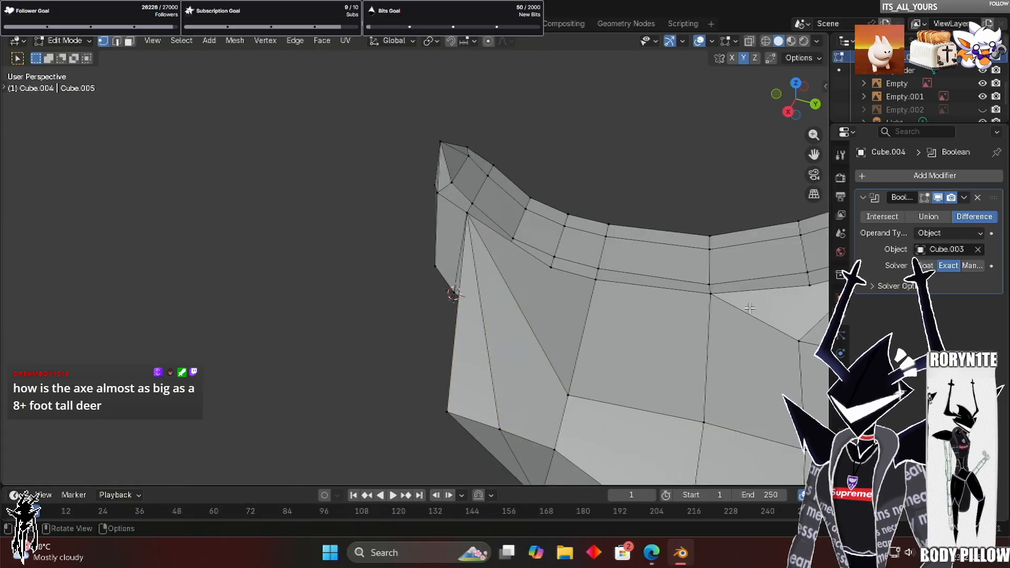
Merge the wing's lower edge vertex beside the extruded section into the neighbouring lower vertex nearer the tip using At Last
middle_click_drag(512, 209, 507, 223)
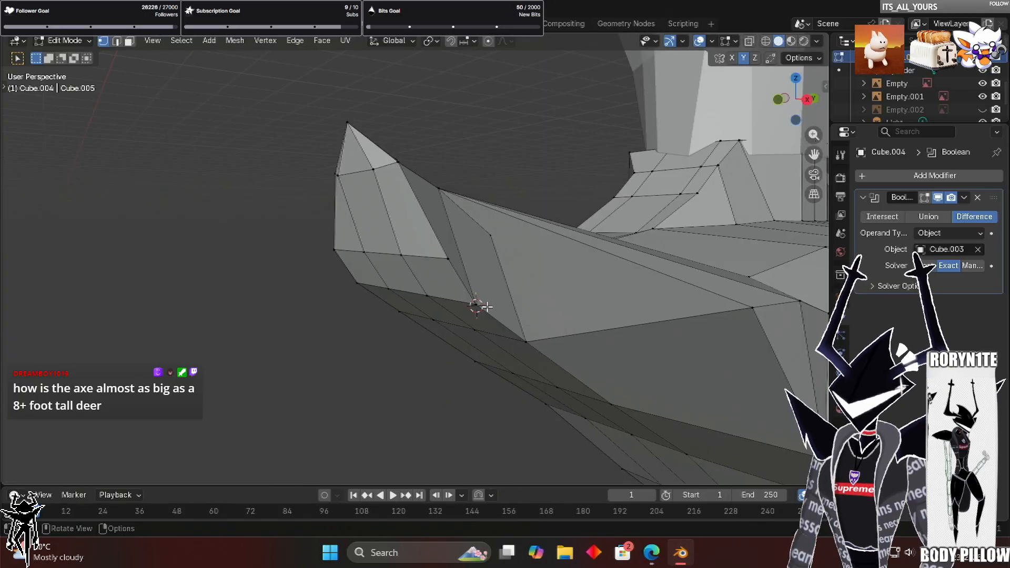
left_click(753, 308)
middle_click_drag(752, 308, 718, 309)
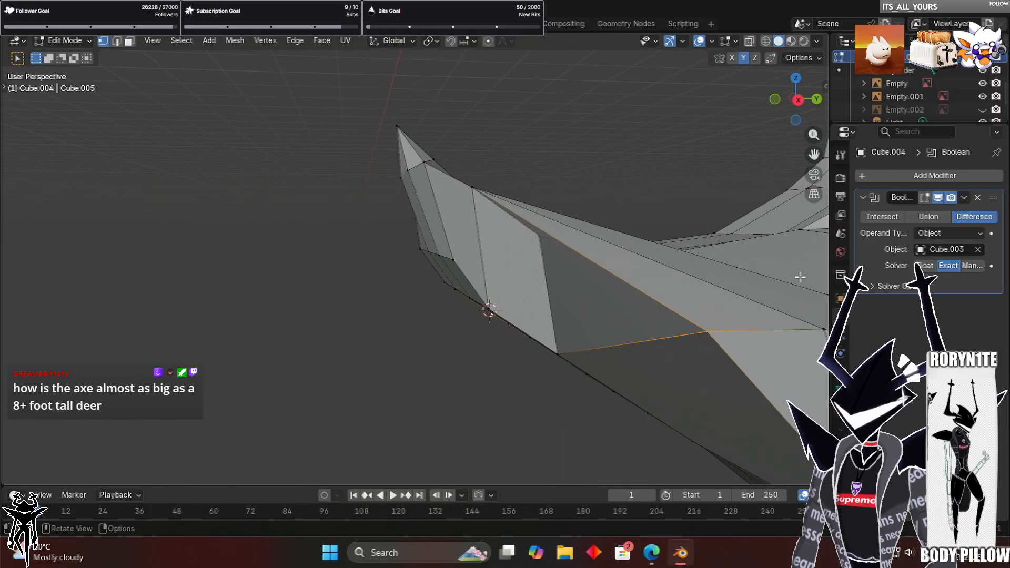
middle_click_drag(458, 316, 503, 318)
left_click(469, 320)
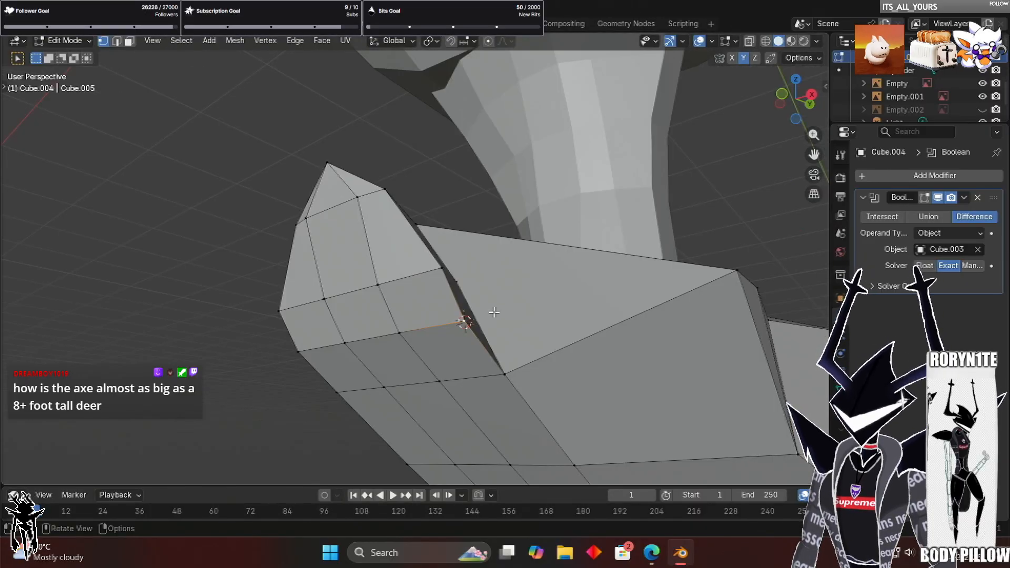
left_click(737, 270, "shift")
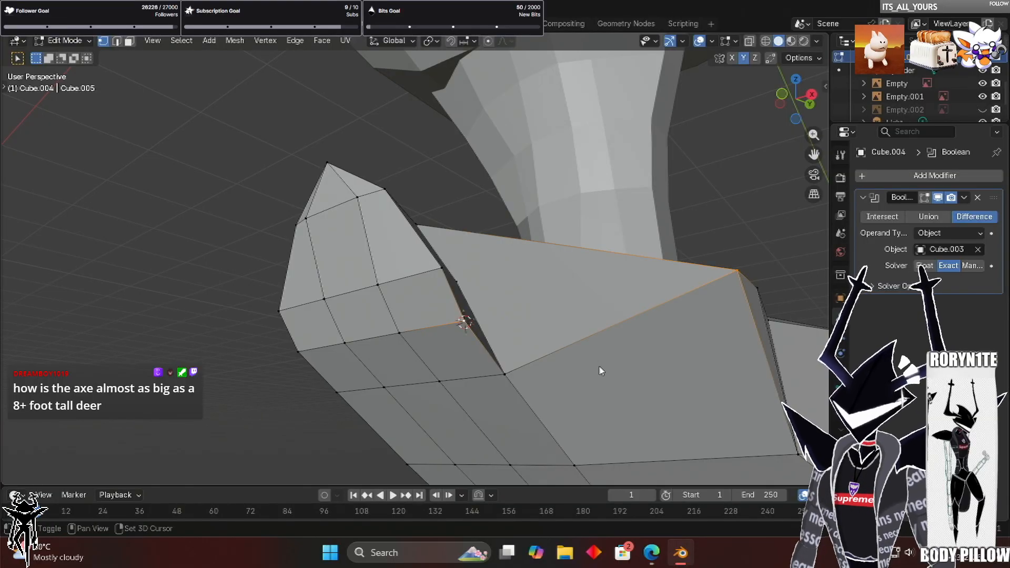
right_click(552, 239)
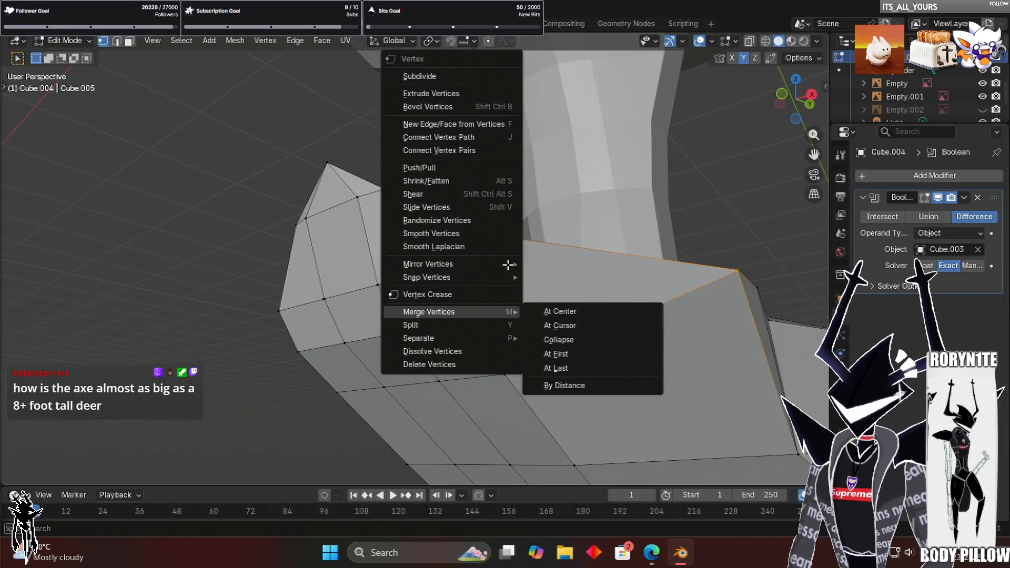
left_click(557, 368)
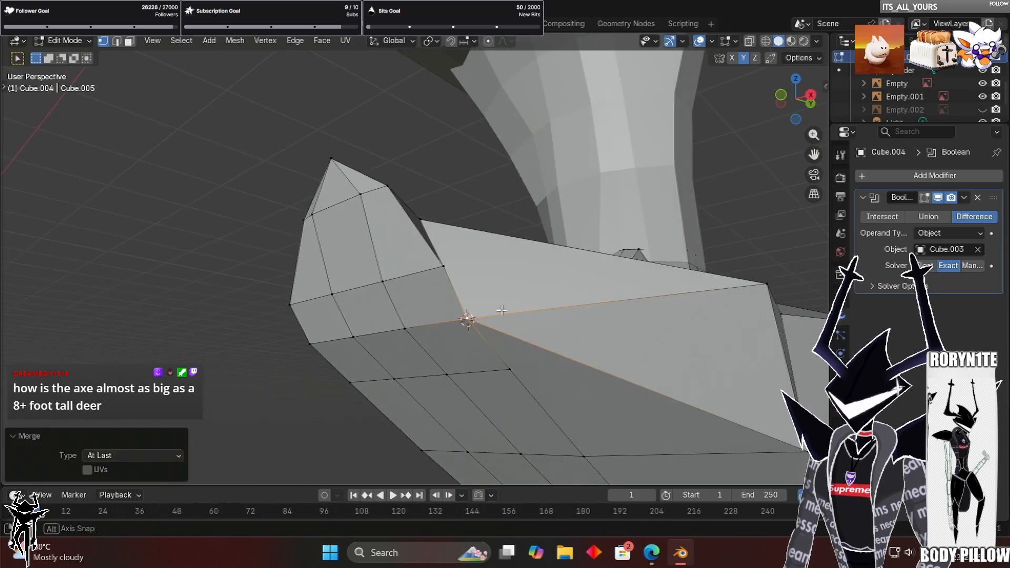
middle_click_drag(472, 294, 470, 293)
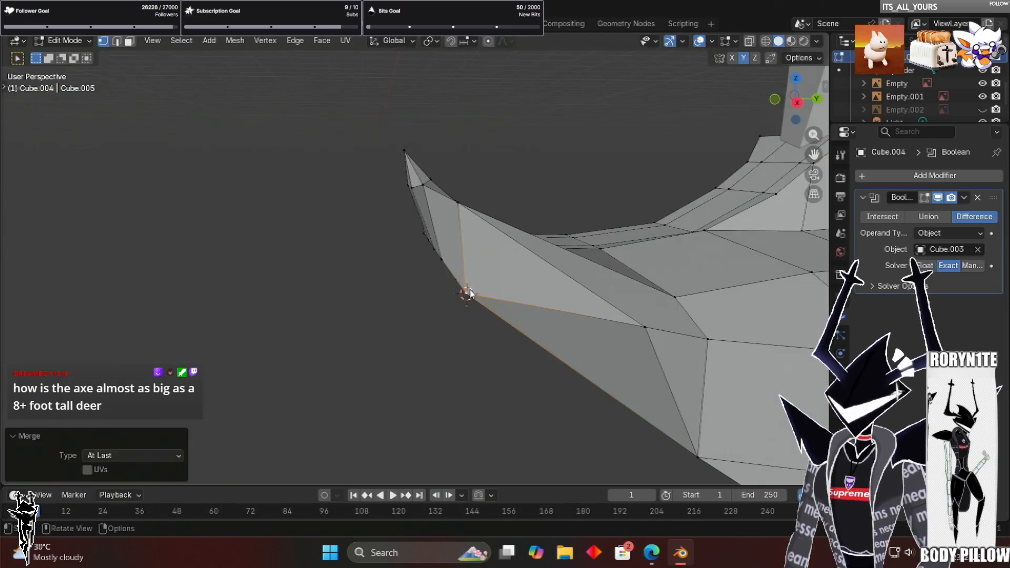
Merge the extruded section's remaining outer corner vertex into that same lower wing vertex using At Last, and compare both wings from the front
left_click(645, 328)
left_click(467, 294, "shift")
right_click(468, 291)
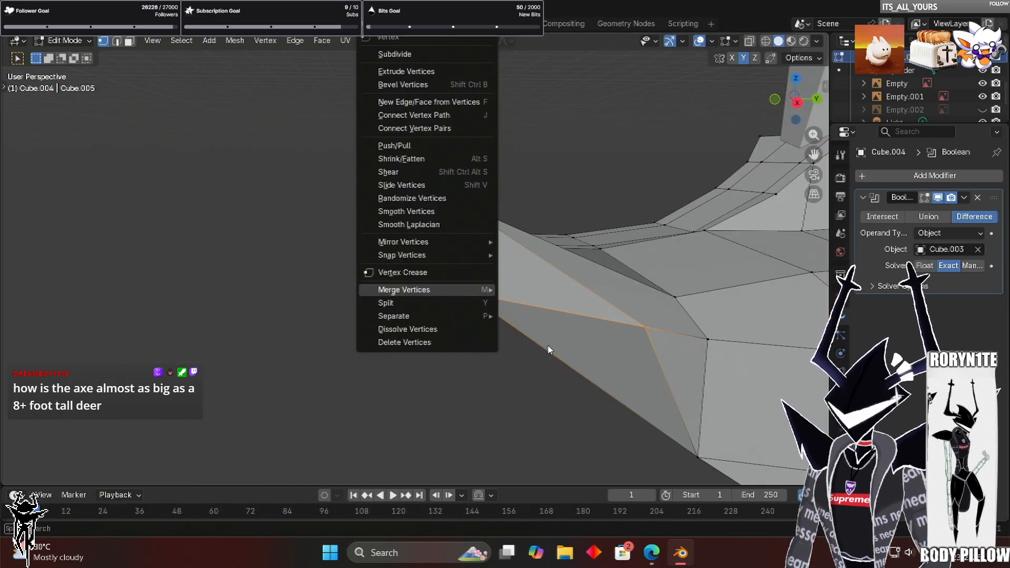
key("Right")
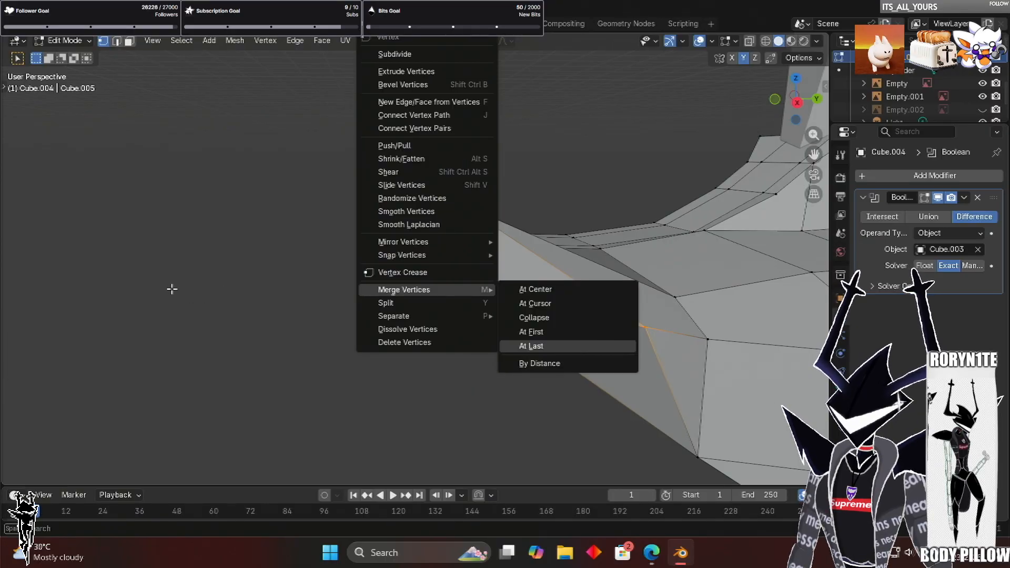
left_click(532, 347)
scroll(275, 304, "down", 3)
middle_click_drag(301, 291, 275, 304)
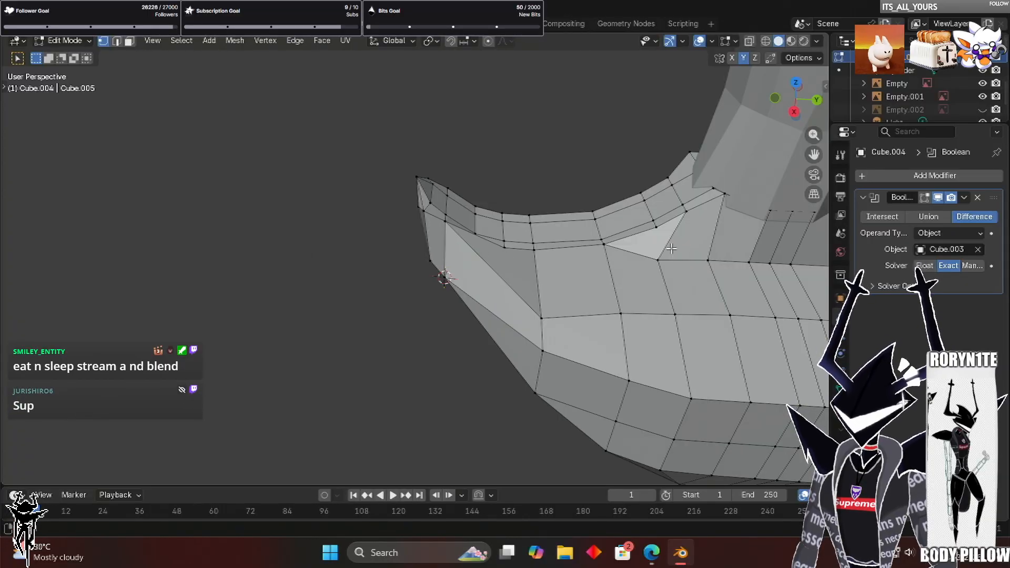
middle_click_drag(672, 248, 414, 182, "shift")
scroll(671, 249, "down", 1)
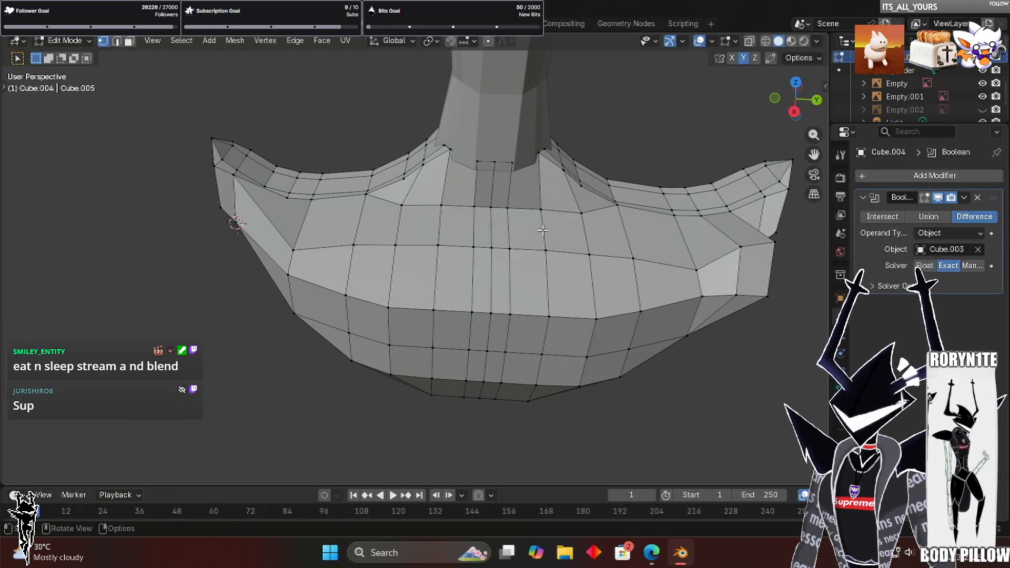
middle_click_drag(589, 233, 732, 324)
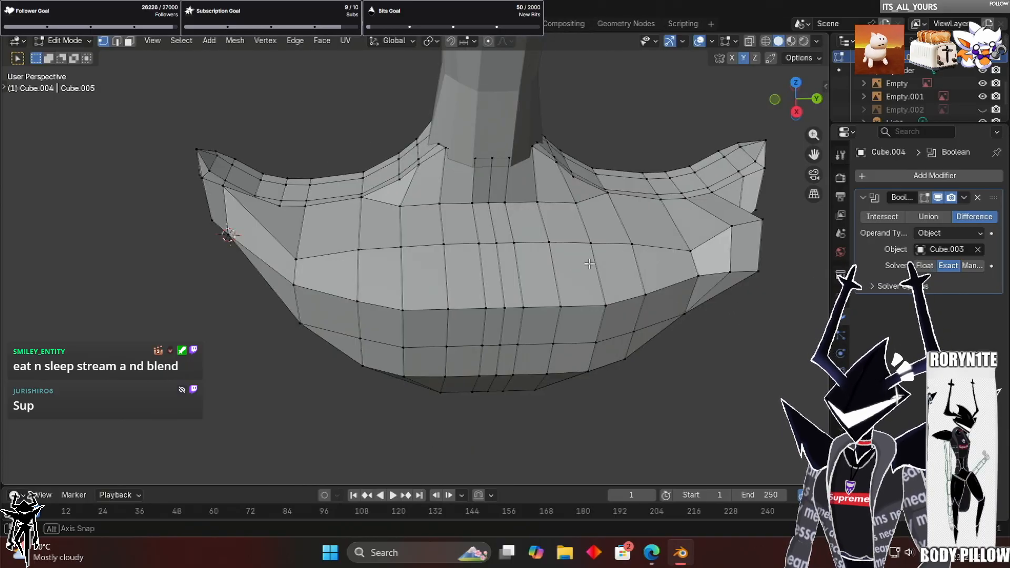
Merge the opposite wing's extruded section outer upper corner vertex into the wing rim vertex nearer the tip using At Last
middle_click_drag(601, 263, 650, 164)
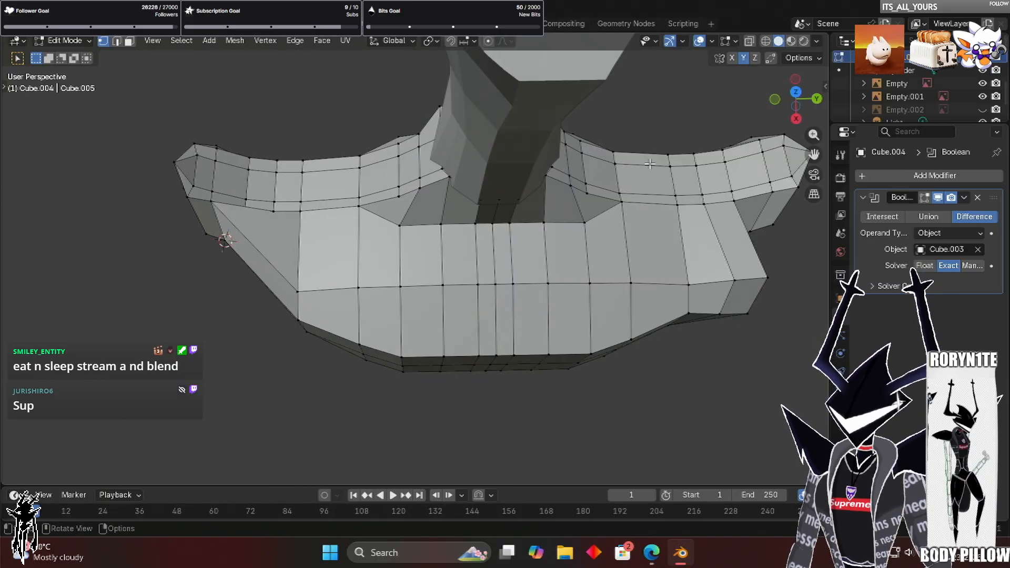
scroll(652, 162, "down", 3)
middle_click_drag(658, 165, 679, 185)
scroll(629, 189, "up", 3)
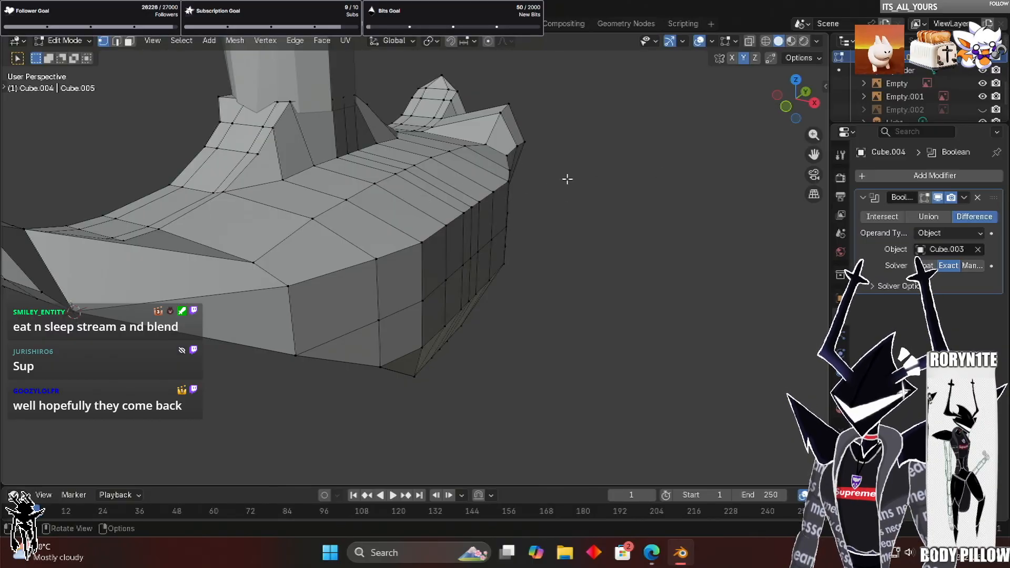
middle_click_drag(573, 175, 649, 164)
scroll(649, 165, "up", 5)
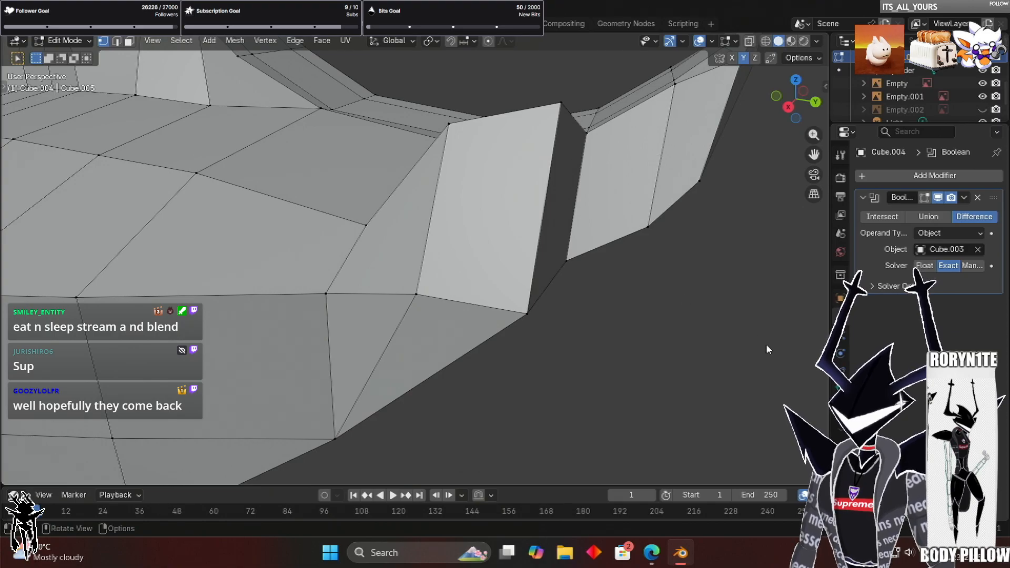
key("ctrl+z")
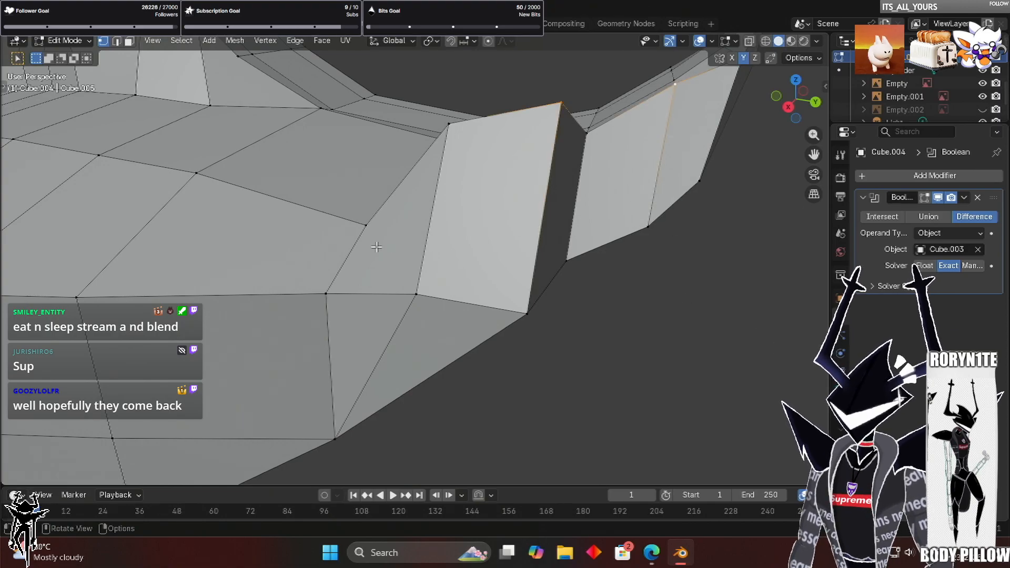
right_click(629, 179)
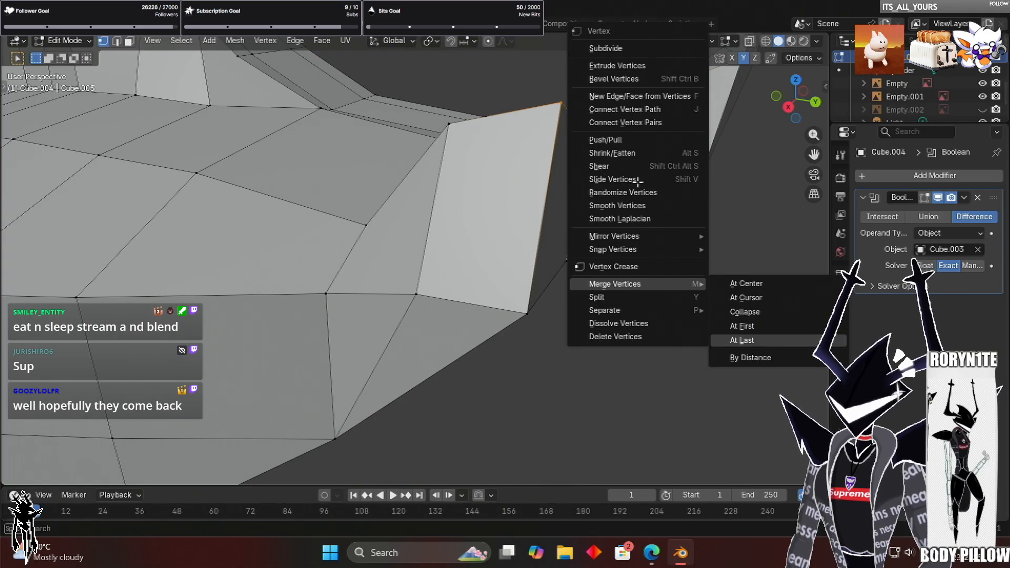
left_click(742, 340)
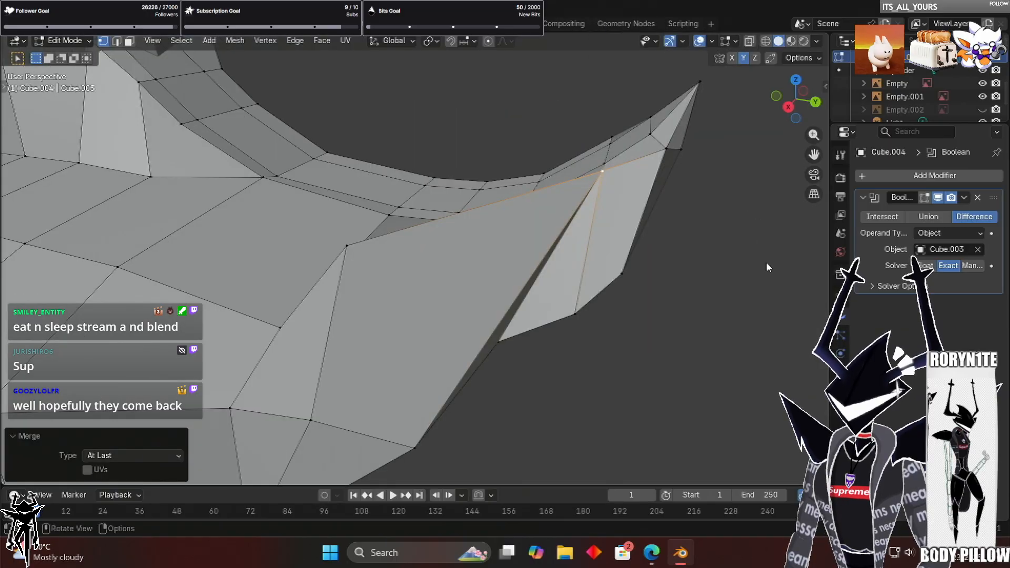
Merge this extruded section's inner upper corner vertex into the same wing rim vertex using At Last
right_click(768, 290)
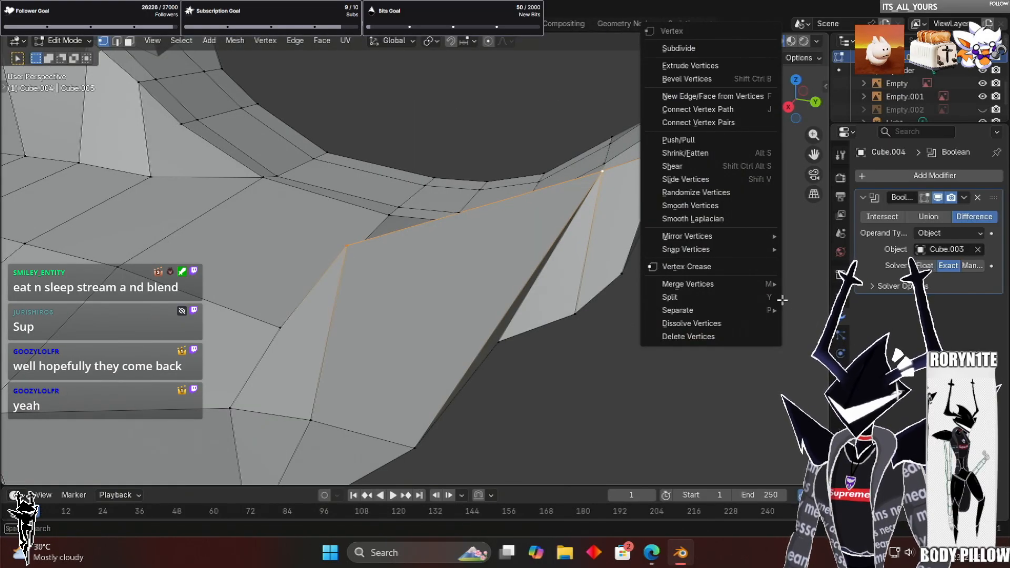
mouse_move(774, 285)
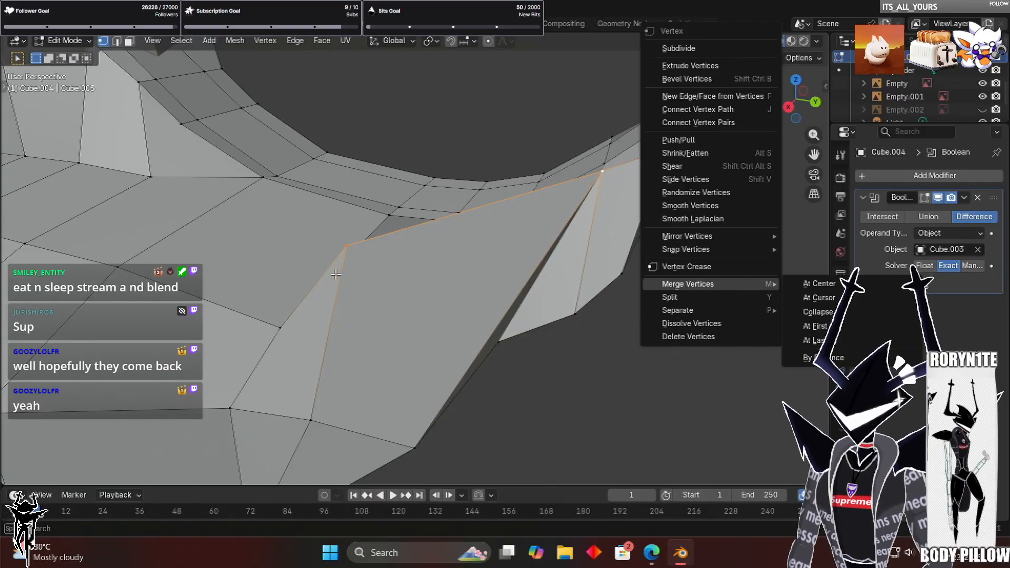
middle_click_drag(335, 275, 569, 267)
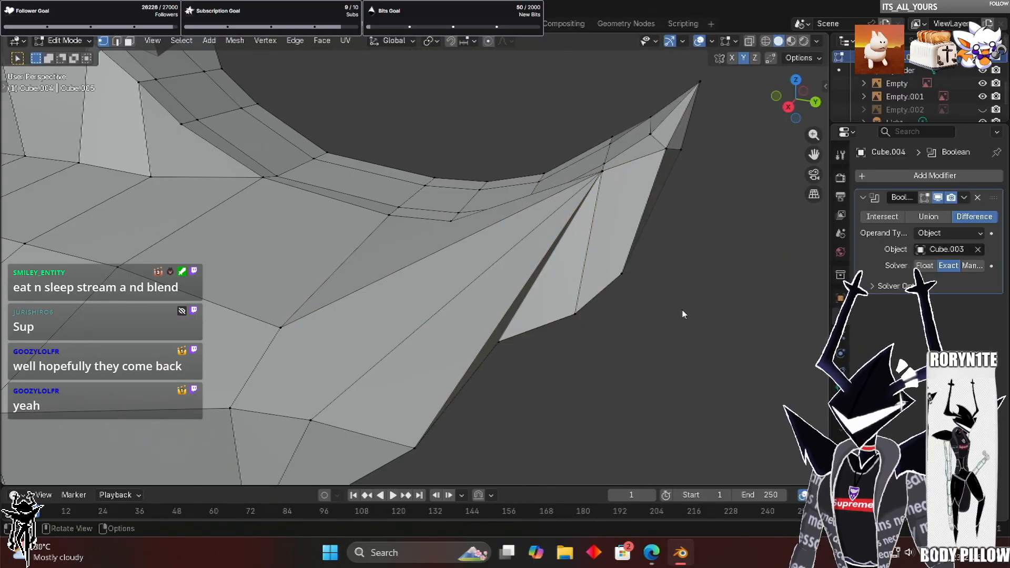
Merge this extruded section's outer lower corner vertex into the wing's lower vertex nearer the tip using At Last
middle_click_drag(686, 316, 692, 314)
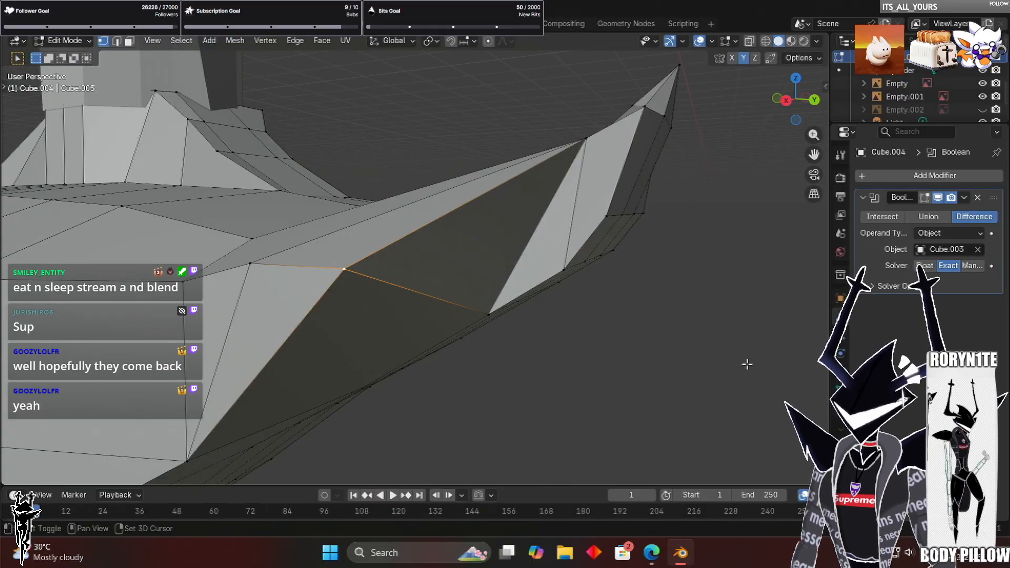
key("ctrl+v")
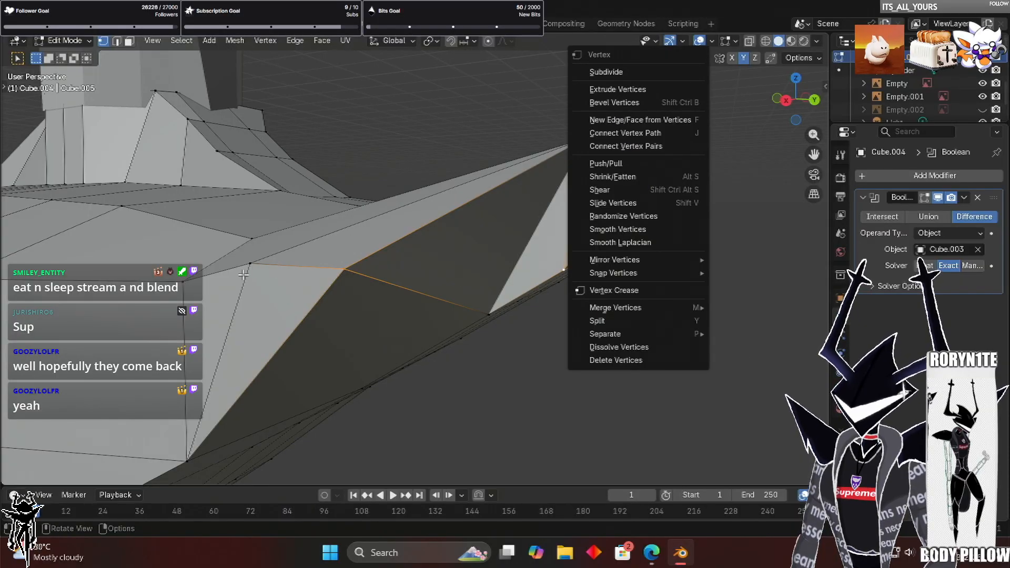
key("m")
key("l")
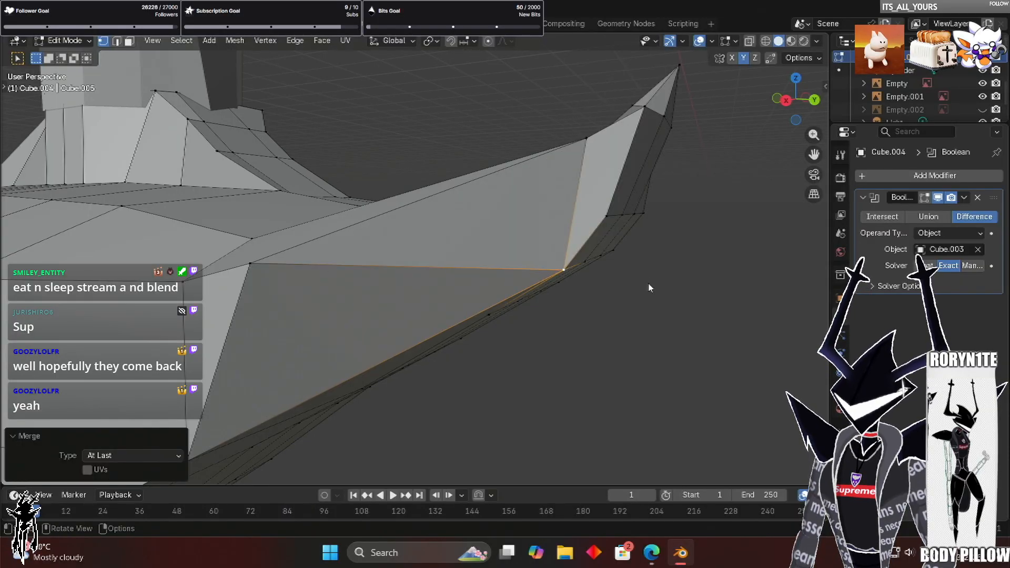
Merge this extruded section's remaining corner vertex into that same lower wing vertex using At Last
key("ctrl+z")
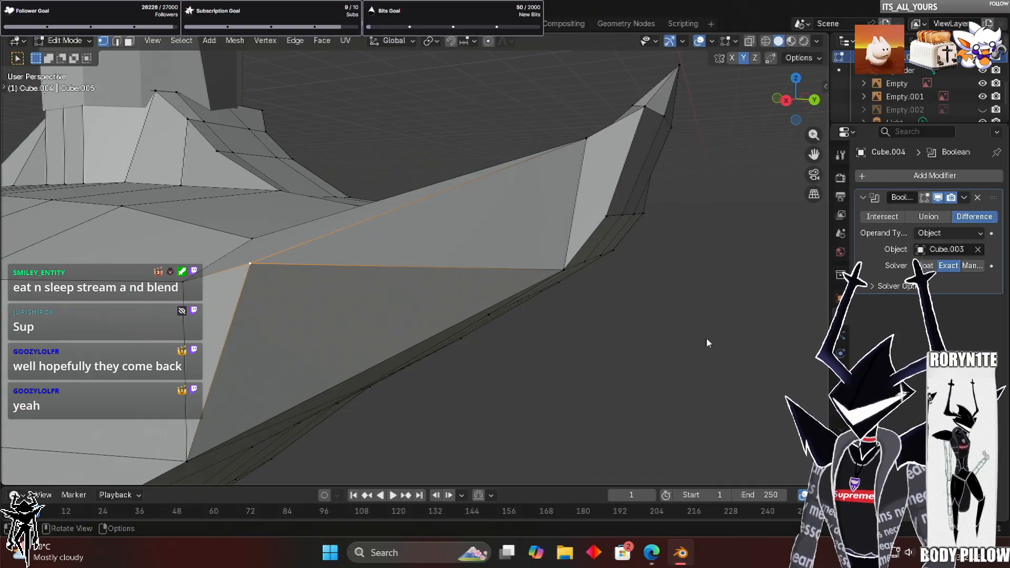
right_click(706, 343)
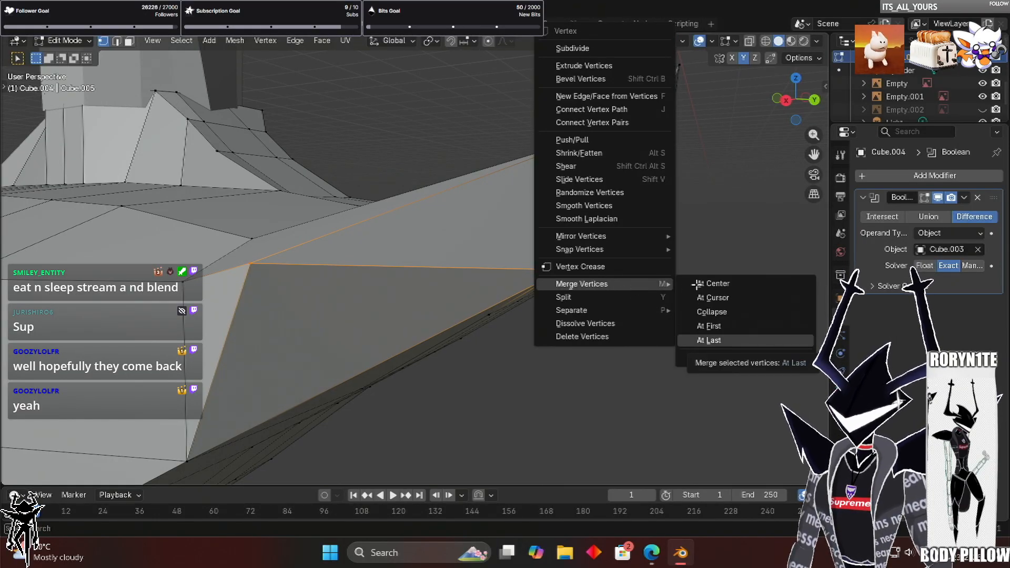
middle_click_drag(706, 284, 647, 264)
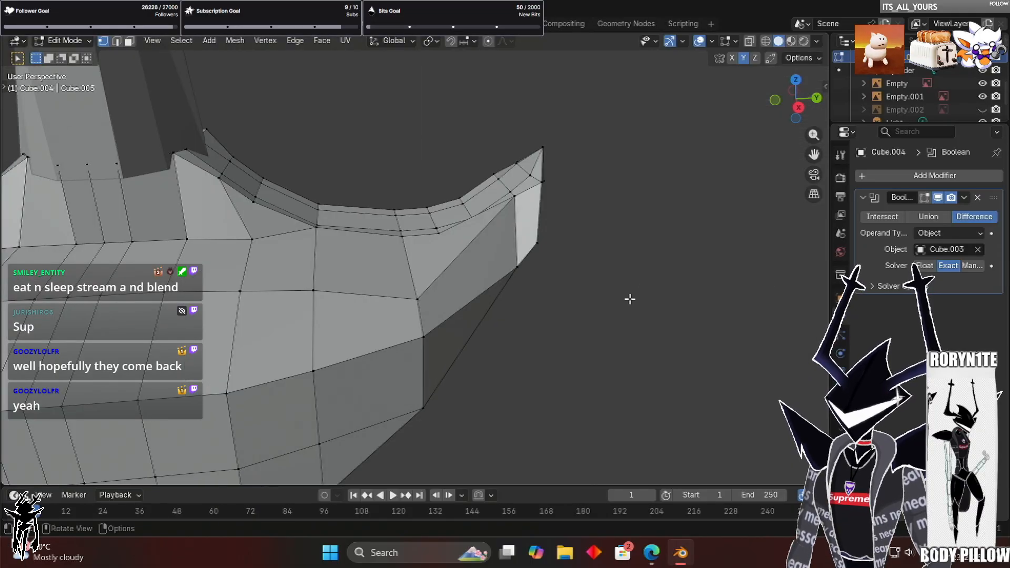
scroll(632, 257, "down", 3)
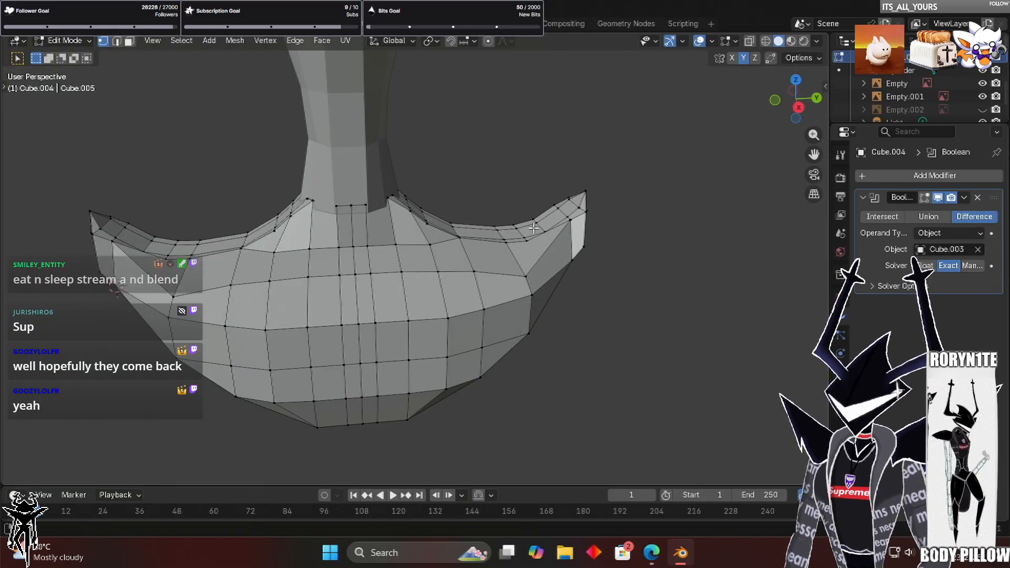
Move the front vertex midway down the wing tip's outer side about -0.03 m along the global X axis
mouse_move(516, 199)
middle_mouse_down()
mouse_move(512, 214)
mouse_move(516, 205)
mouse_move(529, 210)
middle_mouse_up()
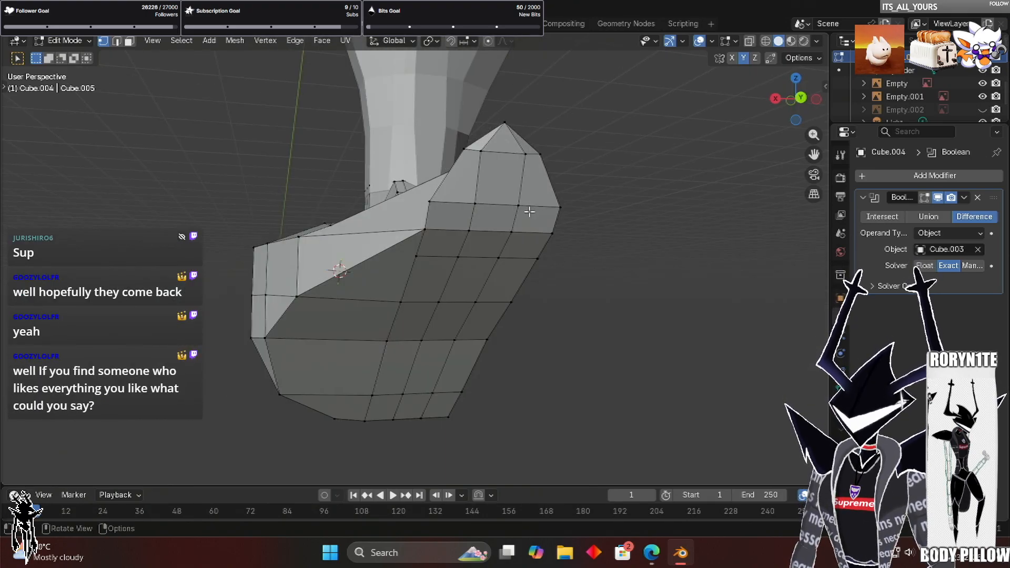
scroll(530, 211, "up", 4)
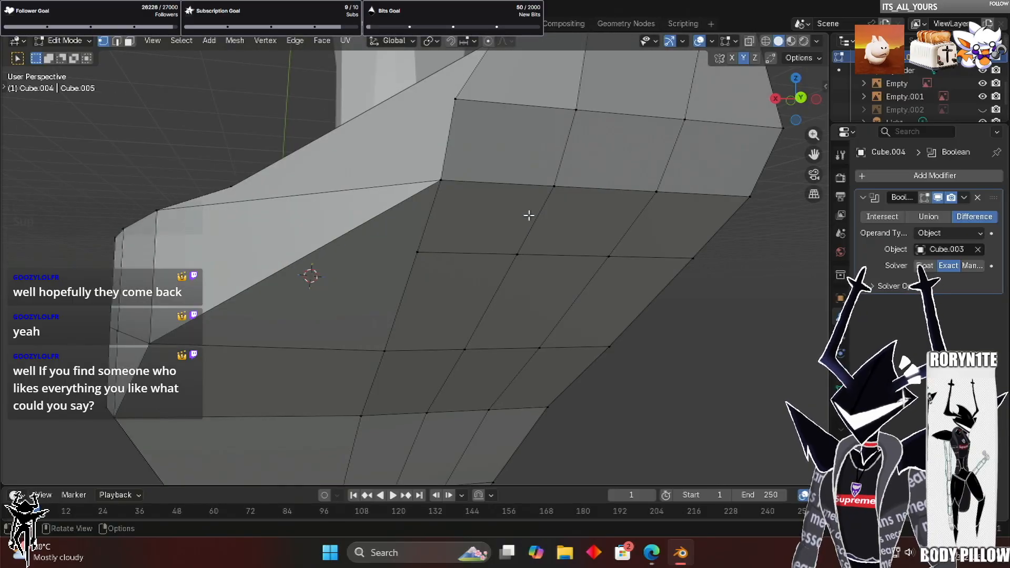
scroll(529, 216, "down", 2)
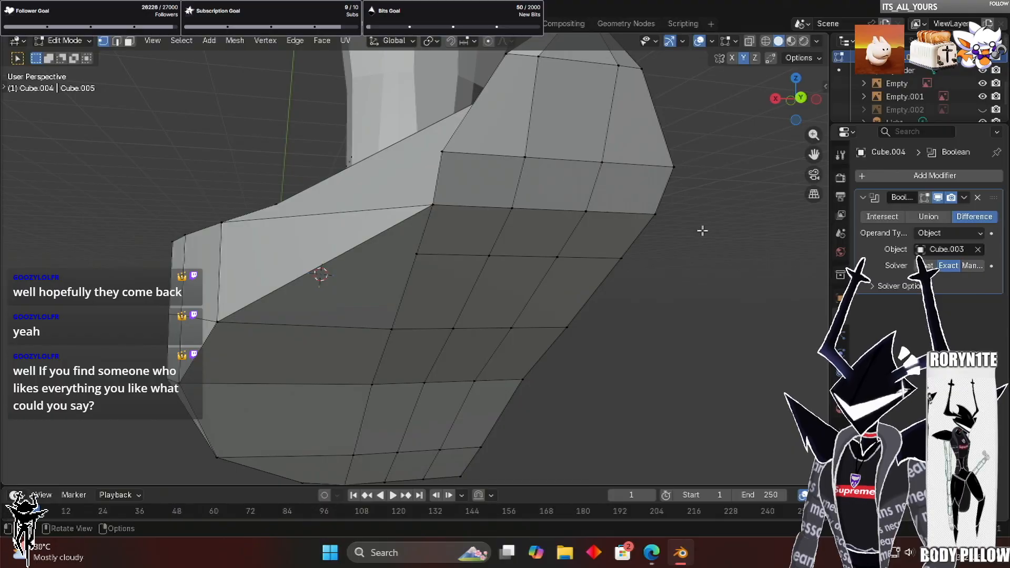
middle_click_drag(650, 189, 405, 257)
mouse_move(579, 216)
middle_mouse_down()
mouse_move(626, 220)
mouse_move(594, 215)
middle_mouse_up()
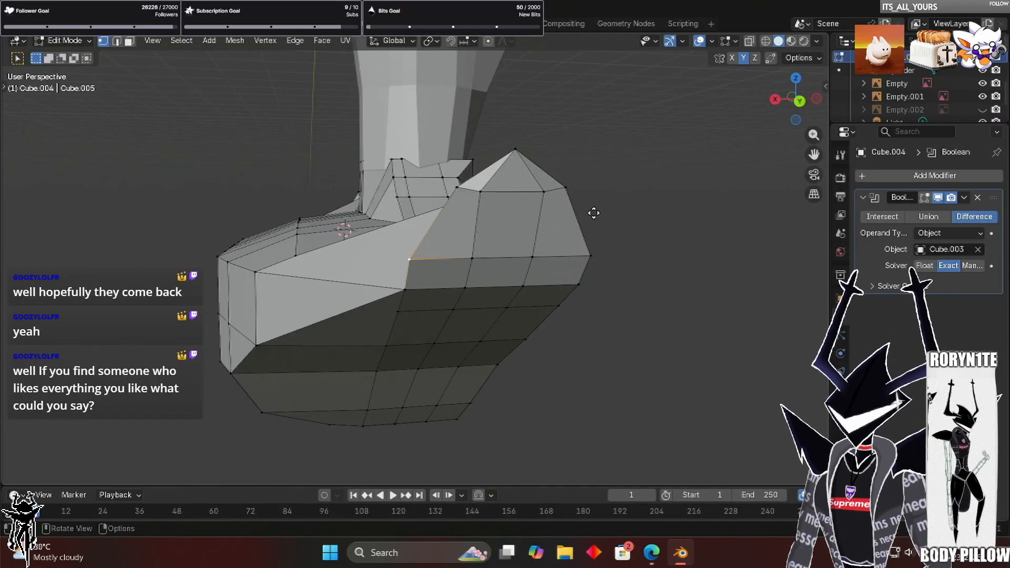
key("g")
key("x")
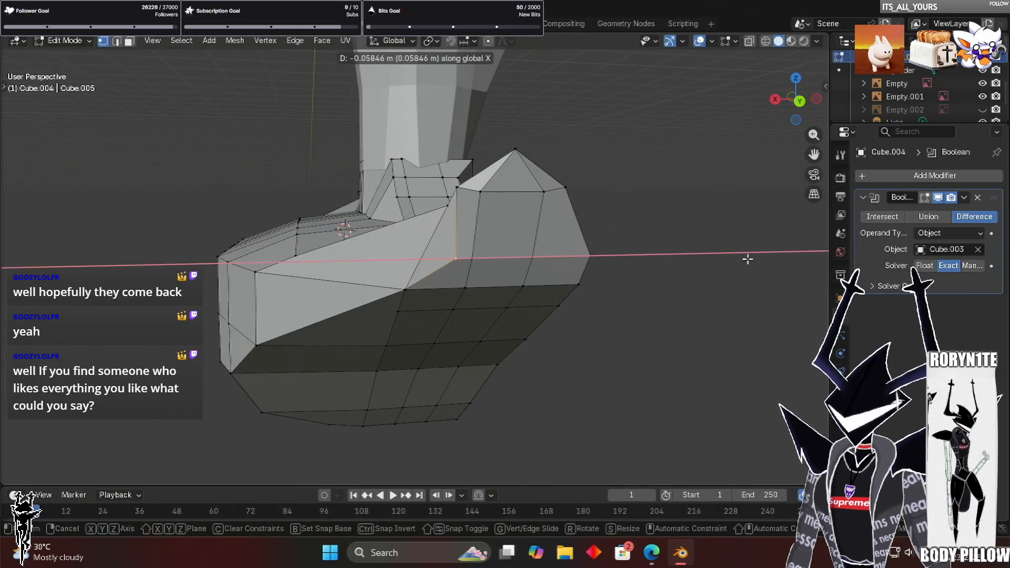
left_click(686, 218)
middle_click_drag(686, 218, 752, 286)
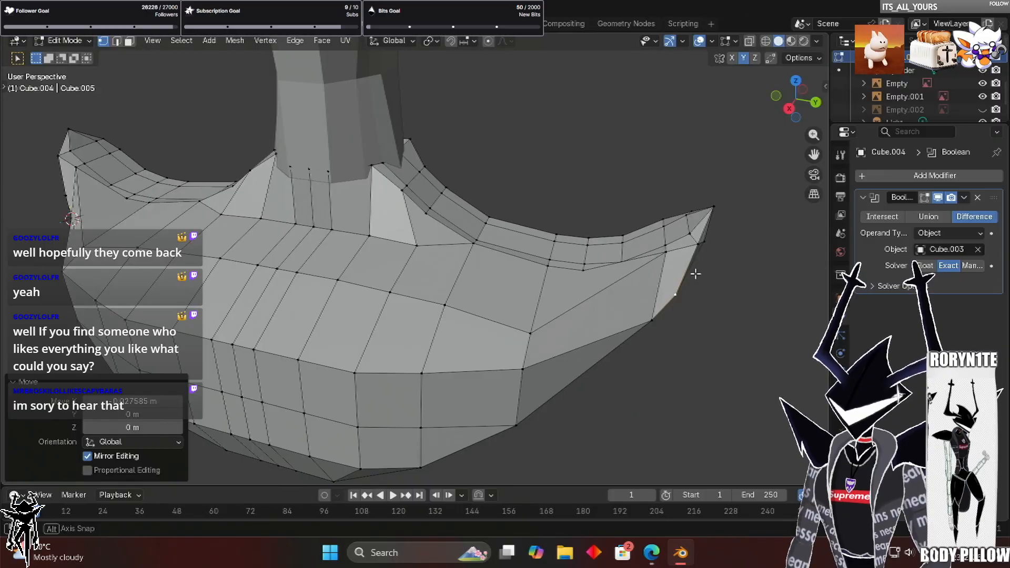
Move the front rim vertex just below the wing's peak slightly in the negative global X direction to even out the tip
middle_click_drag(480, 99, 694, 131)
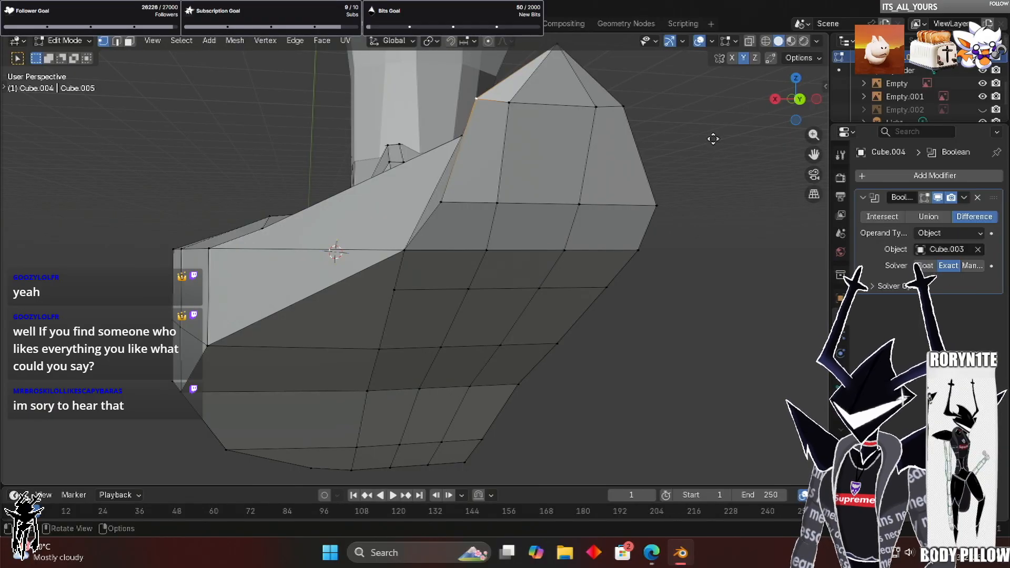
key("g")
key("x")
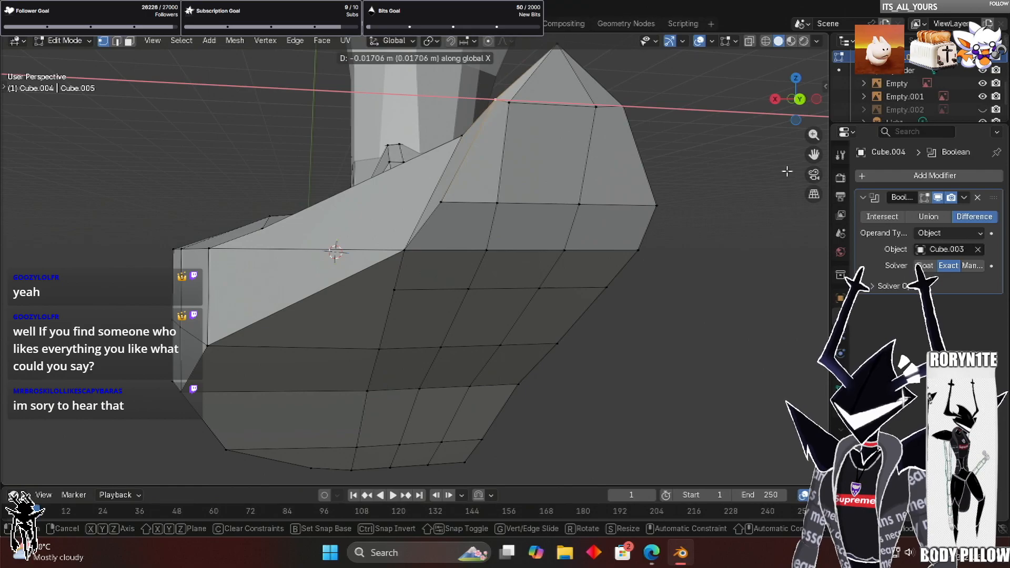
left_click(828, 180)
middle_click_drag(828, 179, 855, 146)
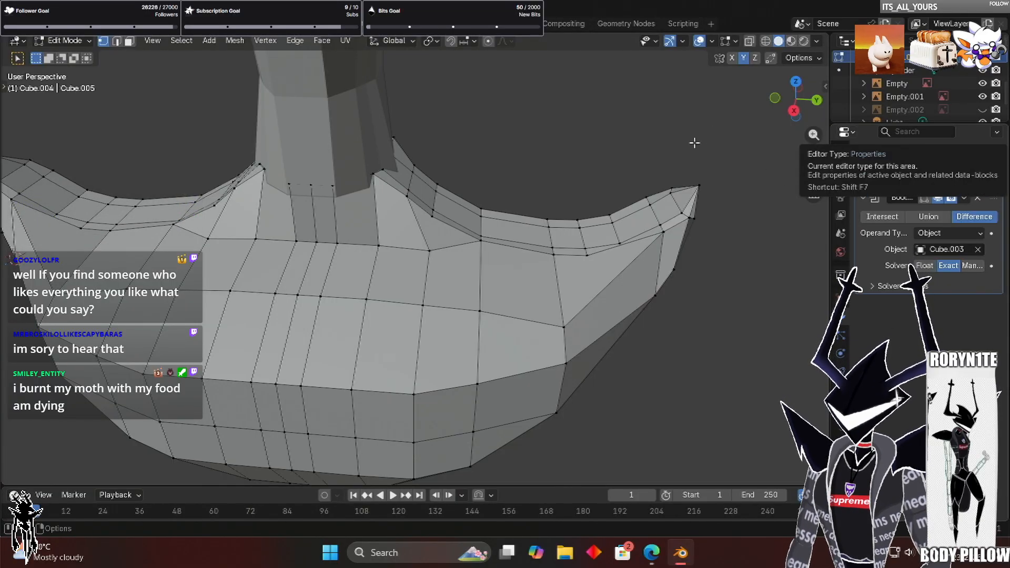
Examine the reshaped wings and pelvis from several sides and compare the silhouette with the front reference drawing
middle_click_drag(794, 205, 802, 206)
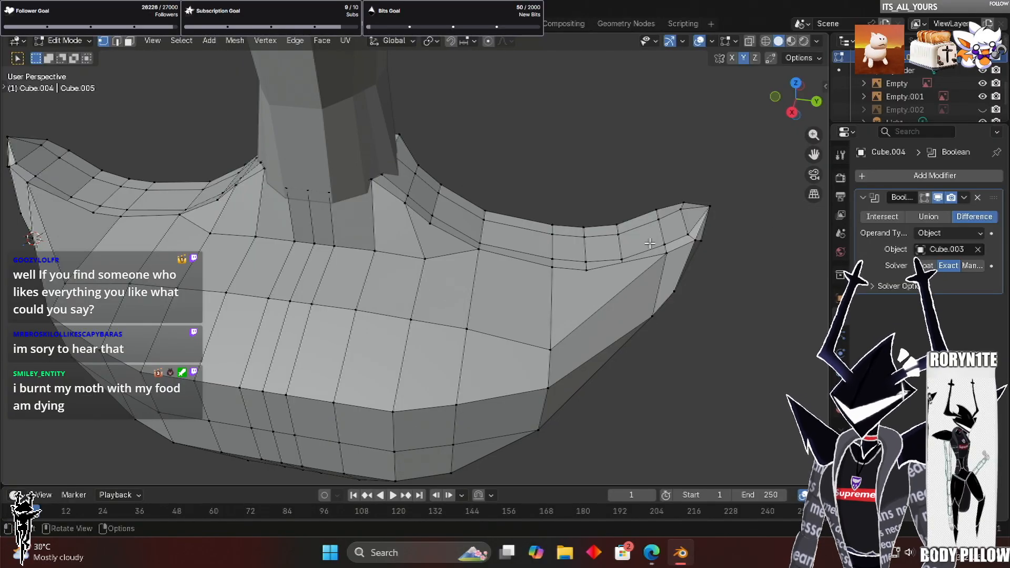
scroll(671, 207, "down", 1)
middle_click_drag(778, 255, 526, 174)
middle_click_drag(564, 203, 636, 195)
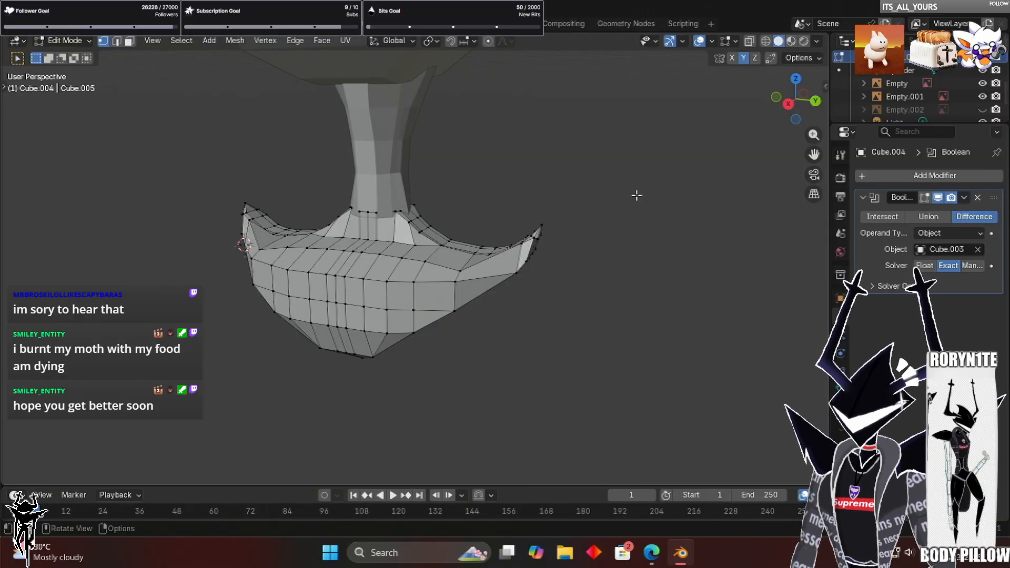
middle_click_drag(597, 200, 669, 219)
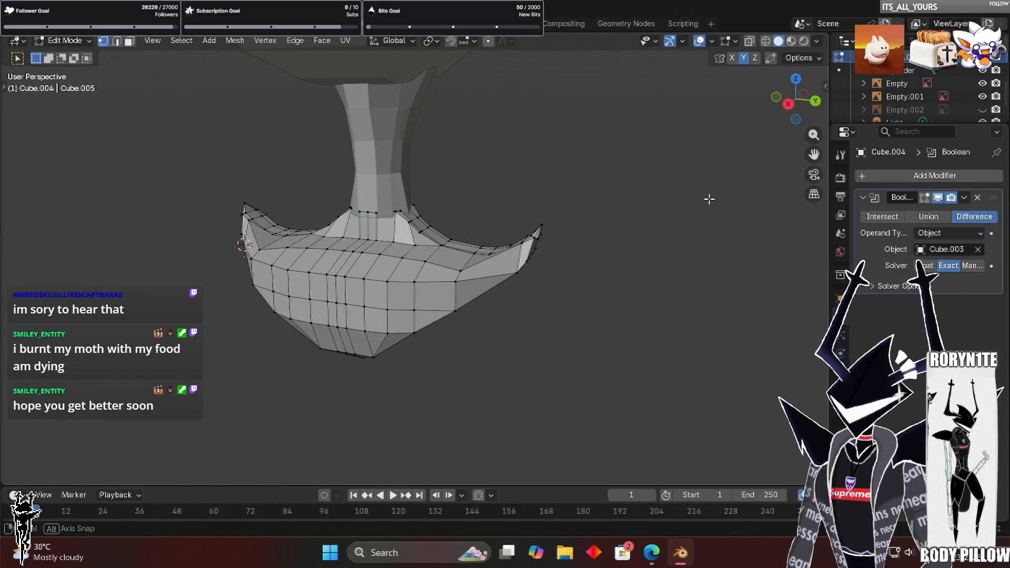
middle_click_drag(714, 197, 740, 185)
scroll(735, 195, "up", 3)
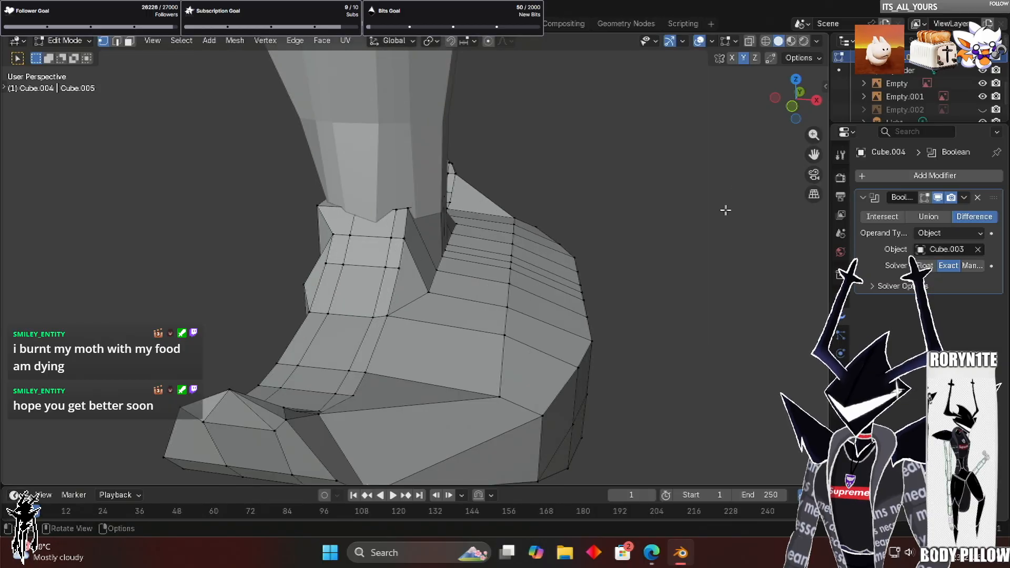
middle_click_drag(652, 203, 530, 202)
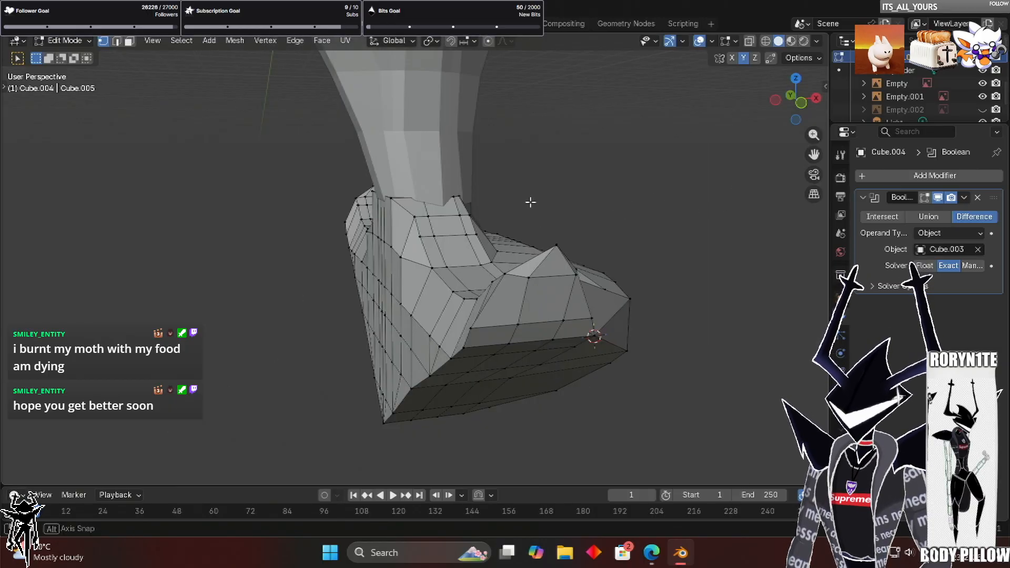
middle_click_drag(782, 113, 761, 110)
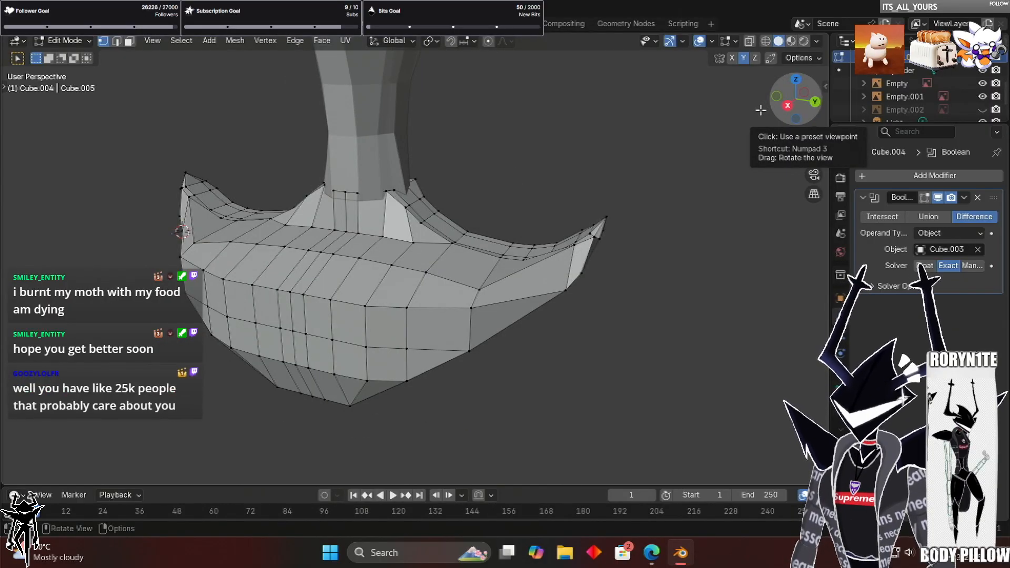
key("KP_1")
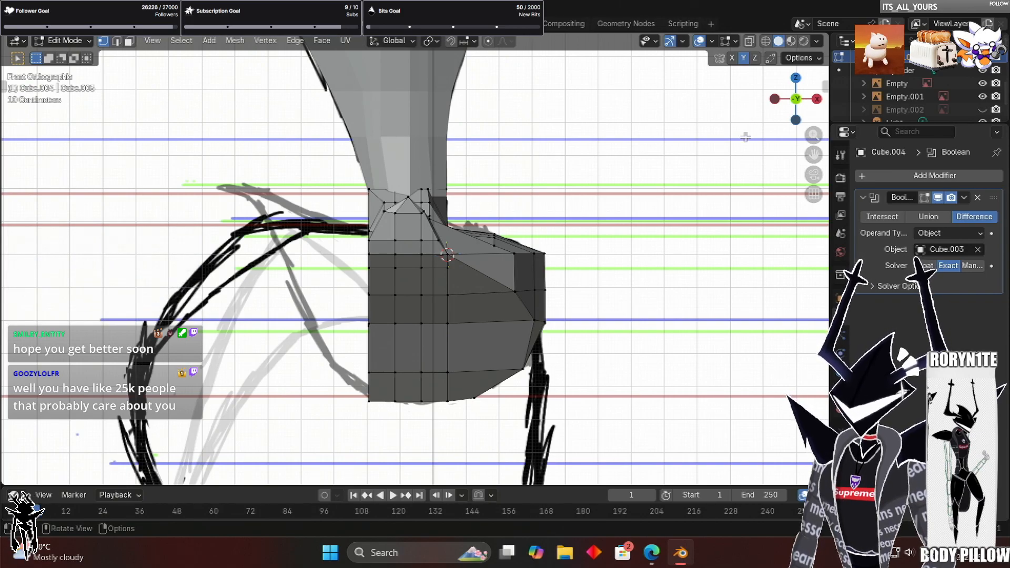
scroll(724, 197, "down", 1)
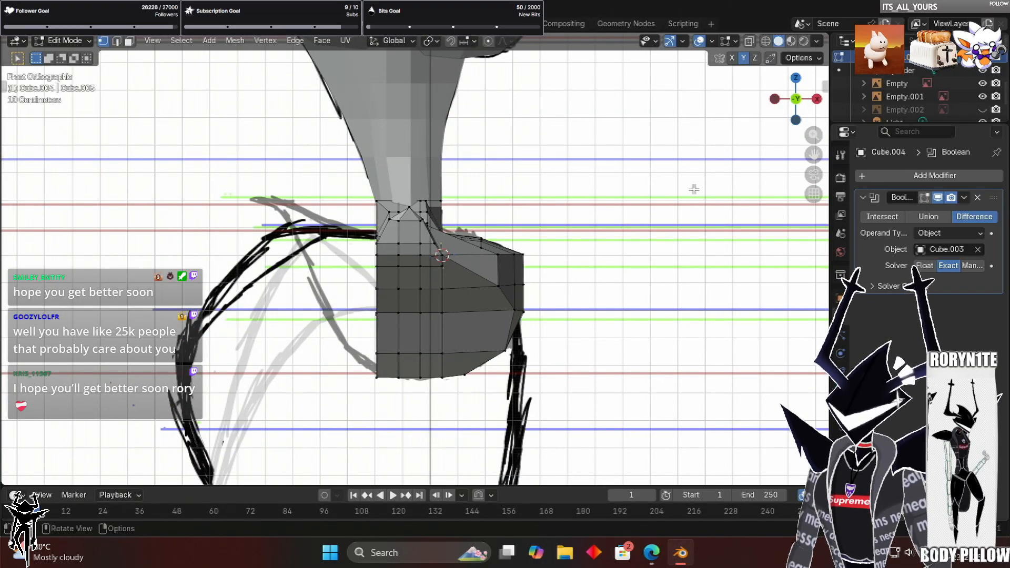
middle_click_drag(694, 189, 694, 189)
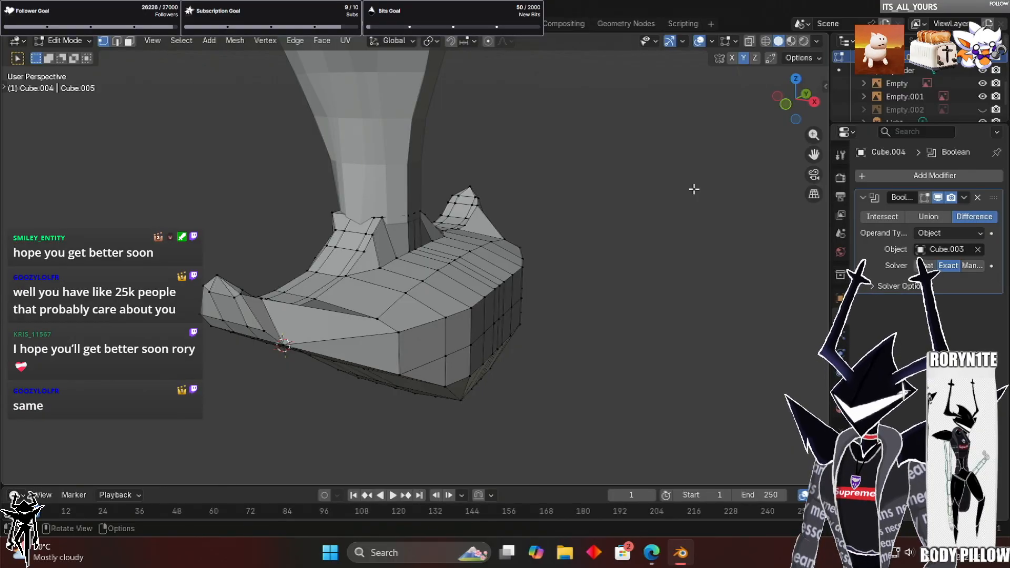
middle_click_drag(695, 189, 717, 156)
scroll(697, 172, "up", 2)
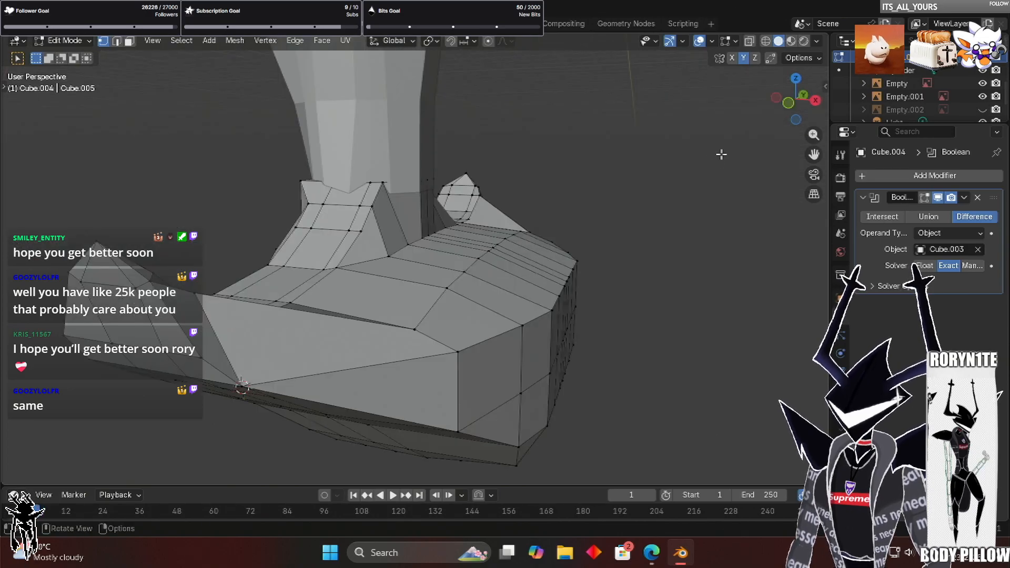
Examine the pelvis and its front wing tip from below, head-on and above to judge the overall shape
scroll(693, 163, "down", 8)
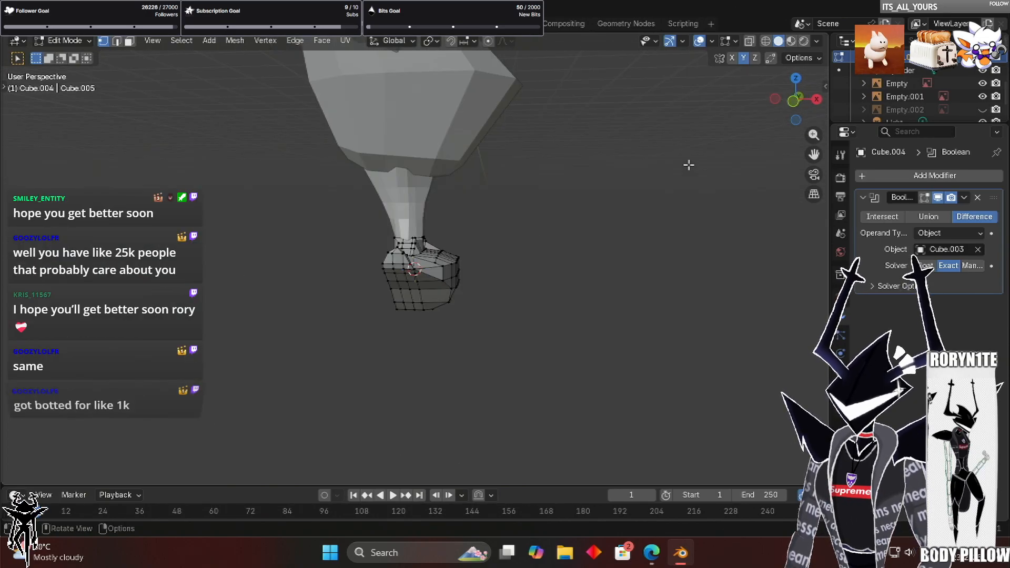
scroll(723, 182, "up", 4)
mouse_move(723, 182)
middle_mouse_down()
mouse_move(703, 182)
mouse_move(722, 183)
middle_mouse_up()
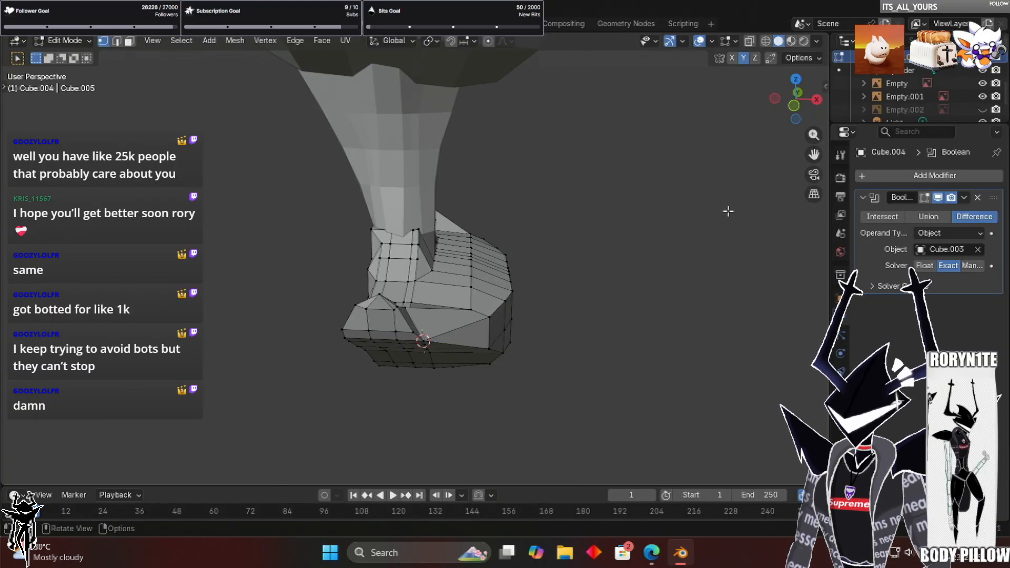
middle_click_drag(729, 210, 721, 193)
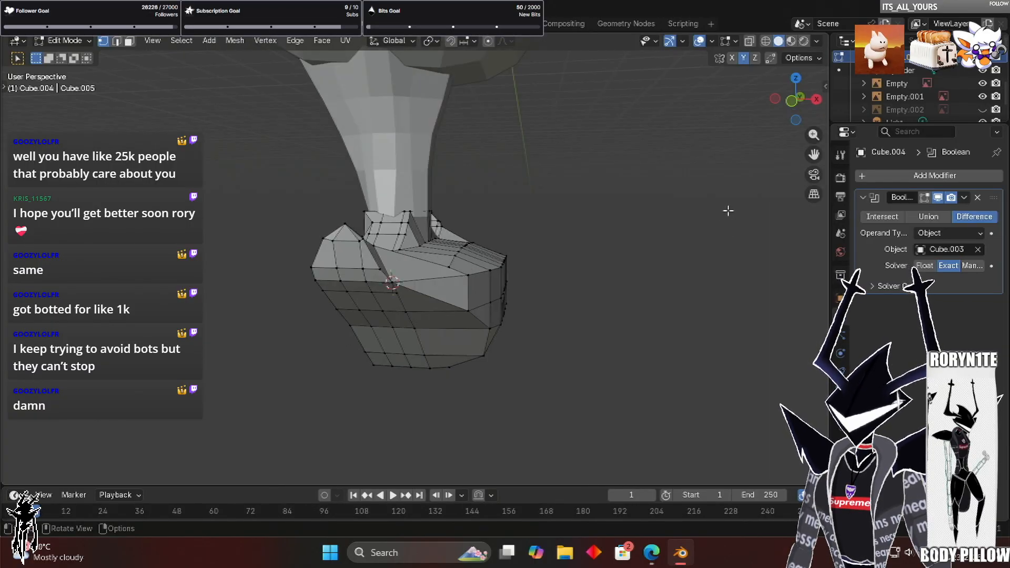
scroll(727, 203, "up", 2)
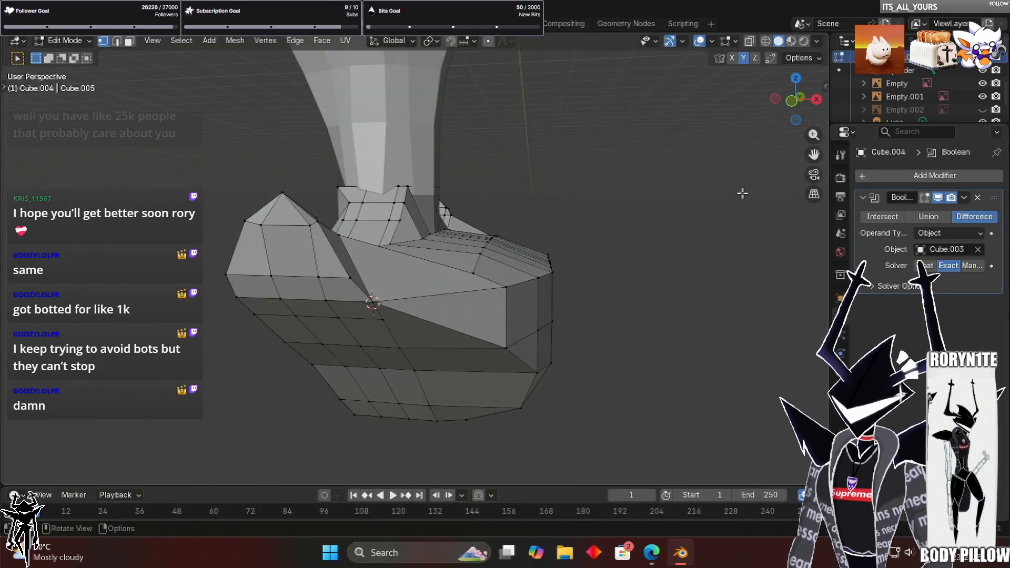
scroll(734, 201, "down", 3)
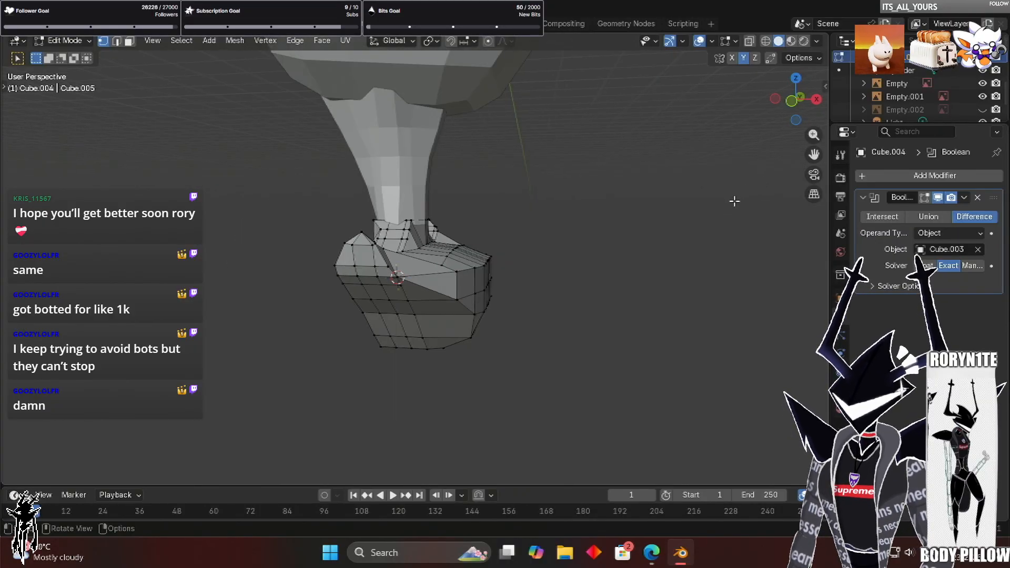
scroll(693, 247, "up", 2)
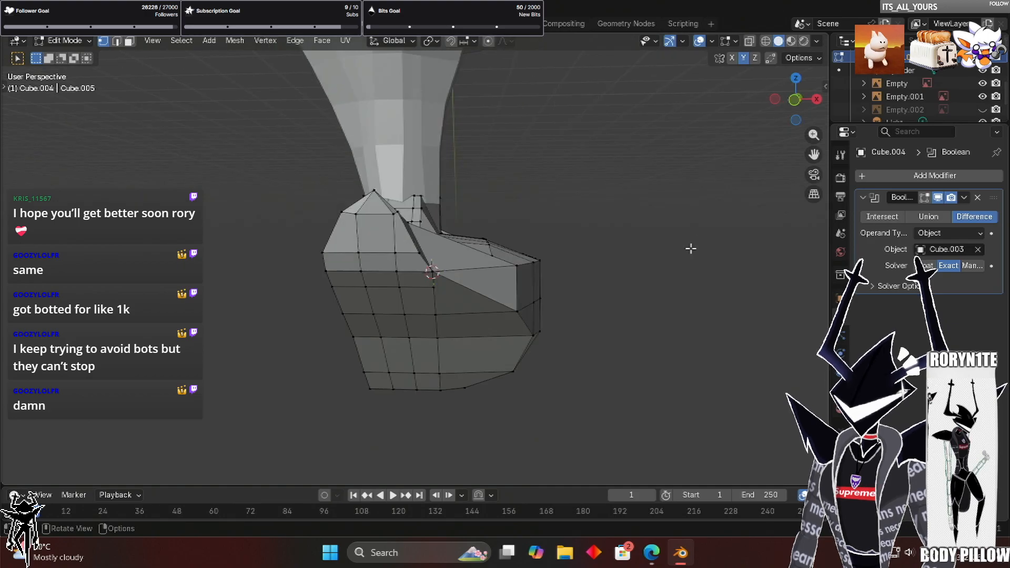
middle_click_drag(617, 250, 609, 284)
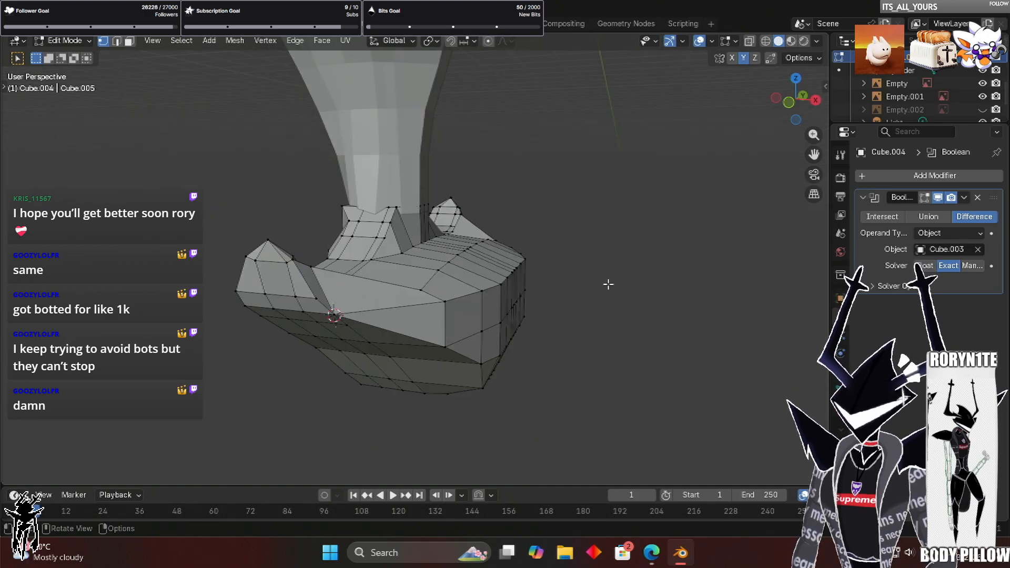
left_click_drag(793, 122, 794, 112)
middle_click_drag(686, 219, 683, 219)
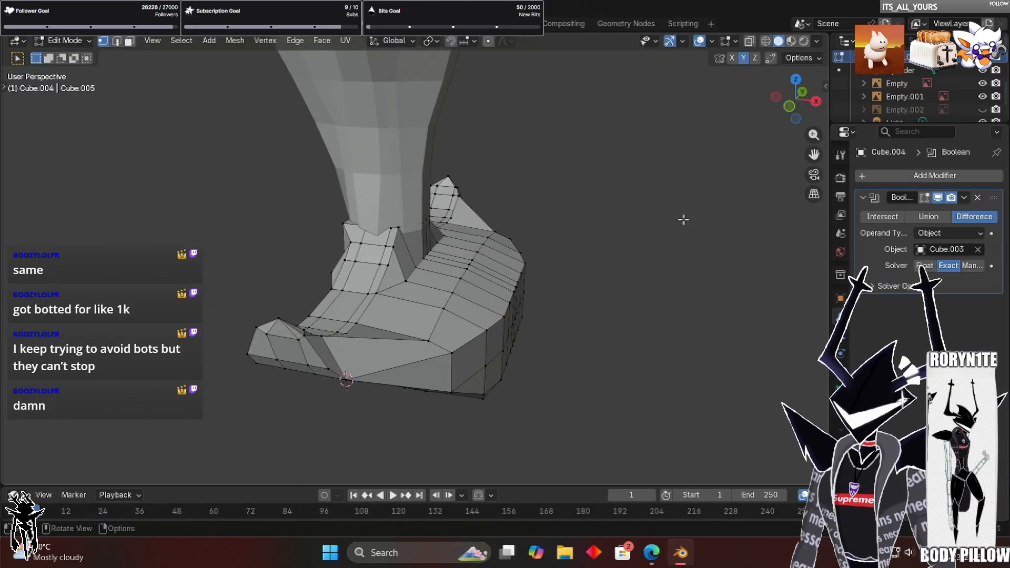
Compare the pelvis profile with the reference drawing in front orthographic view and inspect the front wing from several angles
key("KP_1")
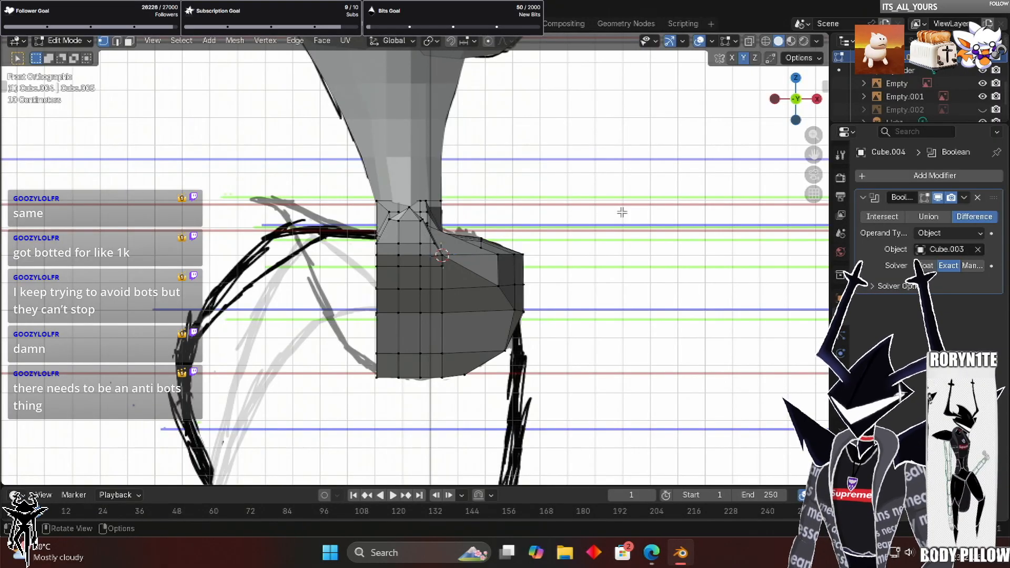
scroll(712, 218, "down", 8)
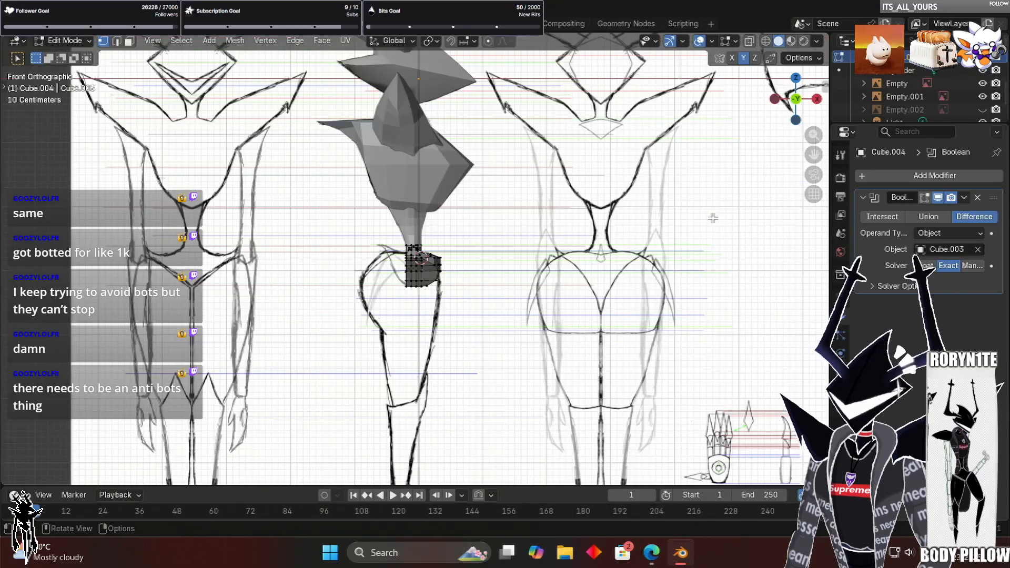
middle_click_drag(654, 180, 552, 163)
scroll(615, 149, "up", 6)
middle_click_drag(502, 210, 524, 169)
middle_click_drag(602, 145, 695, 214)
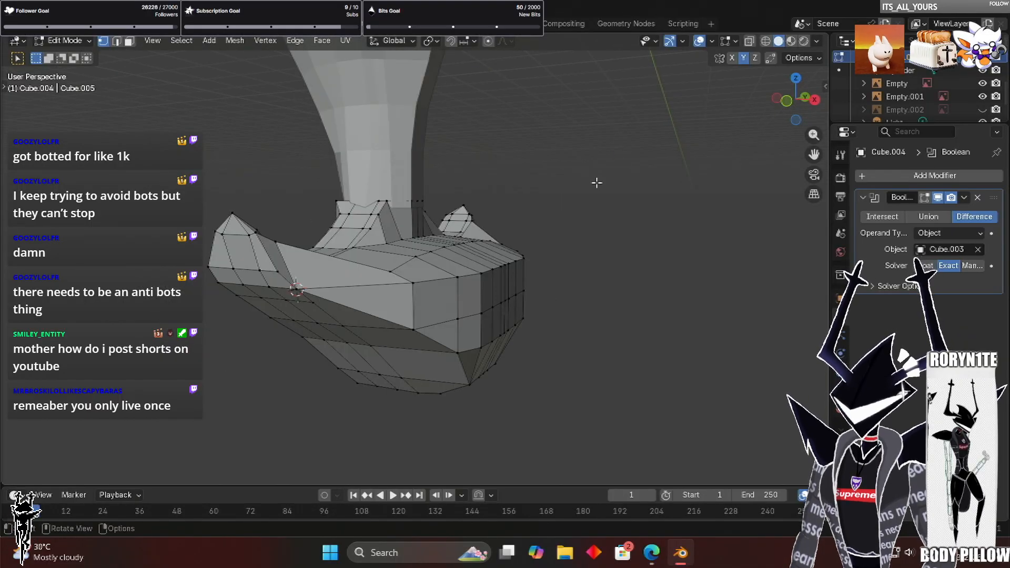
middle_click_drag(546, 198, 490, 193)
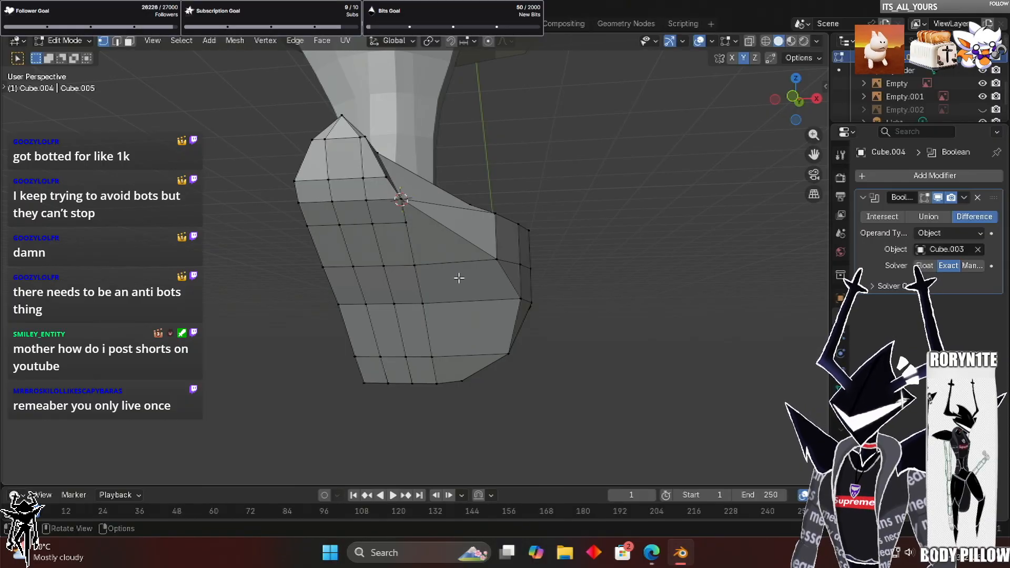
scroll(468, 276, "down", 1)
middle_click_drag(603, 224, 658, 167)
scroll(641, 175, "up", 6)
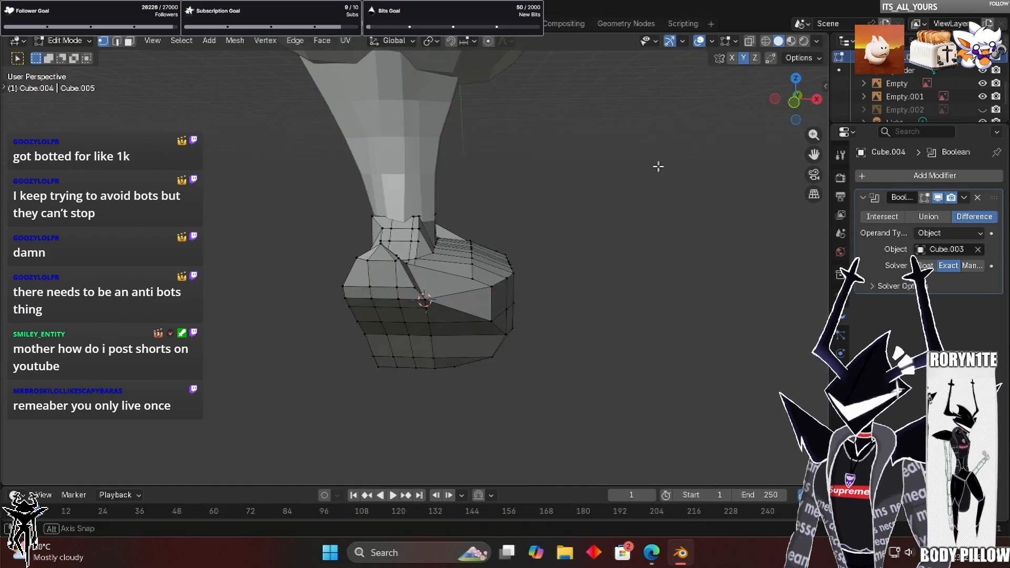
left_click_drag(803, 113, 807, 113)
left_click(807, 113)
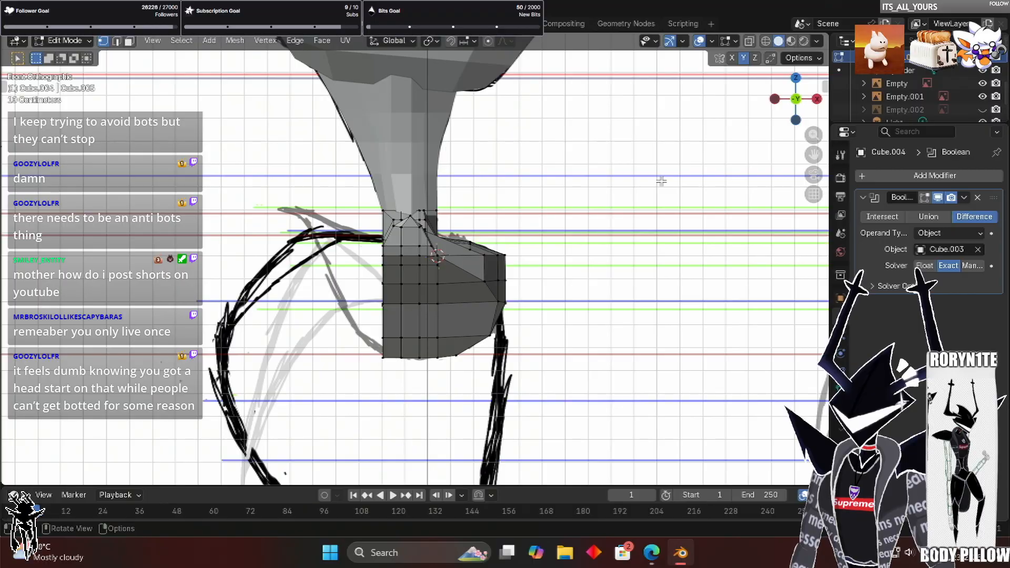
Inspect up close the faces and edges where the waist meets the top of the pelvis
middle_click_drag(667, 184, 670, 173)
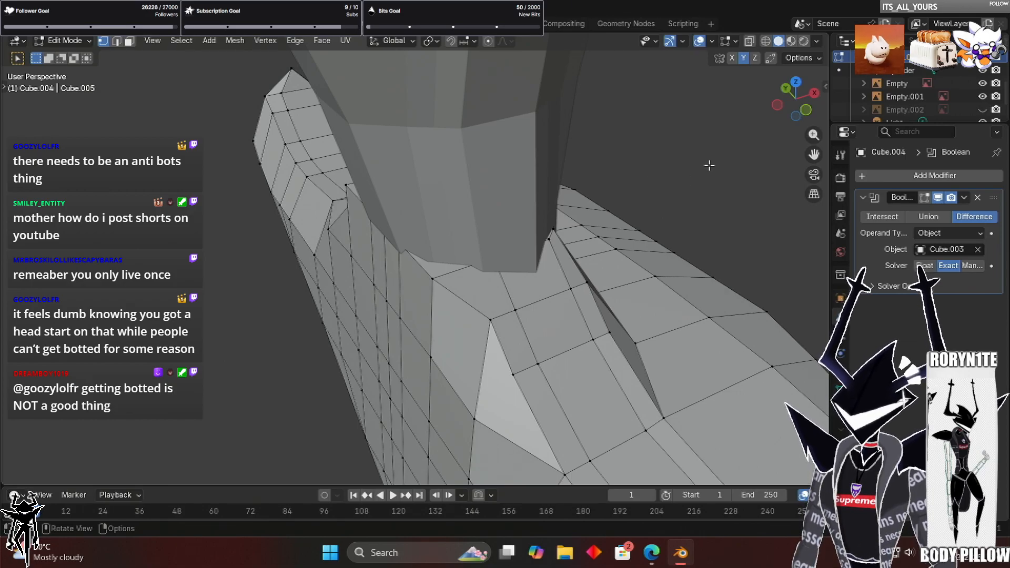
middle_click_drag(762, 218, 754, 190)
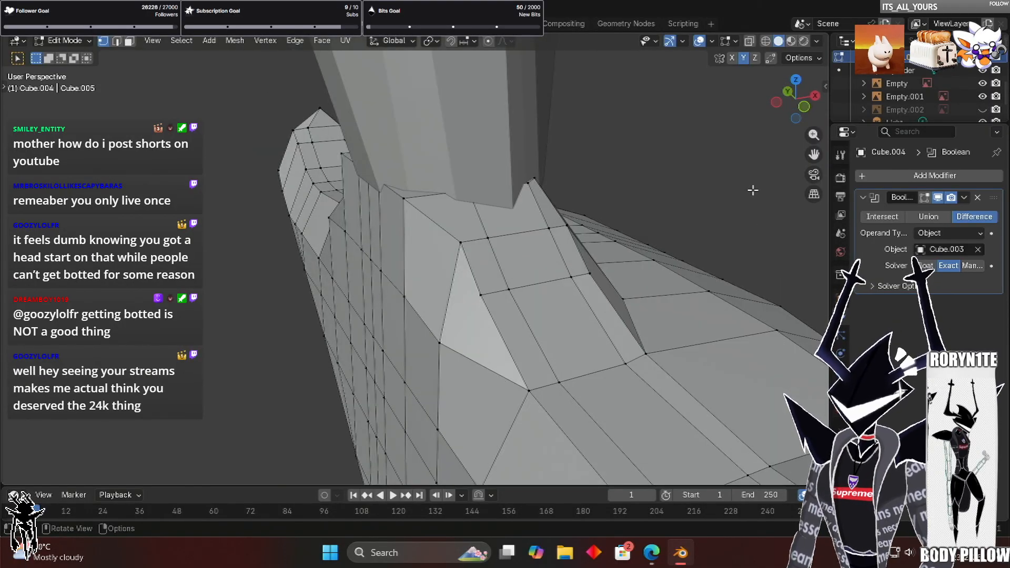
scroll(753, 188, "up", 2)
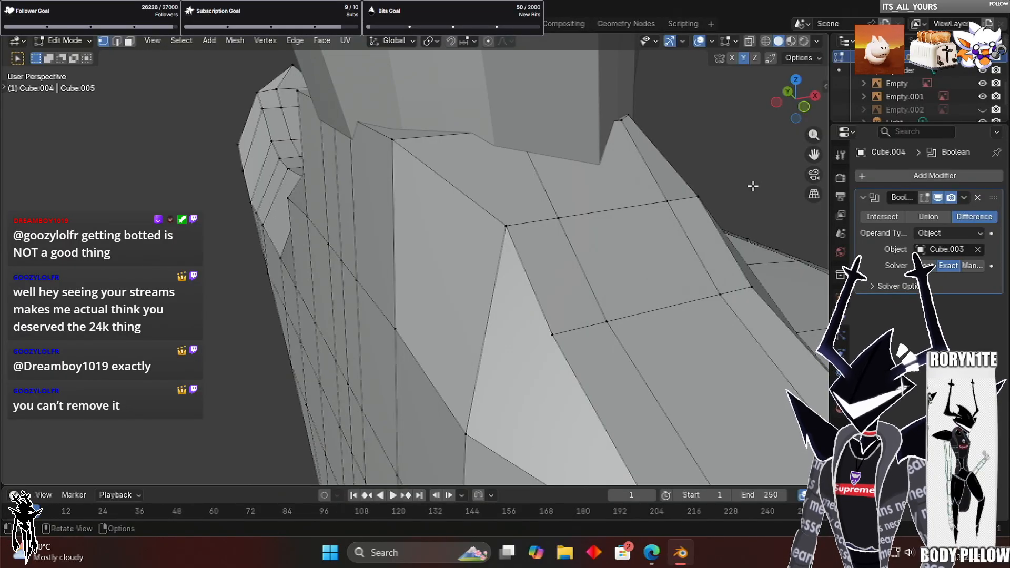
middle_click_drag(727, 188, 705, 212)
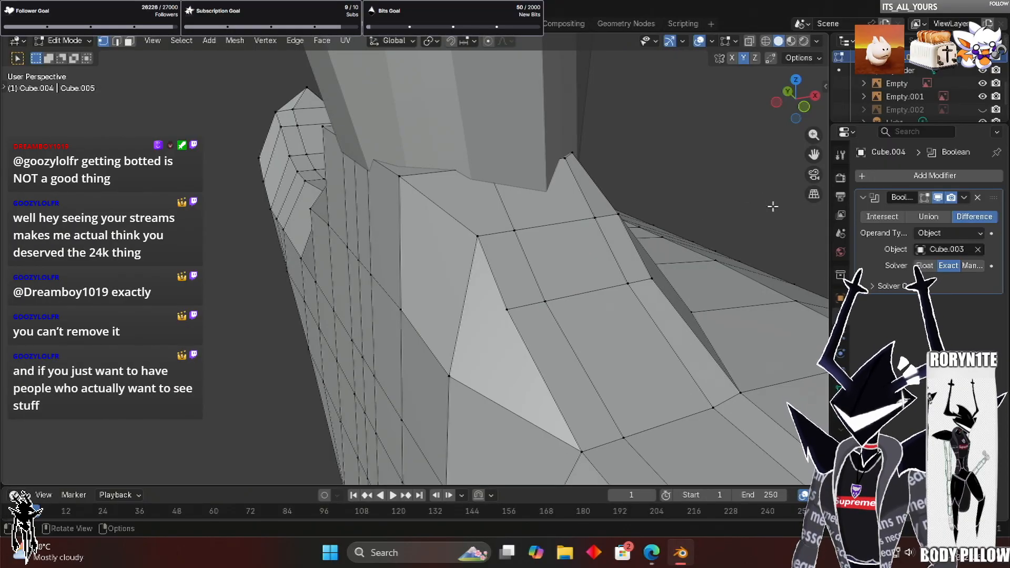
middle_click_drag(770, 211, 771, 210)
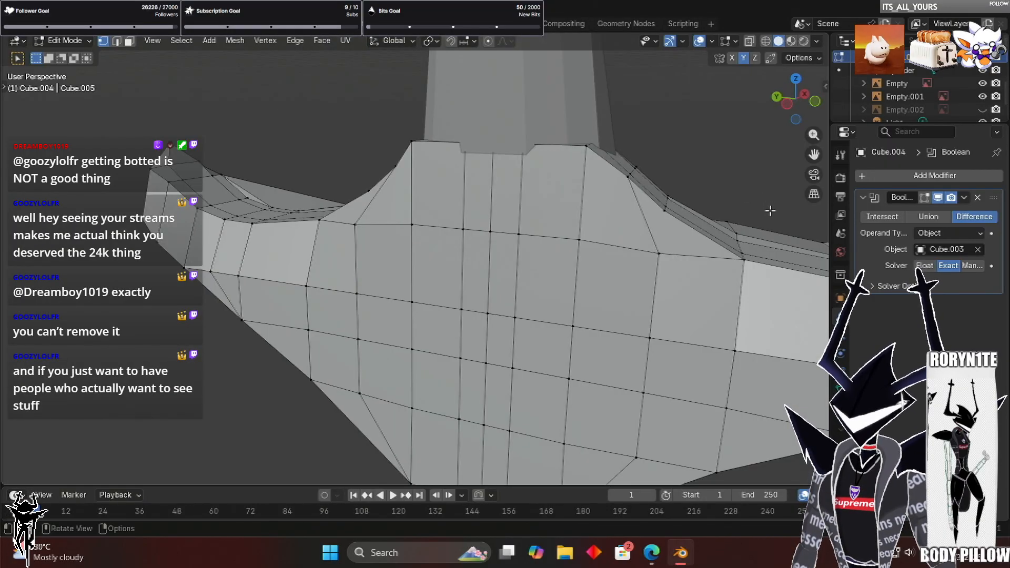
scroll(771, 210, "up", 2)
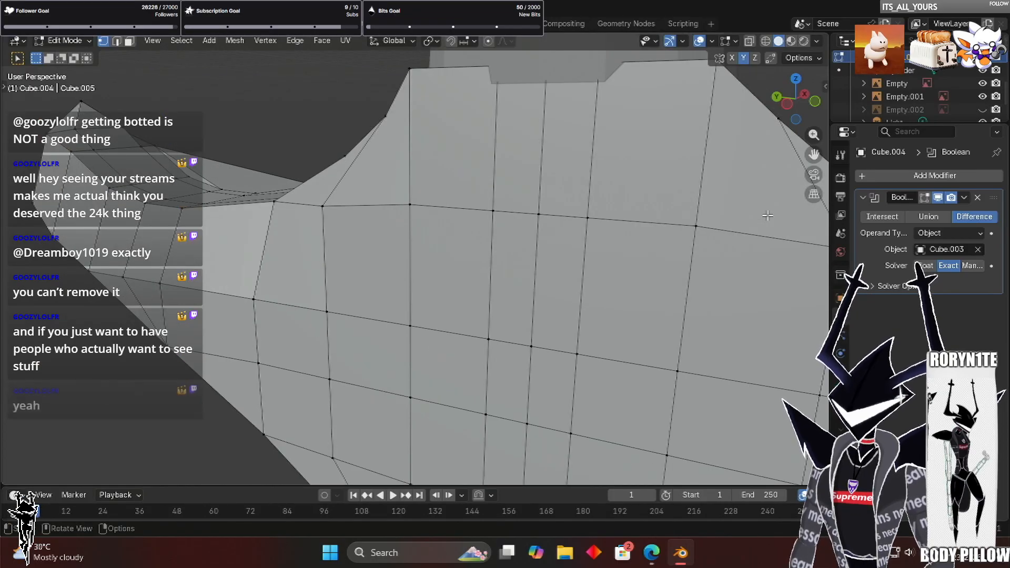
scroll(721, 227, "down", 1)
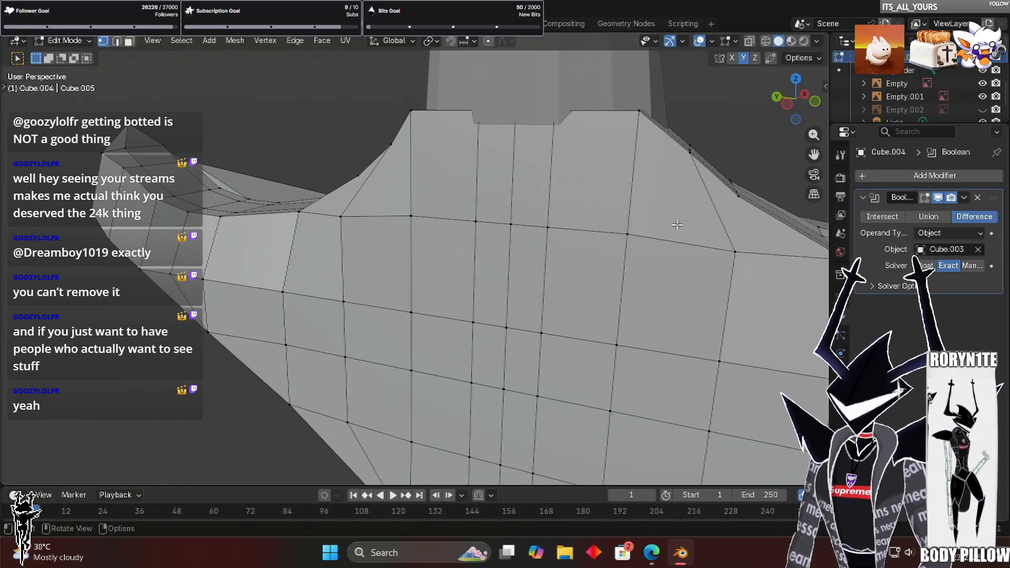
scroll(642, 217, "down", 3)
middle_click_drag(642, 217, 642, 216)
scroll(642, 216, "down", 7)
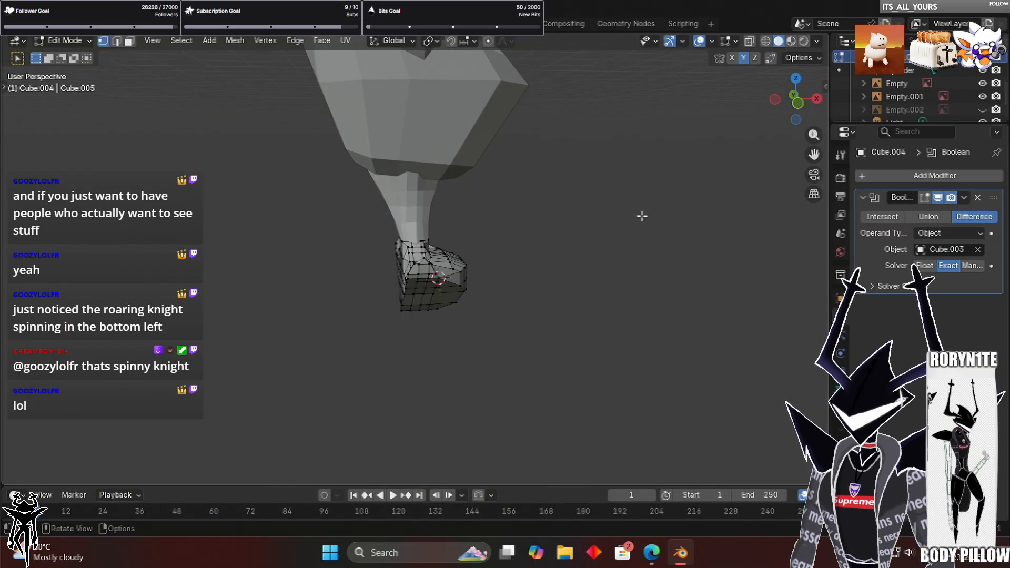
Compare the pelvis and wing outline with the body reference drawing in right orthographic view
middle_click_drag(578, 213, 576, 213)
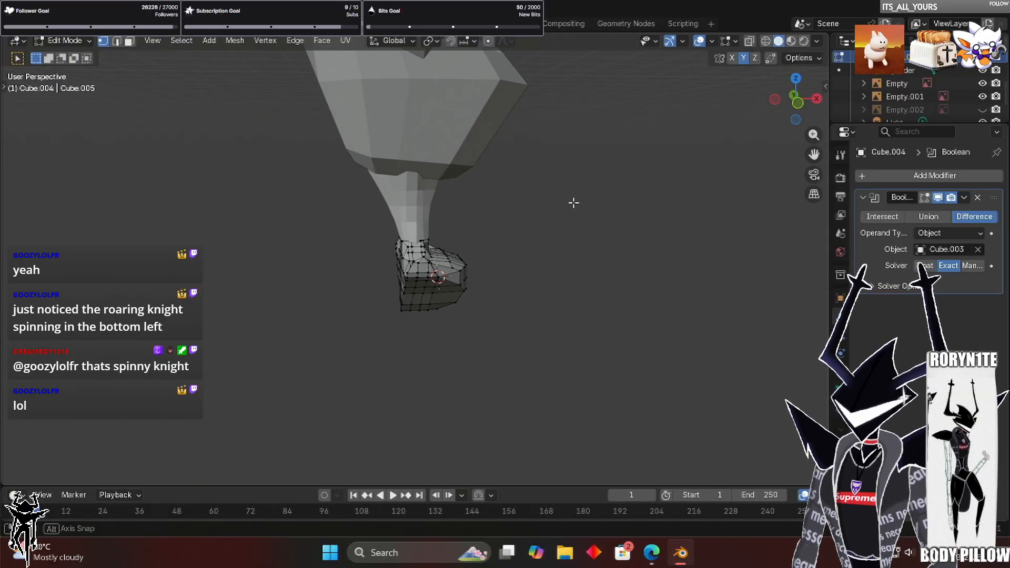
left_click(796, 102)
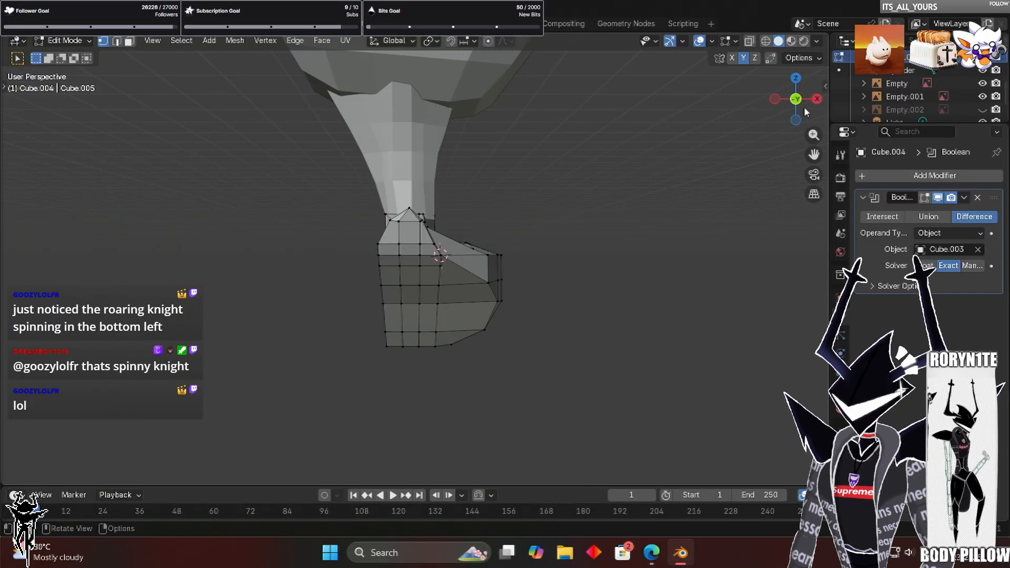
left_click_drag(805, 109, 702, 114)
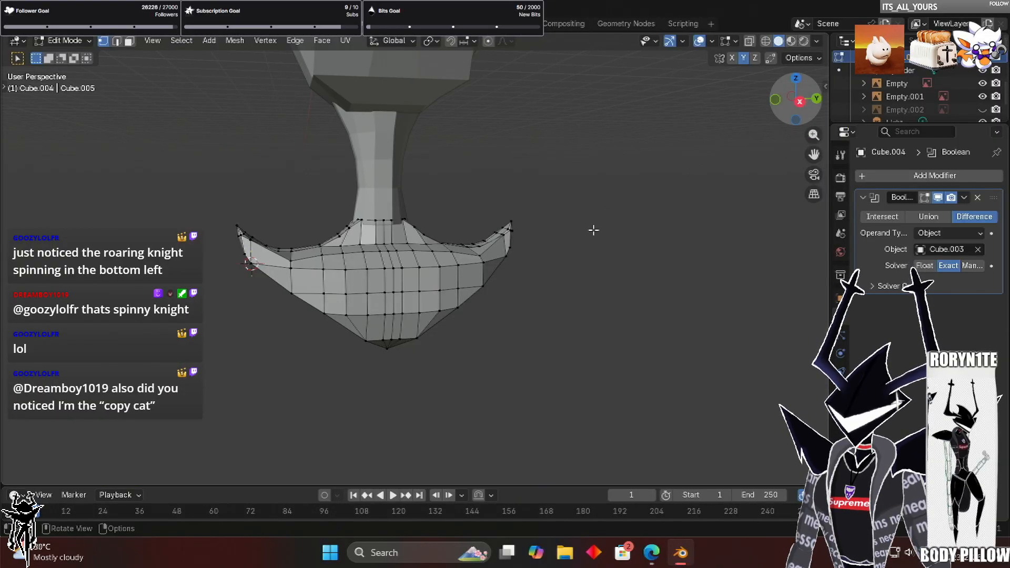
key("KP_3")
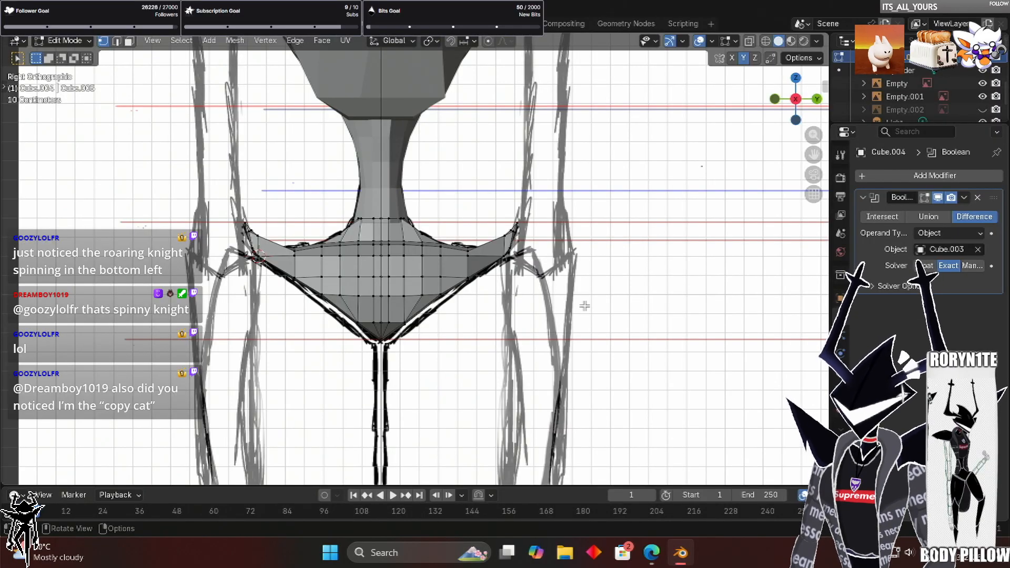
scroll(552, 347, "down", 1)
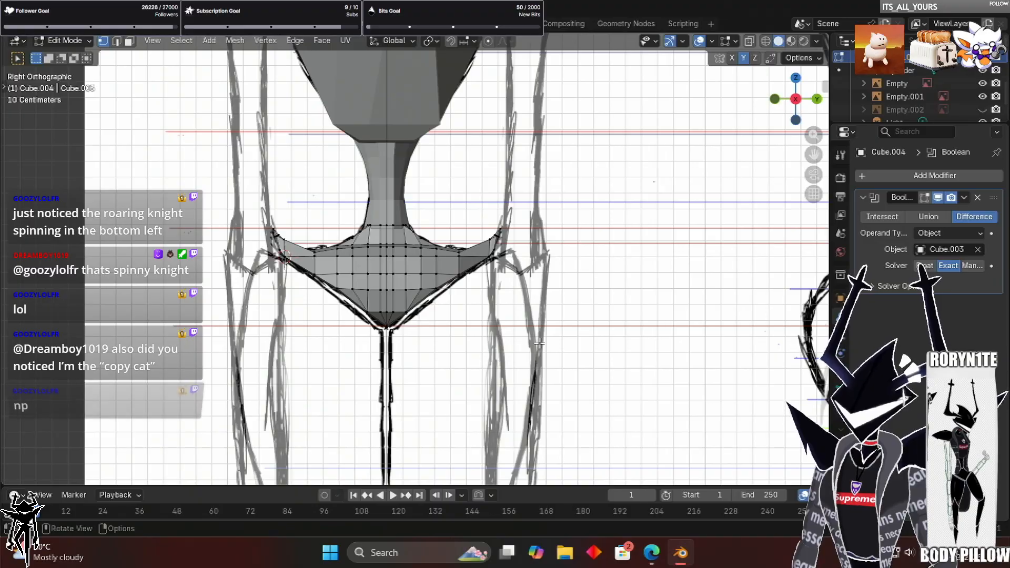
scroll(541, 342, "down", 1)
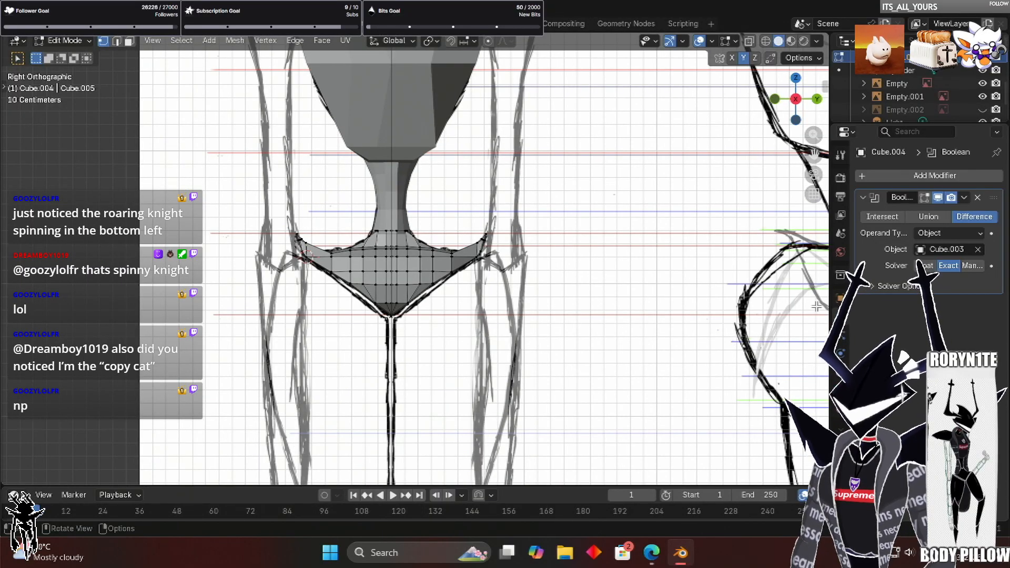
scroll(525, 269, "down", 4)
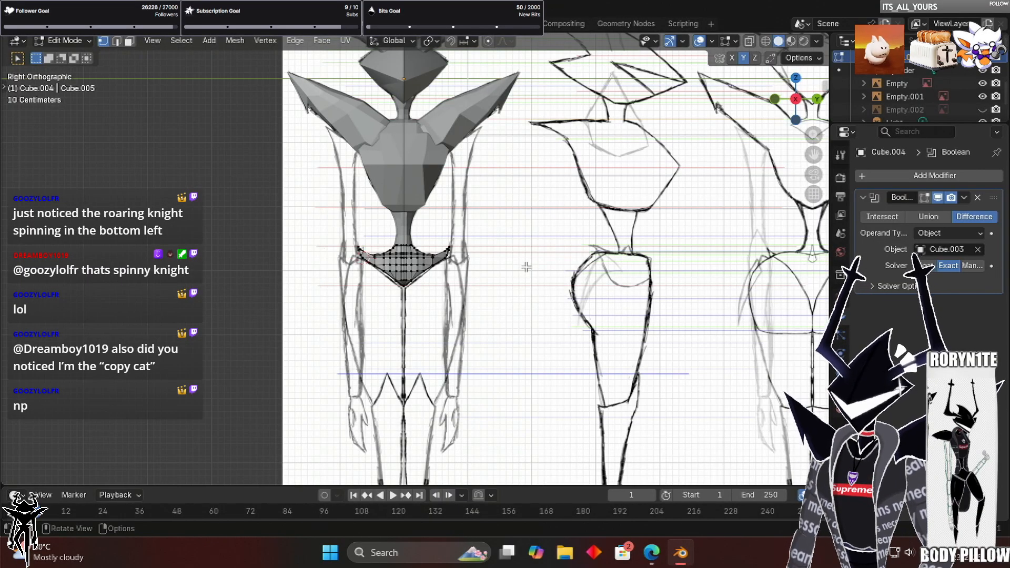
scroll(702, 282, "up", 4)
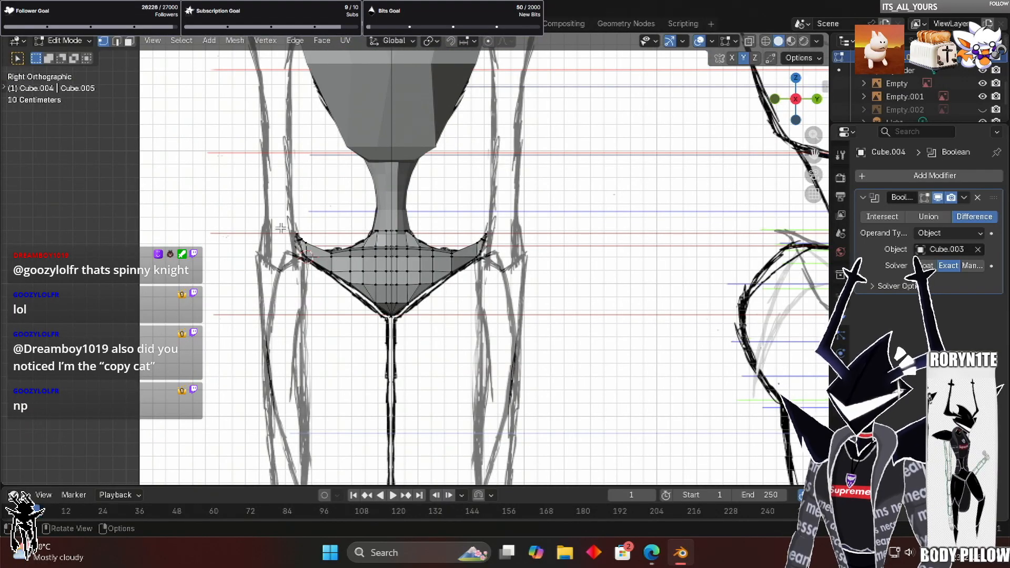
scroll(260, 230, "down", 5)
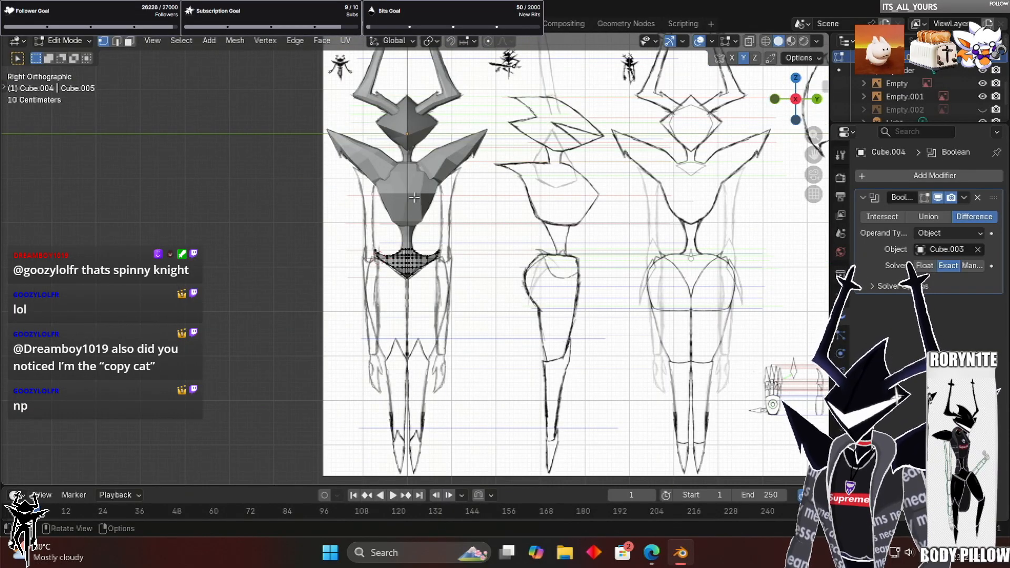
scroll(537, 206, "up", 6)
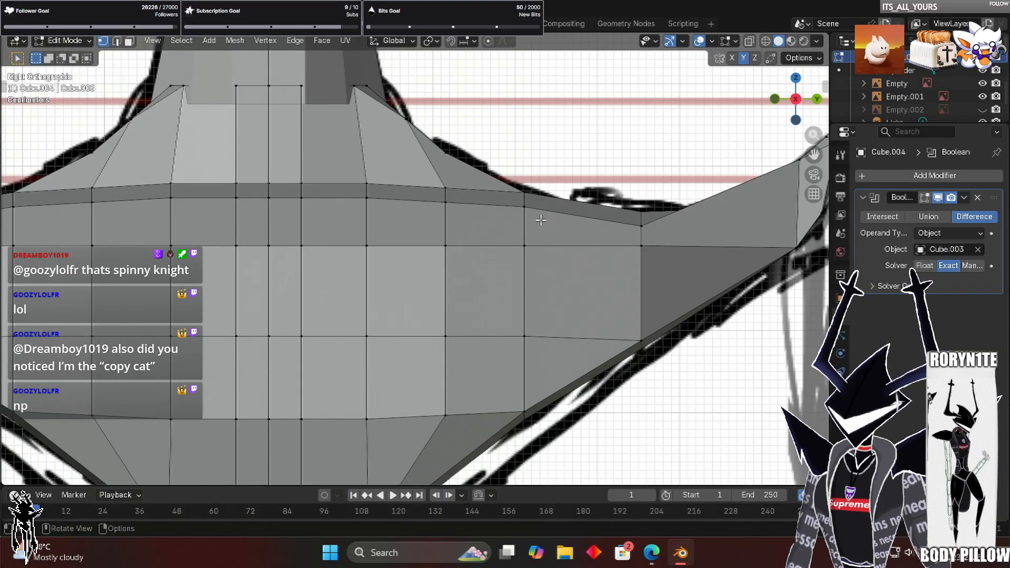
scroll(468, 232, "down", 5)
Inspect the pelvis's upper surface around the waist and toward both wing tips in perspective
middle_click_drag(468, 232, 508, 218)
scroll(496, 221, "up", 5)
scroll(497, 222, "up", 2)
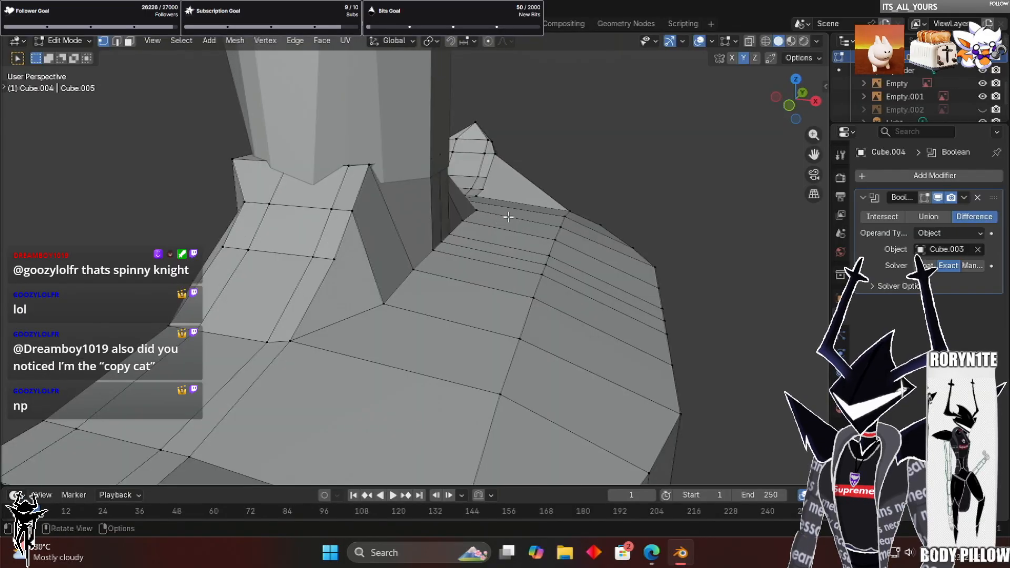
scroll(518, 203, "down", 3)
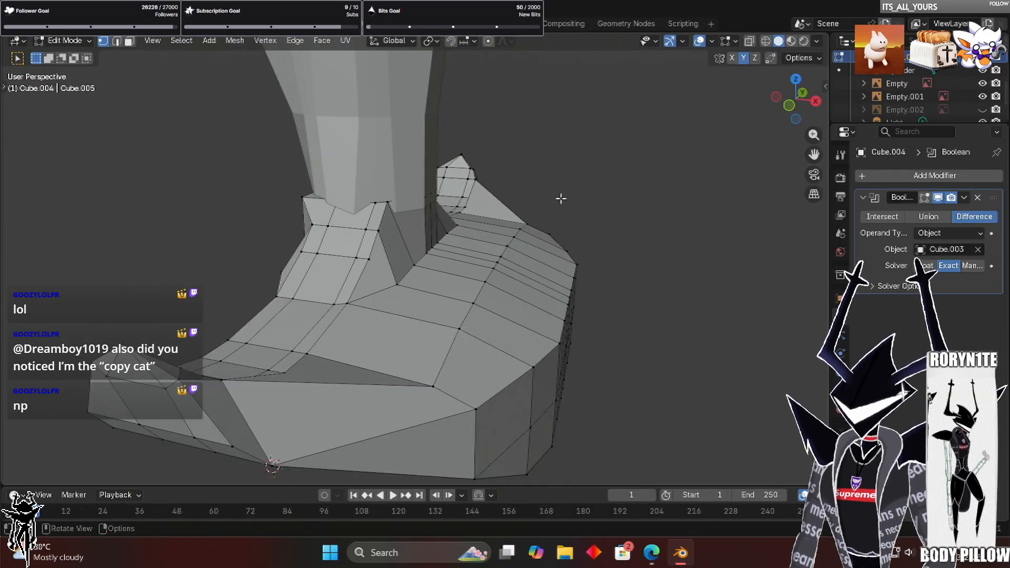
mouse_move(504, 196)
middle_mouse_down()
mouse_move(451, 216)
mouse_move(454, 227)
mouse_move(510, 214)
middle_mouse_up()
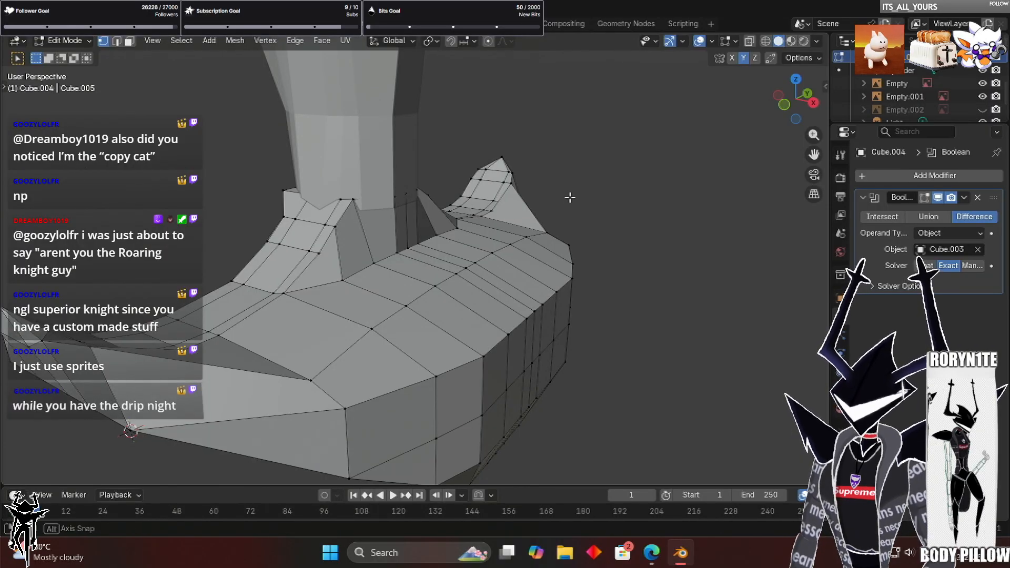
Switch the pelvis mesh to face selection mode and inspect its upper surface and flat triangular side in perspective
middle_click_drag(573, 199, 578, 205)
middle_click_drag(619, 229, 616, 204)
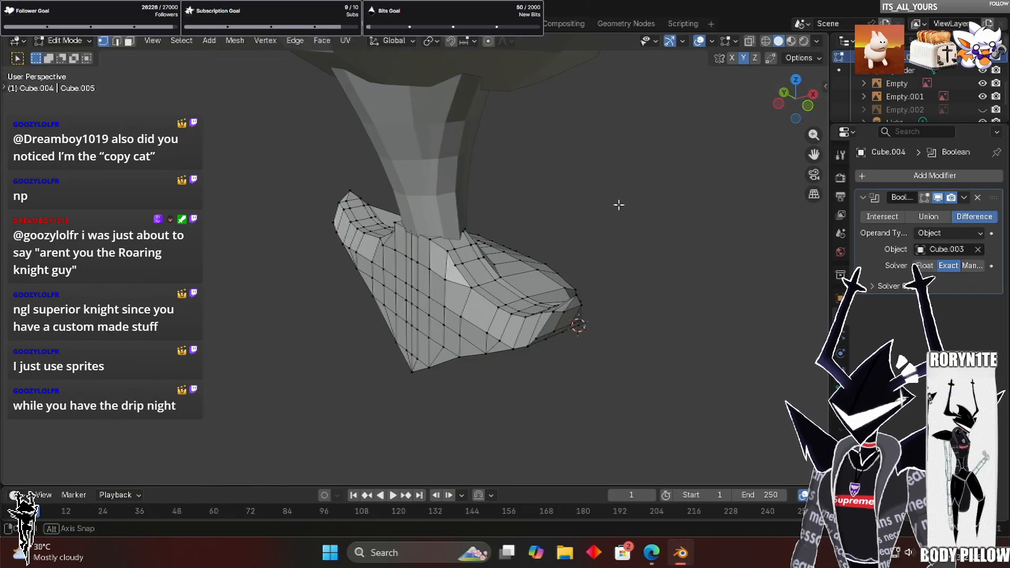
middle_click_drag(207, 84, 189, 83)
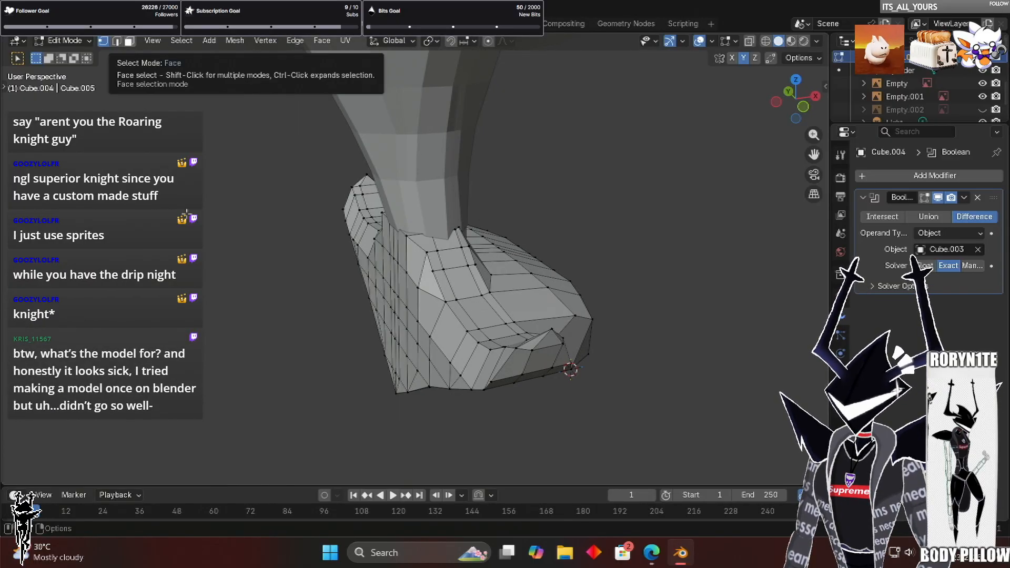
key("3")
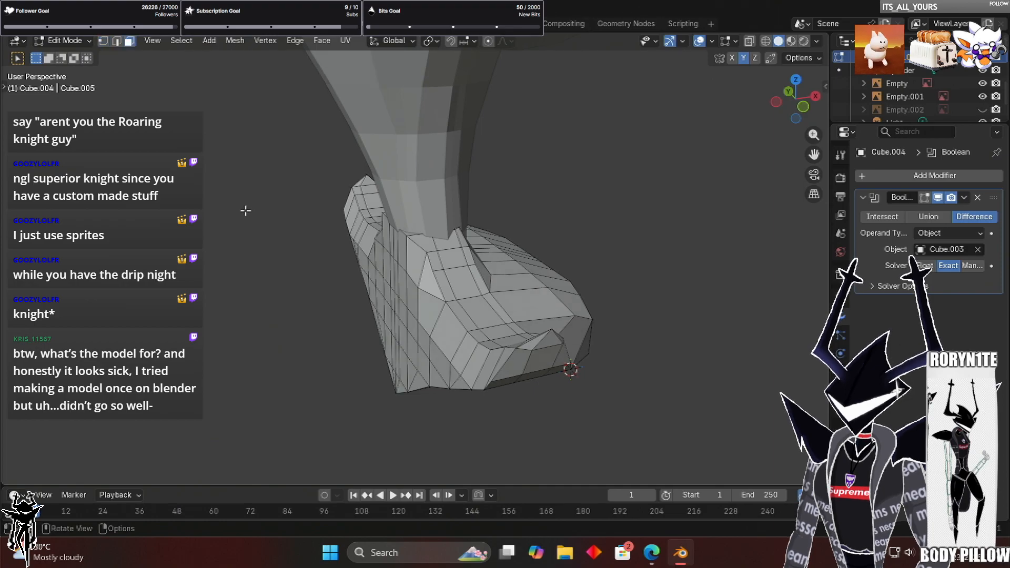
middle_click_drag(246, 208, 291, 208)
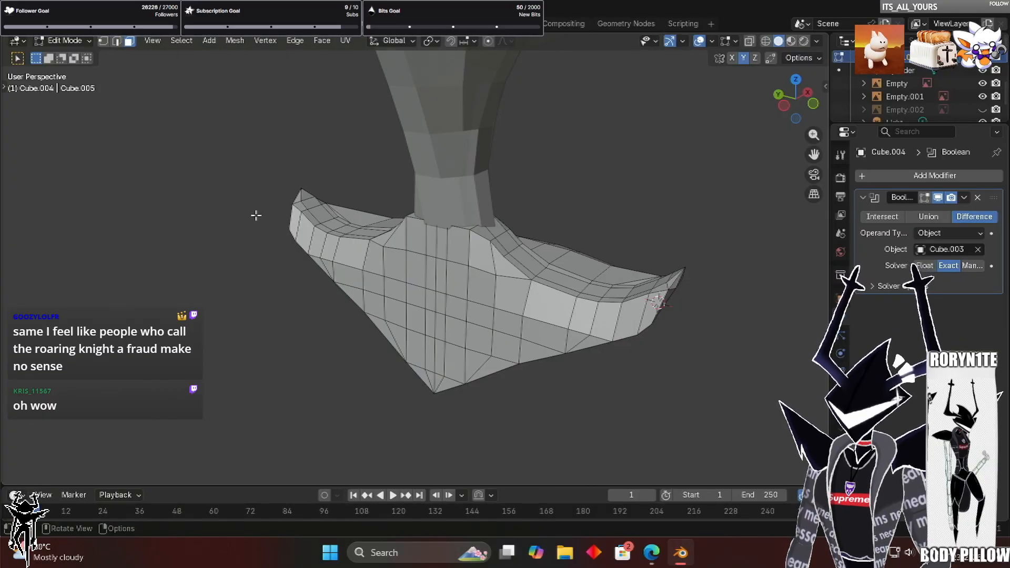
scroll(494, 188, "down", 1)
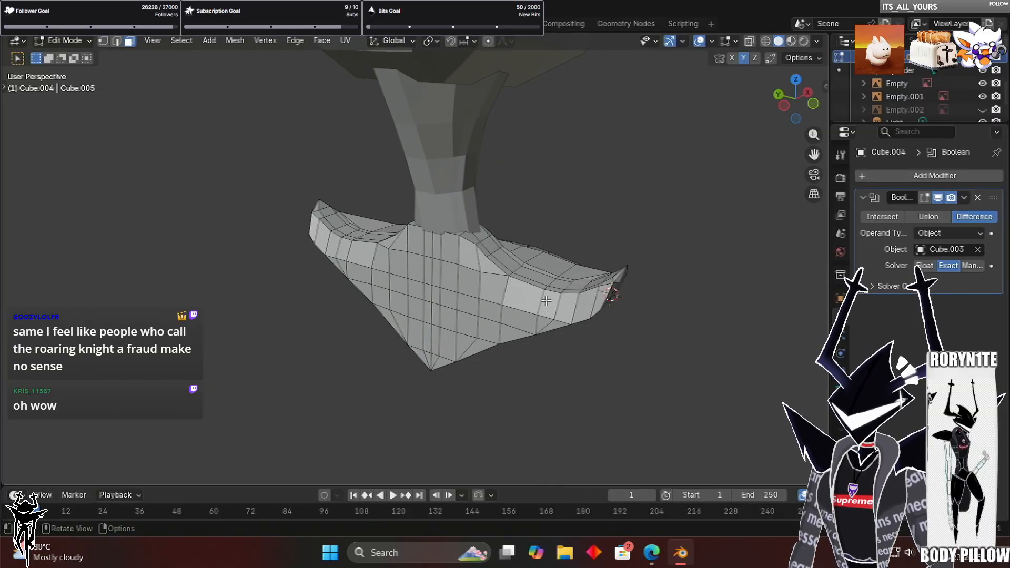
Compare the whole model and the pelvis with the full-body reference sheet in front orthographic view
key("KP_1")
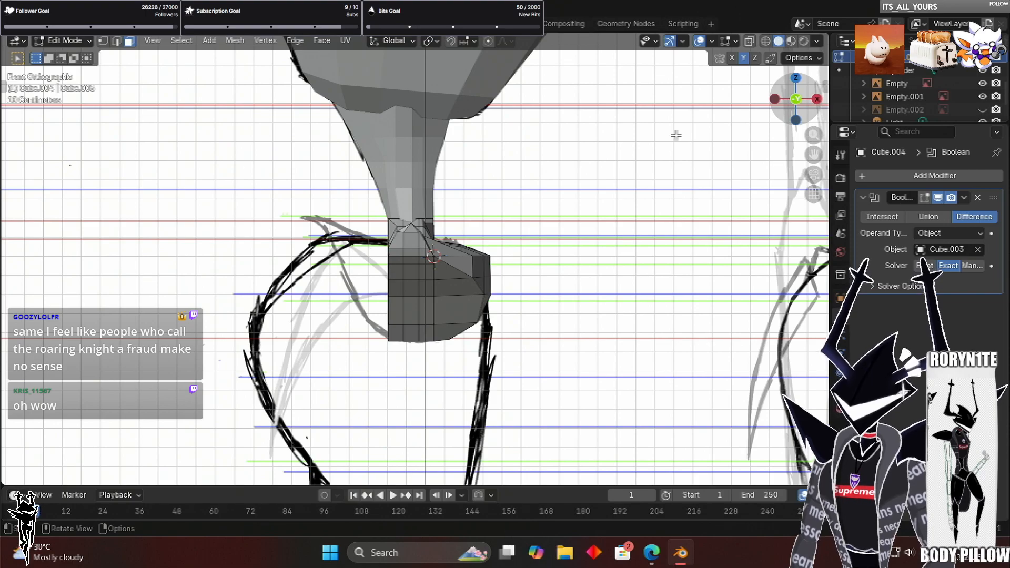
scroll(720, 121, "down", 8)
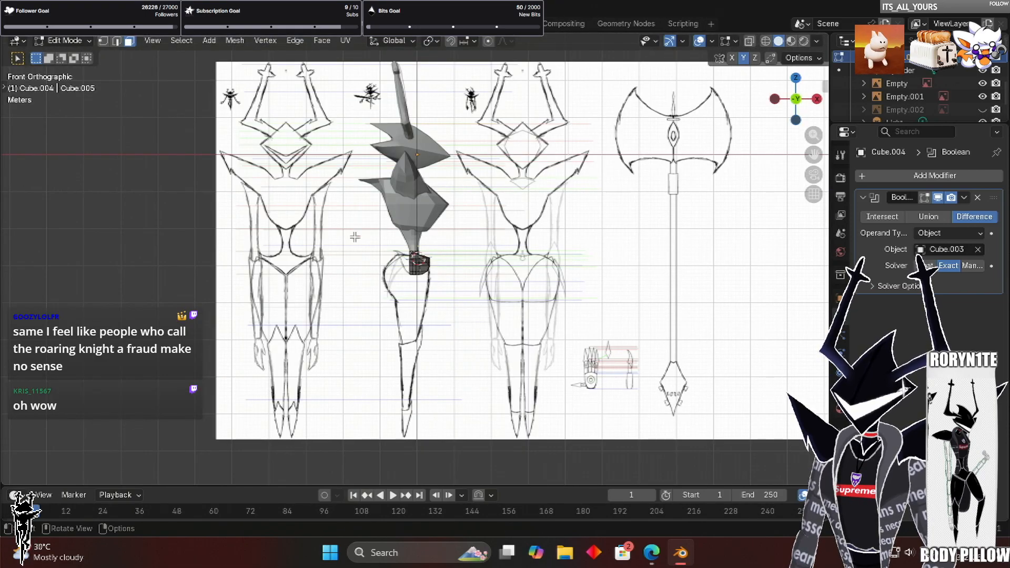
scroll(413, 206, "up", 3)
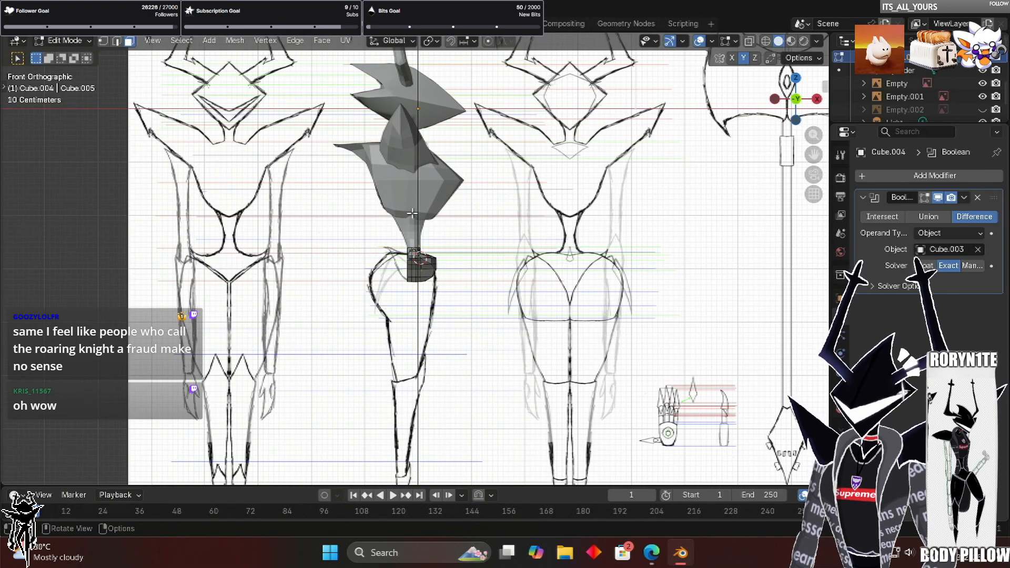
scroll(412, 211, "down", 1)
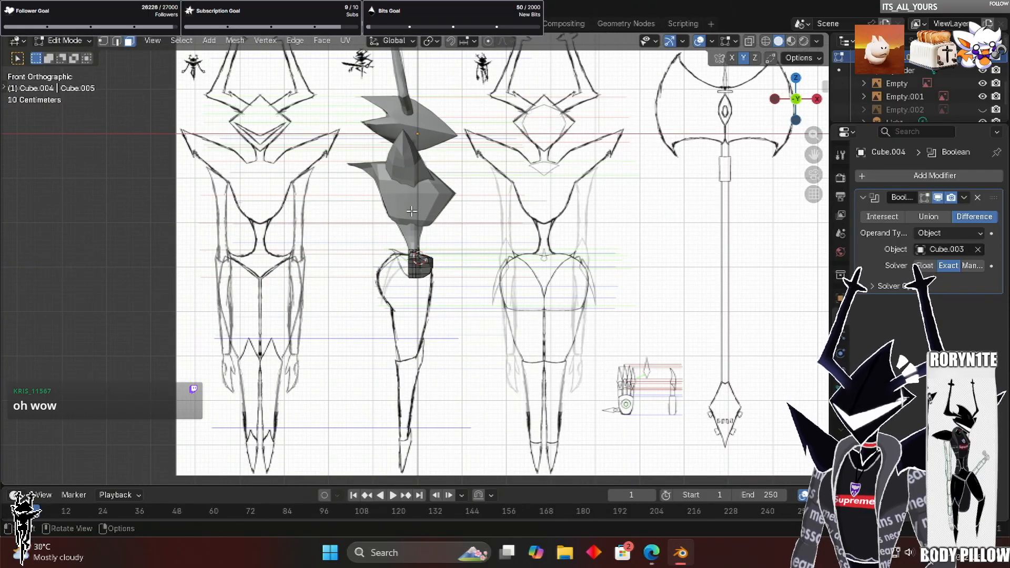
scroll(411, 212, "up", 1)
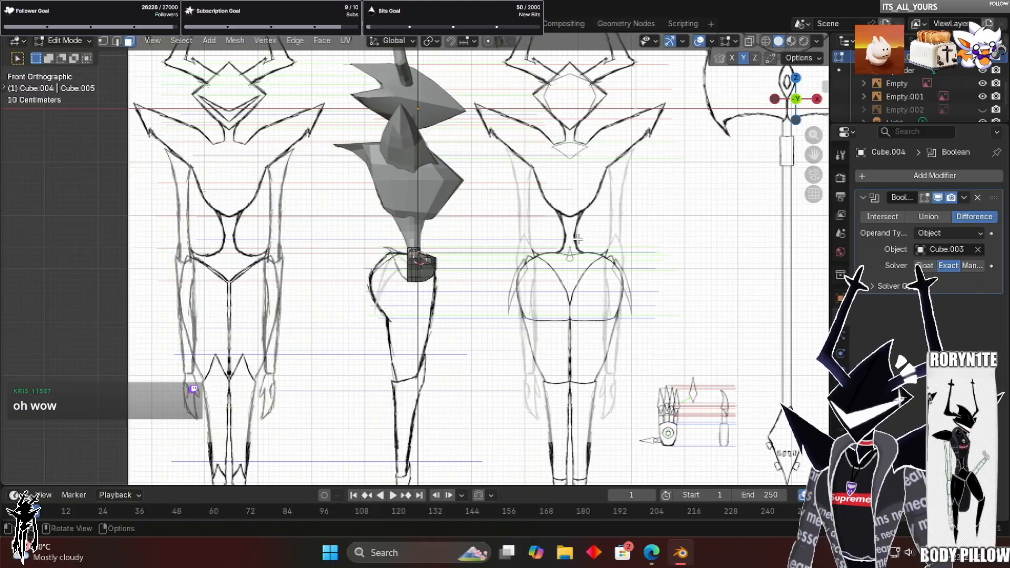
scroll(579, 240, "up", 5)
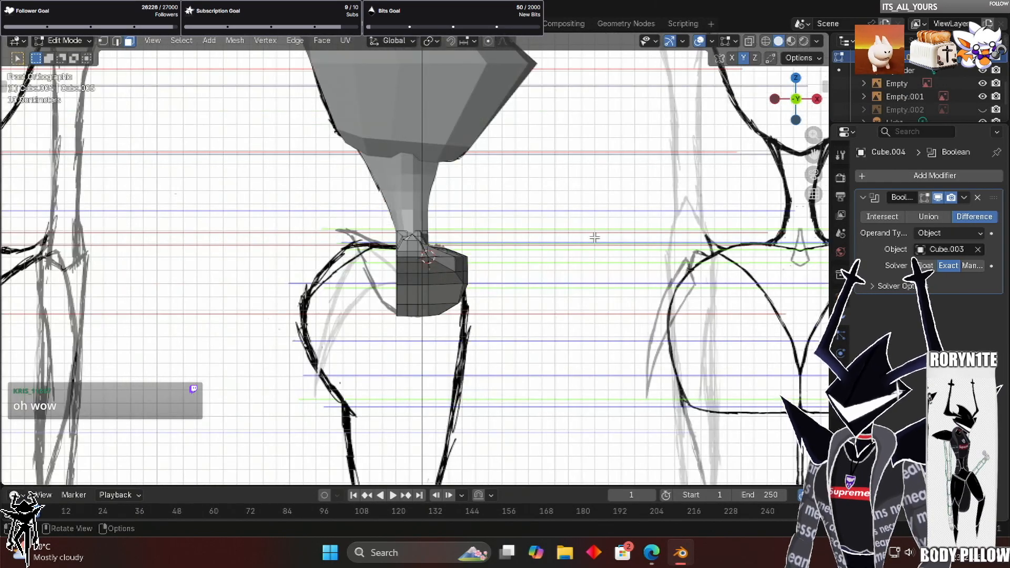
Inspect the pelvis side and wing tip in perspective, and bring the whole reference sheet into view in front orthographic
middle_click_drag(611, 236, 679, 245)
scroll(477, 239, "up", 5)
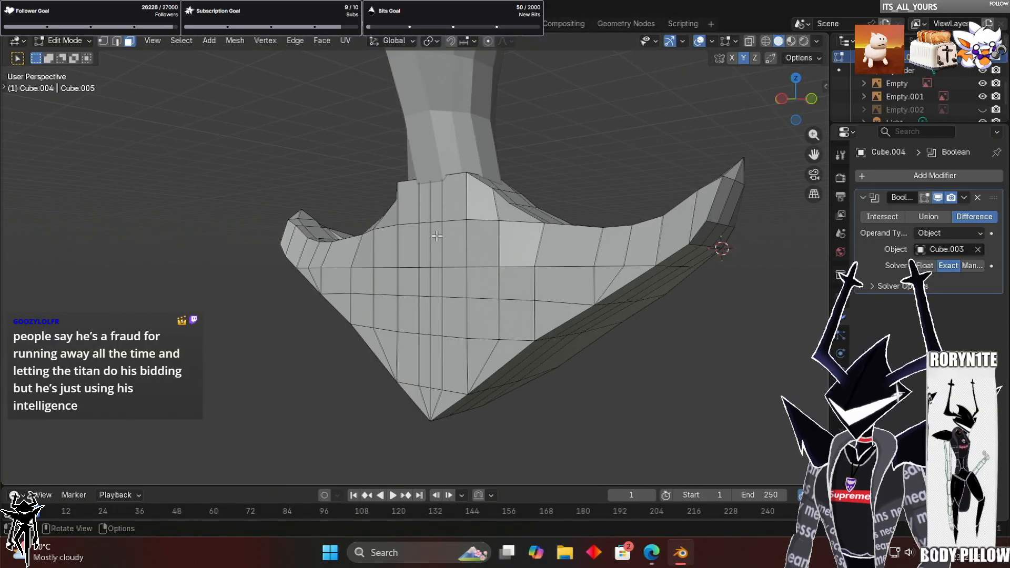
middle_click_drag(501, 221, 507, 211)
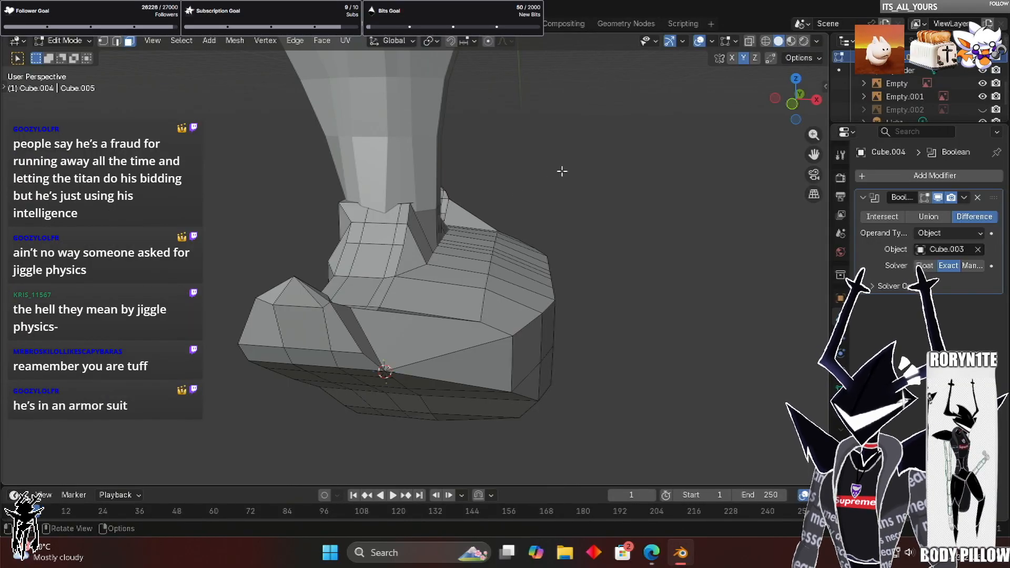
scroll(569, 191, "down", 2)
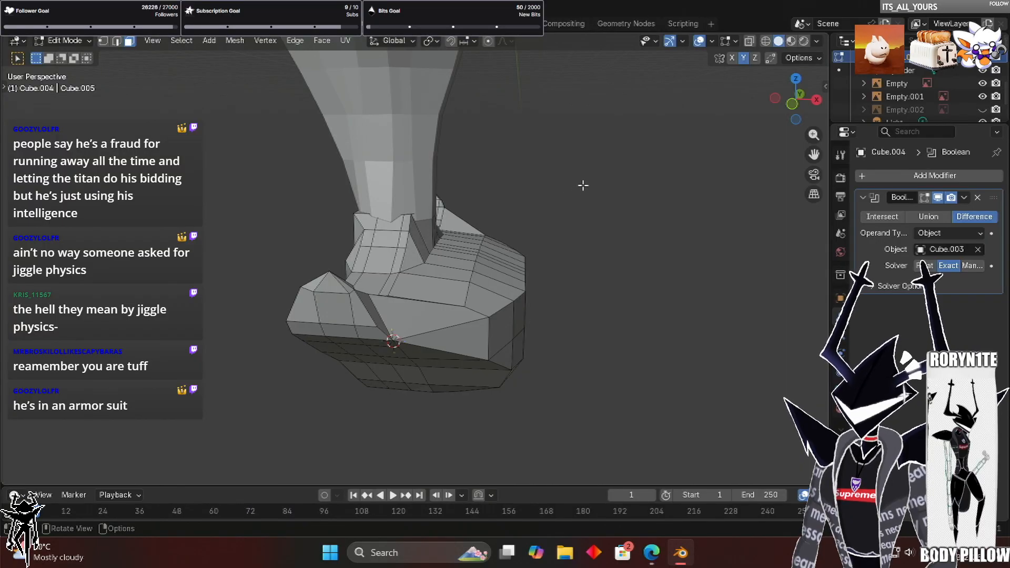
left_click(792, 104)
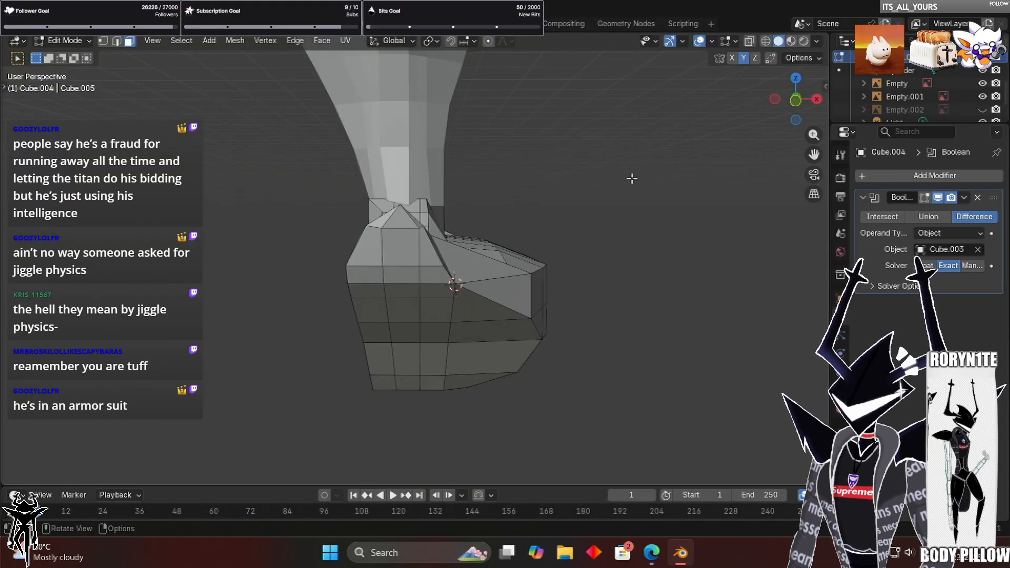
key("KP_1")
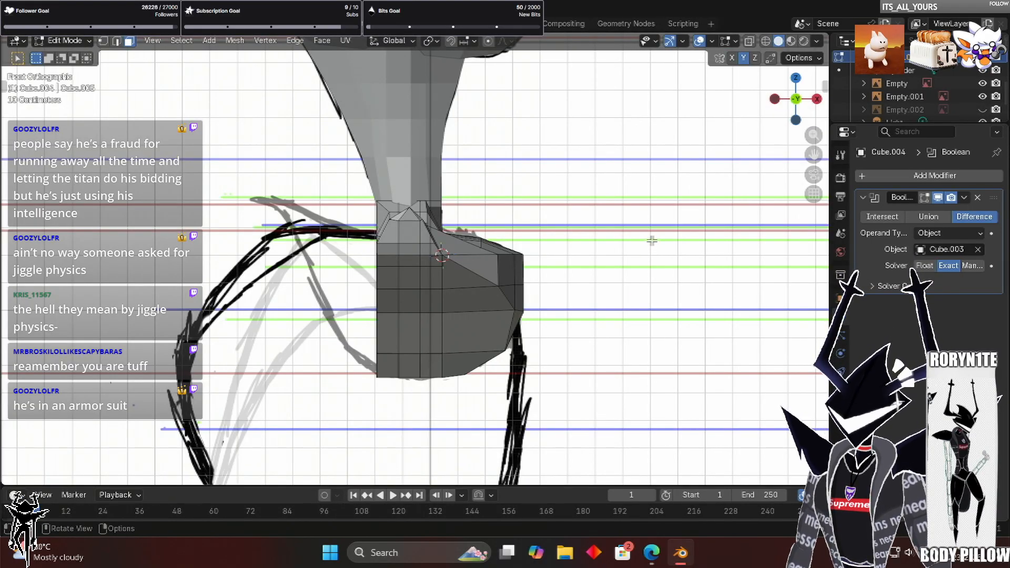
key("Home")
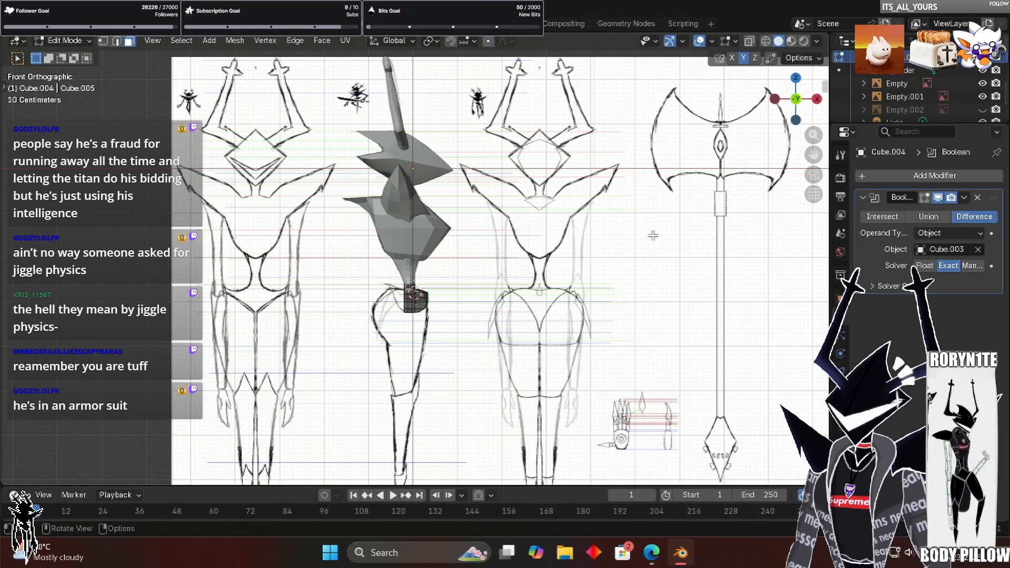
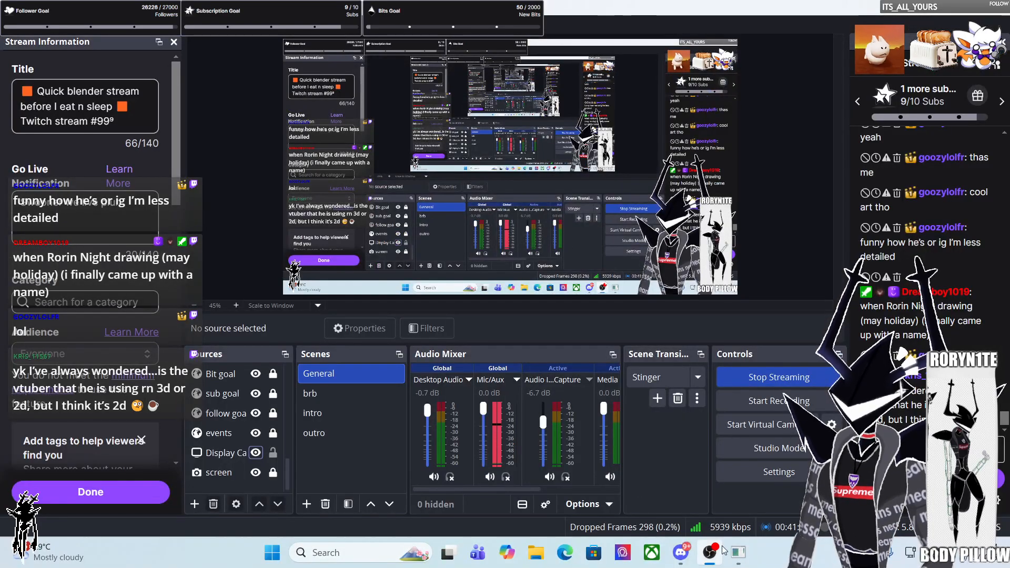
Switch to PNGTuberPlus, maximise its window and turn on avatar editing mode
left_click(738, 553)
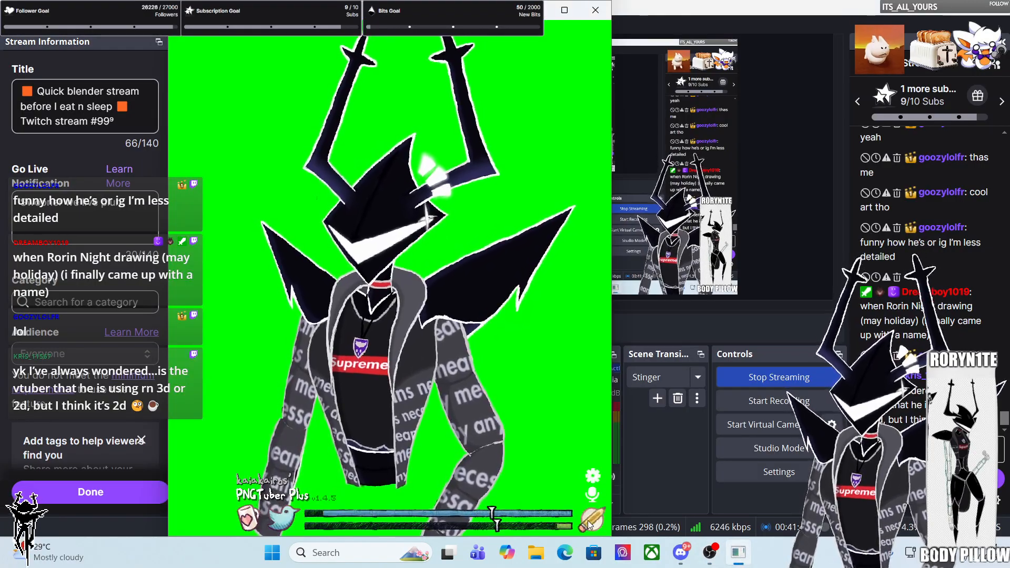
left_click(563, 10)
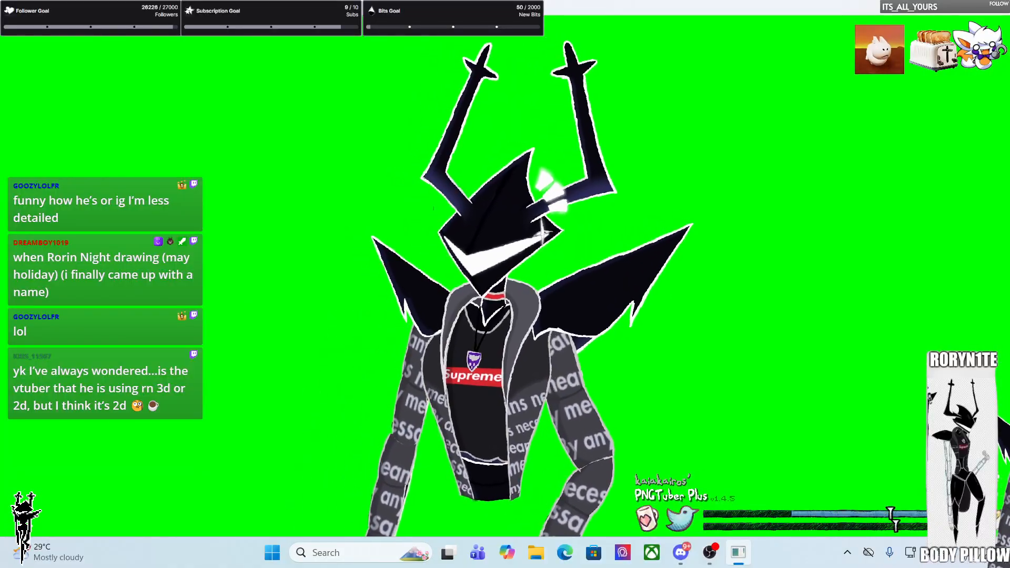
left_click(990, 519)
Select the avatar's head, horn, arm and torso sprites in turn to examine its separate 2D layers, and leave editing mode
left_click(541, 194)
left_click(539, 191)
left_click(496, 196)
left_click(564, 148)
left_click(448, 153)
left_click(431, 398)
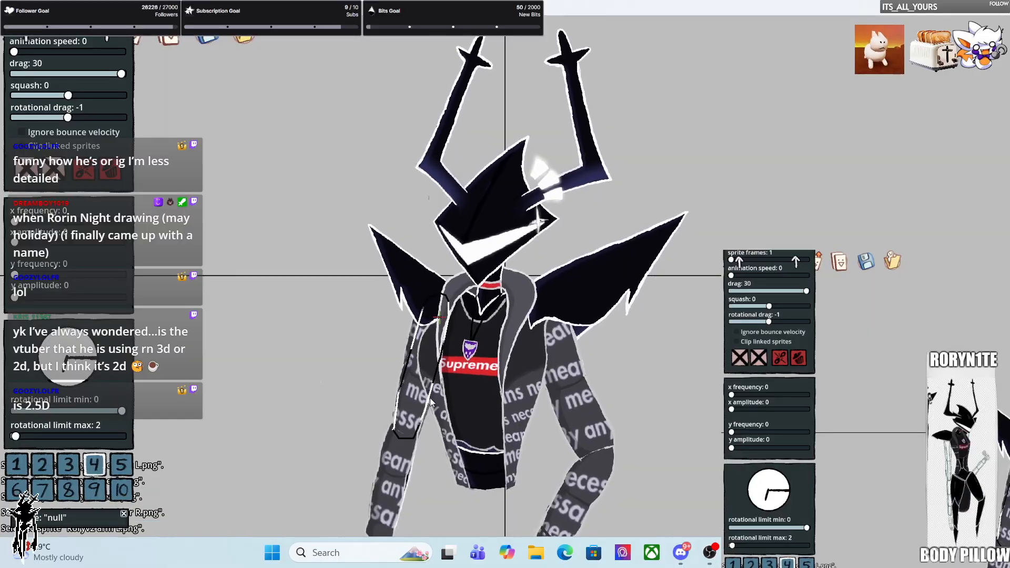
left_click(497, 373)
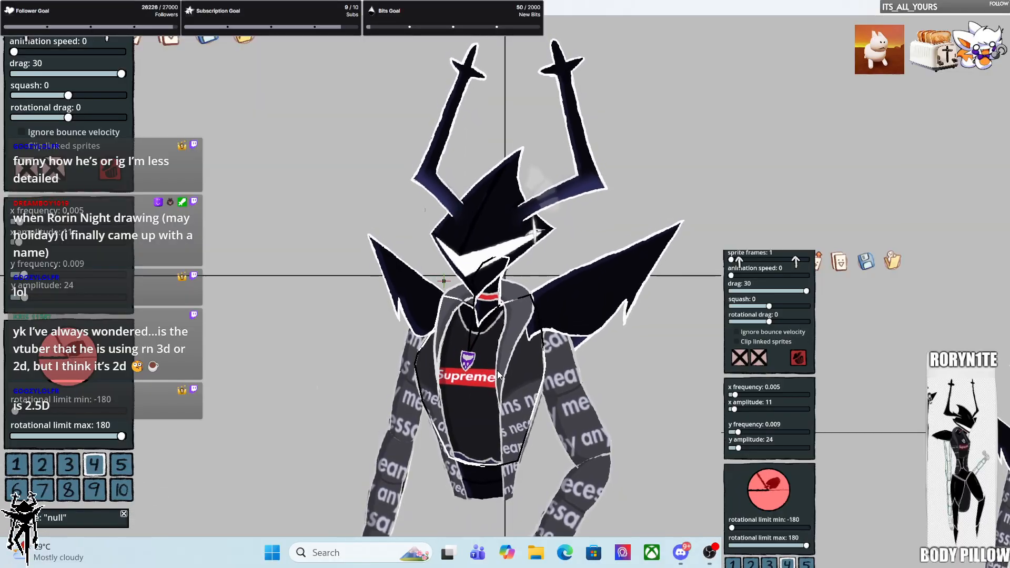
left_click(316, 107)
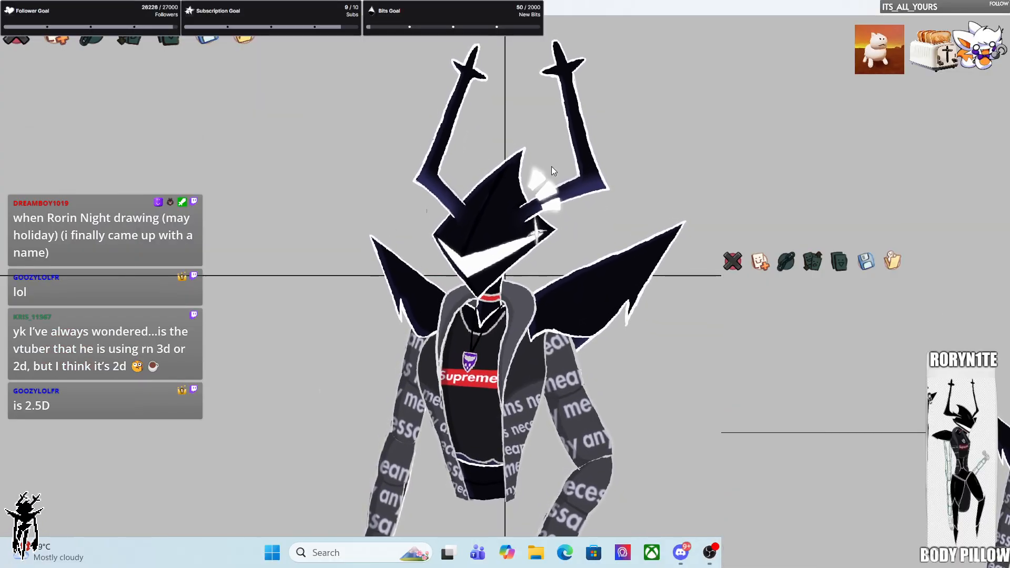
left_click(732, 261)
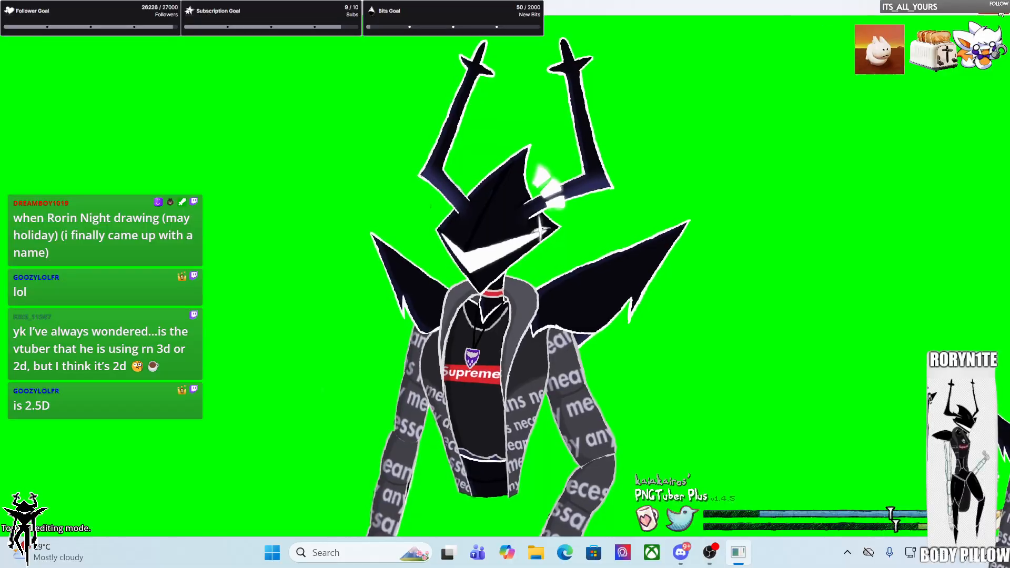
Restore the PNGTuberPlus window to its original size and place, return to OBS, and hide the Display Capture source
left_click(966, 8)
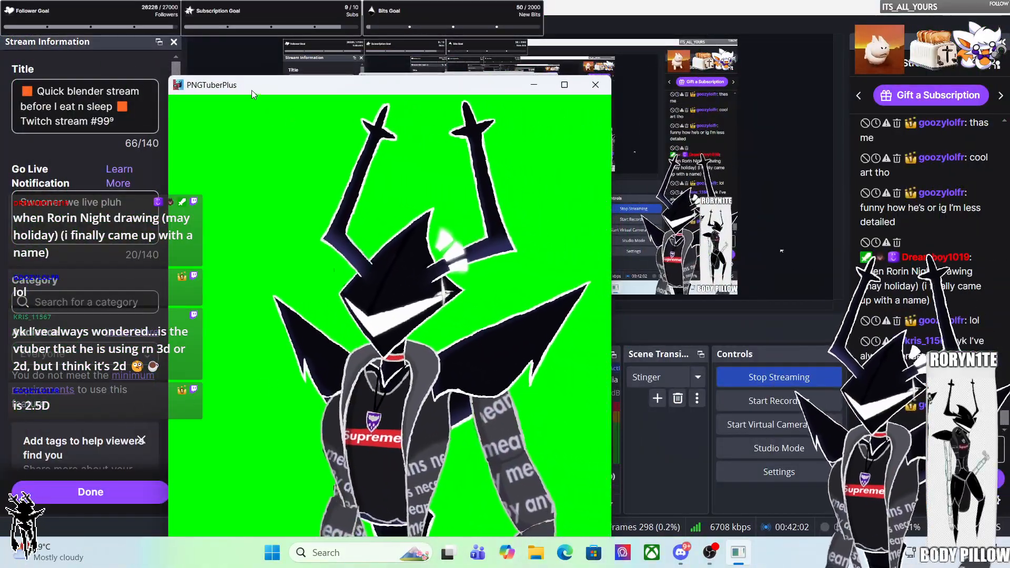
left_click_drag(251, 90, 252, 15)
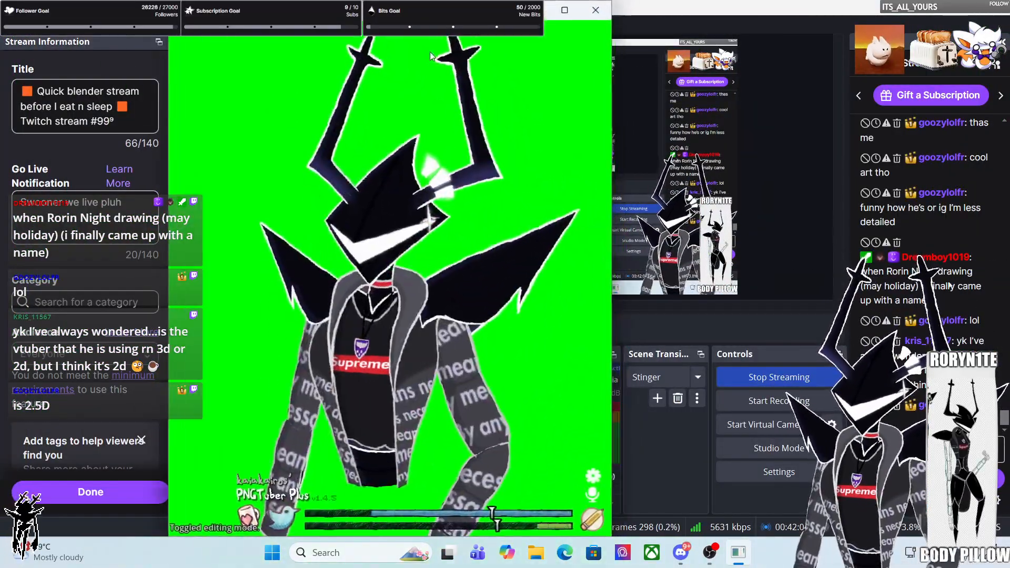
left_click(820, 166)
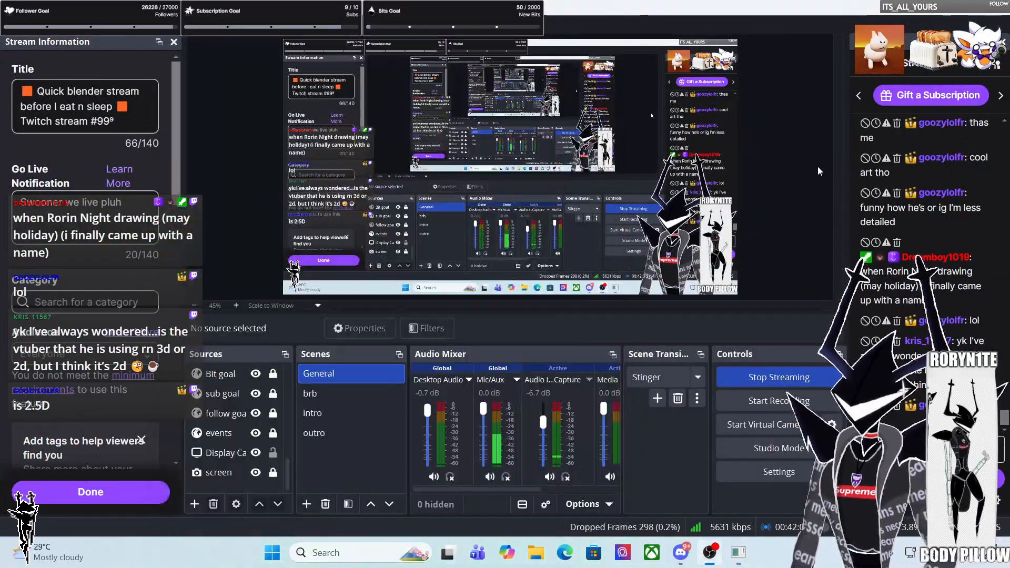
left_click(257, 453)
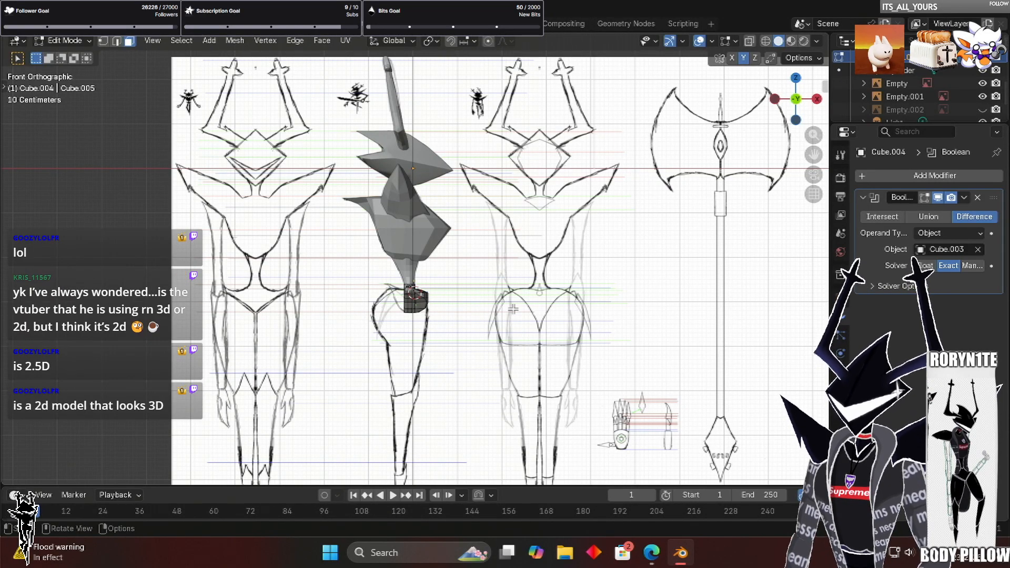
Compare the pelvis profile with the side-view hip drawing in Blender and inspect its front end and underside in perspective
scroll(541, 333, "up", 1)
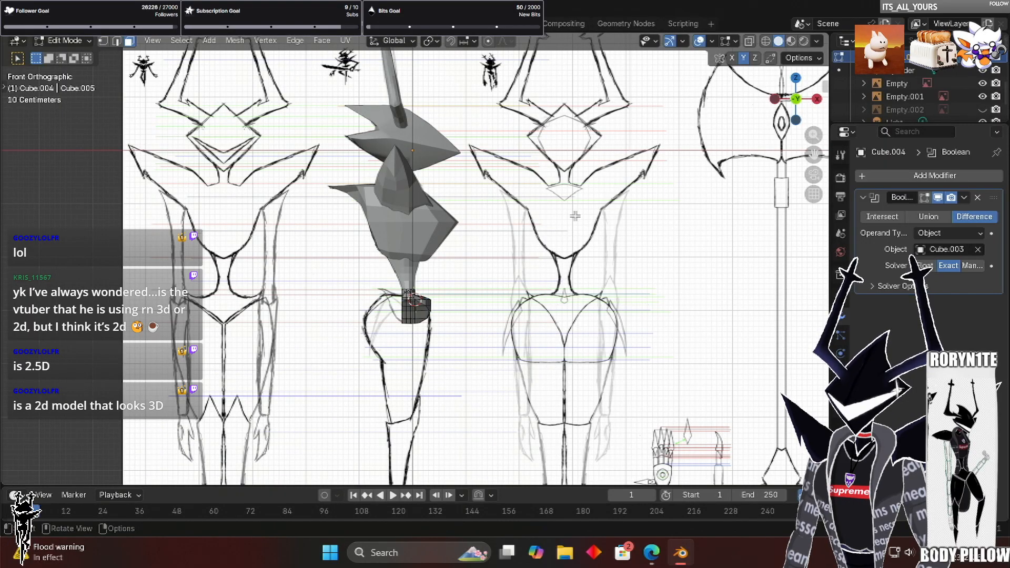
scroll(575, 215, "up", 6)
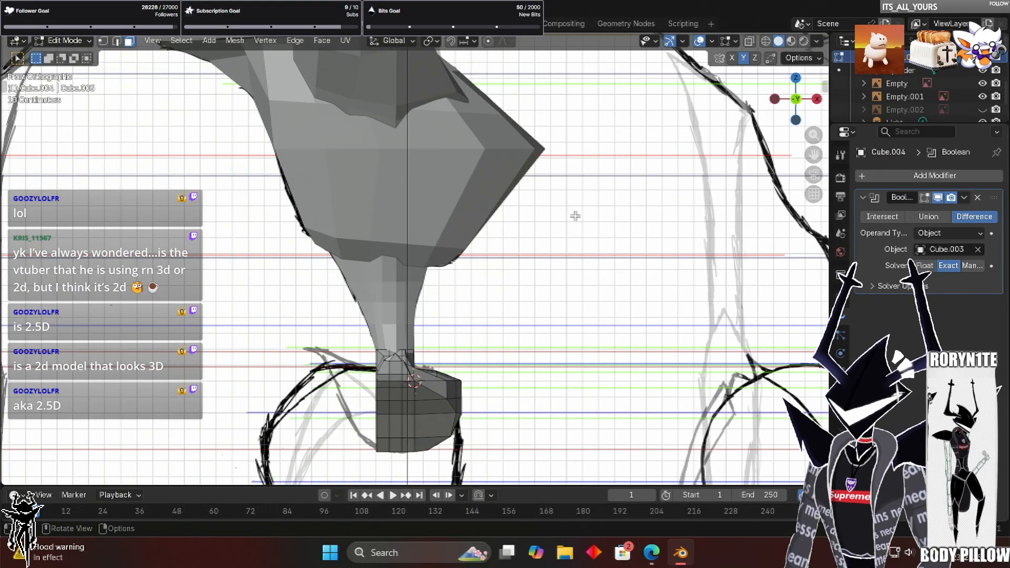
middle_click_drag(575, 216, 598, 53, "shift")
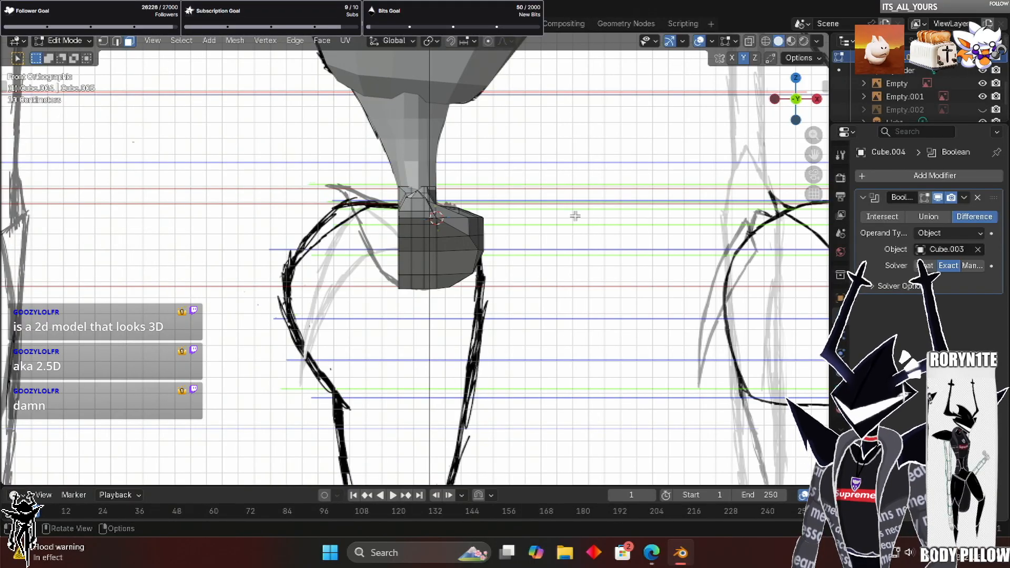
scroll(518, 192, "up", 1)
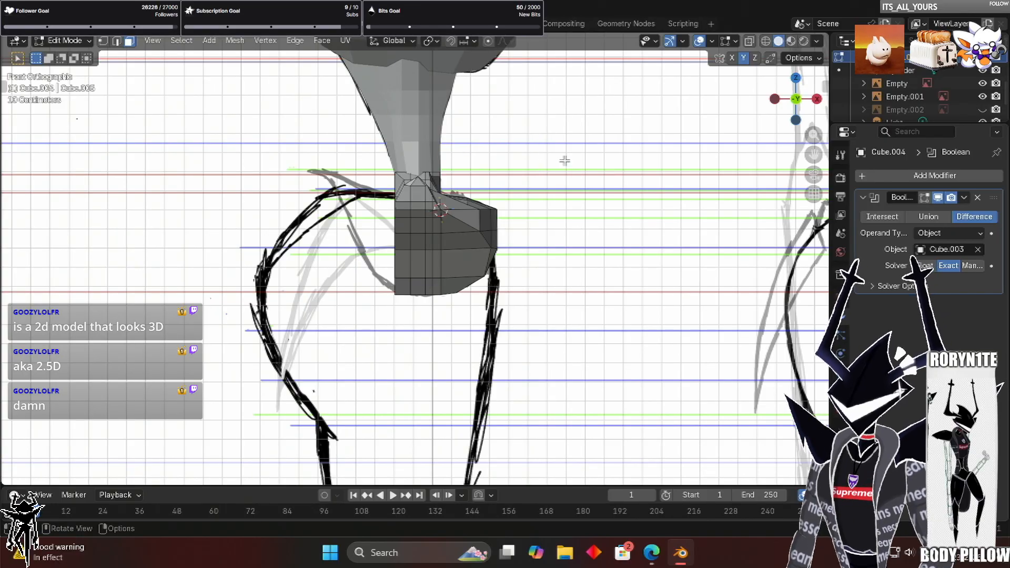
scroll(537, 213, "up", 3)
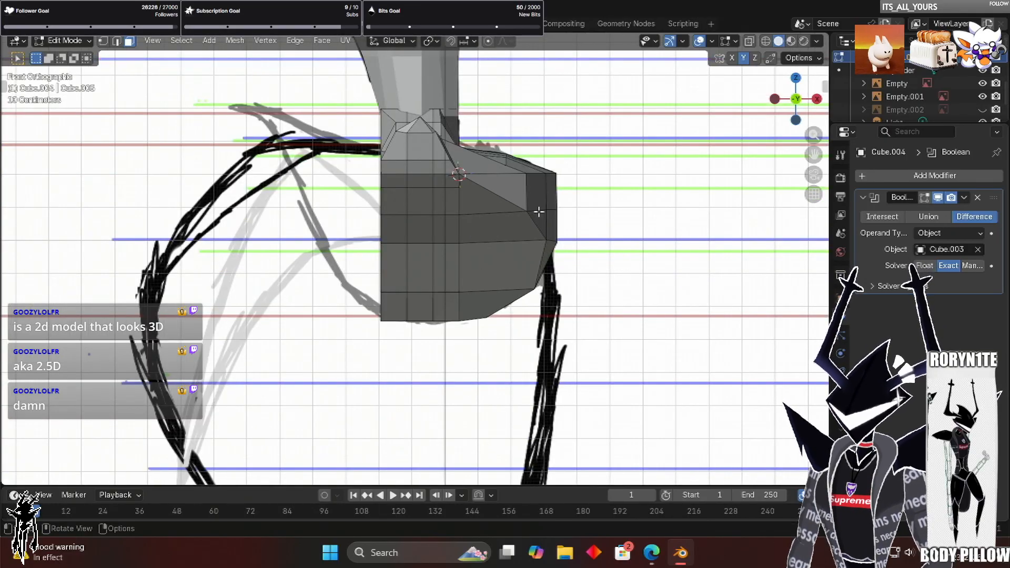
middle_click_drag(535, 119, 594, 170)
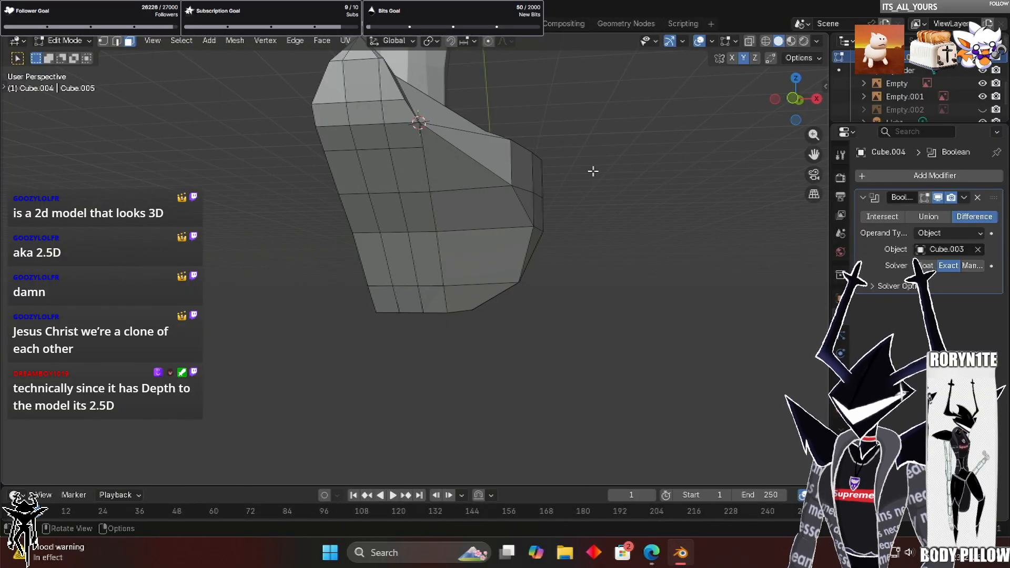
middle_click_drag(560, 142, 568, 219)
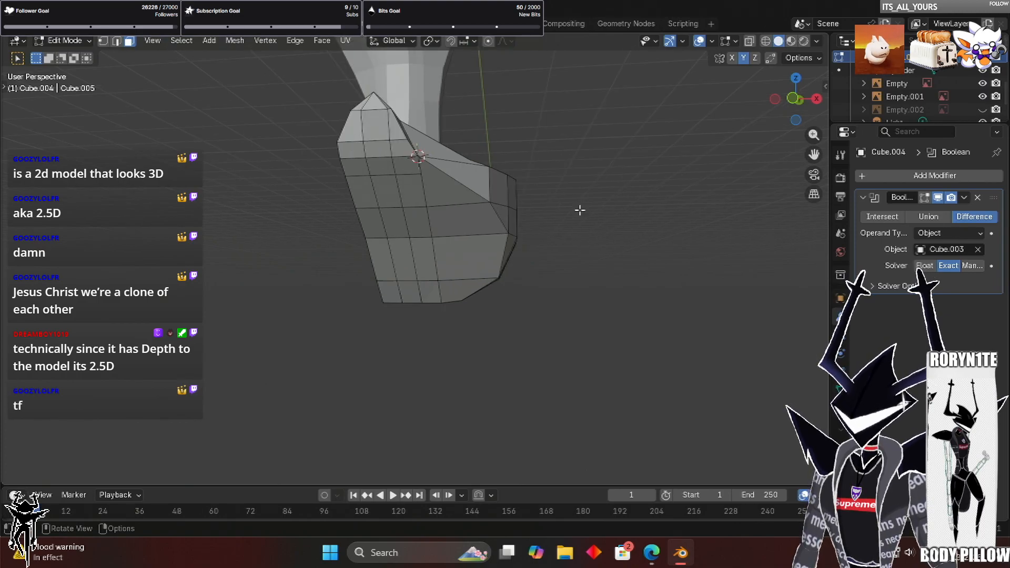
Inspect the pelvis mesh below the torso from the side, from underneath and towards its flat rear face
middle_click_drag(527, 204, 543, 178)
scroll(542, 179, "up", 3)
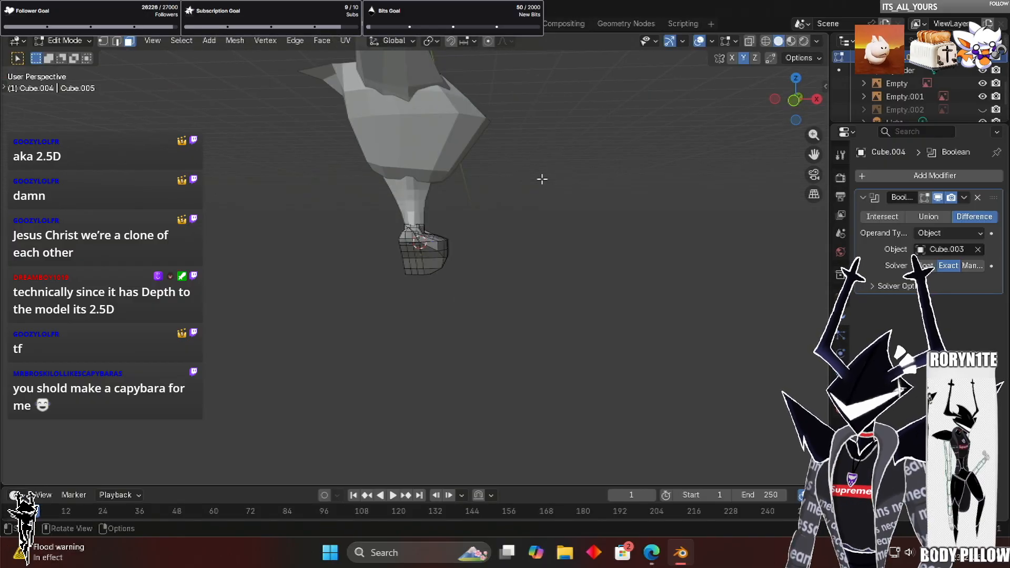
scroll(543, 179, "up", 2)
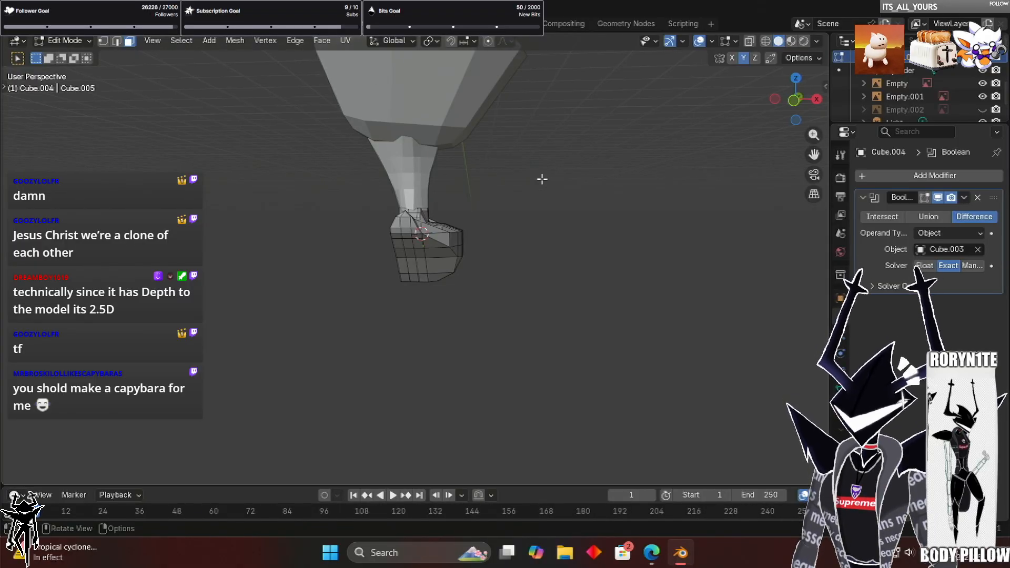
middle_click_drag(542, 179, 548, 183)
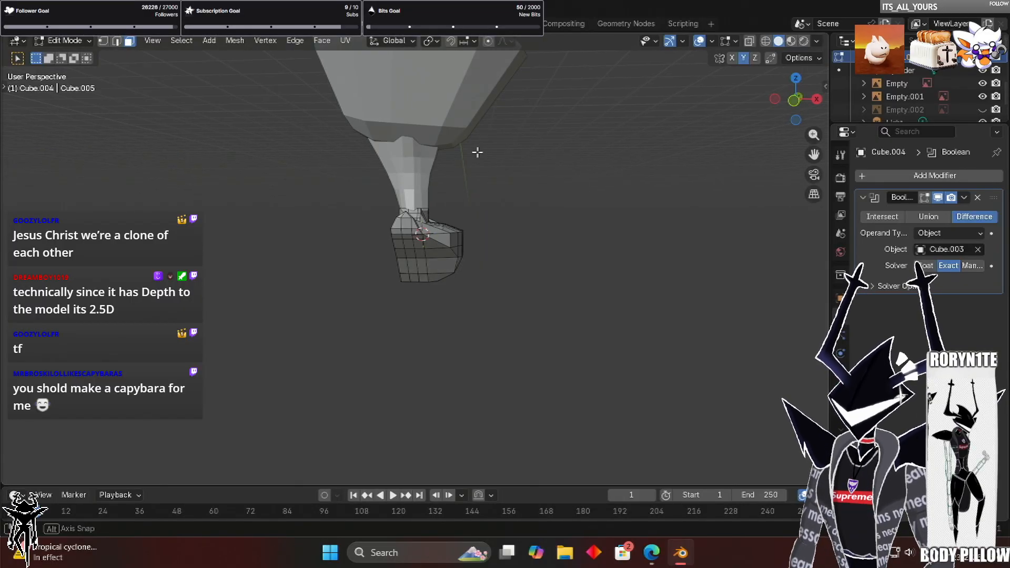
middle_click_drag(478, 152, 526, 226)
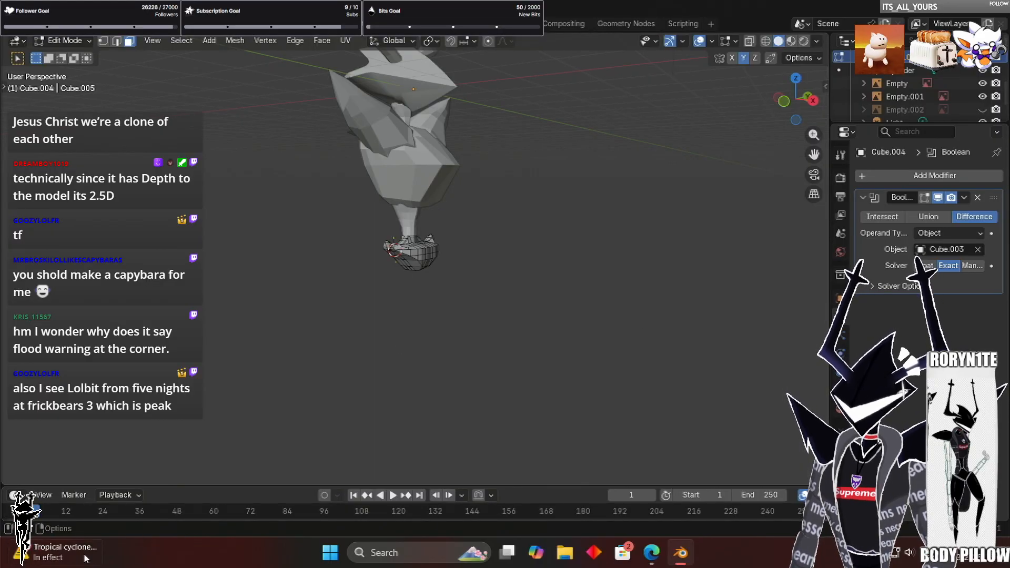
left_click(63, 553)
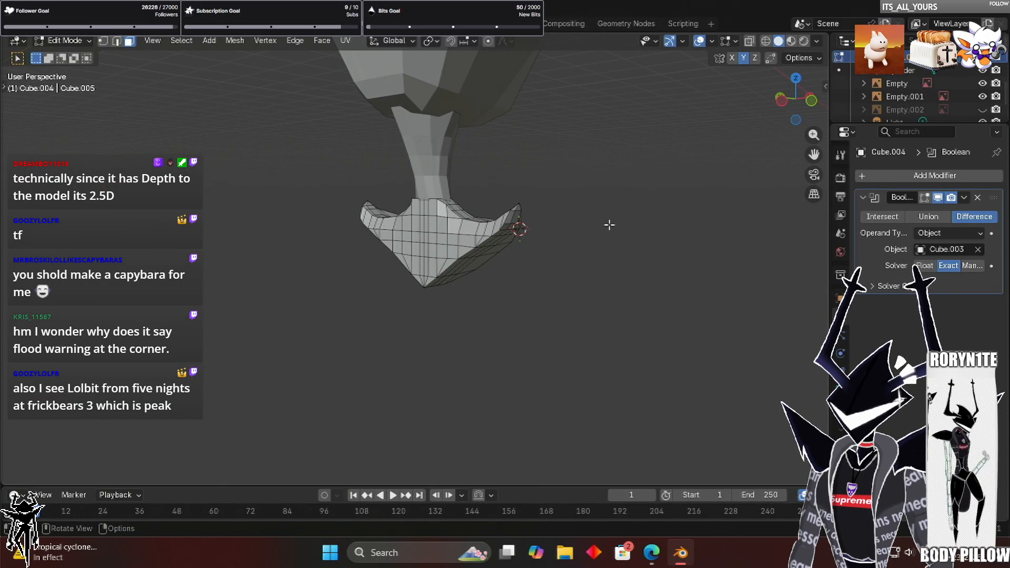
scroll(610, 225, "up", 1)
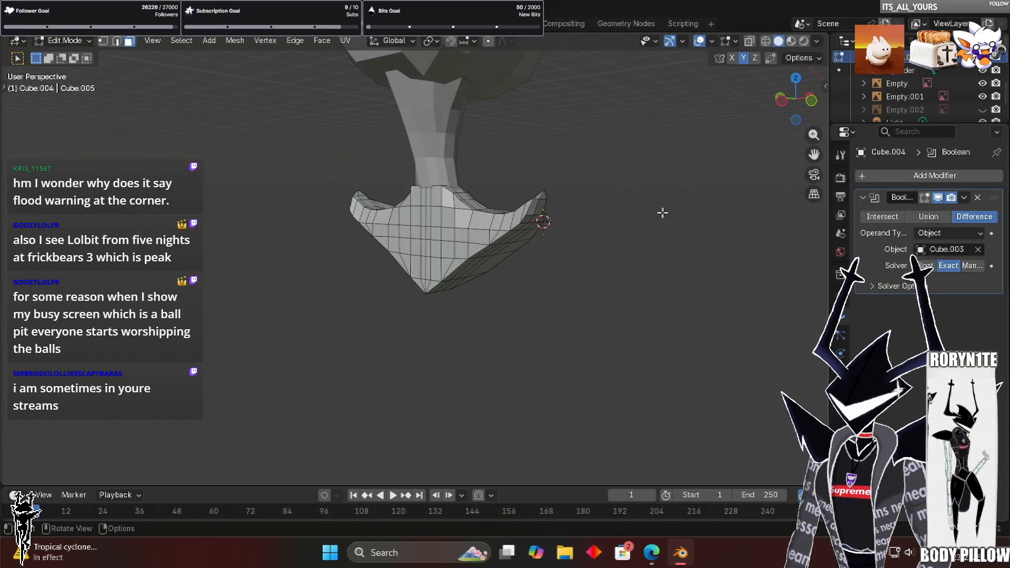
middle_click_drag(571, 224, 599, 260)
middle_click_drag(474, 211, 599, 253)
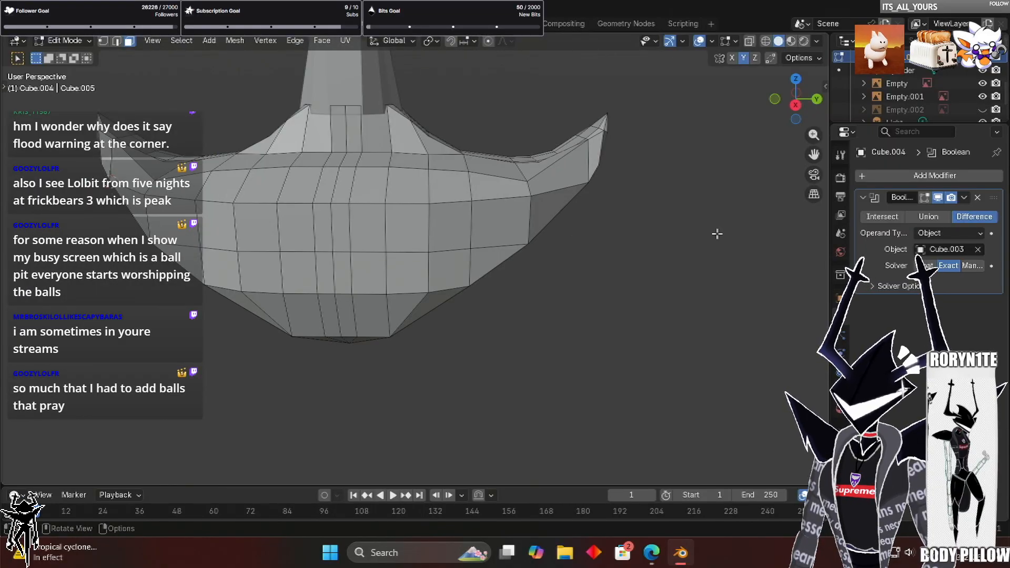
Switch to vertex selection and examine the joint between the waist and the pelvis from above and from the side
middle_click_drag(717, 234, 811, 273)
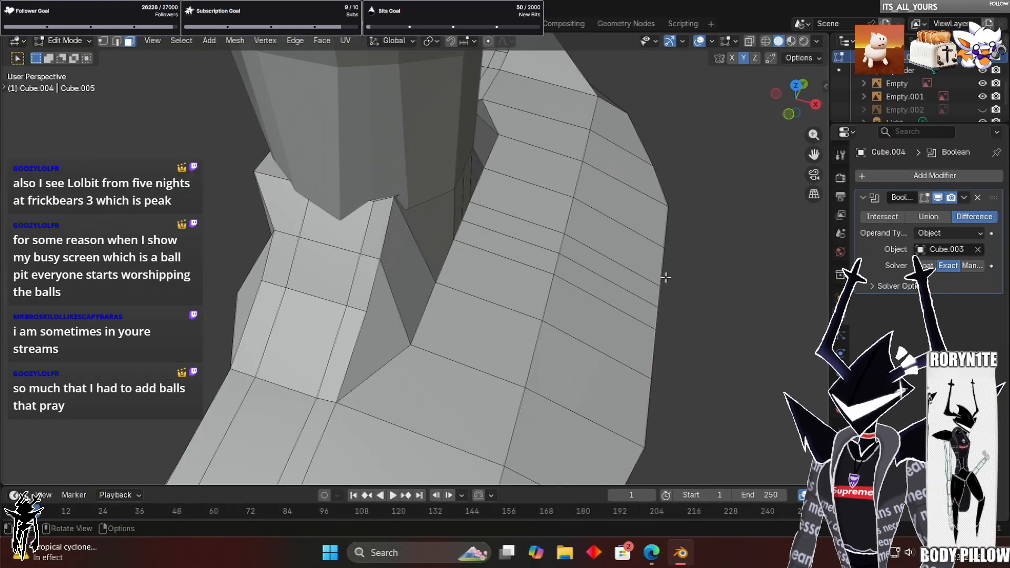
key("1")
middle_click_drag(713, 281, 716, 270)
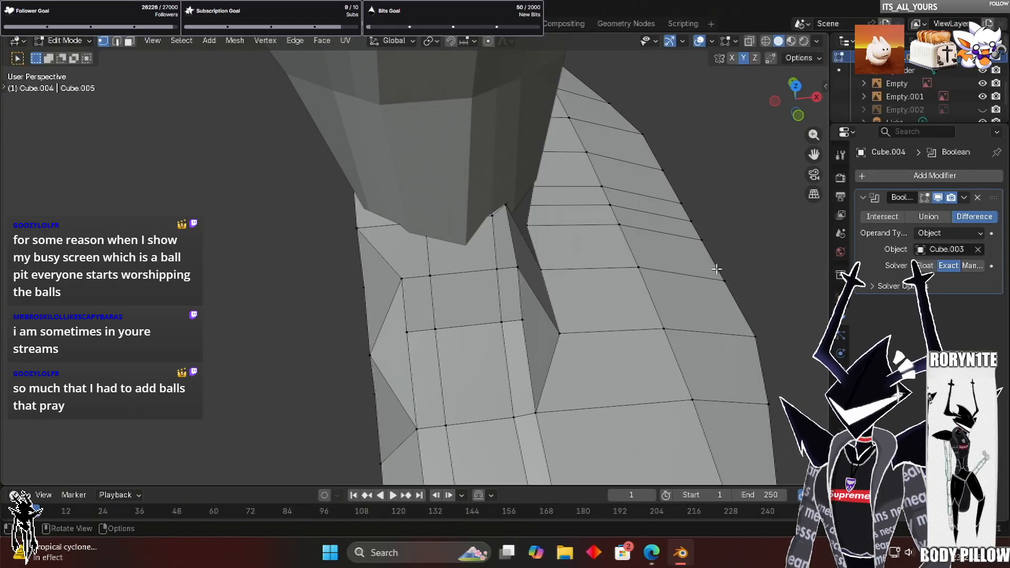
scroll(717, 270, "down", 1)
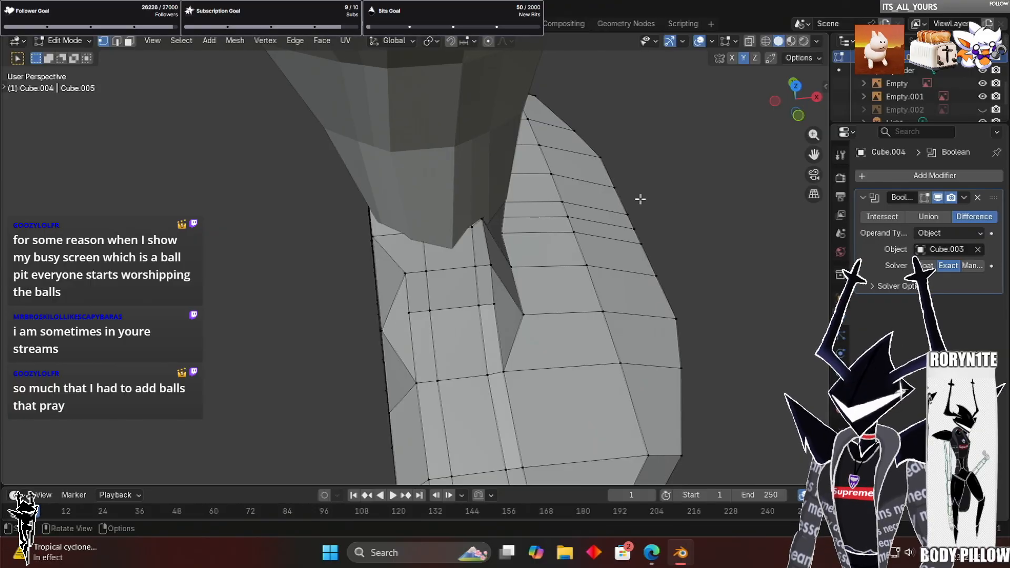
scroll(463, 258, "down", 7)
middle_click_drag(461, 263, 450, 208)
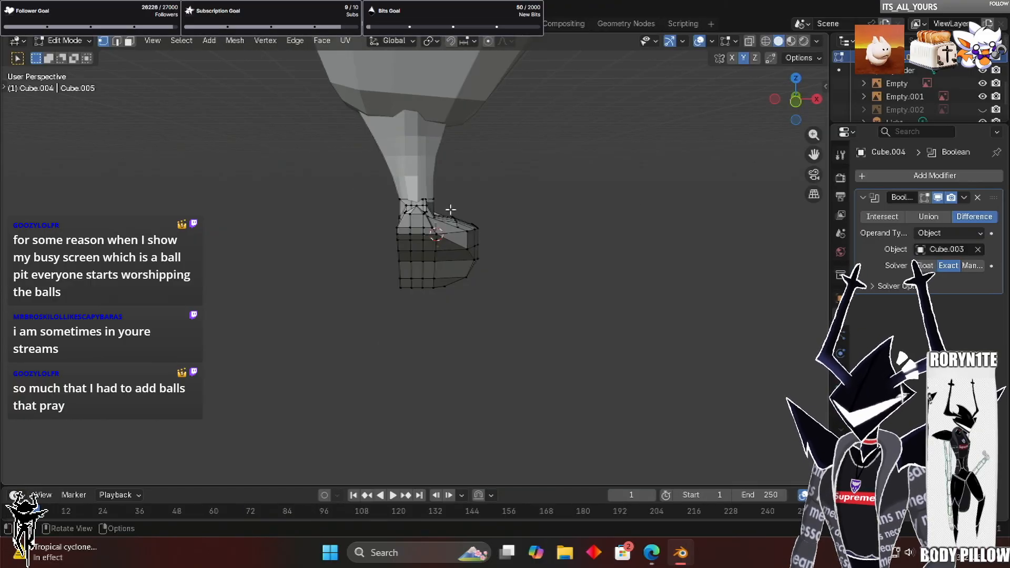
middle_click_drag(549, 289, 497, 243)
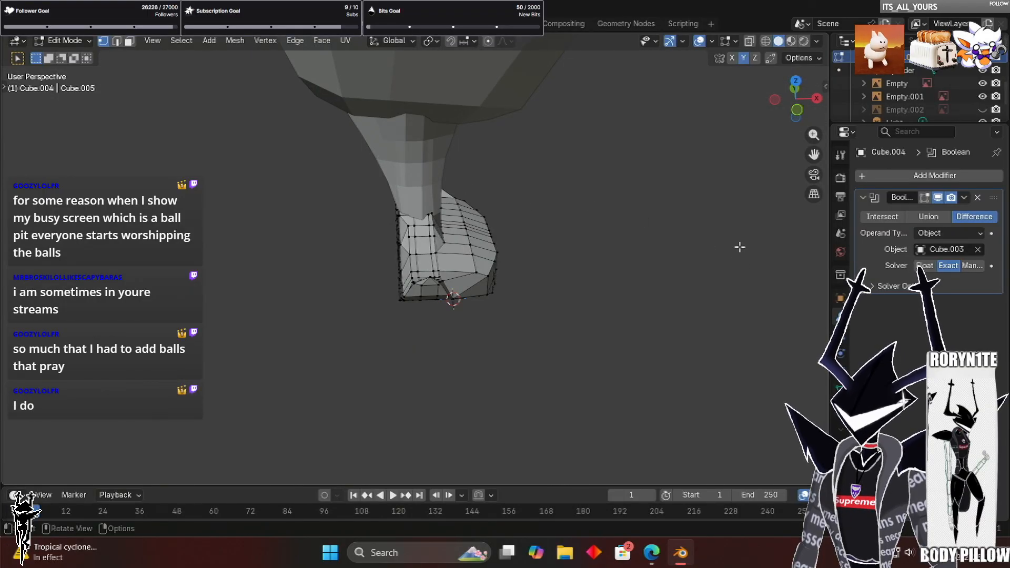
scroll(734, 250, "up", 2)
middle_click_drag(701, 208, 676, 238)
middle_click_drag(521, 268, 520, 265)
mouse_move(654, 268)
middle_mouse_down()
mouse_move(661, 277)
mouse_move(798, 106)
mouse_move(374, 192)
mouse_move(368, 128)
mouse_move(329, 120)
middle_mouse_up()
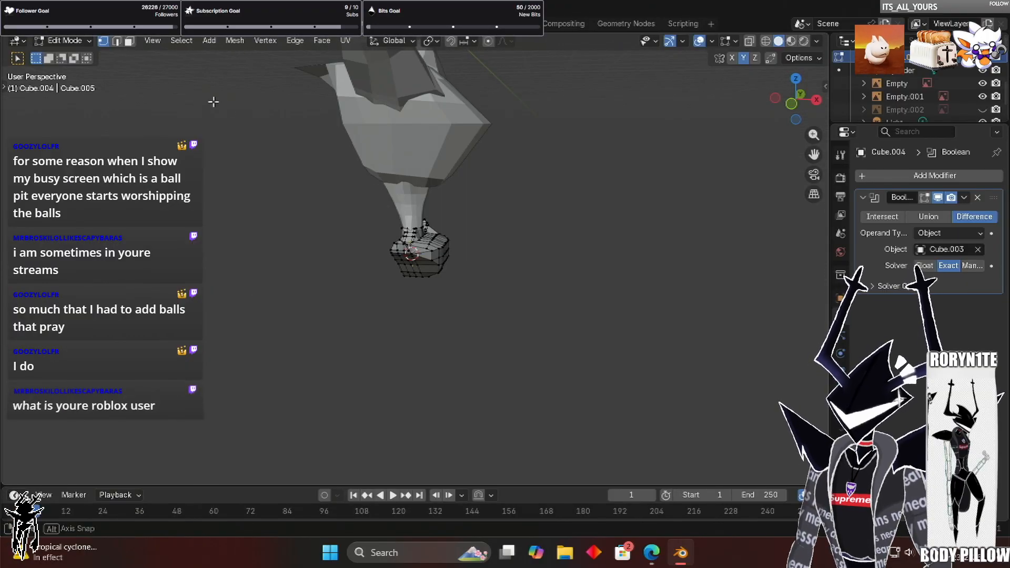
Compare the pelvis profile with the side-view hip drawing in front orthographic view, both close up and from farther away
key("KP_1")
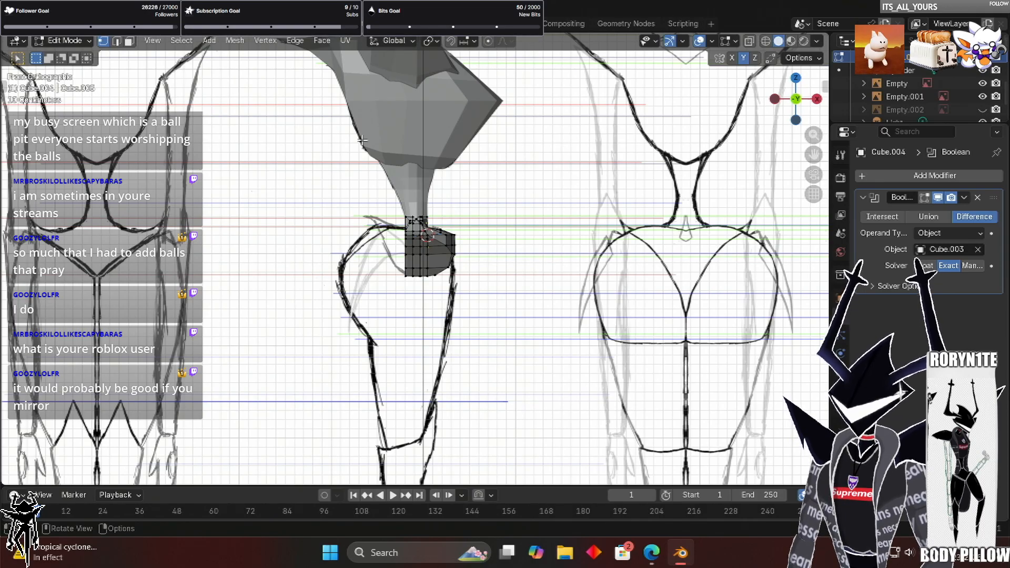
scroll(358, 138, "up", 8)
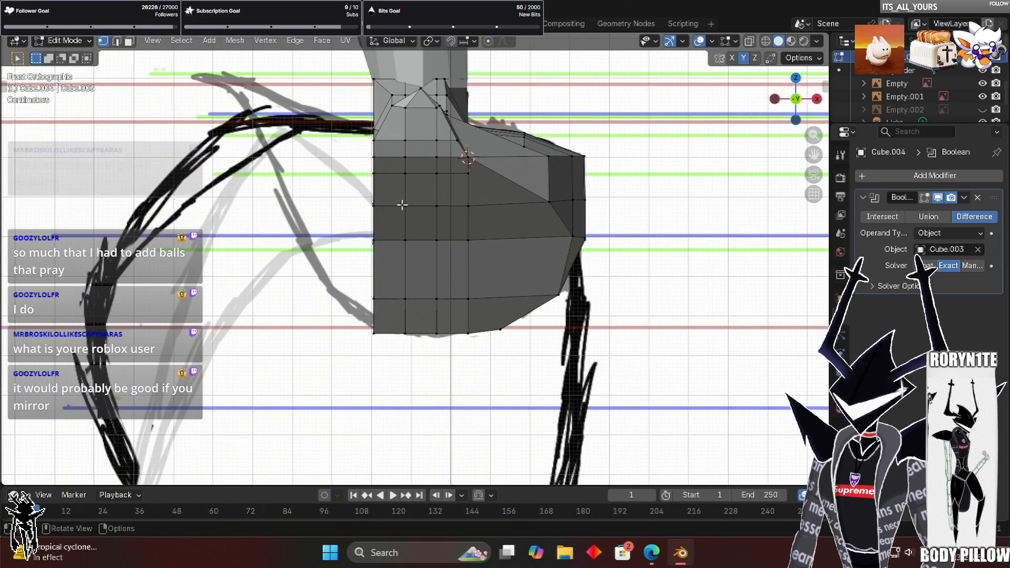
scroll(338, 200, "down", 1)
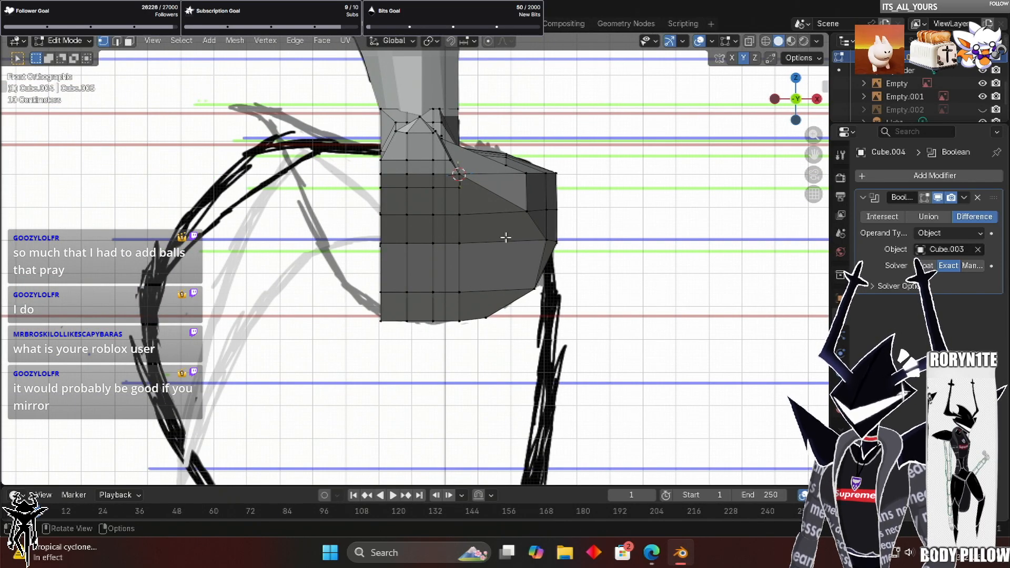
scroll(421, 295, "down", 2)
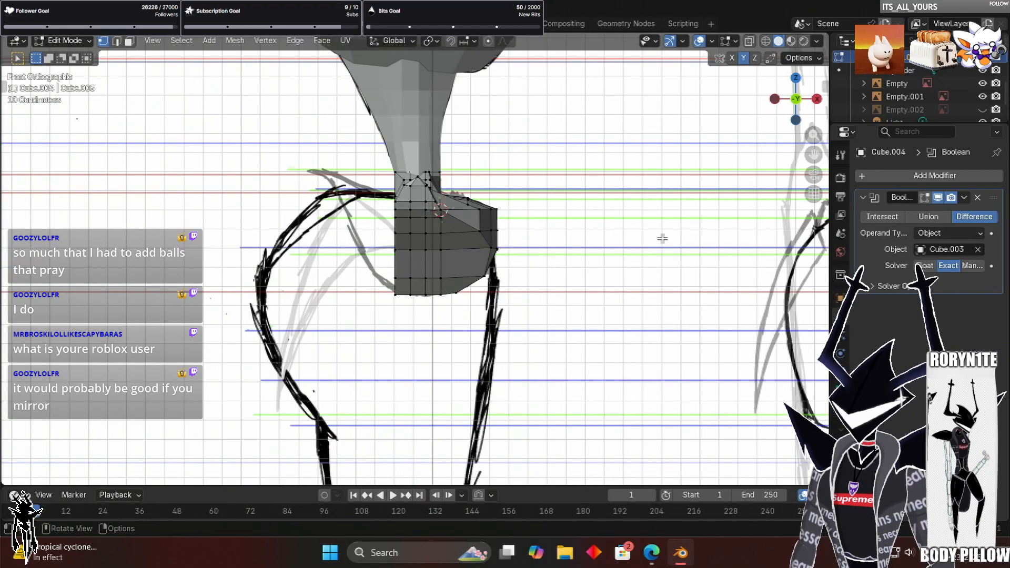
scroll(663, 239, "down", 1)
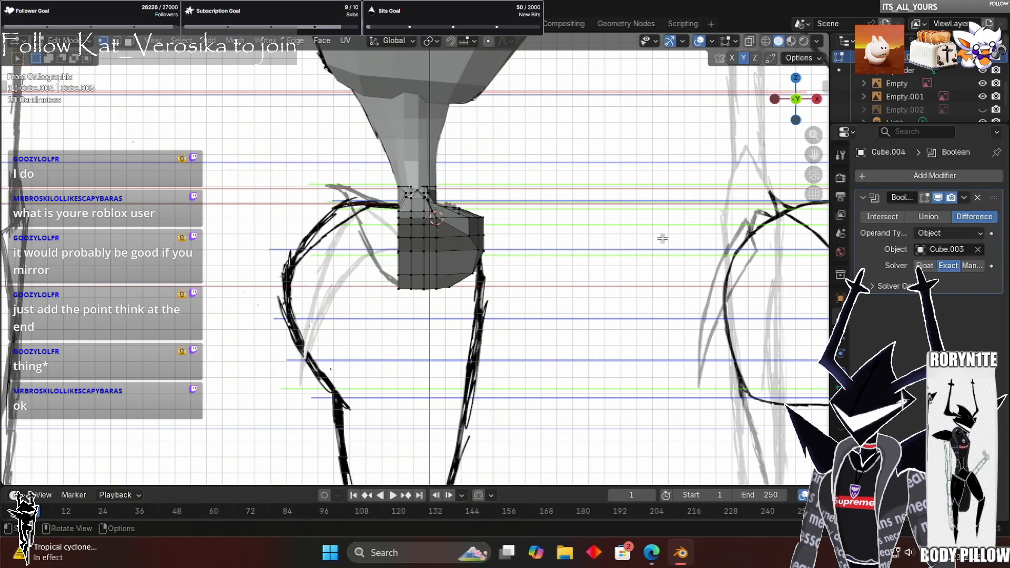
scroll(538, 166, "up", 1)
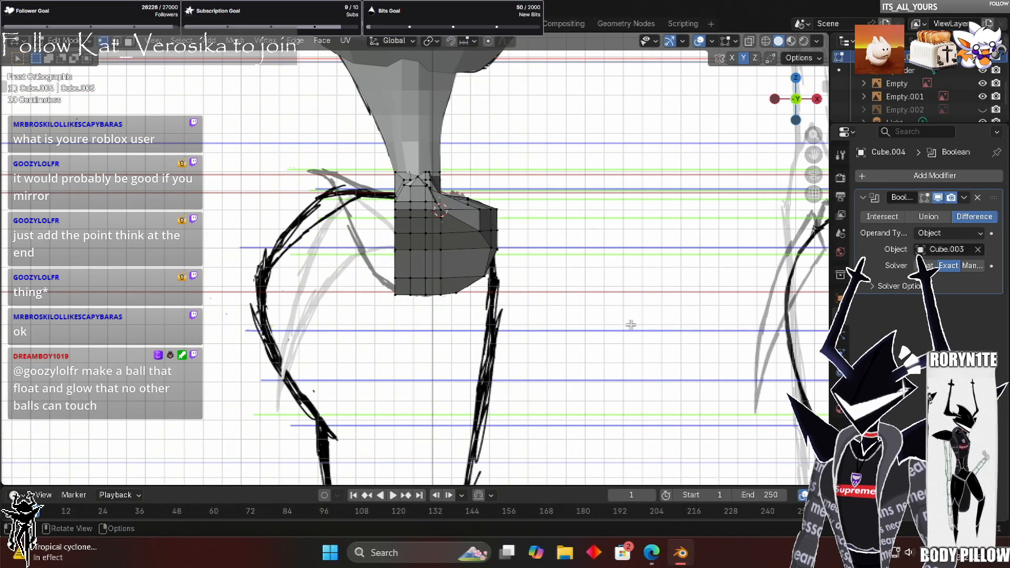
scroll(535, 250, "up", 5)
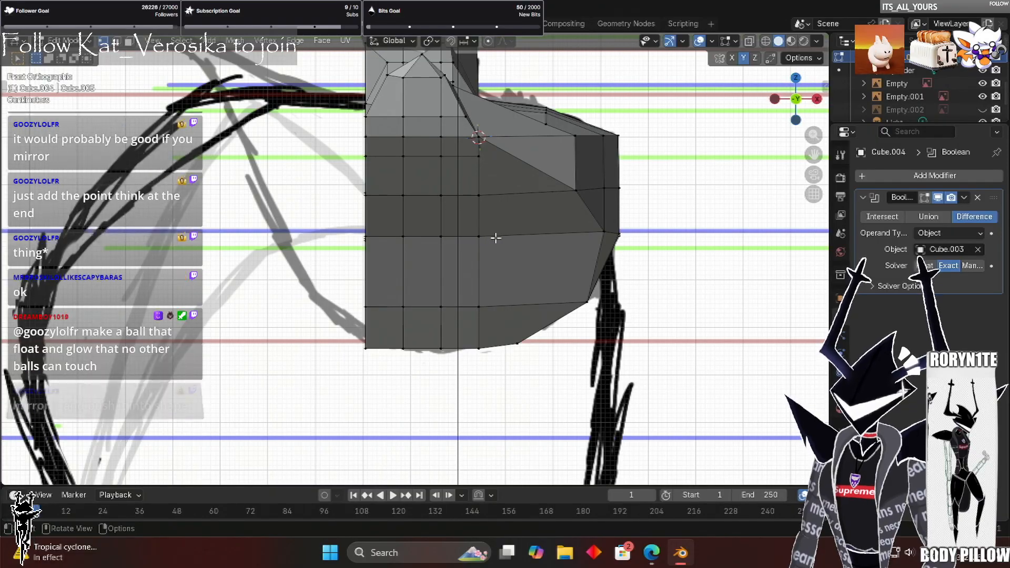
scroll(463, 279, "down", 1)
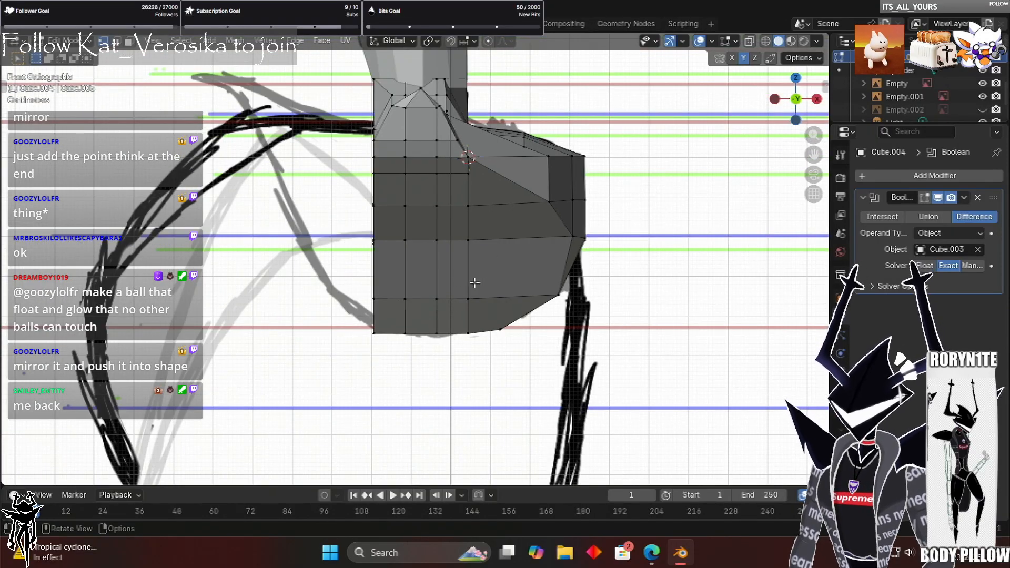
Select the central block of faces on the pelvis's flat rear side in face mode, down to the lower point
middle_click_drag(567, 294, 605, 338)
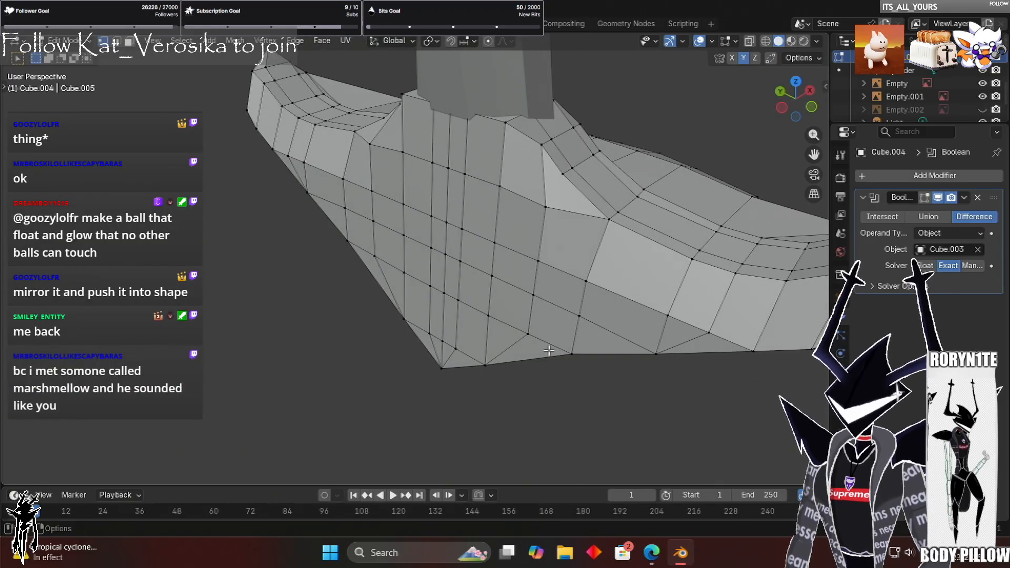
key("3")
left_click(614, 272)
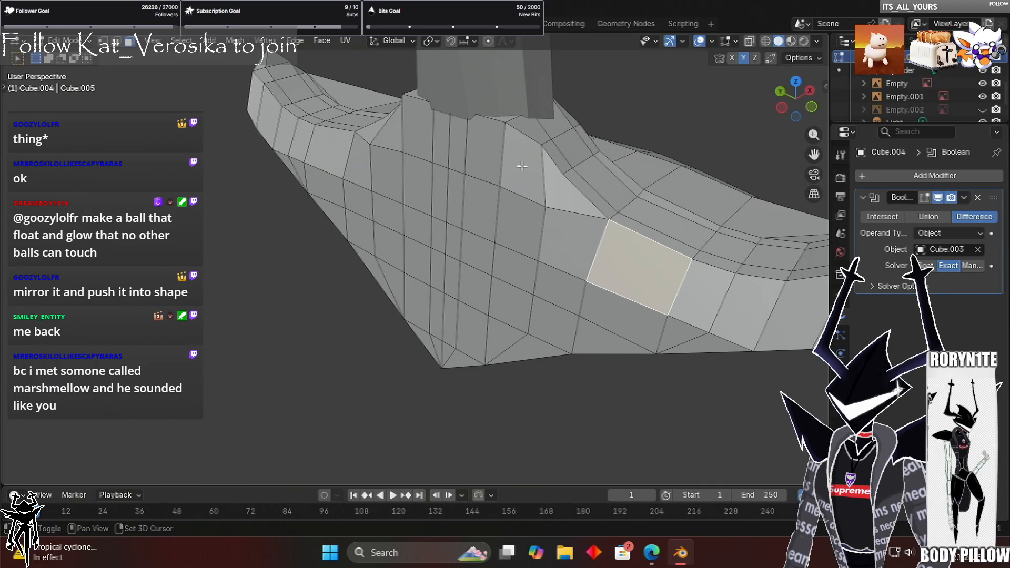
left_click(529, 352, "ctrl")
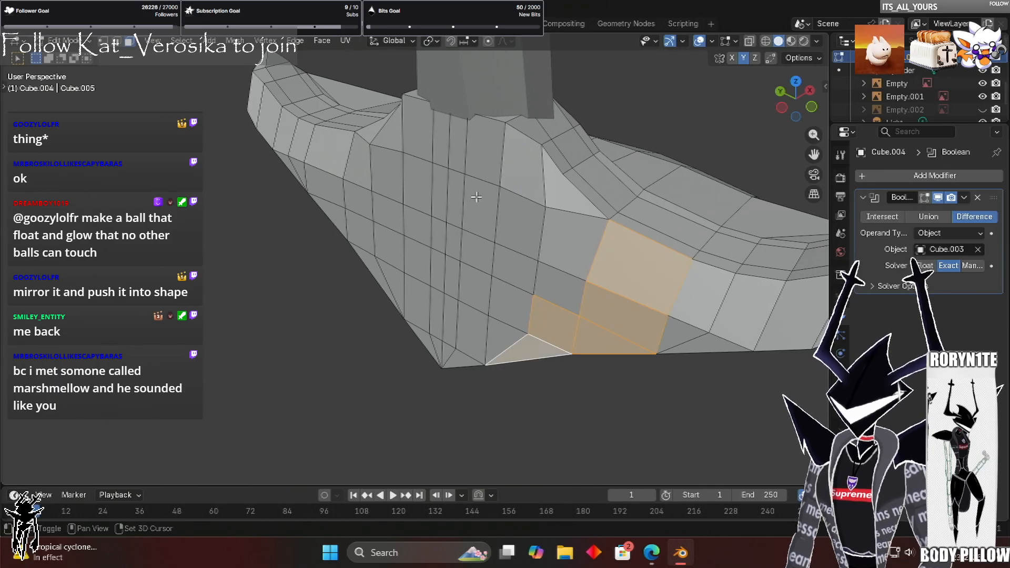
left_click(563, 191, "ctrl")
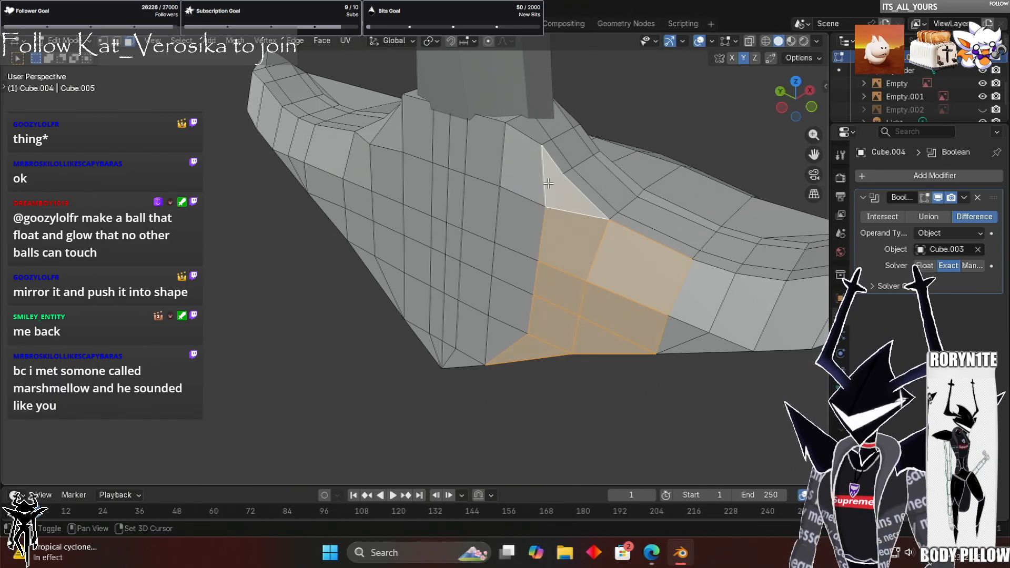
middle_click_drag(548, 184, 345, 205)
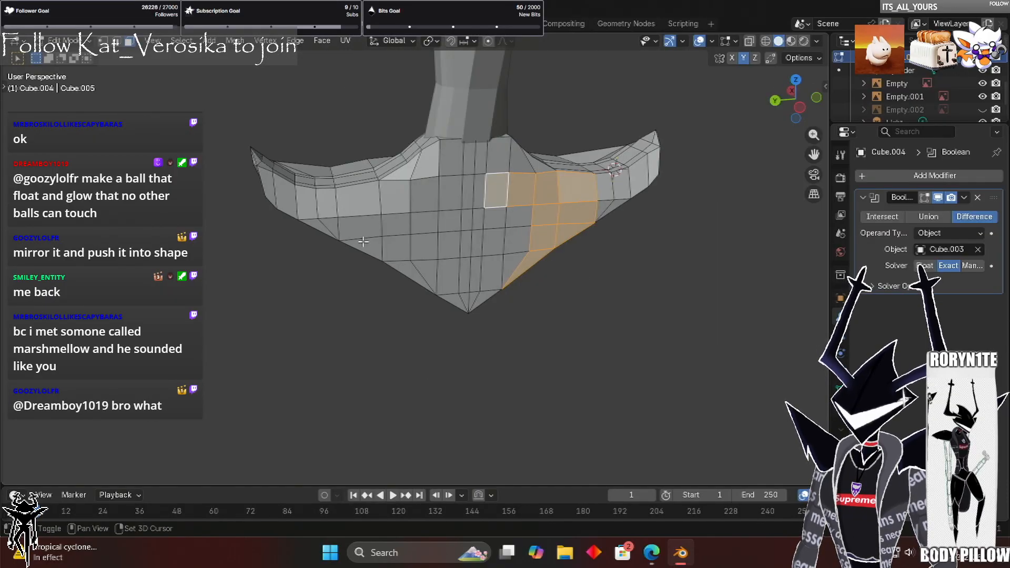
left_click_drag(391, 197, 519, 305, "shift")
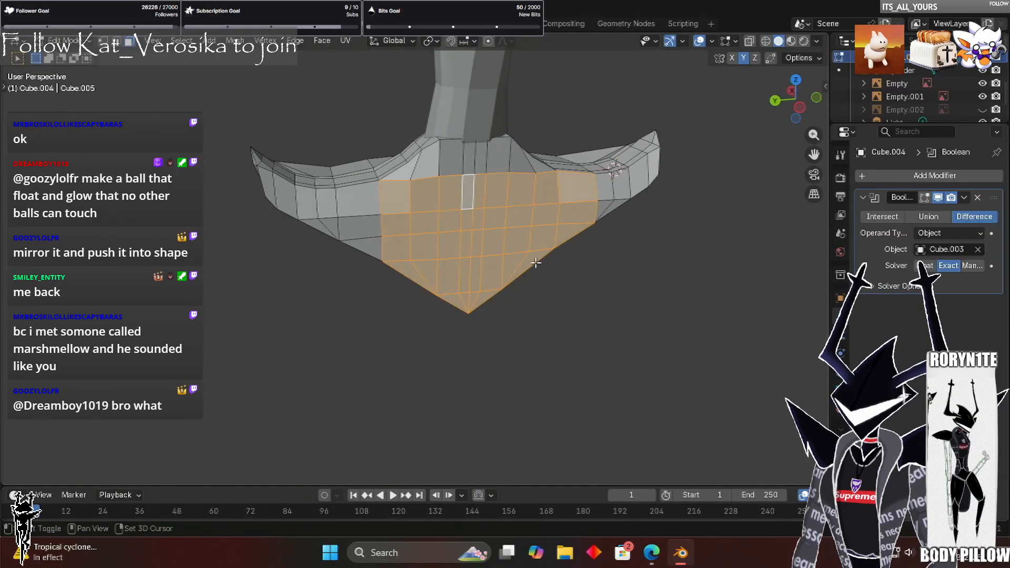
left_click(365, 247, "alt+shift")
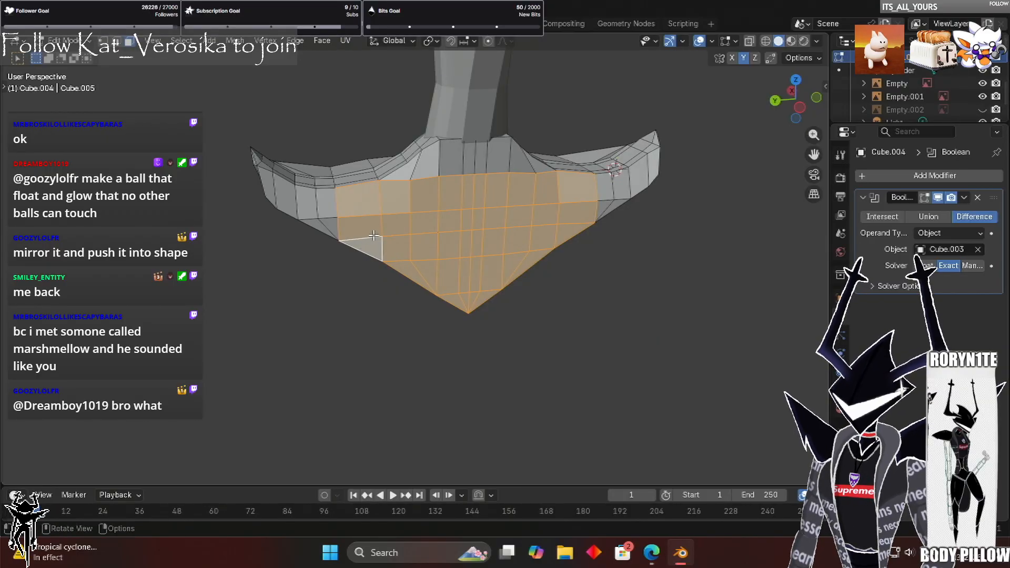
middle_click_drag(375, 234, 379, 229)
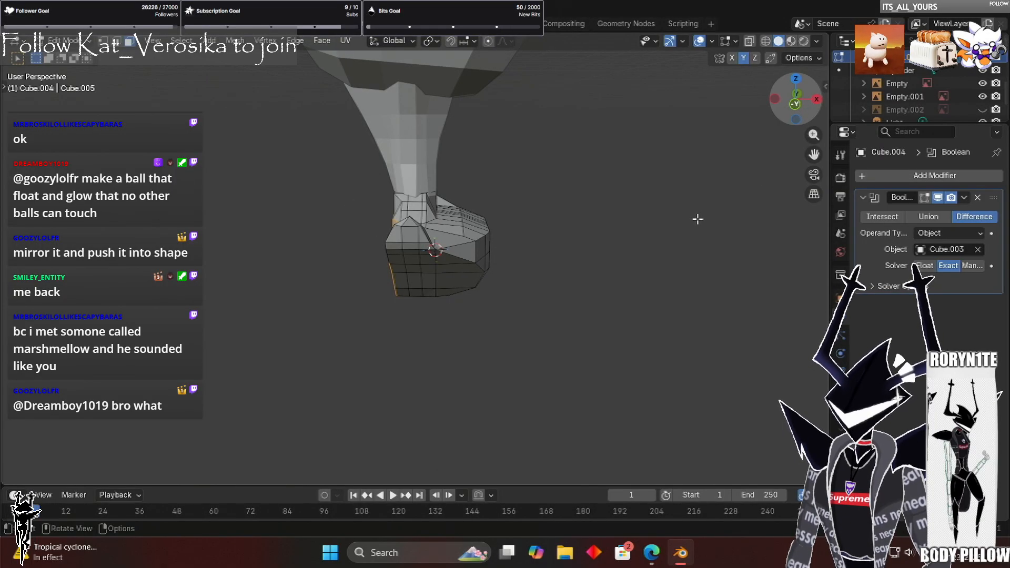
Extrude the selected rear pelvis faces about 0.3 m towards the buttock outline of the side-view drawing and check the new volume in perspective
key("KP_1")
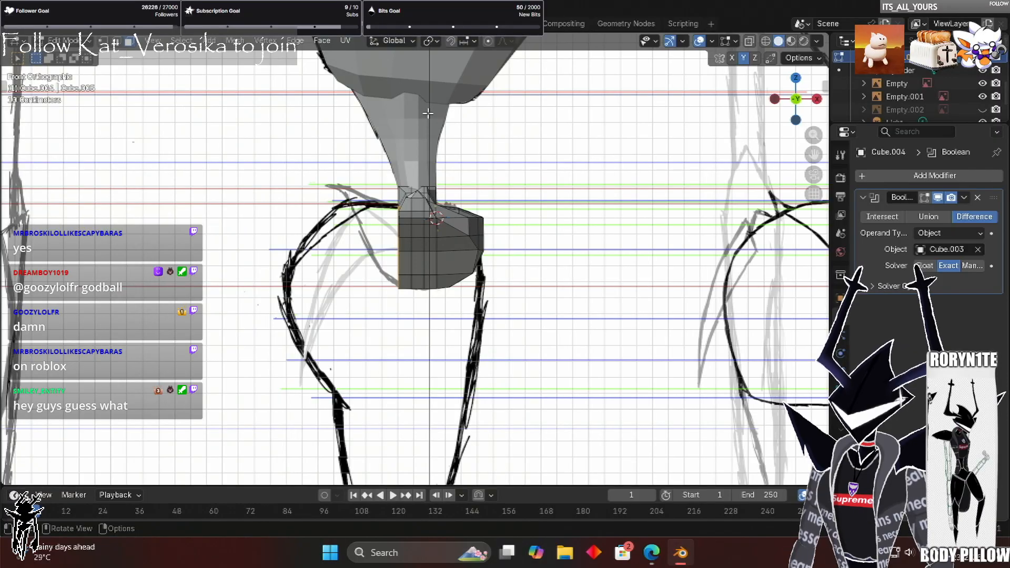
scroll(523, 122, "up", 1)
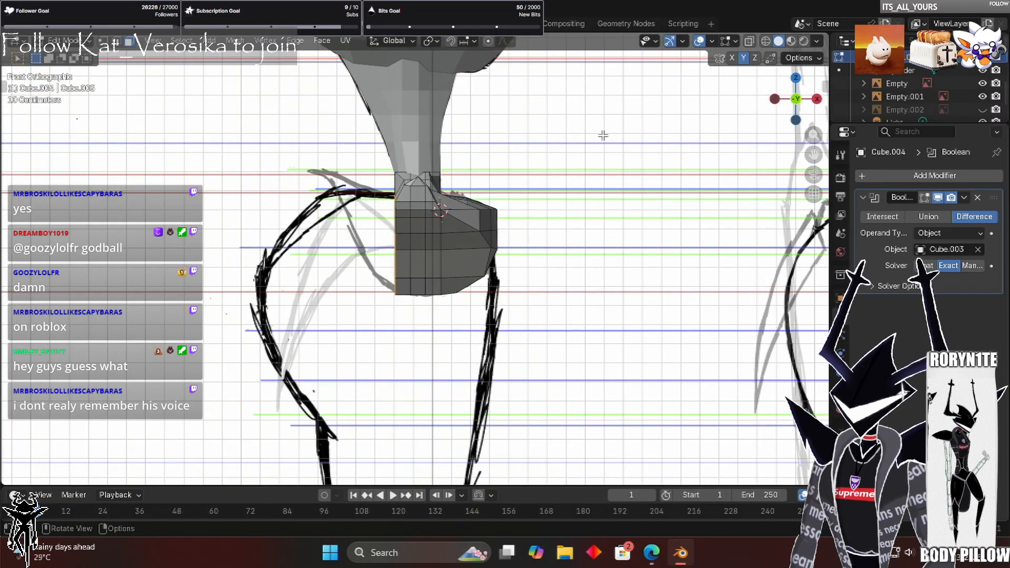
scroll(603, 131, "up", 4)
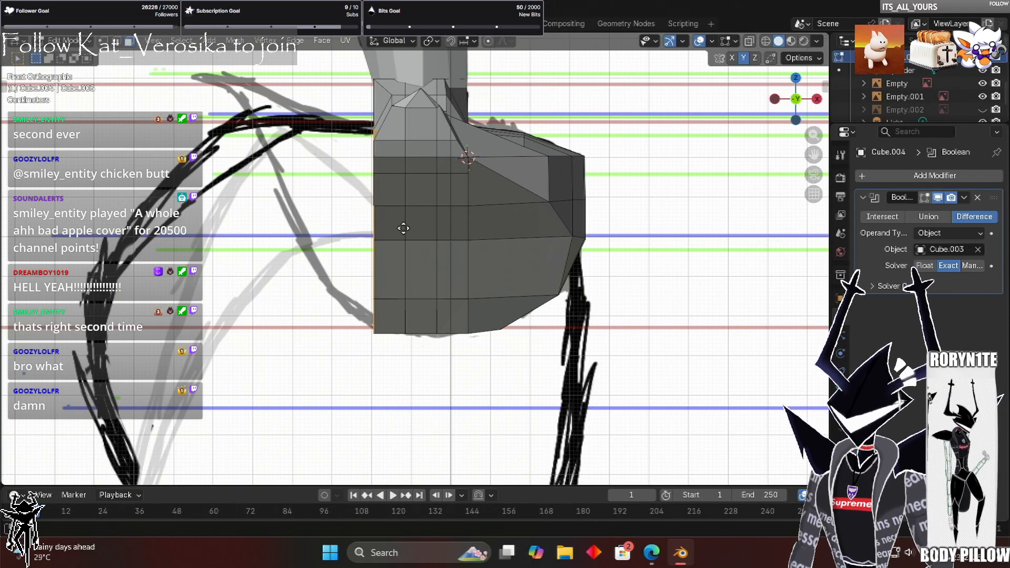
middle_click_drag(305, 174, 363, 238, "shift")
key("e")
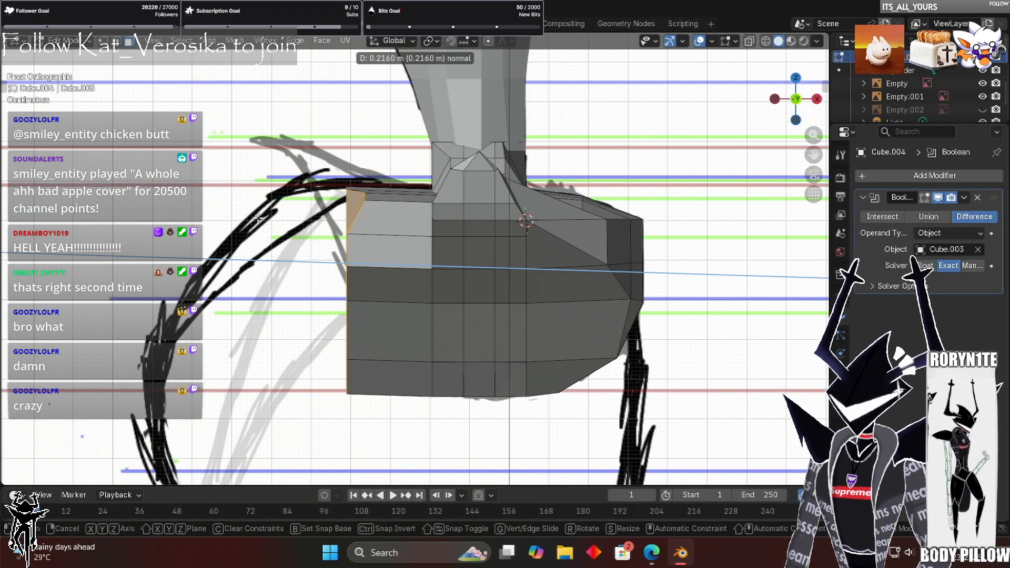
left_click(111, 52)
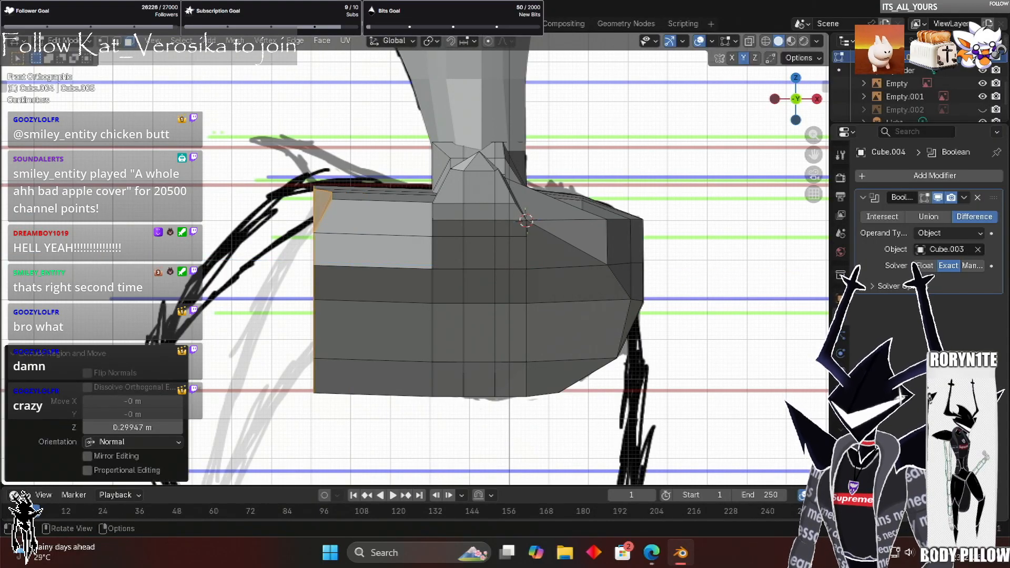
middle_click_drag(377, 339, 728, 124)
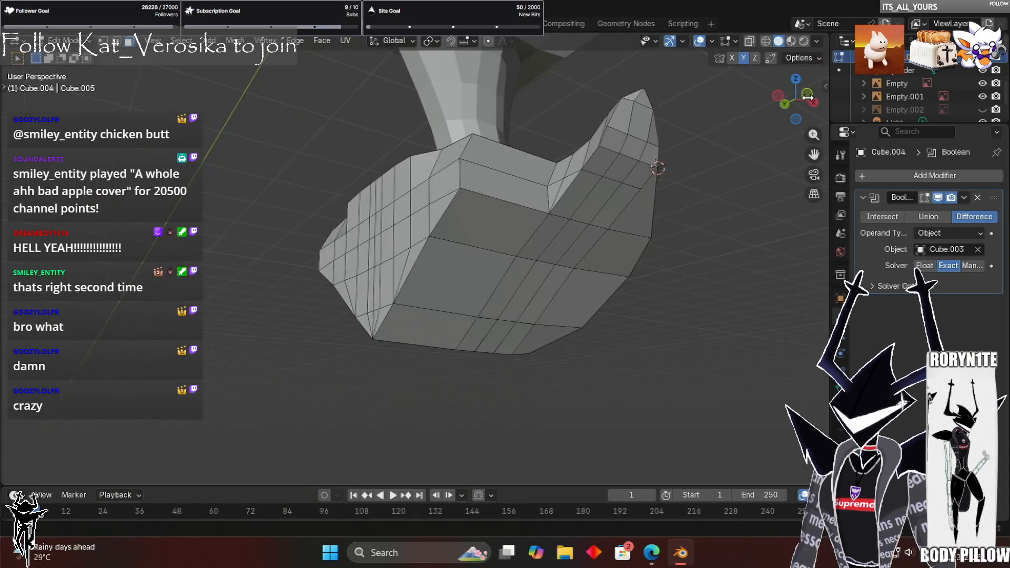
Move the lowest corner vertex of the extruded rear block about 0.27 m inward along X in front view
key("1")
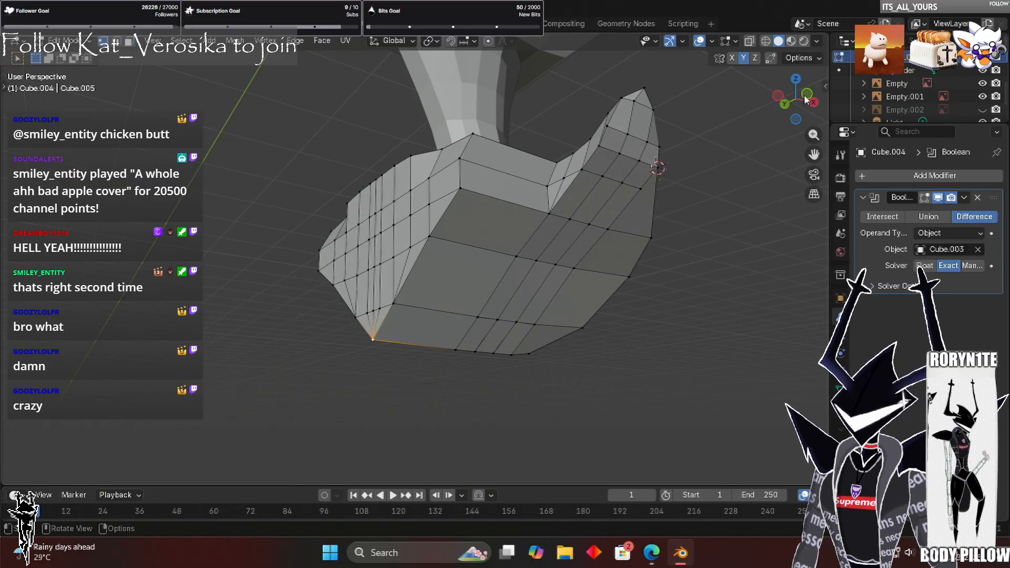
key("ctrl+KP_1")
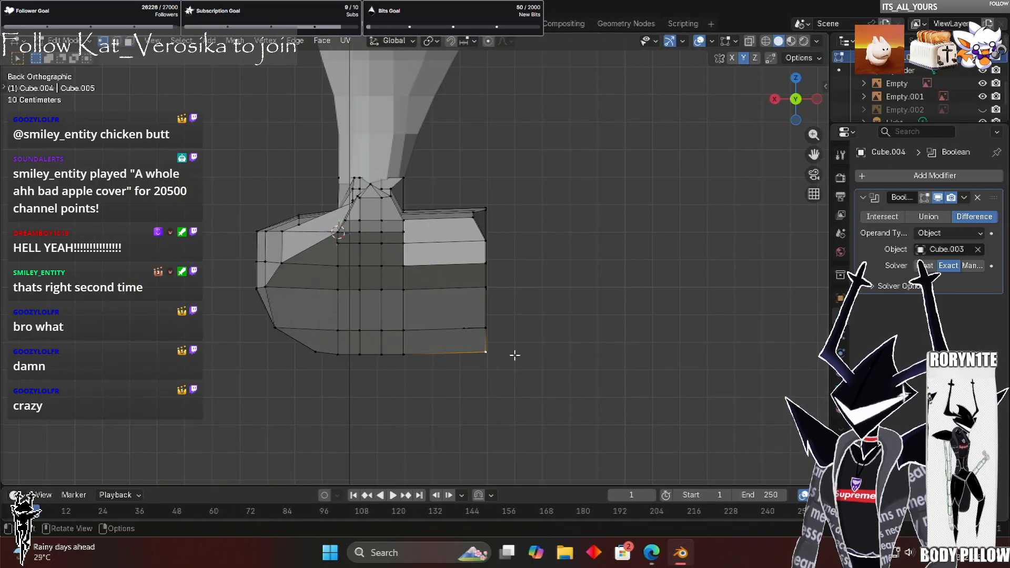
key("KP_1")
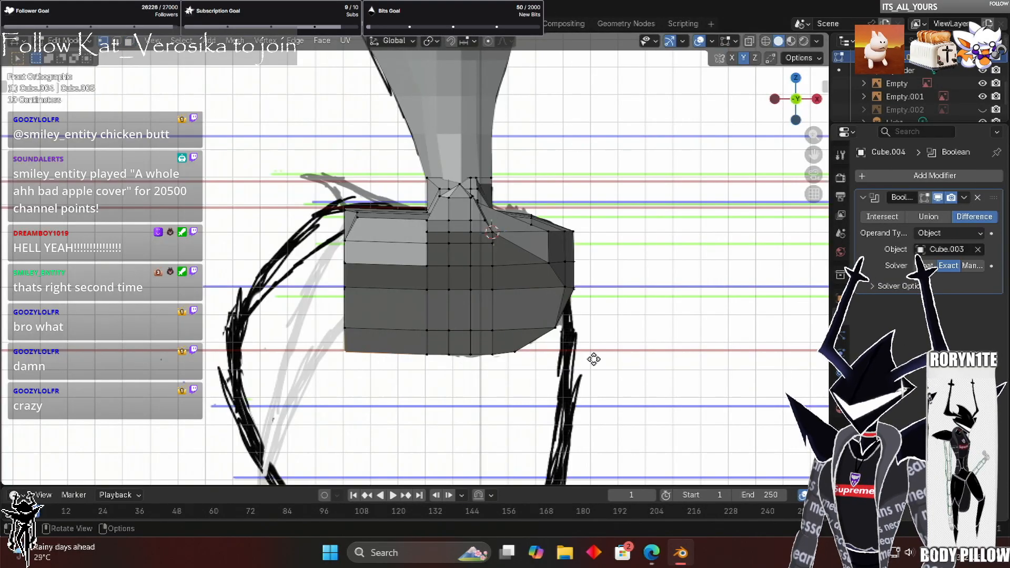
key("g")
key("x")
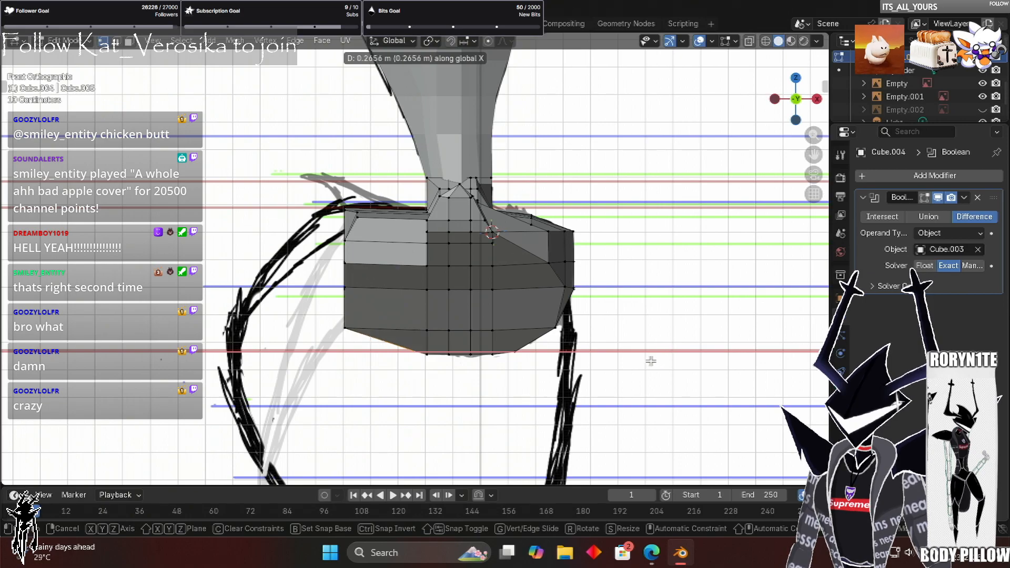
left_click(378, 331)
Select the row of rear vertices just above the lowest point and try moving it about 0.13 m inward along X
middle_click_drag(378, 331, 576, 286)
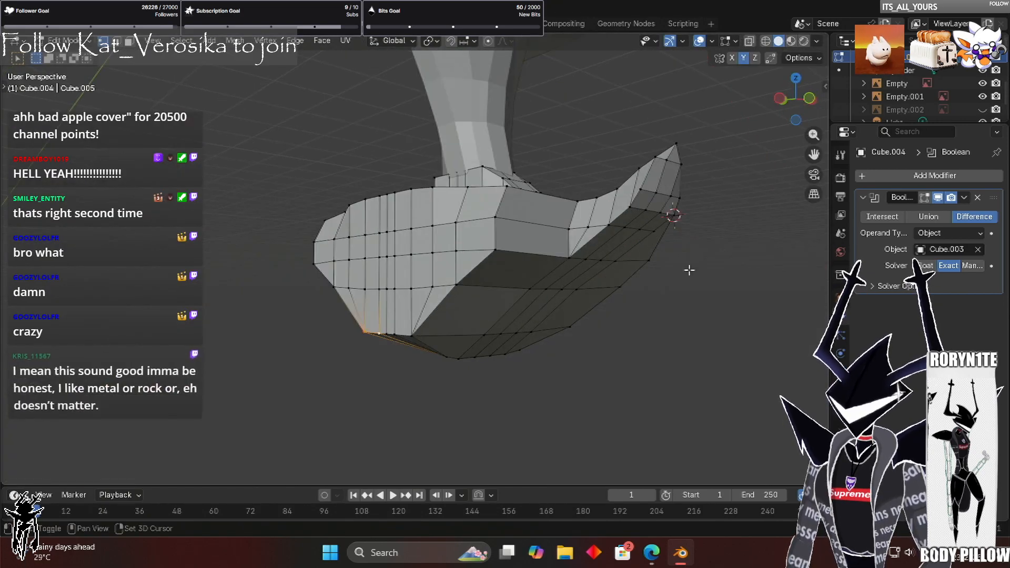
left_click(387, 334, "shift")
left_click(395, 334, "shift")
left_click(411, 335, "shift")
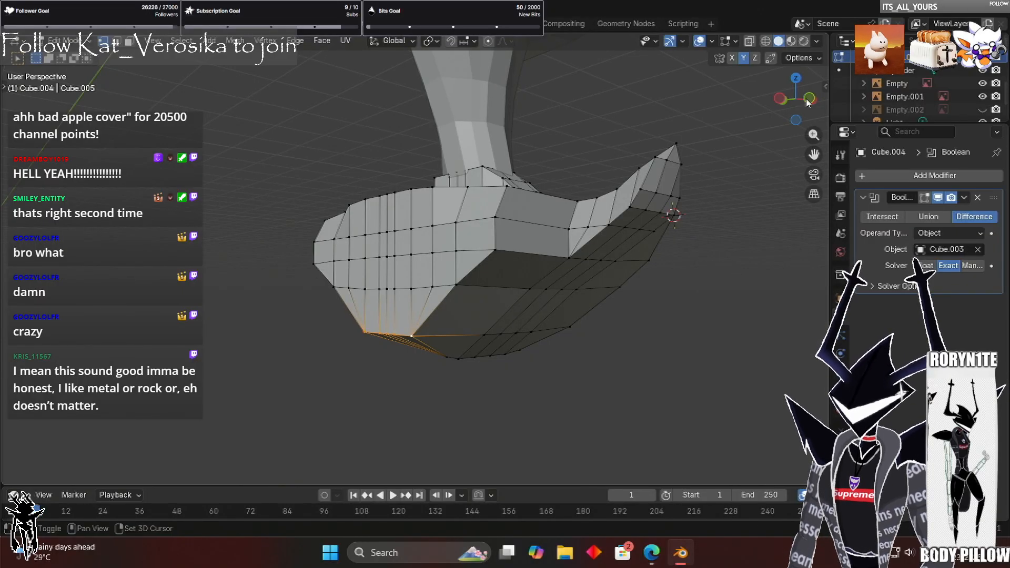
key("KP_5")
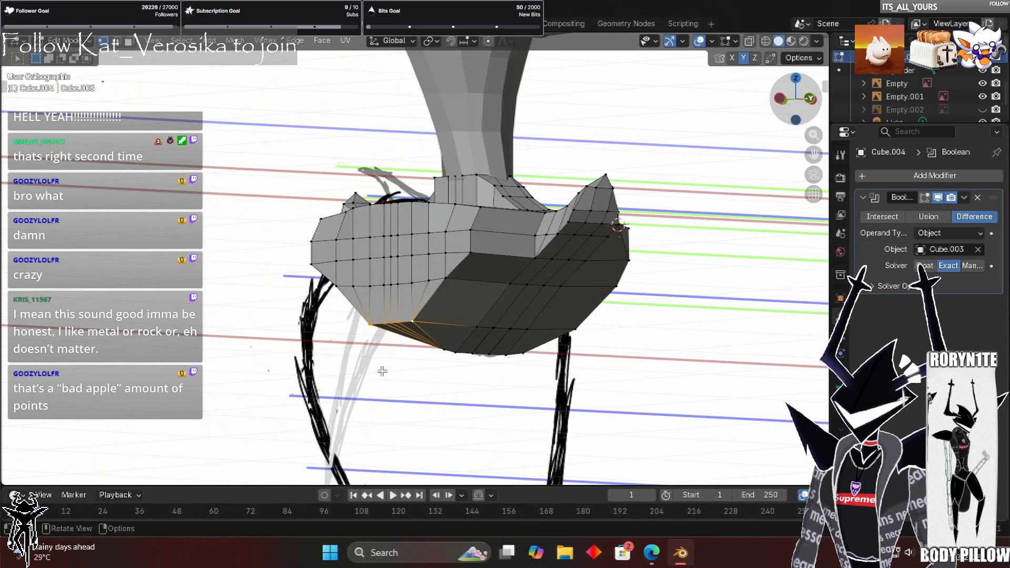
key("KP_1")
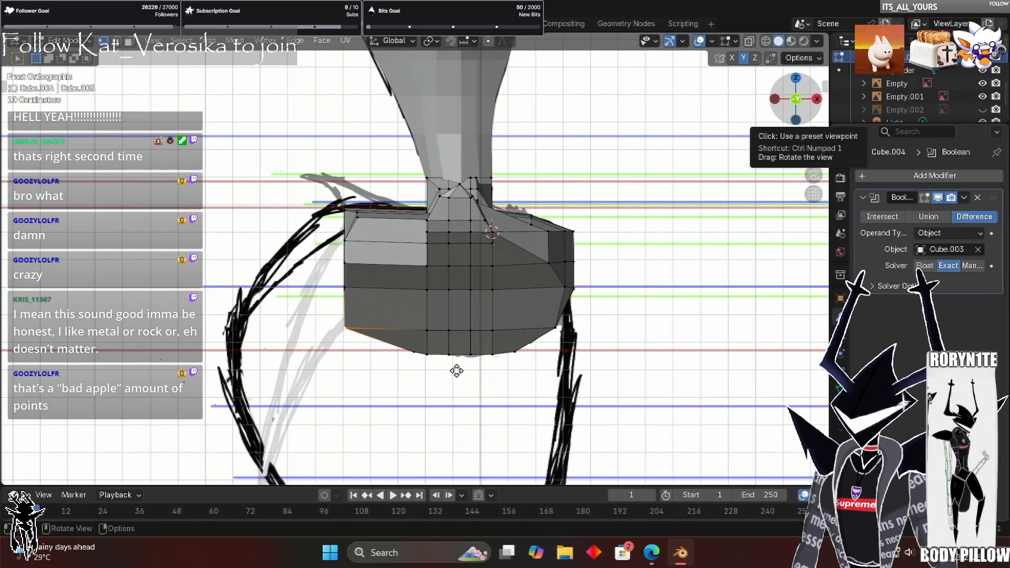
scroll(463, 368, "up", 2)
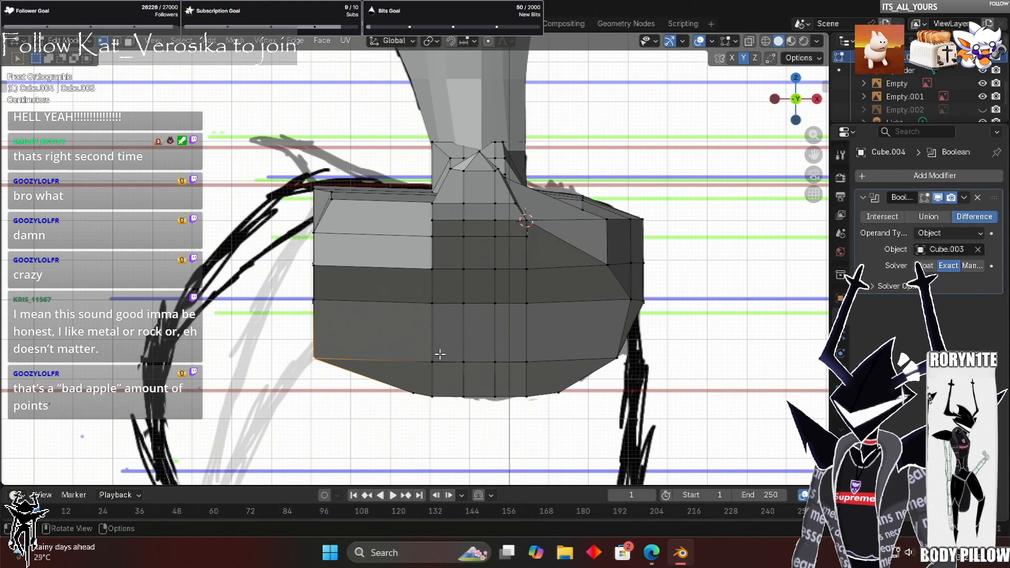
key("g")
key("x")
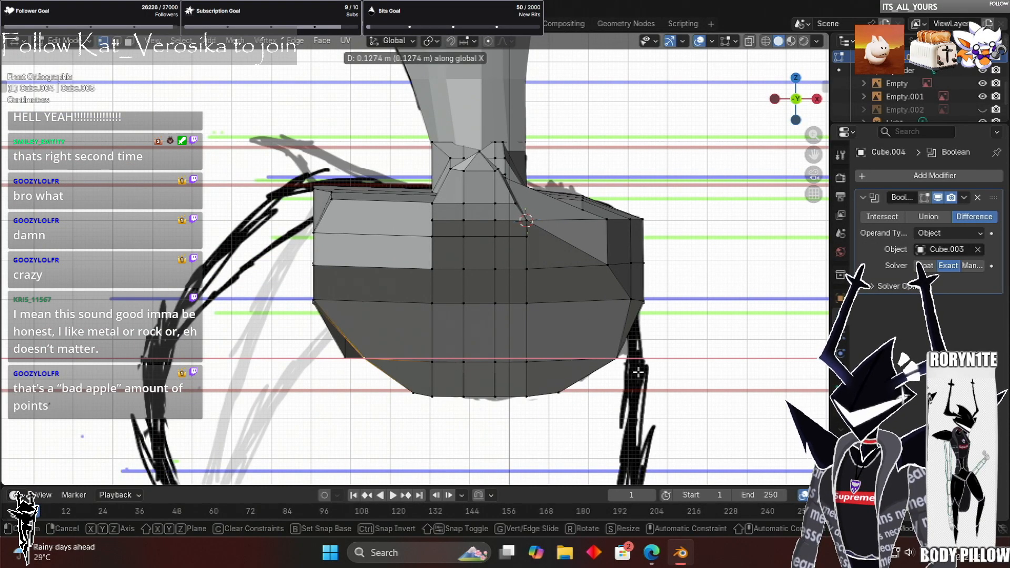
left_click(587, 374)
Inspect the shifted row from behind and try a free move of the same vertices
middle_click_drag(587, 373, 476, 370)
middle_click_drag(643, 368, 637, 284)
middle_click_drag(665, 357, 654, 290)
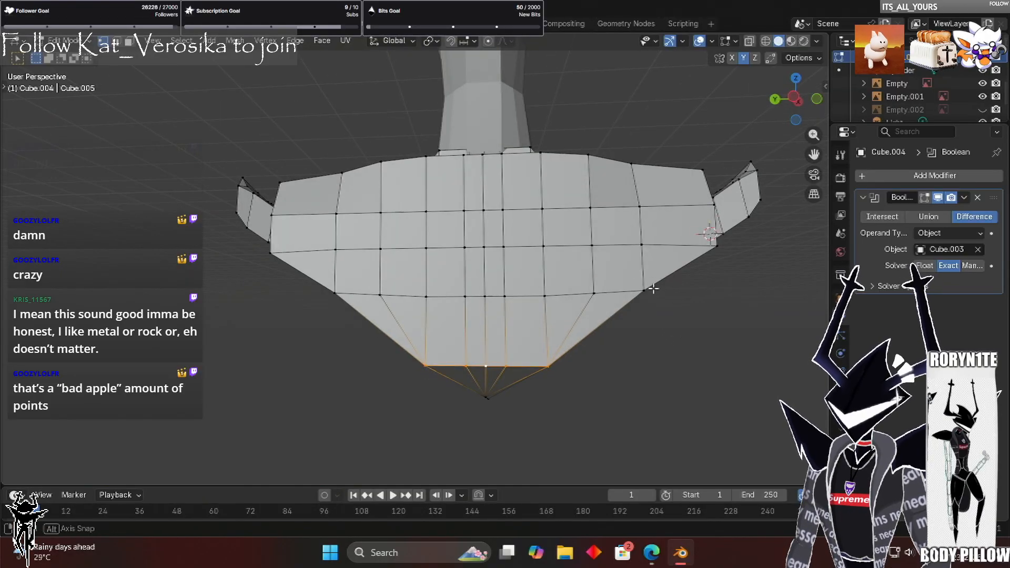
key("g")
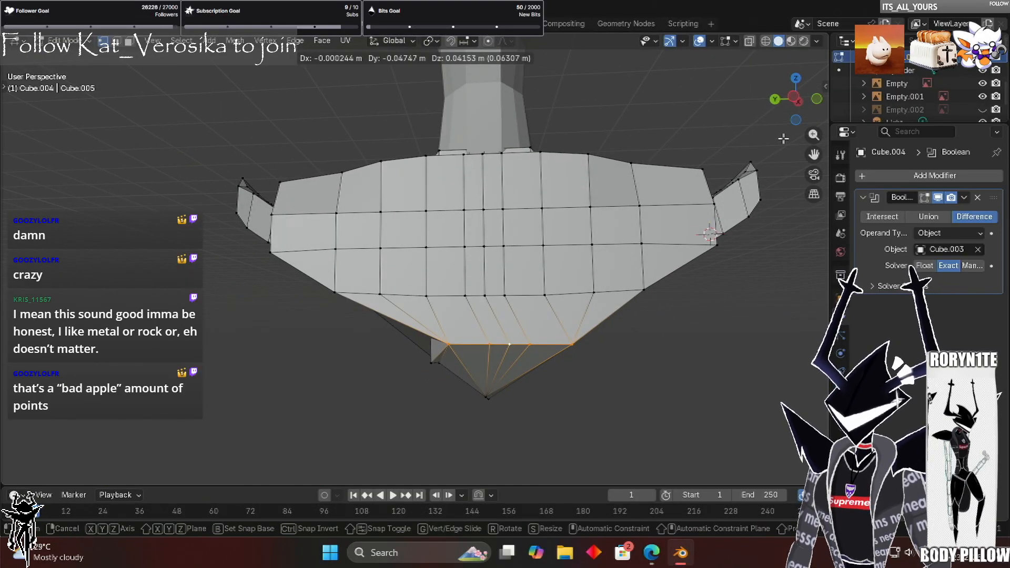
right_click(805, 104)
middle_click_drag(416, 379, 523, 363)
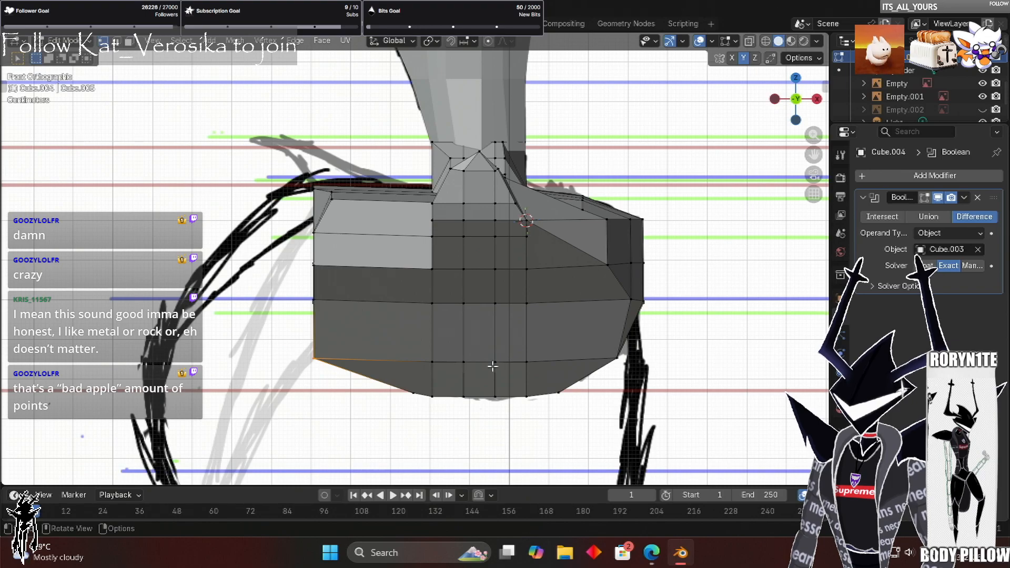
Try moving the lower rear vertex row about 0.19 m inward along X and inspect the result from behind
key("g")
key("x")
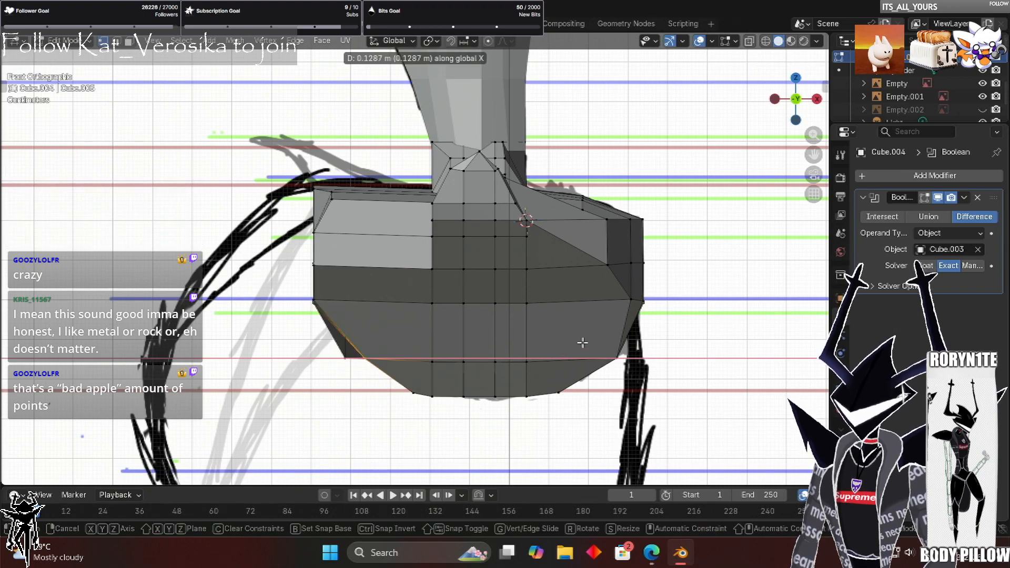
left_click(550, 327)
middle_click_drag(550, 327, 416, 363)
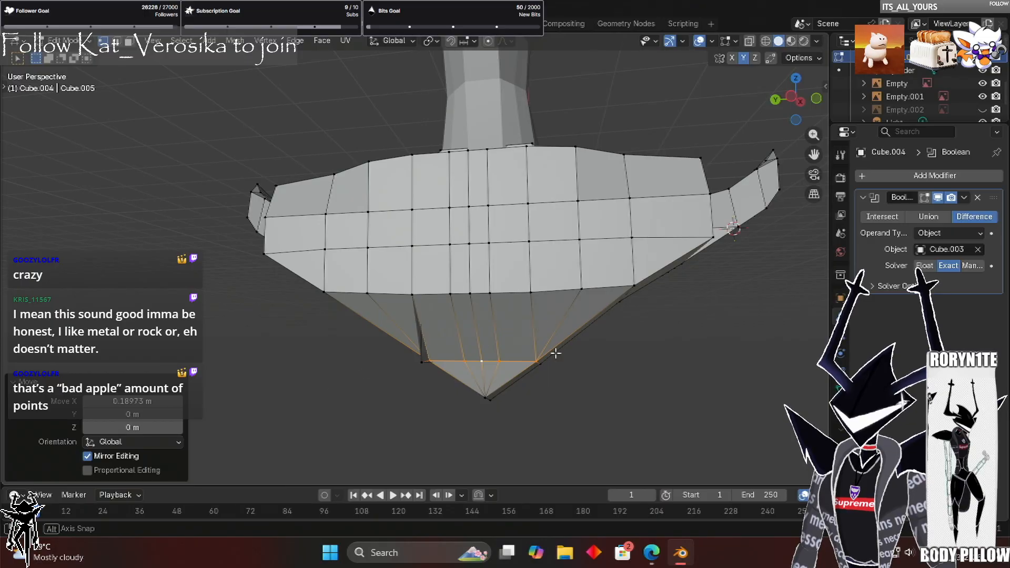
middle_click_drag(547, 352, 403, 354)
middle_click_drag(351, 371, 351, 367)
Reselect the five vertices of the lower rear row and move them about 0.19 m inward along X
left_click(497, 342)
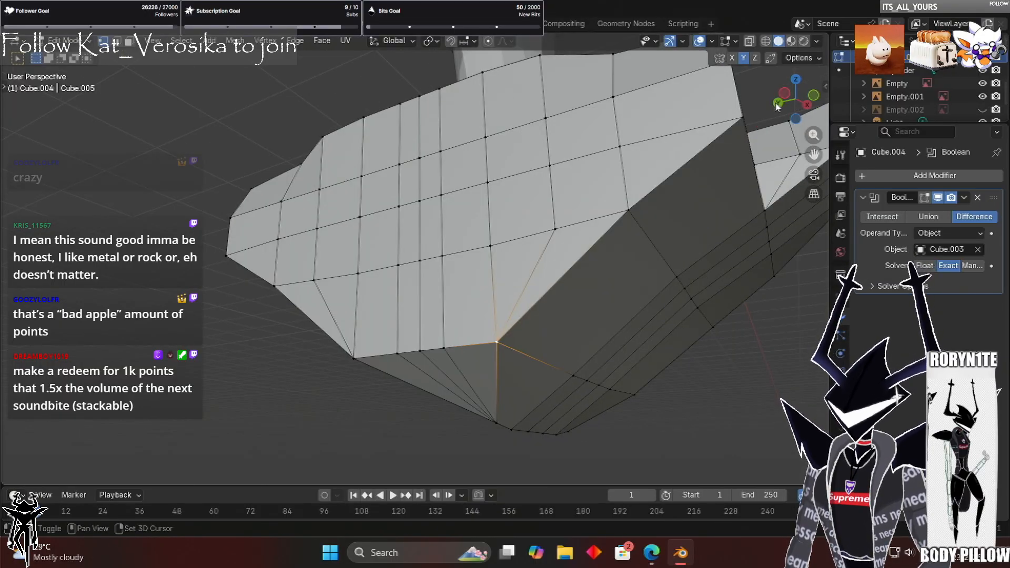
left_click(444, 348, "shift")
left_click(420, 351, "shift")
left_click(398, 354, "shift")
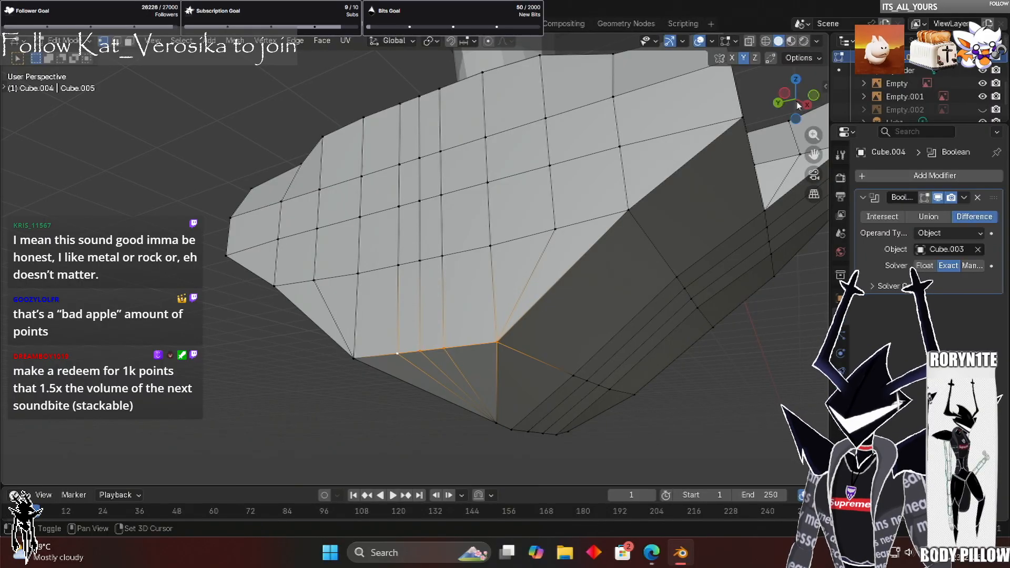
left_click(353, 358, "shift")
left_click(799, 103)
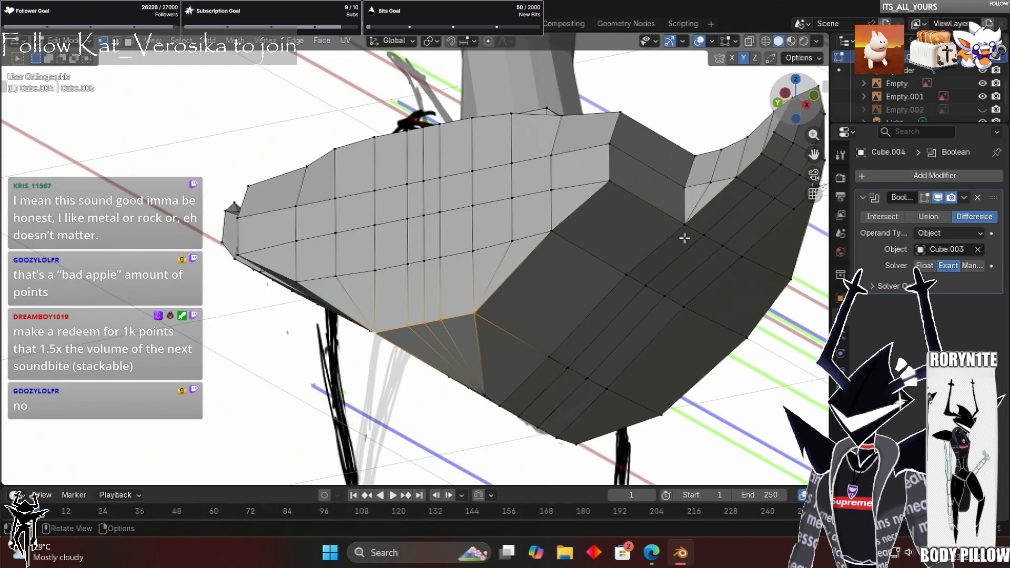
left_click(815, 95)
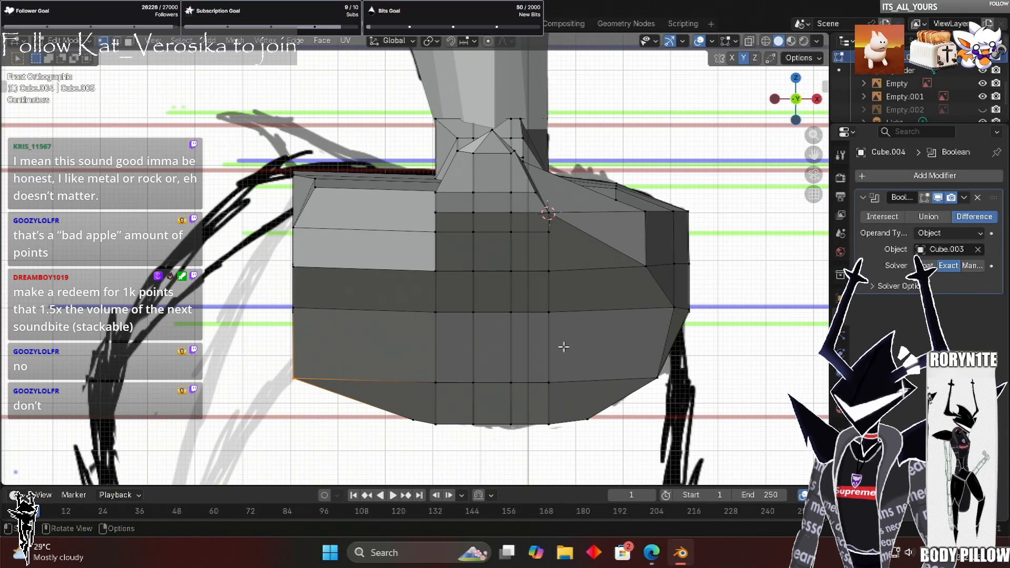
key("g")
key("x")
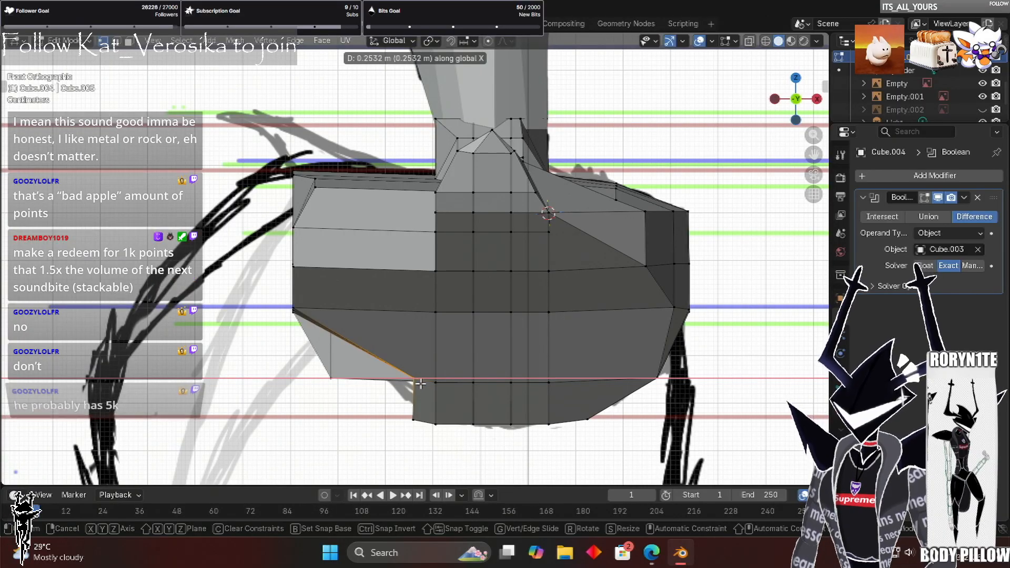
left_click(526, 337)
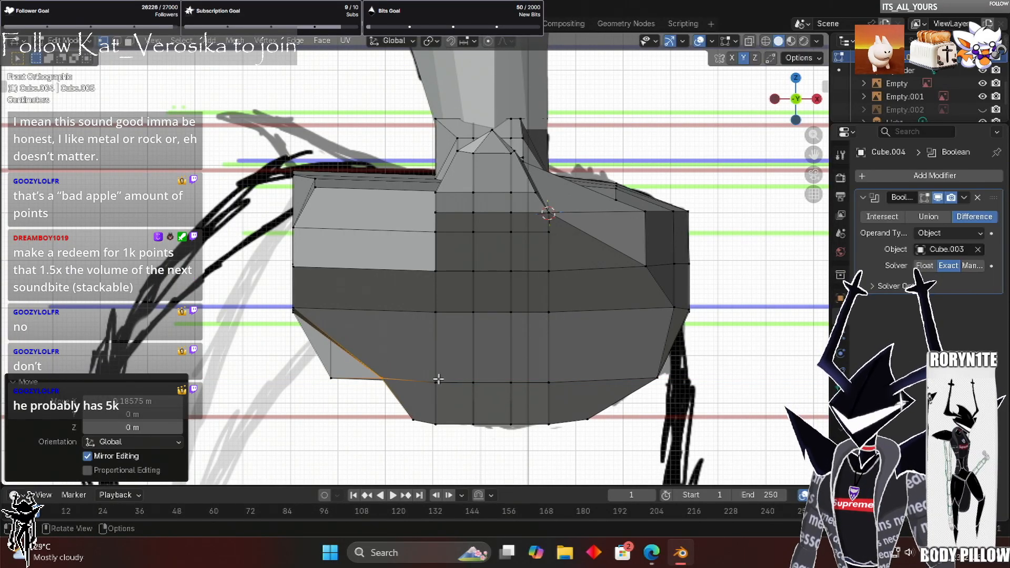
Close the gap beside the lower rear row by merging the separated vertices at the last selected one
middle_click_drag(486, 353, 509, 345)
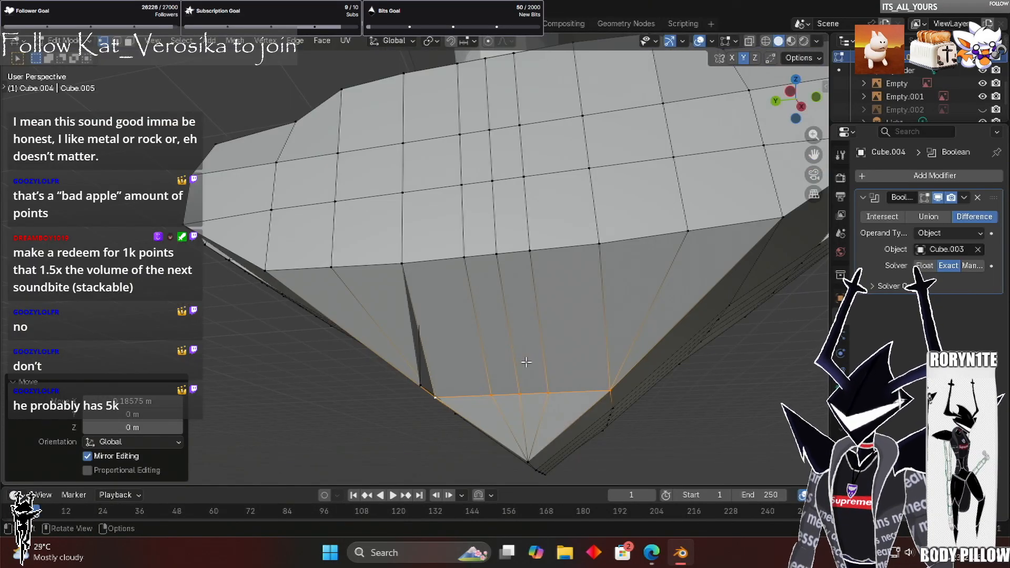
key("ctrl+z")
key("ctrl+z")
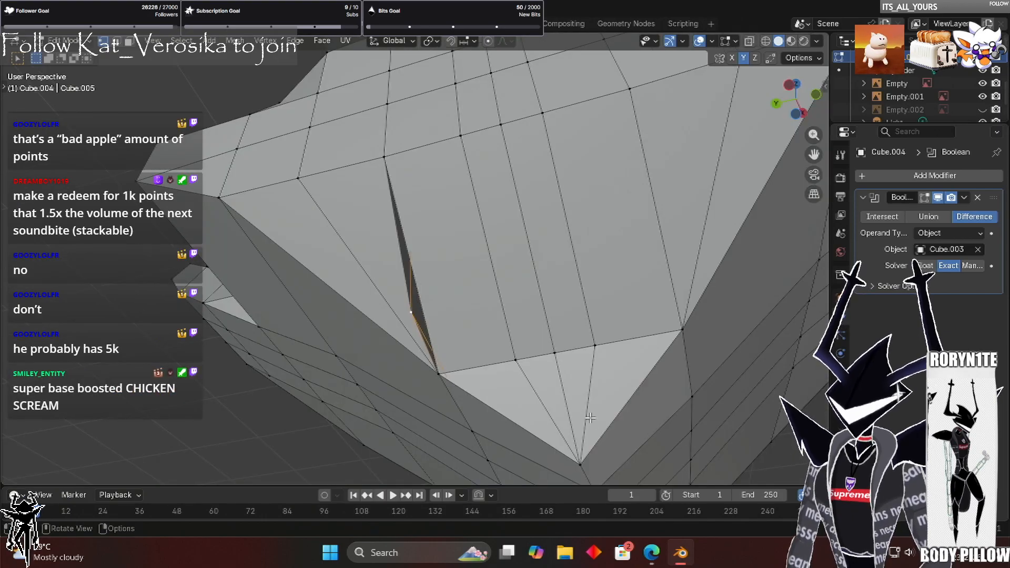
key("ctrl+z")
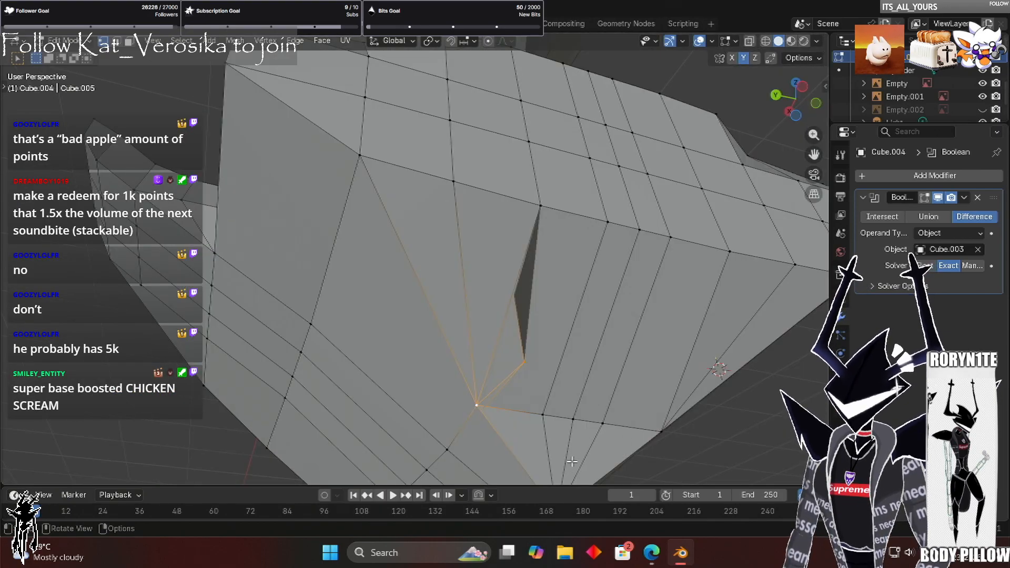
key("ctrl+v")
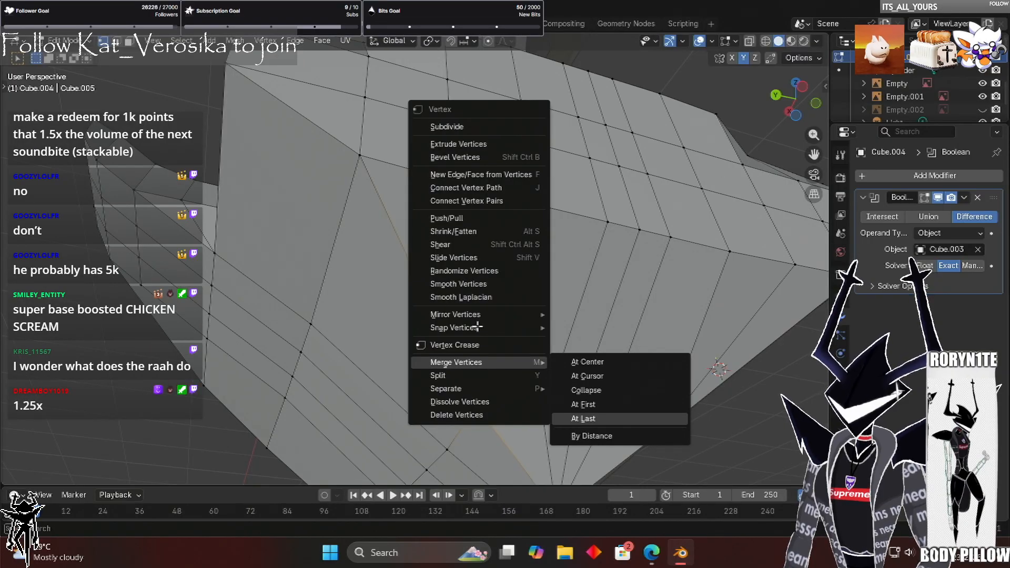
scroll(417, 339, "down", 5)
middle_click_drag(417, 339, 432, 332)
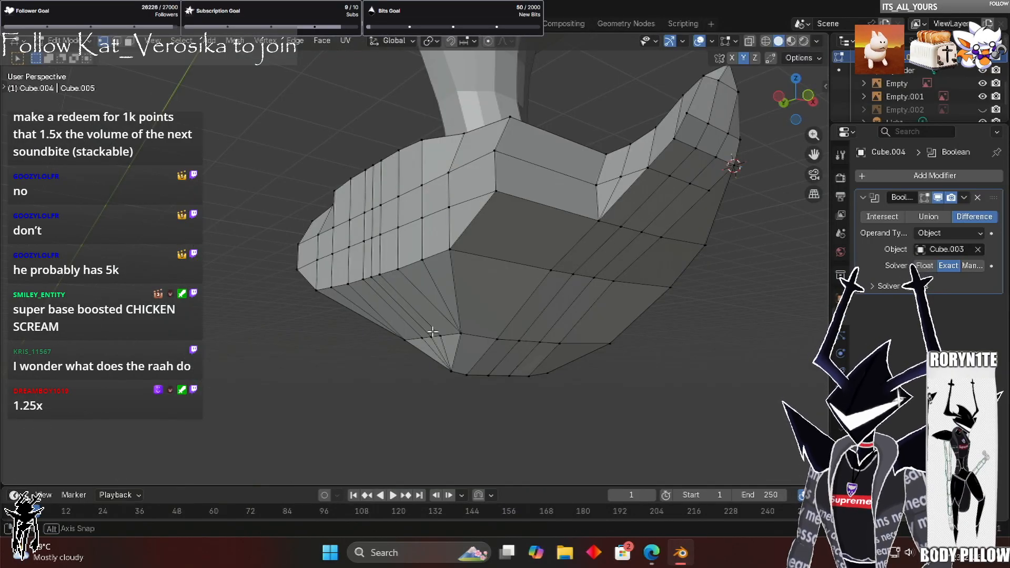
Select the next rear vertex row up across the full width and move it about 0.1 m inward along X
key("KP_1")
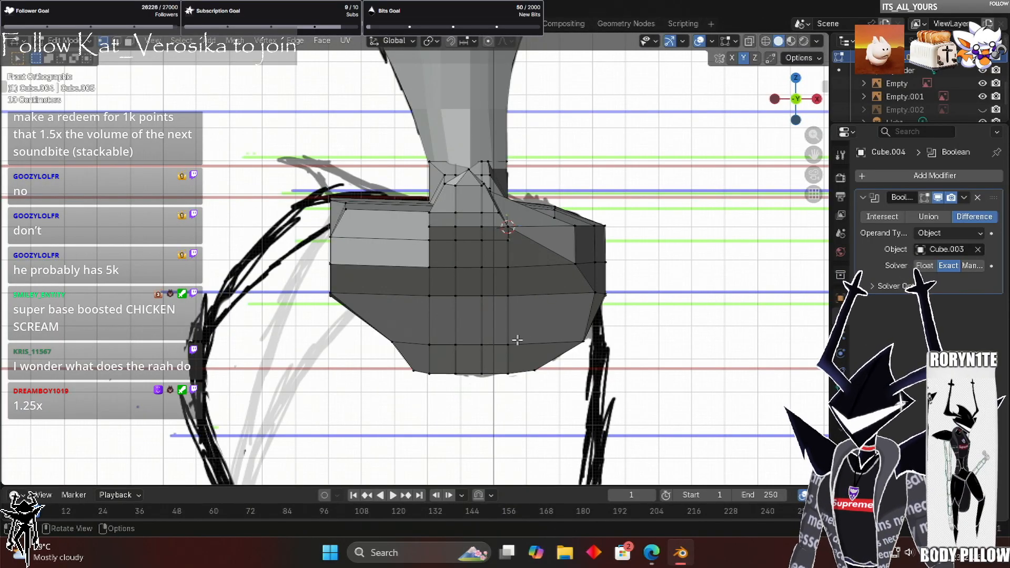
middle_click_drag(452, 343, 409, 337)
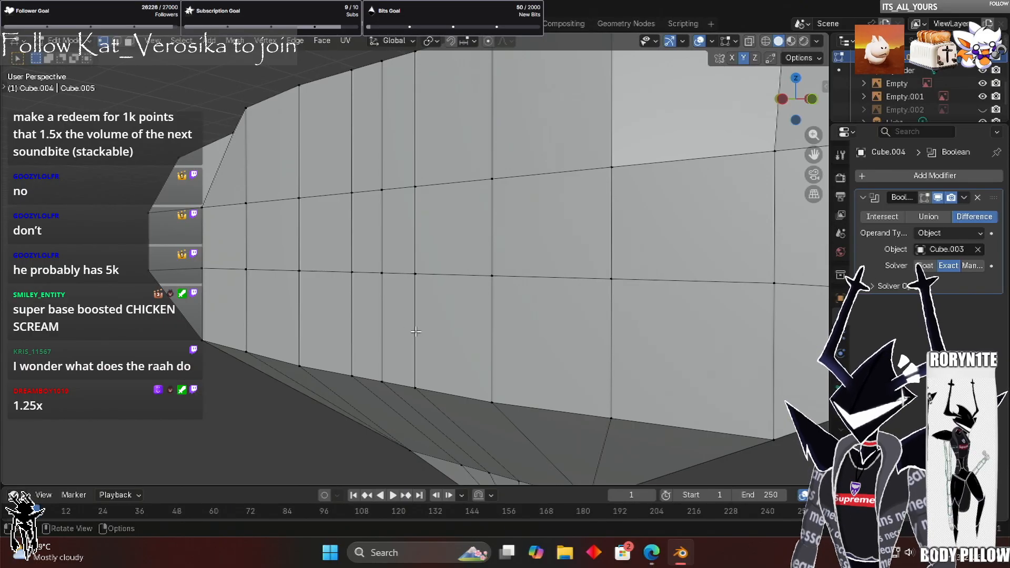
scroll(390, 329, "down", 3)
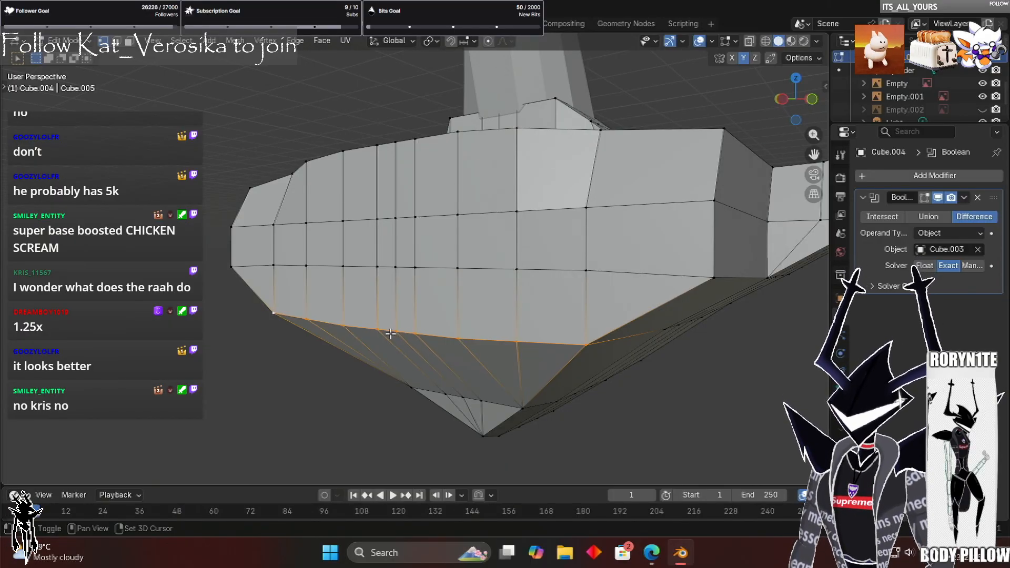
key("KP_3")
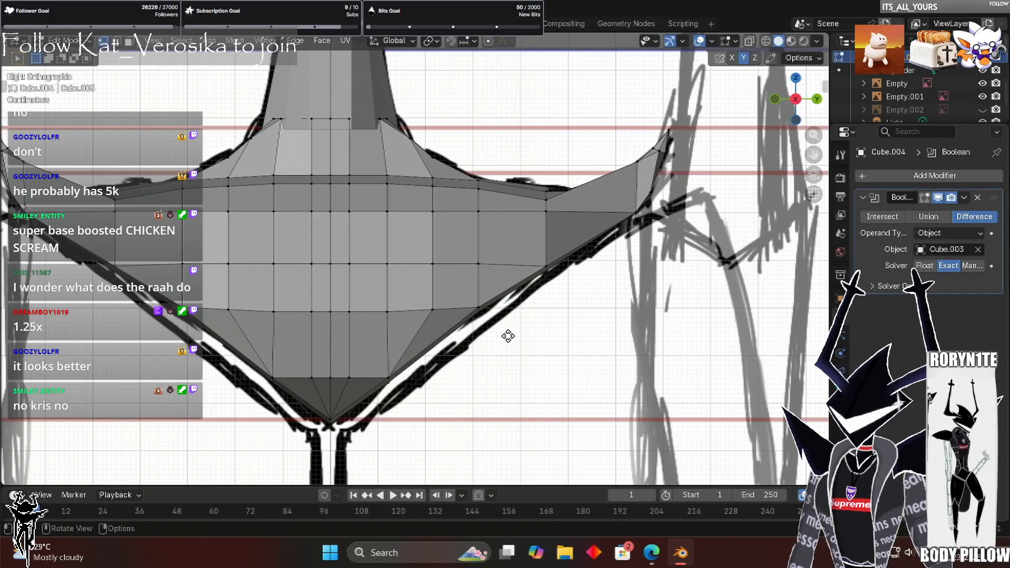
key("KP_1")
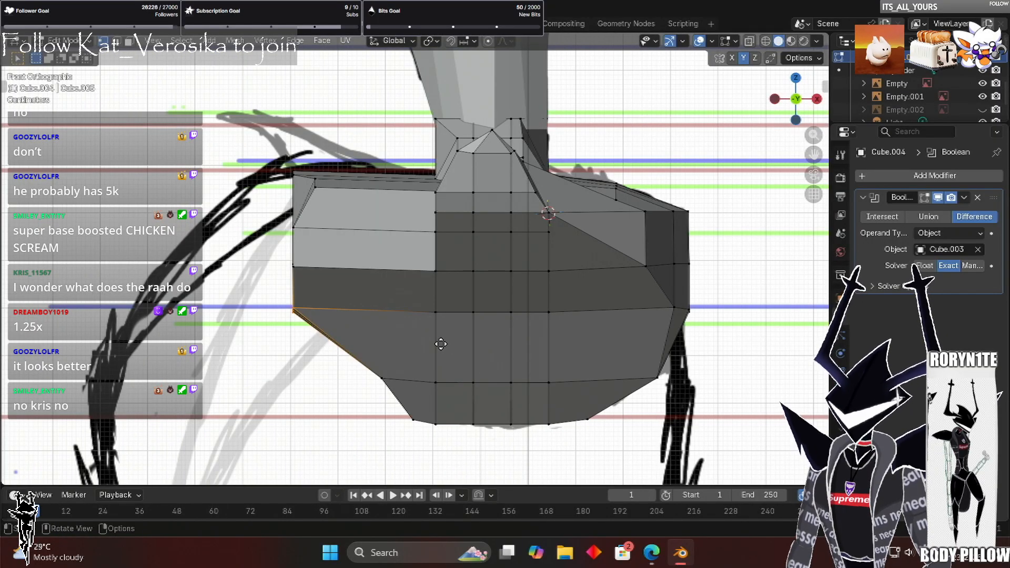
key("g")
key("x")
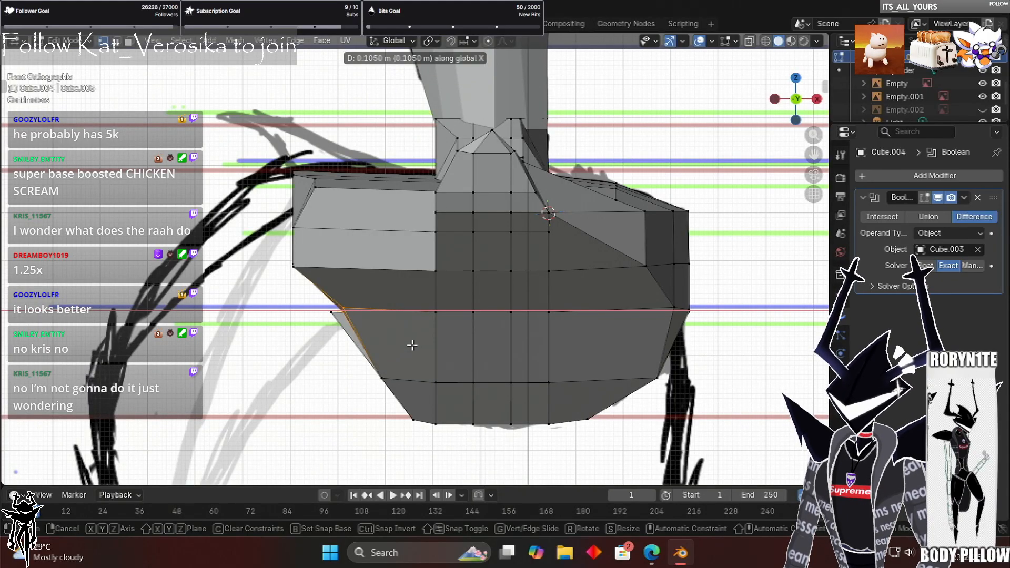
left_click(428, 344)
Merge the two separated vertices on this upper row to close the narrow gap, checking the whole rear surface
middle_click_drag(428, 345, 496, 396)
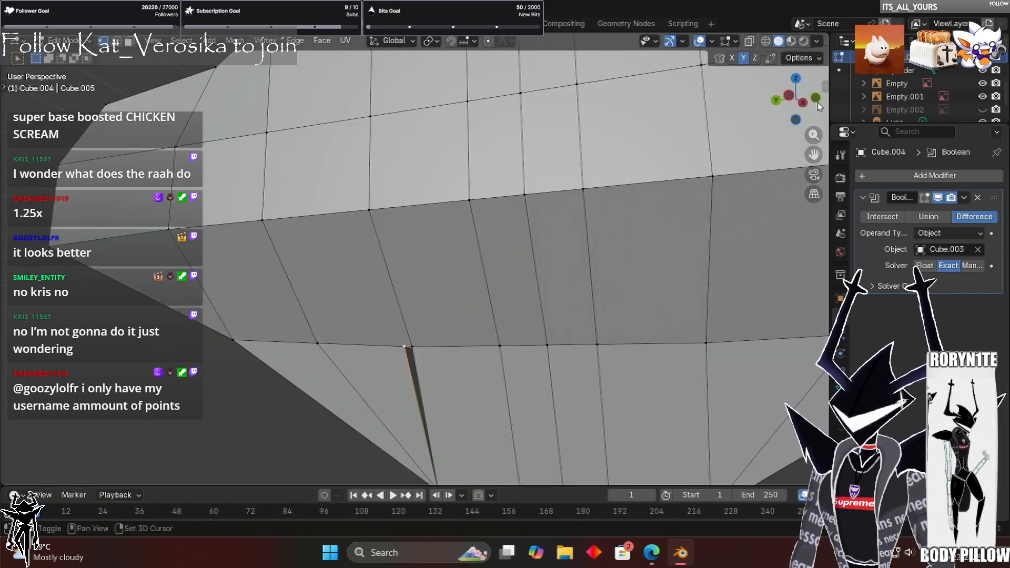
left_click(413, 347, "shift")
right_click(426, 345)
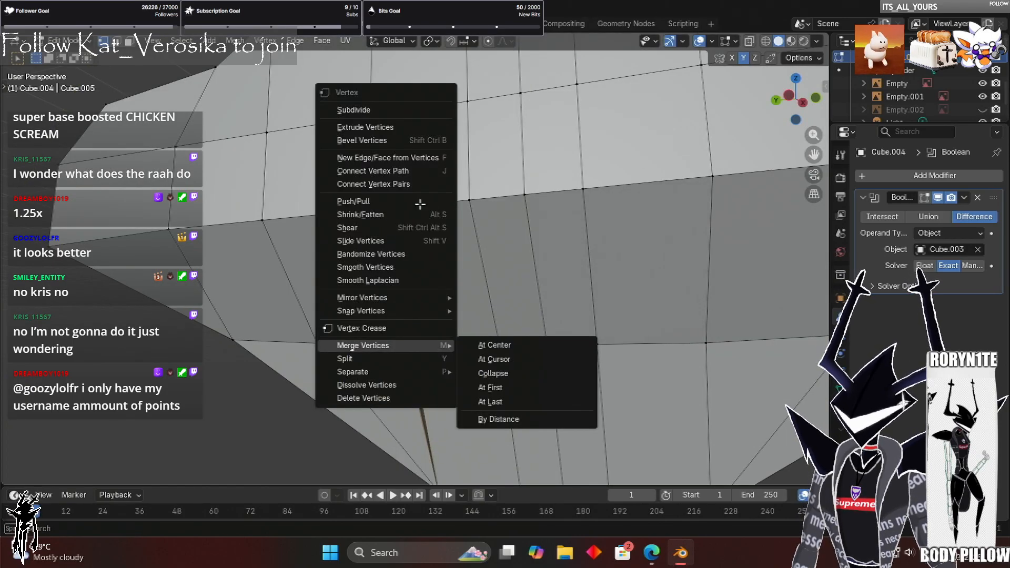
scroll(474, 208, "down", 4)
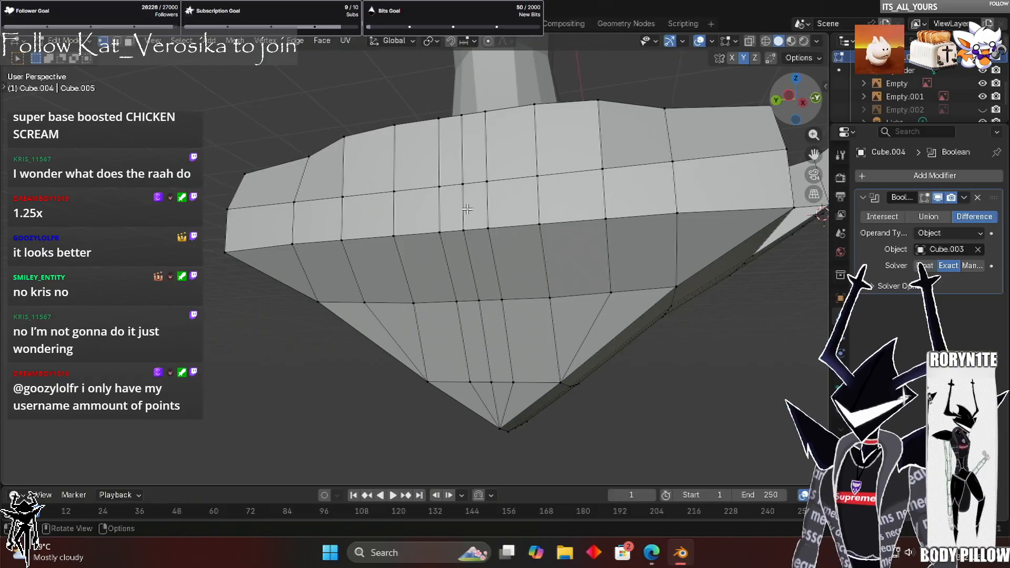
Examine the pelvis silhouette against the side-profile reference drawing in the front orthographic view
middle_click_drag(382, 215, 347, 244)
scroll(348, 243, "down", 3)
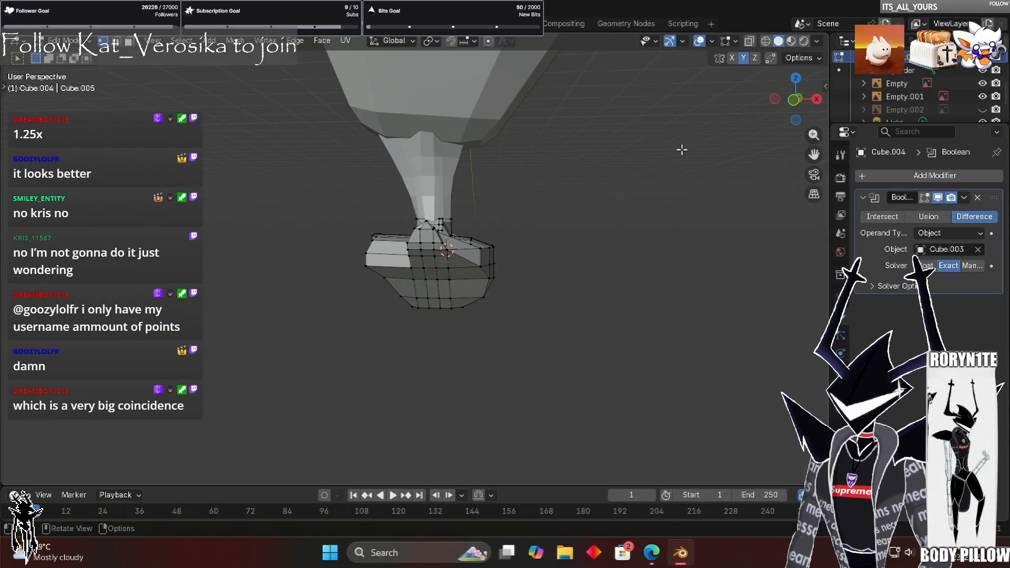
scroll(683, 148, "down", 1)
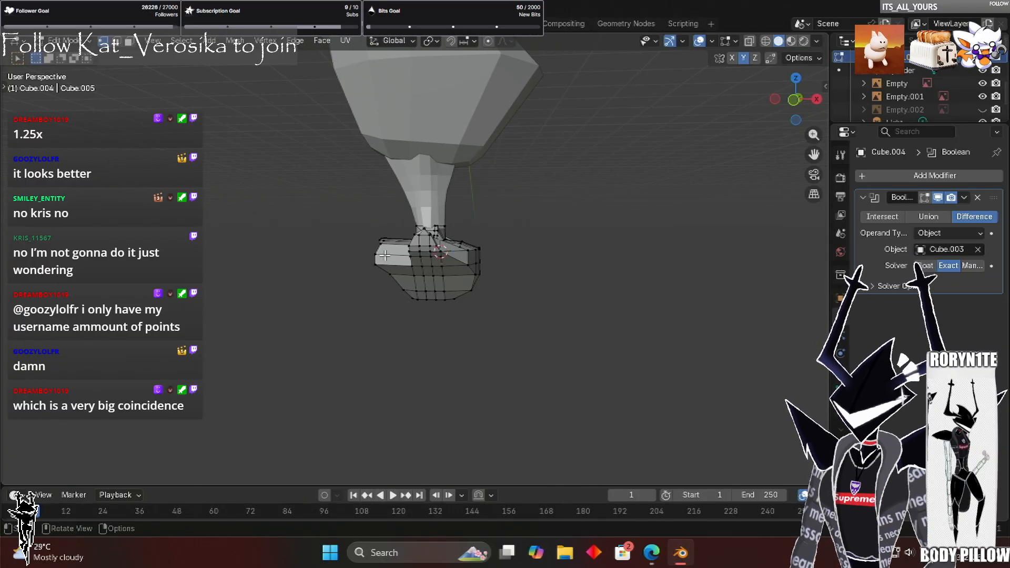
left_click(794, 99)
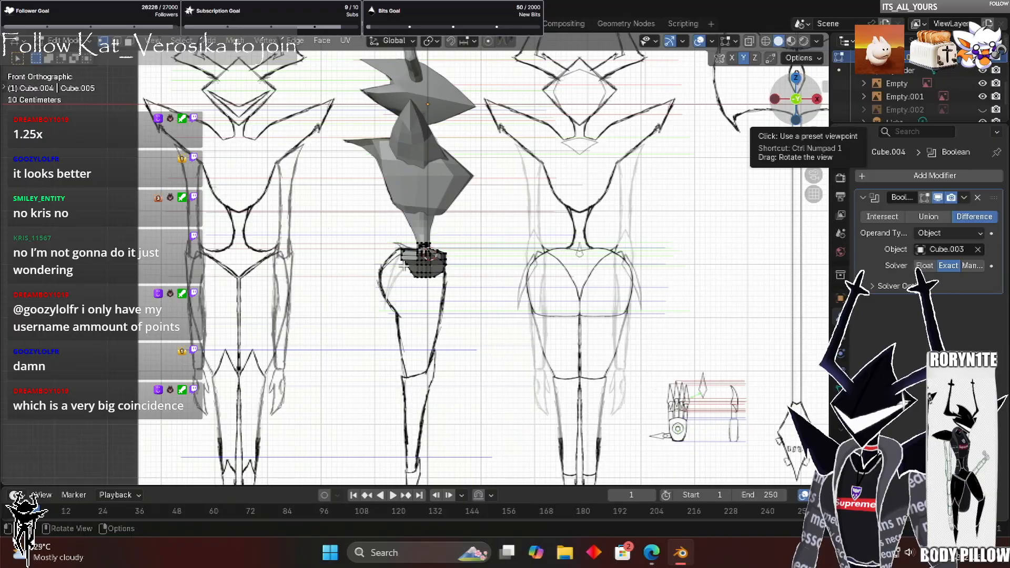
scroll(699, 285, "up", 4)
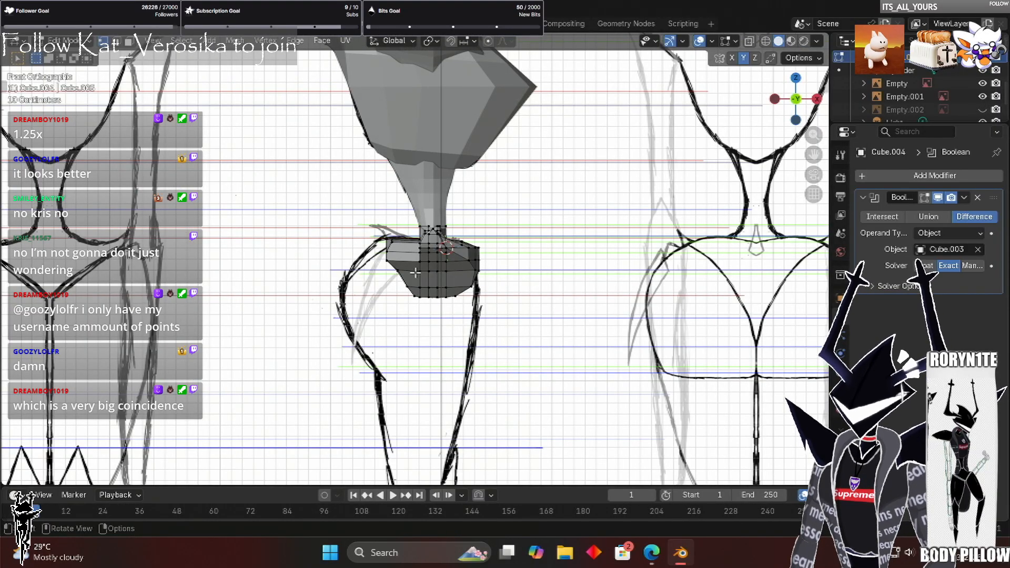
scroll(414, 179, "up", 1)
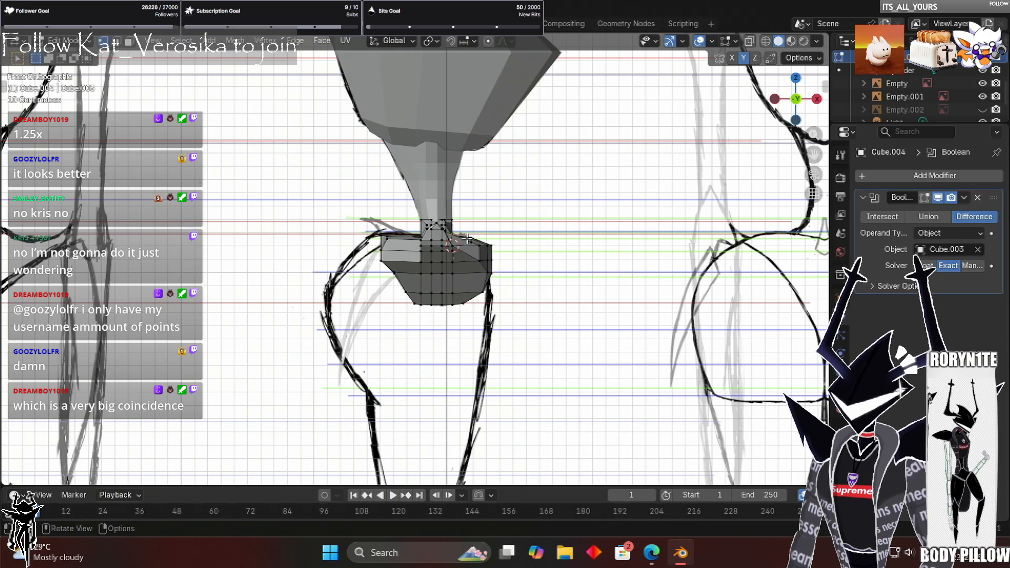
scroll(467, 237, "up", 2)
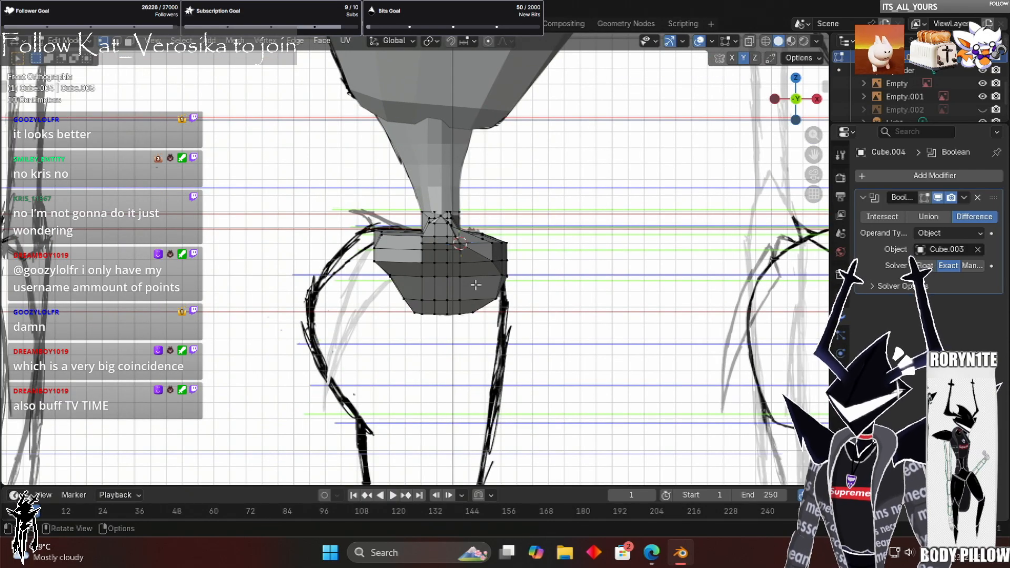
scroll(394, 267, "up", 2)
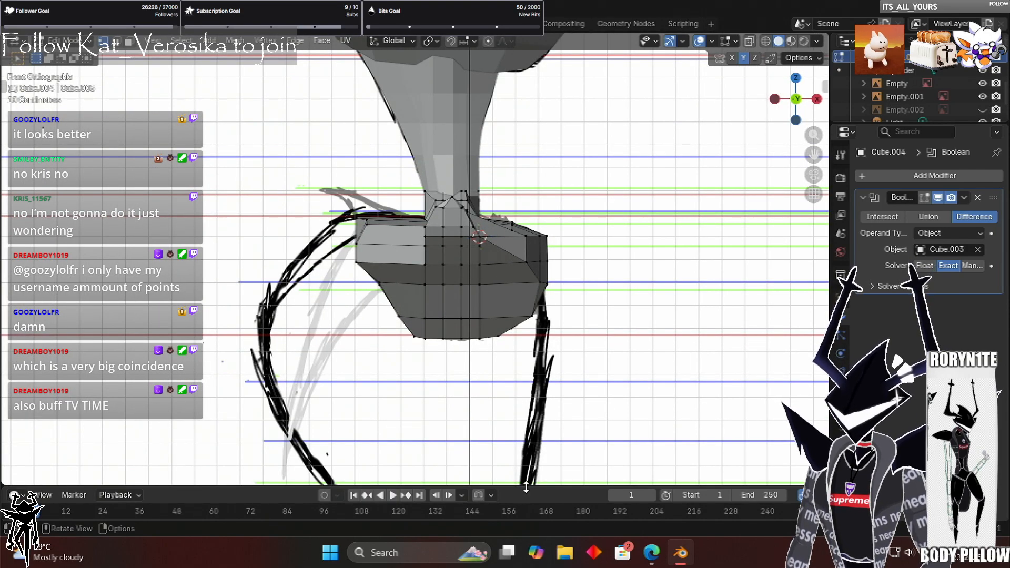
scroll(527, 484, "down", 1)
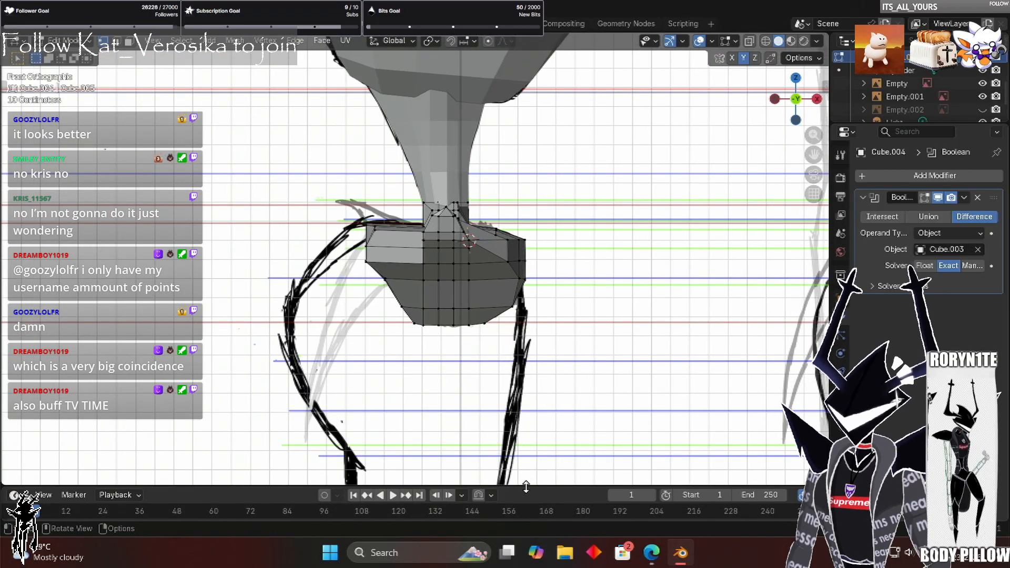
scroll(526, 487, "down", 1)
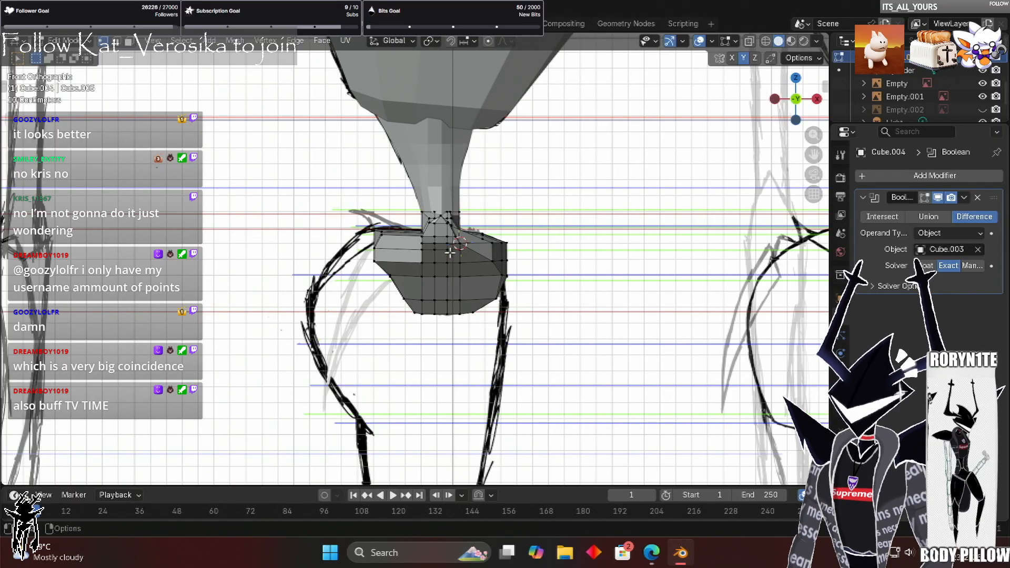
scroll(438, 253, "up", 1)
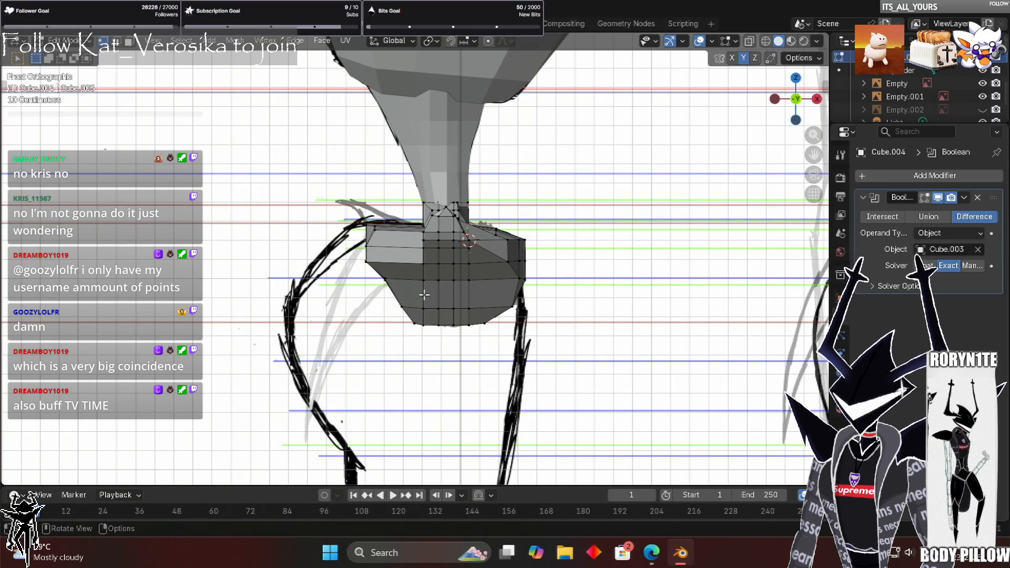
Select the rear vertex row along the lower edge of the upright band across the full width and move it about 0.09 m inward along X
middle_click_drag(424, 295, 428, 289)
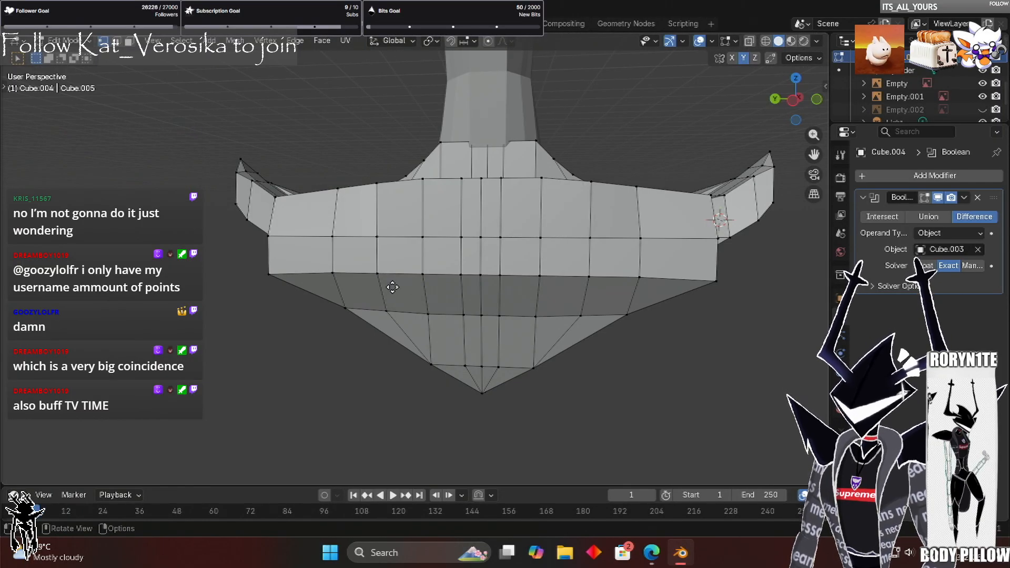
scroll(400, 283, "up", 4)
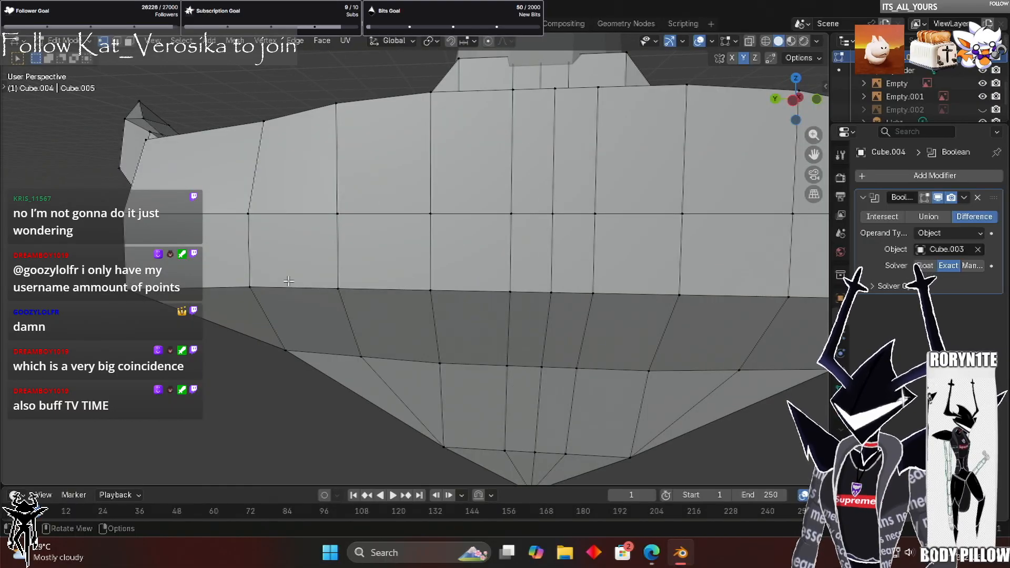
left_click(366, 277)
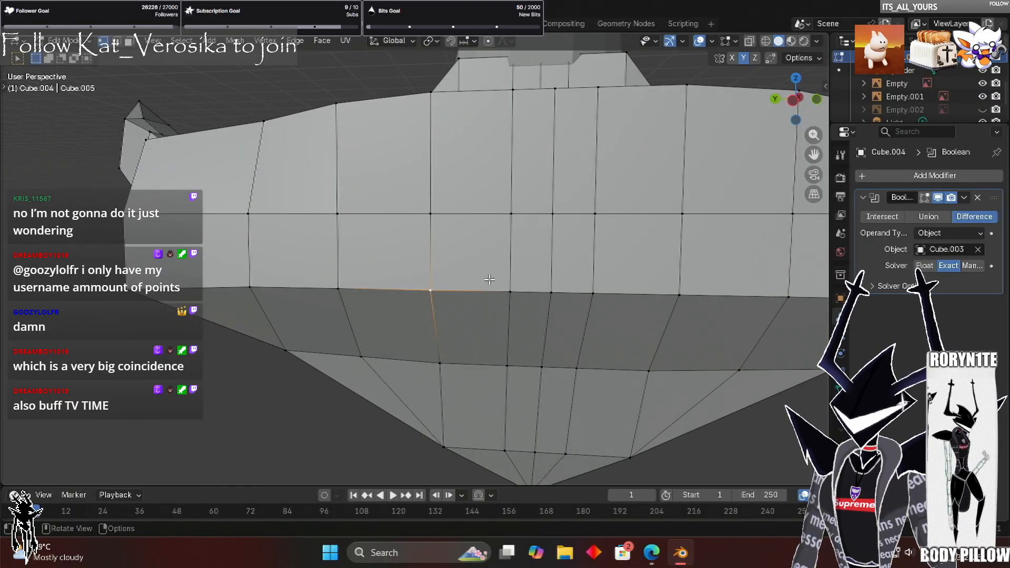
scroll(517, 282, "down", 4)
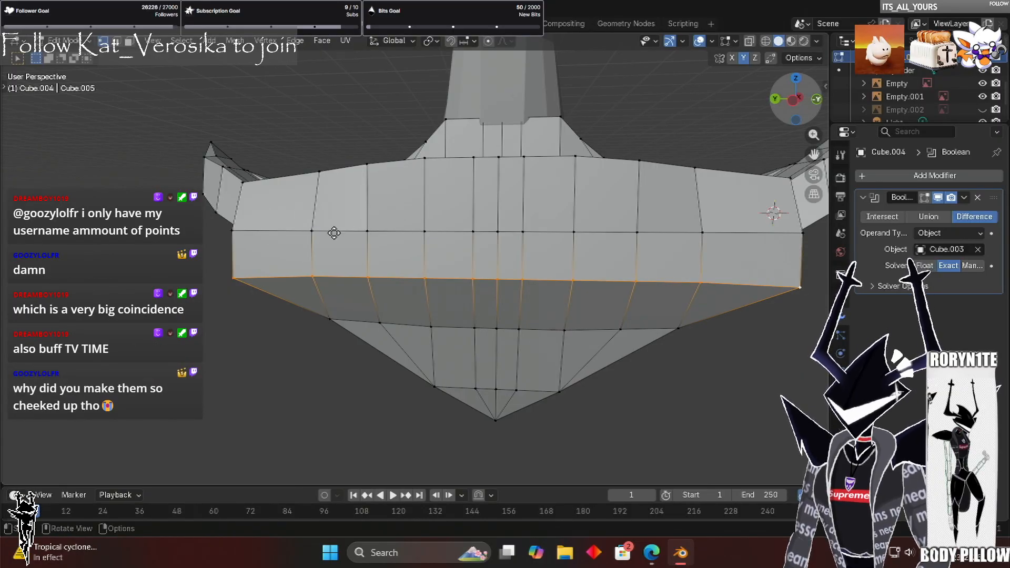
key("KP_1")
key("g")
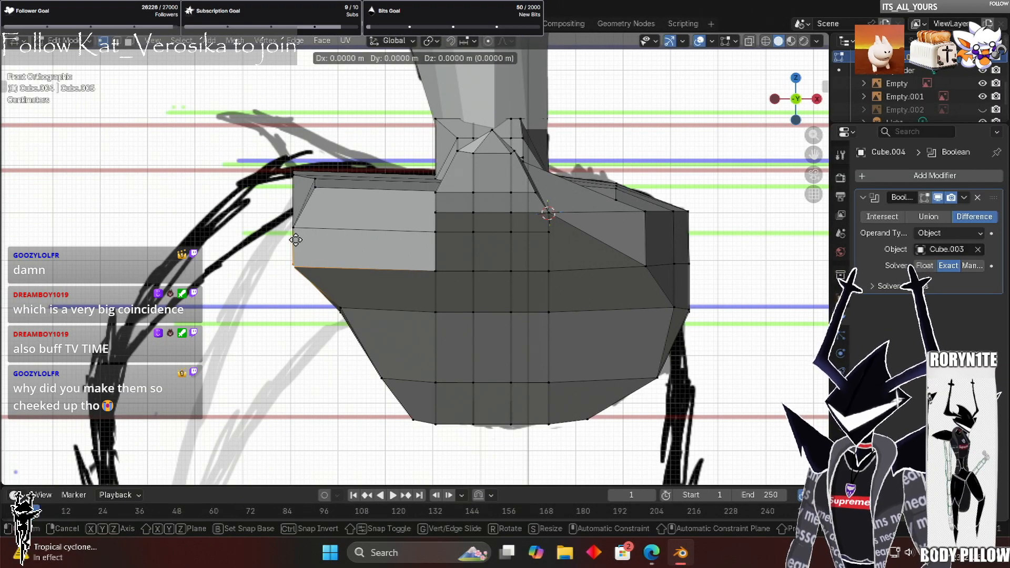
key("x")
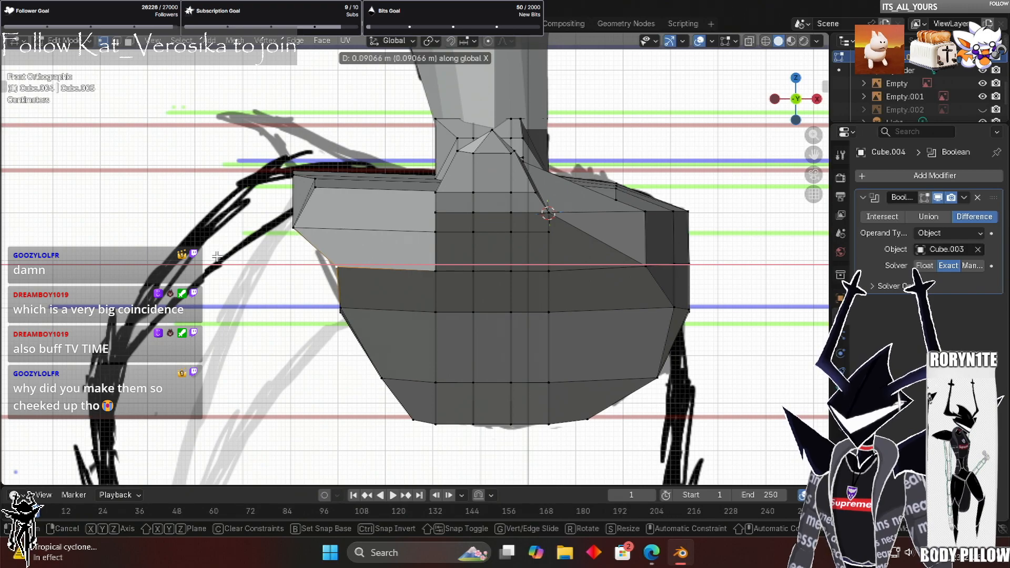
left_click(269, 273)
Select the vertices of the next rear row up, across the width of the pelvis
middle_click_drag(269, 272, 437, 297)
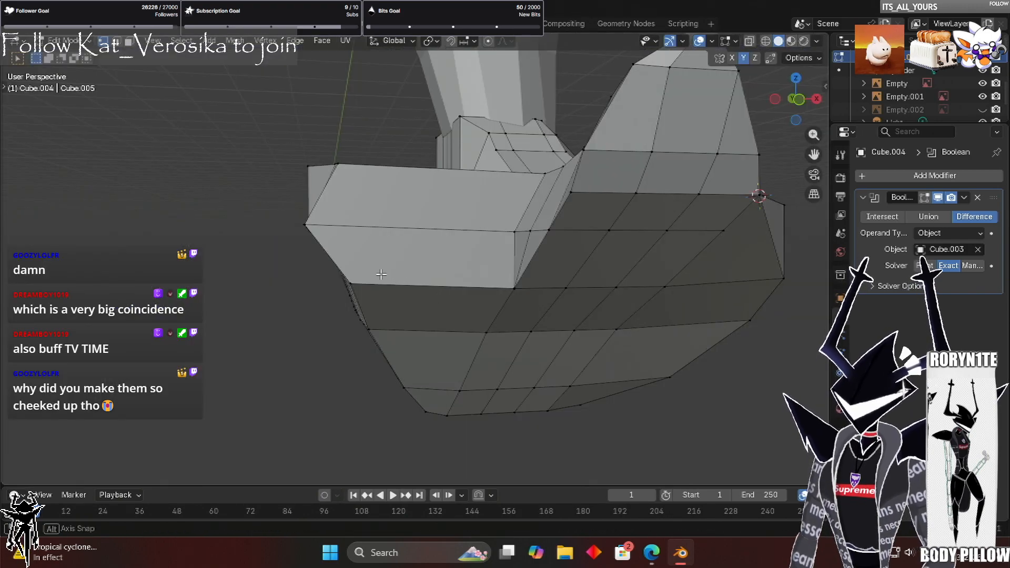
middle_click_drag(390, 255, 464, 245)
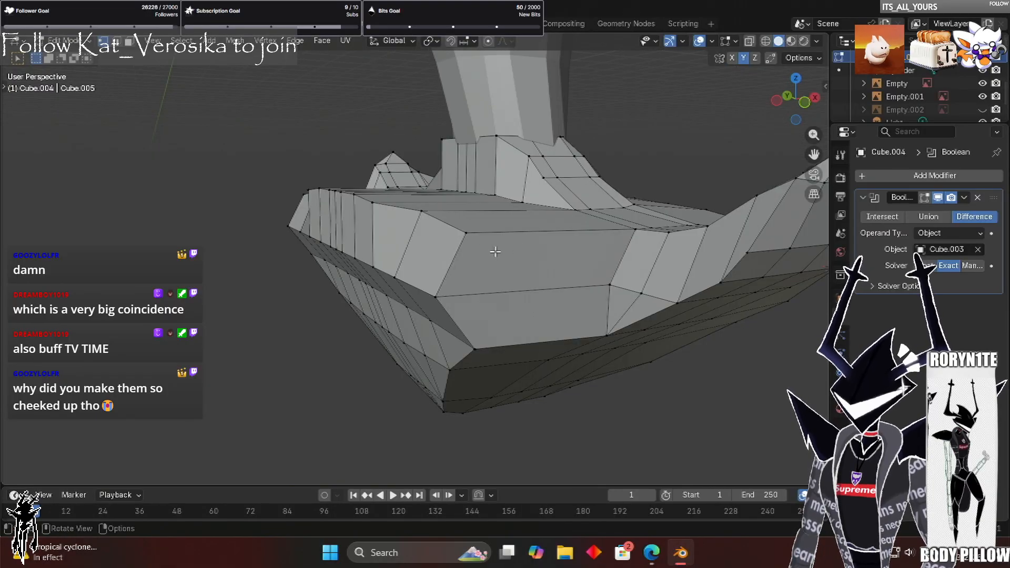
left_click(439, 252)
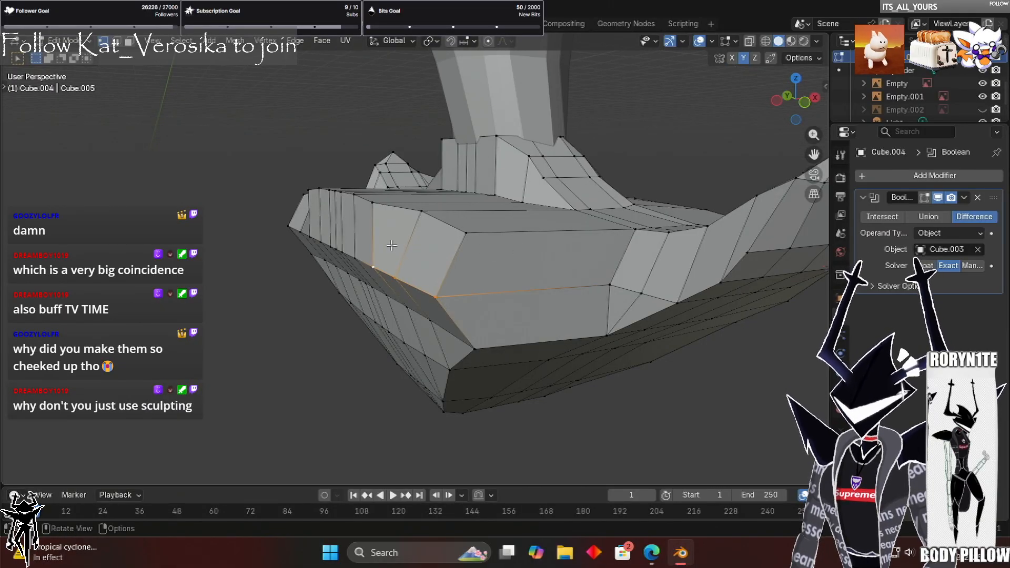
middle_click_drag(346, 245, 310, 242)
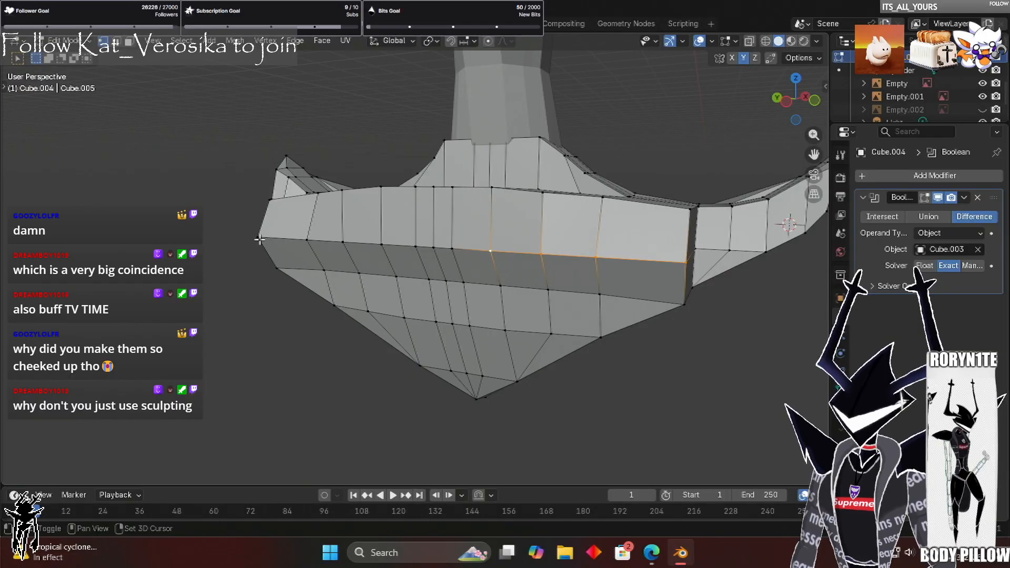
Select the full edge path along the hip block's outer side and move it about 0.036 m along X to match the reference
left_click(381, 245, "ctrl")
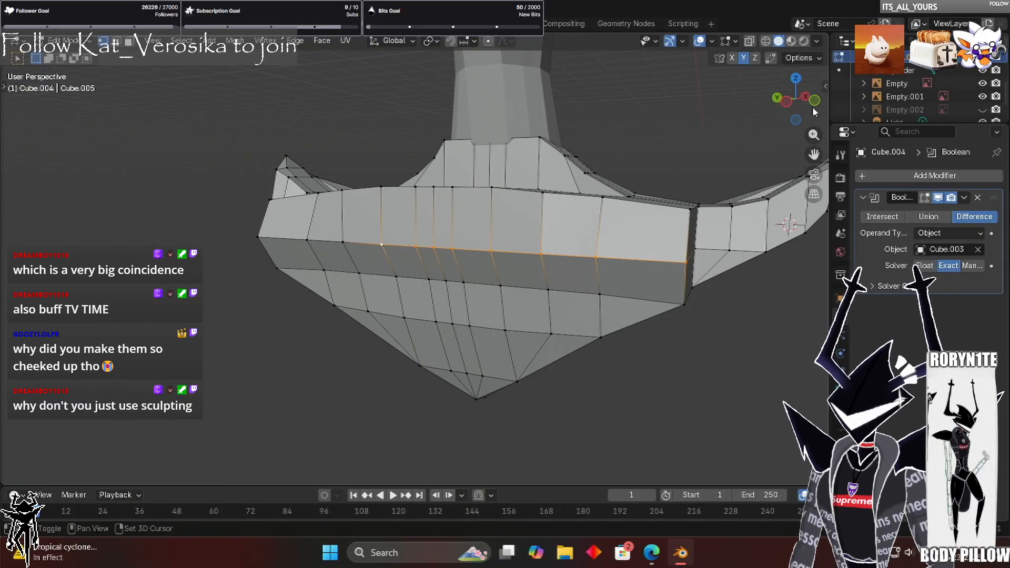
left_click(258, 237, "ctrl")
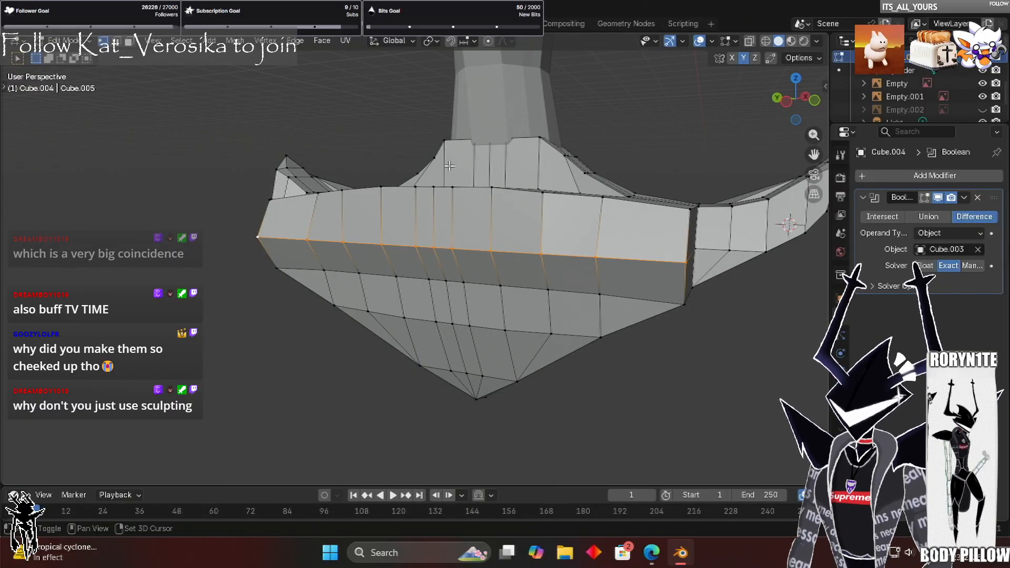
key("KP_5")
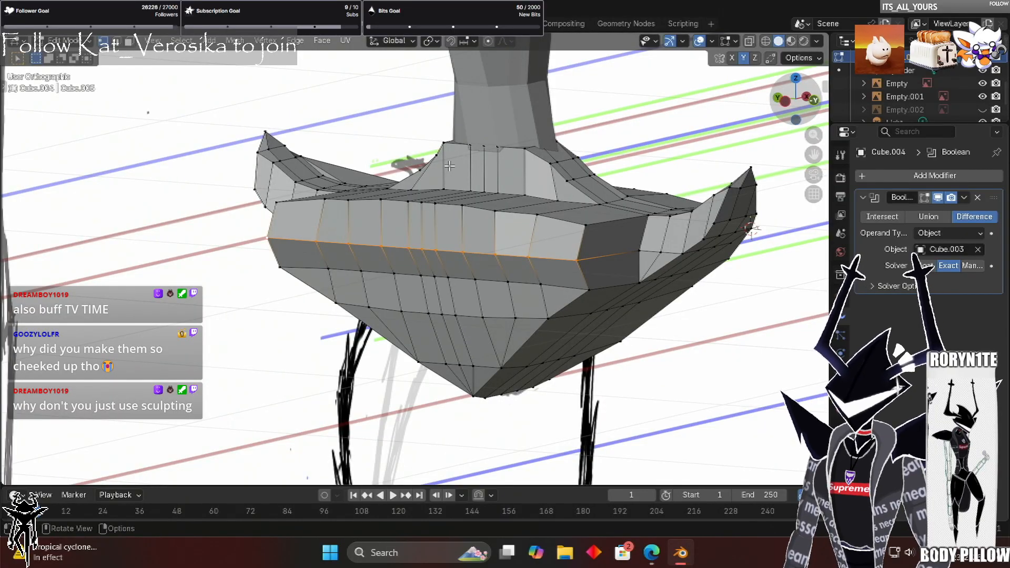
key("KP_1")
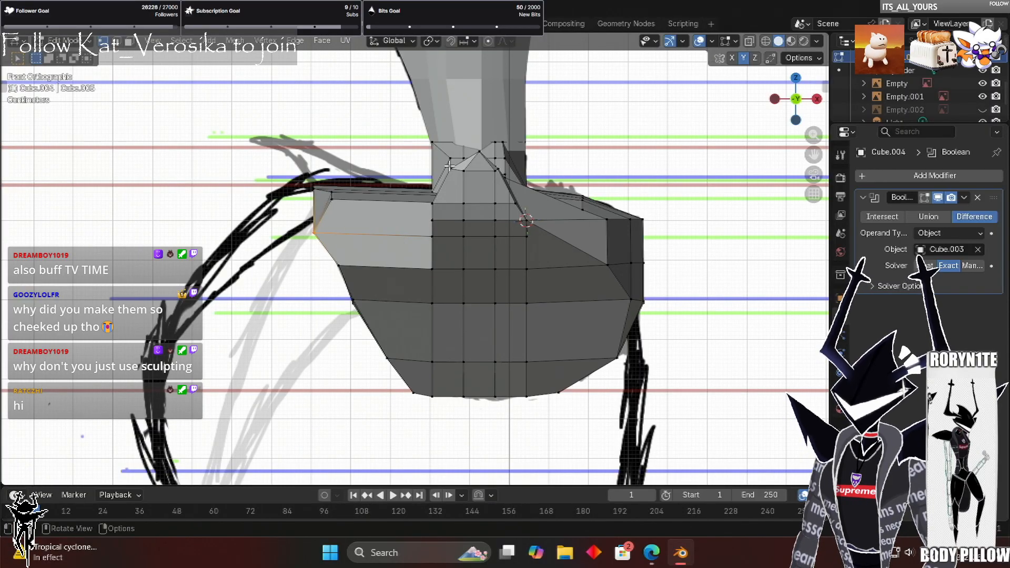
key("g")
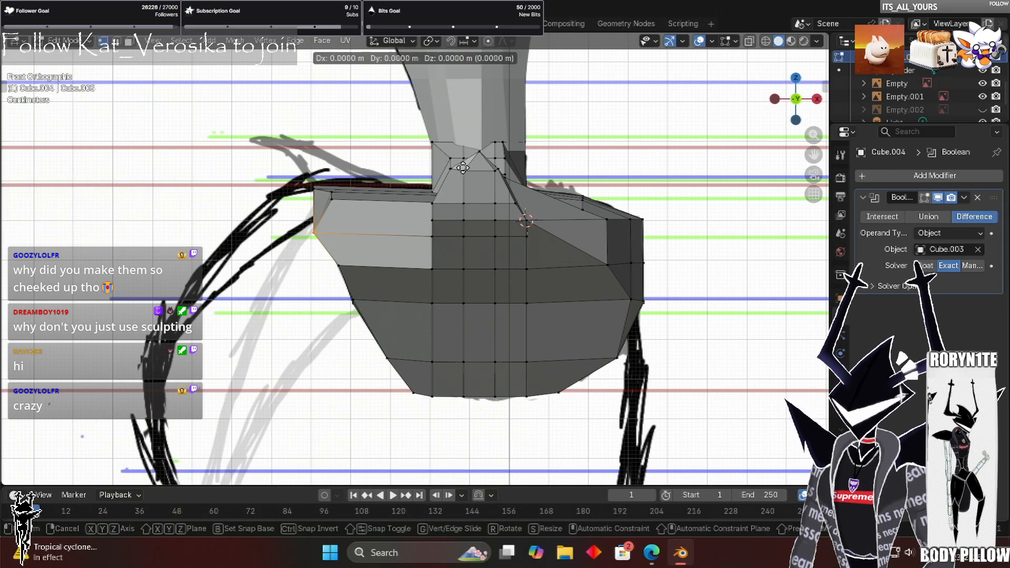
key("x")
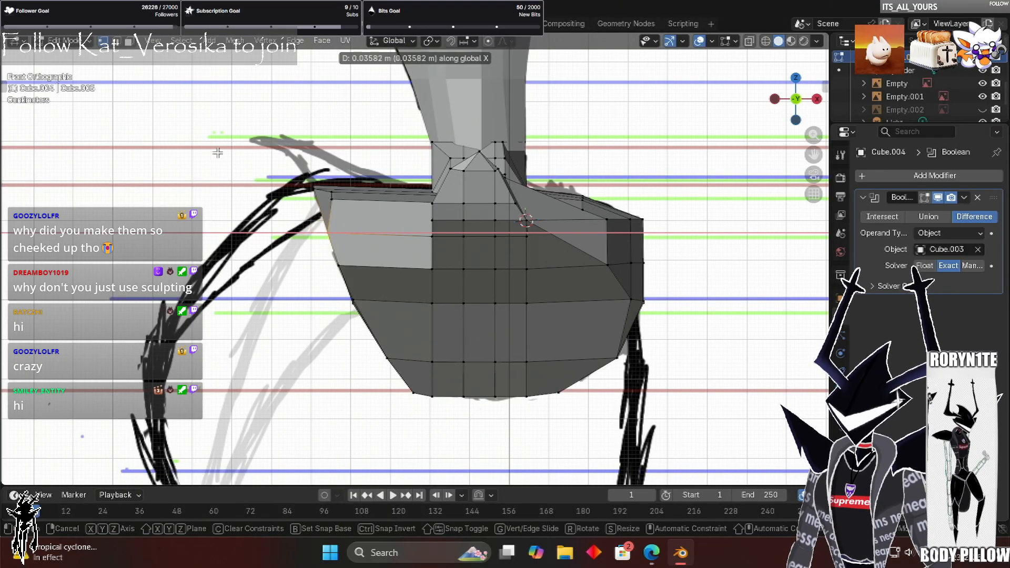
left_click(234, 169)
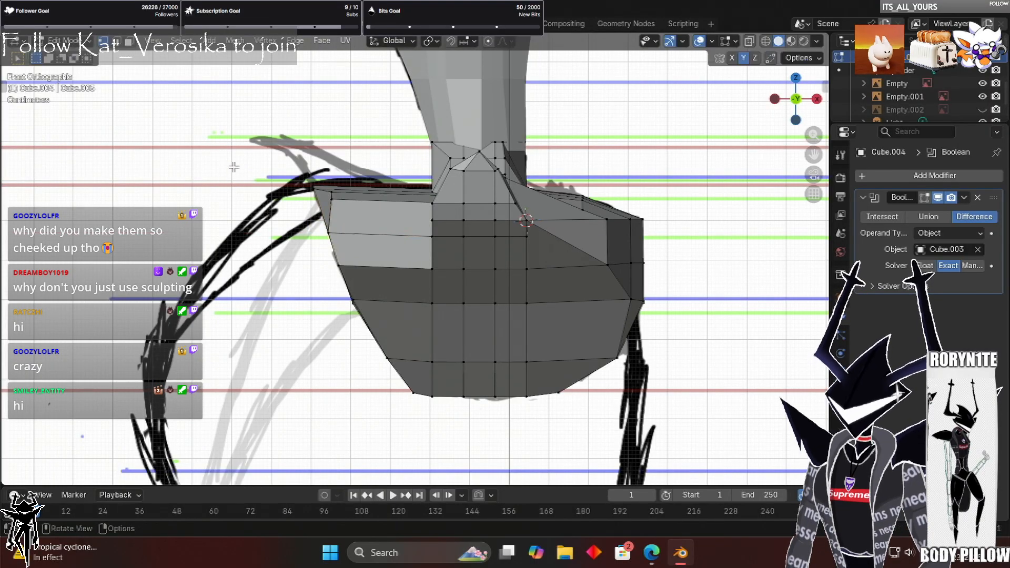
Try to select the middle vertices along the hip block's upper outer edge
scroll(342, 176, "down", 5)
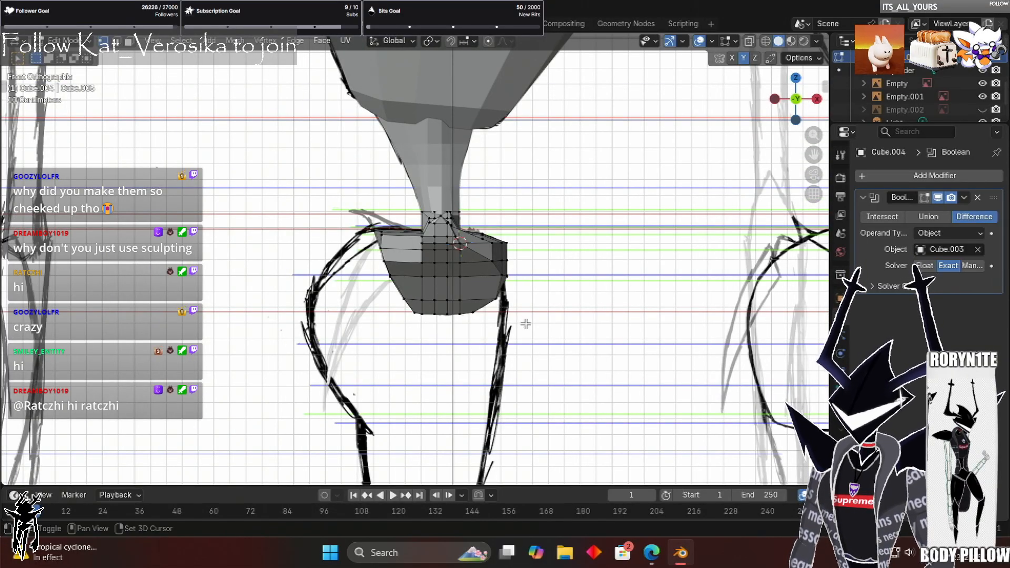
middle_click_drag(520, 268, 547, 330, "shift")
scroll(547, 330, "up", 5)
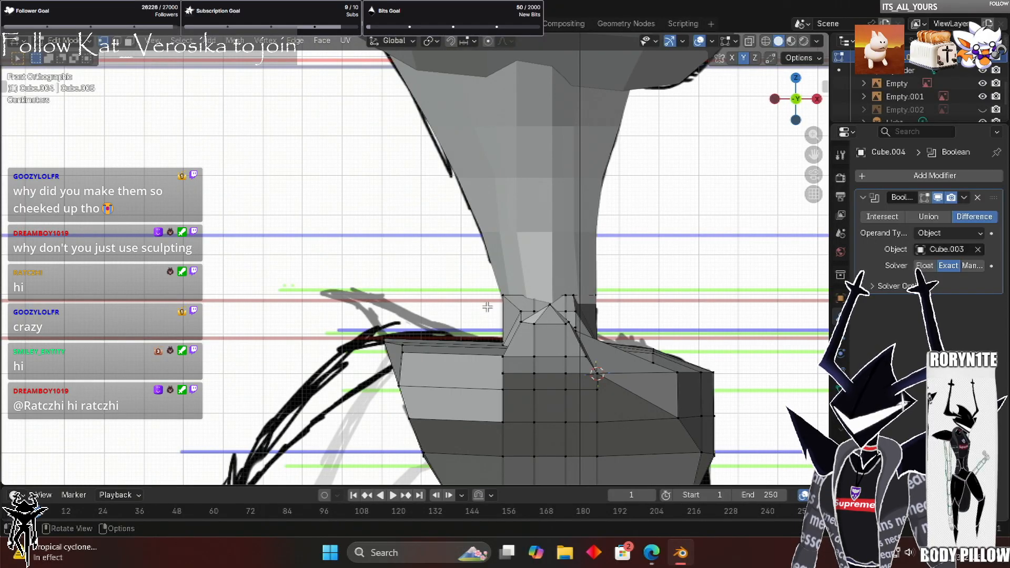
middle_click_drag(496, 304, 390, 345)
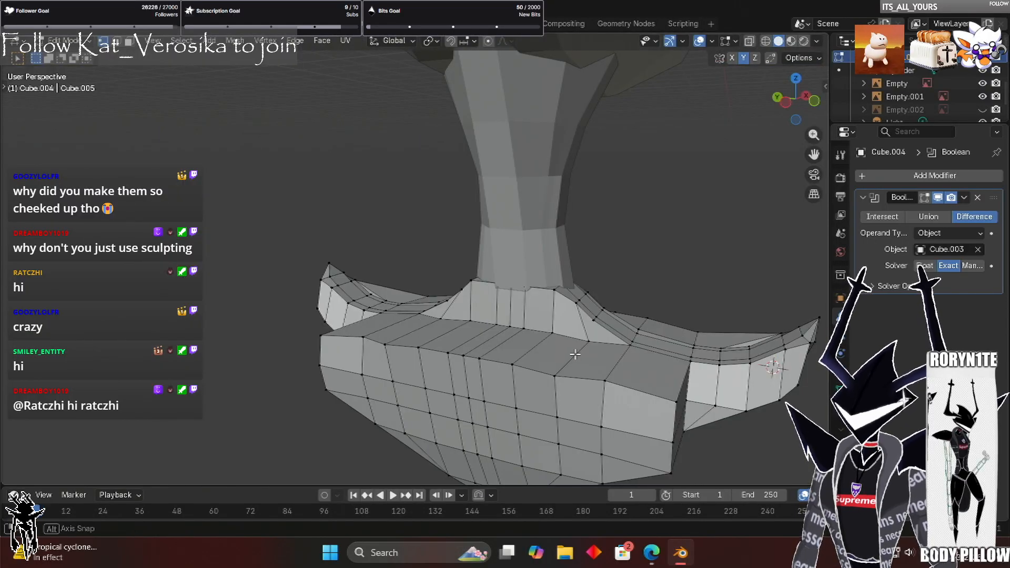
middle_click_drag(575, 355, 485, 350)
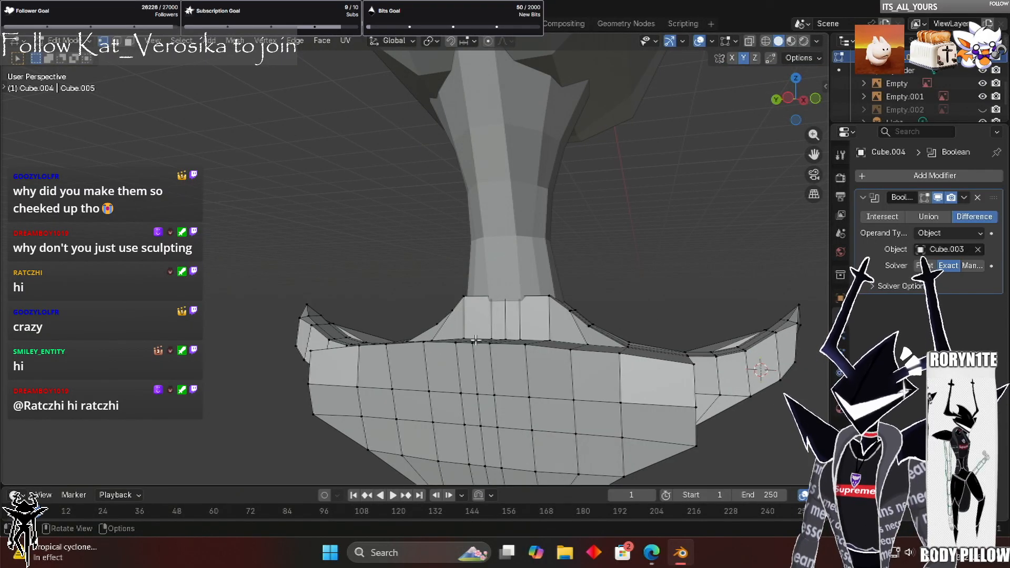
left_click(387, 345)
left_click(456, 342, "shift")
middle_click_drag(454, 346, 602, 221)
left_click(472, 345, "shift")
left_click(486, 344, "shift")
left_click(506, 347, "shift")
key("ctrl+shift+z")
key("ctrl+shift+z")
key("ctrl+shift+z")
Select the middle faces on top of the hip block and extrude them upward about 0.153 m
middle_click_drag(171, 162, 255, 185)
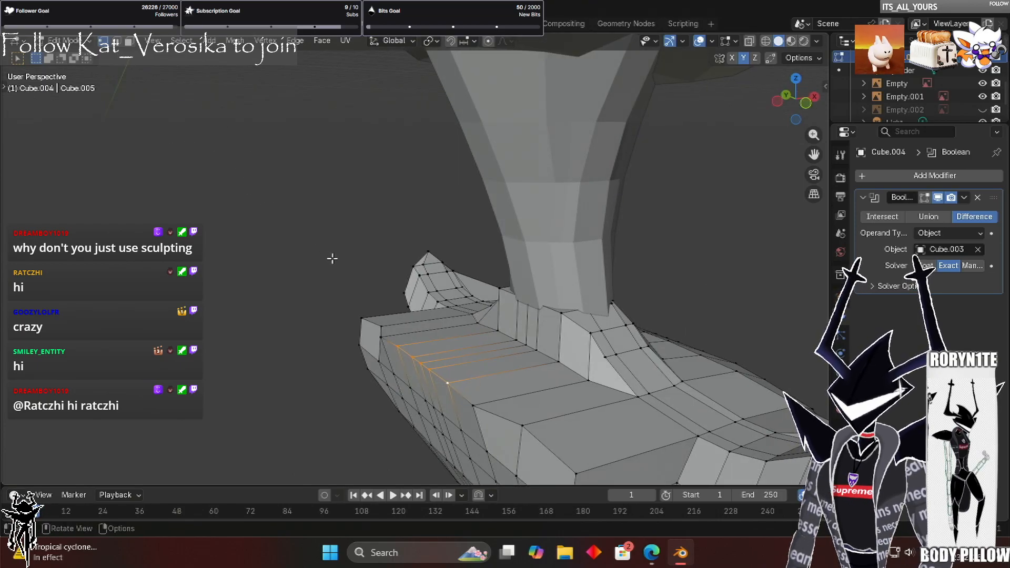
middle_click_drag(353, 269, 464, 330)
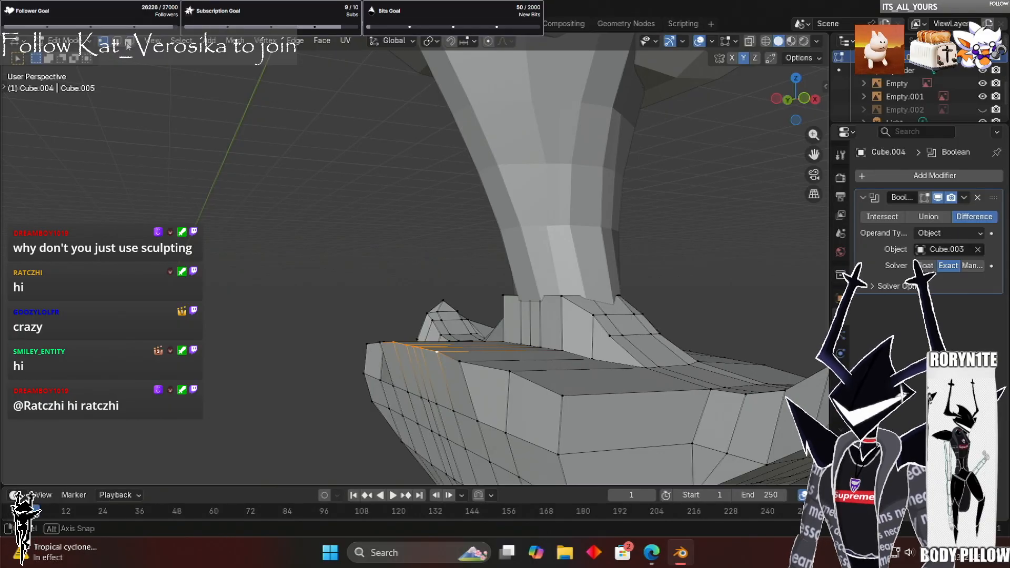
middle_click_drag(398, 283, 513, 386)
middle_click_drag(529, 346, 475, 340)
left_click(505, 352)
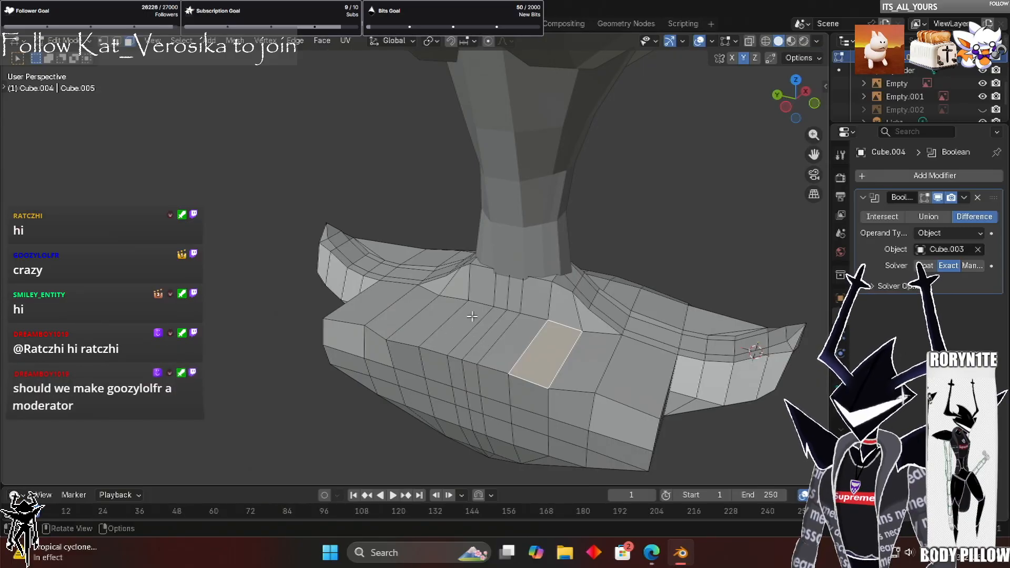
left_click(784, 110)
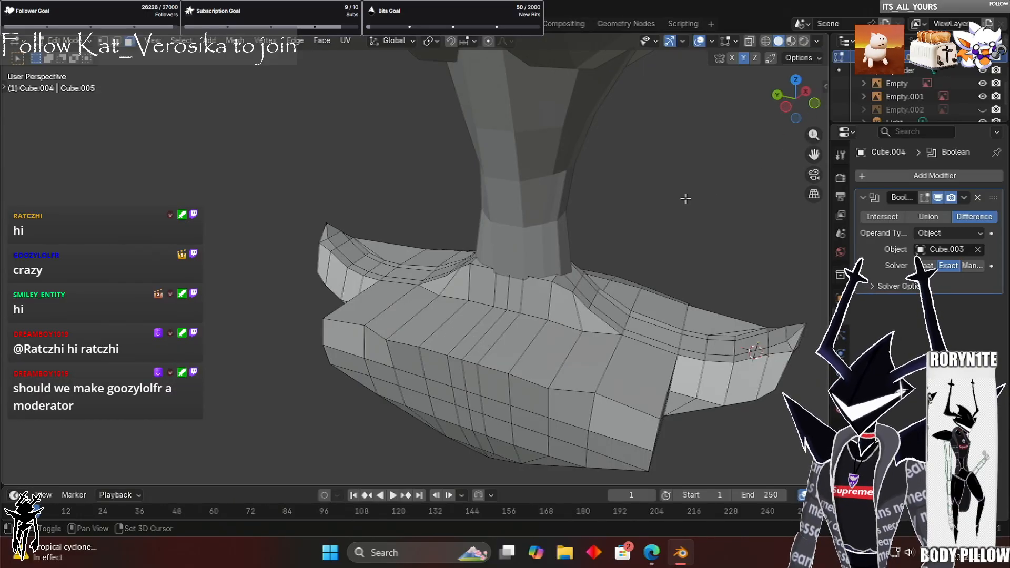
key("ctrl+z")
mouse_move(612, 240)
middle_mouse_down()
mouse_move(612, 290)
mouse_move(621, 221)
mouse_move(618, 230)
middle_mouse_up()
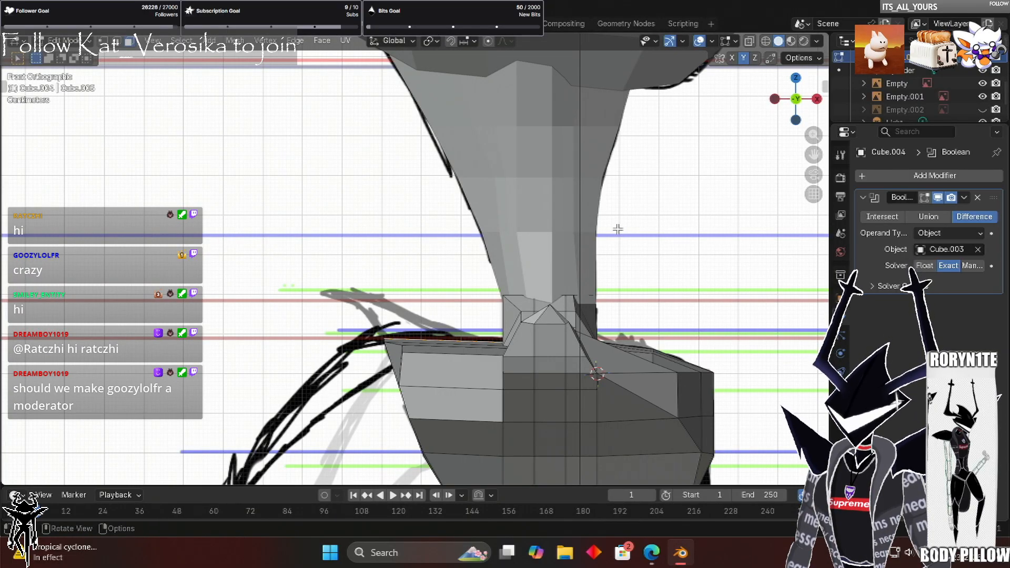
key("e")
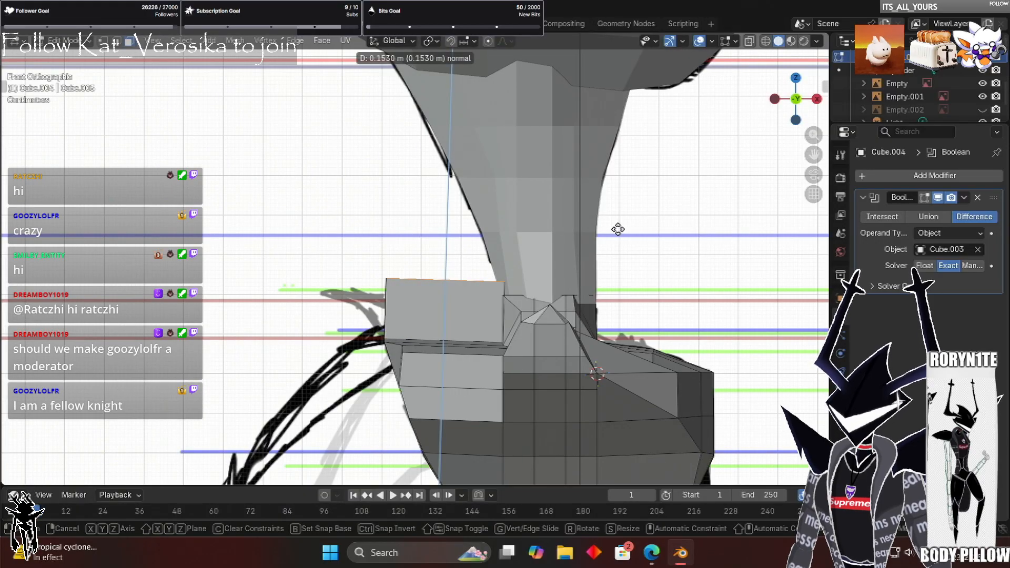
left_click(617, 230)
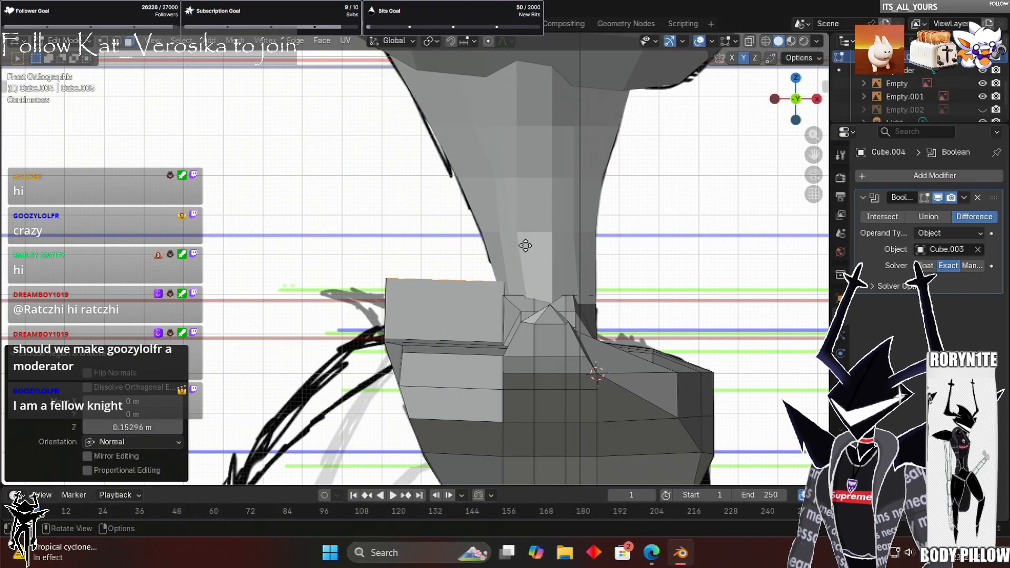
Move the extruded top faces outward about 0.234 m along negative X, then shift them about -0.015 m along Z
key("g")
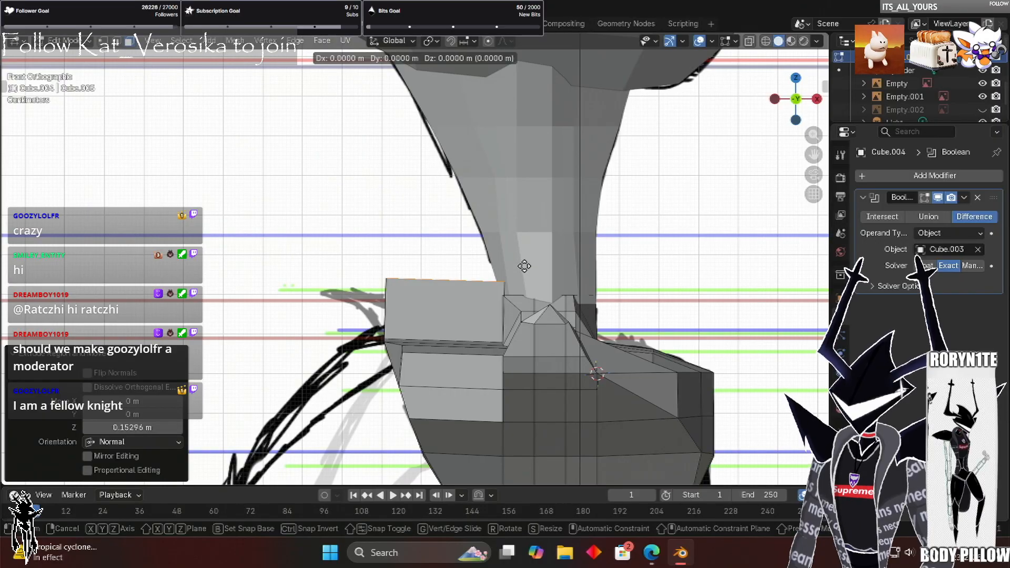
key("x")
left_click(548, 251)
key("g")
key("z")
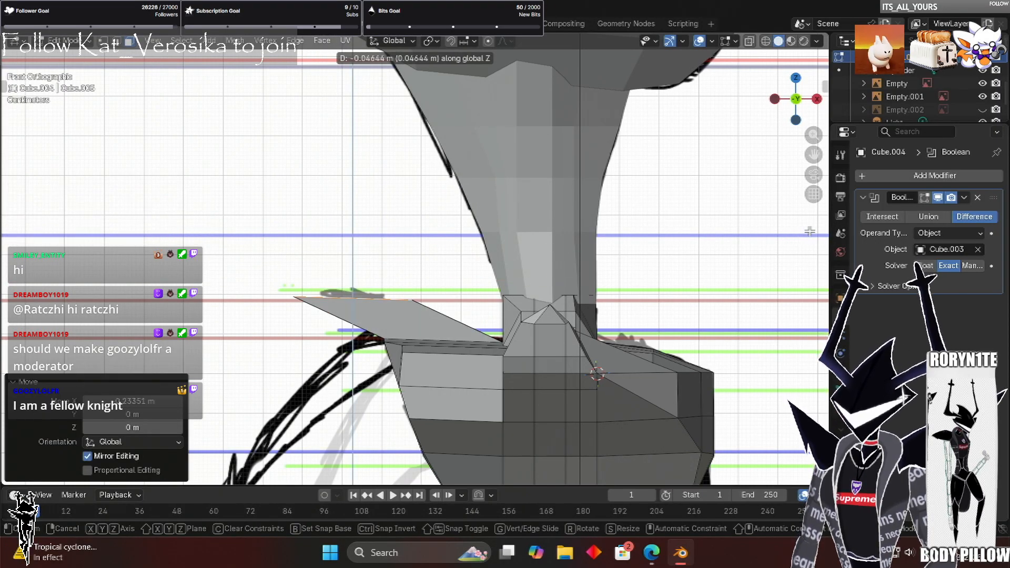
left_click(796, 247)
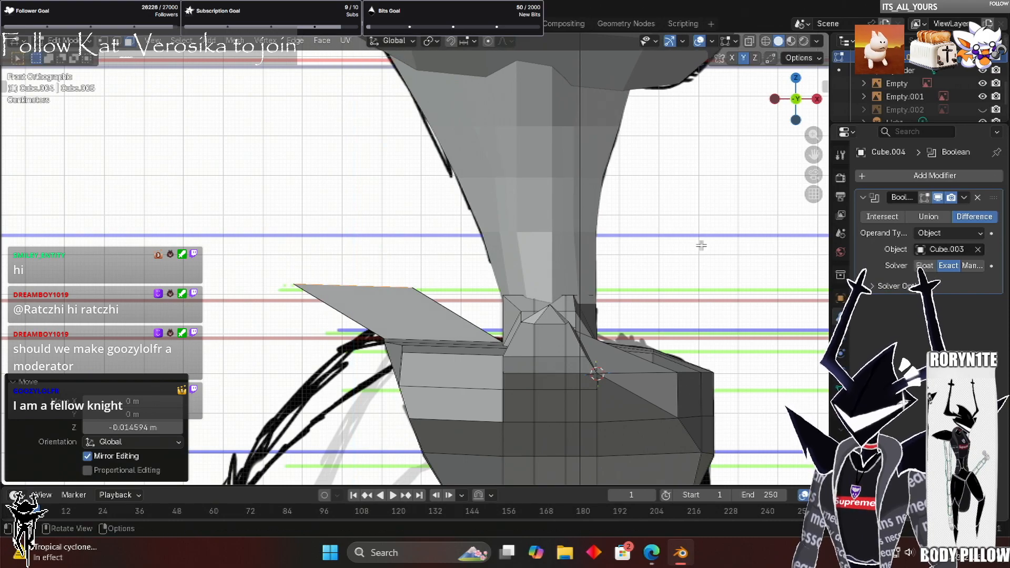
Add a single loop cut near the middle of the slanted flap, running across its top faces
middle_click_drag(703, 231, 367, 334)
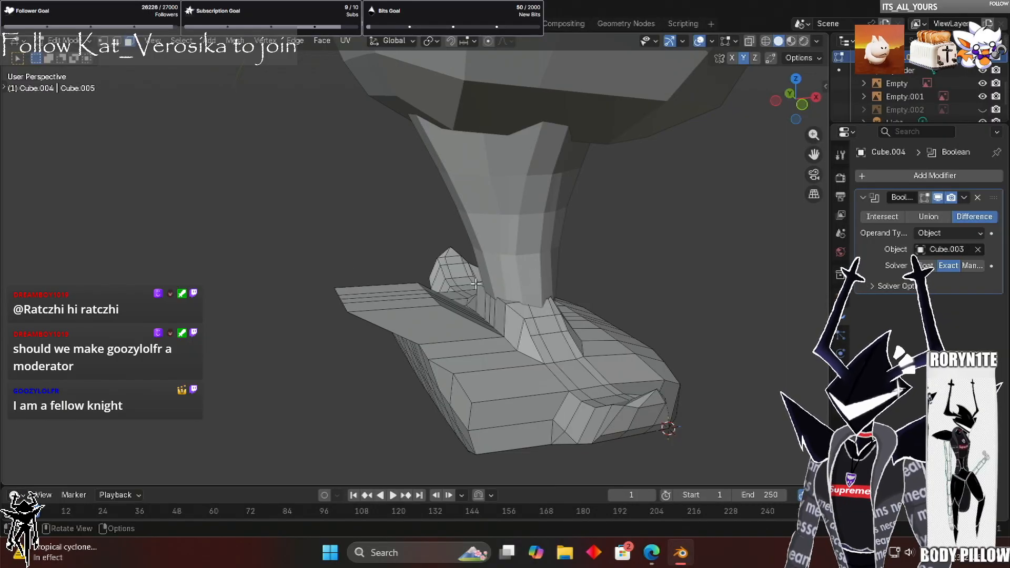
scroll(469, 279, "up", 3)
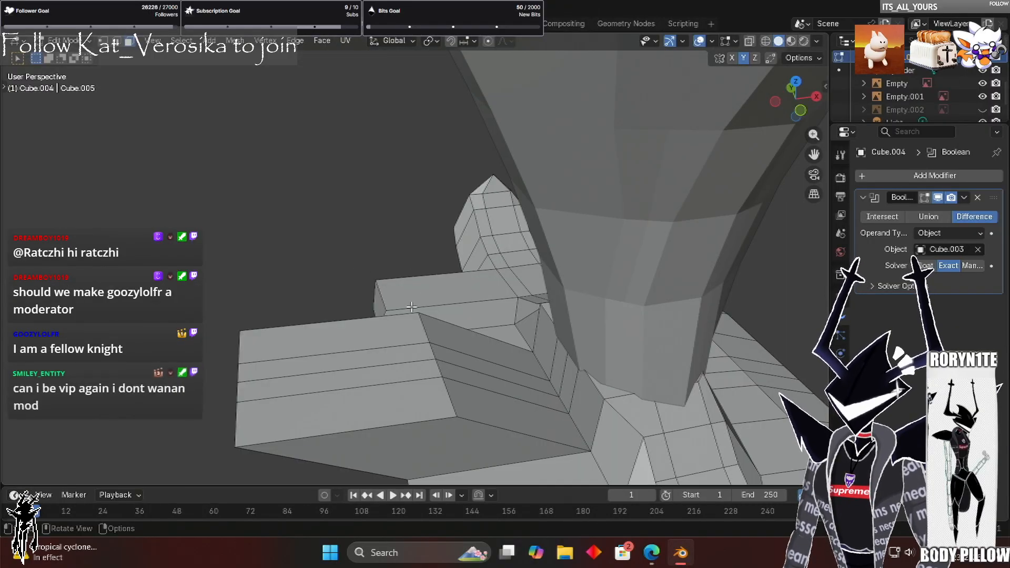
scroll(436, 312, "down", 8)
middle_click_drag(447, 383, 425, 348)
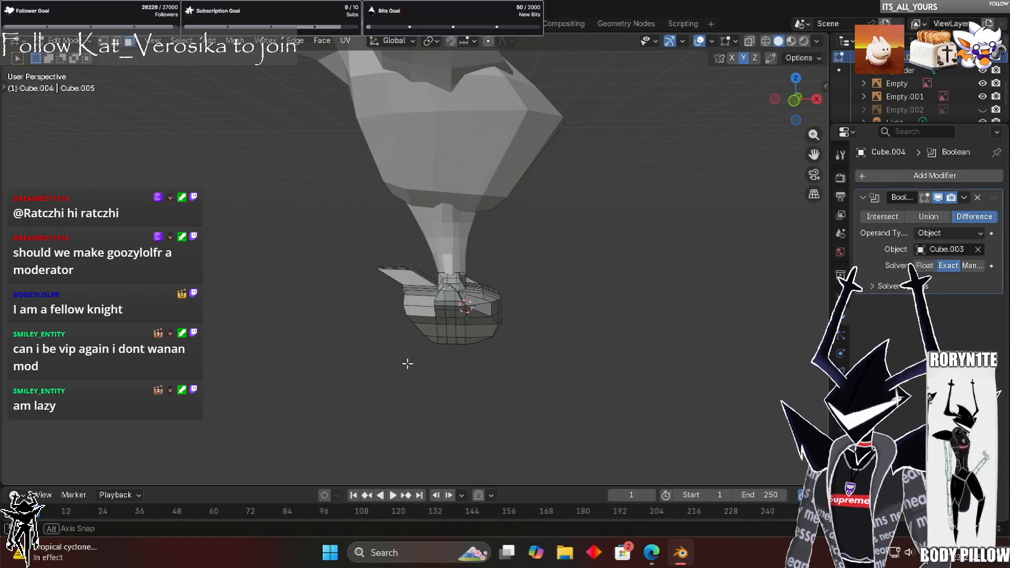
middle_click_drag(382, 423, 431, 447)
scroll(382, 423, "up", 4)
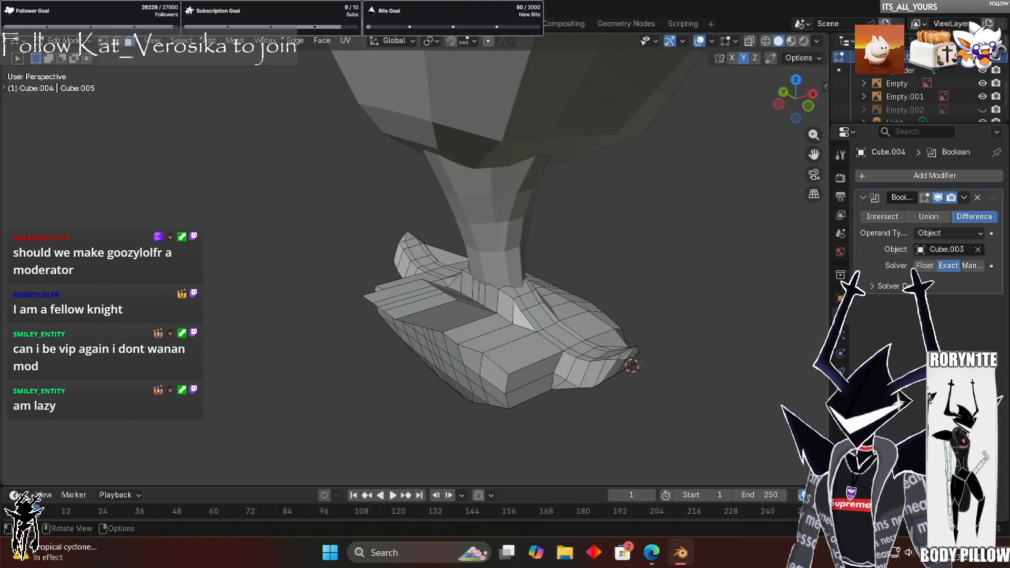
scroll(354, 215, "up", 5)
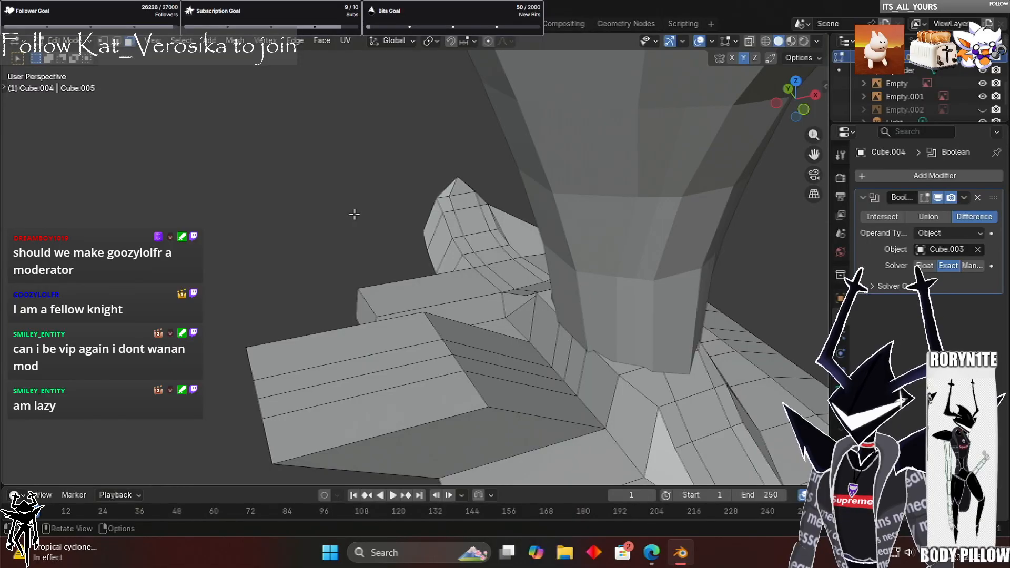
key("ctrl+r")
left_click(381, 423)
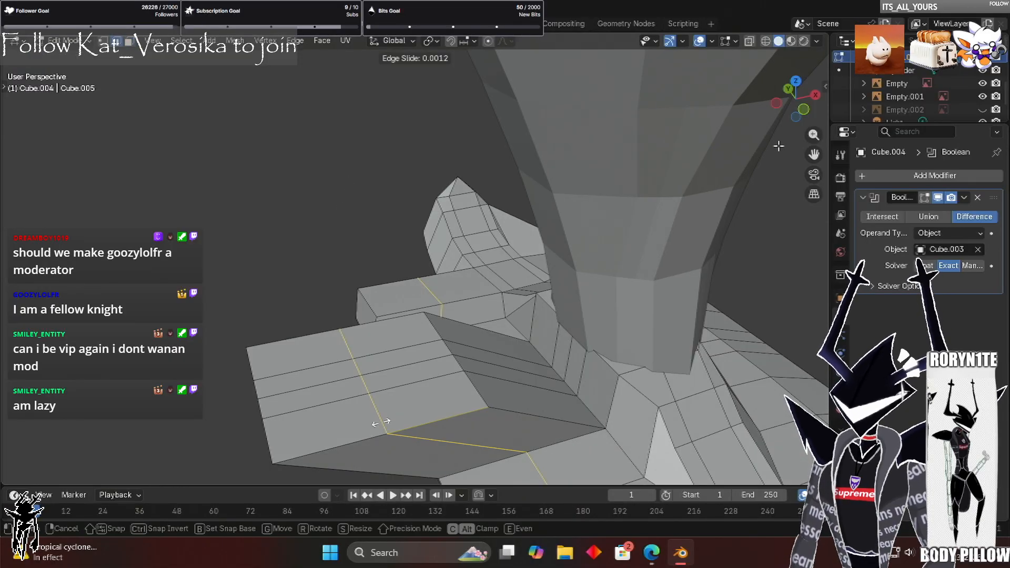
left_click(804, 109)
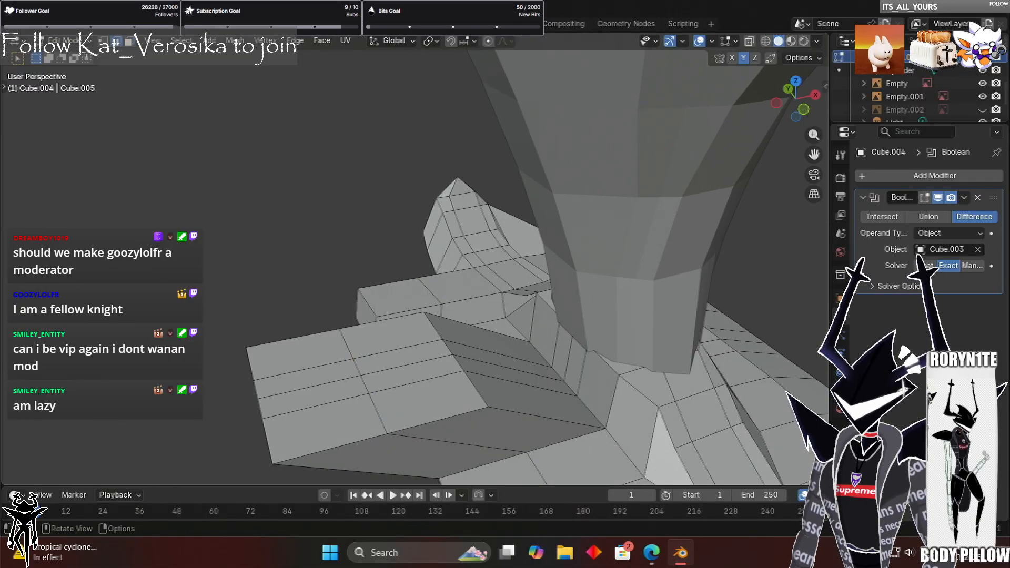
middle_click_drag(206, 250, 213, 206)
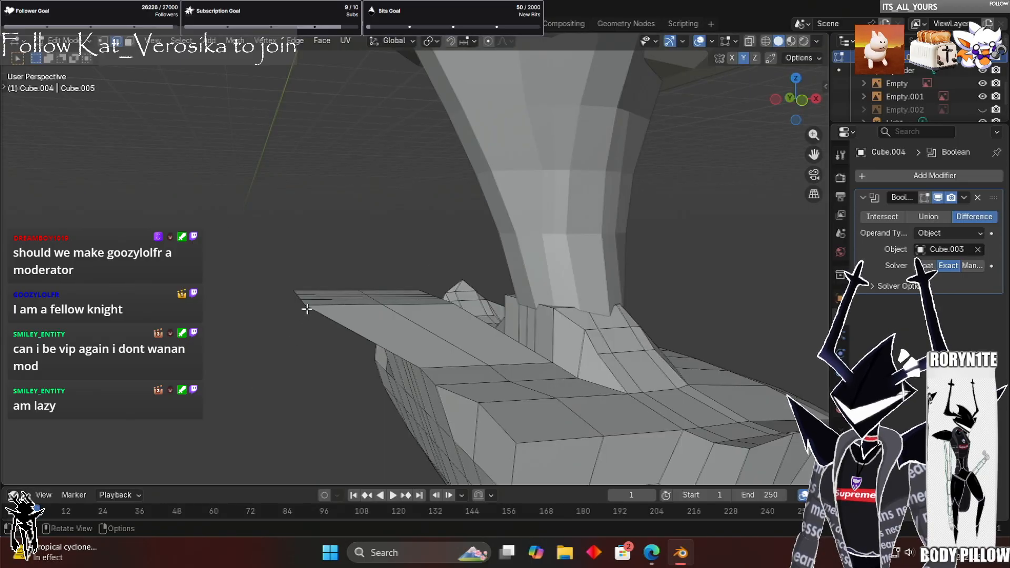
key("KP_1")
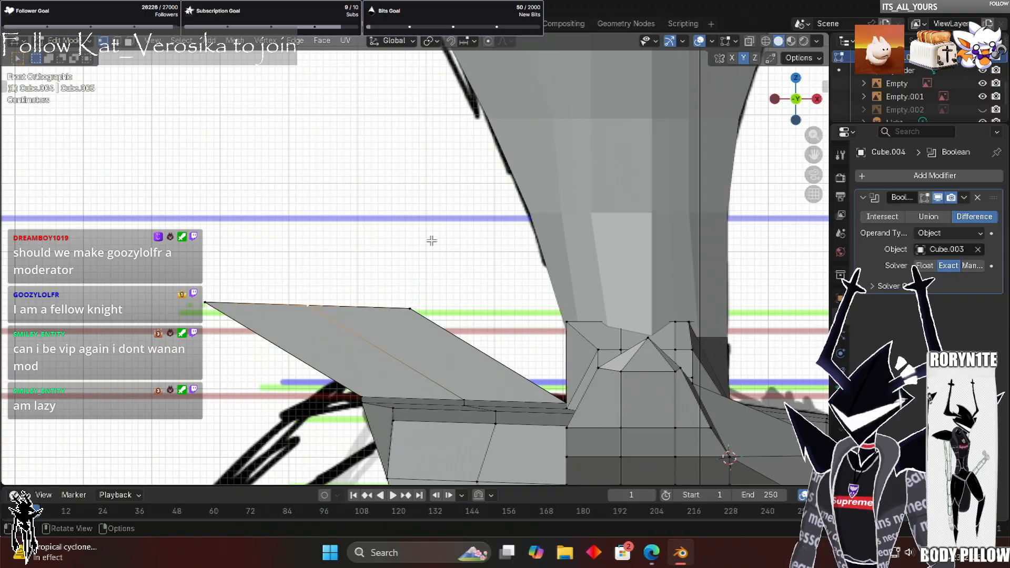
key("g")
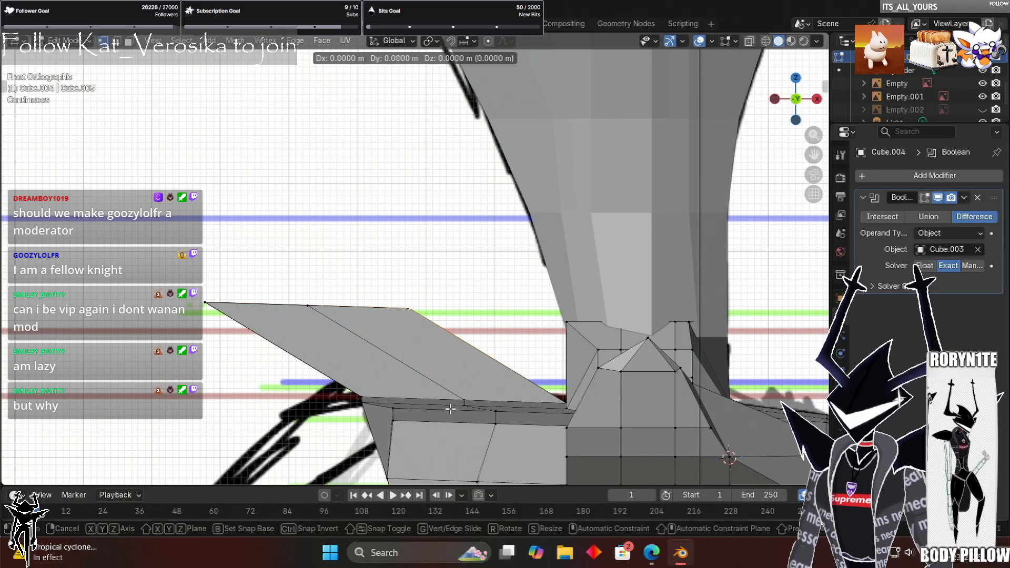
right_click(428, 331)
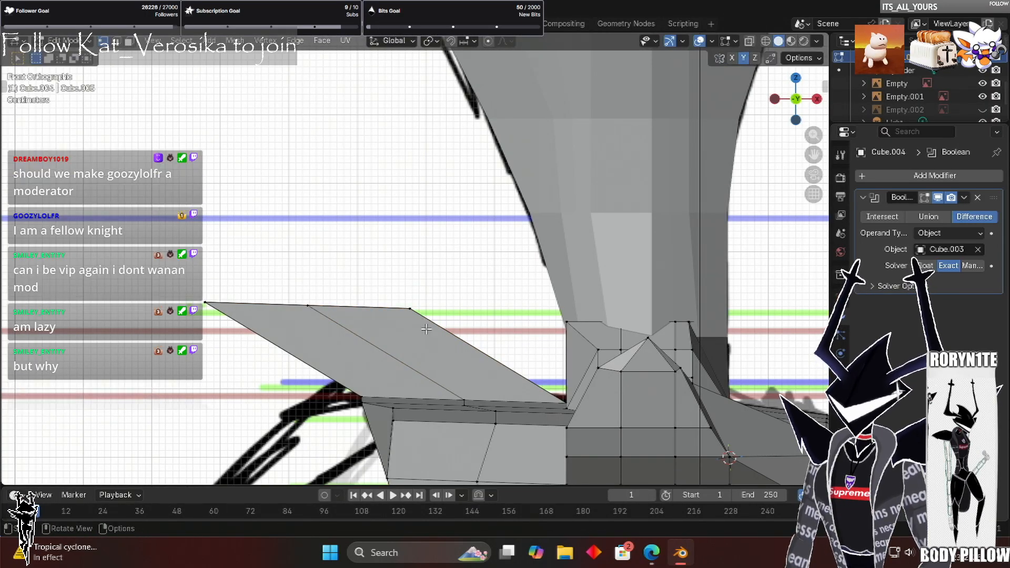
Select the row of vertices along the flap's upper inner edge and lower it about 0.06 m along Z
middle_click_drag(567, 328, 494, 397)
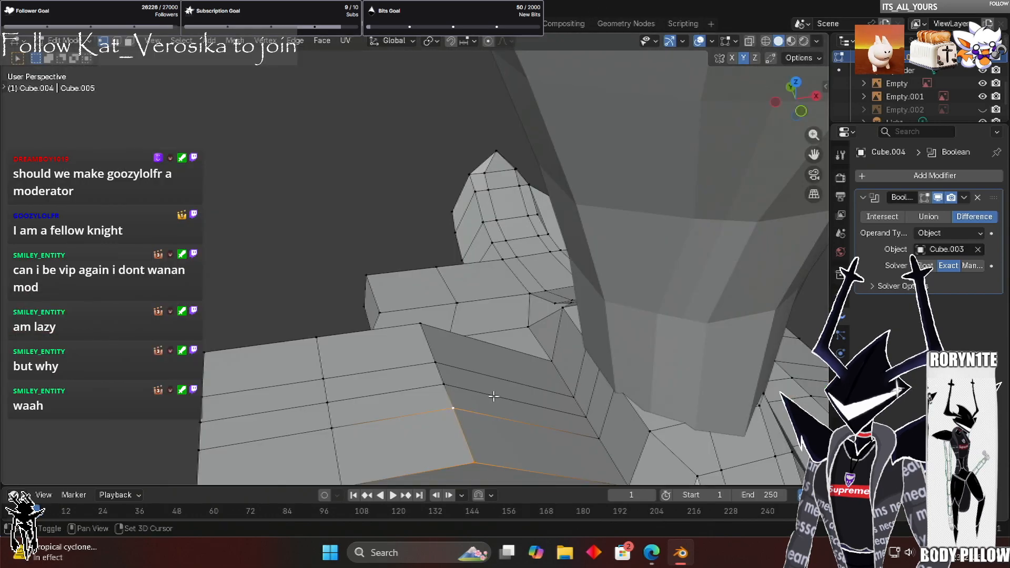
left_click(445, 386, "shift")
left_click(421, 324, "shift")
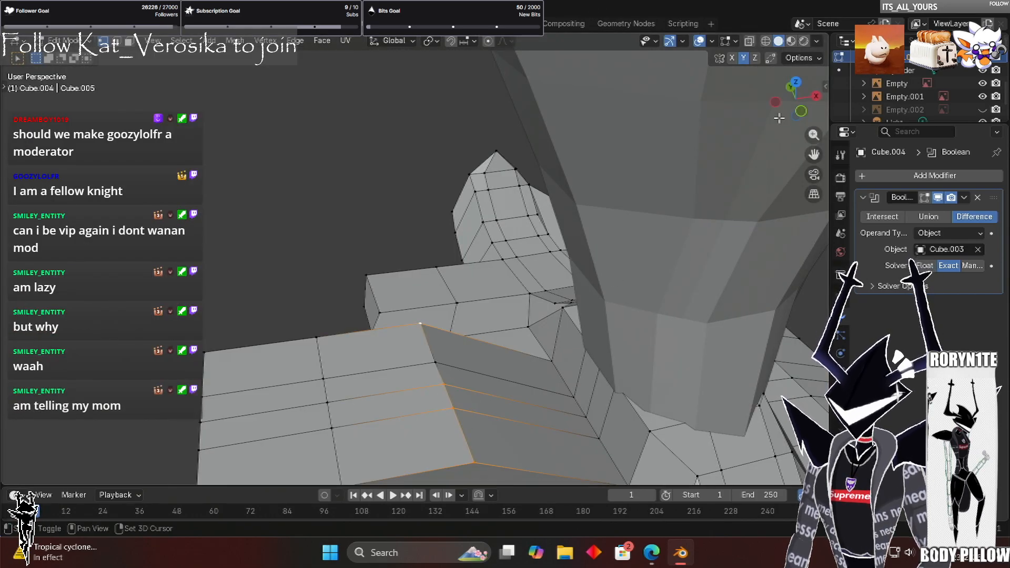
left_click(436, 363, "shift")
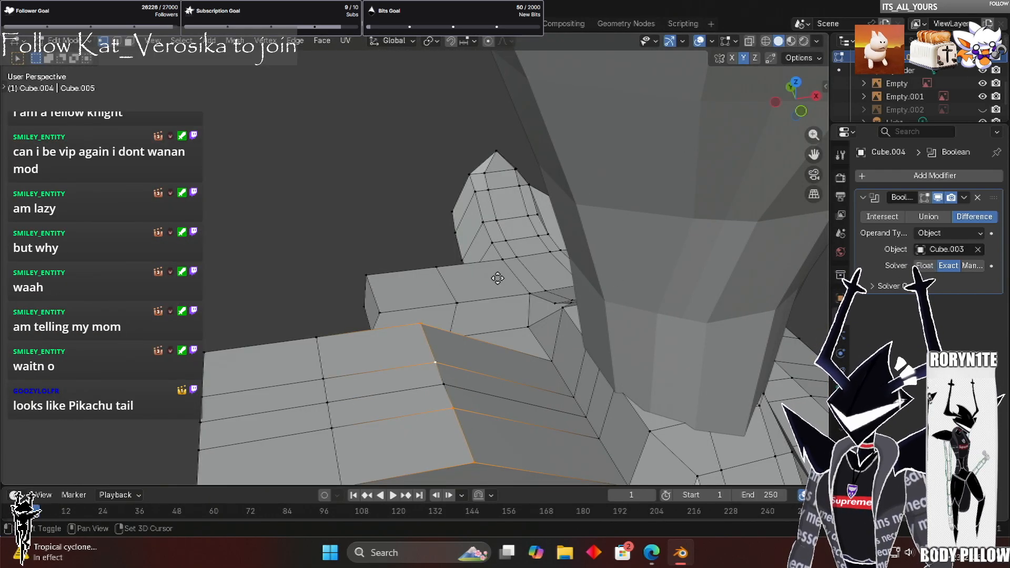
left_click(493, 363, "shift")
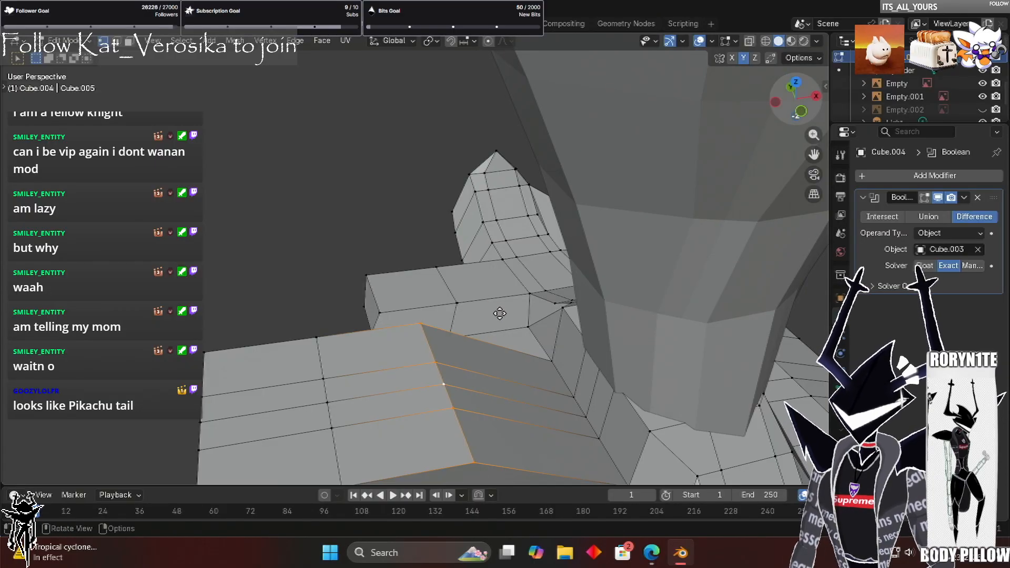
key("KP_1")
key("g")
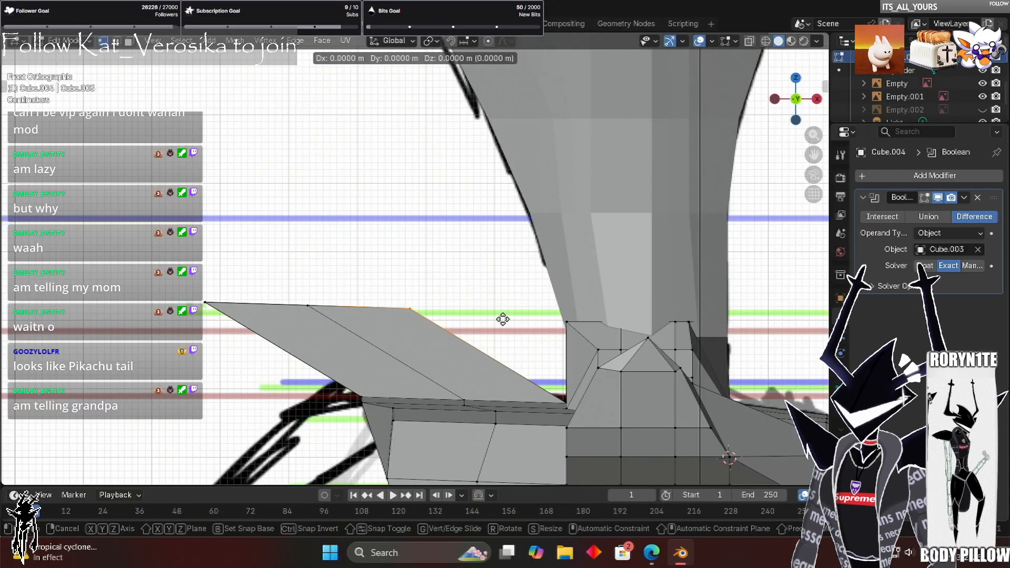
key("z")
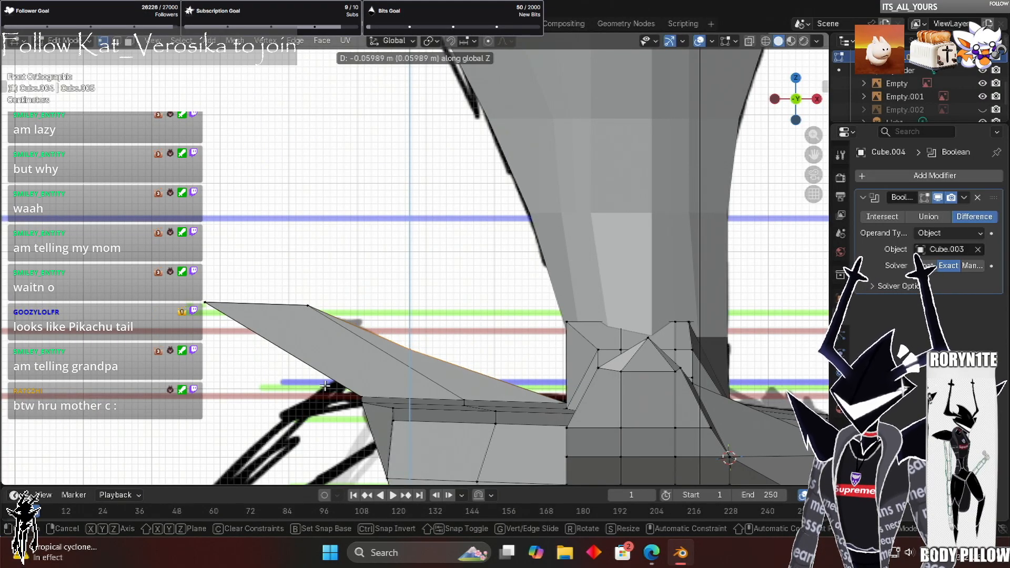
left_click(314, 331)
Select the middle loop's vertices across the flap's top and lower them about 0.013 m along Z
middle_click_drag(313, 331, 825, 153)
left_click_drag(797, 110, 805, 110)
left_click(329, 429)
left_click(321, 386, "shift")
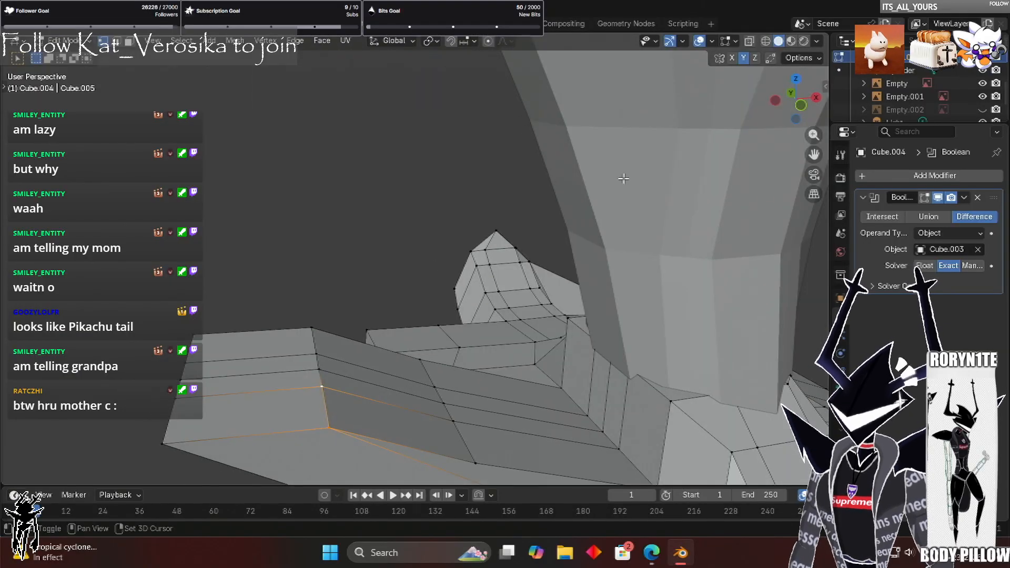
left_click(311, 328, "ctrl")
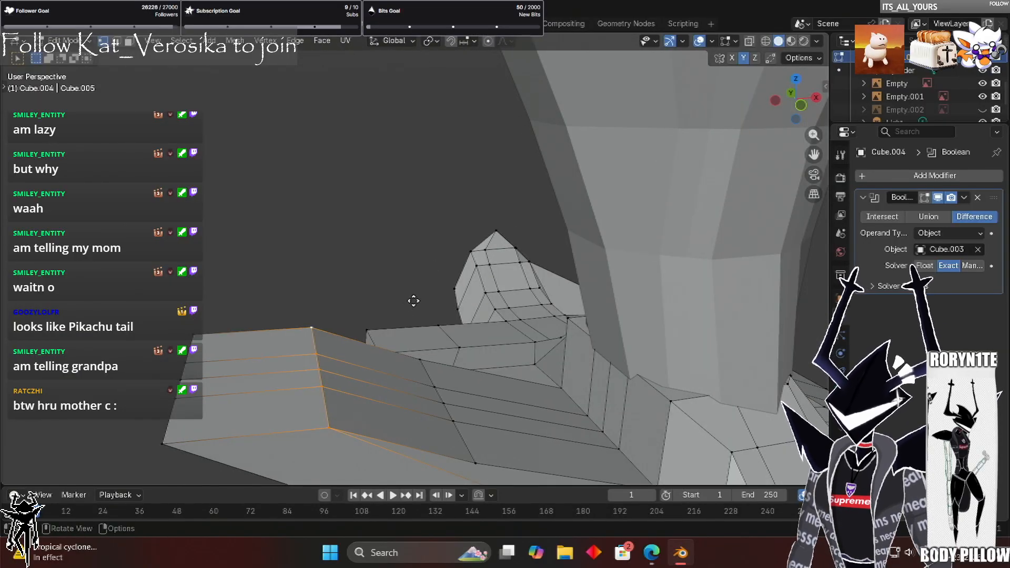
key("KP_1")
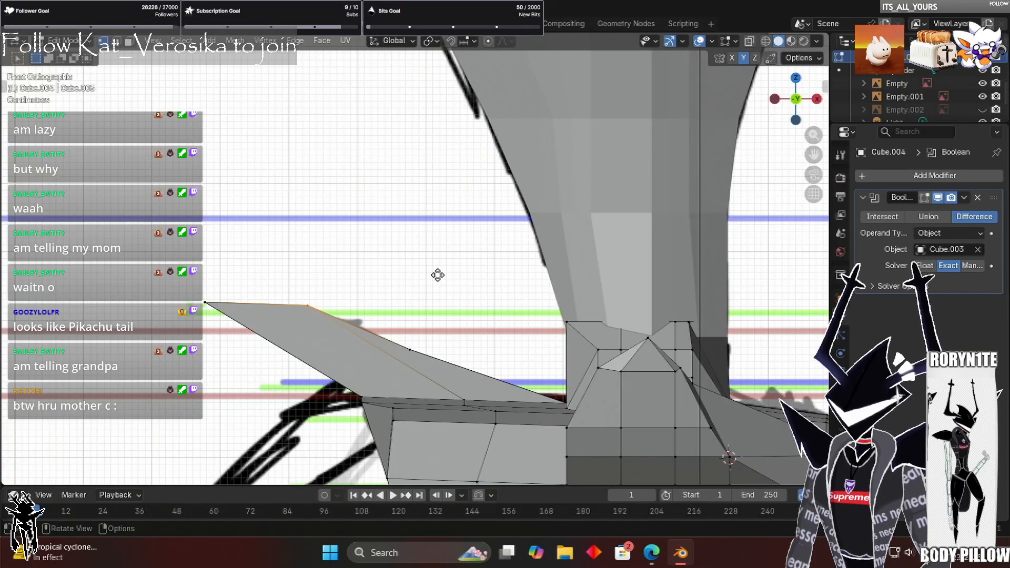
key("g")
key("z")
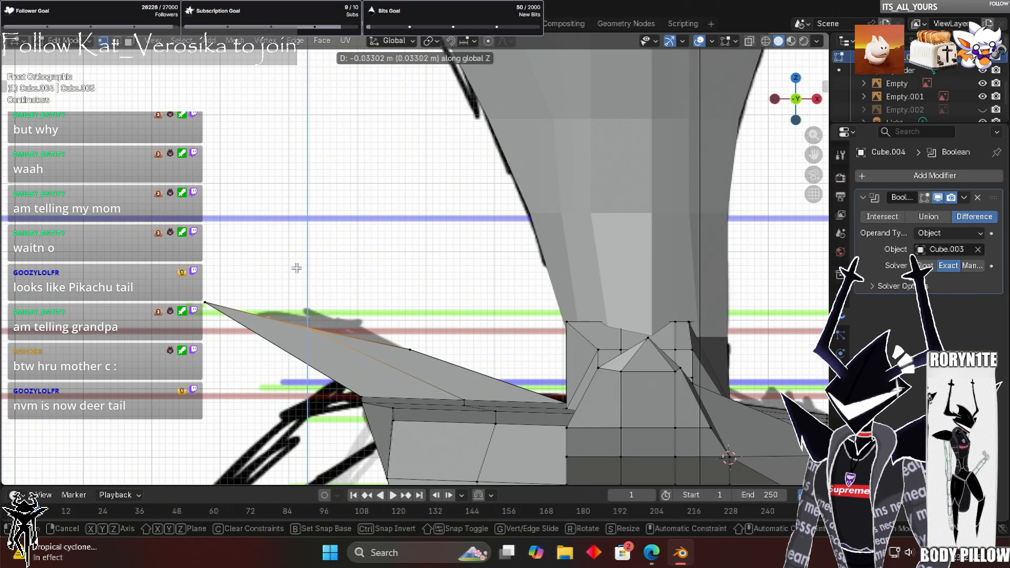
left_click(227, 284)
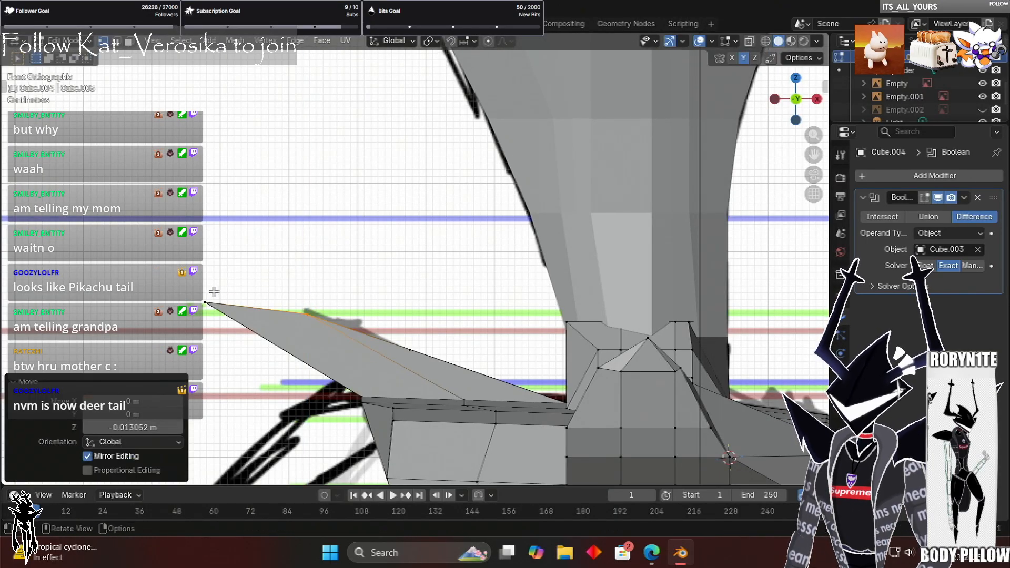
Move the flap's outer tip edge inward about 0.068 m along X, then lower it slightly along Z
left_click_drag(809, 120, 811, 105)
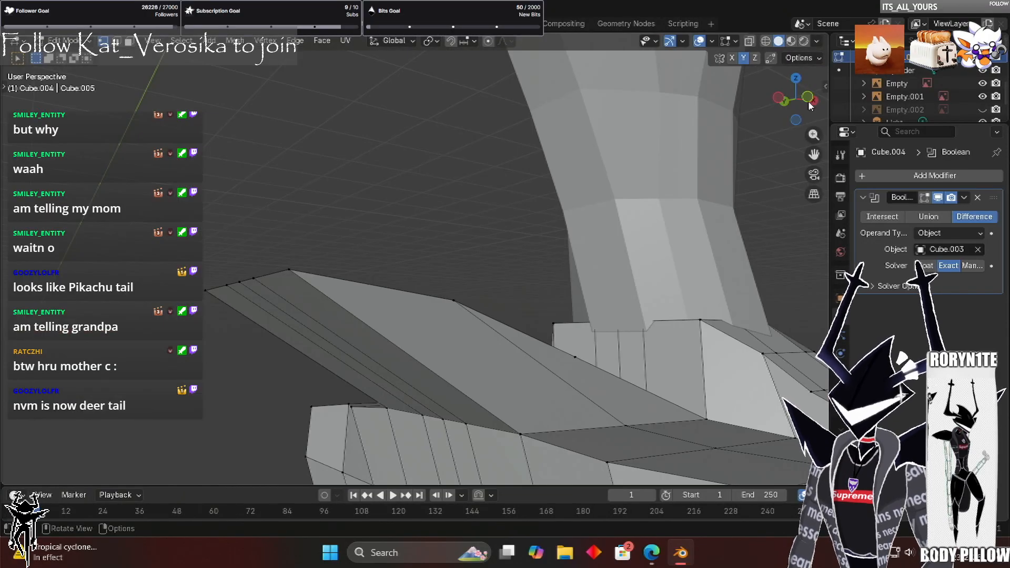
key("ctrl+z")
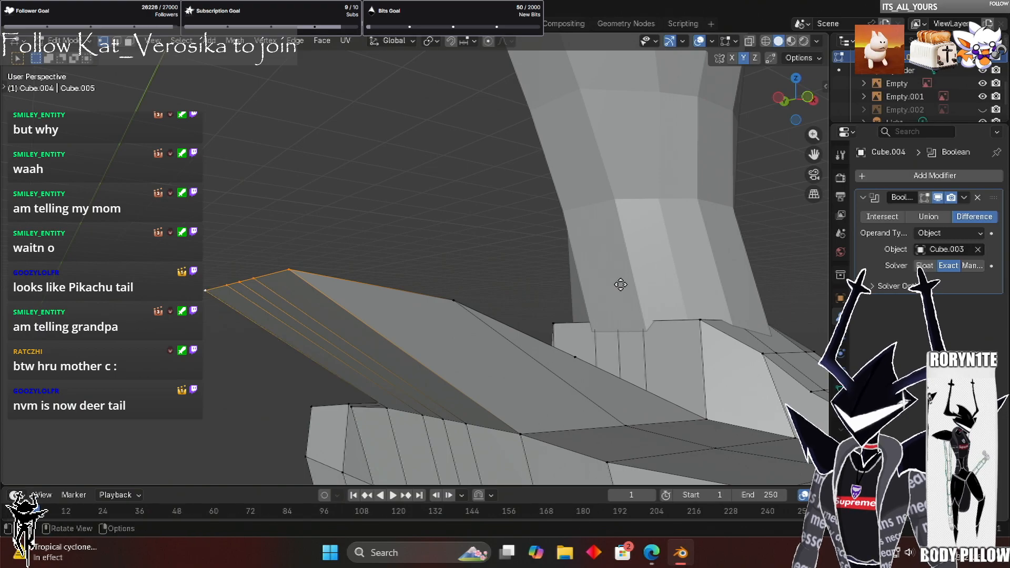
key("KP_1")
key("g")
key("z")
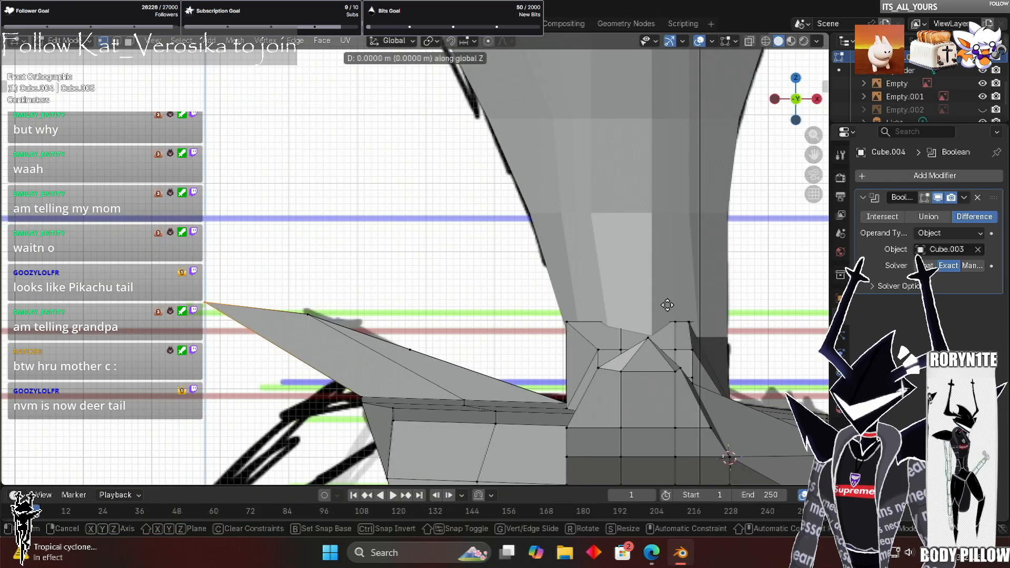
key("x")
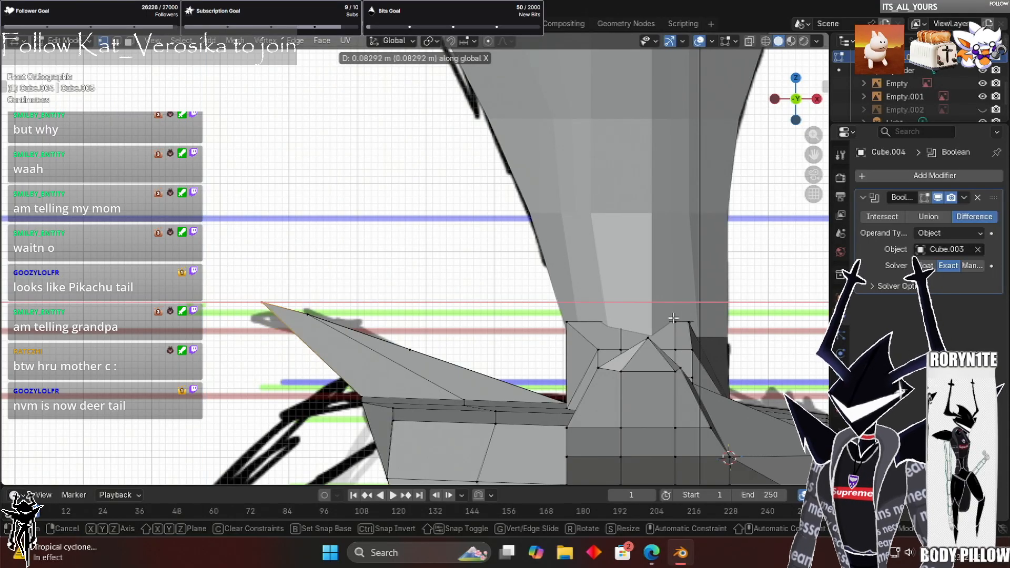
left_click(447, 255)
key("g")
key("z")
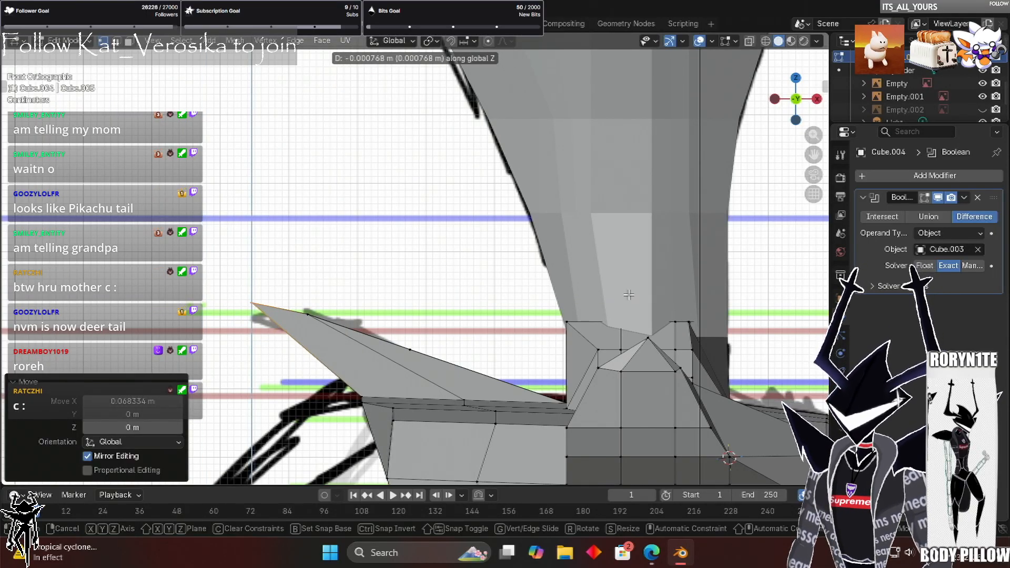
left_click(606, 243)
Add a single centred loop cut running lengthwise across the flap's outer underside faces
middle_click_drag(606, 241, 611, 207)
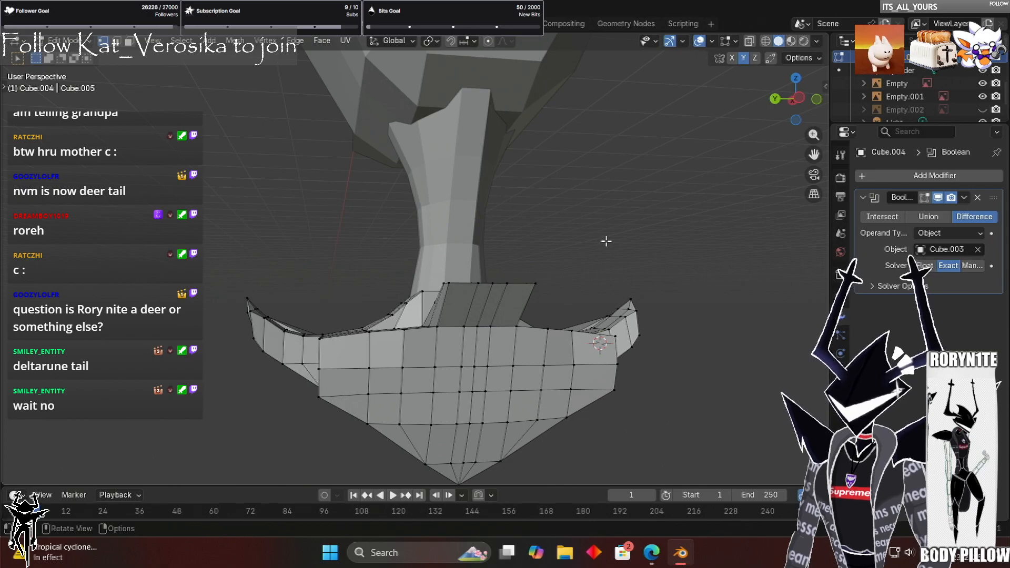
scroll(550, 259, "down", 1)
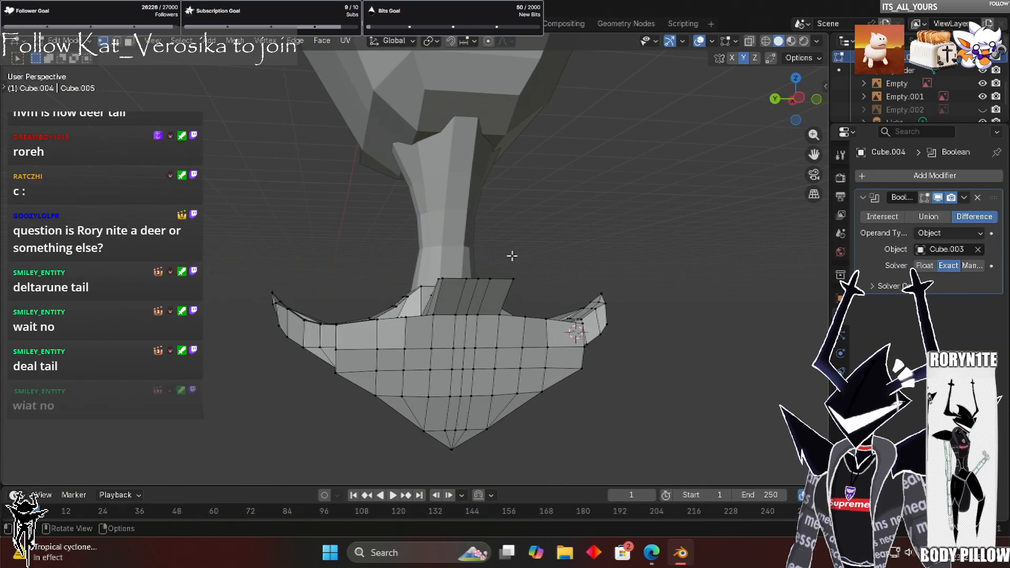
middle_click_drag(517, 252, 542, 283)
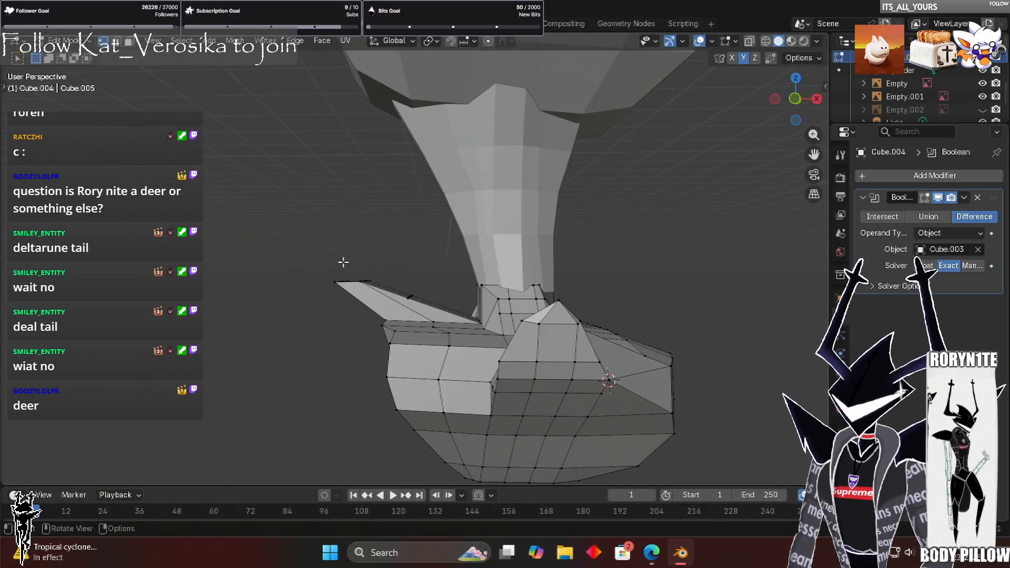
scroll(368, 260, "down", 8)
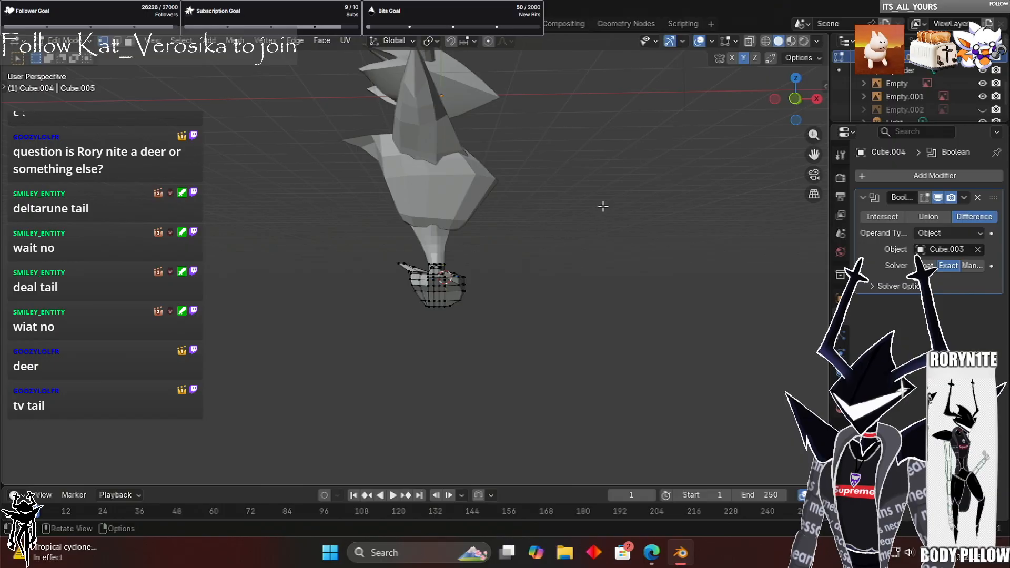
scroll(639, 210, "up", 5)
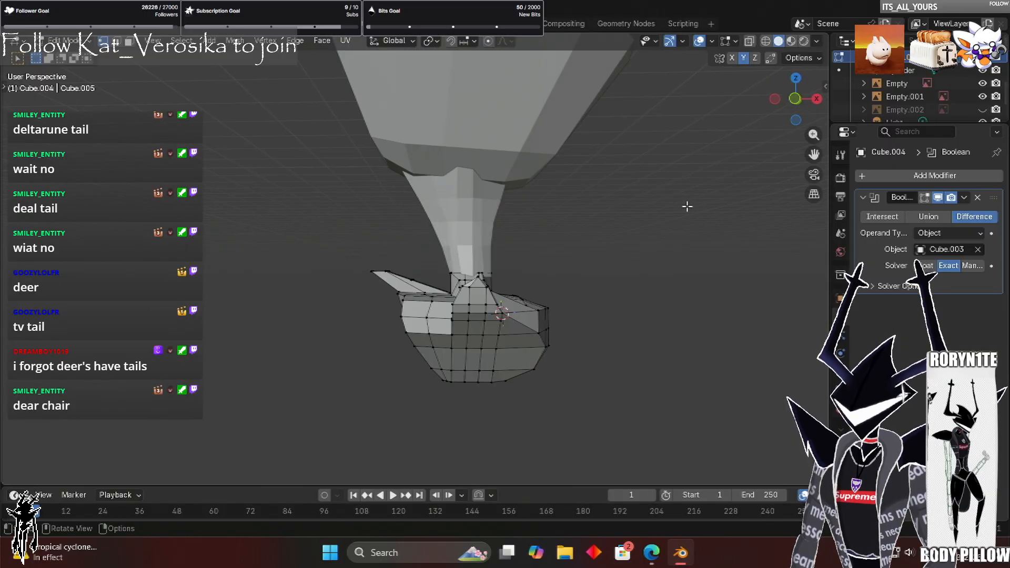
middle_click_drag(502, 269, 571, 331)
scroll(589, 348, "up", 4)
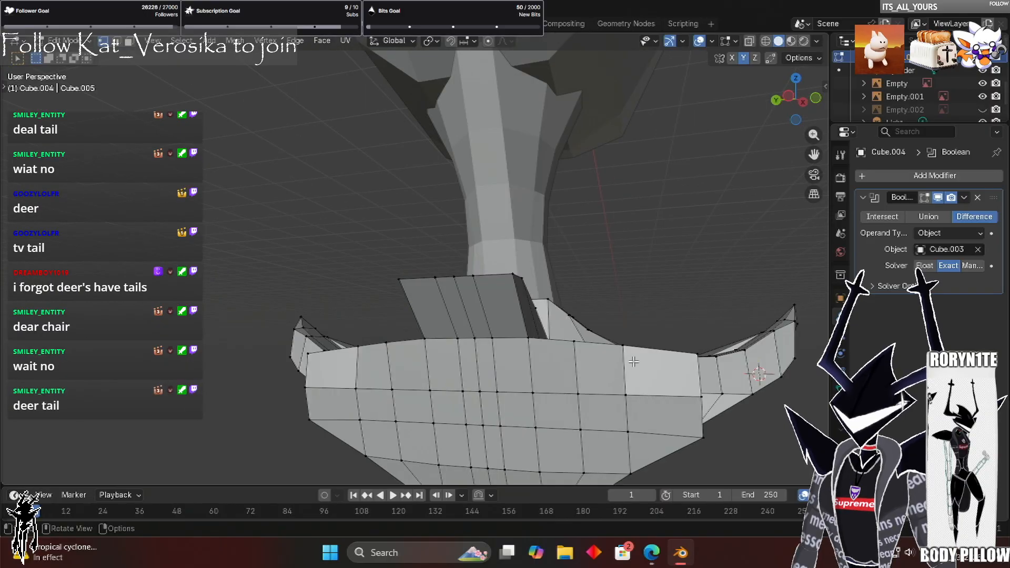
scroll(676, 322, "up", 2)
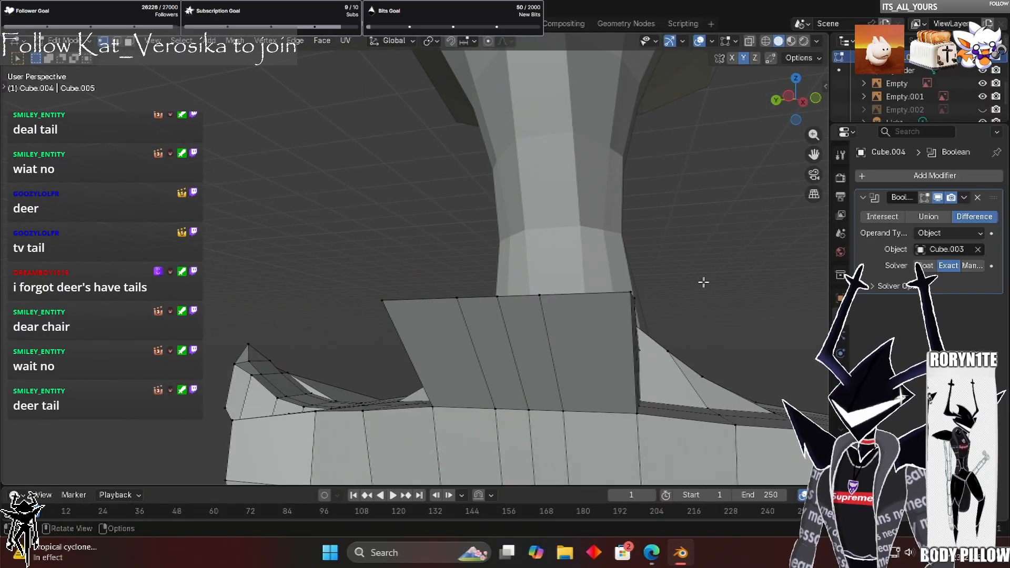
key("ctrl+r")
left_click(579, 350)
right_click(579, 350)
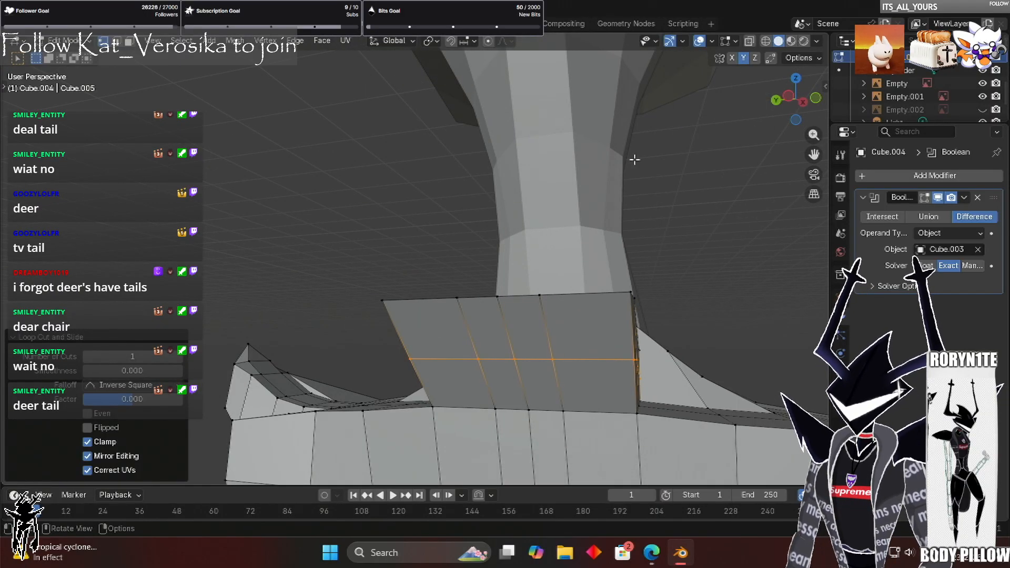
Select the new loop's vertices on the flap's outer underside and move them inward about 0.031 m along X
middle_click_drag(535, 304, 524, 287)
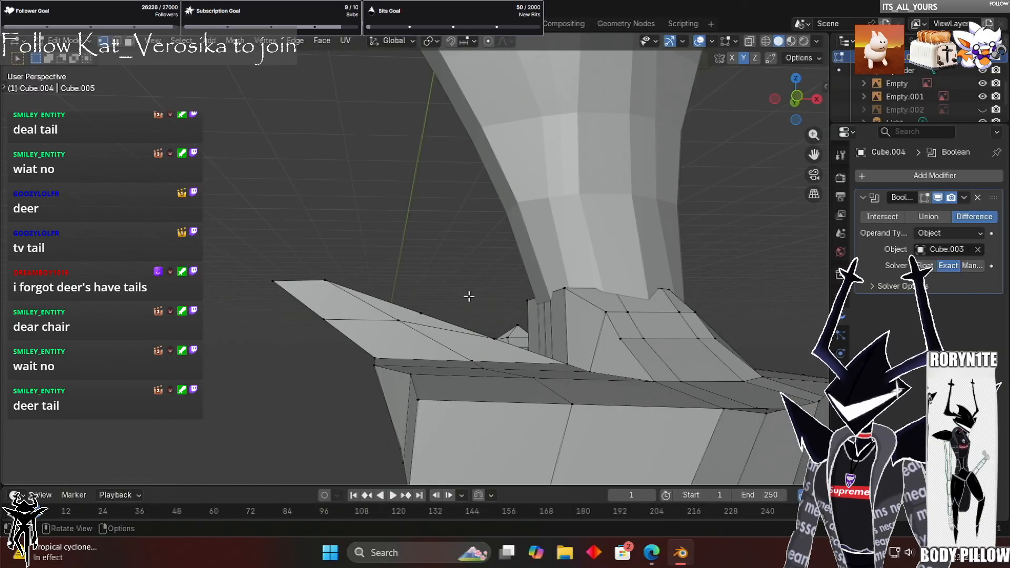
middle_click_drag(430, 304, 395, 309)
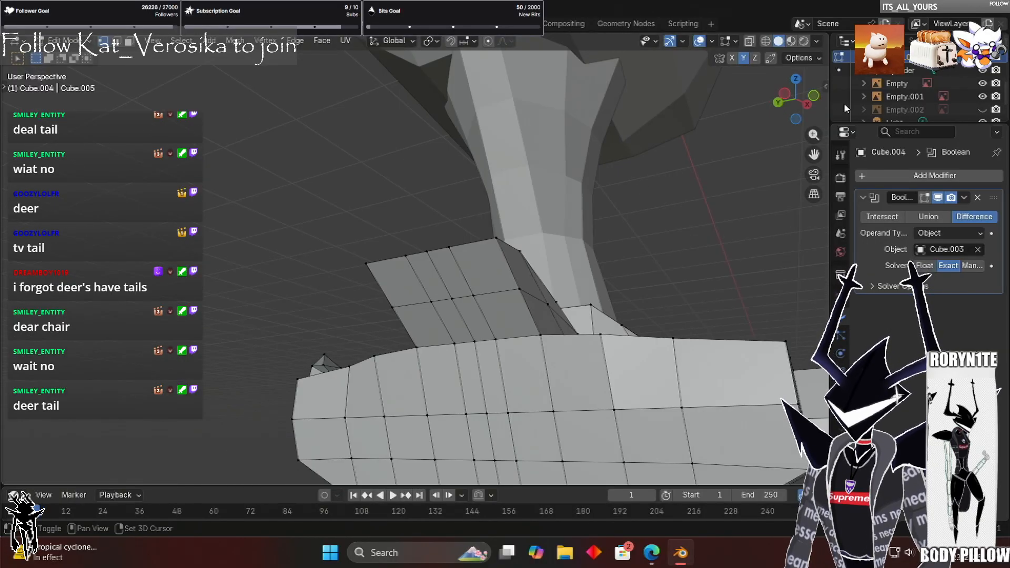
key("ctrl+z")
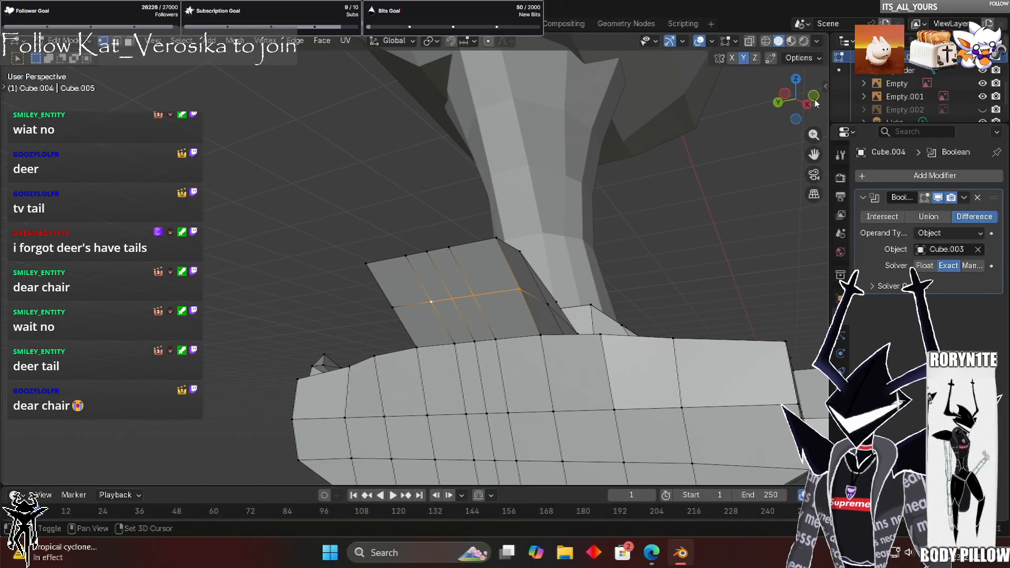
left_click(795, 102)
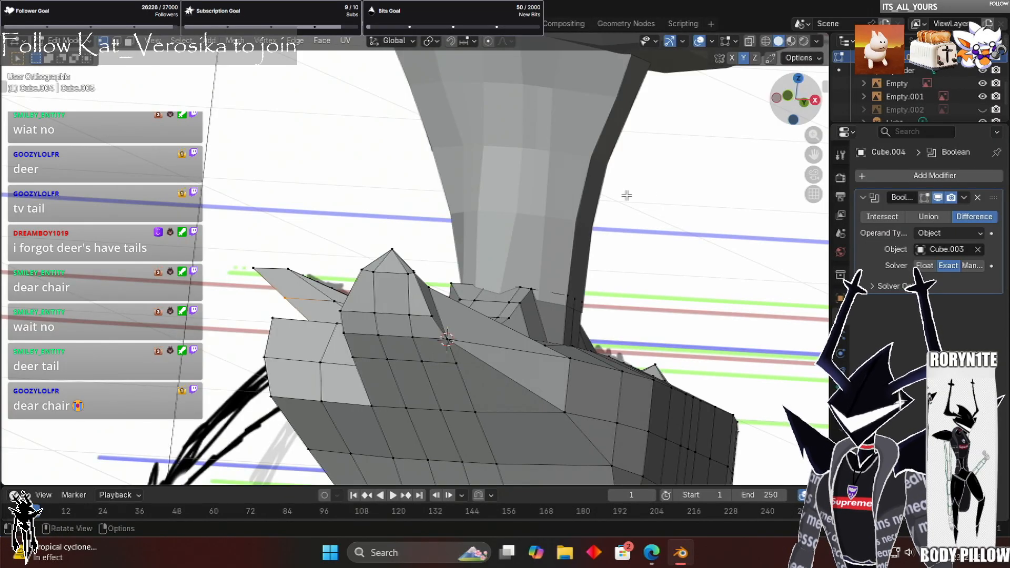
key("g")
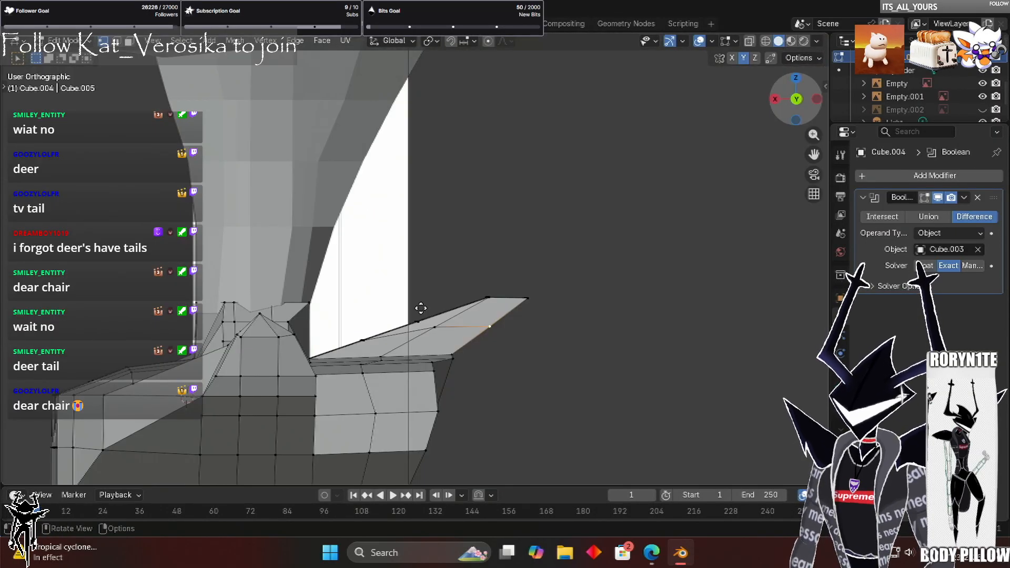
key("KP_1")
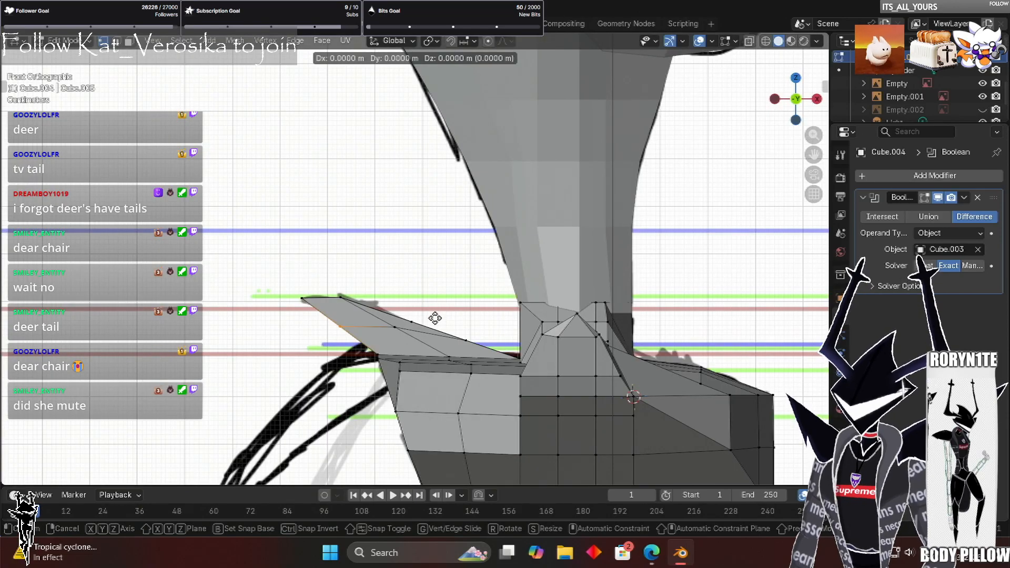
key("x")
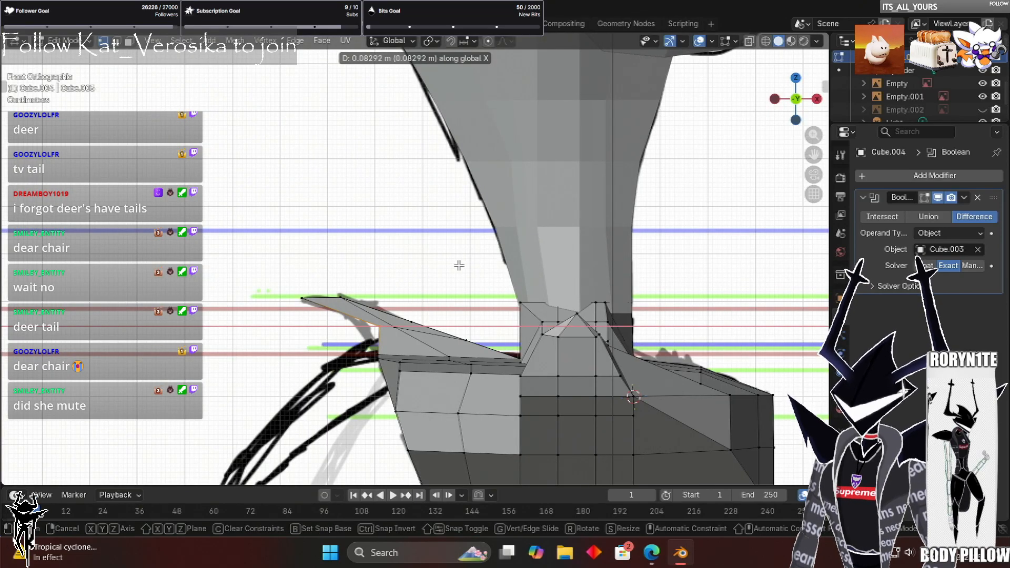
left_click(534, 240)
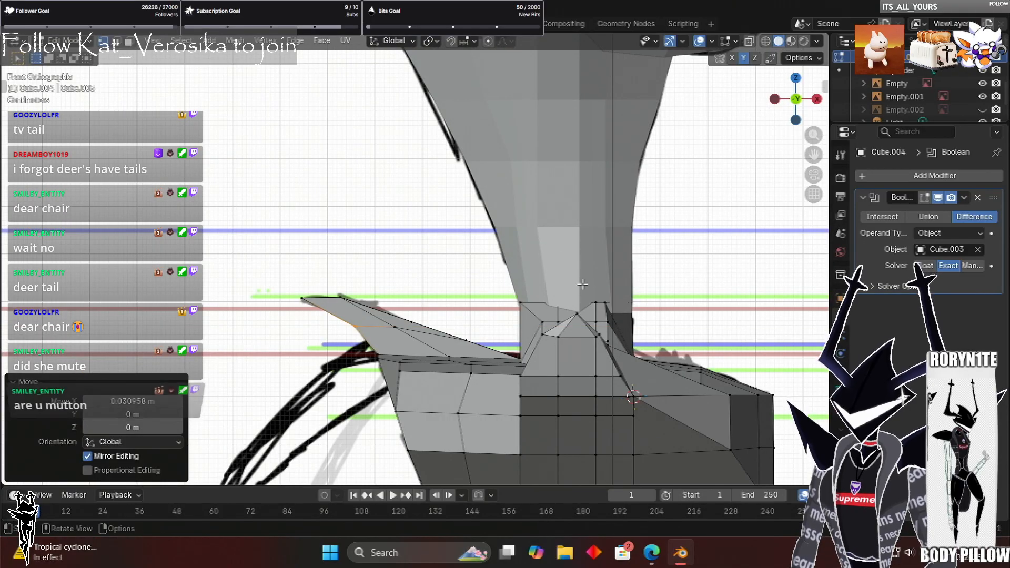
Add a centred loop cut across the upper band of the flap's outer underside, then clear the selection
middle_click_drag(581, 282, 598, 275)
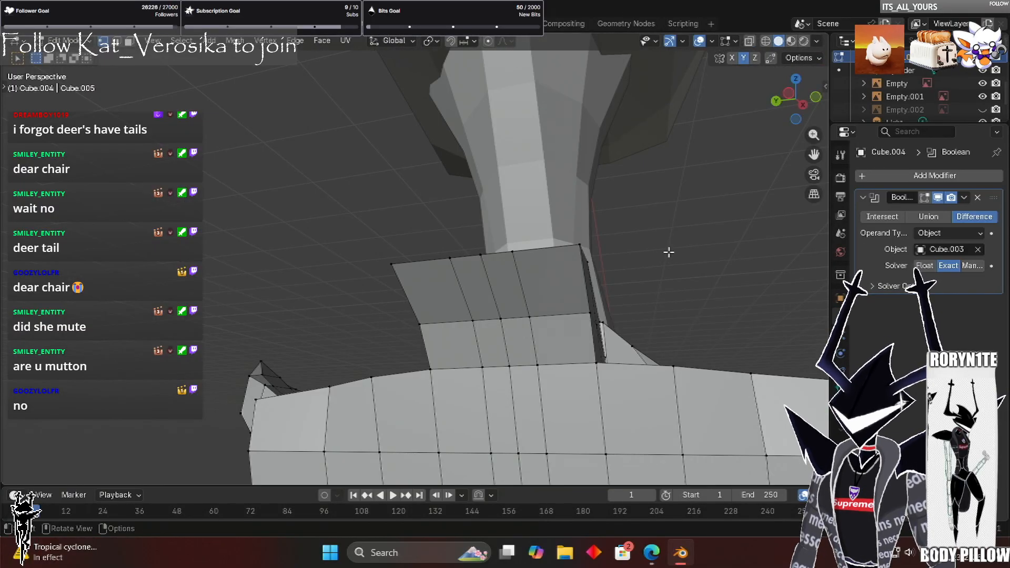
key("ctrl+r")
left_click(524, 288)
right_click(527, 288)
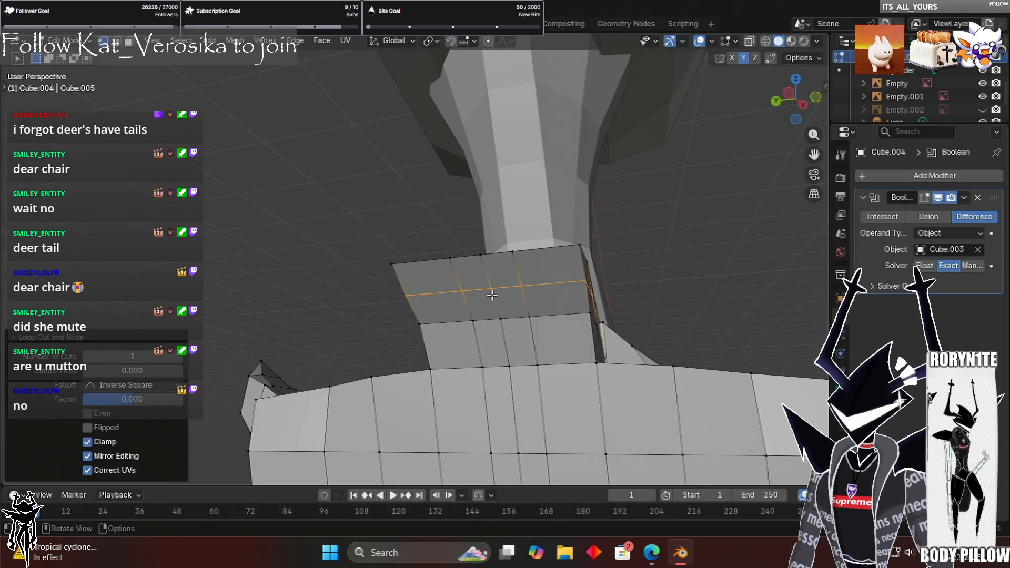
key("alt+a")
middle_click_drag(452, 300, 439, 302)
scroll(440, 302, "down", 1)
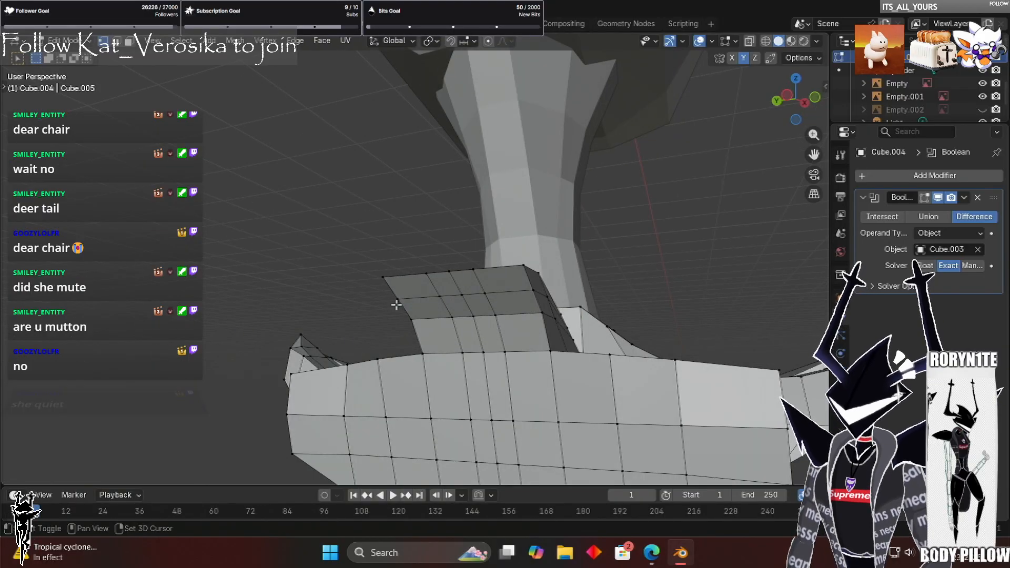
Reselect the new loop across the flap's outer underside, move it inward about 0.013 m along X in the front view, then clear the selection
key("ctrl+z")
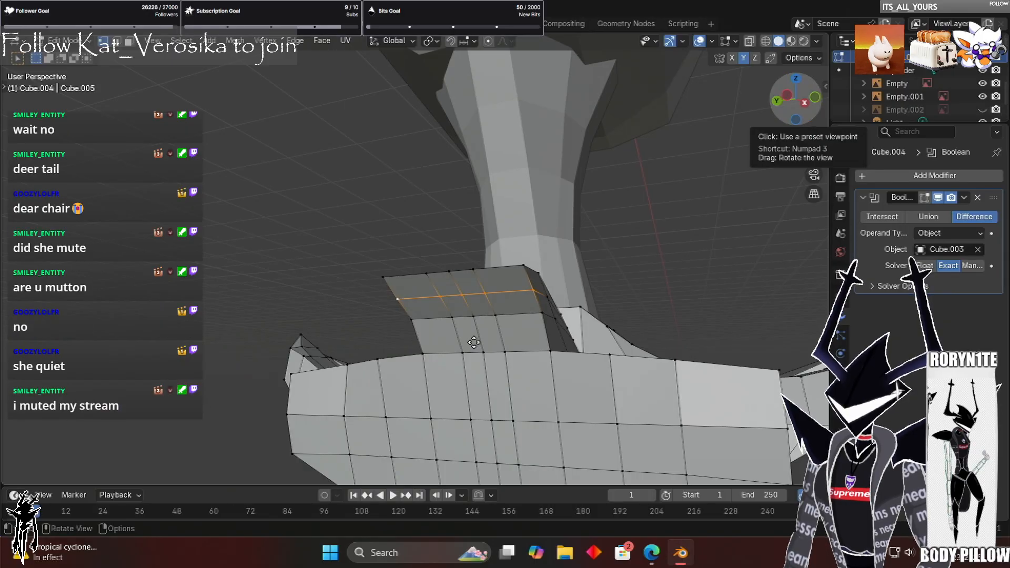
key("KP_1")
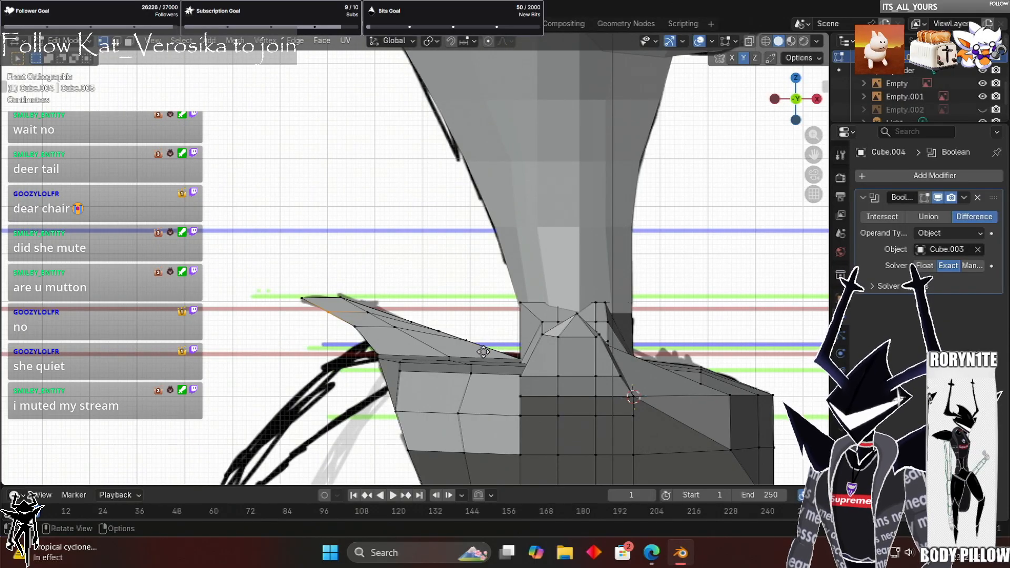
key("g")
key("x")
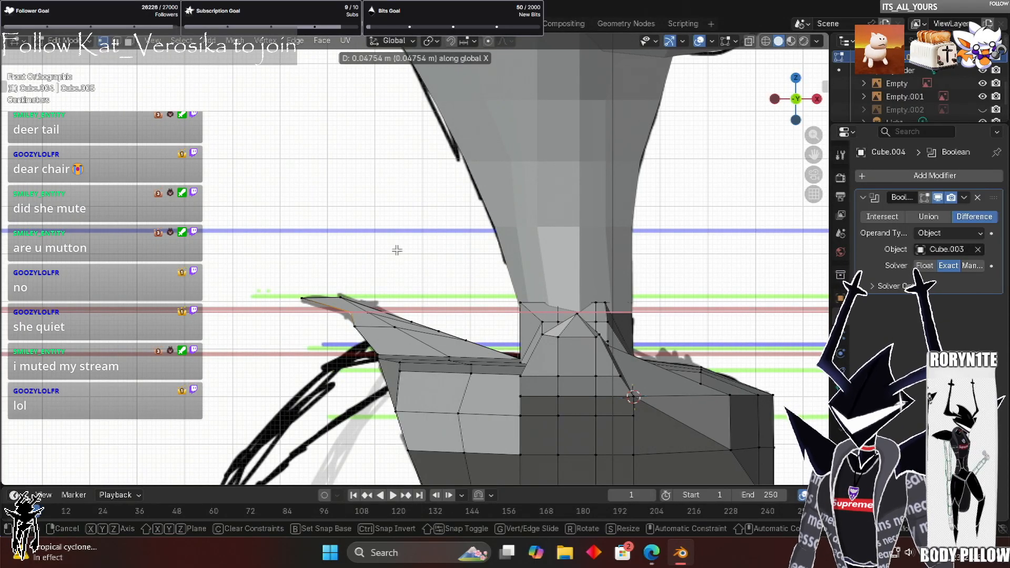
left_click(415, 250)
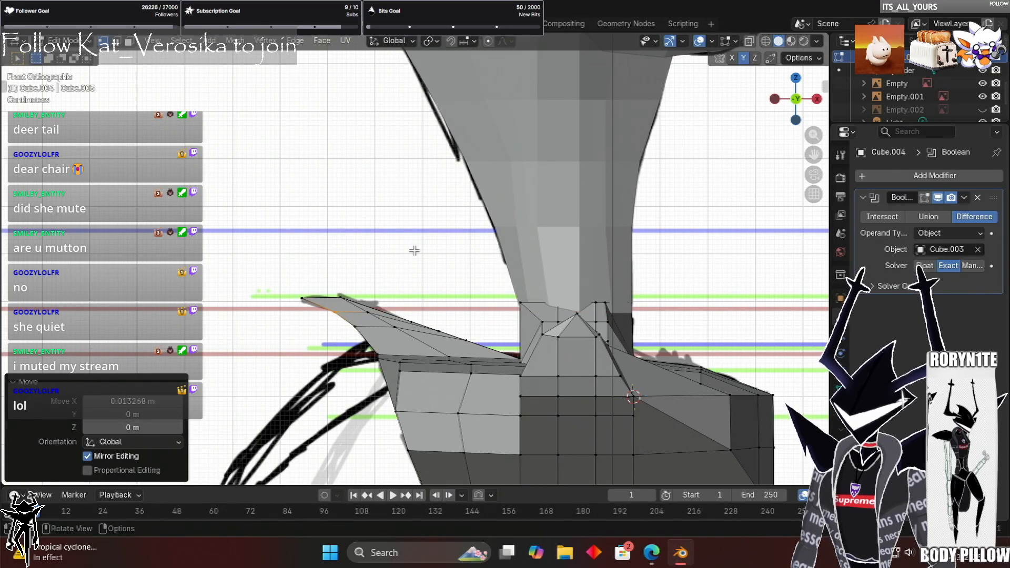
left_click(577, 247)
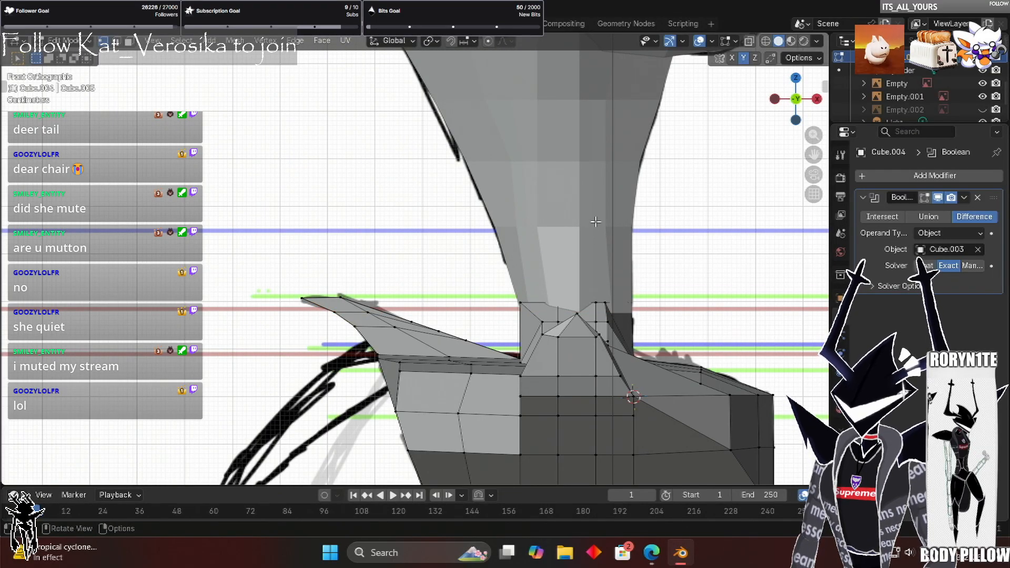
Merge the flap's outer tip corner vertex on the -Y side into its neighbour on the tip edge using At Last
middle_click_drag(398, 243, 516, 271)
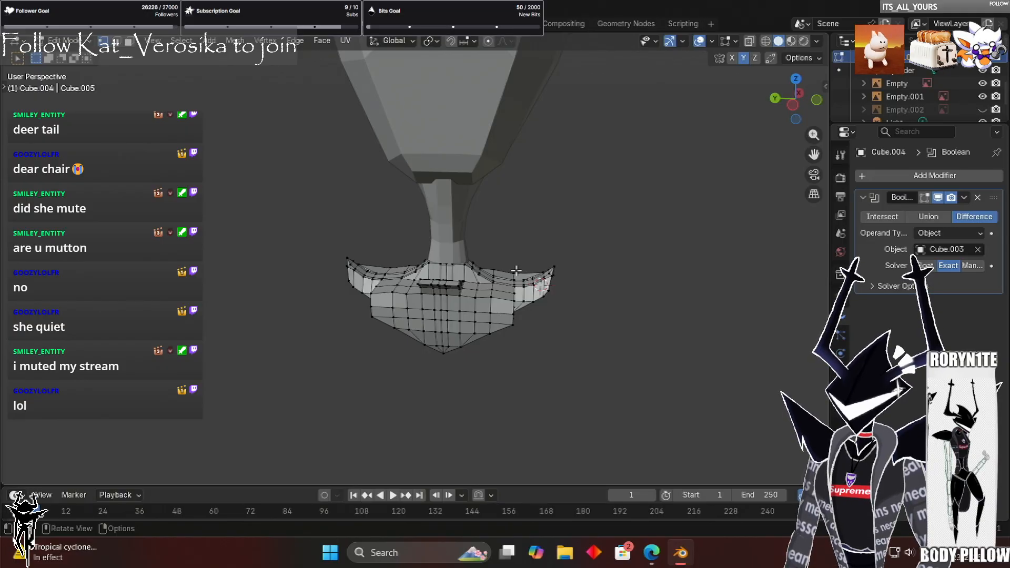
scroll(496, 303, "up", 1)
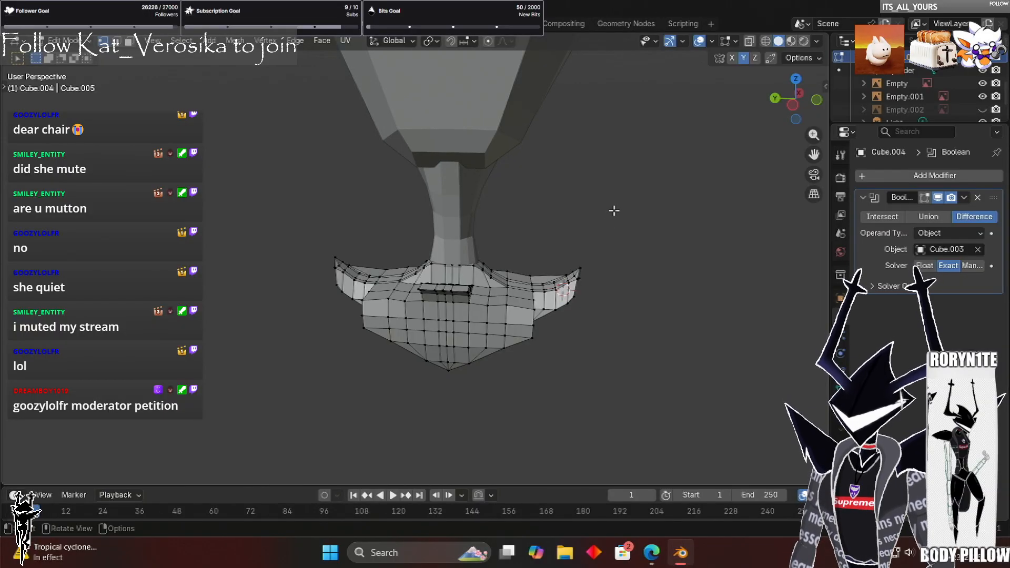
scroll(517, 280, "up", 5)
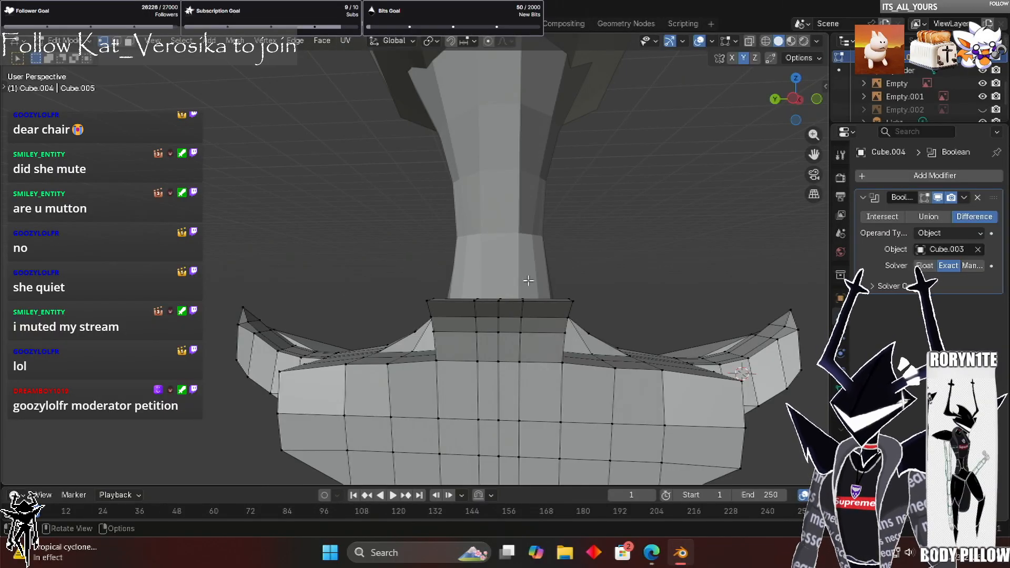
left_click(522, 285)
middle_click_drag(522, 297, 522, 287)
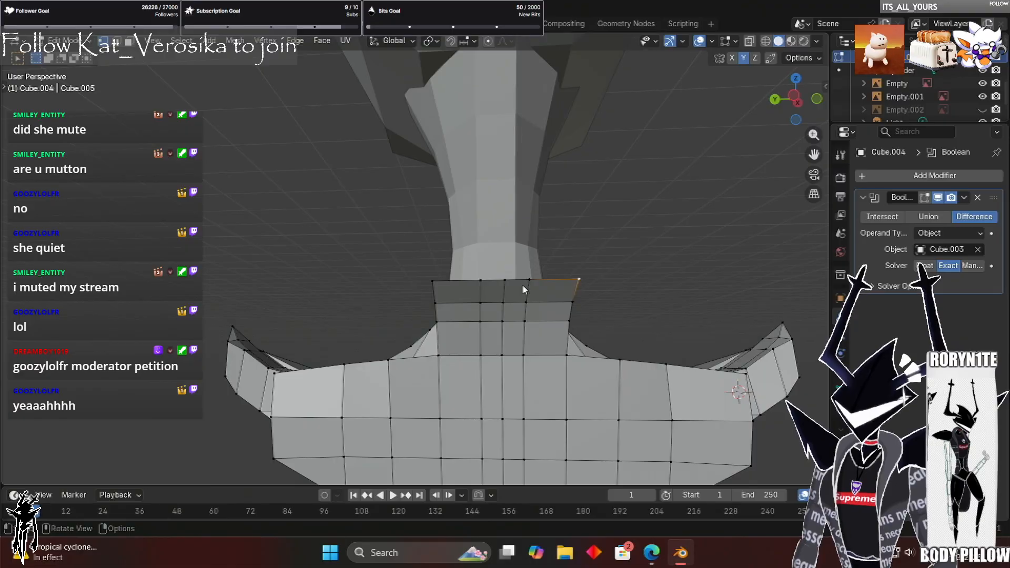
key("ctrl+v")
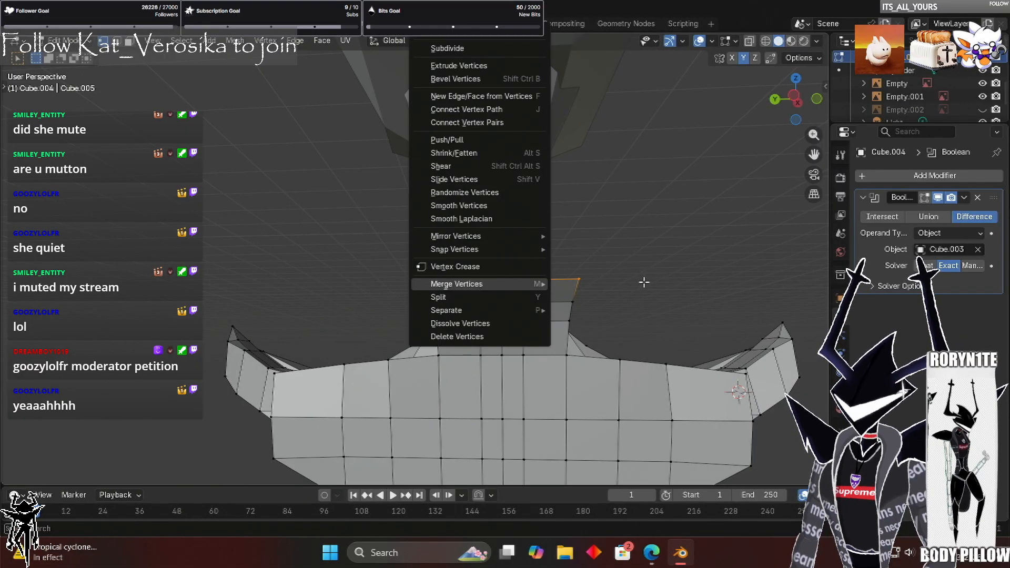
left_click(563, 318)
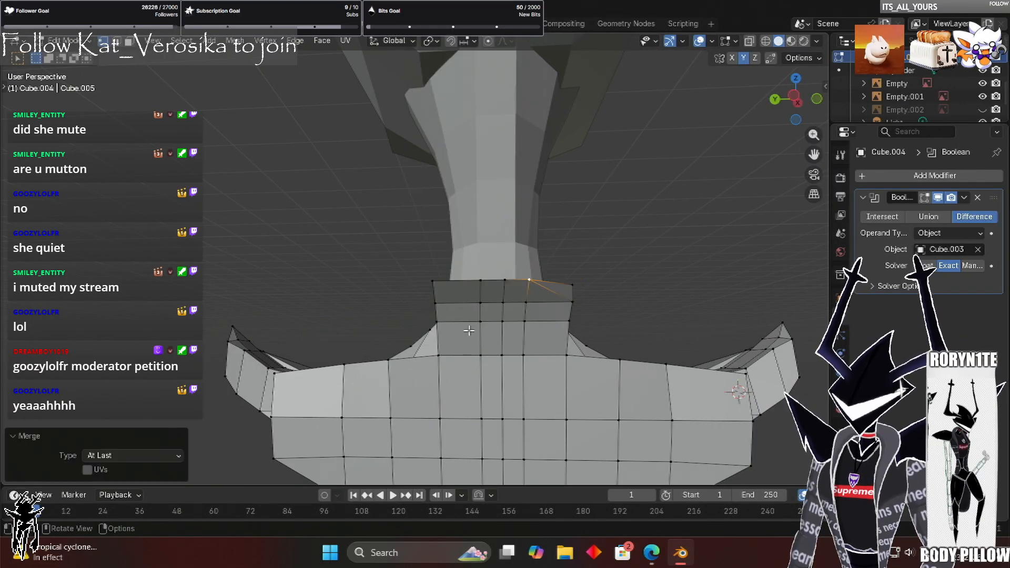
Merge the opposite tip corner vertex on the +Y side into its neighbour on the tip edge using At Last
middle_click_drag(579, 278, 464, 261)
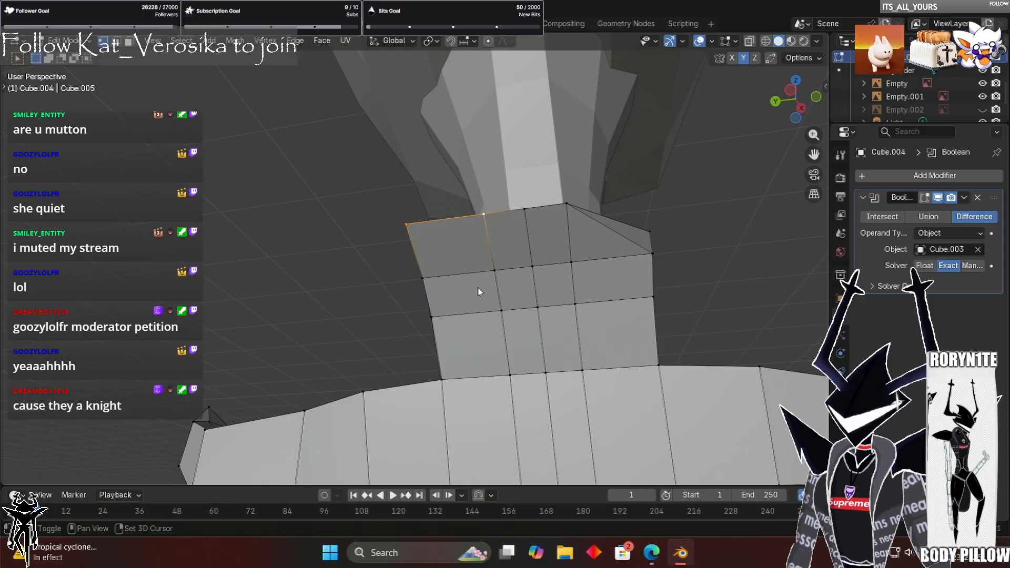
right_click(446, 283)
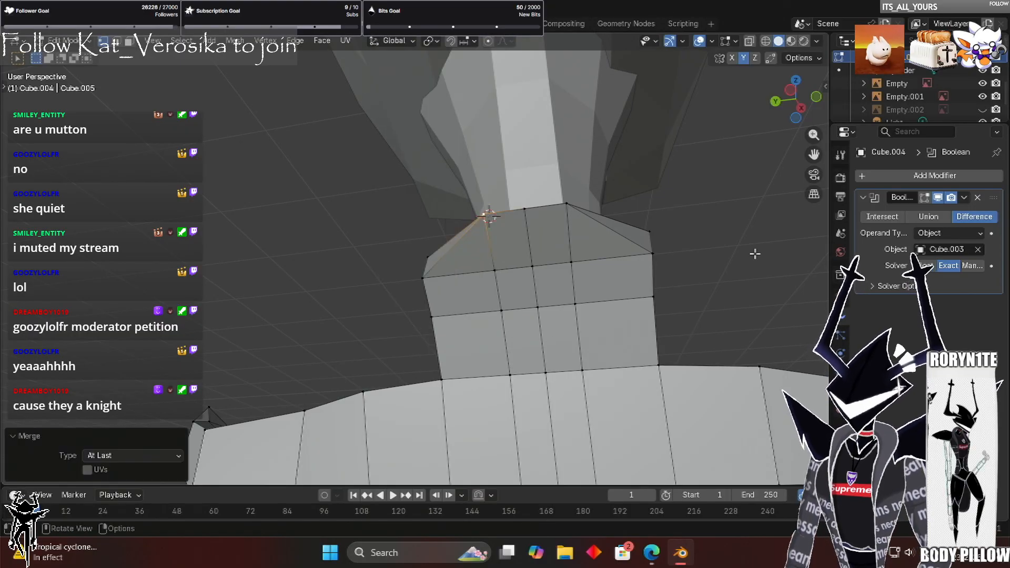
scroll(754, 252, "down", 3)
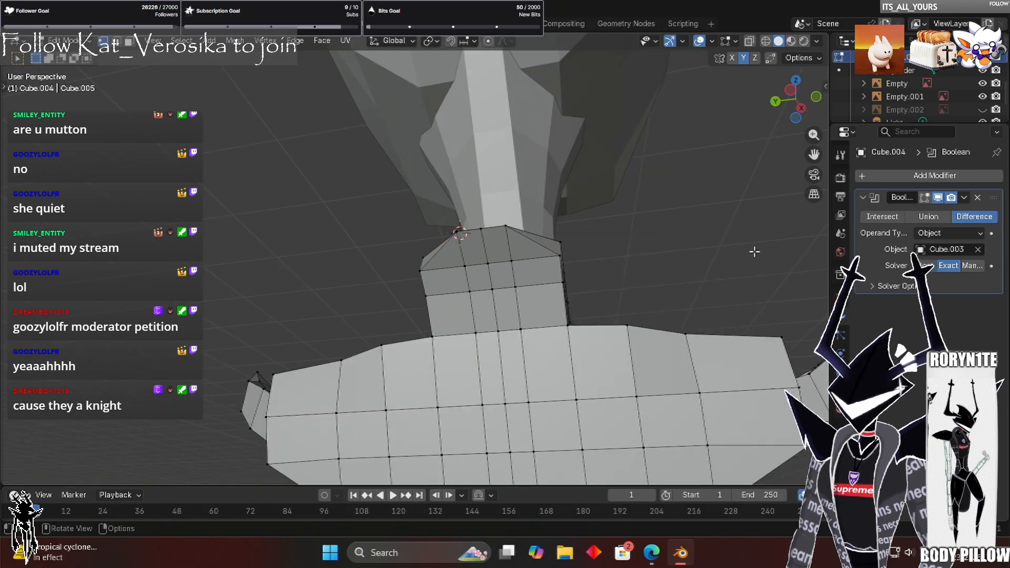
key("ctrl+c")
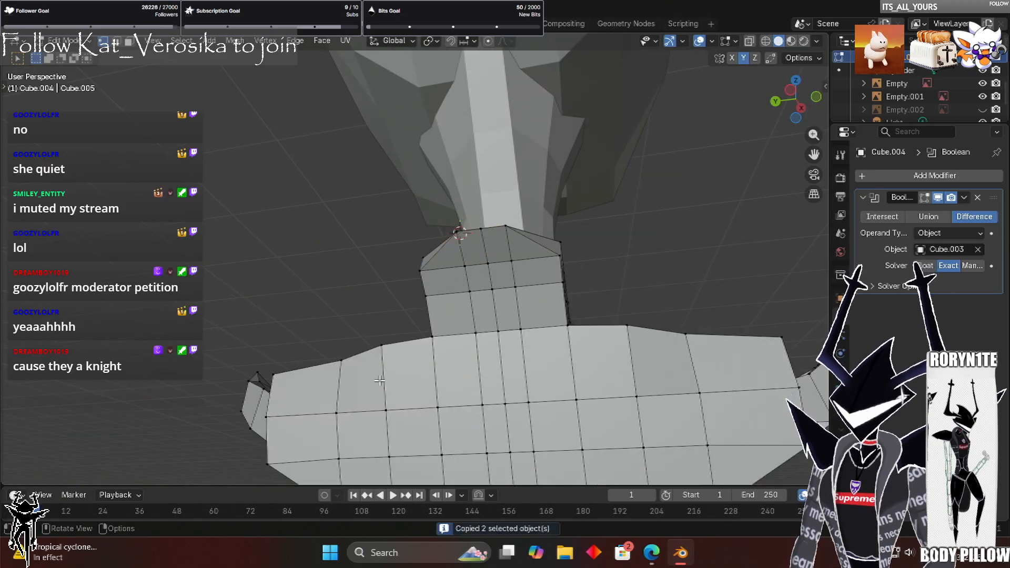
Examine the whole character and the flap's tapered outer tip from several angles
key("Home")
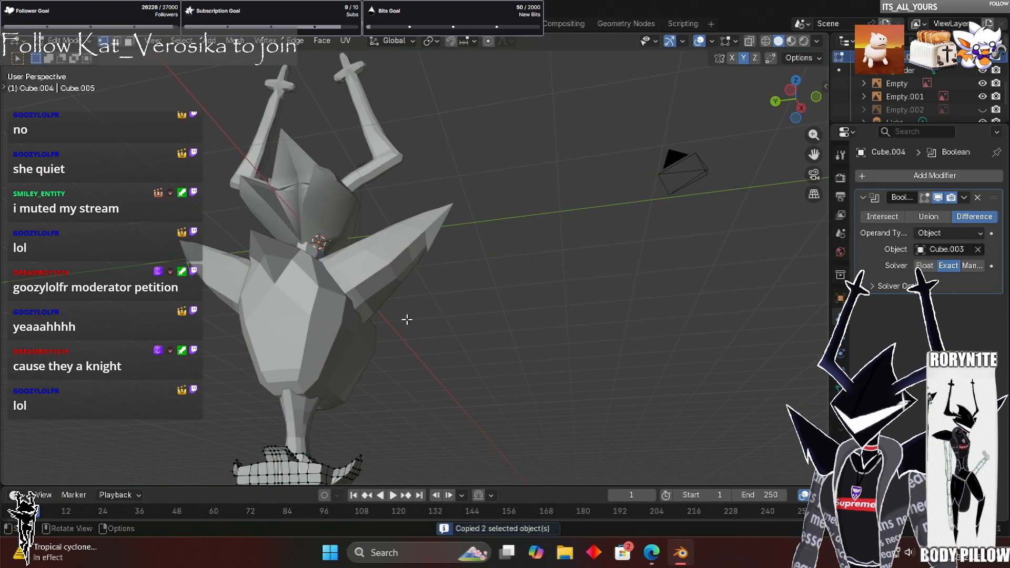
middle_click_drag(537, 258, 649, 221)
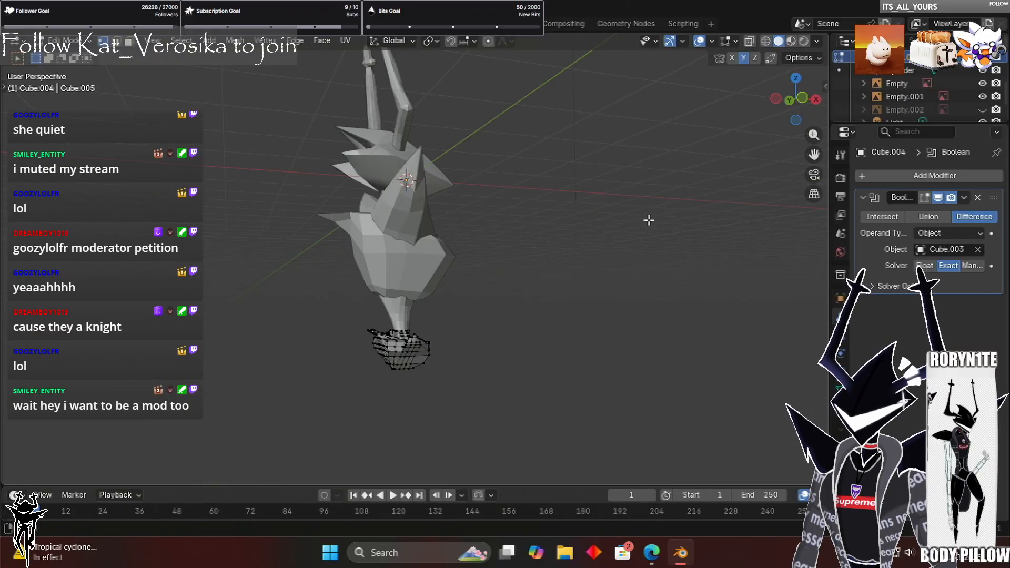
scroll(474, 254, "up", 5)
middle_click_drag(474, 254, 610, 237)
scroll(610, 237, "up", 5)
middle_click_drag(501, 230, 494, 229, "shift")
scroll(494, 229, "up", 4)
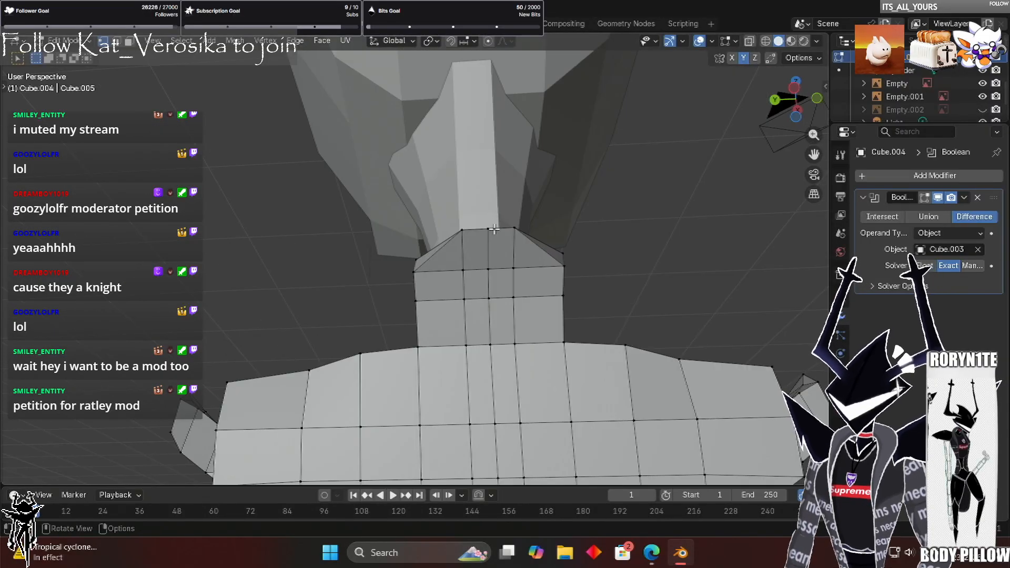
Merge the three remaining vertices of the flap's outer tip edge into one point using At Center
middle_click_drag(495, 229, 360, 219, "shift")
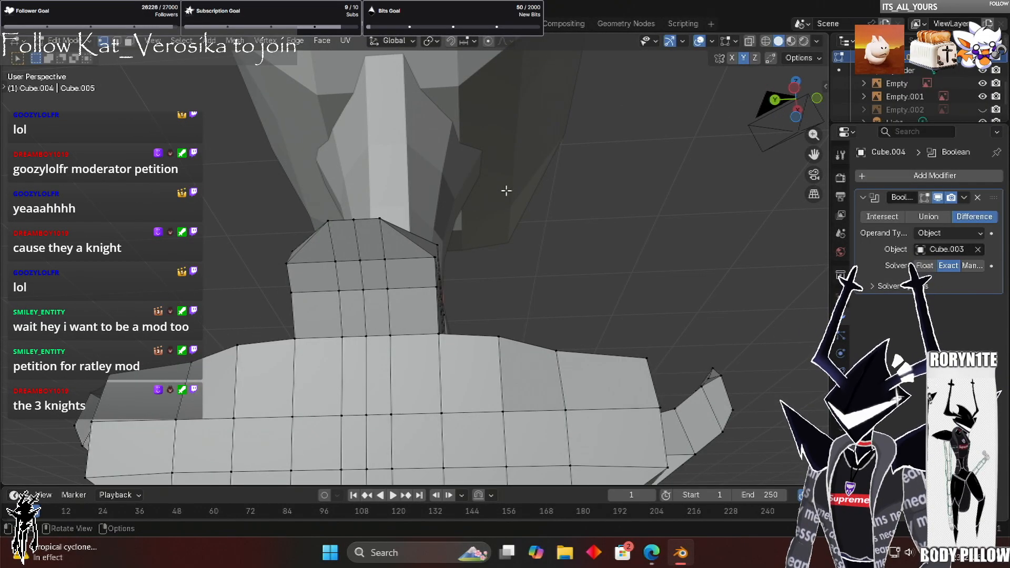
scroll(566, 251, "up", 1)
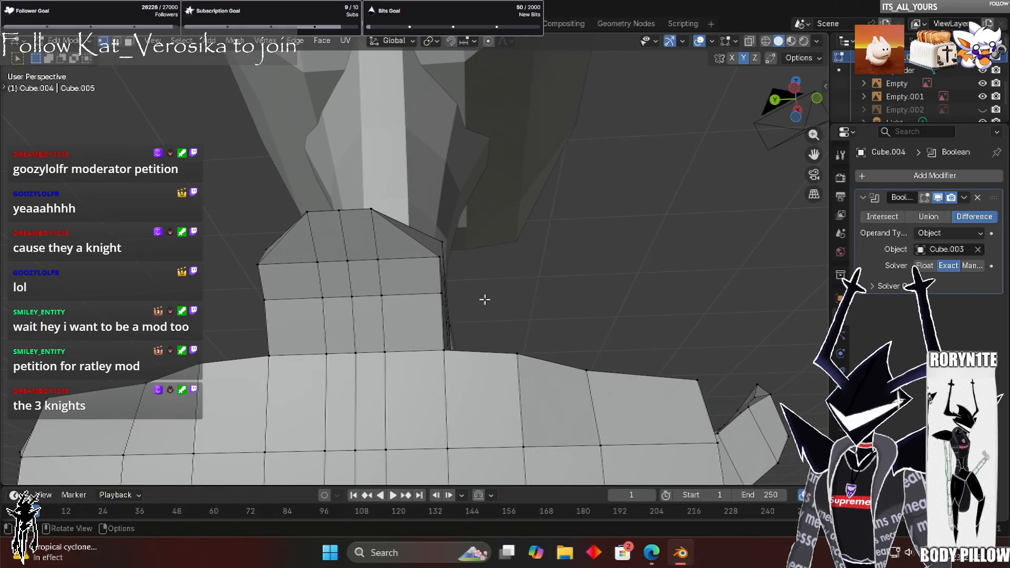
middle_click_drag(547, 279, 283, 292)
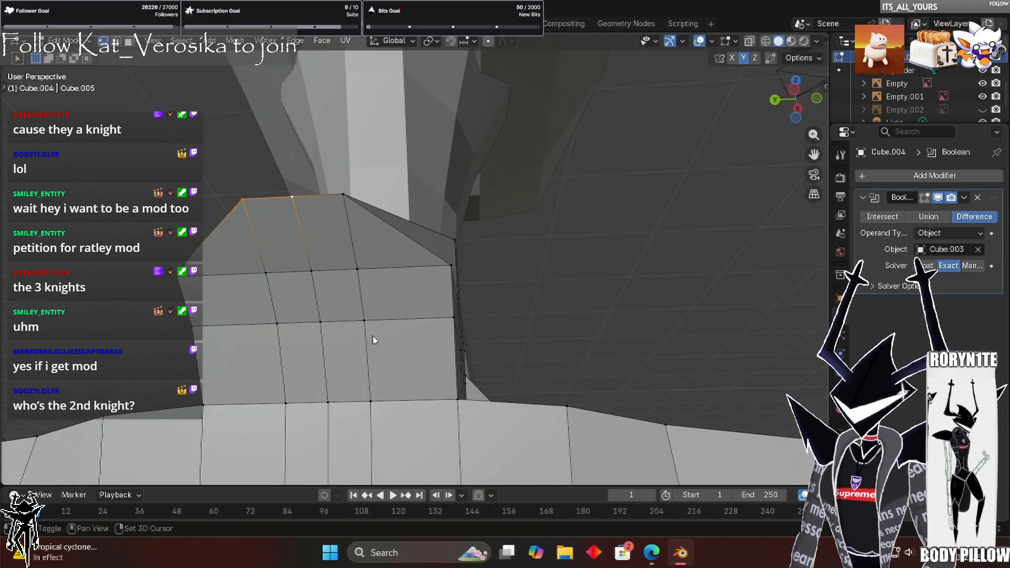
right_click(400, 289)
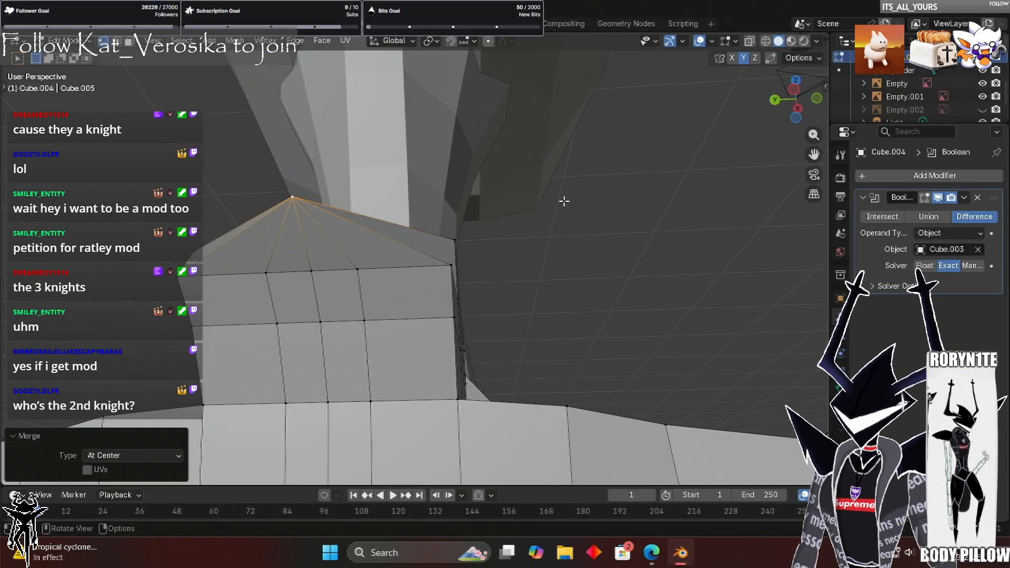
Try to move the +Y side corner vertices behind the flap's pointed tip inward along Y, then undo the move
left_click(191, 249)
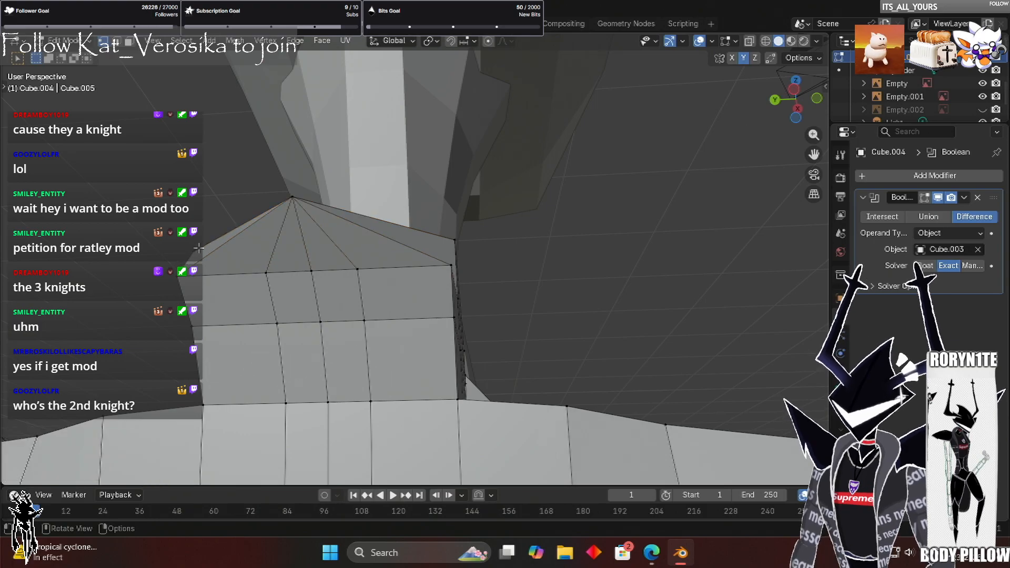
key("g")
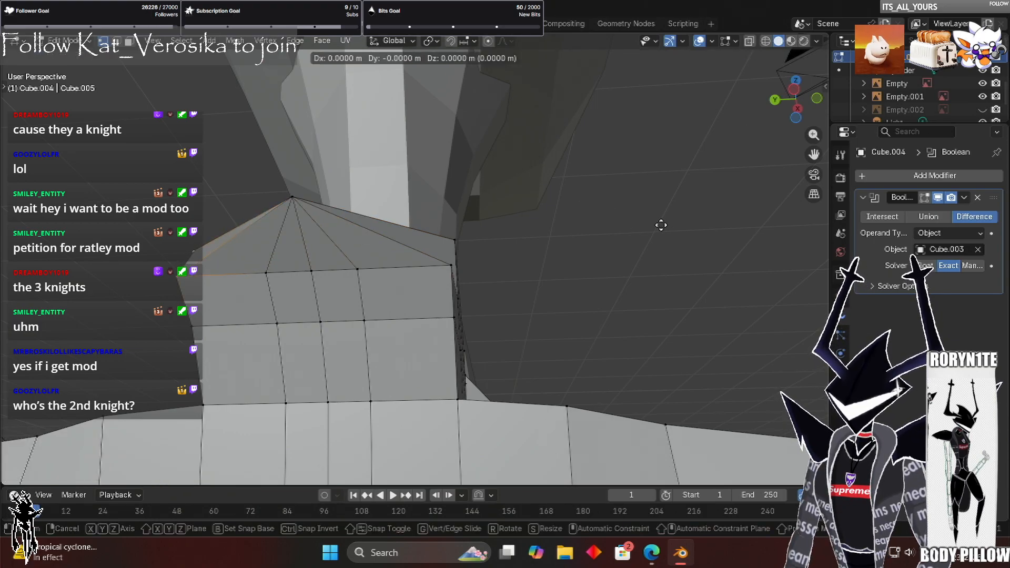
left_click(646, 232)
key("y")
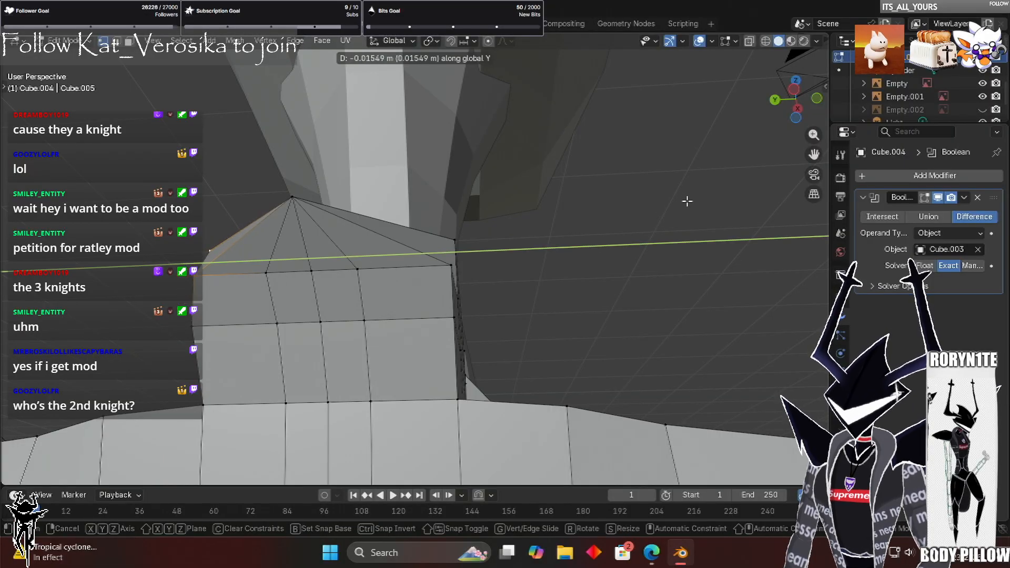
left_click(666, 300)
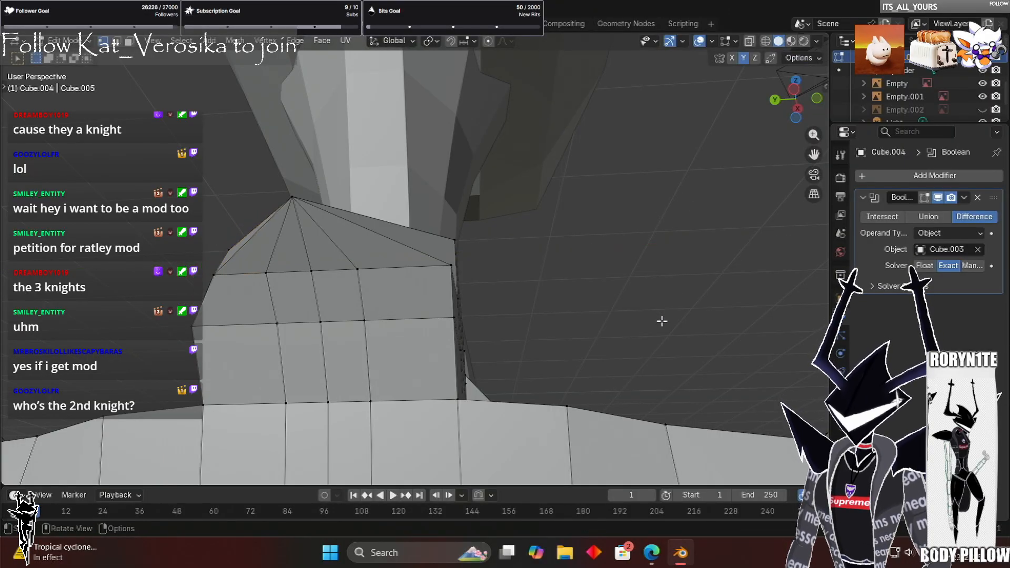
middle_click_drag(708, 247, 615, 246)
middle_click_drag(705, 239, 606, 247)
key("ctrl+z")
key("ctrl+z")
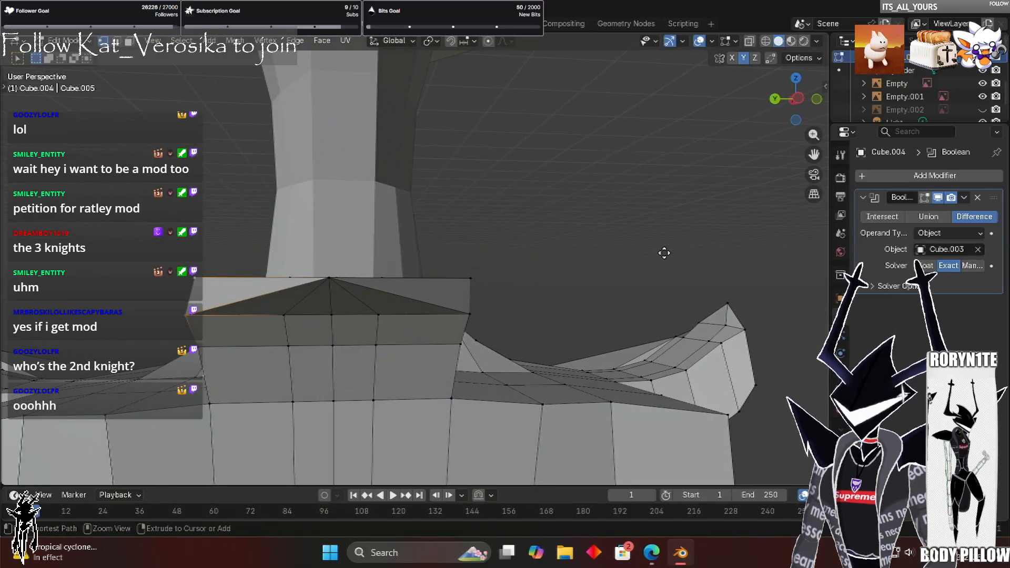
Move the corner vertices on the flap's +Y side inward about 0.051 m along Y
key("g")
key("y")
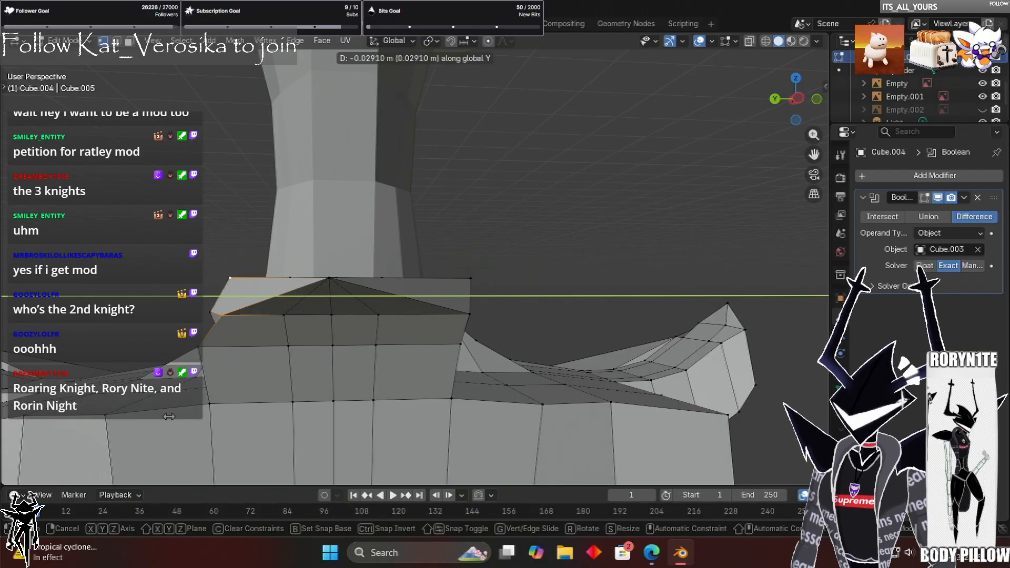
left_click(113, 416)
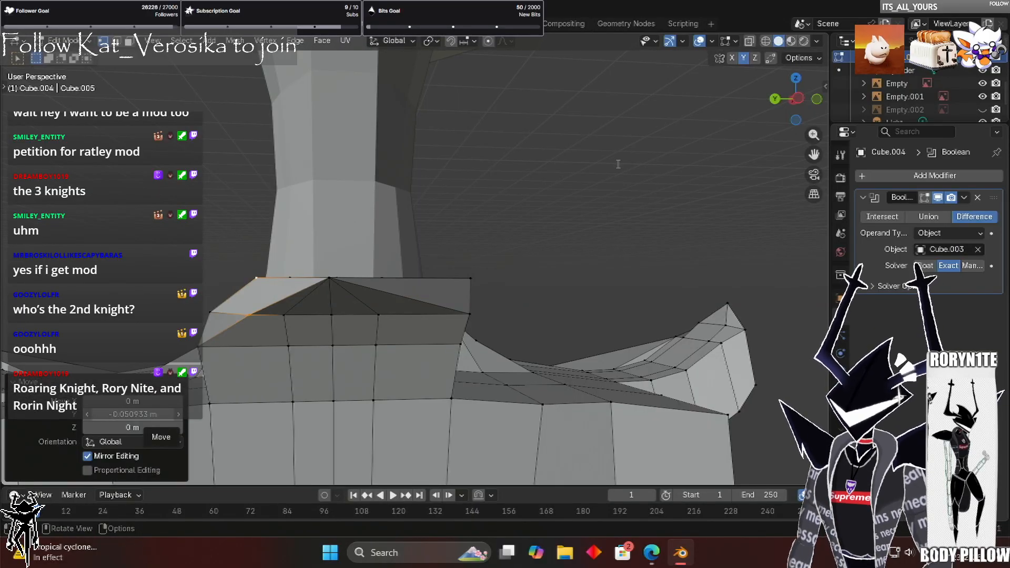
Try to move the flap's -Y side corner vertices along Y, then undo back to before the +Y side corner move
left_click(472, 315)
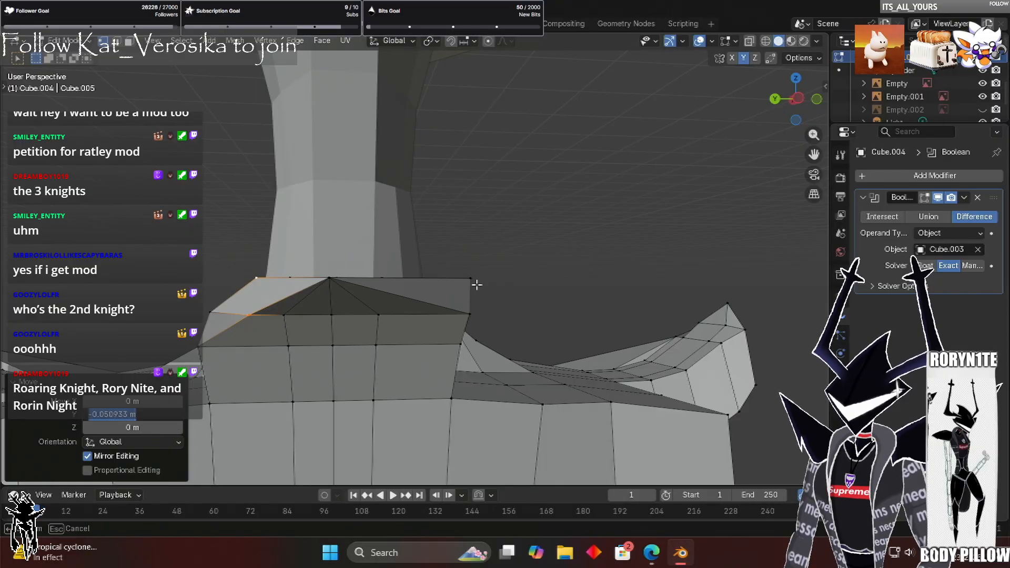
left_click(476, 282, "shift")
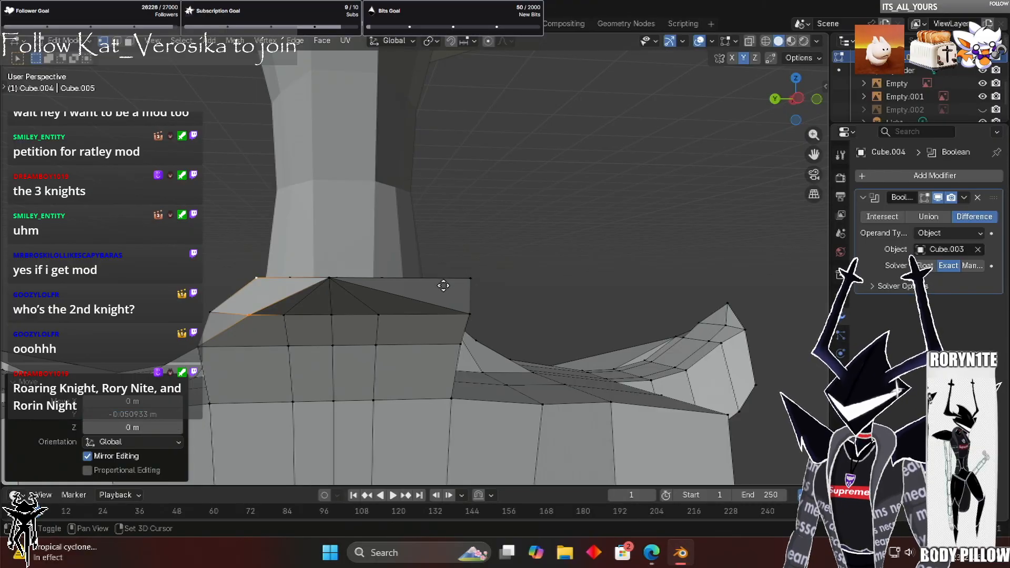
key("g")
key("y")
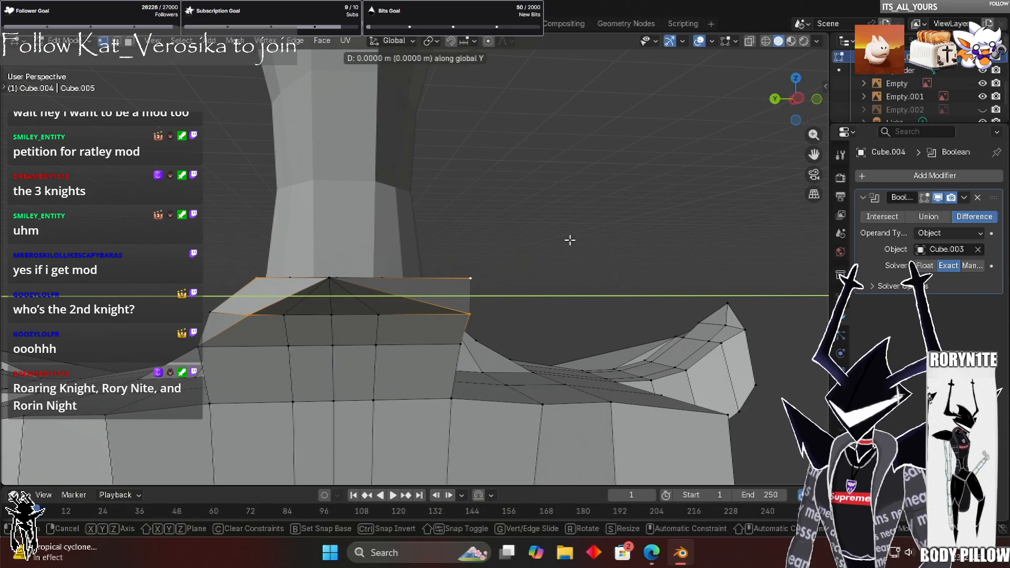
right_click(570, 240)
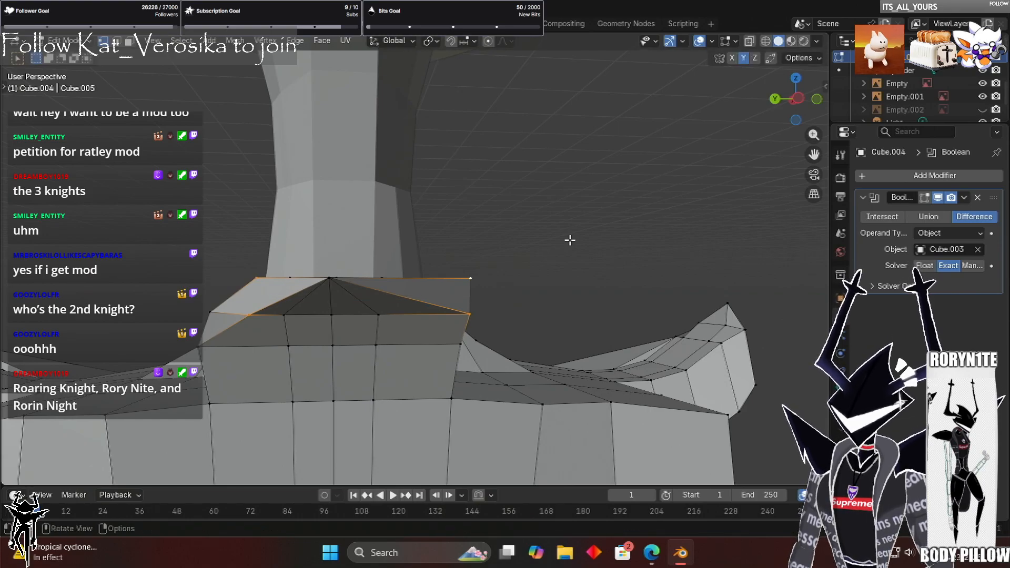
key("ctrl+z")
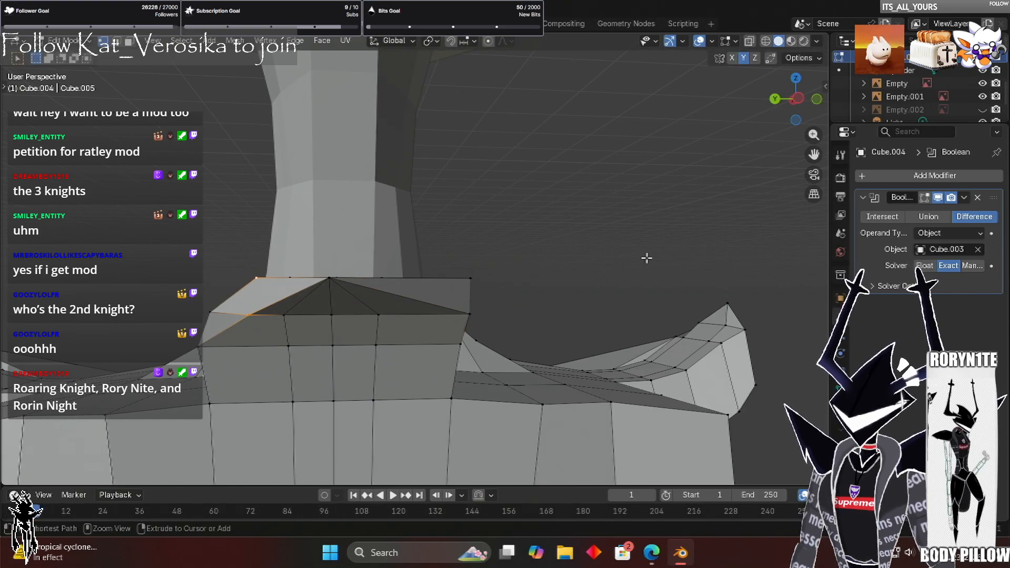
key("ctrl+z")
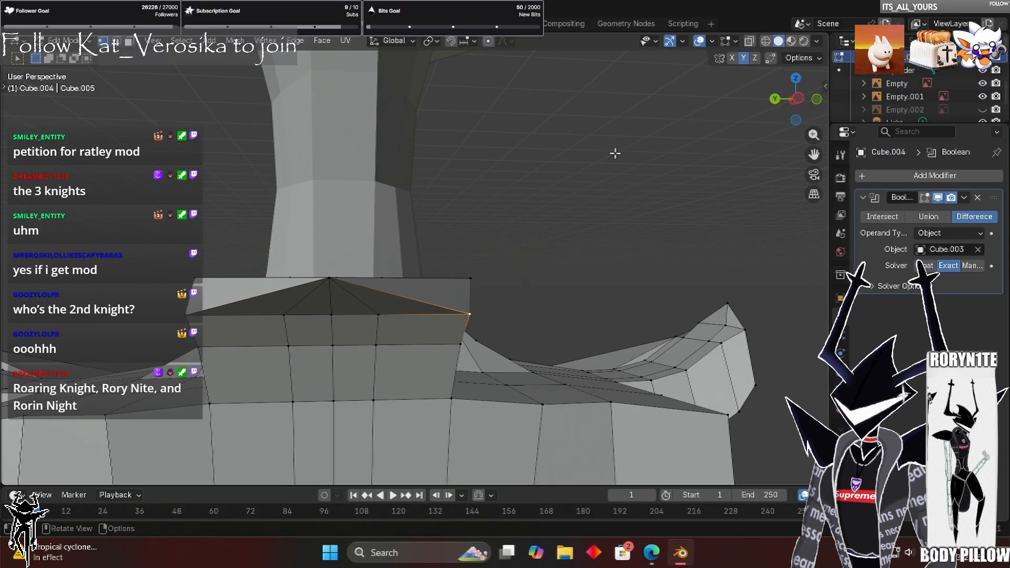
Undo the previous attempt and try to move the flap's -Y side corner vertices inward along Y
key("ctrl+z")
right_click(641, 257)
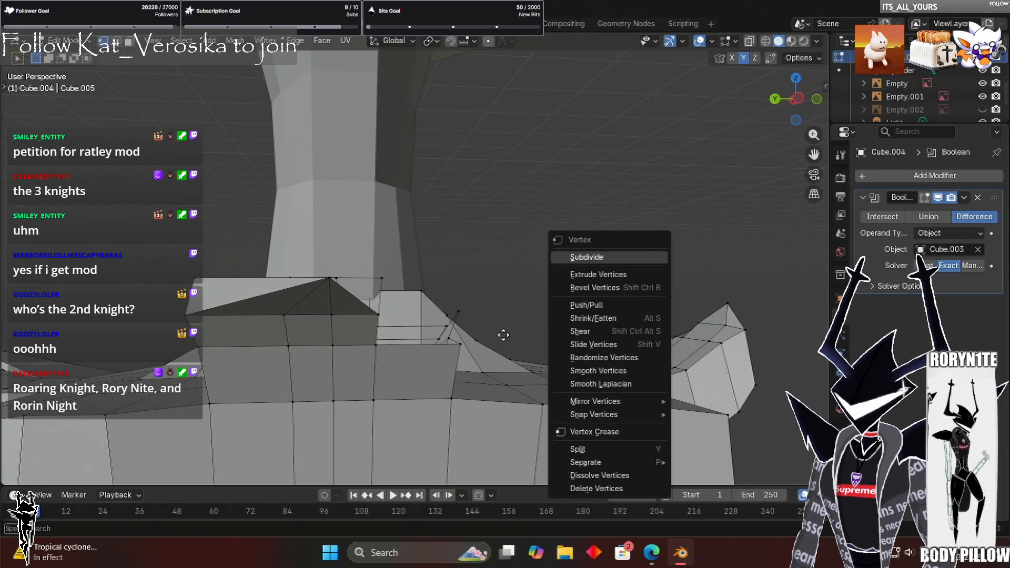
key("ctrl+z")
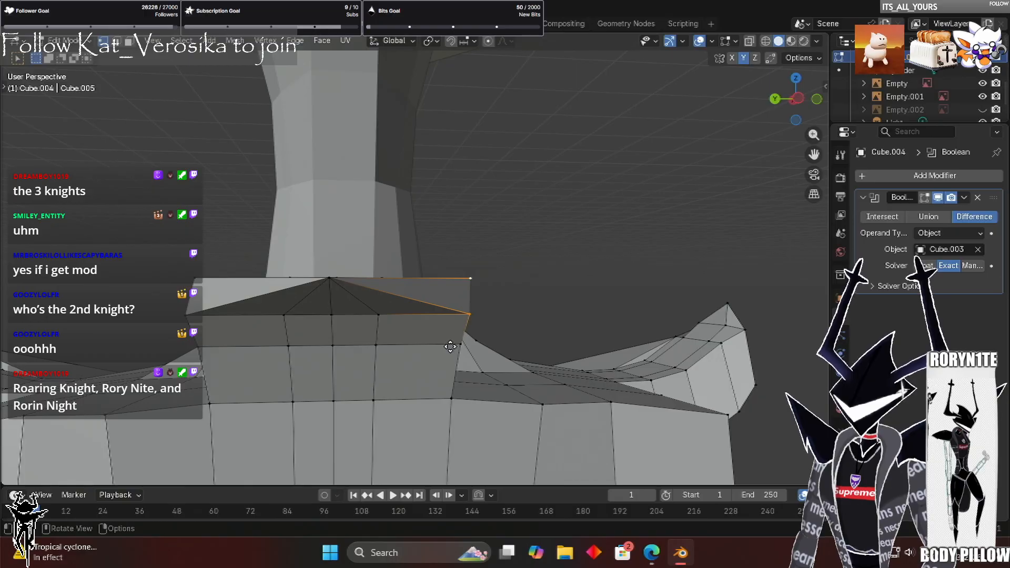
key("g")
key("y")
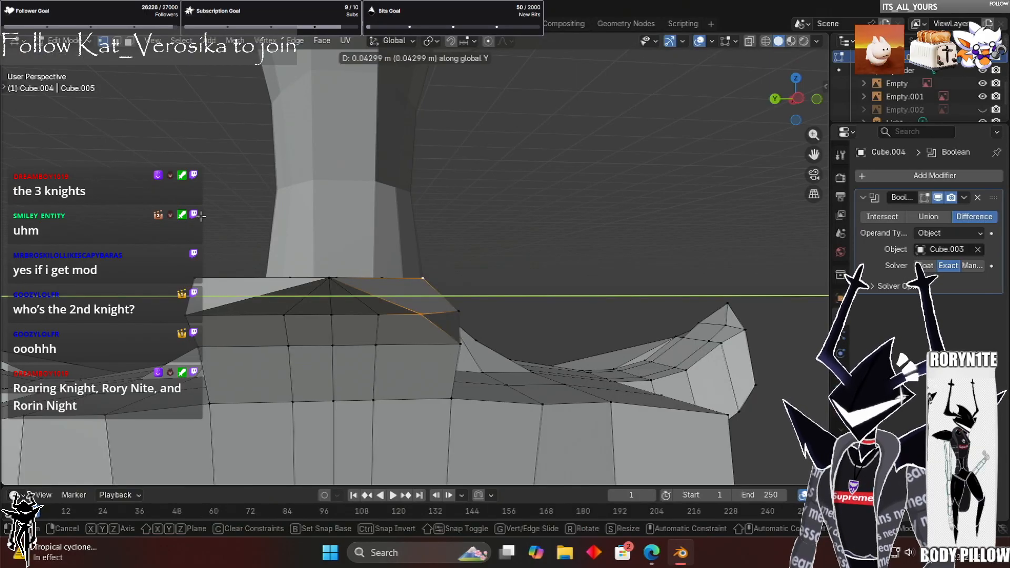
middle_click_drag(500, 196, 524, 206)
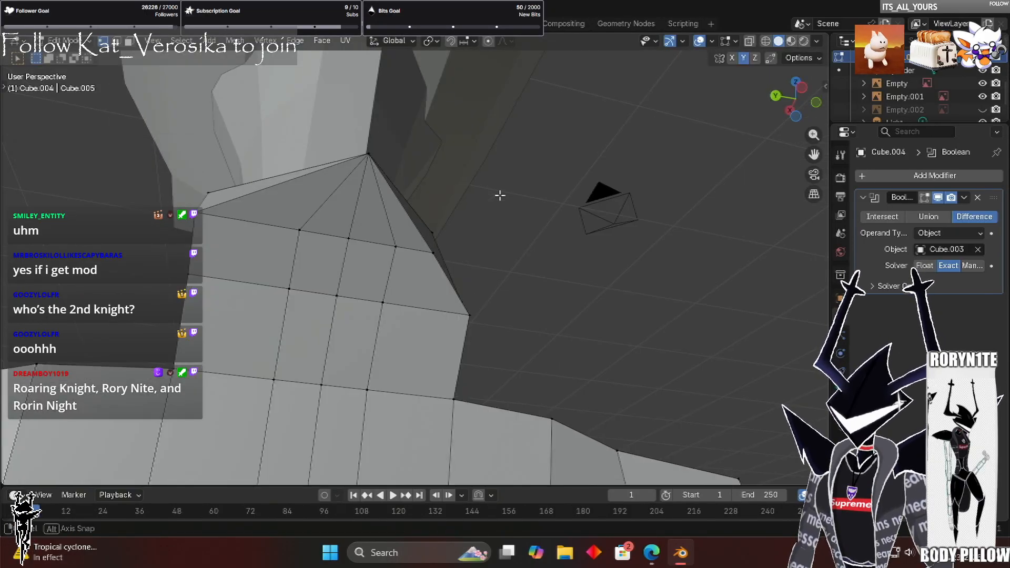
Try to move the flap's +Y side corner vertices inward about 0.049 m along Y, then undo the moves on both sides
left_click(557, 225)
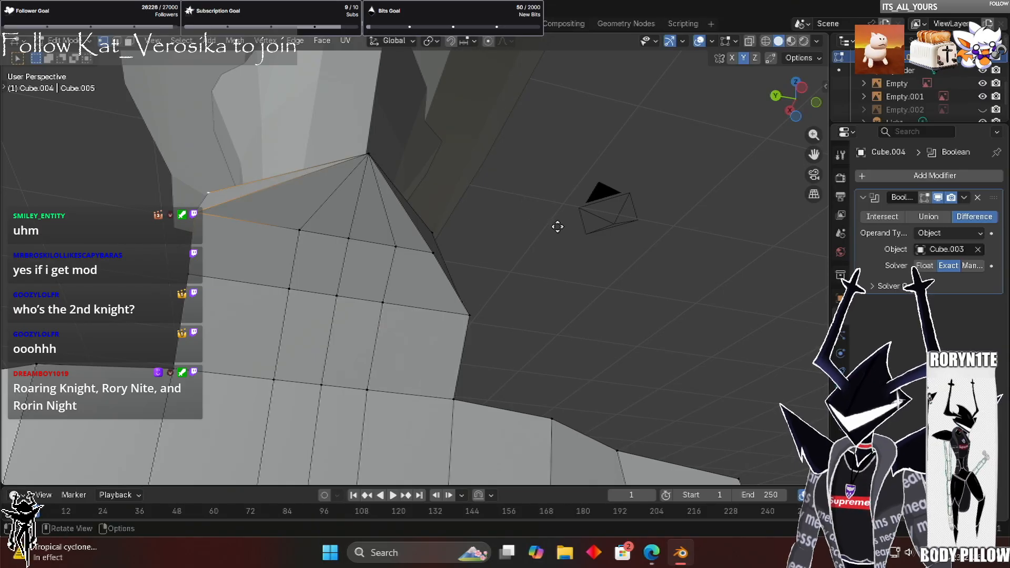
key("g")
key("y")
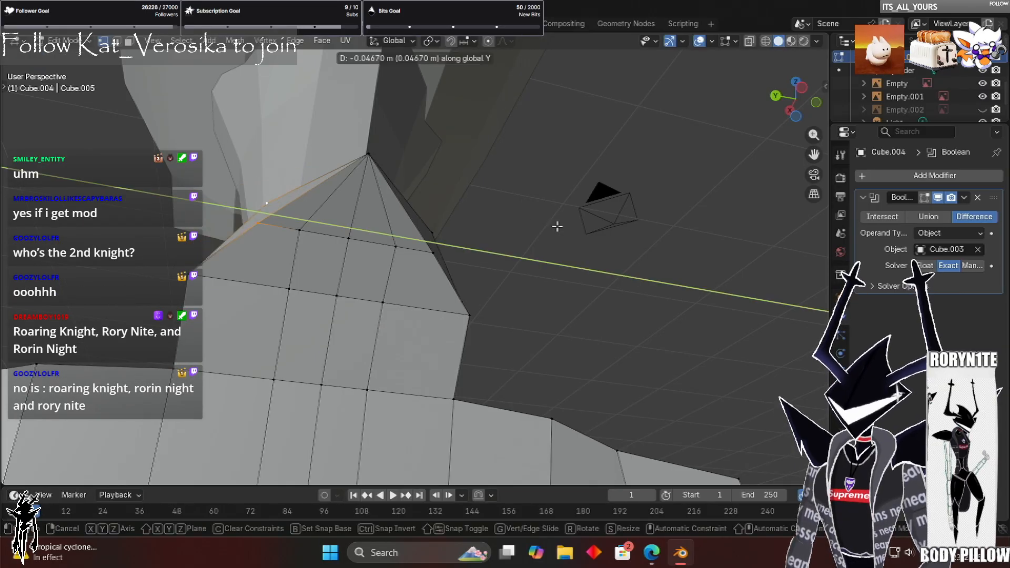
left_click(556, 227)
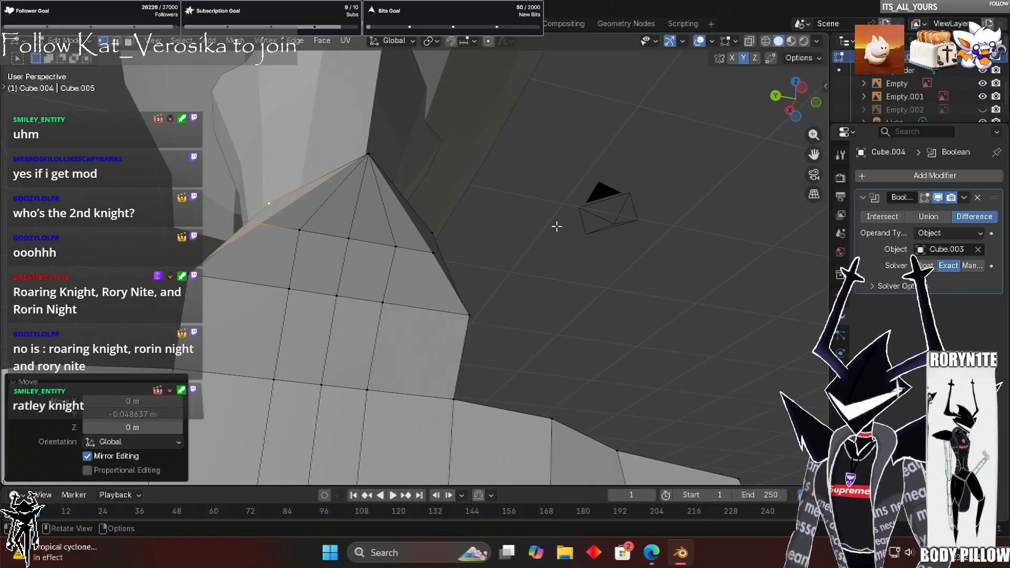
key("ctrl+z")
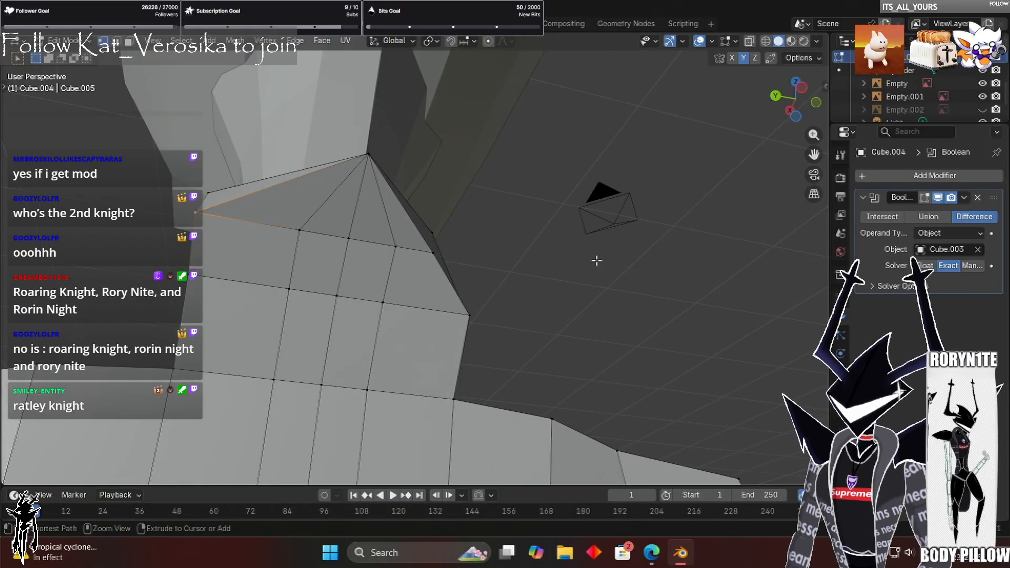
key("ctrl+z")
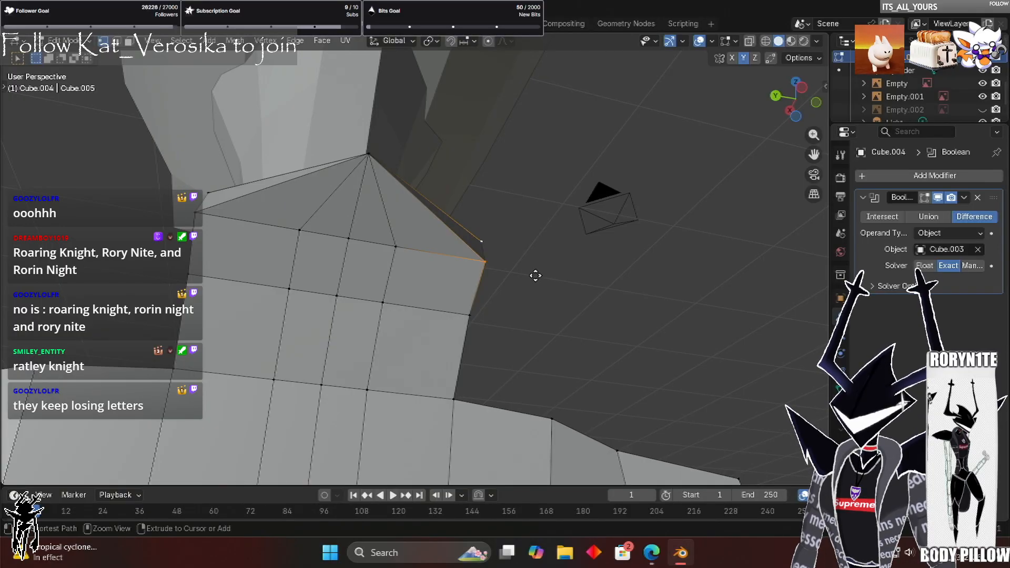
Move the -Y side corner vertices behind the flap's tip inward 0.05483 m along Y and copy that distance
key("g")
key("y")
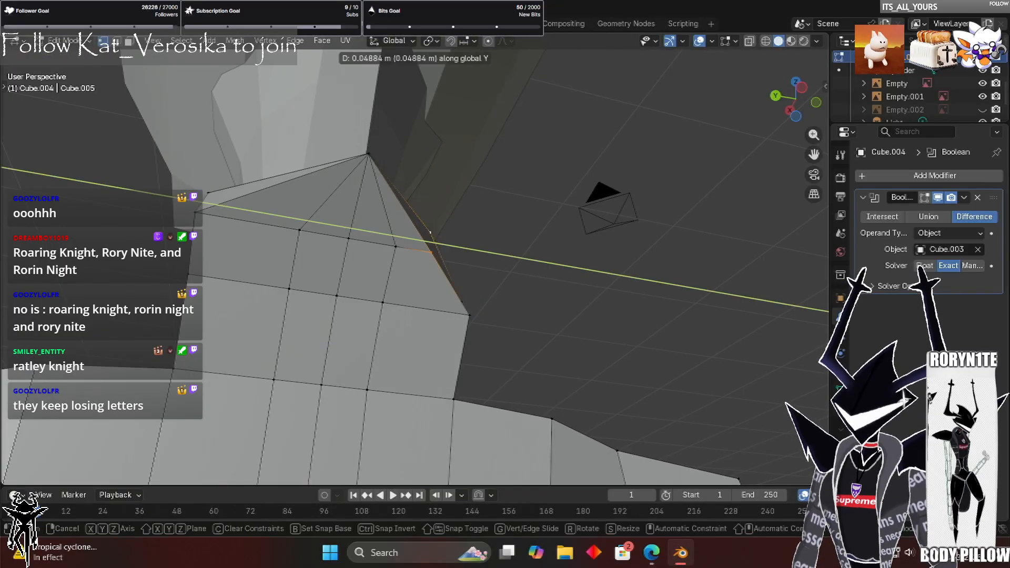
left_click(647, 269)
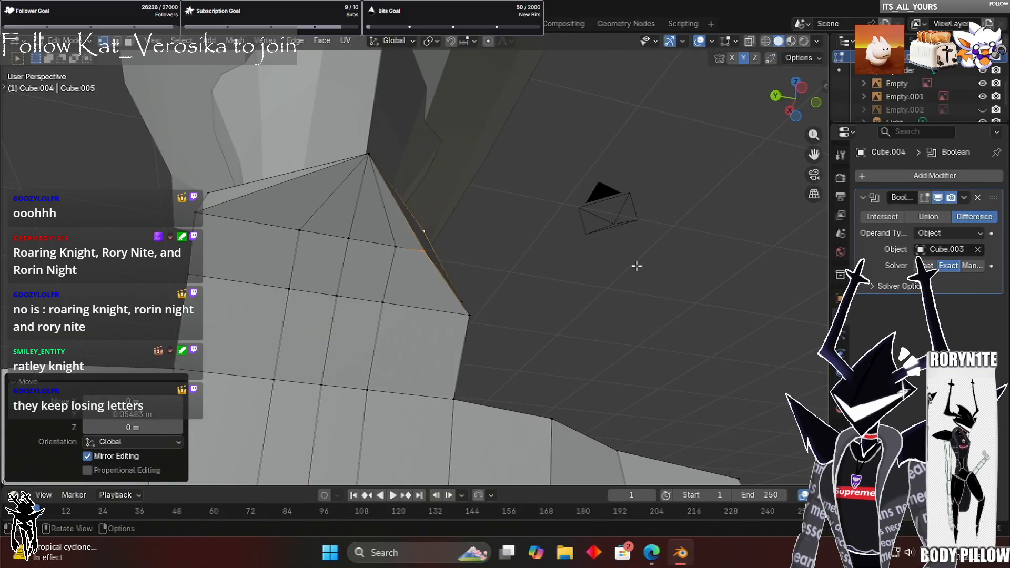
left_click(133, 415)
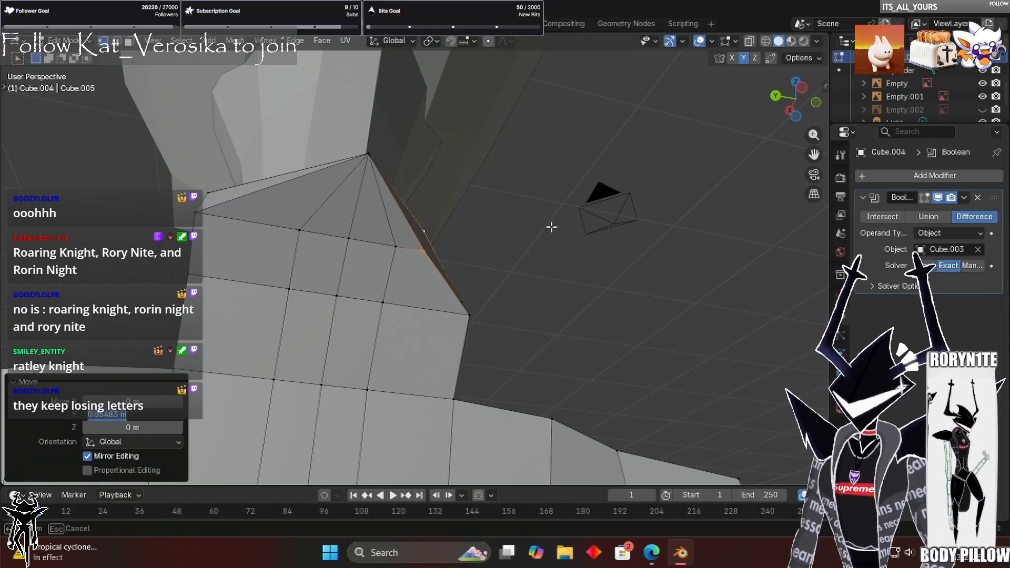
left_click(610, 241)
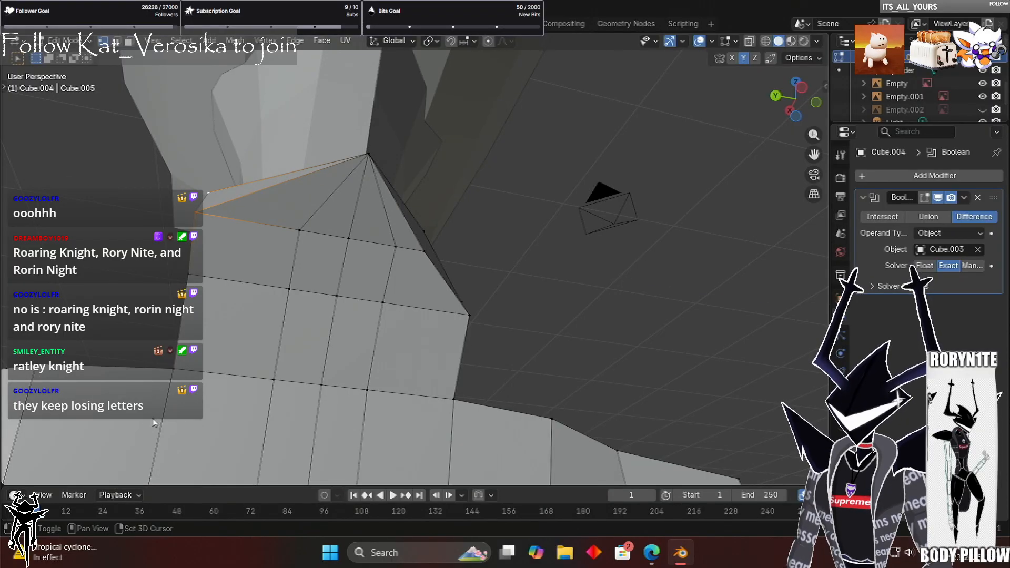
Move the flap's +Y side corner vertices inward along Y by the same 0.05483 m distance as the opposite side
key("g")
key("y")
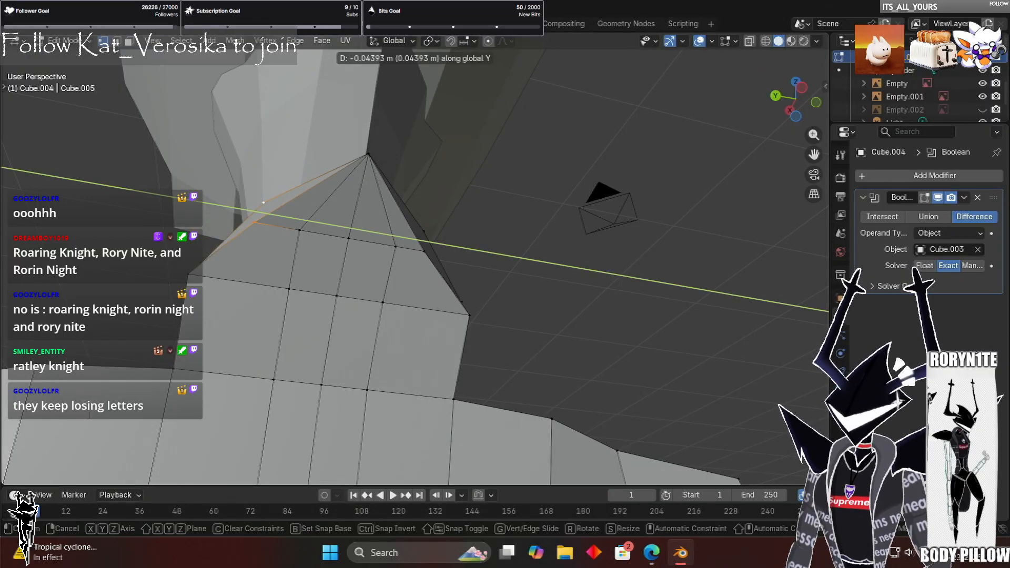
left_click(241, 420)
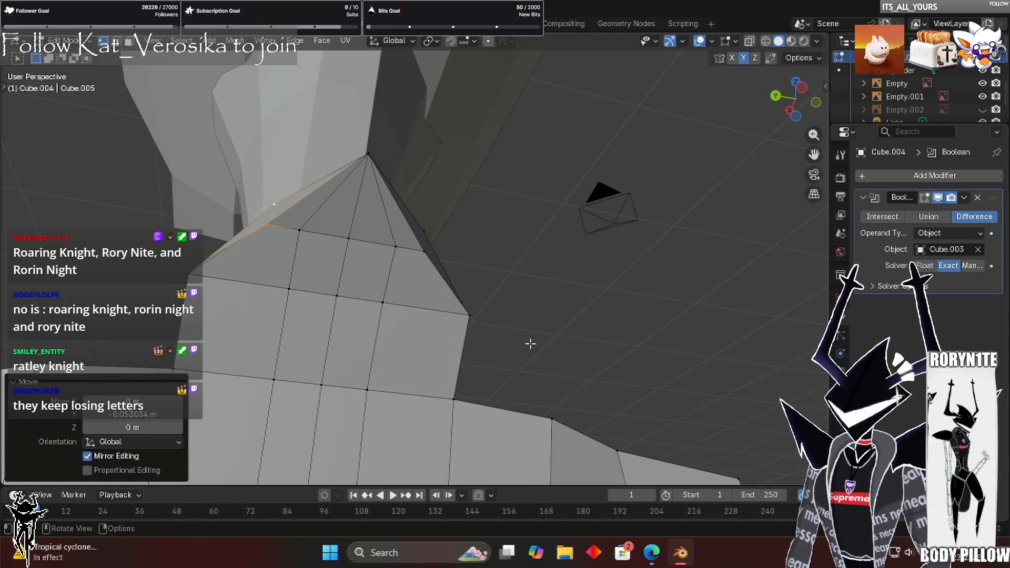
left_click(132, 414)
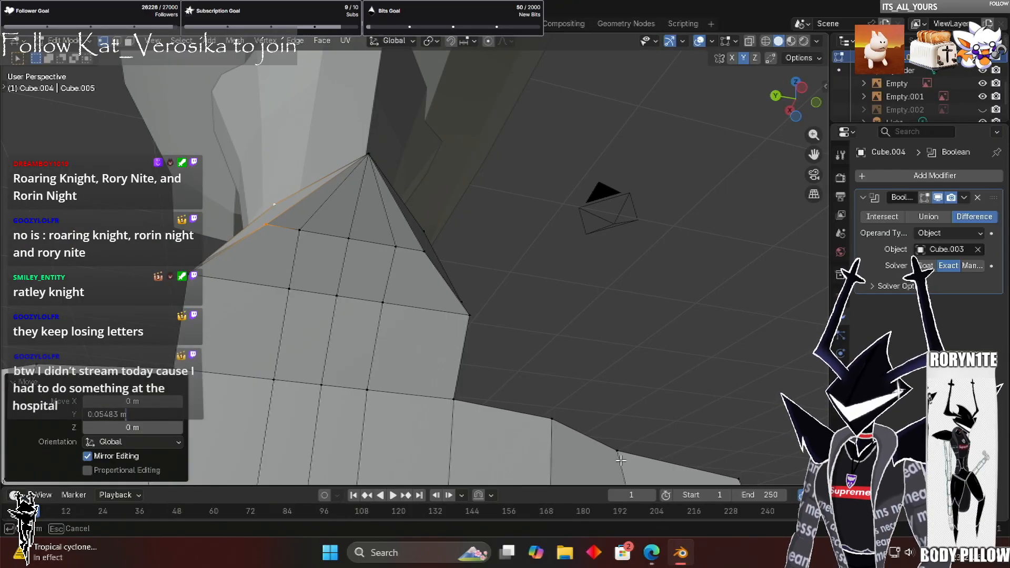
key("Return")
Move the upper vertex of the next corner on the flap's -Y side inward along Y
middle_click_drag(645, 343, 686, 357)
middle_click_drag(556, 328, 609, 365)
middle_click_drag(523, 432, 536, 396)
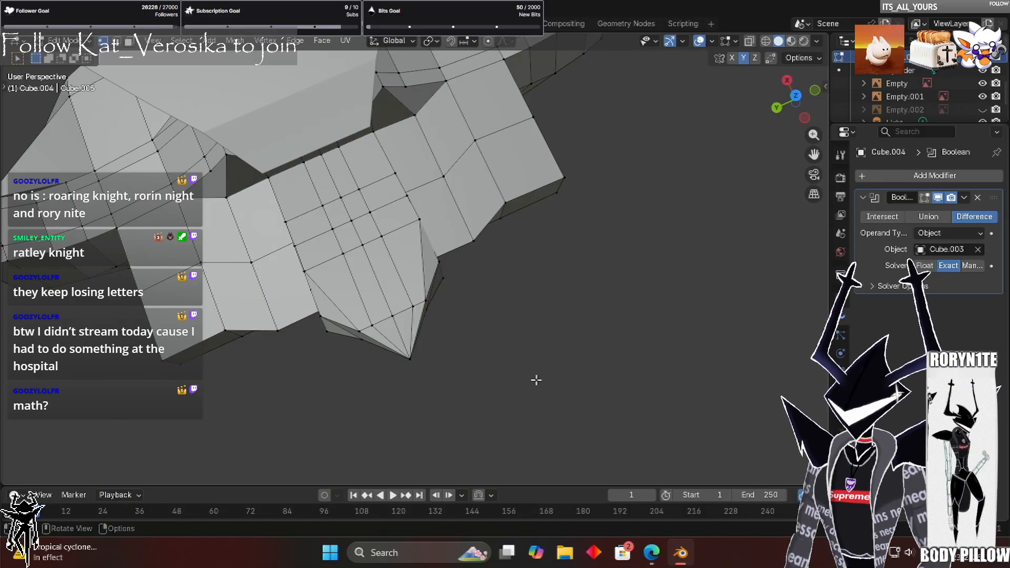
middle_click_drag(410, 343, 383, 298)
middle_click_drag(384, 175, 462, 269)
middle_click_drag(412, 293, 476, 229)
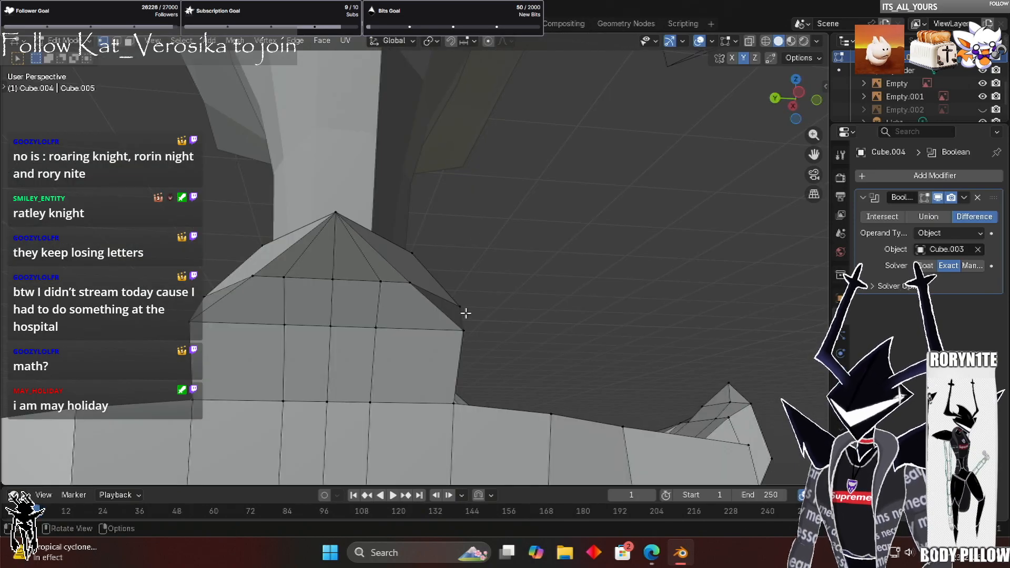
mouse_move(580, 296)
middle_mouse_down()
mouse_move(609, 296)
mouse_move(523, 298)
mouse_move(585, 298)
middle_mouse_up()
key("g")
key("x")
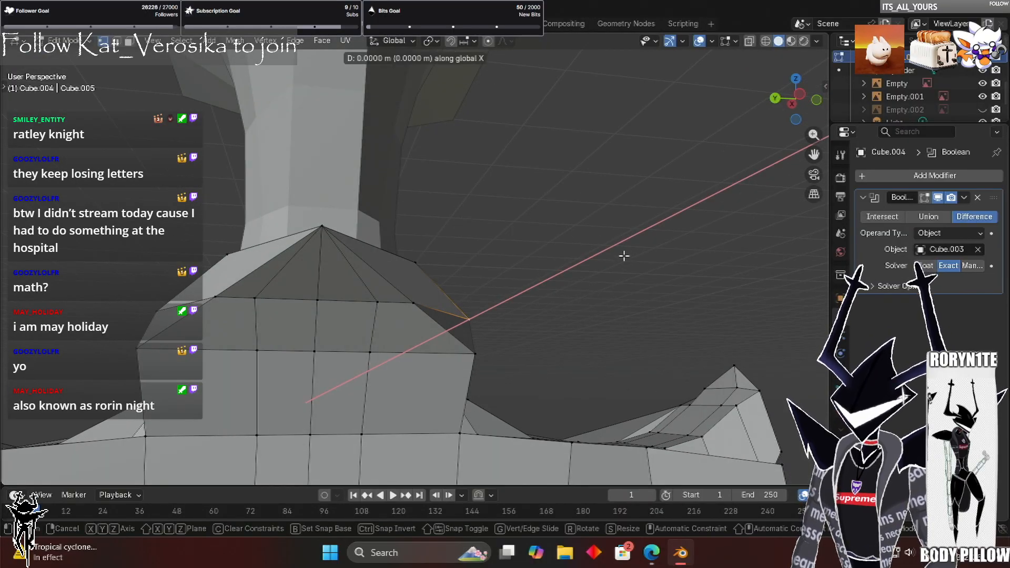
key("y")
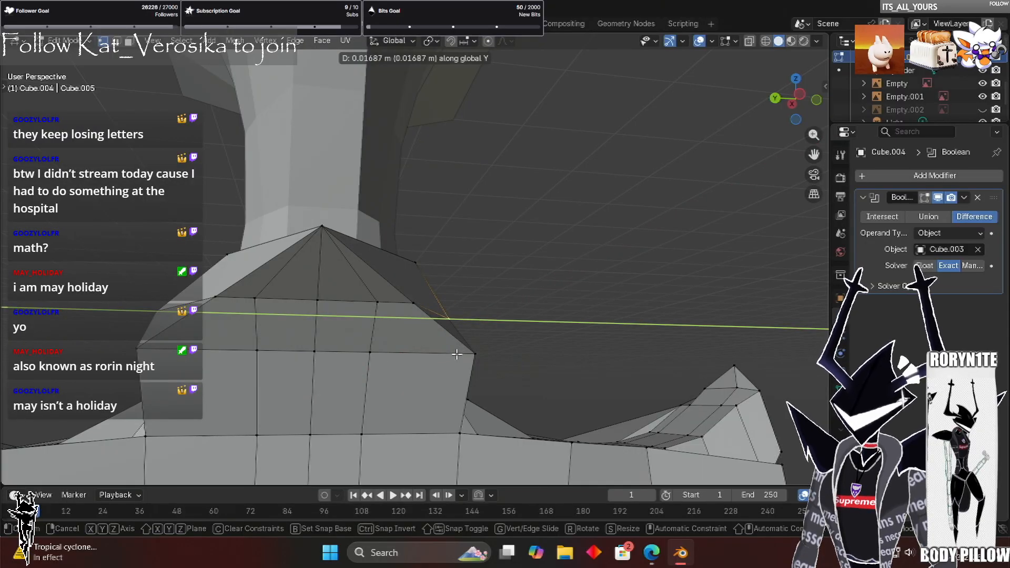
left_click(510, 326)
middle_click_drag(566, 305, 587, 298)
left_click(587, 297)
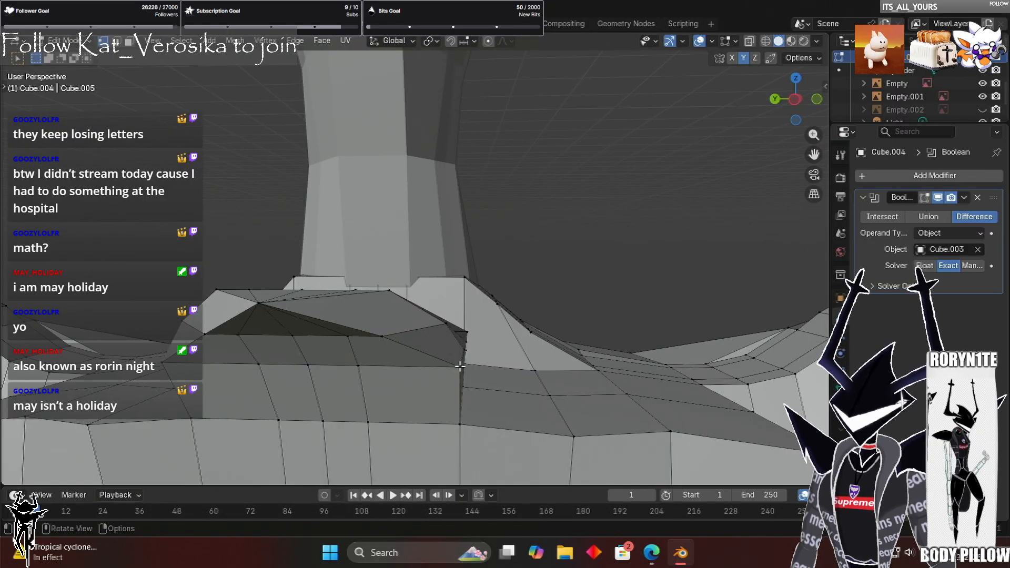
middle_click_drag(459, 370, 459, 369)
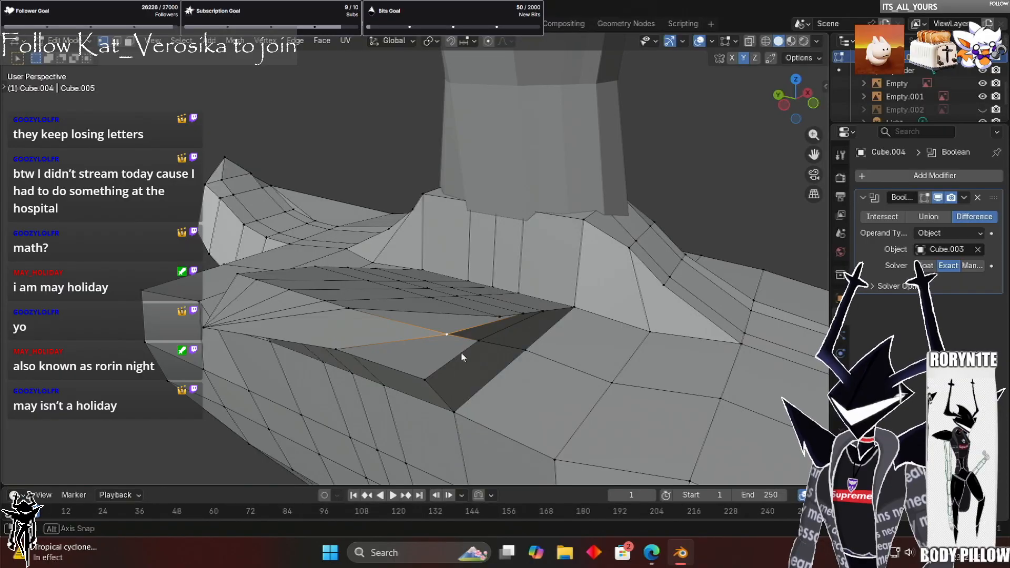
middle_click_drag(470, 322, 471, 374)
right_click(471, 375)
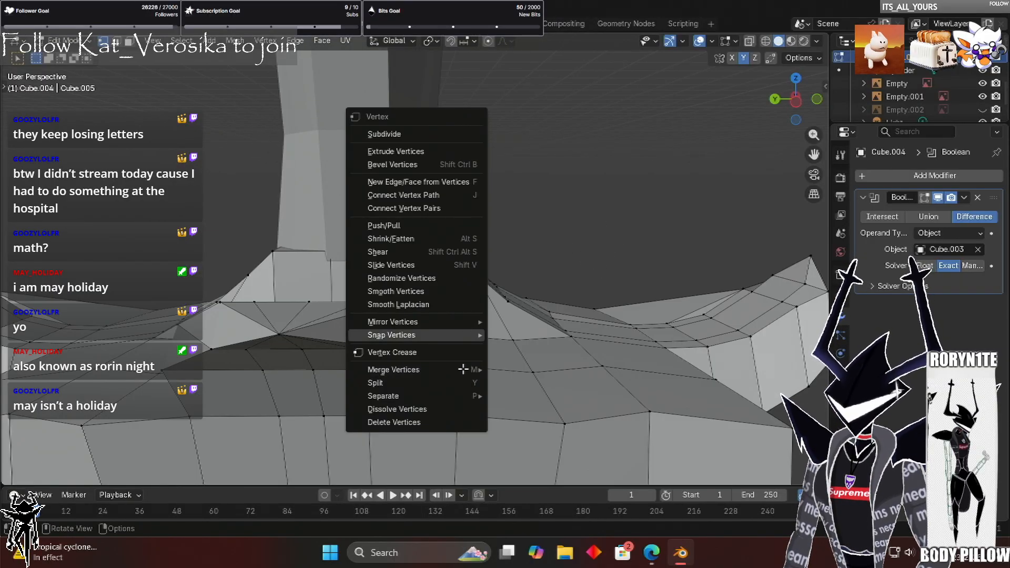
key("Escape")
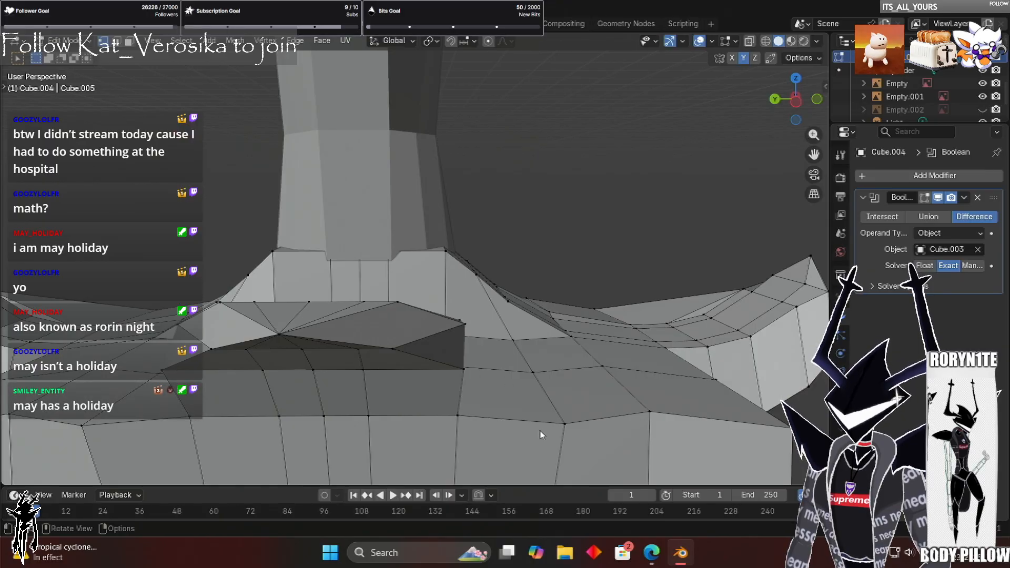
right_click(537, 289)
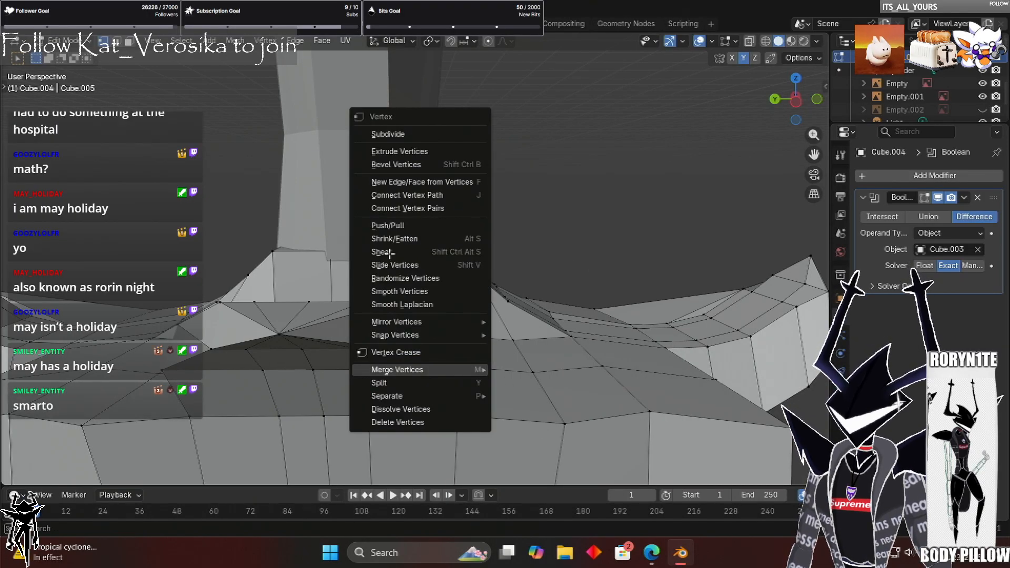
left_click(401, 231)
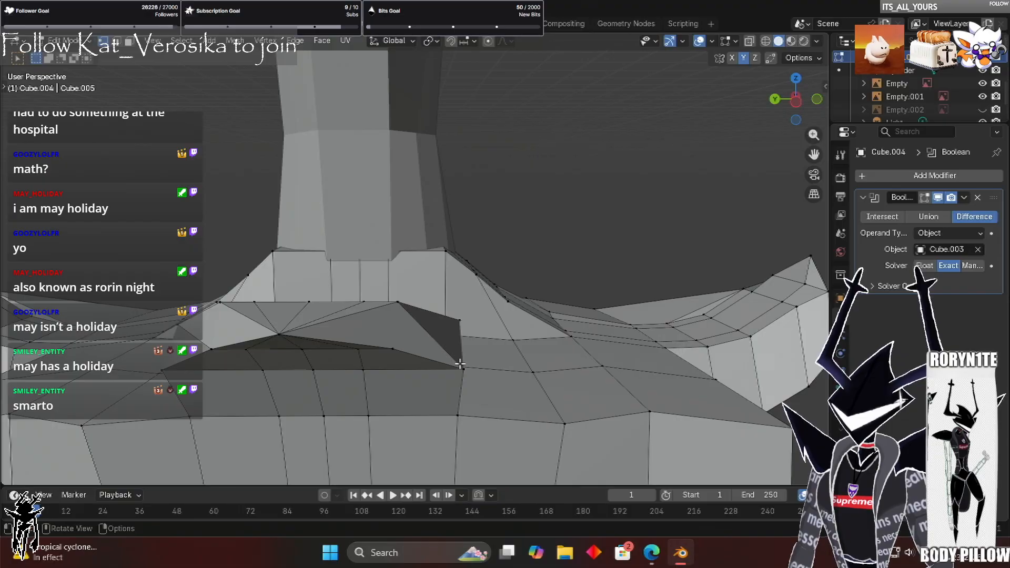
Try to move a single vertex on the flap's -Y side freely, then cancel and undo
middle_click_drag(462, 284, 464, 236)
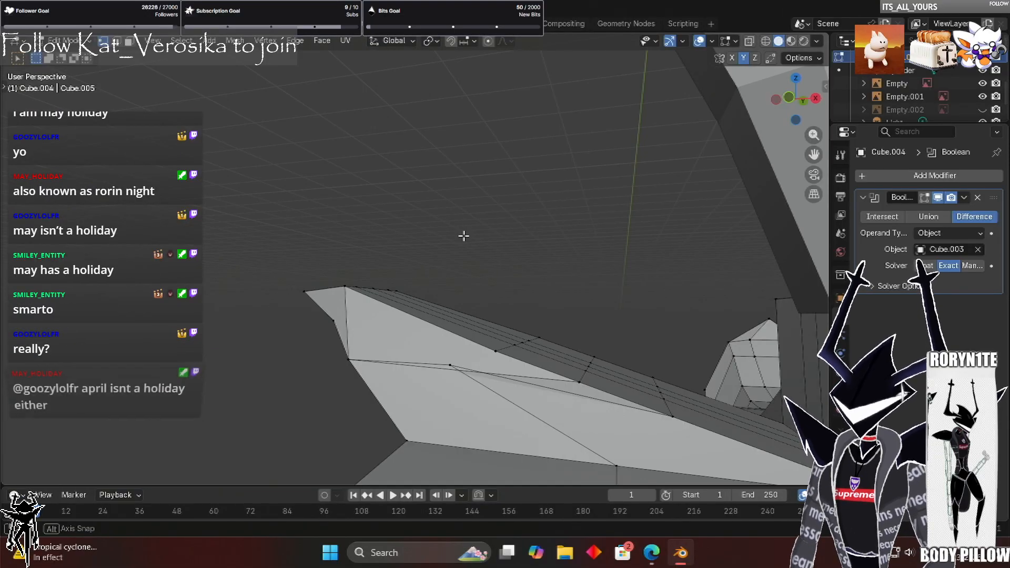
key("g")
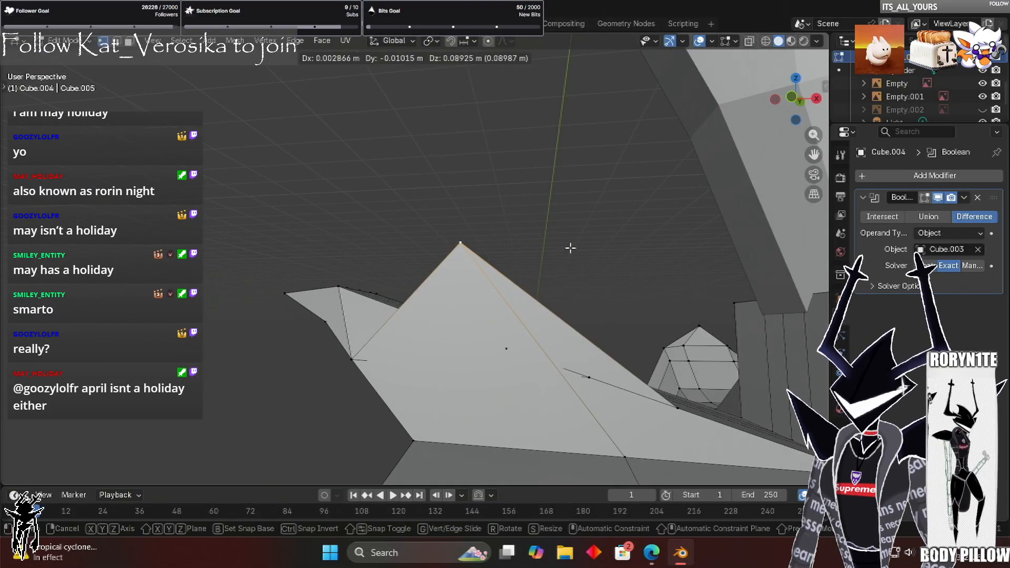
key("Escape")
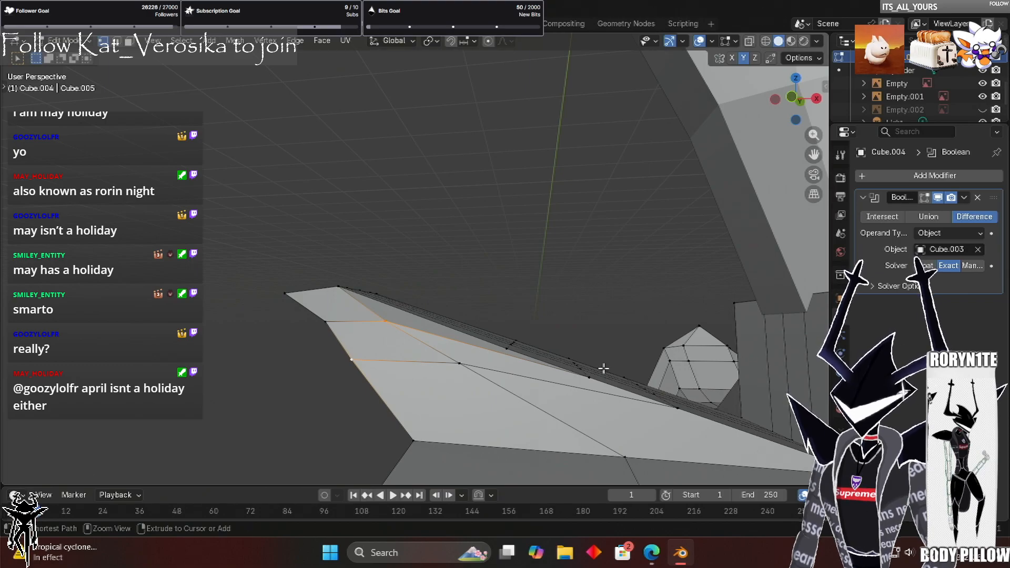
middle_click_drag(550, 331, 563, 221)
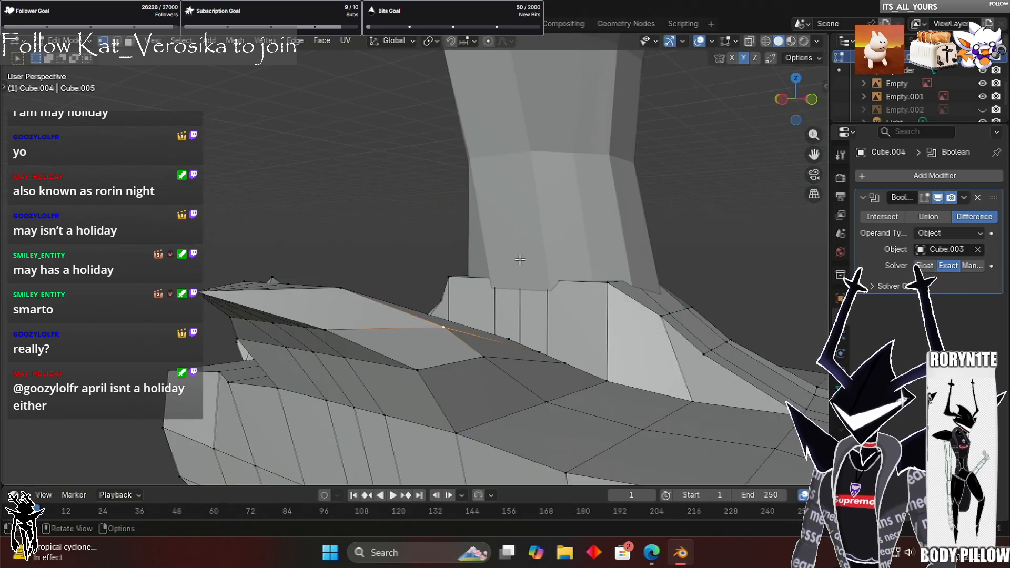
middle_click_drag(442, 261, 424, 234)
middle_click_drag(418, 297, 474, 347)
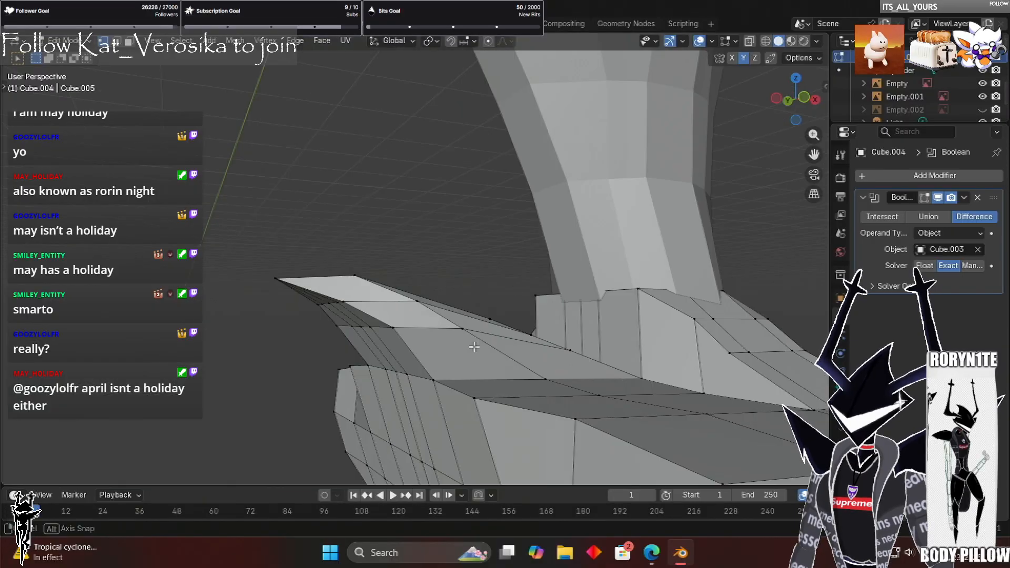
key("ctrl+z")
scroll(572, 362, "up", 1)
middle_click_drag(540, 349, 597, 206, "shift")
left_click(556, 352, "shift")
key("g")
left_click(504, 290)
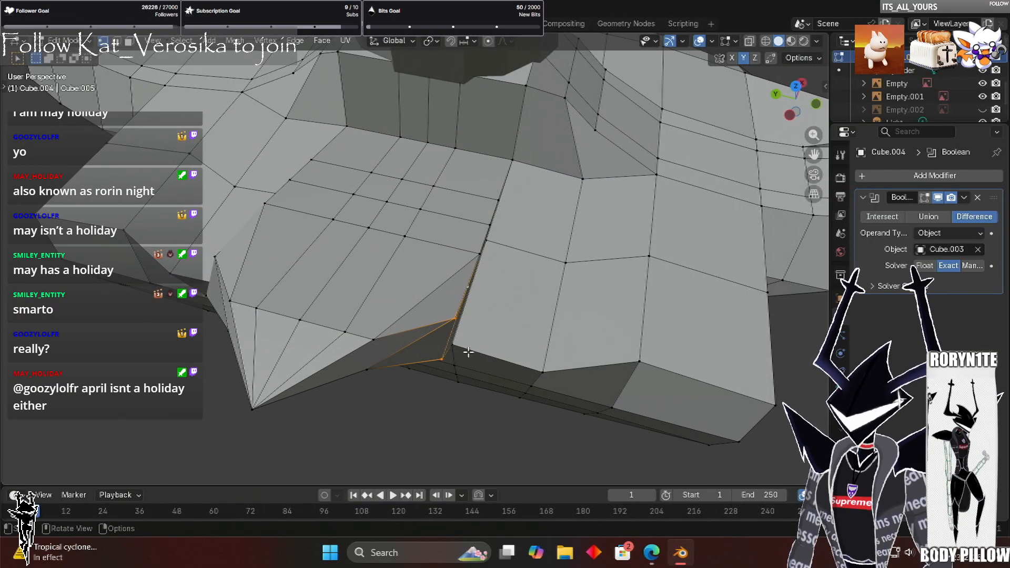
middle_click_drag(463, 355, 600, 328)
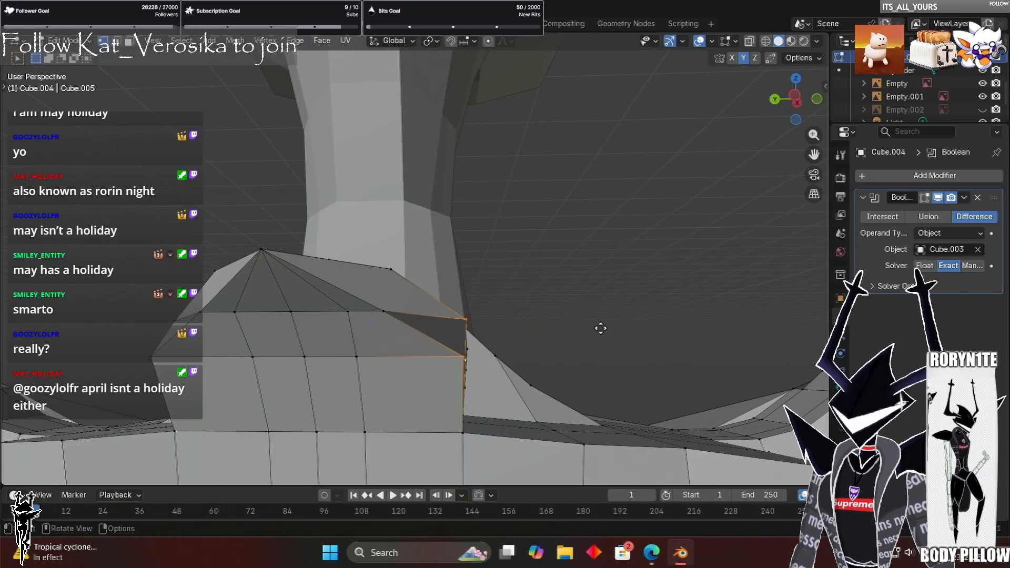
key("ctrl+z")
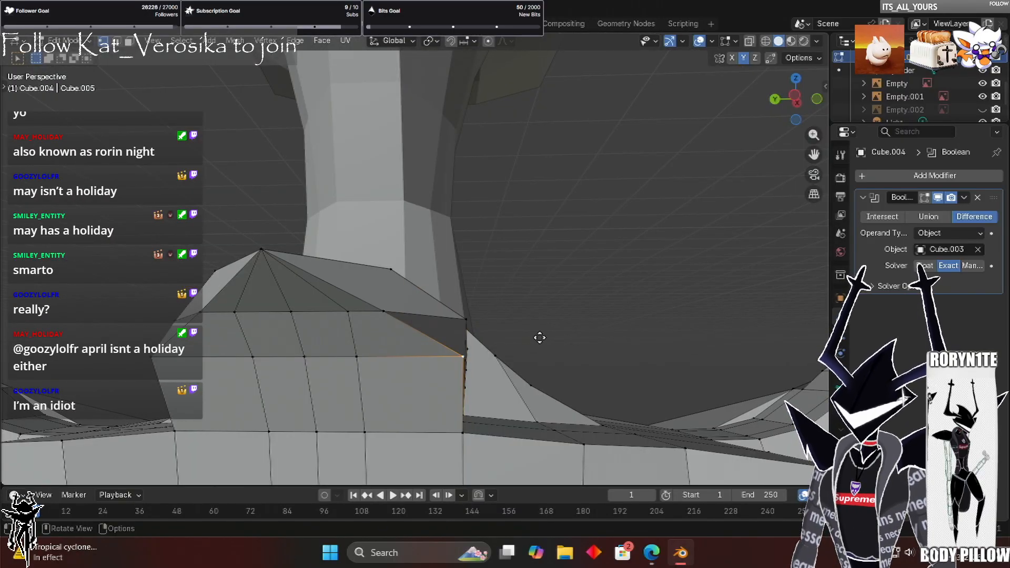
Move the lower corner vertex in the second row behind the tip, on the flap's -Y side, inward 0.034423 m along Y and copy the distance
key("g")
key("y")
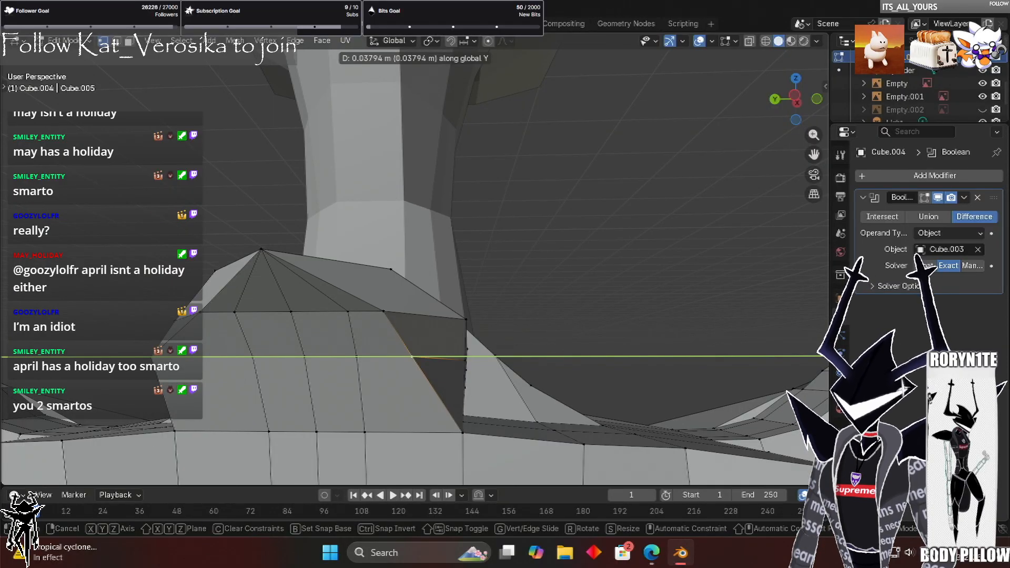
left_click(499, 273)
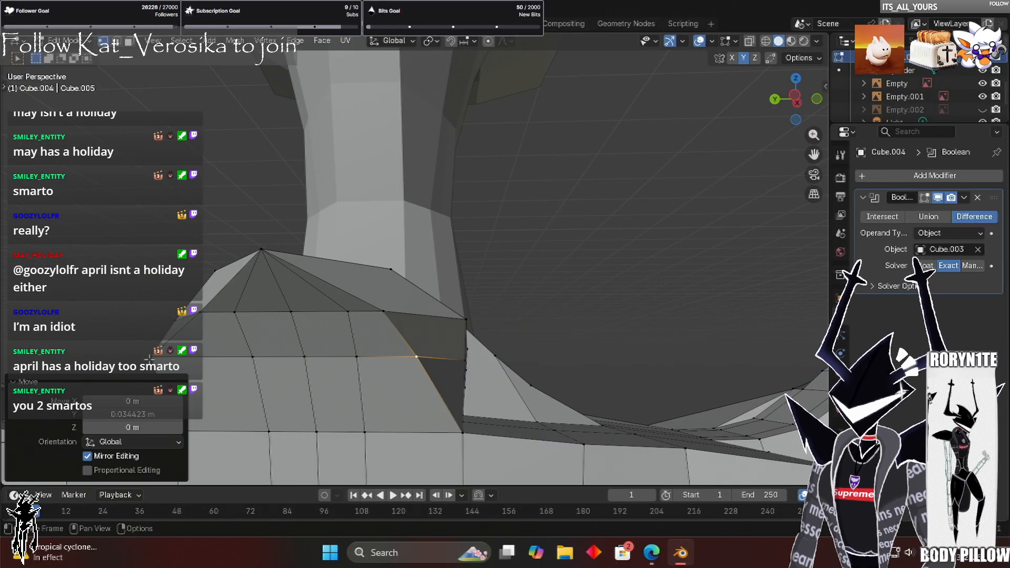
left_click(132, 414)
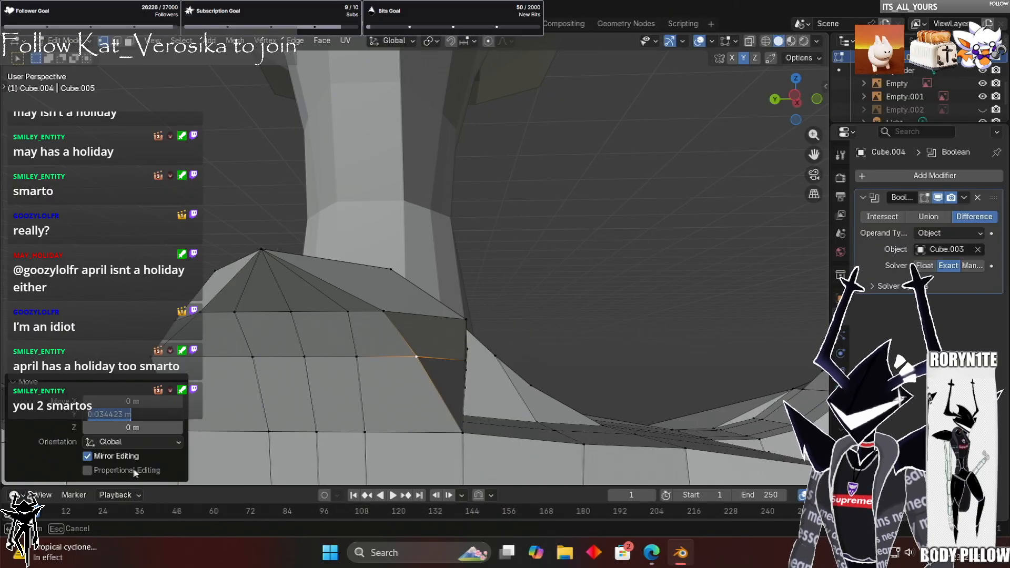
Move the matching lower corner vertex on the flap's +Y side inward by -0.034423 m along Y
left_click(151, 357)
key("g")
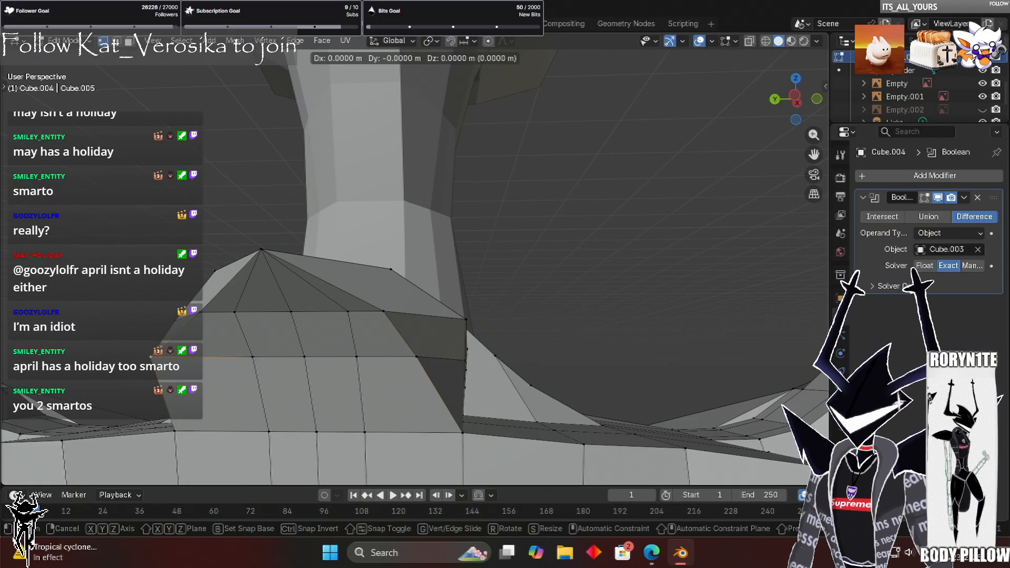
left_click(91, 413)
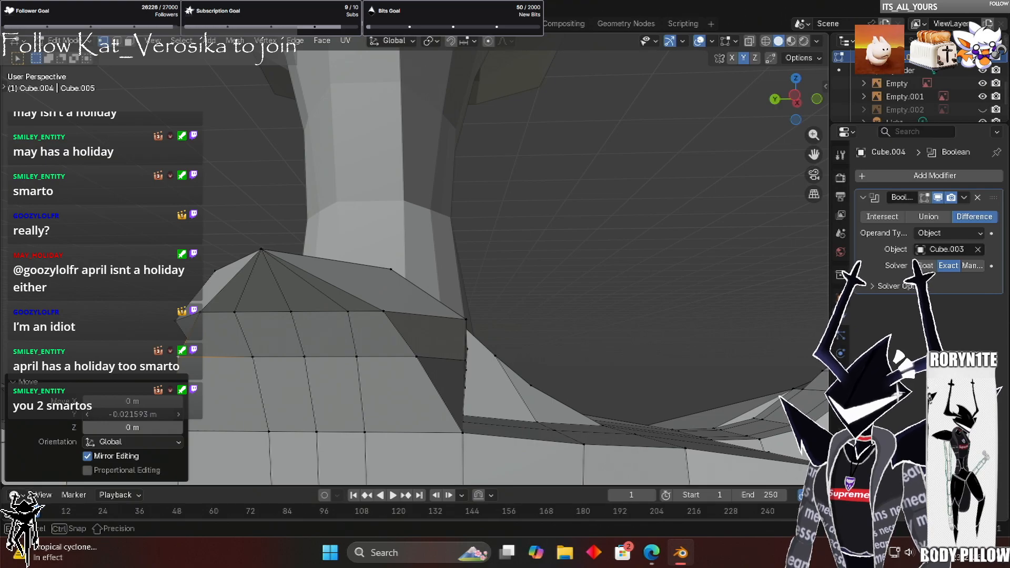
left_click(91, 414)
type("0.034423 m")
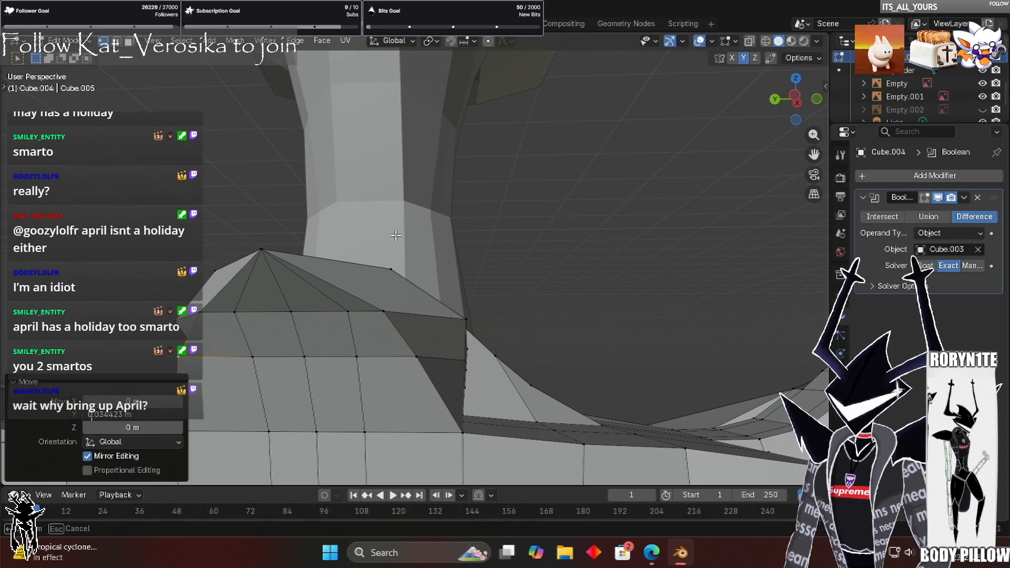
type("-")
key("Return")
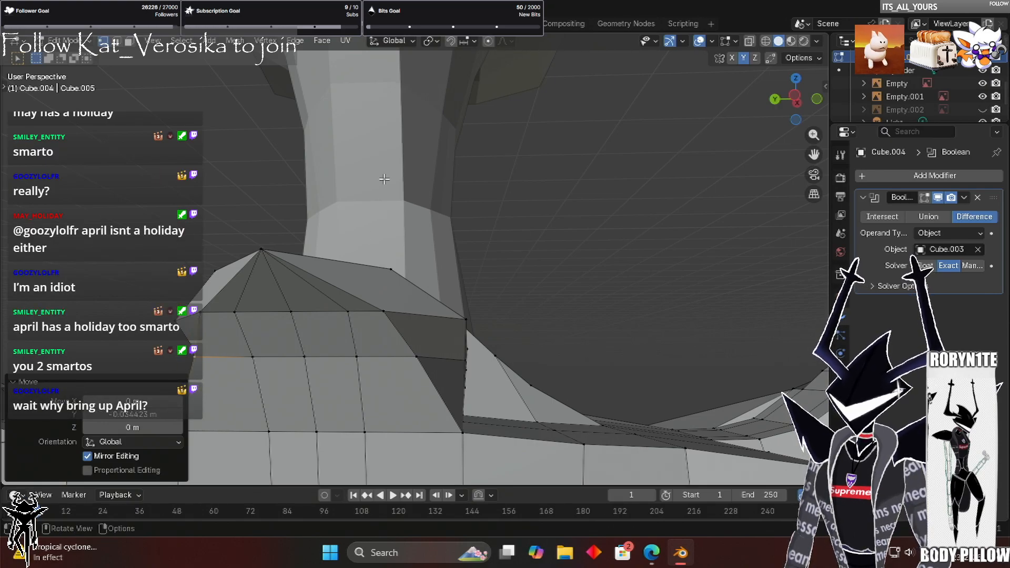
Try to move the second row's middle-height side vertex on the flap's -Y side inward along Y
middle_click_drag(384, 177, 589, 204)
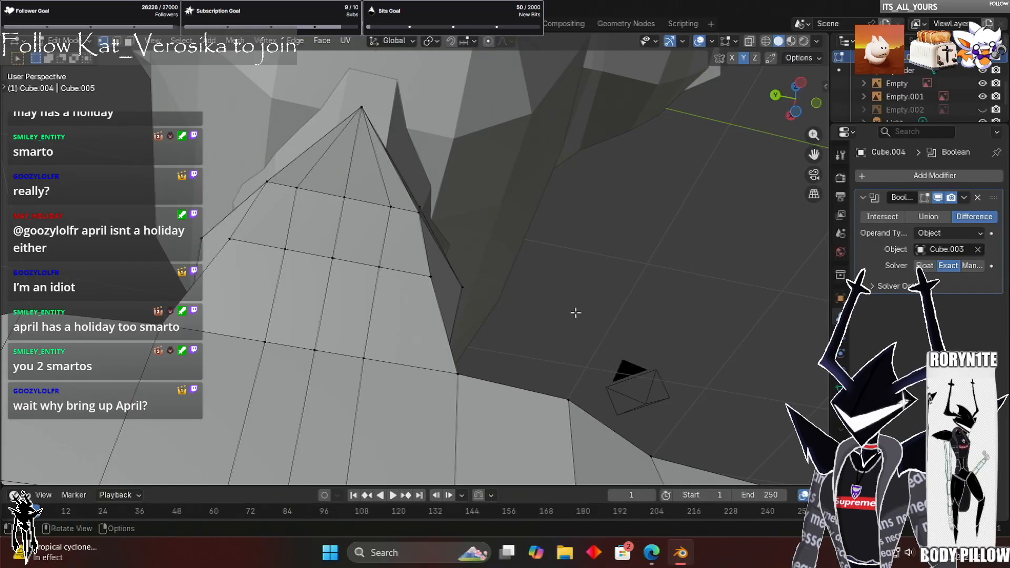
middle_click_drag(579, 316, 580, 319)
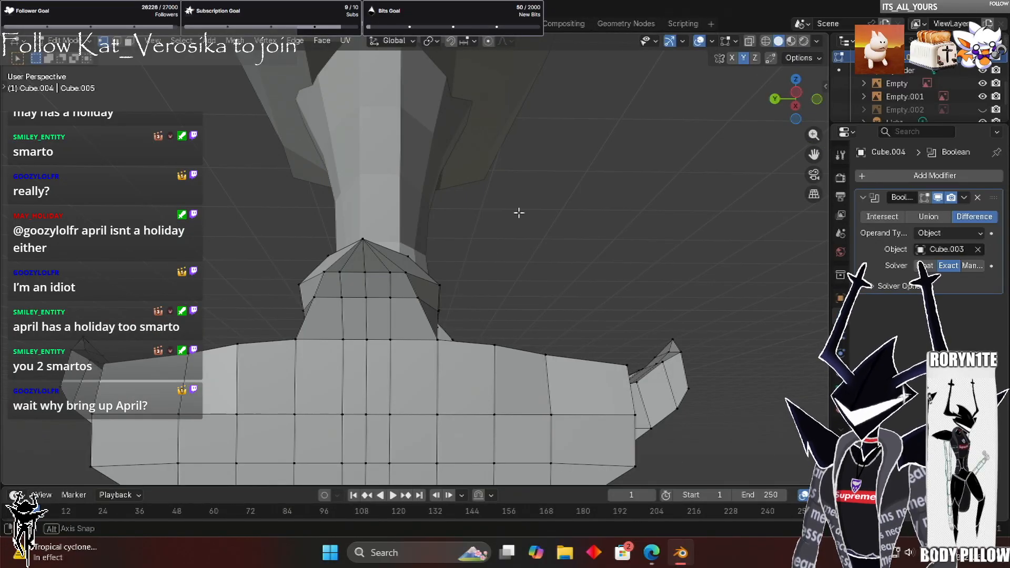
middle_click_drag(456, 270, 394, 255)
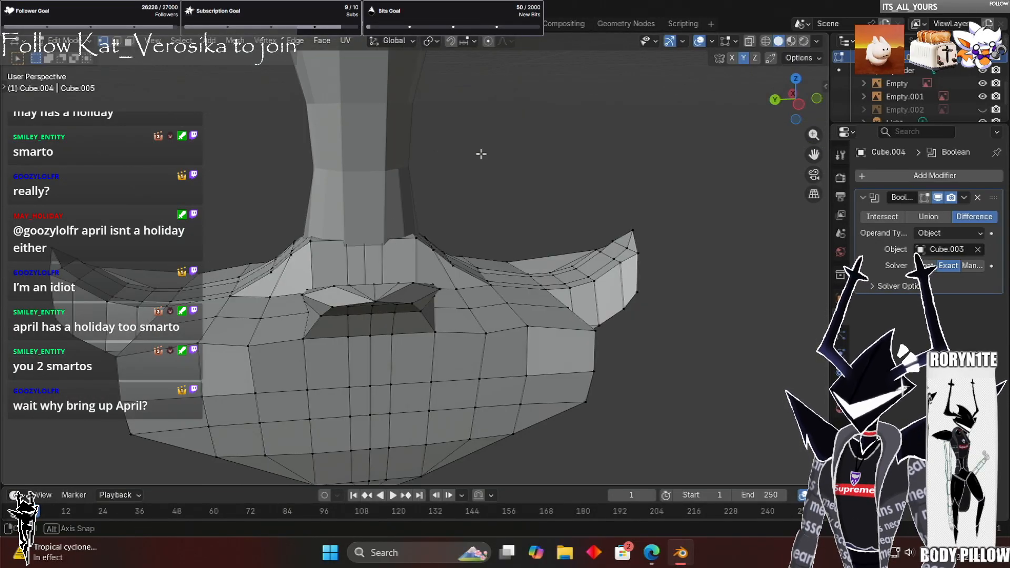
middle_click_drag(502, 147, 521, 158)
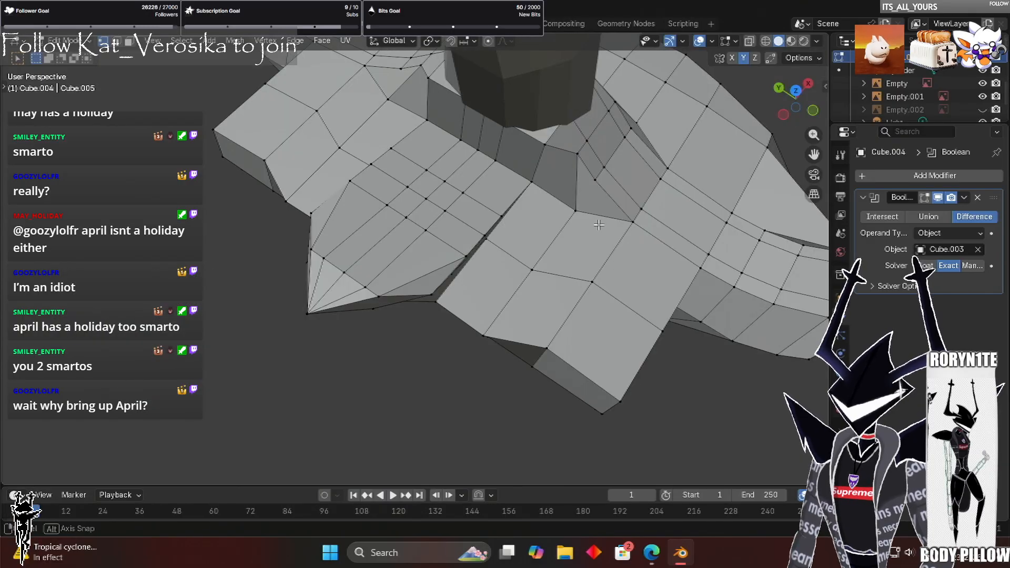
middle_click_drag(593, 225, 523, 259)
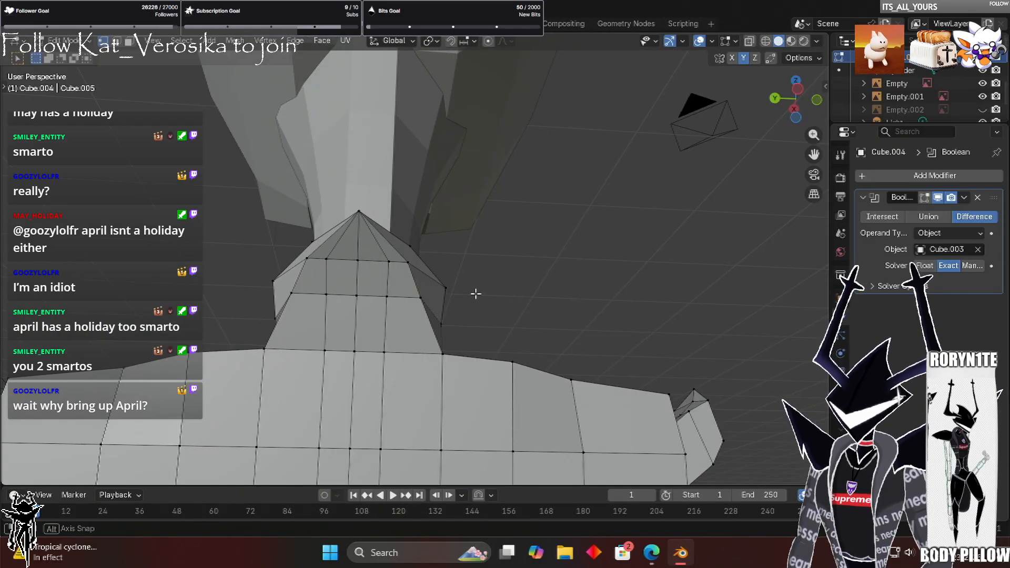
middle_click_drag(600, 239, 568, 245)
key("g")
key("y")
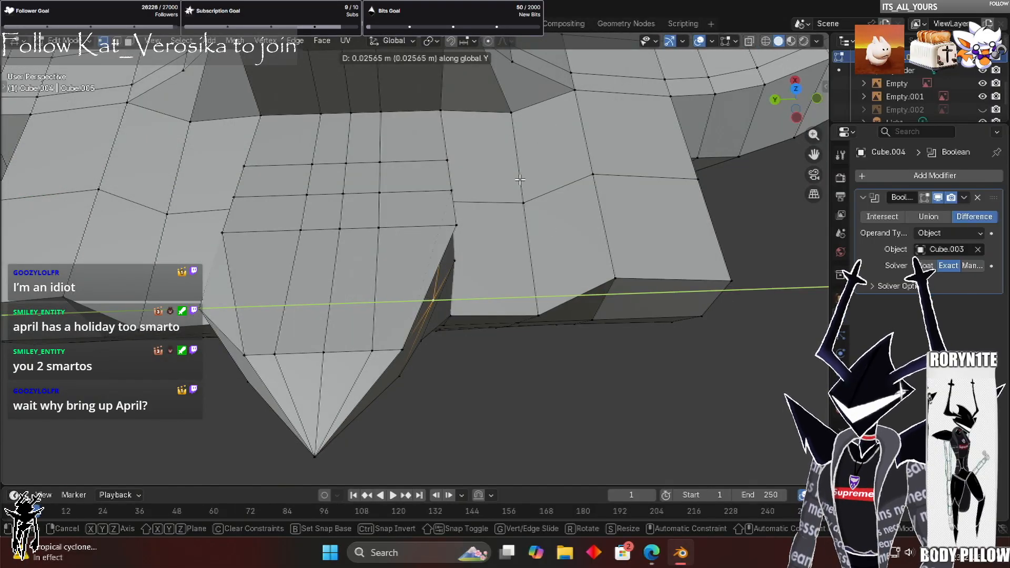
left_click(538, 141)
Move the second row's middle-height vertex on the flap's -Y side inward 0.027023 m along Y and copy that distance
middle_click_drag(538, 141, 532, 234)
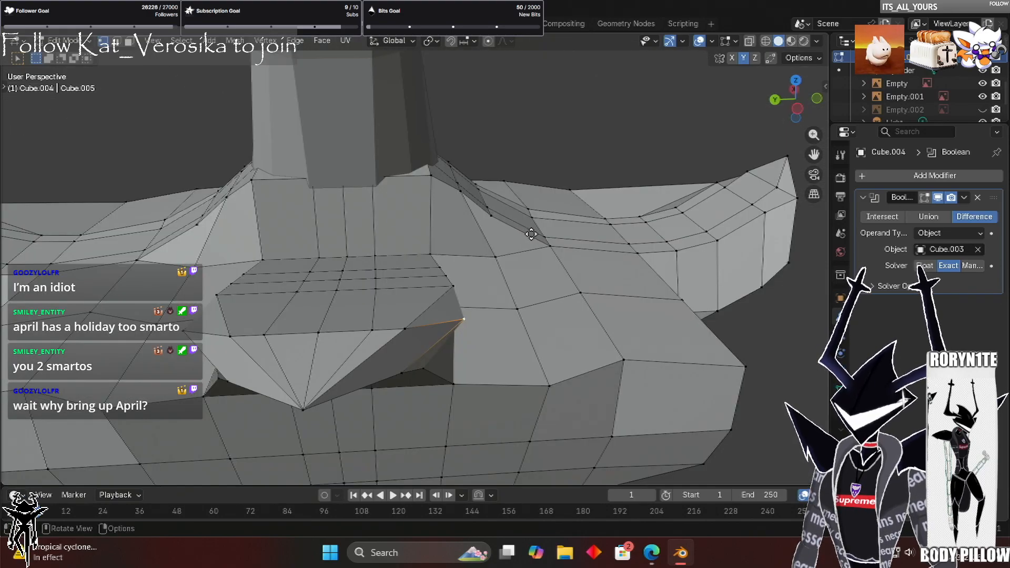
key("g")
key("y")
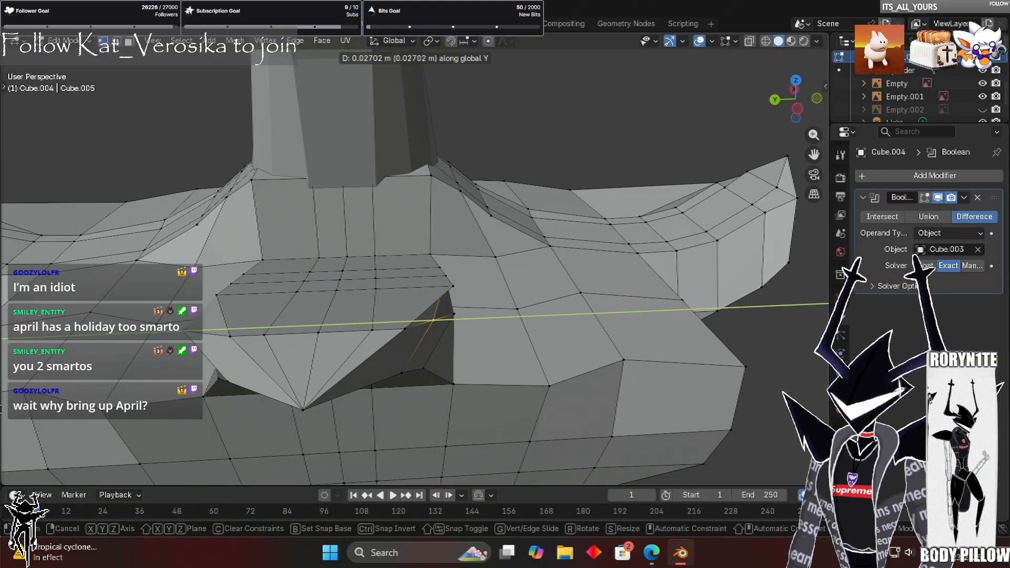
left_click(198, 224)
left_click(152, 415)
key("ctrl+c")
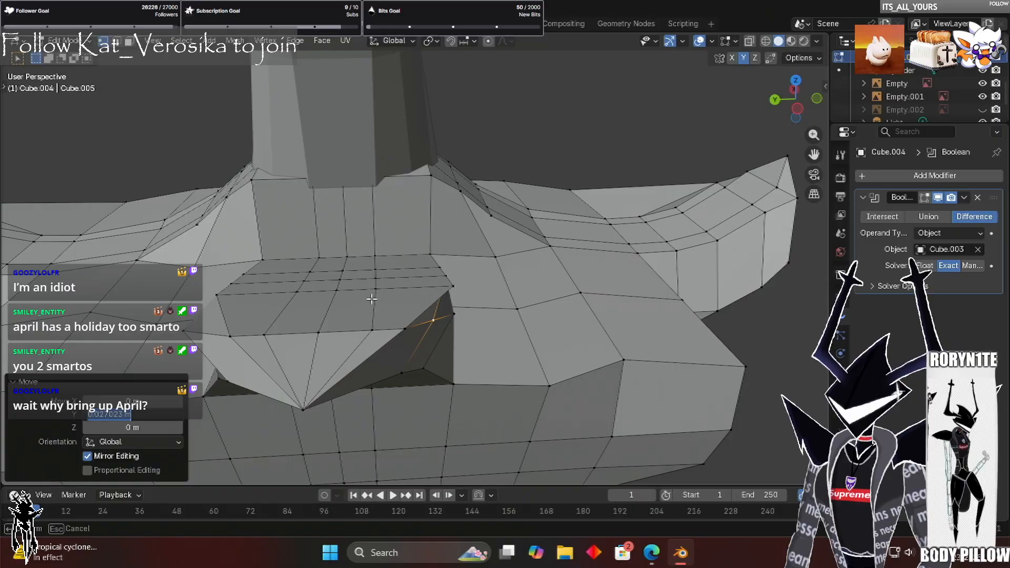
Move the matching middle-height vertex on the flap's +Y side inward by -0.027023 m along Y
middle_click_drag(561, 284, 590, 290)
key("g")
key("y")
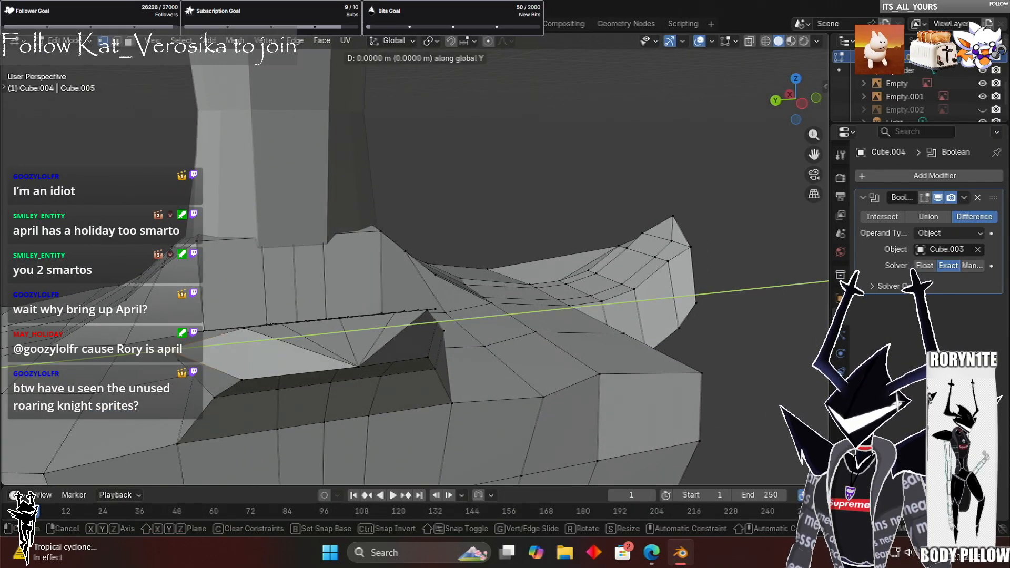
left_click(108, 411)
double_click(165, 412)
key("ctrl+v")
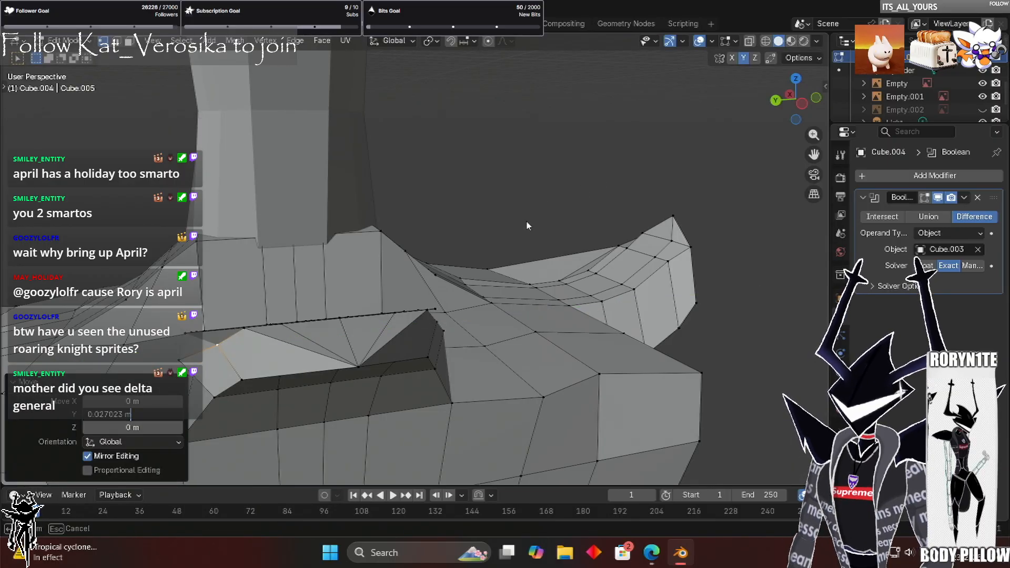
key("Home")
type("-")
key("Return")
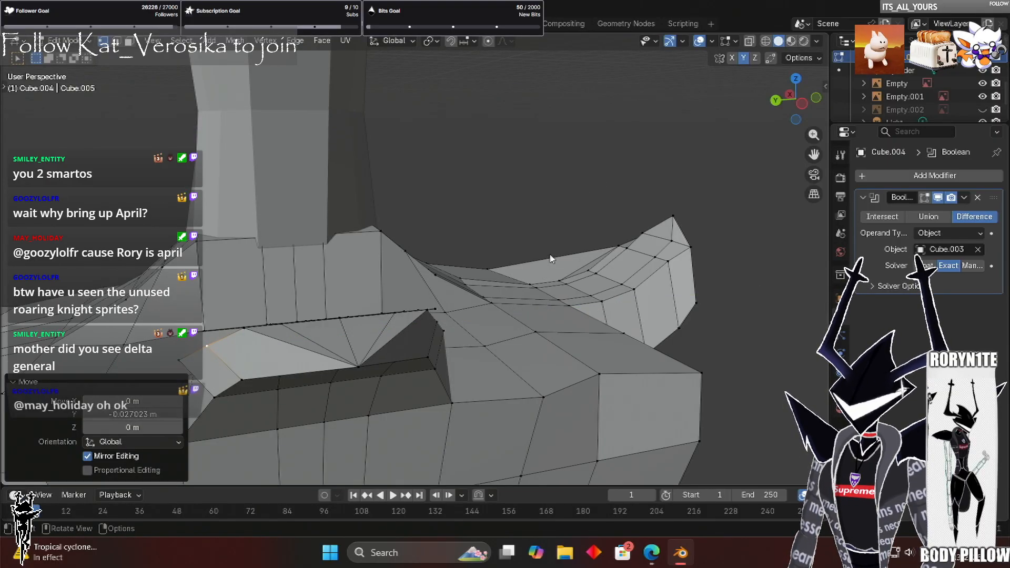
Move the second row's top corner vertex on the flap's -Y side inward 0.030635 m along Y
middle_click_drag(550, 257, 577, 259)
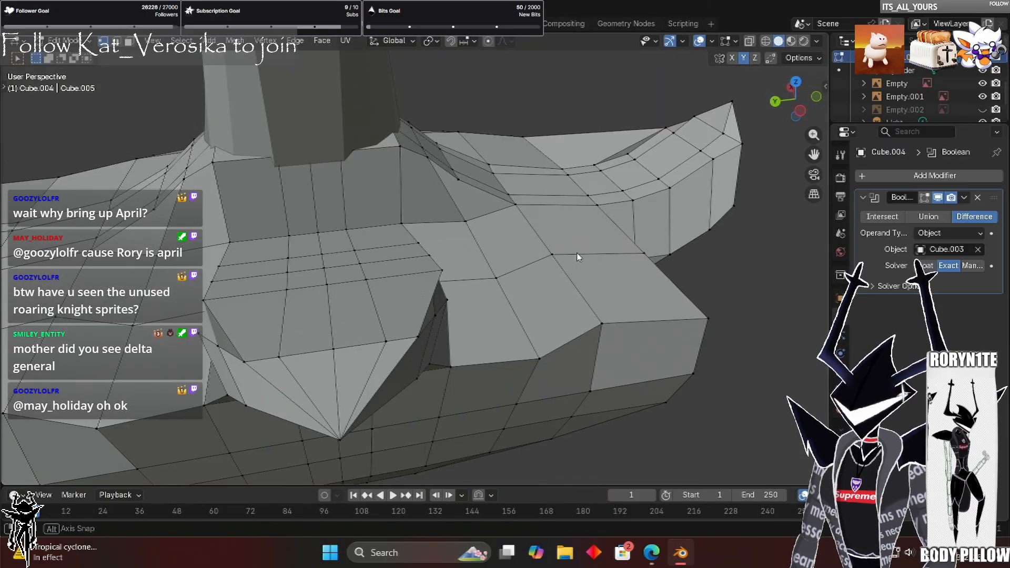
middle_click_drag(561, 153, 558, 186)
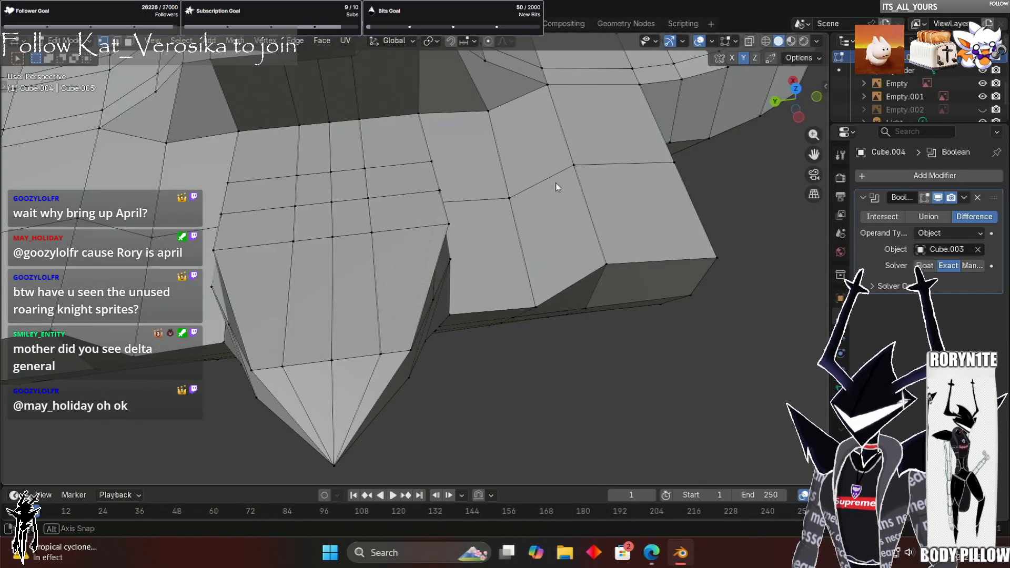
middle_click_drag(537, 270, 466, 221)
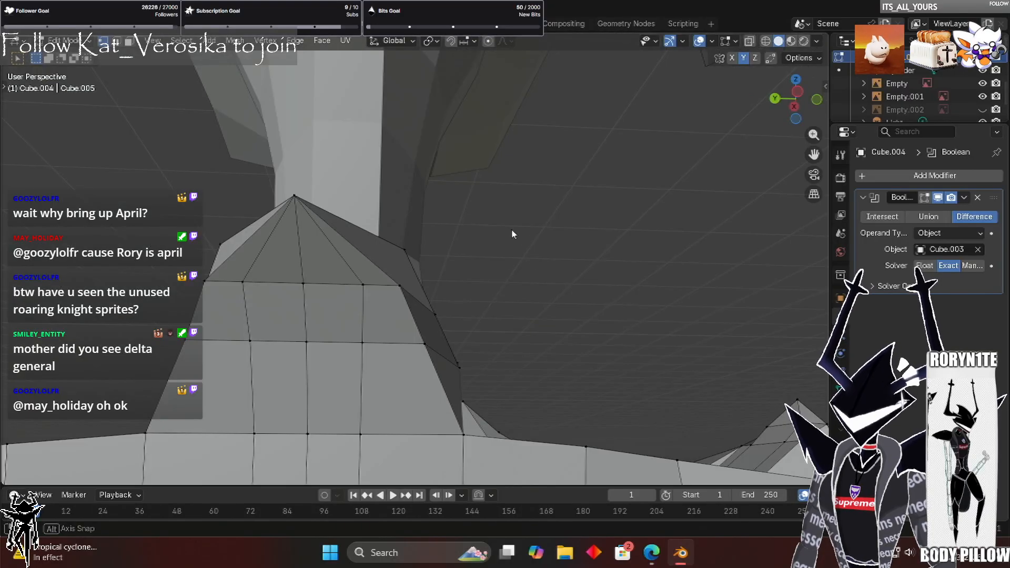
middle_click_drag(581, 227, 545, 237)
scroll(560, 248, "up", 3)
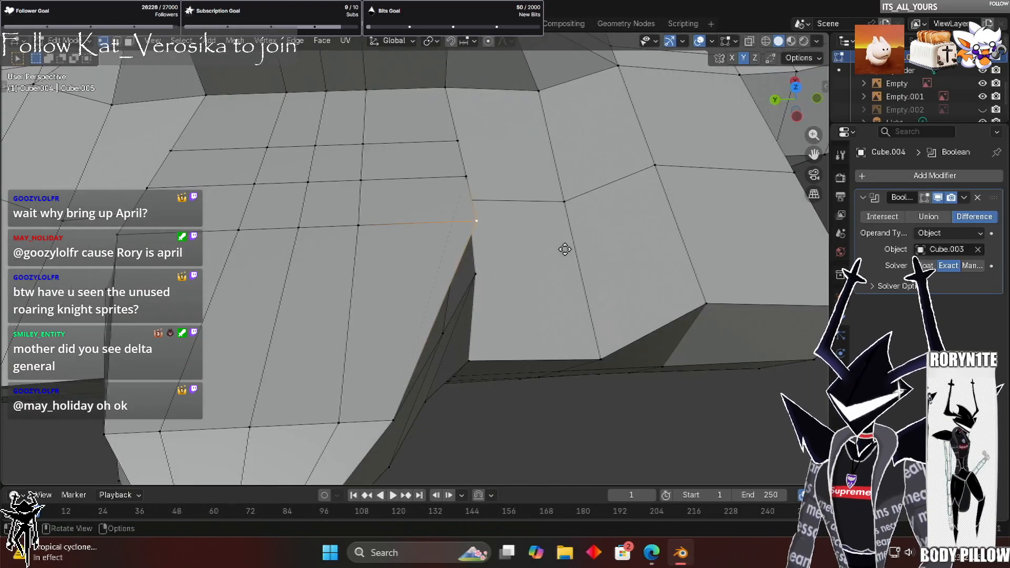
key("g")
key("y")
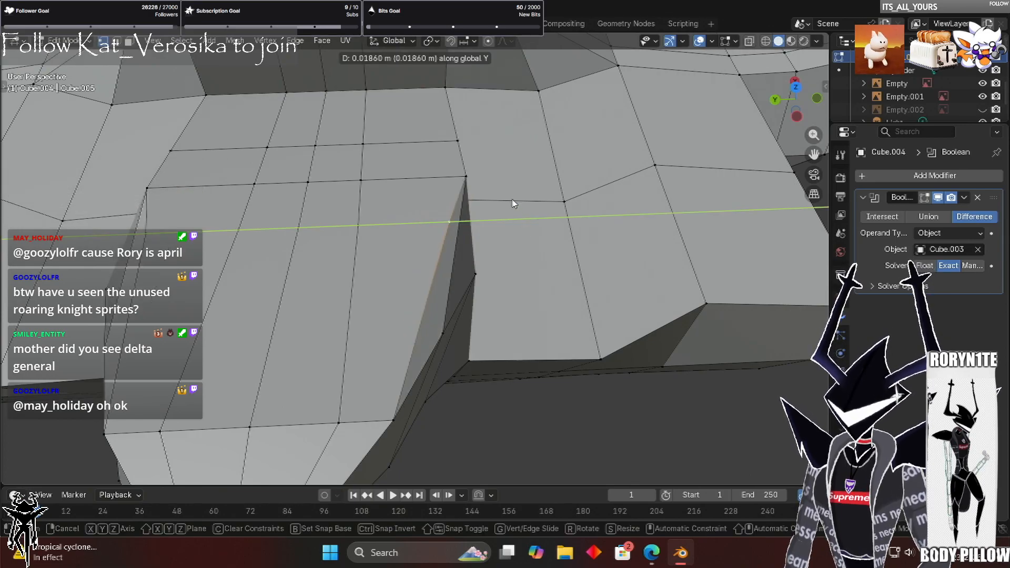
left_click(550, 173)
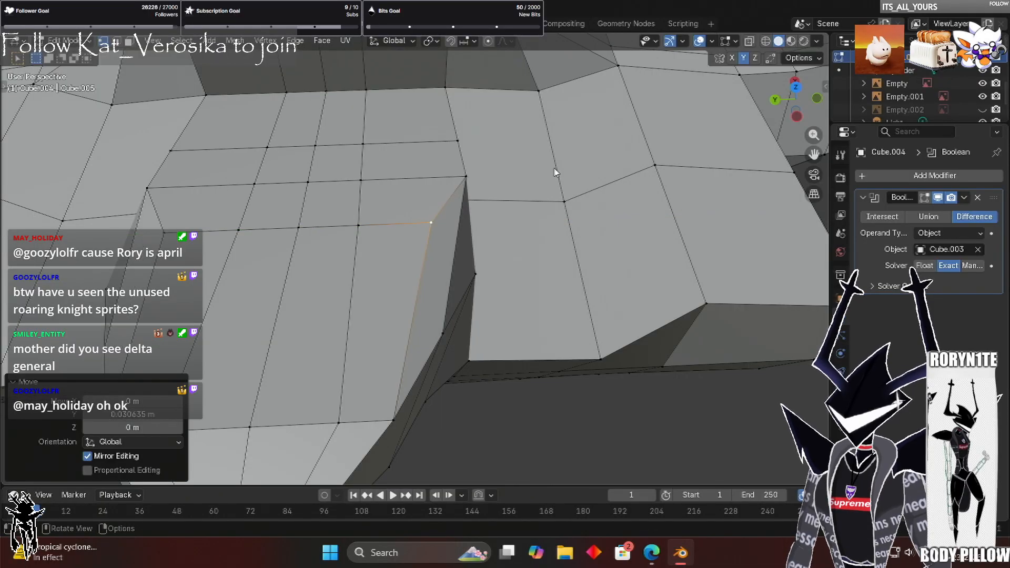
Try to move the third row's middle-height side vertex on the flap's +Y side inward along Y, then undo the move
middle_click_drag(539, 146, 685, 195)
middle_click_drag(754, 256, 698, 196)
middle_click_drag(248, 356, 534, 343)
middle_click_drag(532, 300, 567, 295)
key("g")
key("y")
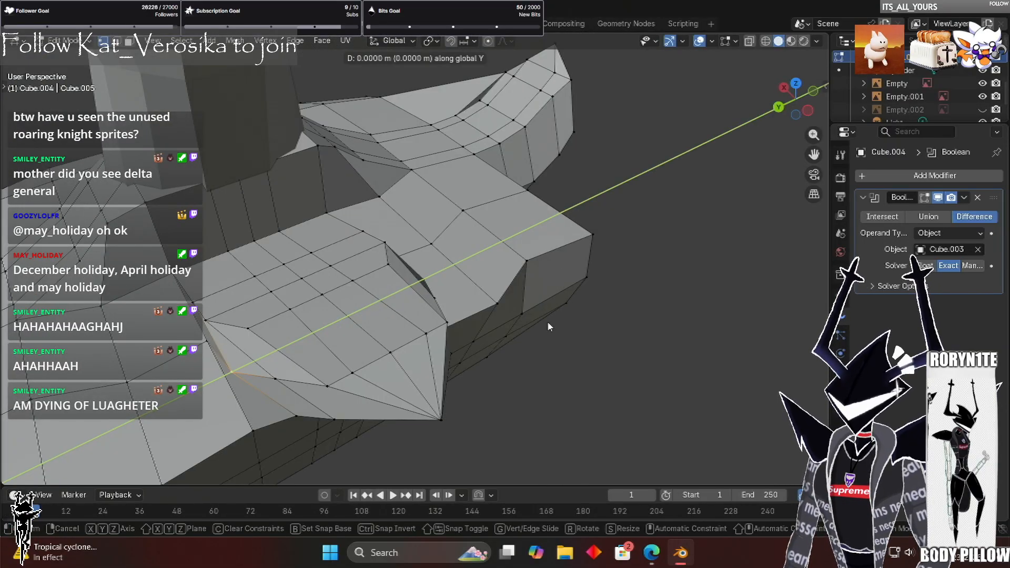
left_click(436, 305)
middle_click_drag(437, 301, 454, 302)
key("ctrl+z")
key("ctrl+z")
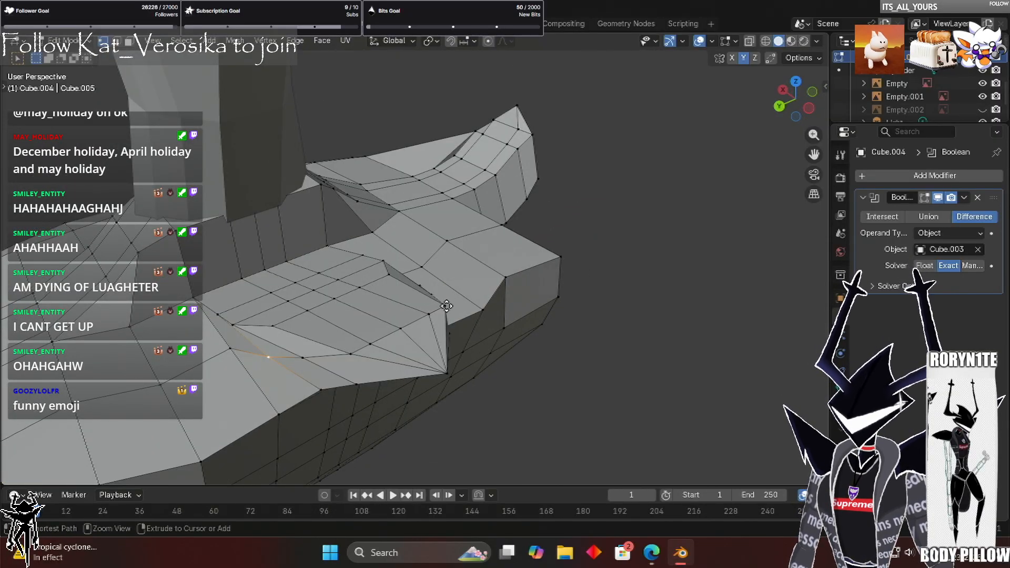
key("ctrl+z")
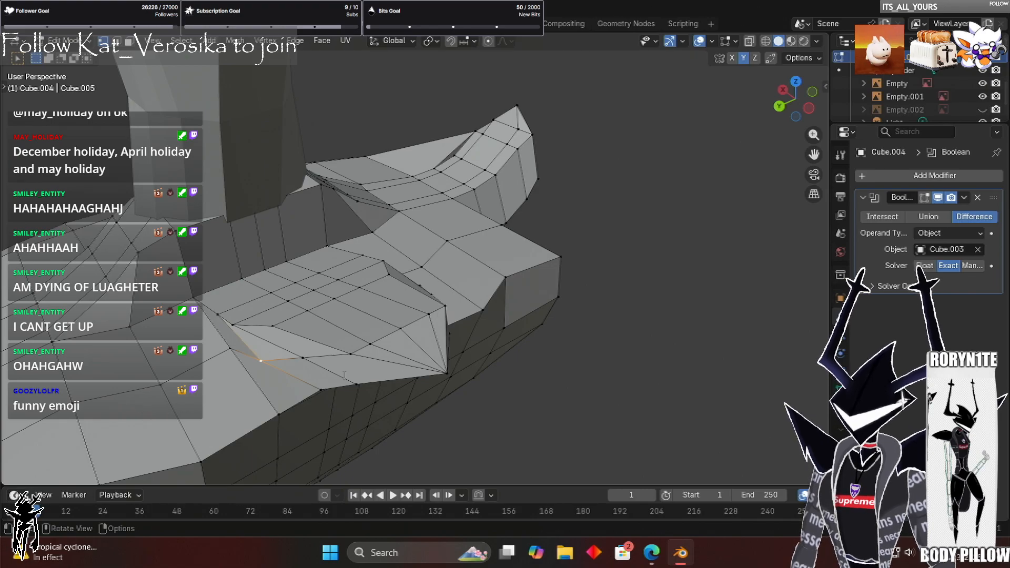
Move the third row's middle-height side vertex on the flap's +Y side inward by -0.008154 m along Y and copy that distance
key("g")
key("y")
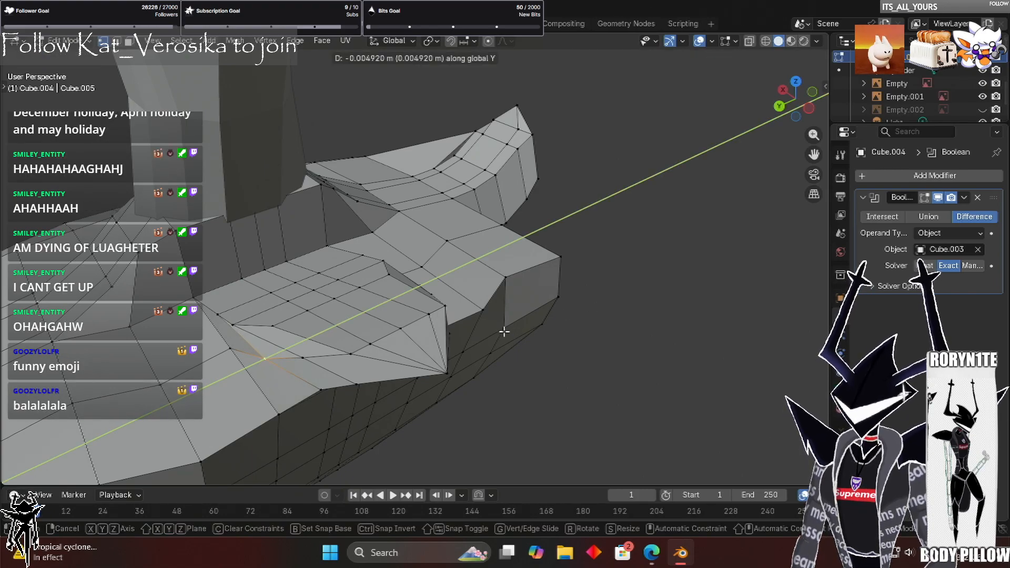
left_click(456, 285)
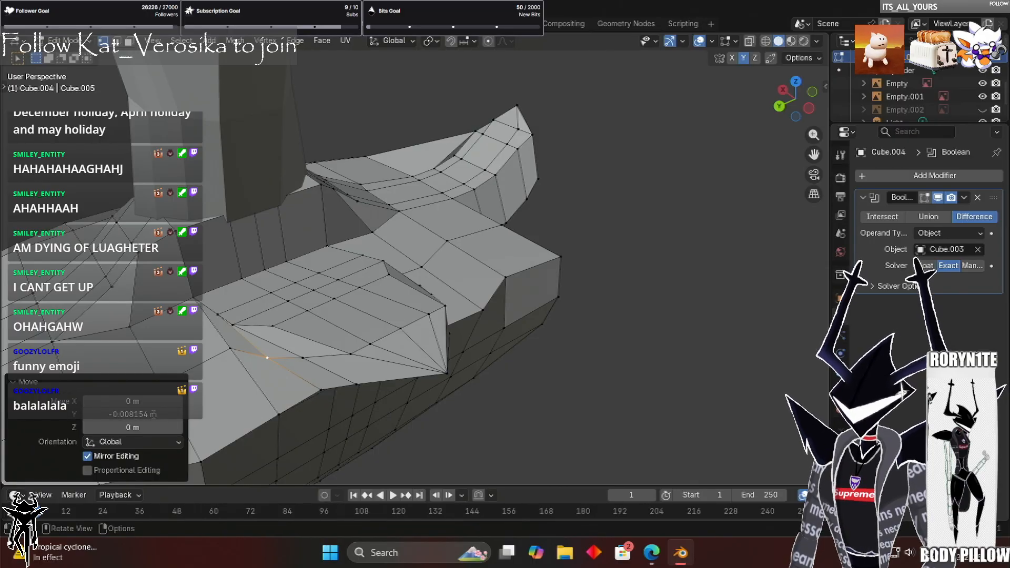
key("ctrl+z")
Move the matching third-row vertex on the flap's -Y side inward along Y, reusing the copied 0.008154 m distance
middle_click_drag(154, 414, 133, 418)
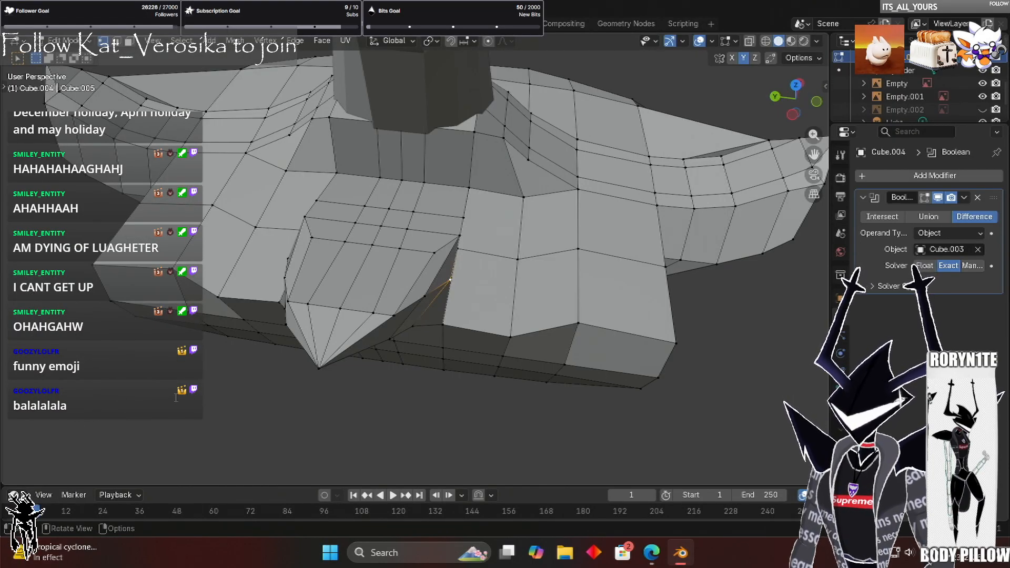
key("ctrl+shift+z")
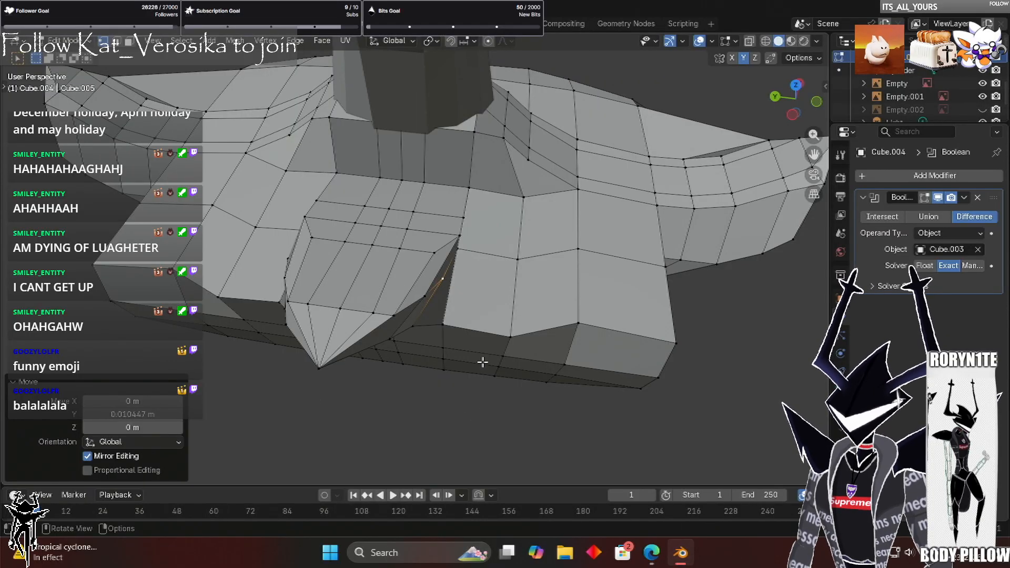
left_click(133, 414)
type("-0.008154 m")
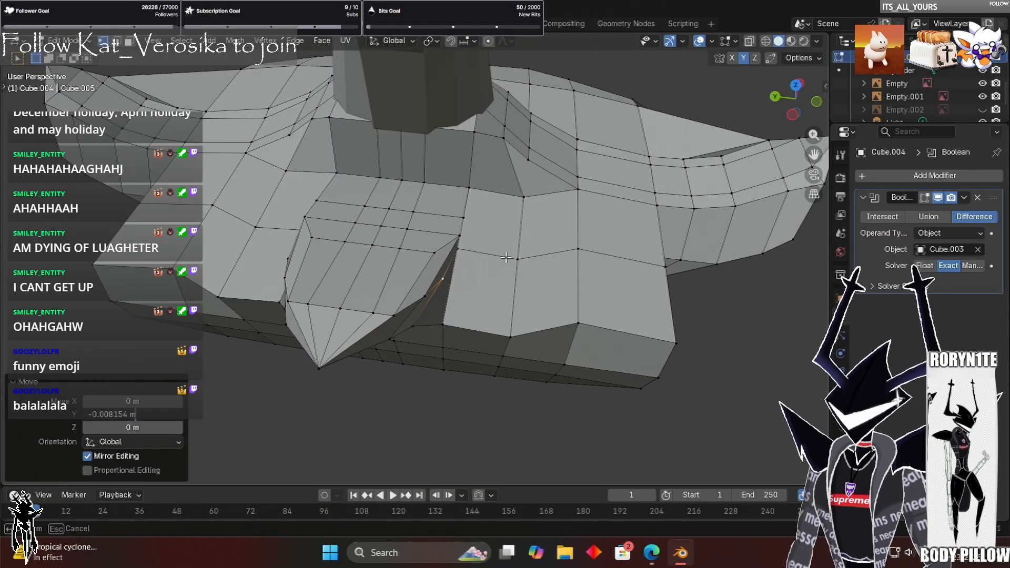
key("Return")
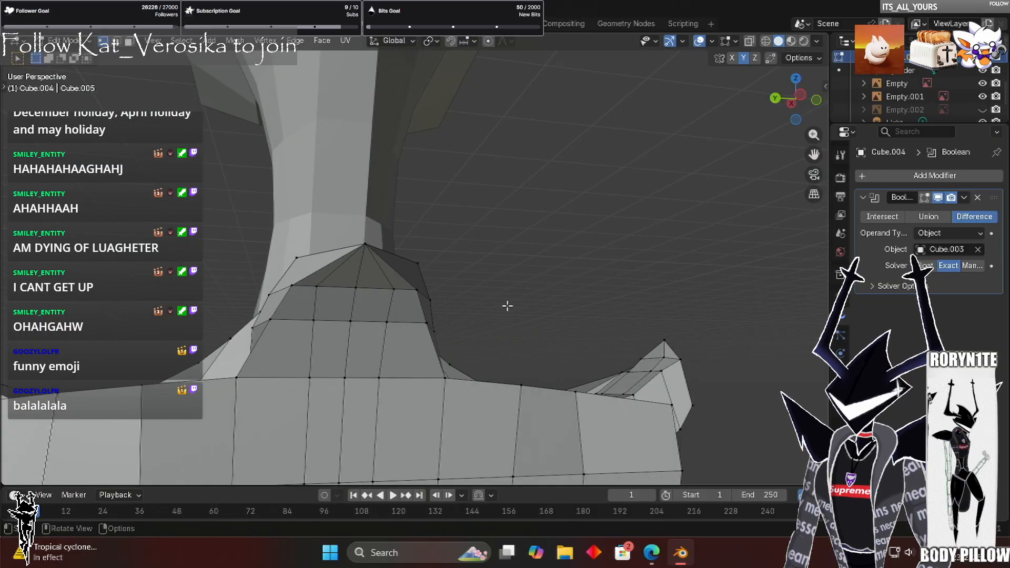
Merge each outer corner vertex of the flap's front top edge into its inner neighbour with At Last, on both sides
scroll(368, 342, "down", 4)
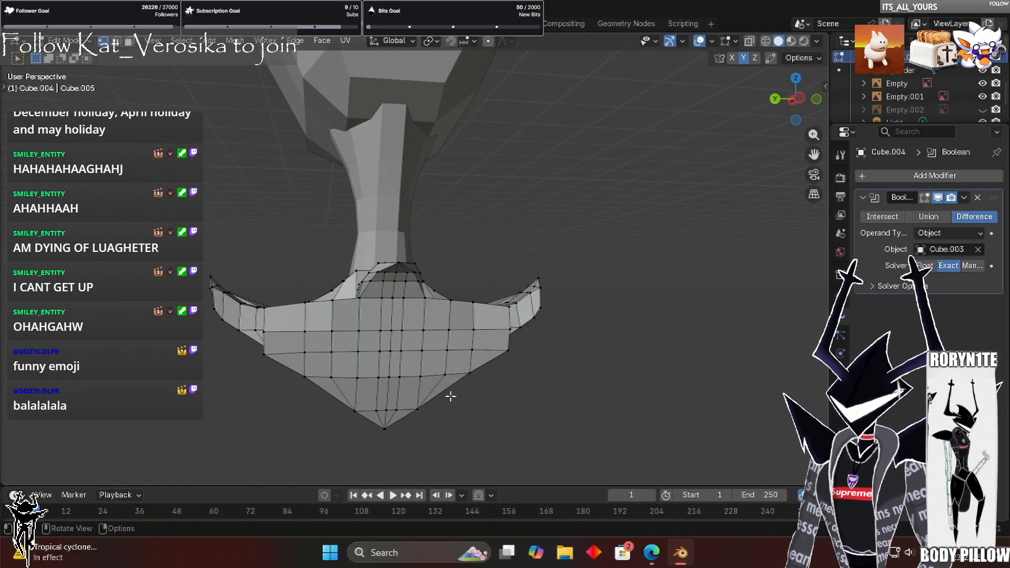
middle_click_drag(501, 421, 470, 186)
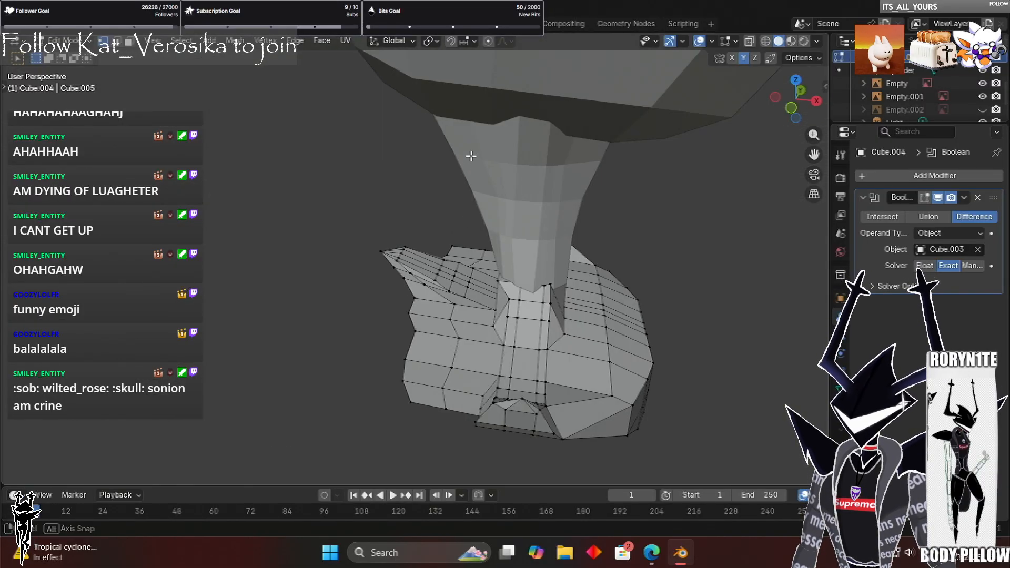
middle_click_drag(473, 144, 473, 162)
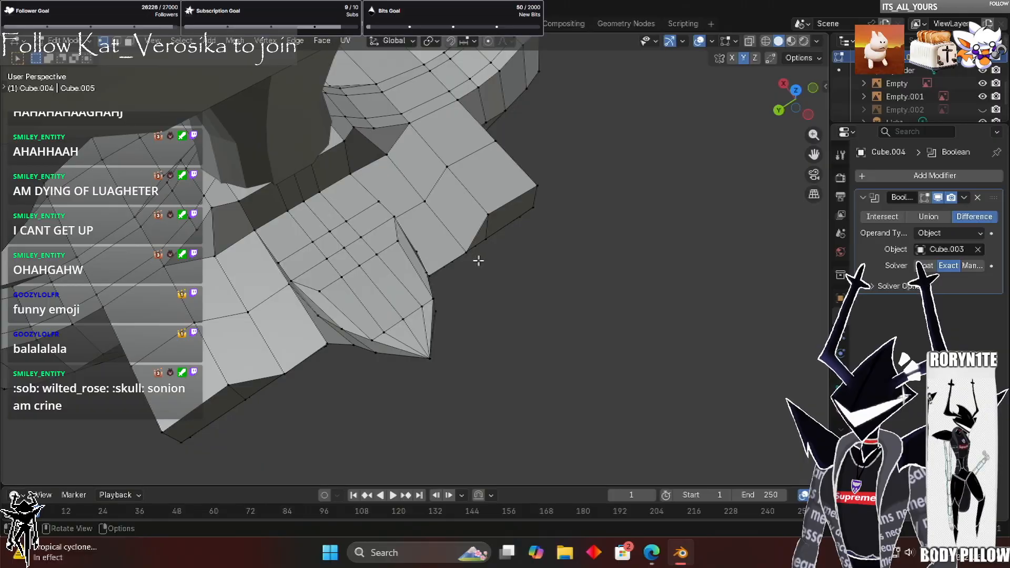
middle_click_drag(445, 302, 398, 353)
middle_click_drag(501, 322, 383, 352)
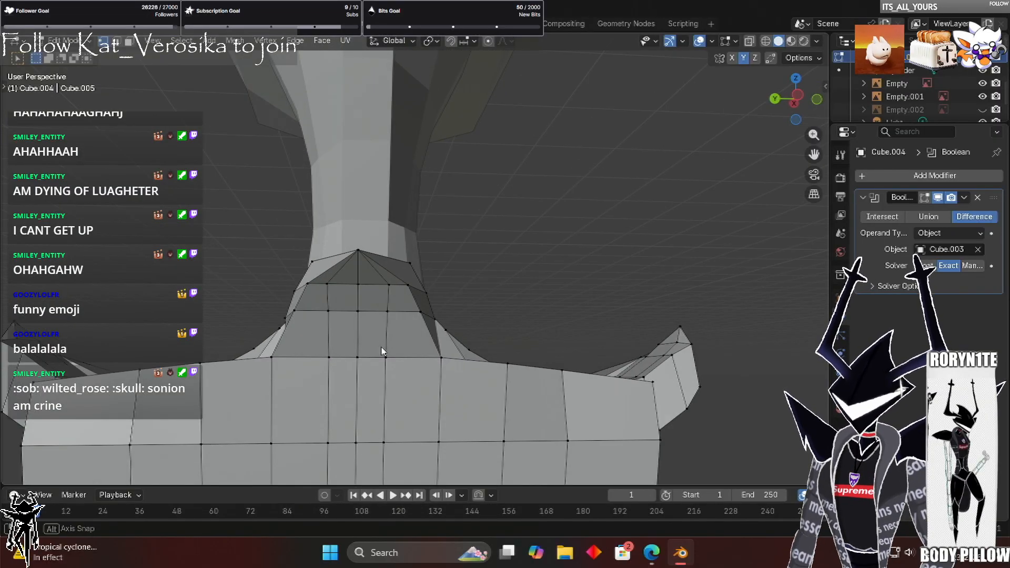
middle_click_drag(485, 412, 482, 406)
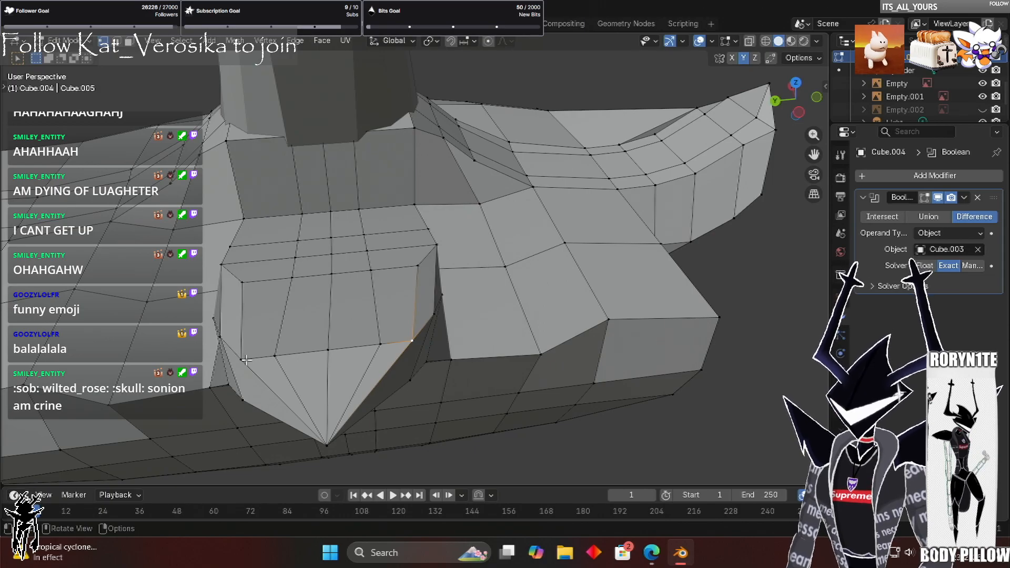
left_click(279, 357, "shift")
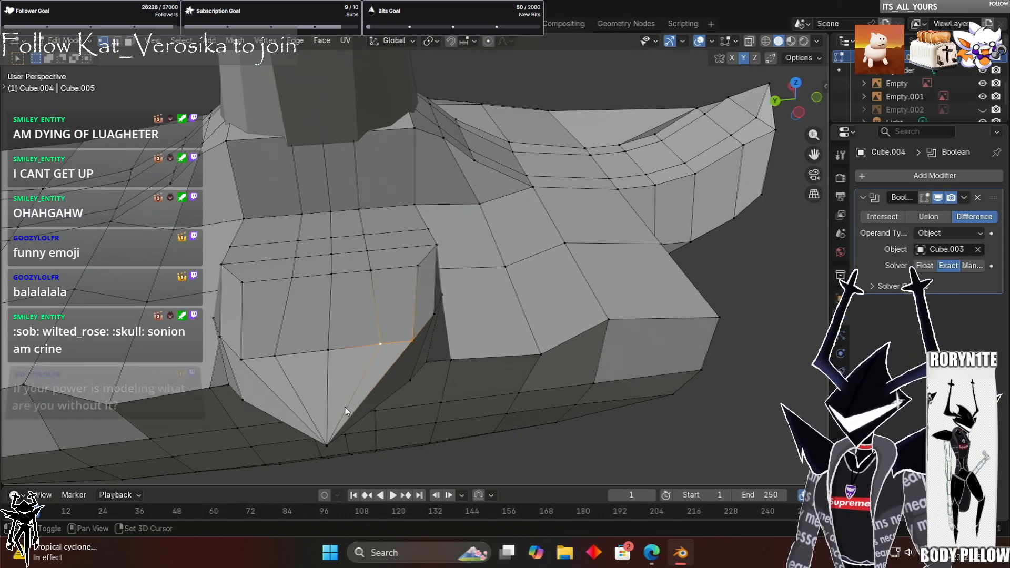
key("m")
left_click(407, 341)
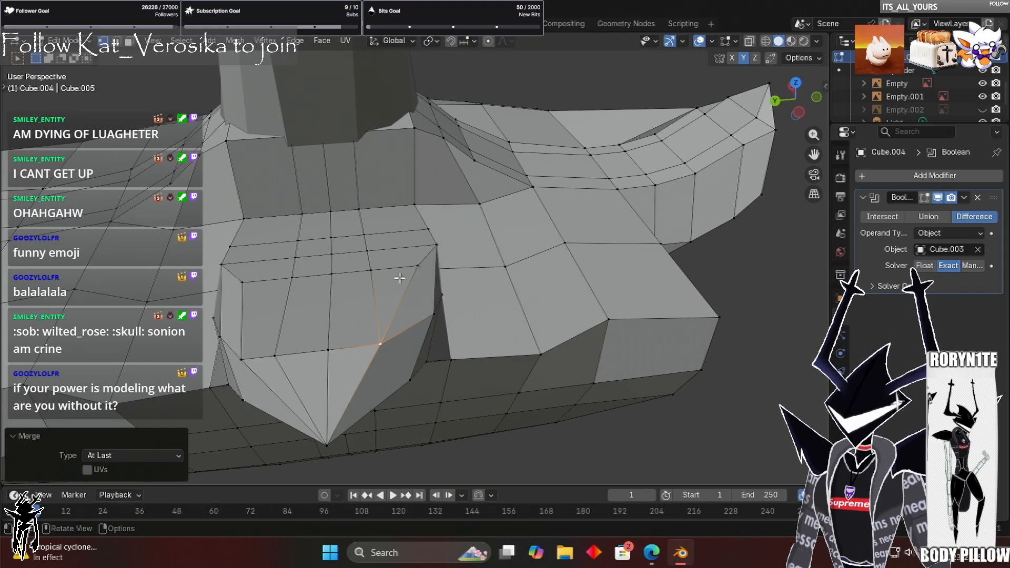
key("ctrl+v")
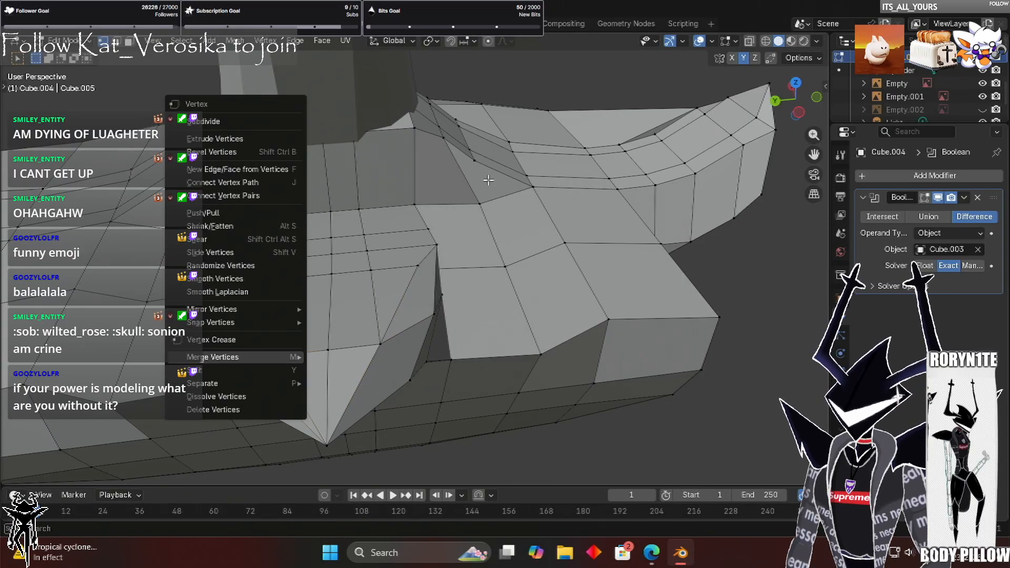
Examine the hip section and its tapered flap from the front, back, sides and above for shape and symmetry
middle_click_drag(500, 219, 496, 234)
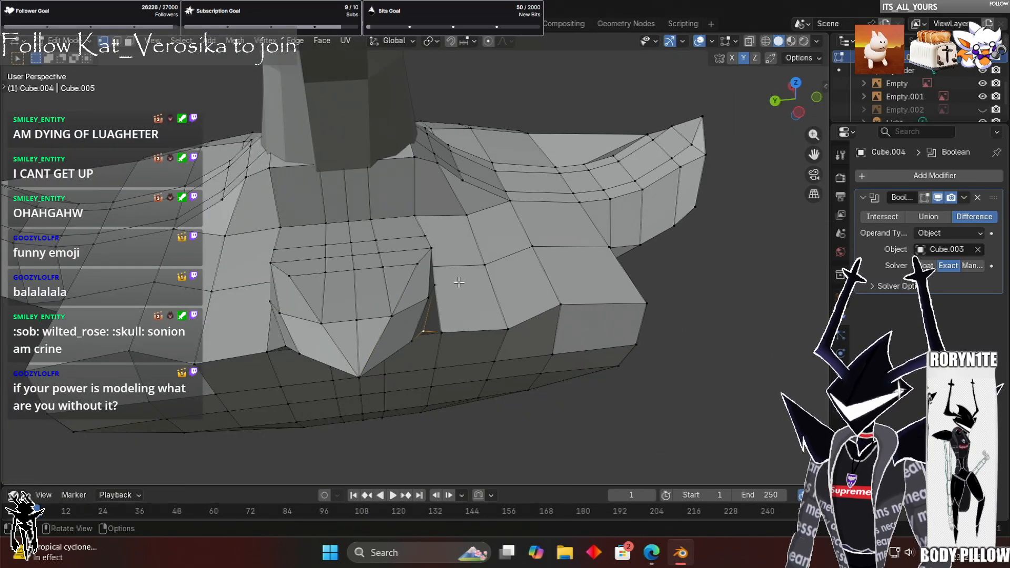
middle_click_drag(475, 281, 323, 226)
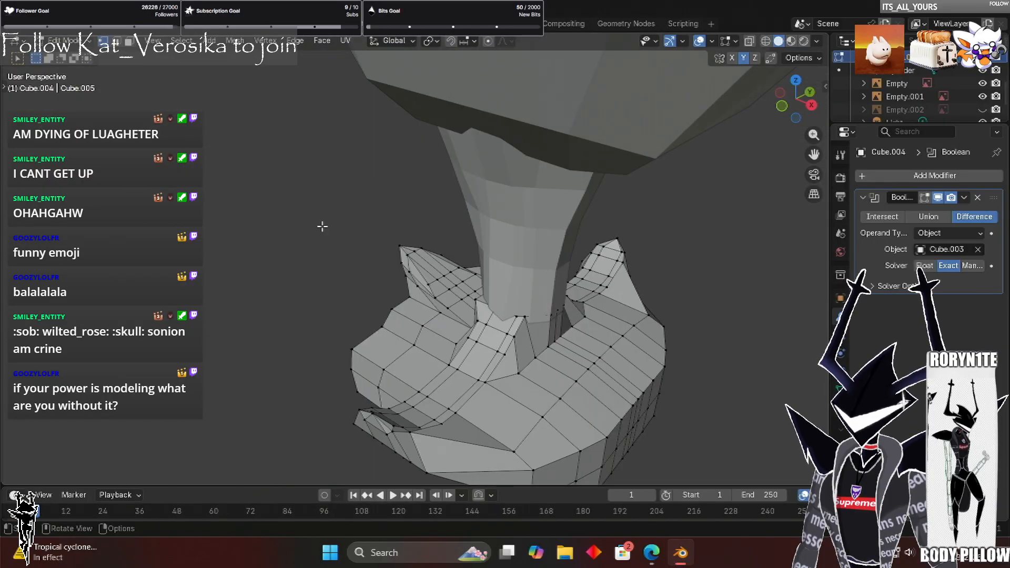
scroll(331, 219, "down", 2)
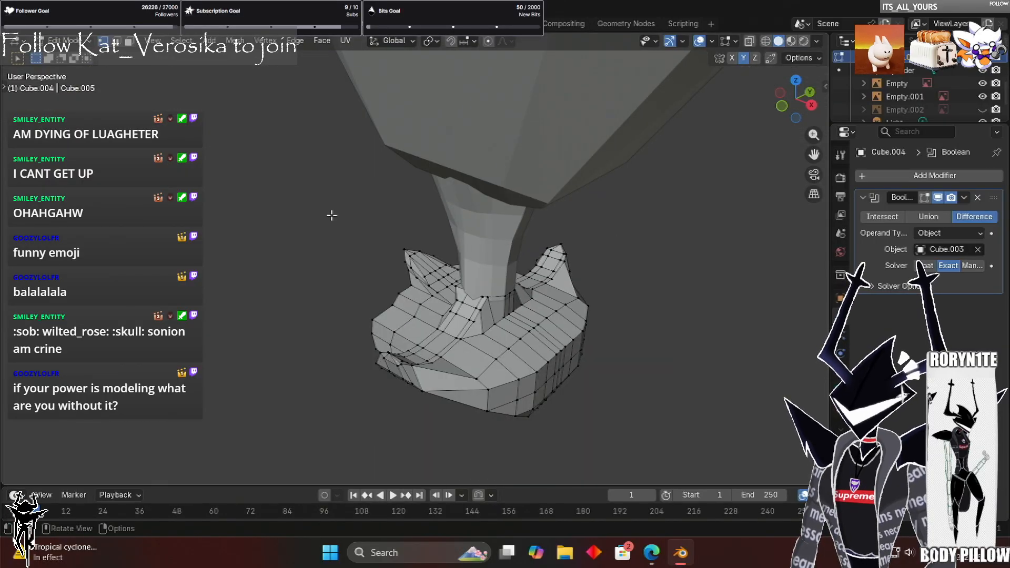
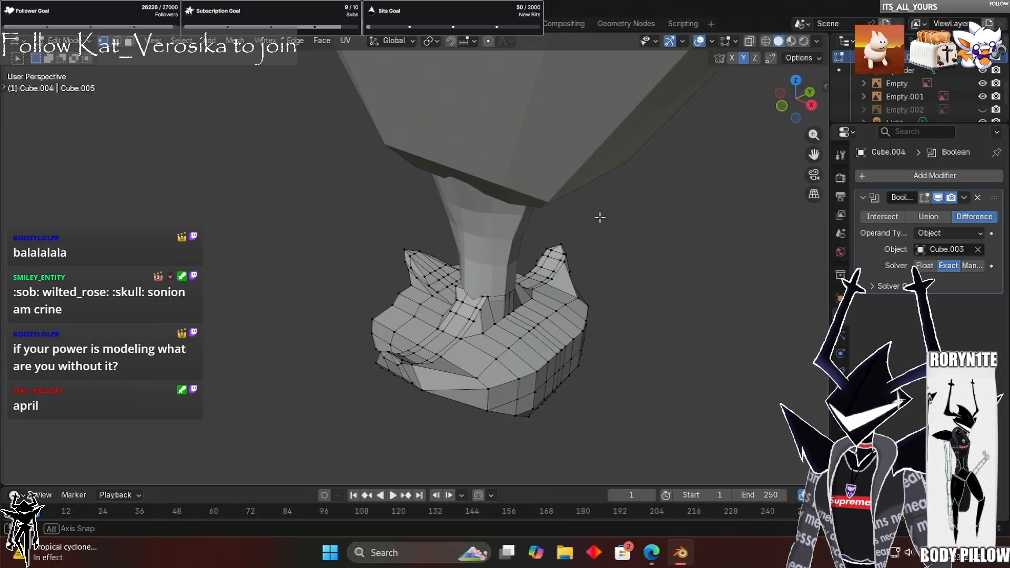
middle_click_drag(593, 316, 500, 259)
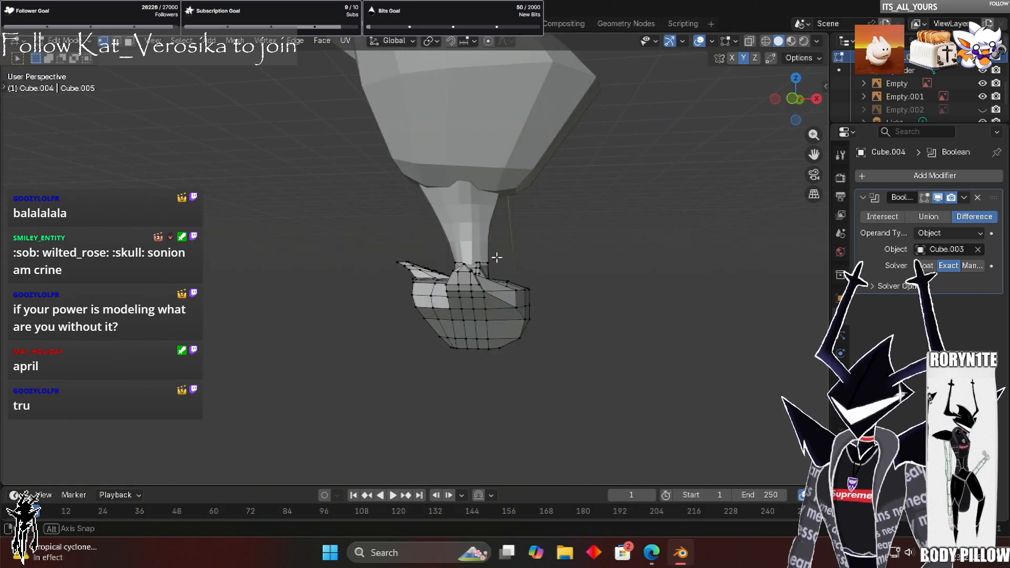
mouse_move(624, 232)
middle_mouse_down()
mouse_move(625, 254)
mouse_move(665, 258)
mouse_move(619, 220)
middle_mouse_up()
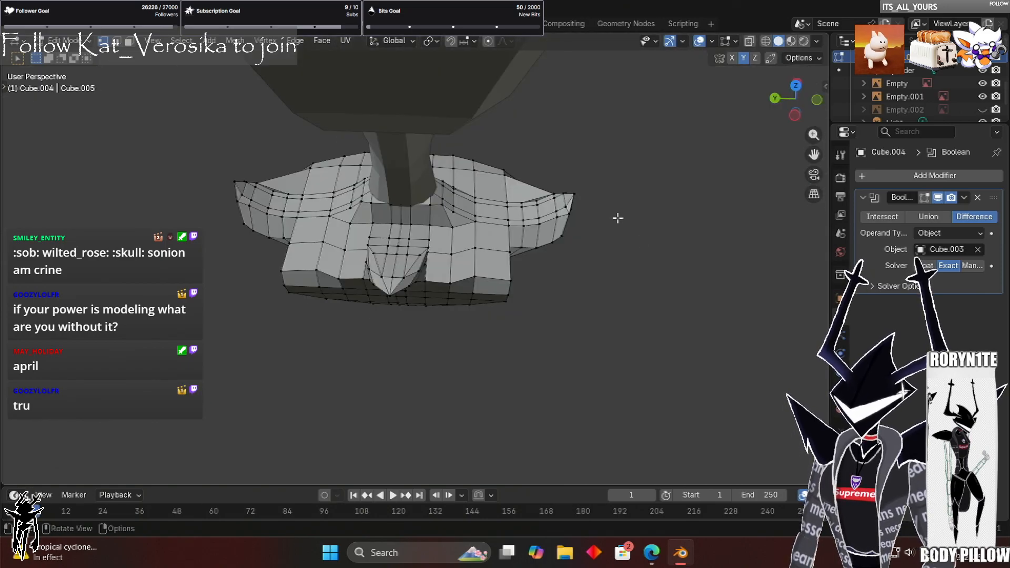
middle_click_drag(524, 214, 548, 245)
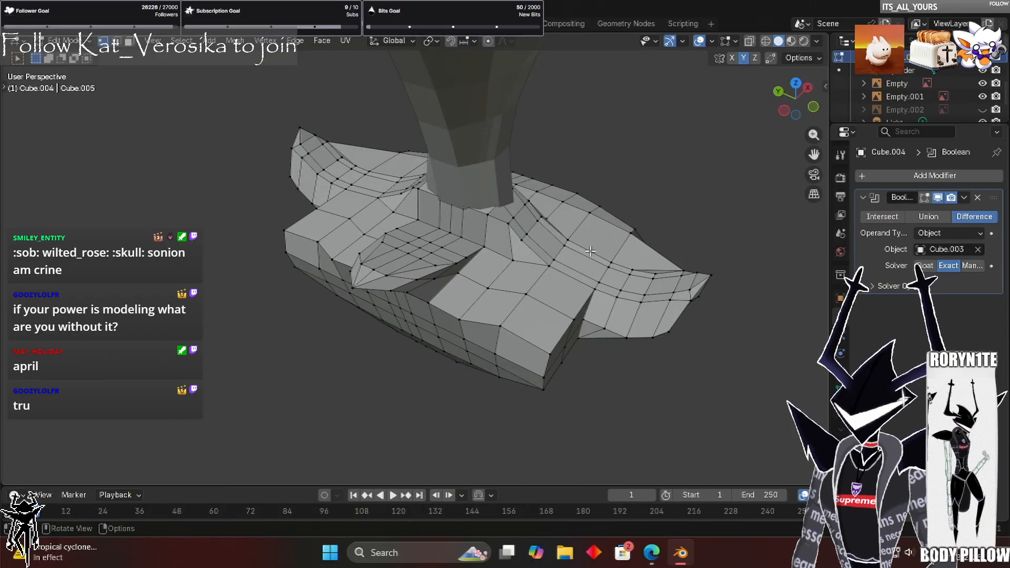
middle_click_drag(687, 251, 521, 158)
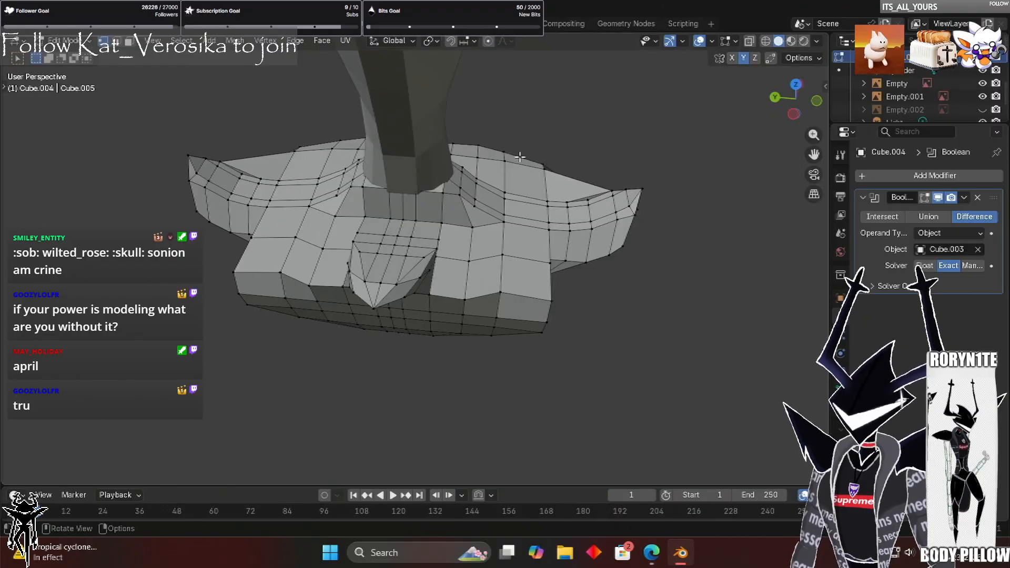
middle_click_drag(599, 283, 742, 169)
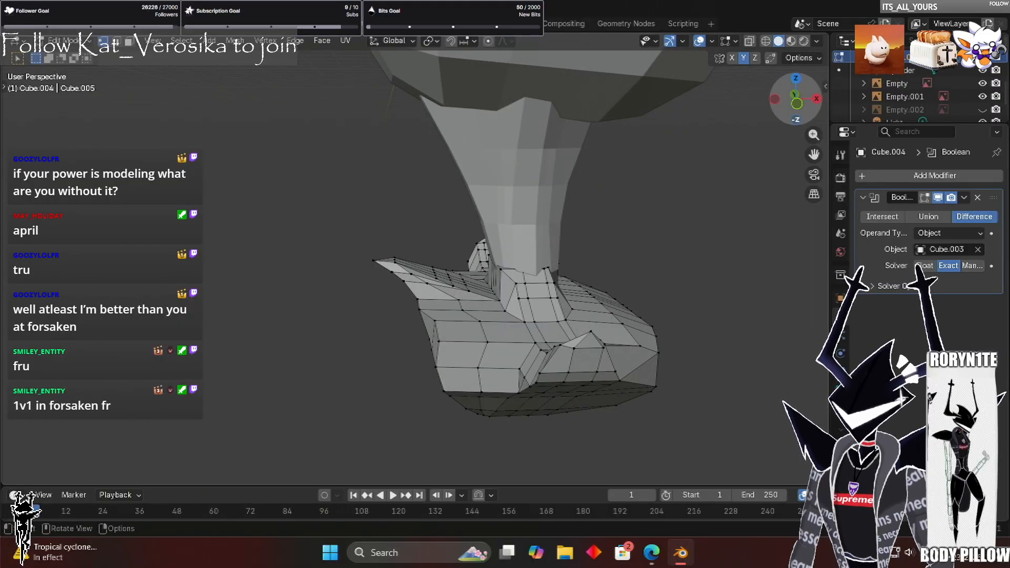
Switch to Roblox and launch the Forsaken game from the recently played games
key("alt+Tab")
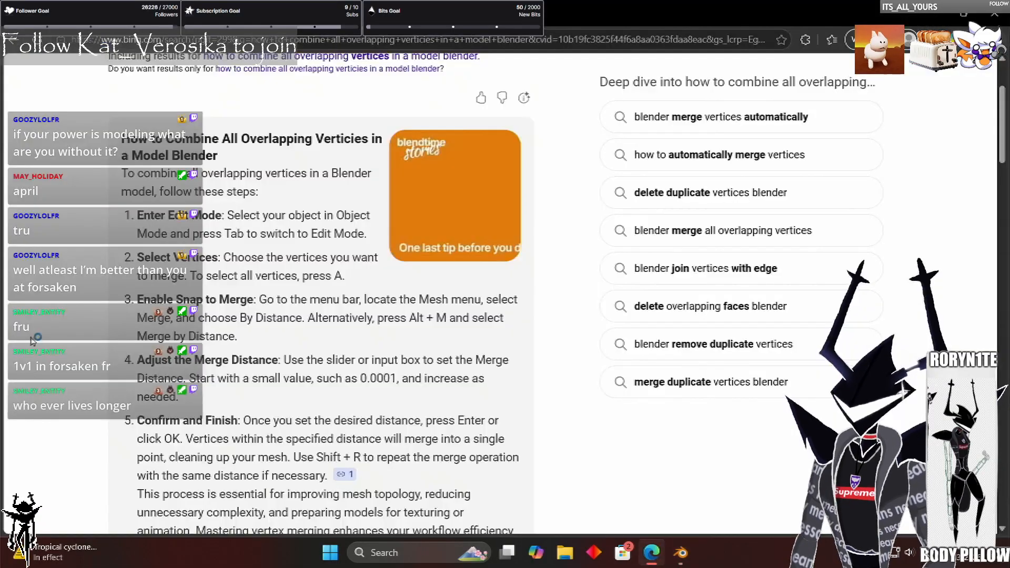
key("alt+F4")
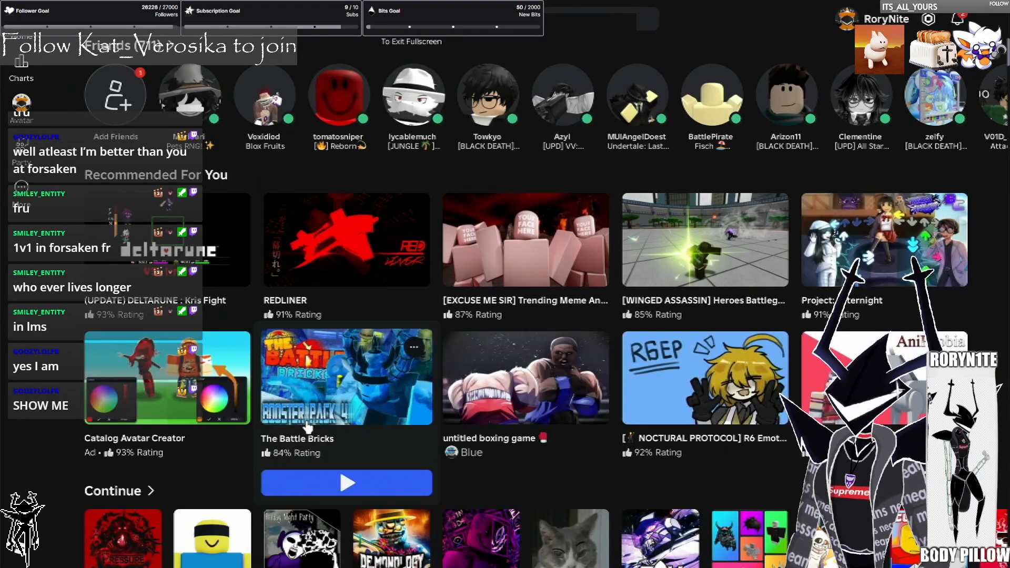
scroll(298, 426, "down", 2)
scroll(298, 427, "down", 3)
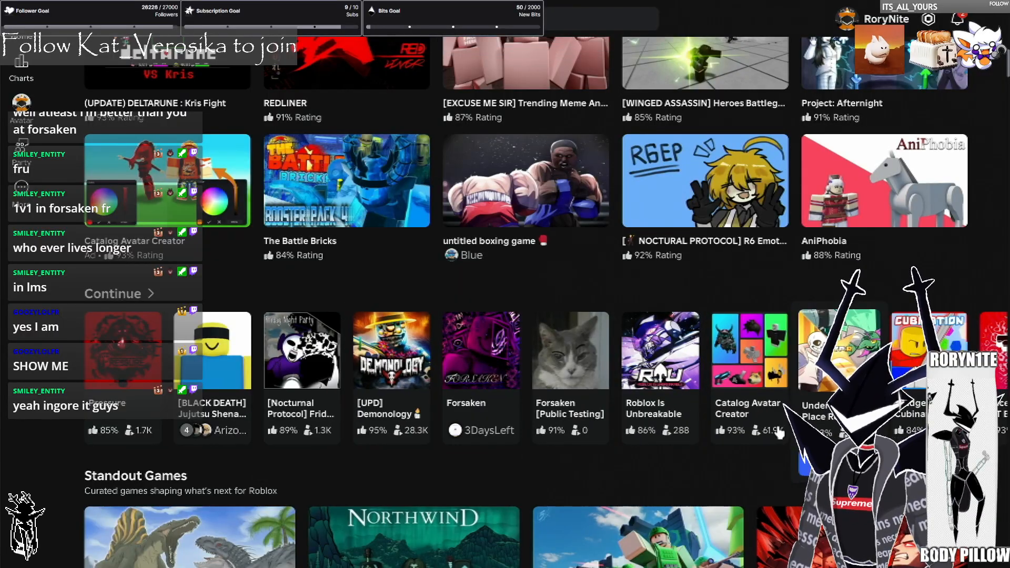
left_click(500, 350)
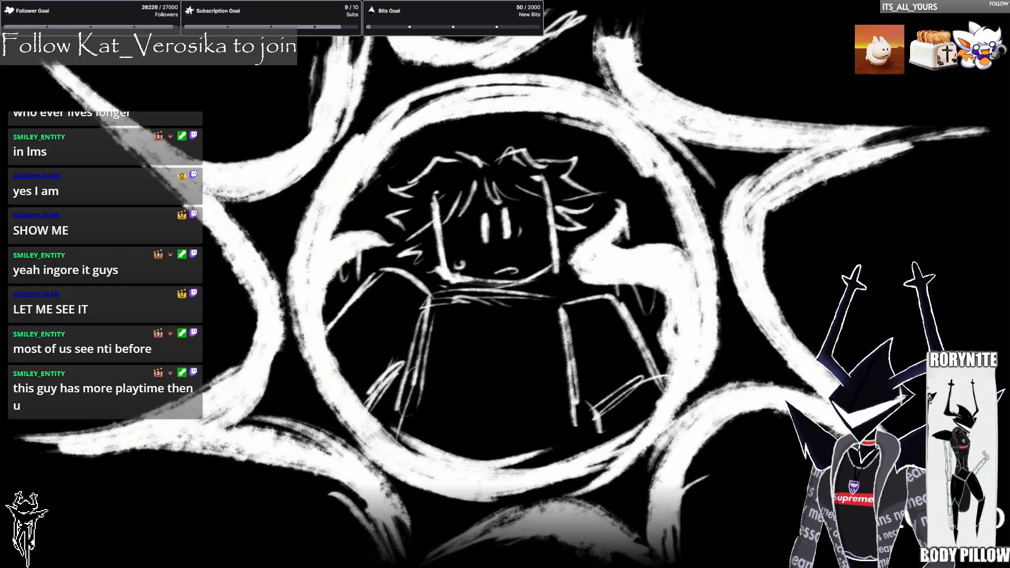
View the own player's profile card in the Forsaken lobby to check the total play time and wins
key("w")
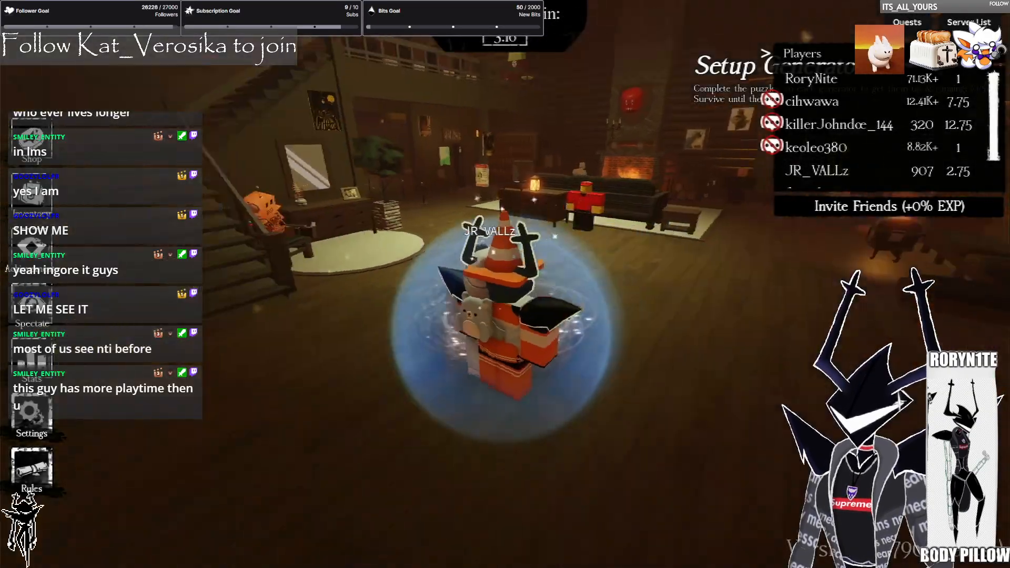
key("g")
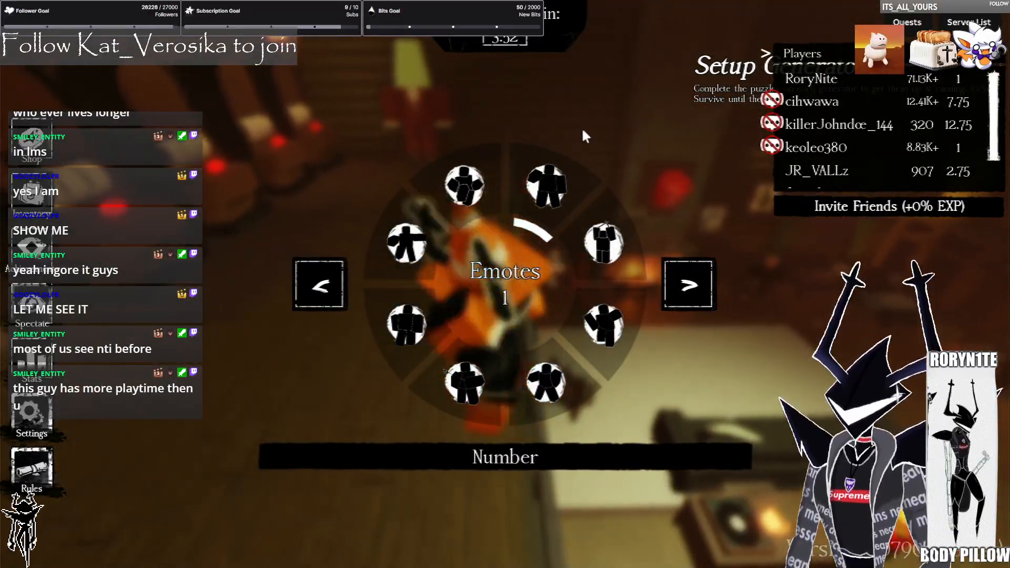
left_click(582, 124)
left_click(840, 88)
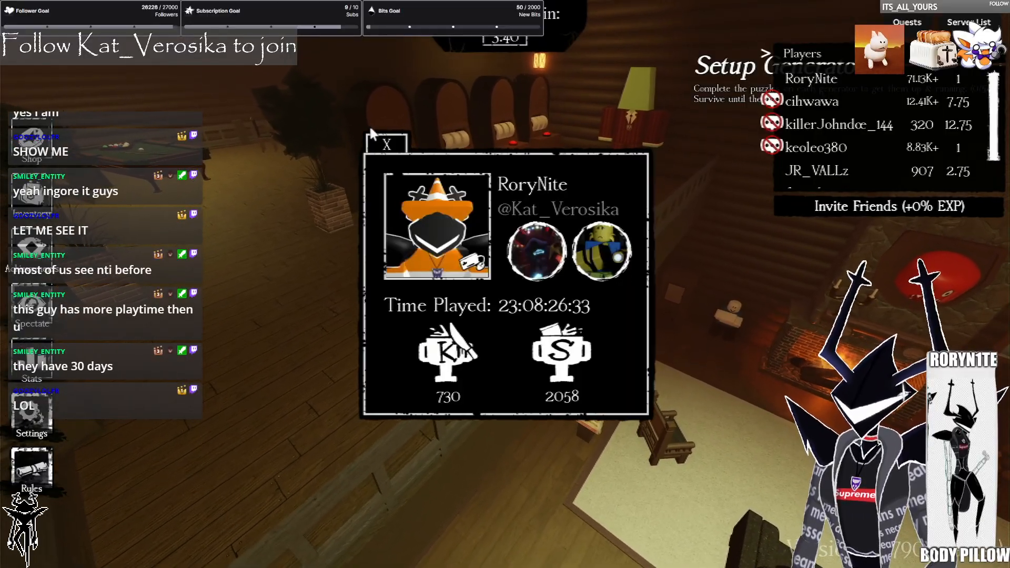
left_click(388, 145)
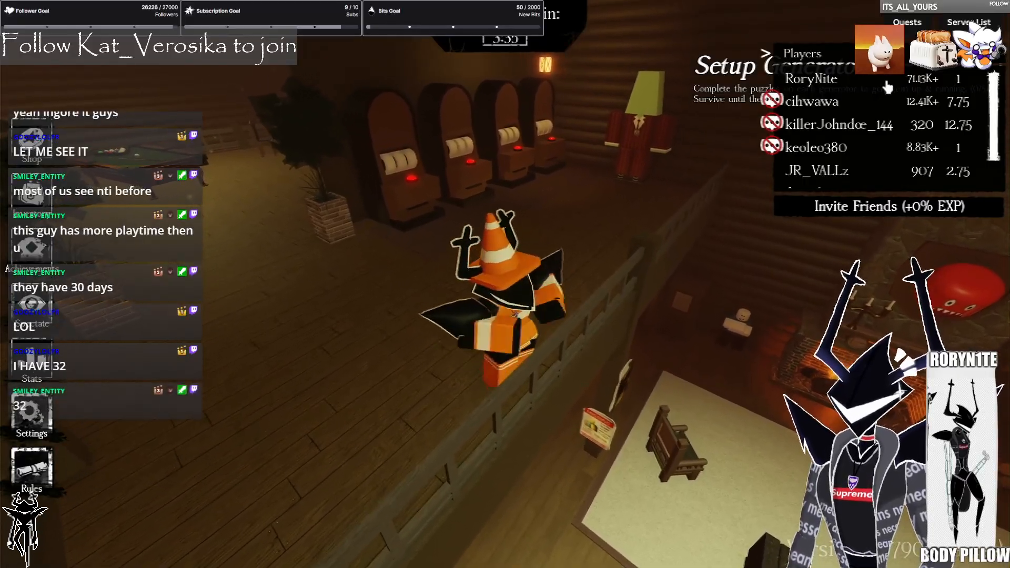
left_click(887, 86)
key("Escape")
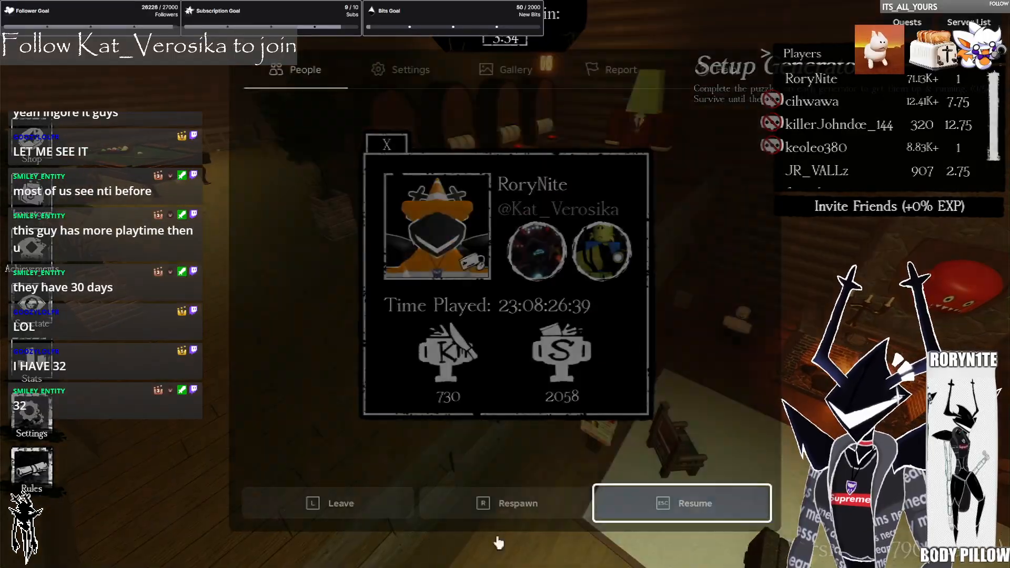
Leave the Forsaken game, close Roblox and switch back to the hip section in Blender
left_click(308, 526)
left_click(462, 261)
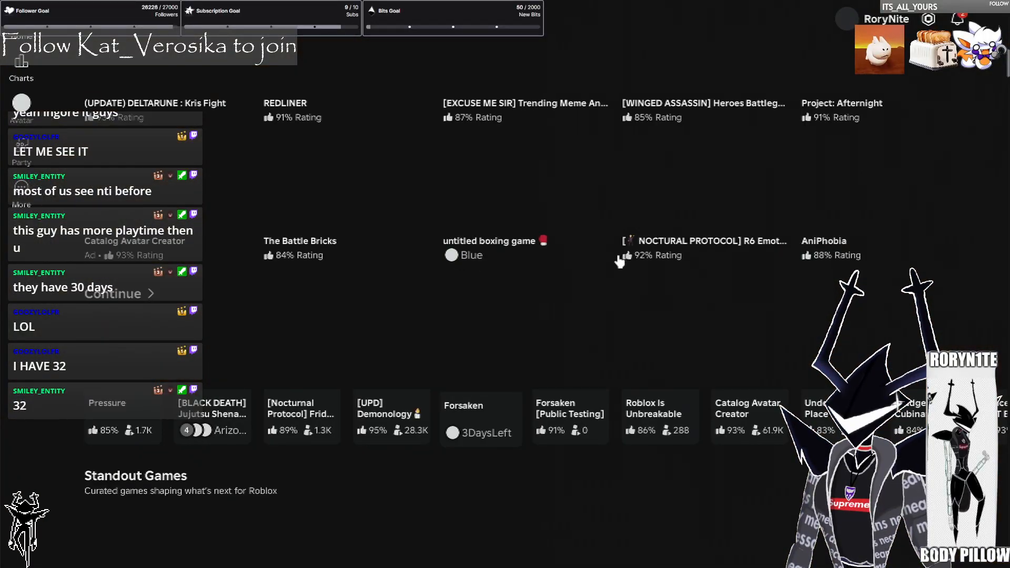
key("alt+F4")
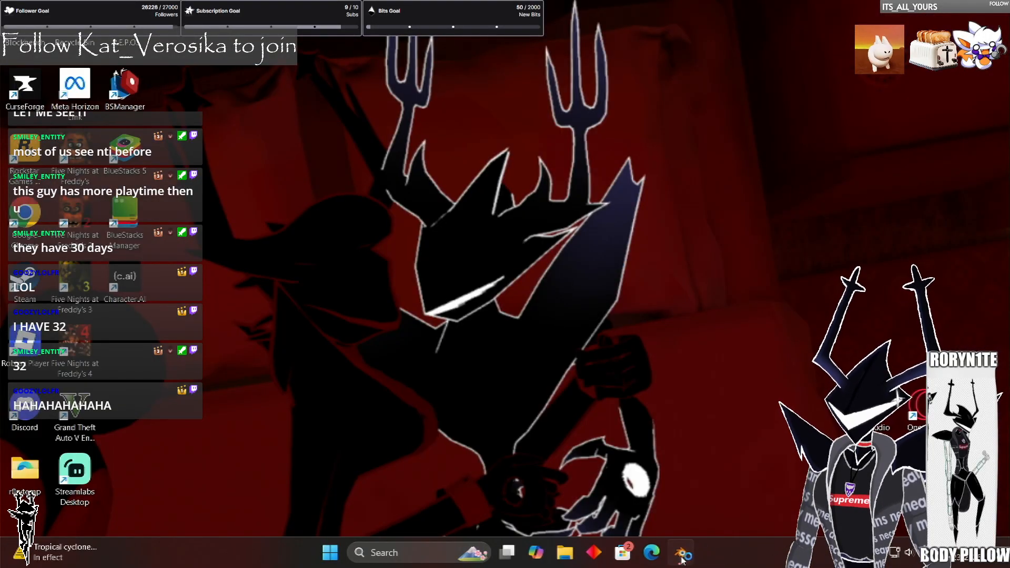
left_click(682, 553)
middle_click_drag(684, 291, 754, 258)
scroll(696, 277, "down", 2)
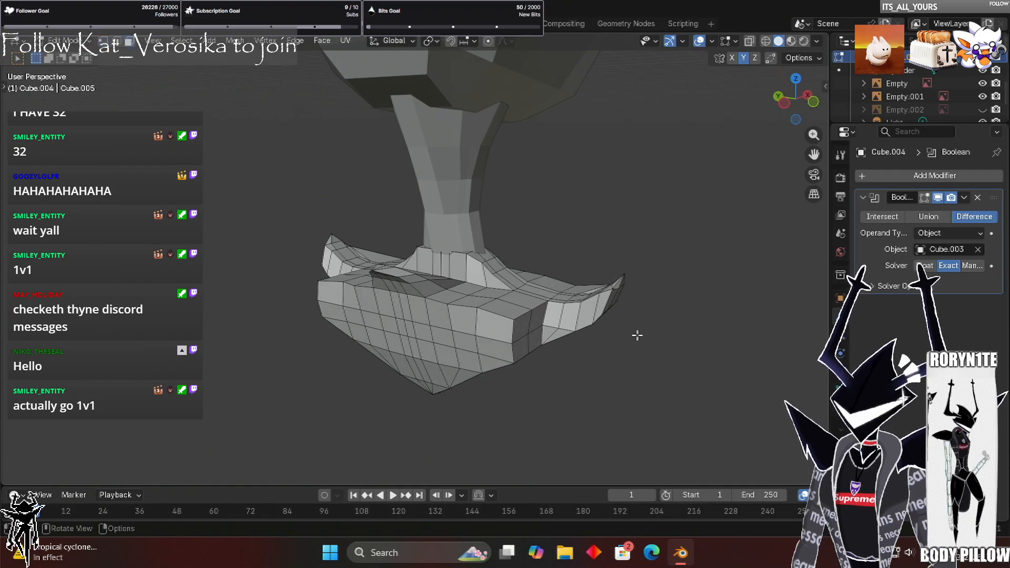
Extrude the recessed faces on both sides of the hip section along their normals by about 0.26 m
middle_click_drag(606, 311, 708, 407)
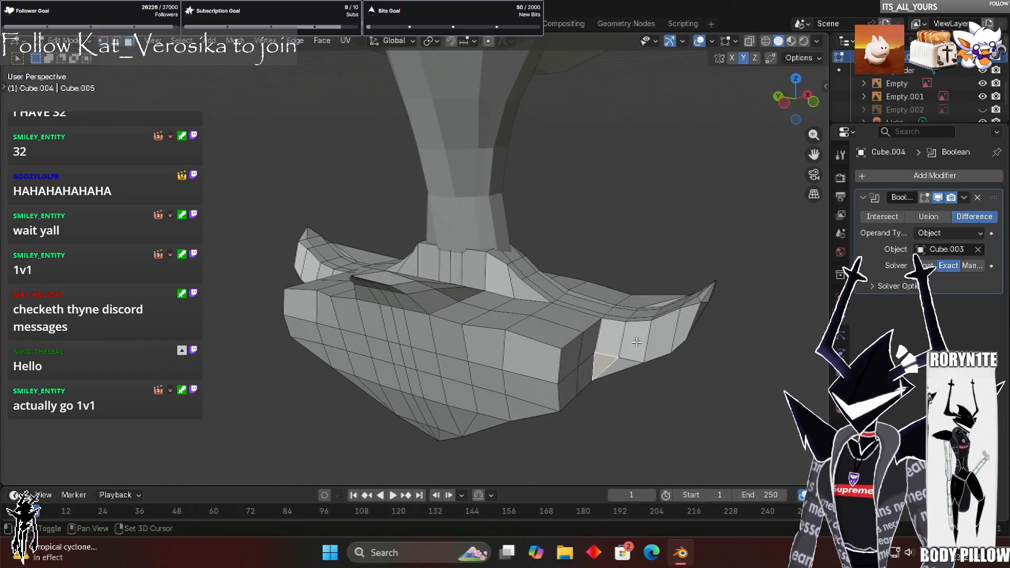
middle_click_drag(774, 336, 358, 253)
key("g")
key("z")
key("z")
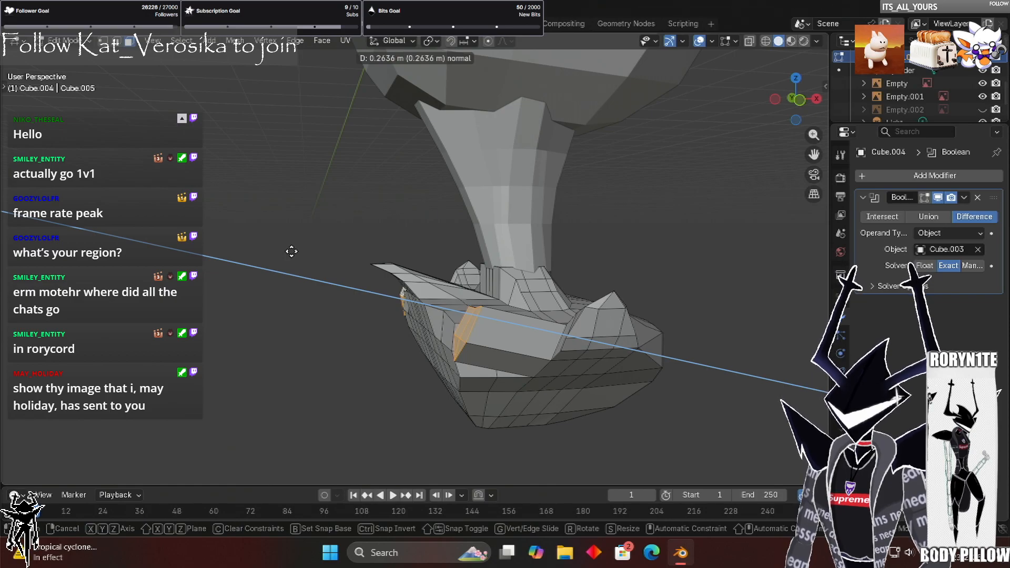
left_click(299, 255)
Add one centred loop cut across the newly extruded side block of the hip section
middle_click_drag(248, 244, 368, 294)
scroll(368, 294, "up", 1)
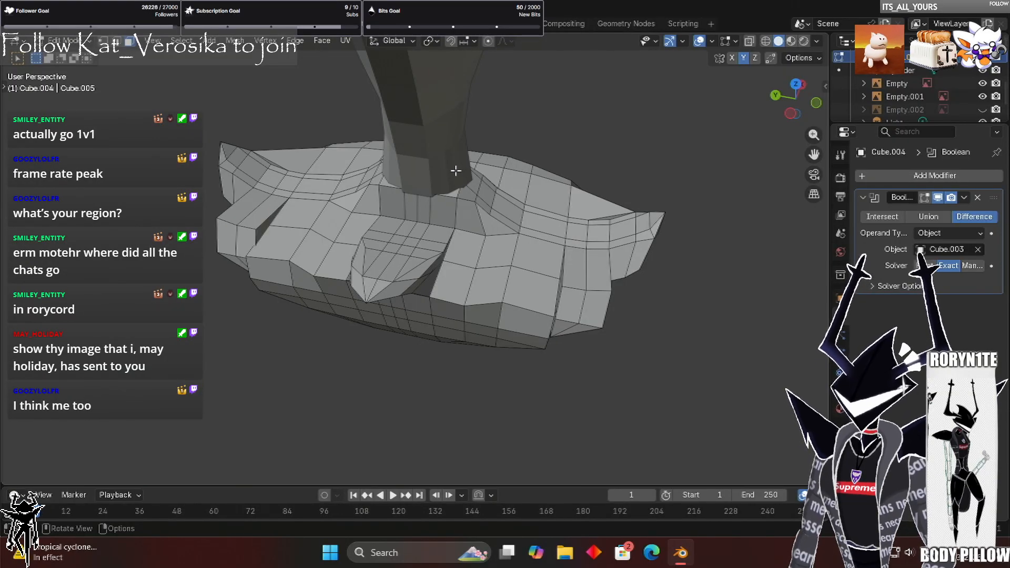
middle_click_drag(463, 192, 471, 235)
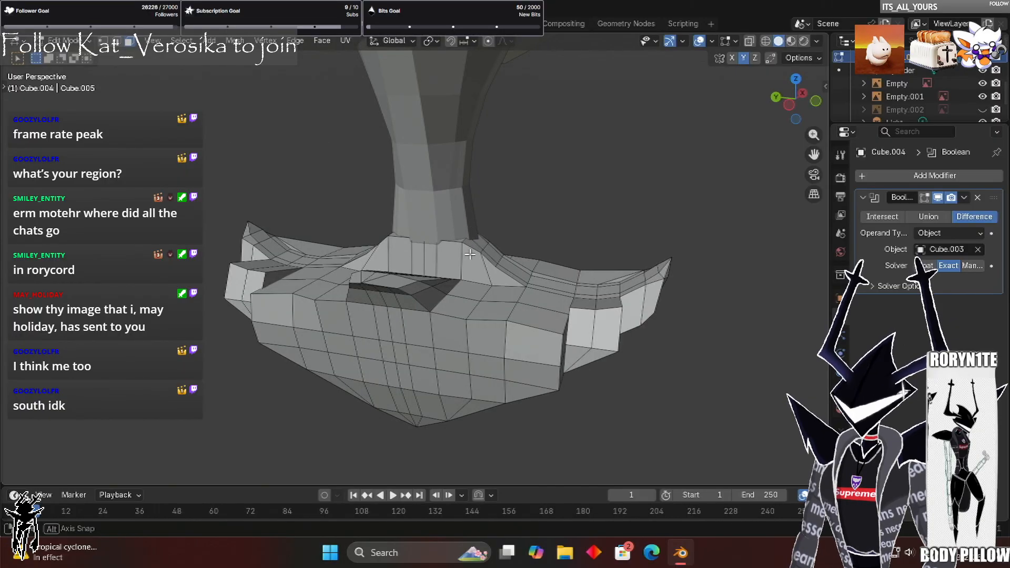
middle_click_drag(466, 293, 477, 292)
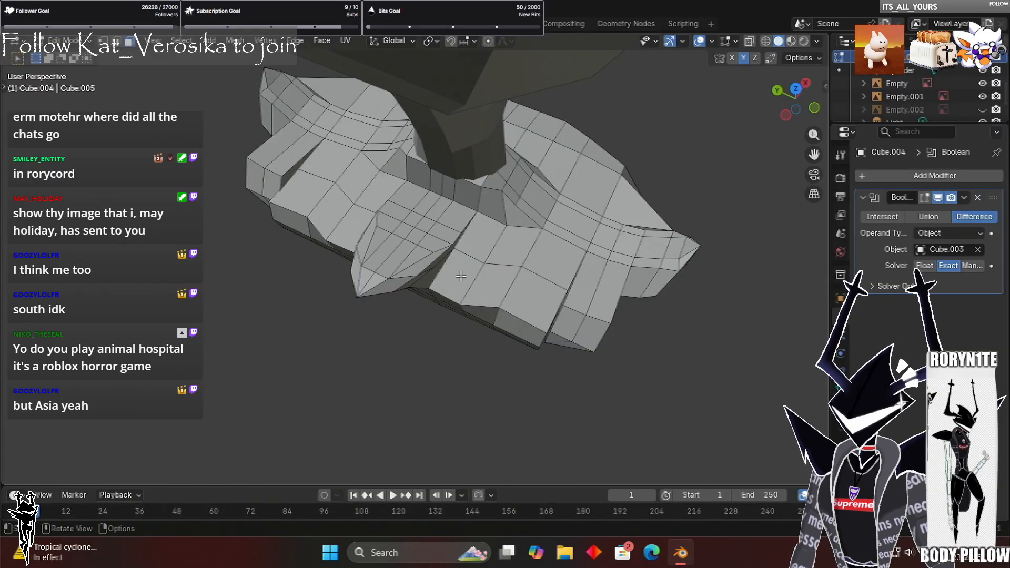
scroll(590, 292, "up", 1)
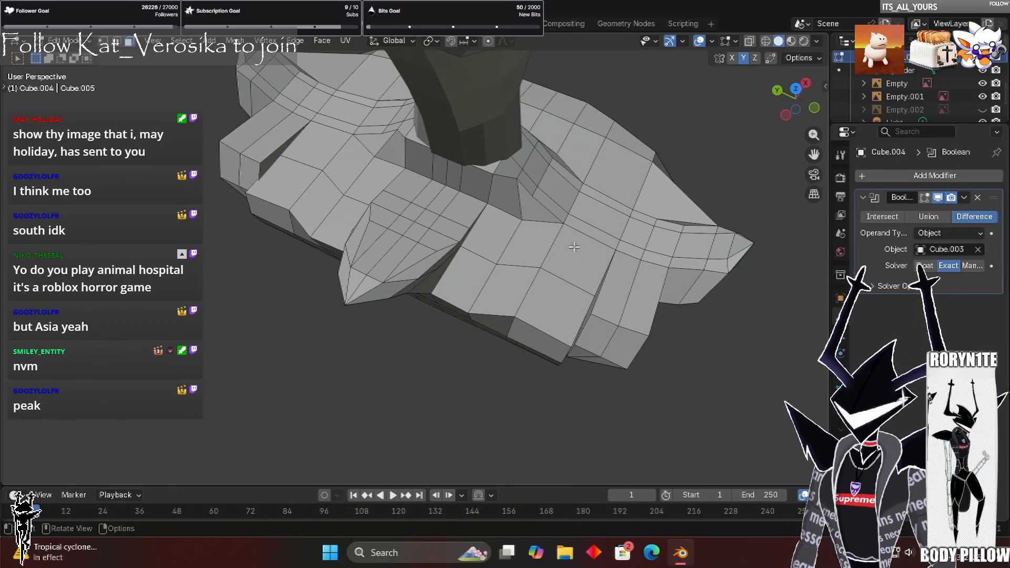
scroll(577, 249, "up", 1)
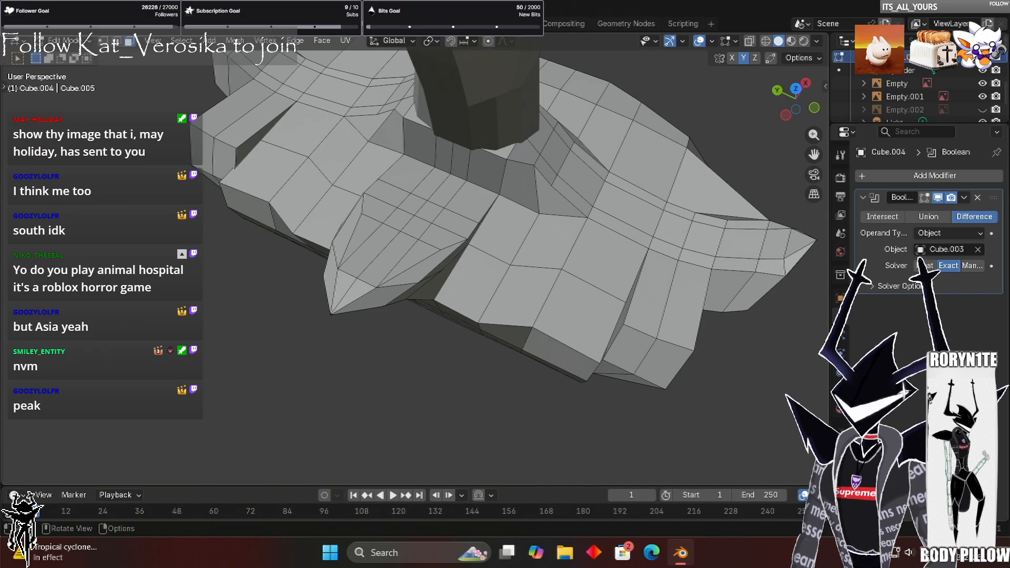
middle_click_drag(601, 407, 579, 369)
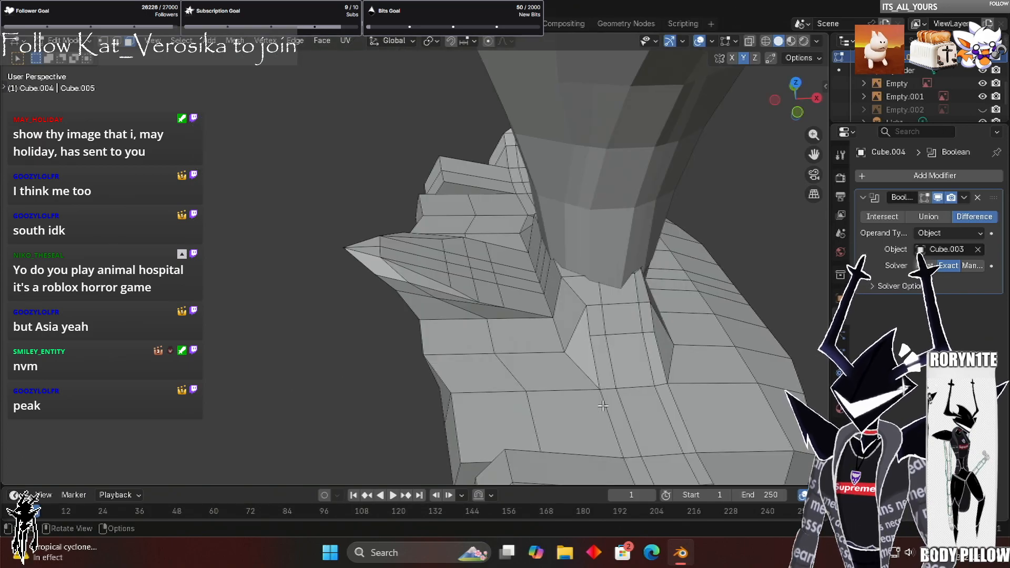
middle_click_drag(603, 406, 600, 408)
key("g")
key("g")
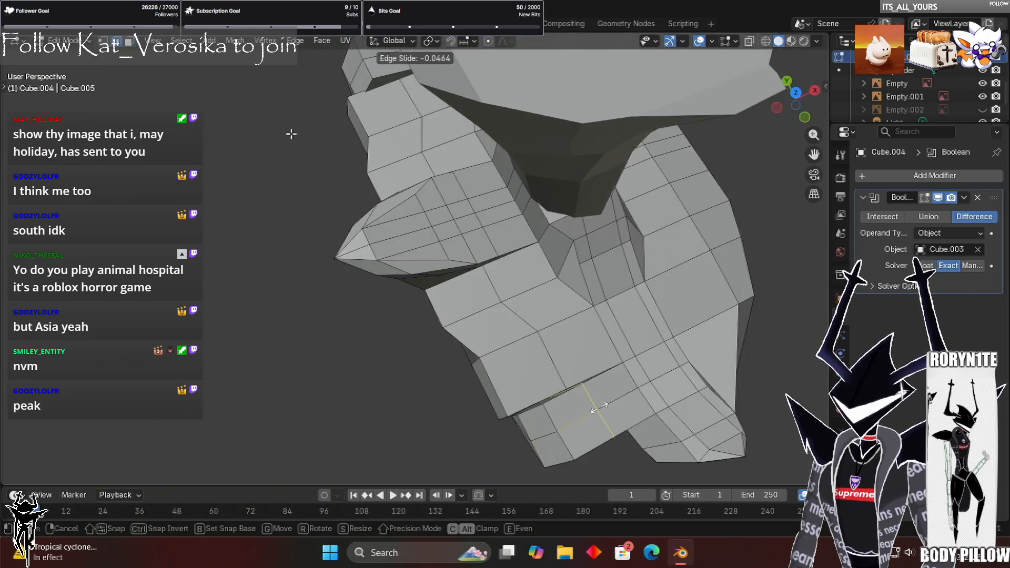
right_click(237, 131)
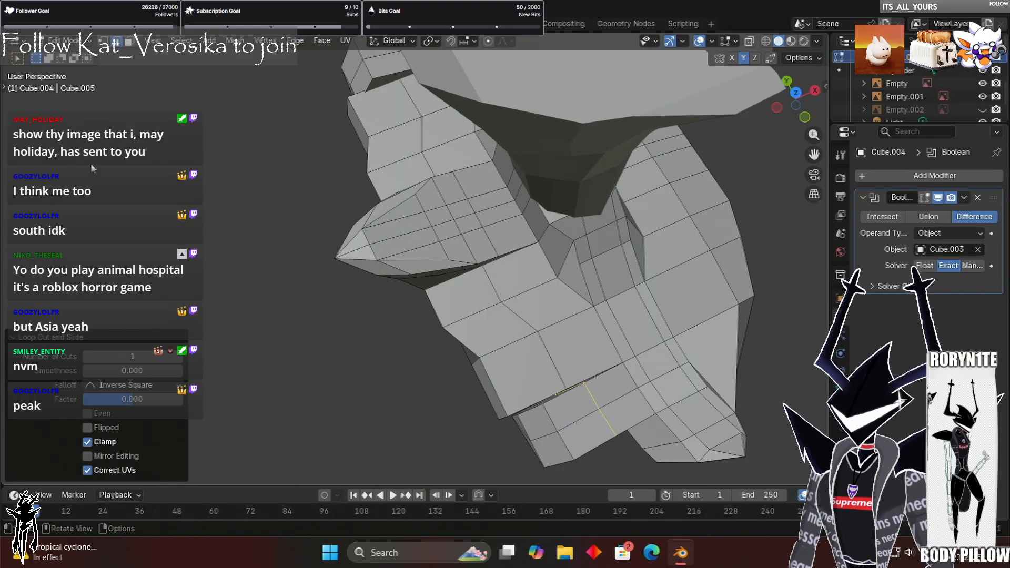
Add a matching centred loop cut across the extruded block on the opposite side of the hip section
middle_click_drag(98, 164, 85, 173)
key("ctrl+r")
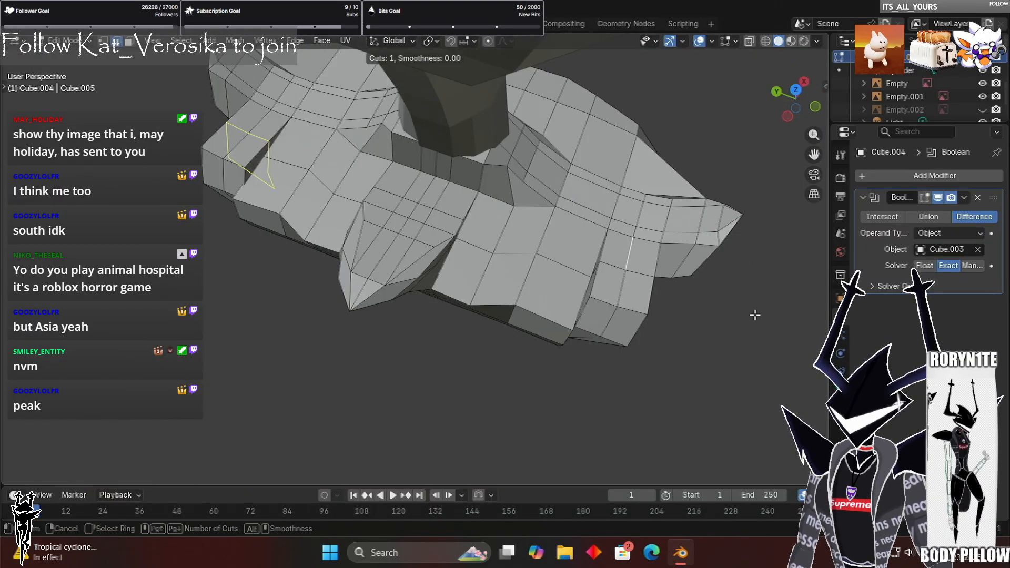
left_click(741, 236)
right_click(741, 235)
middle_click_drag(670, 324, 112, 113)
middle_click_drag(598, 298, 633, 298)
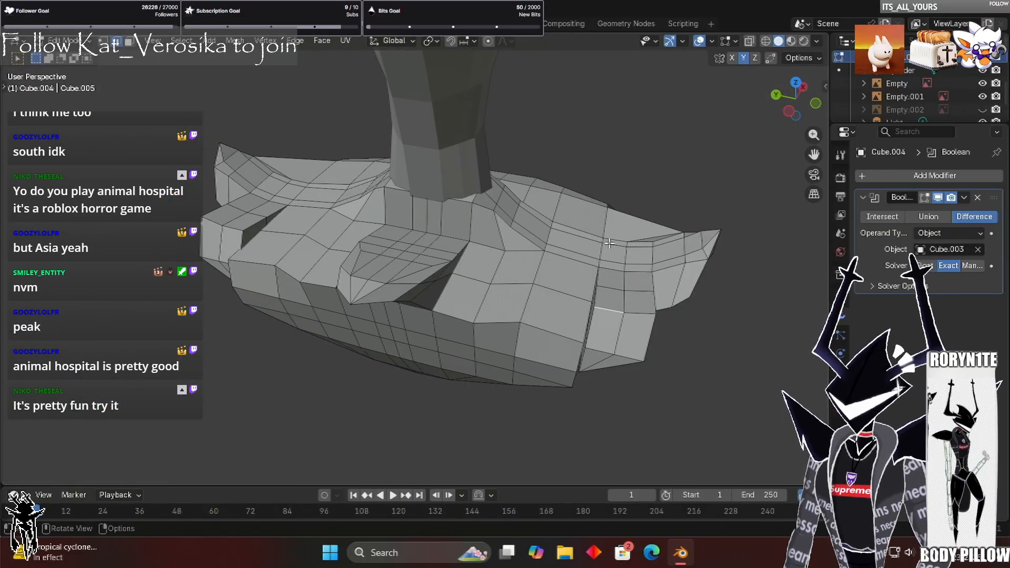
Close the upper gap between one extruded side block and the hip panel by merging its vertices at the last selected one
middle_click_drag(608, 245, 741, 334)
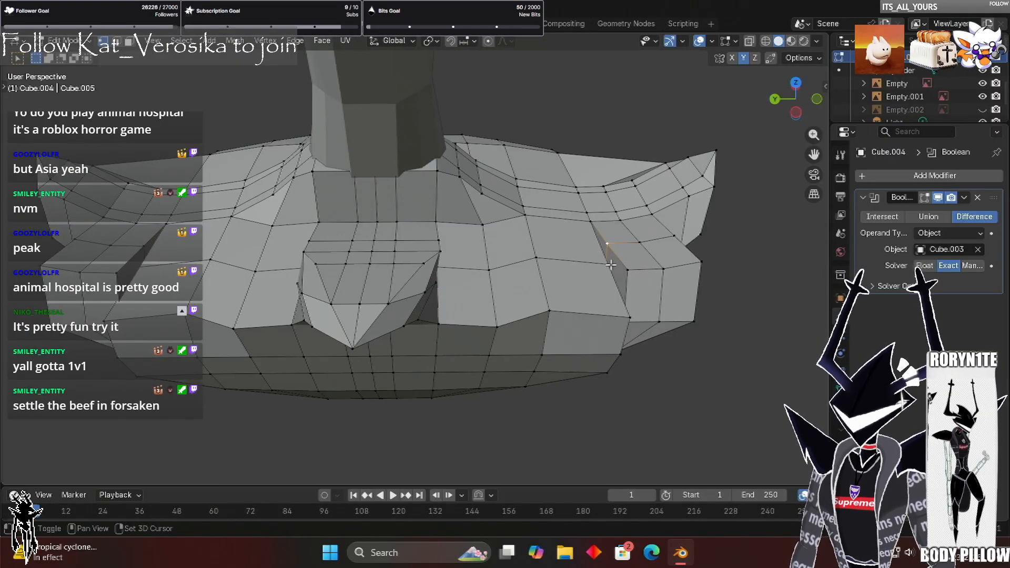
right_click(628, 282)
mouse_move(629, 284)
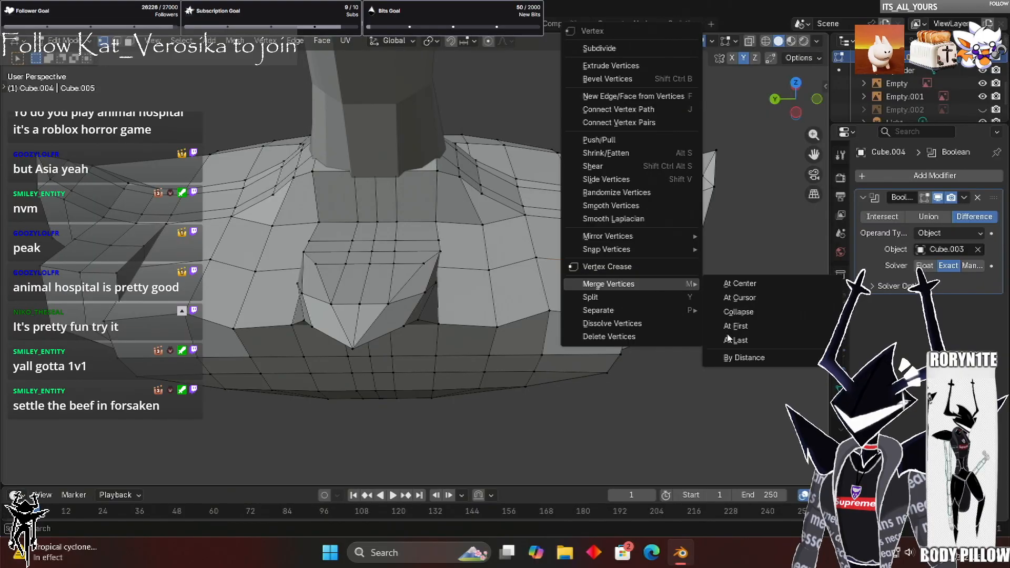
left_click(747, 341)
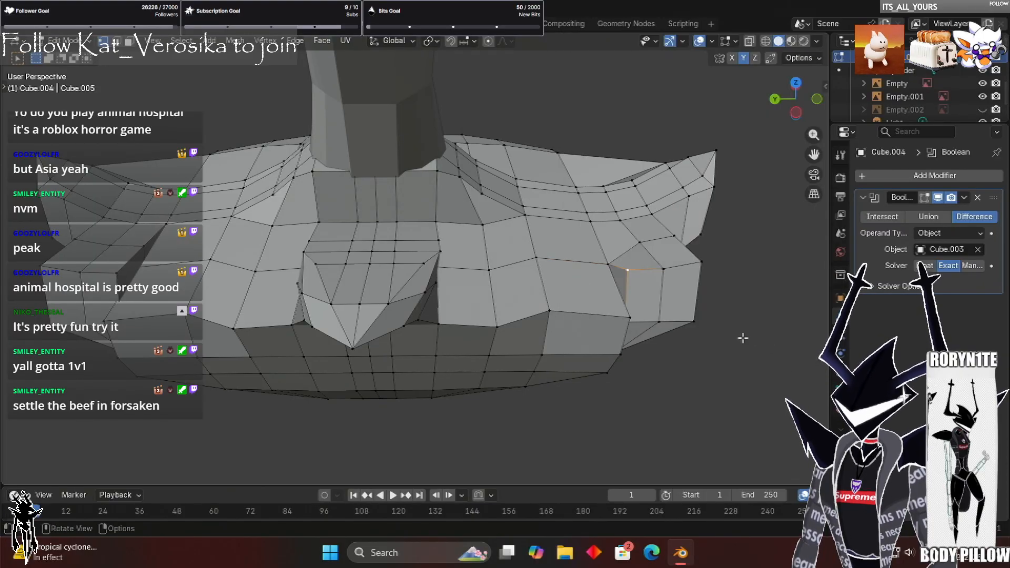
right_click(745, 338)
Merge the lower and underside vertices of the same side block into the adjoining hip panel vertices using At Last
middle_click_drag(621, 353, 677, 415)
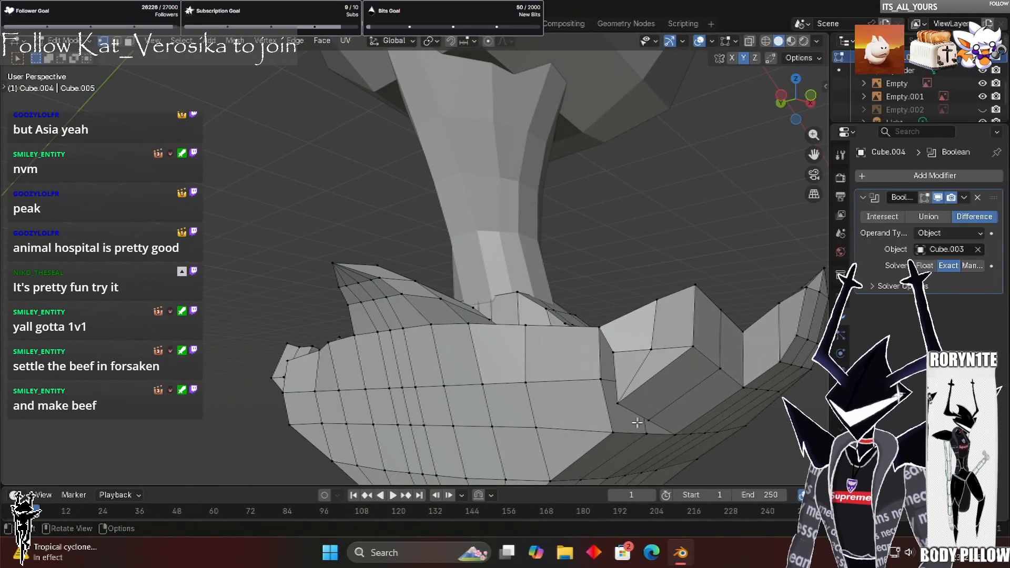
right_click(626, 407)
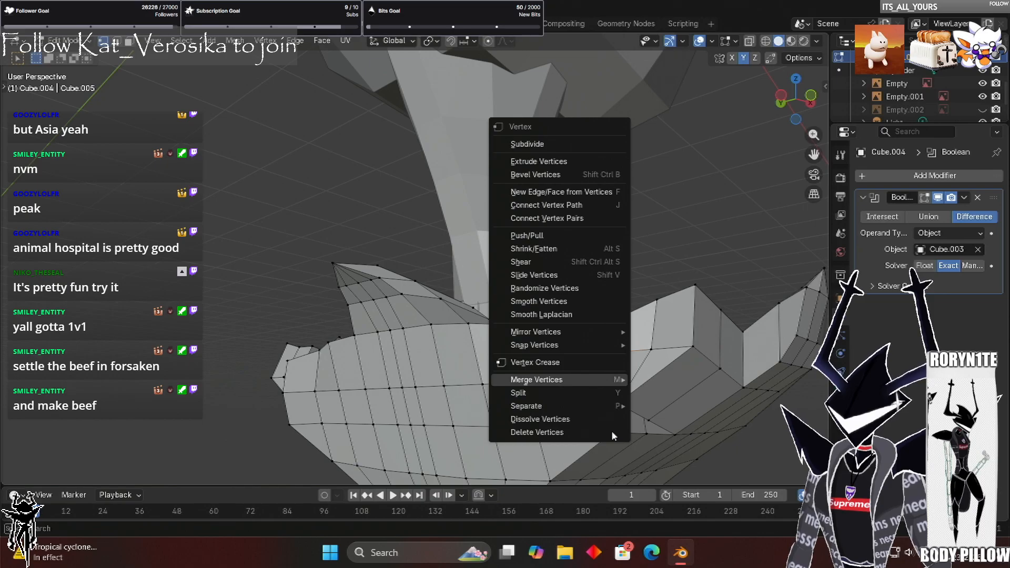
left_click(656, 433)
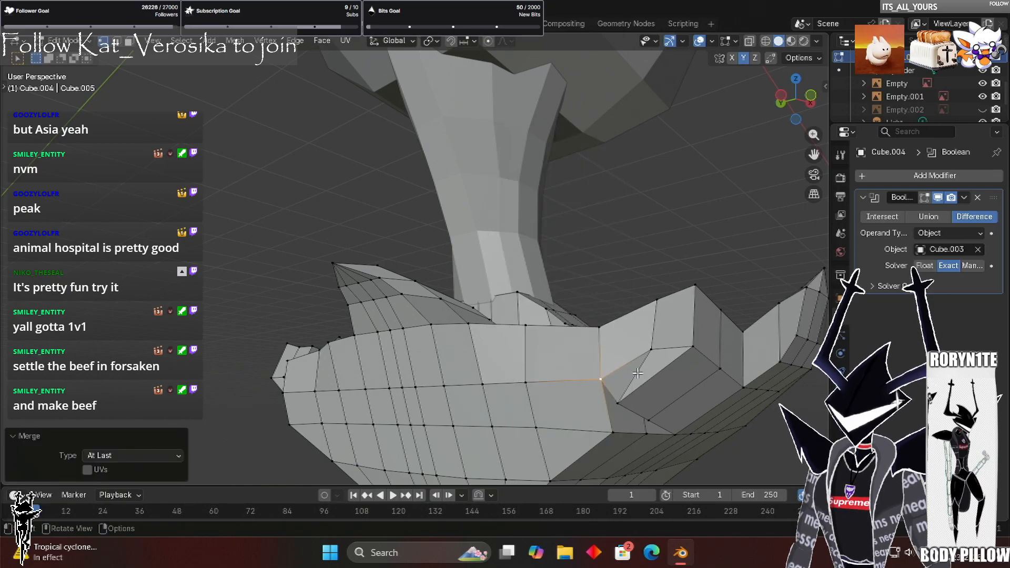
right_click(655, 368)
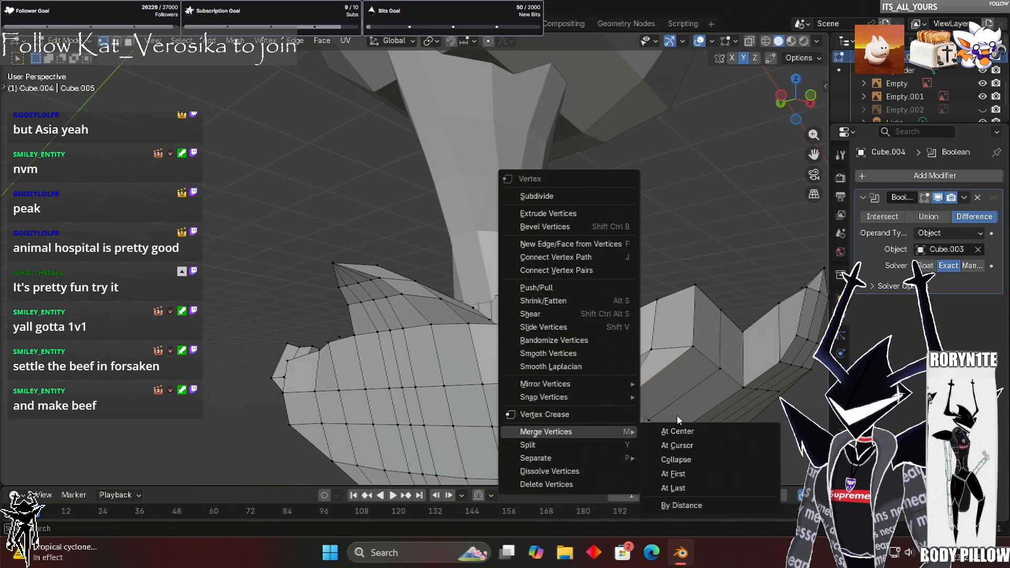
left_click(732, 483)
middle_click_drag(739, 450, 761, 467)
left_click(657, 367)
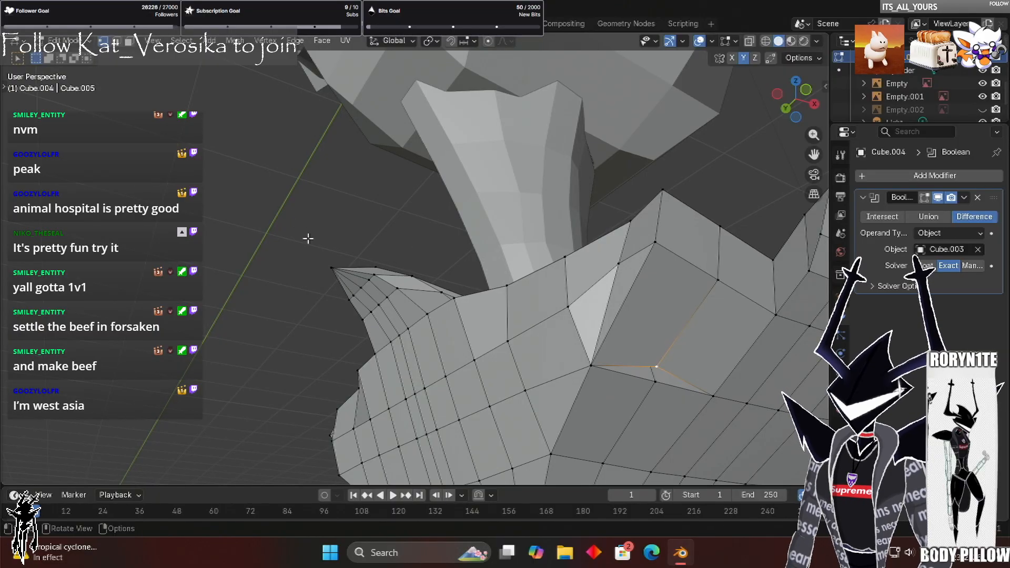
right_click(653, 388)
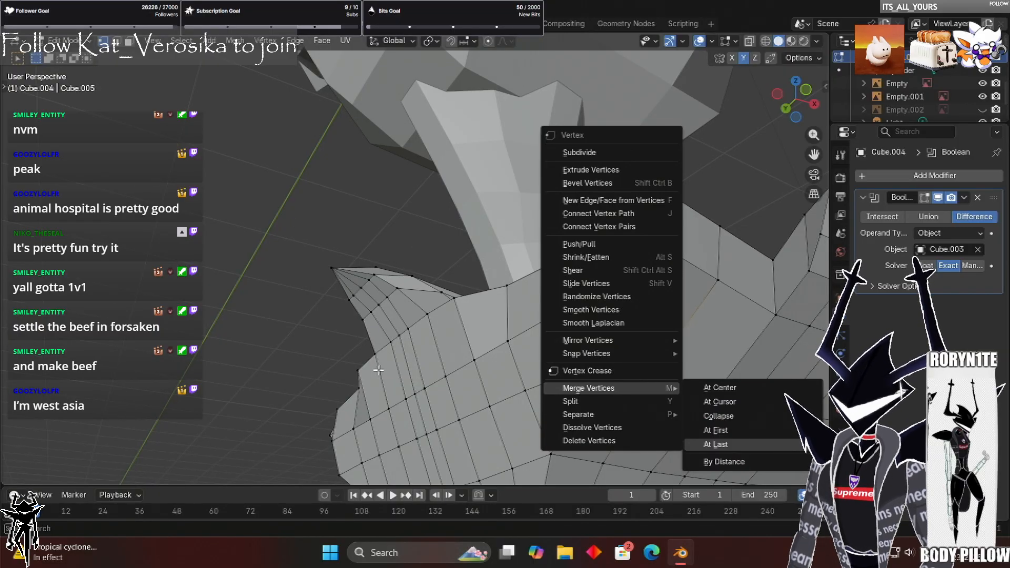
Merge the upper gap vertices of the opposite side block into the adjoining hip panel using At Last
middle_click_drag(379, 368, 301, 253)
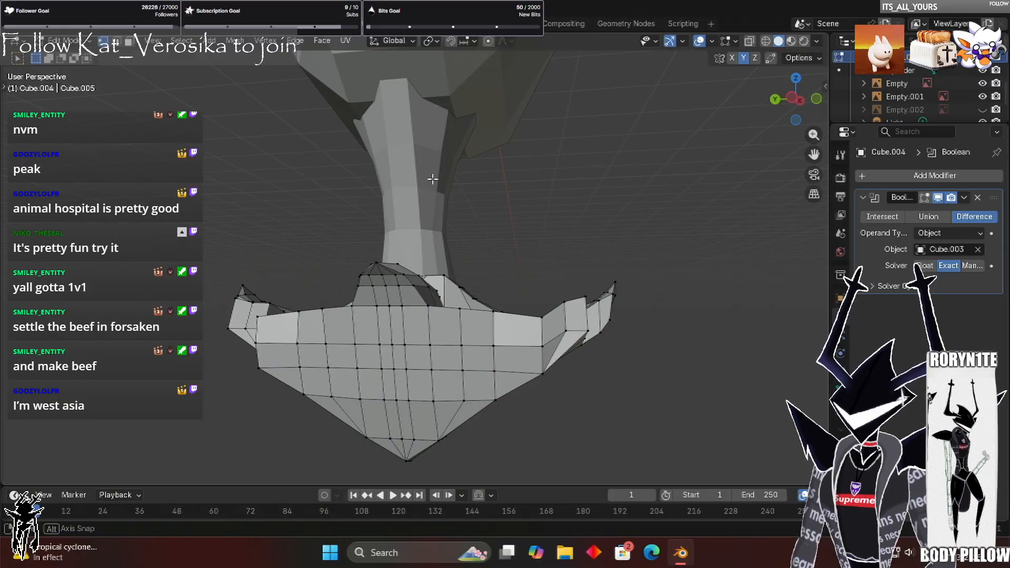
middle_click_drag(444, 189, 444, 212)
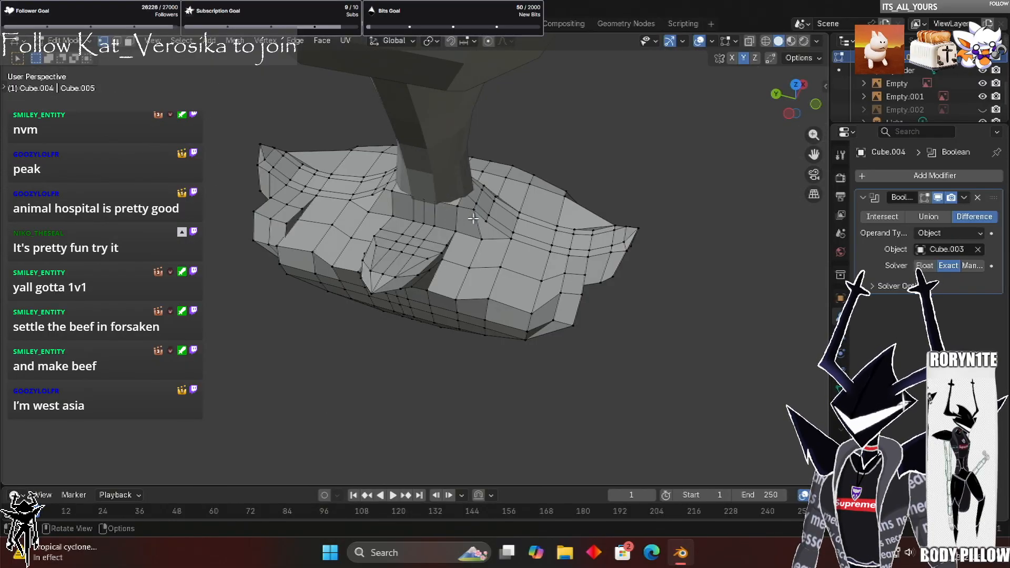
scroll(423, 213, "up", 3)
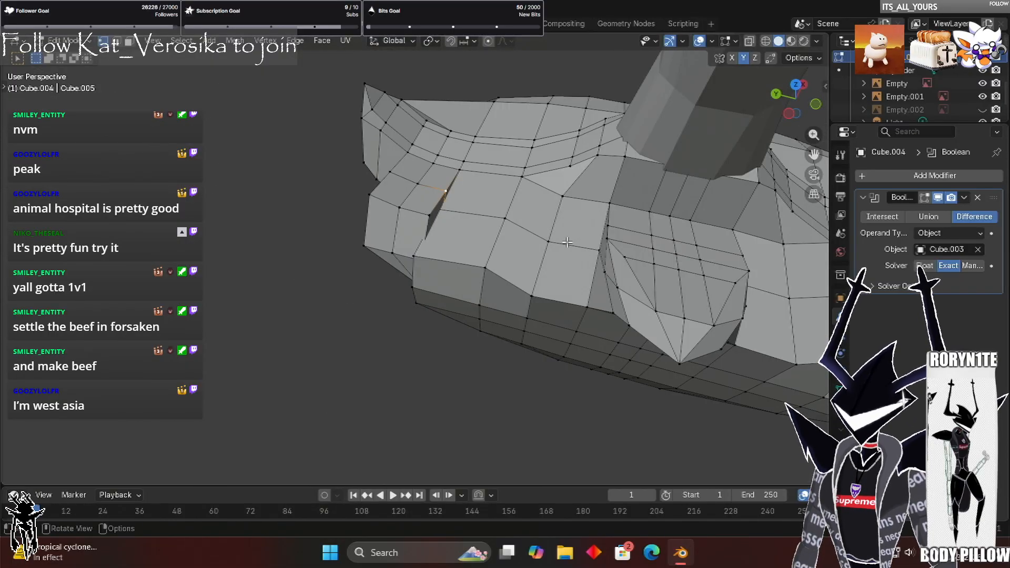
middle_click_drag(536, 239, 570, 223)
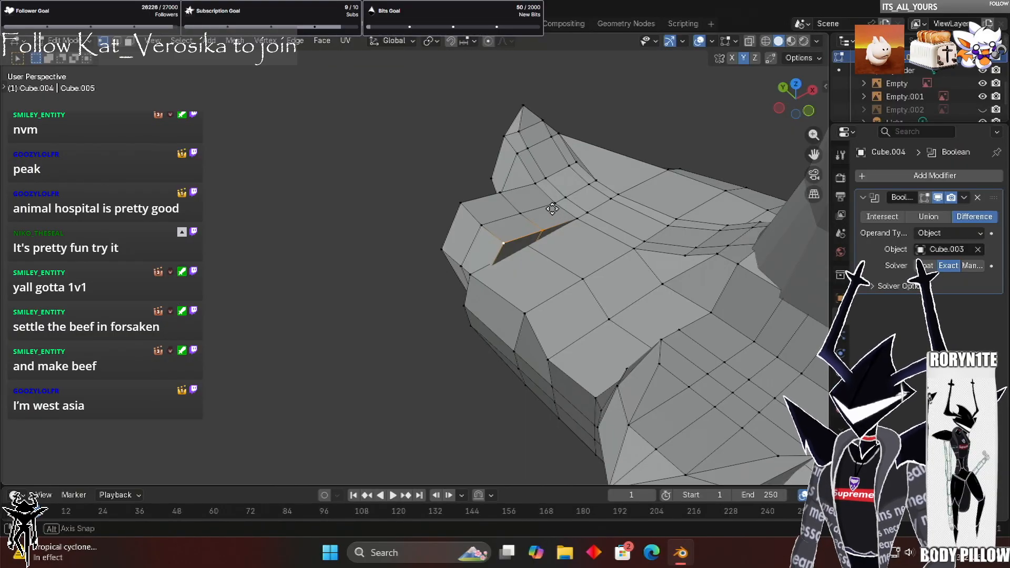
scroll(560, 239, "up", 1)
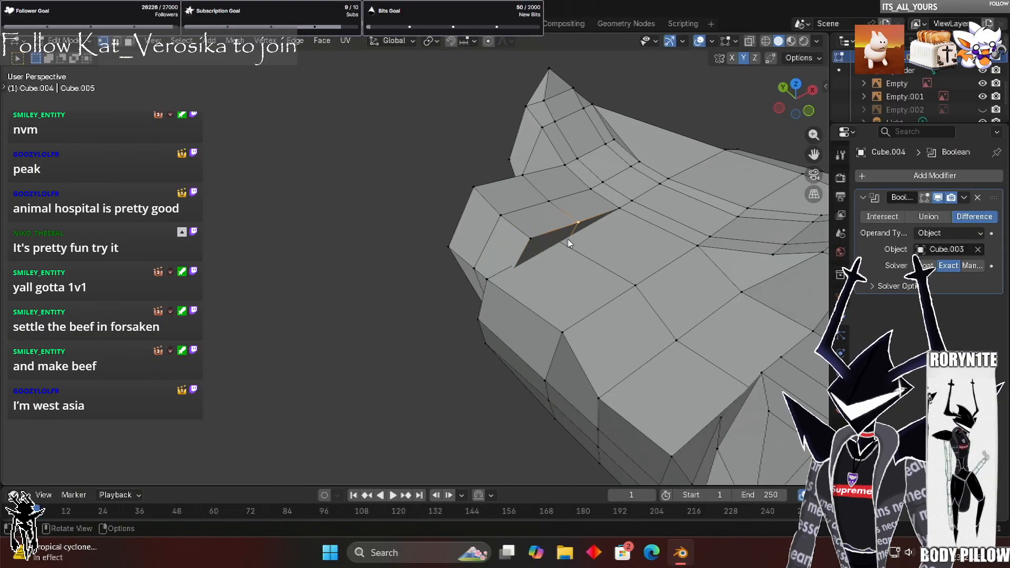
key("g")
left_click(560, 285)
right_click(559, 285)
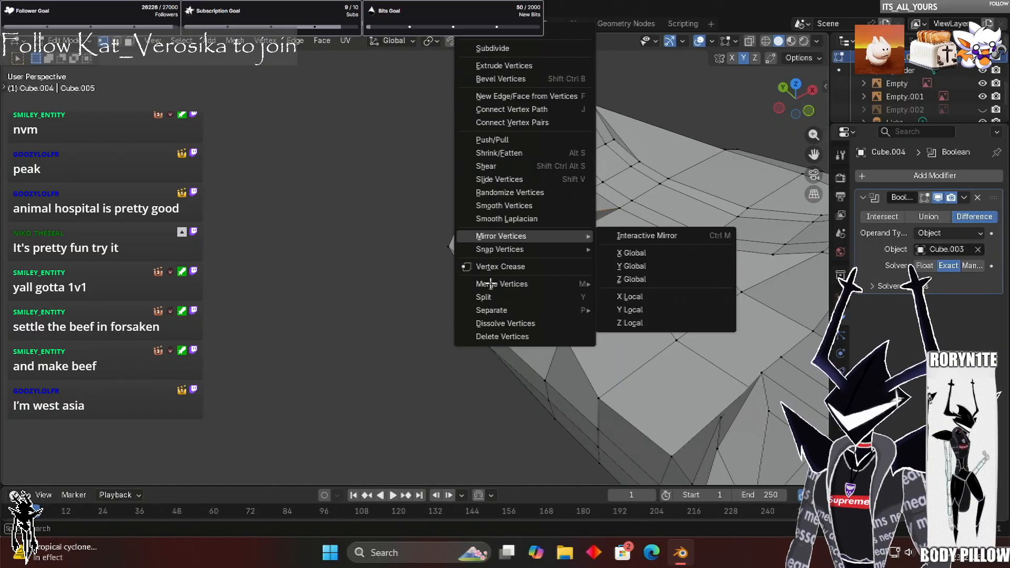
left_click(492, 287)
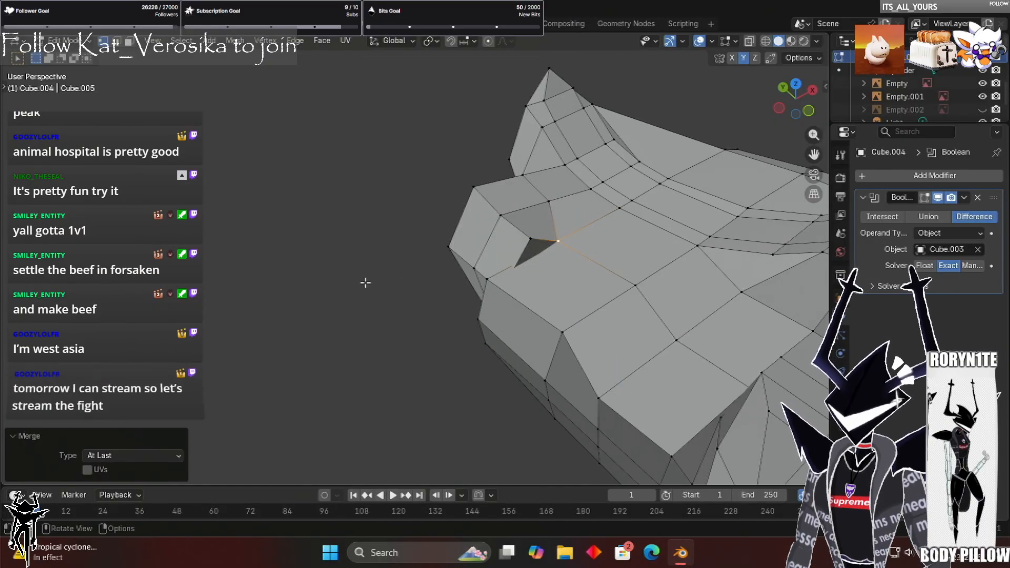
right_click(444, 279)
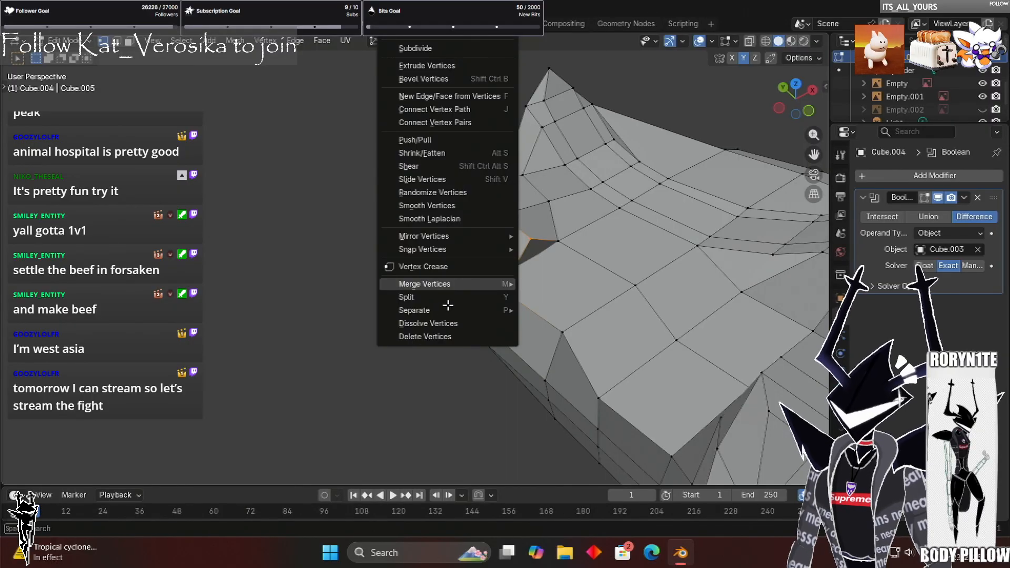
middle_click_drag(387, 449, 389, 403)
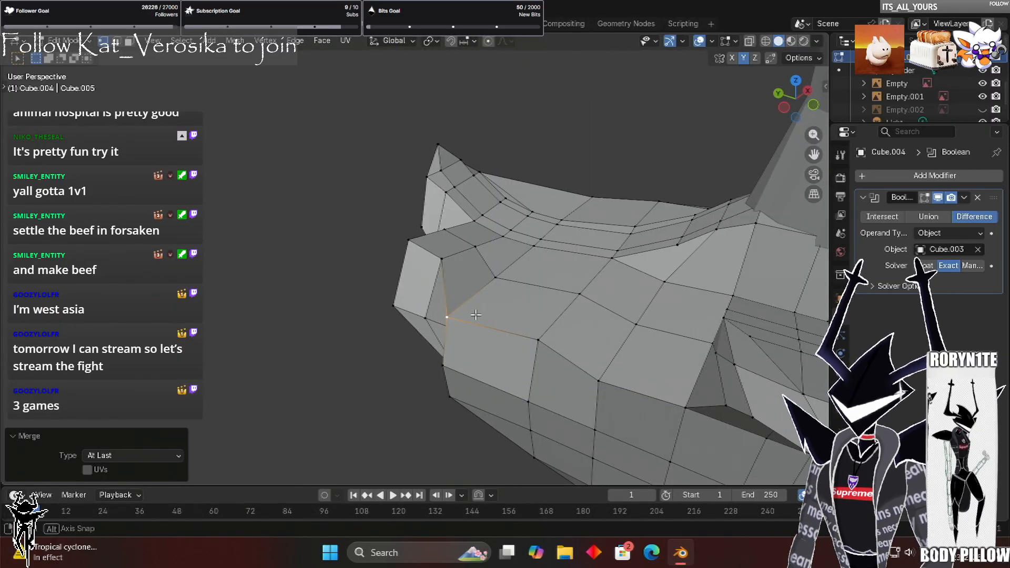
Try moving the inner faces of the side block away from the hip panel to test whether they are attached
middle_click_drag(494, 334, 498, 348)
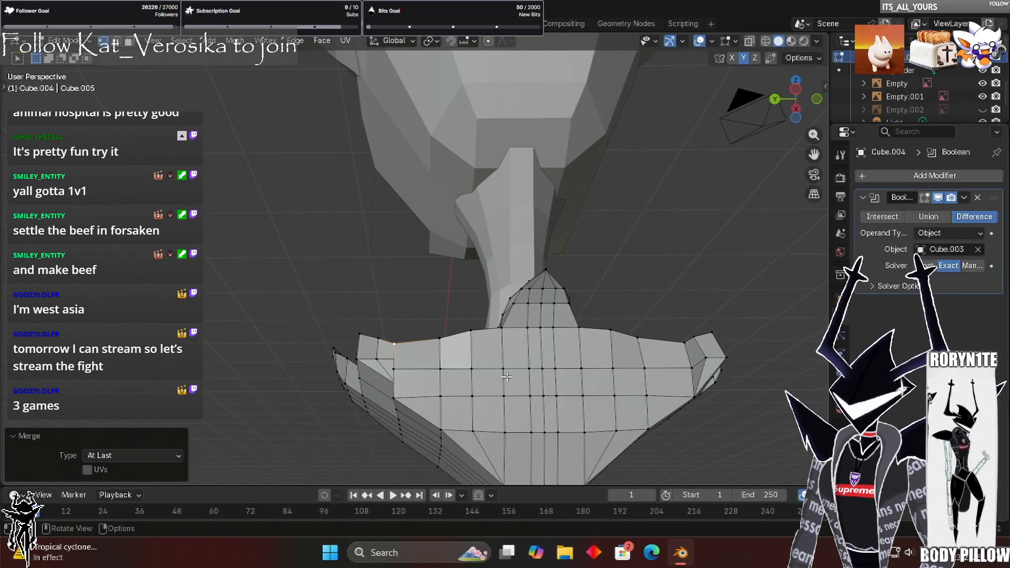
scroll(506, 376, "up", 5)
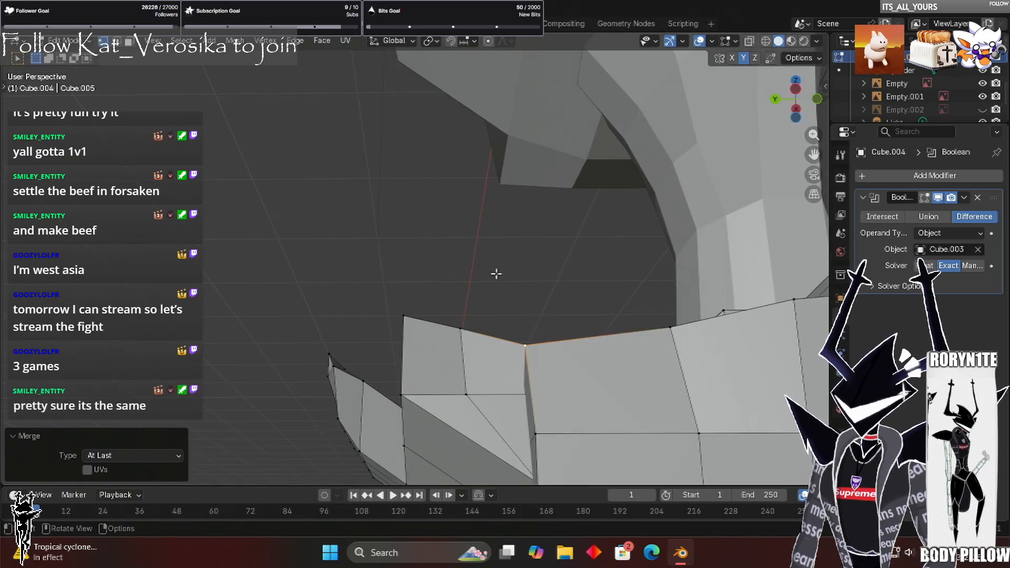
left_click(536, 434)
scroll(536, 434, "down", 1)
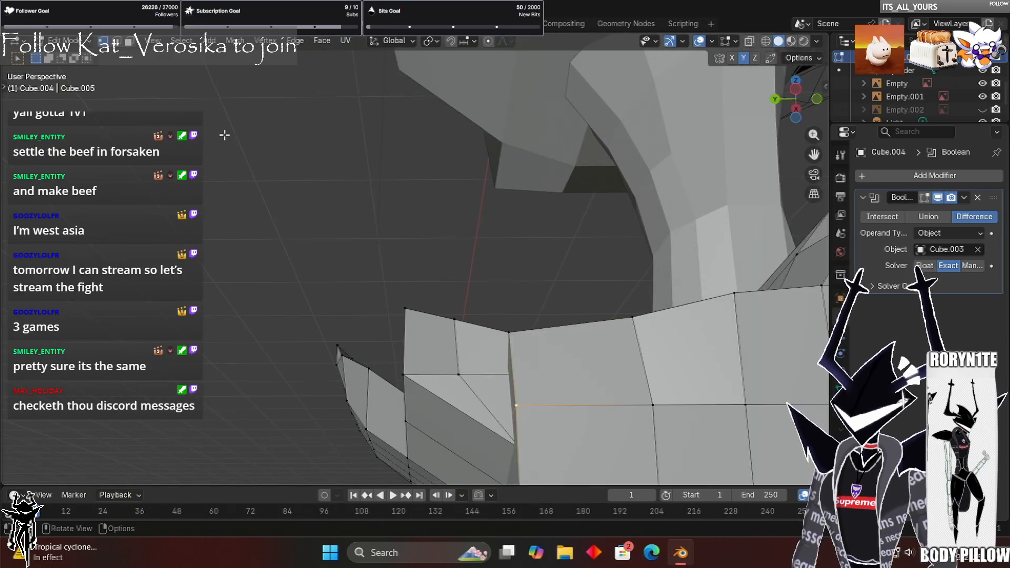
left_click(488, 360)
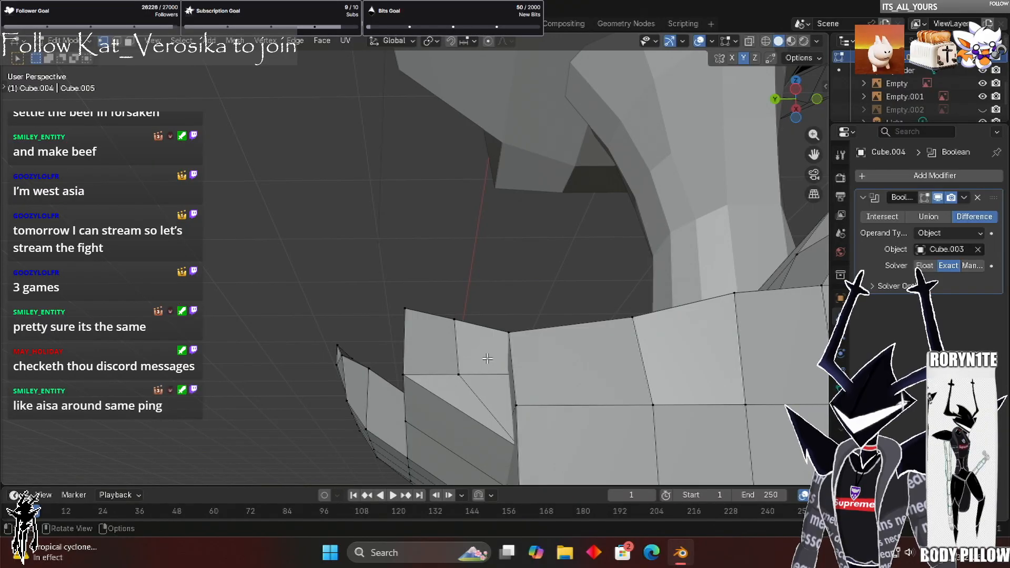
key("ctrl+z")
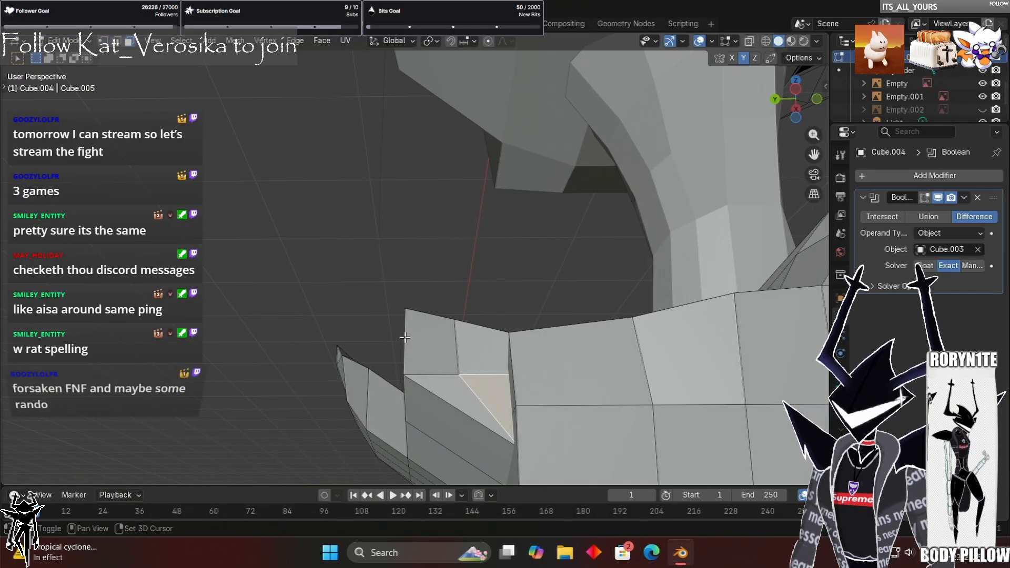
key("g")
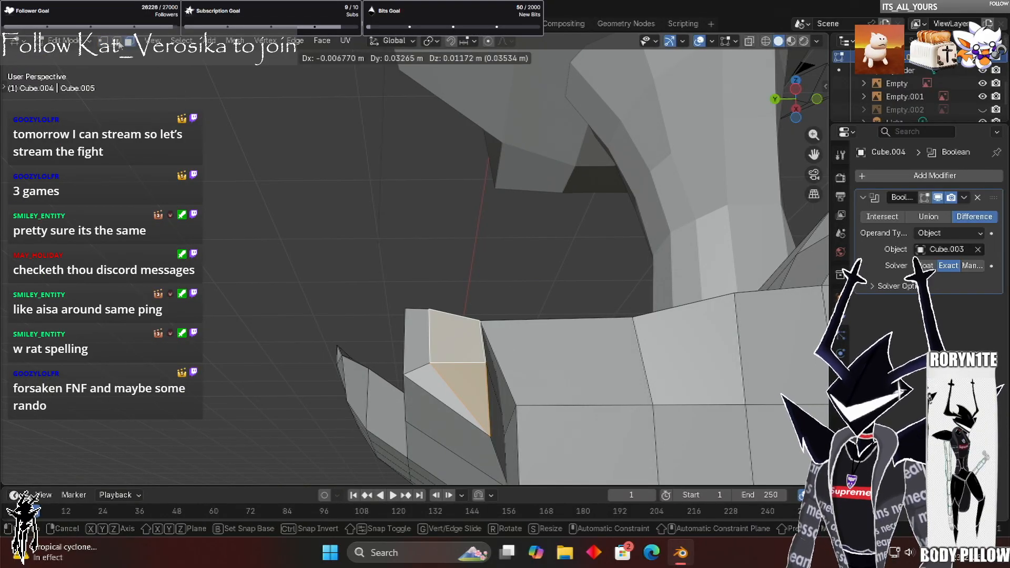
right_click(431, 238)
left_click(431, 238)
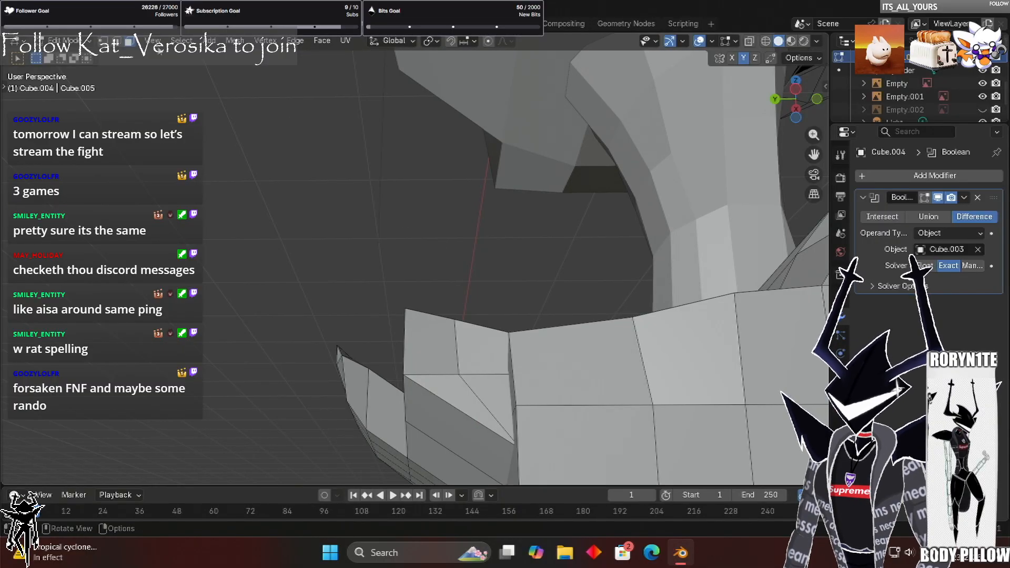
key("ctrl+z")
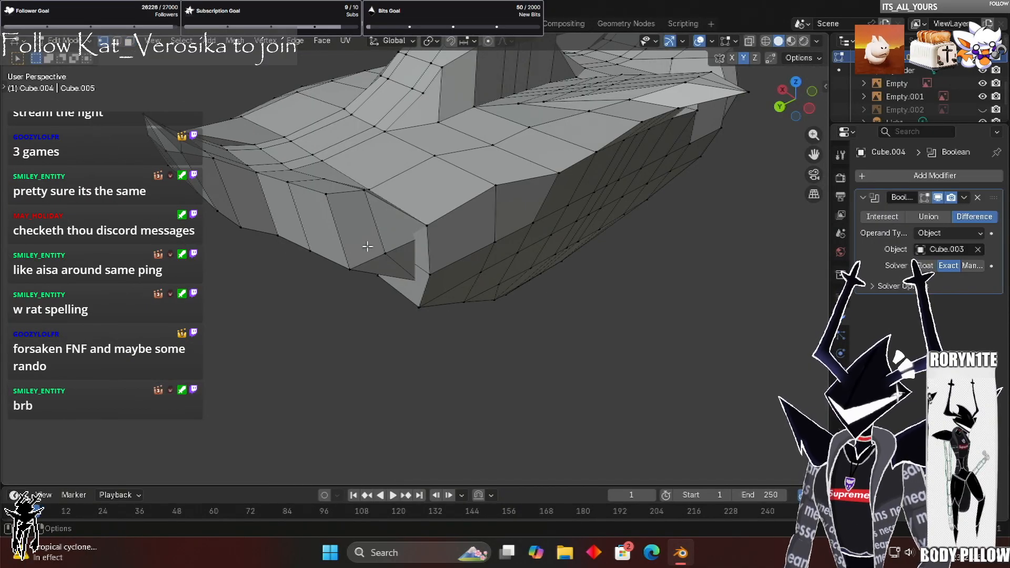
Try moving the hip panel's lower corner vertex beside the side block to test its connection
scroll(640, 317, "up", 2)
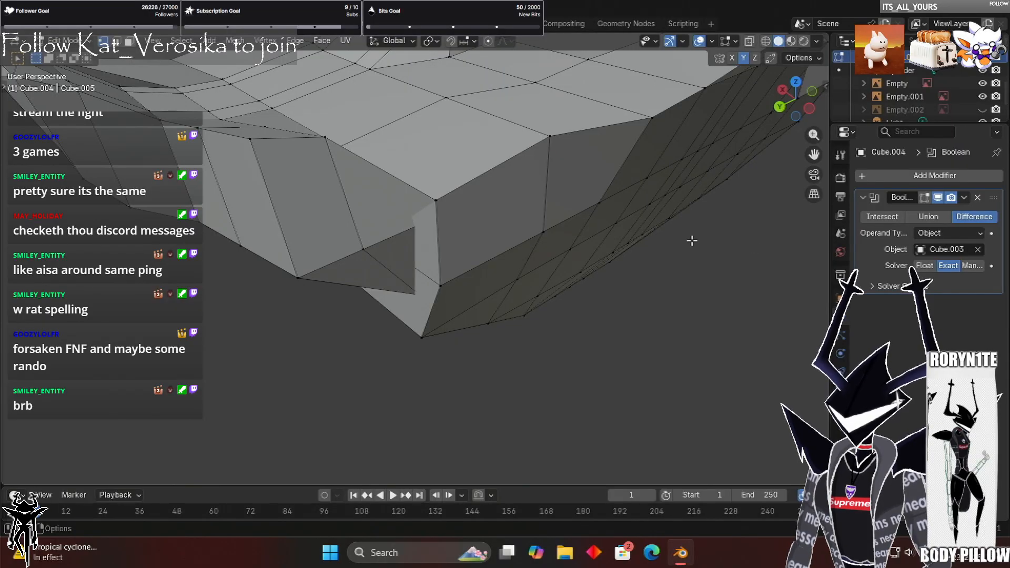
key("ctrl+z")
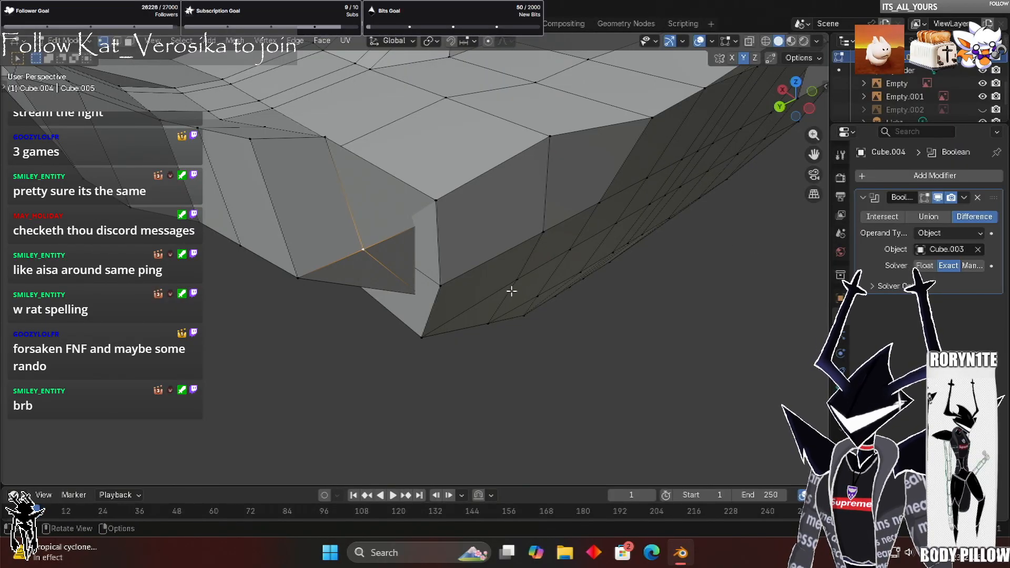
middle_click_drag(512, 329, 557, 293)
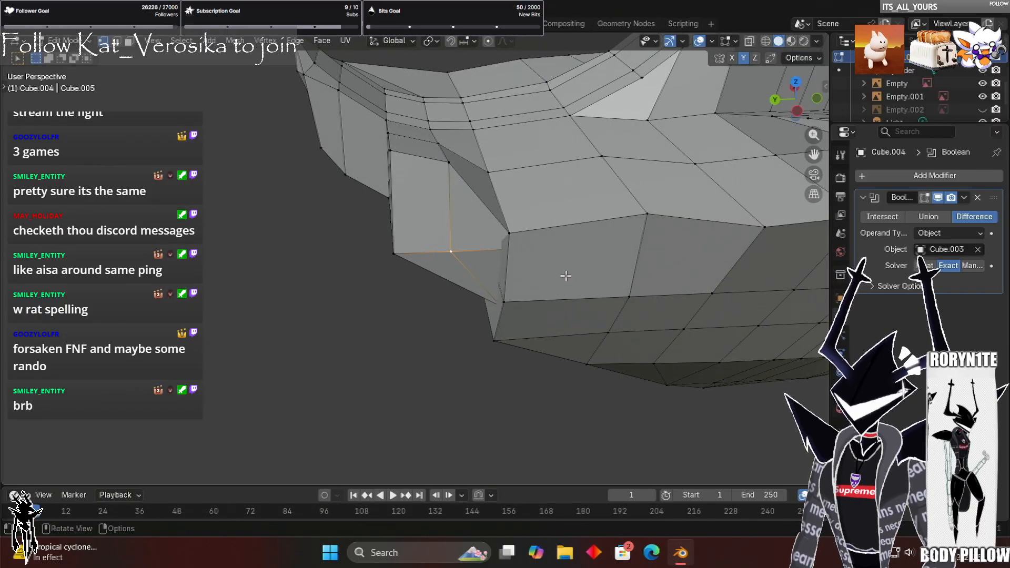
key("g")
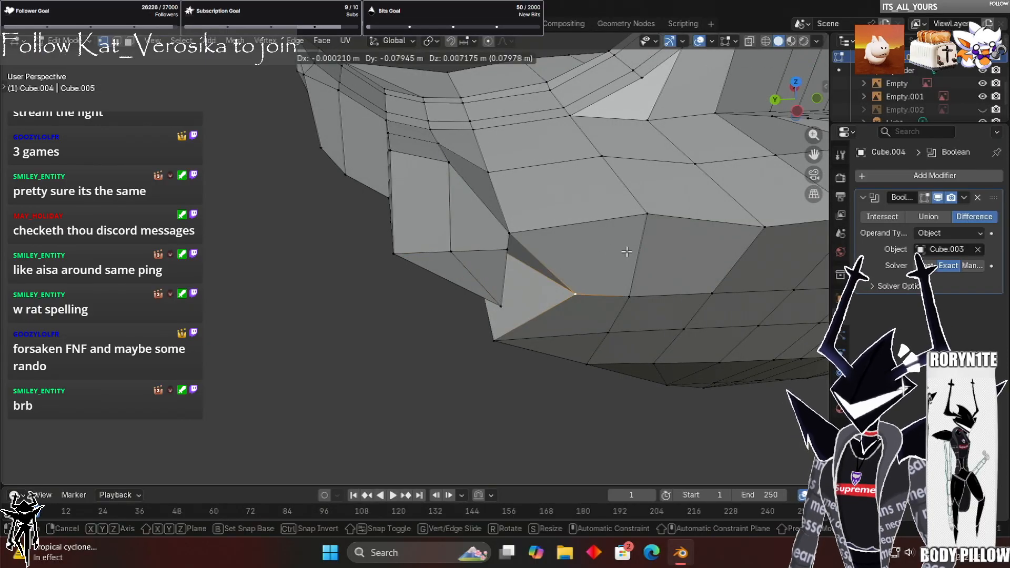
left_click(575, 234)
Merge the side block's inner corner vertex into the adjacent hip panel vertex using At Last
scroll(573, 232, "up", 5)
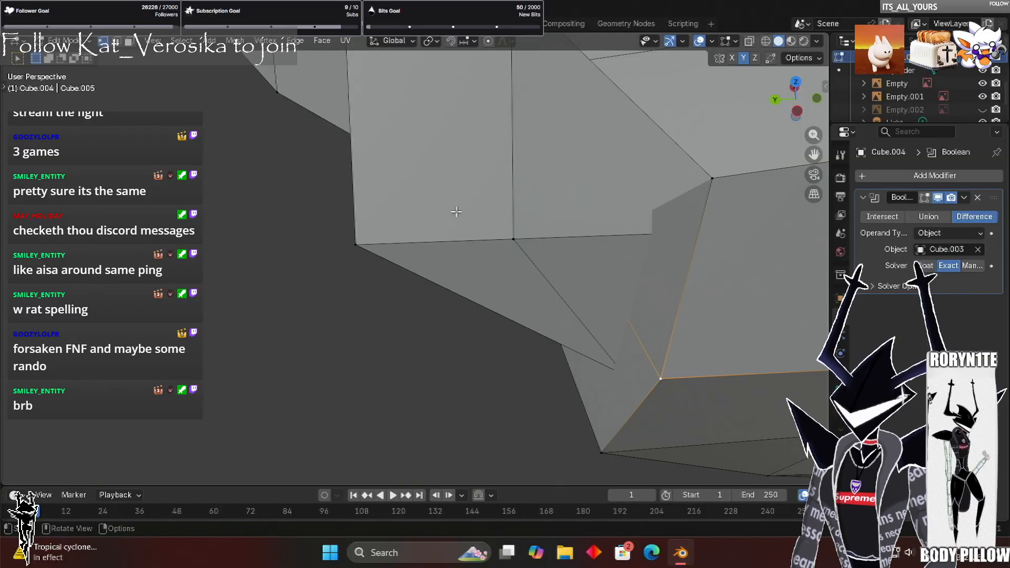
key("KP_Decimal")
middle_click_drag(551, 212, 658, 229)
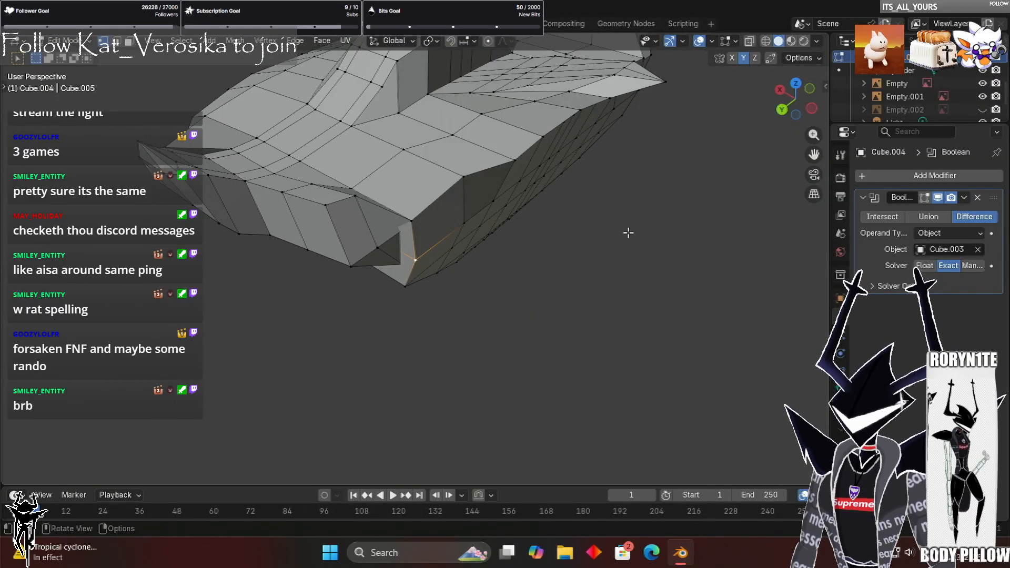
scroll(587, 234, "down", 7)
middle_click_drag(447, 250, 415, 237)
scroll(431, 243, "up", 7)
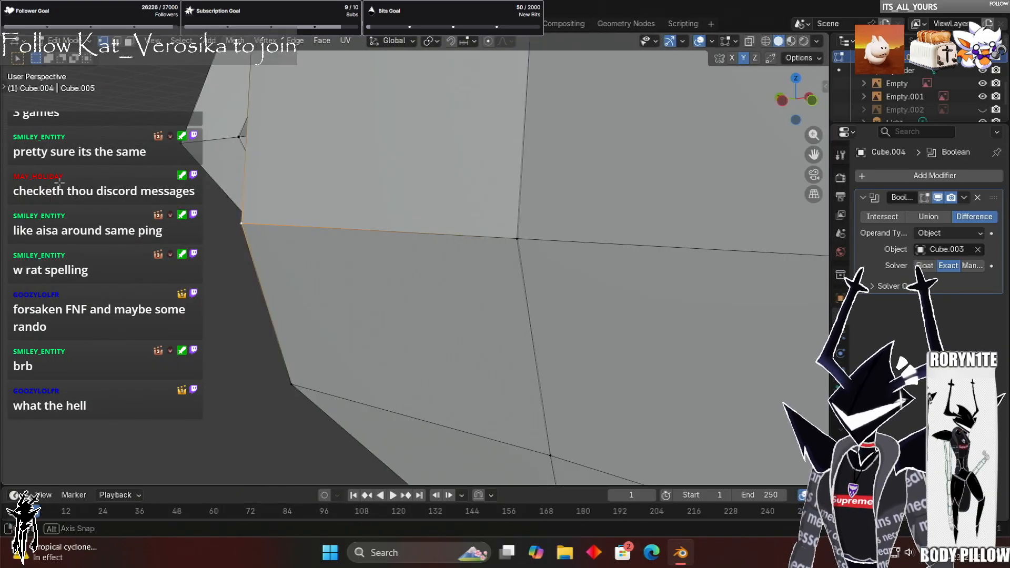
middle_click_drag(74, 183, 146, 186)
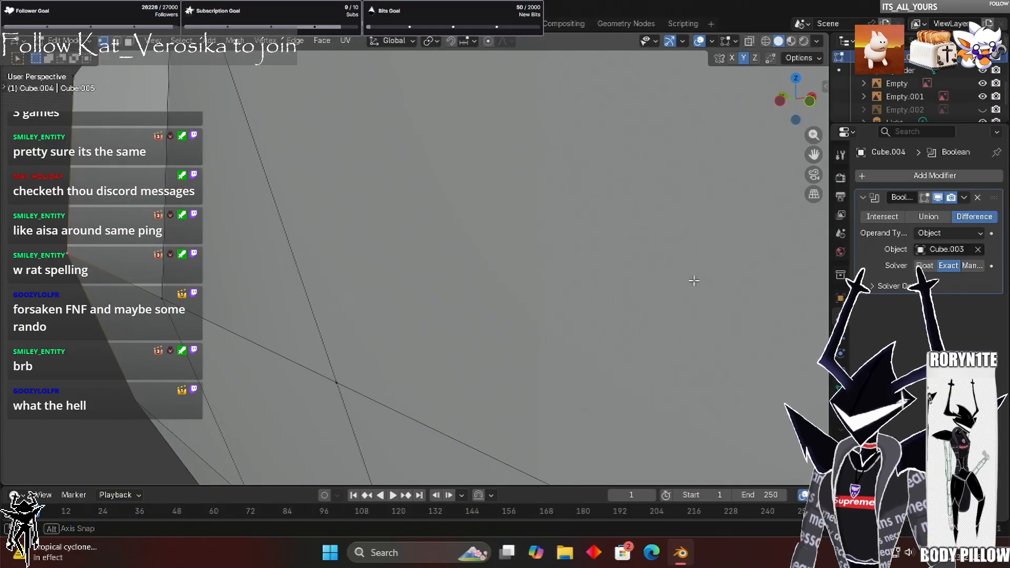
middle_click_drag(734, 282, 729, 282)
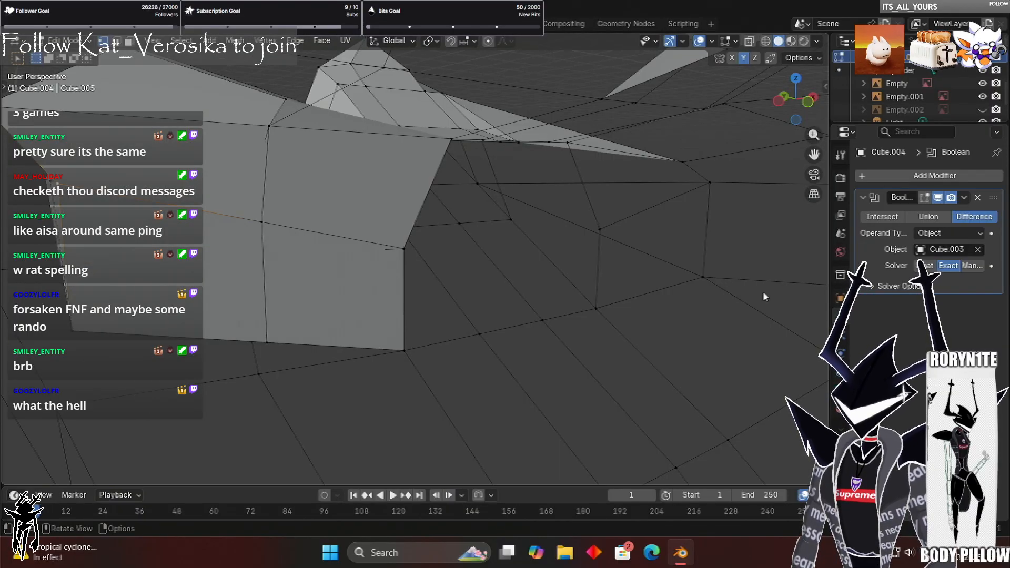
middle_click_drag(800, 341, 532, 259)
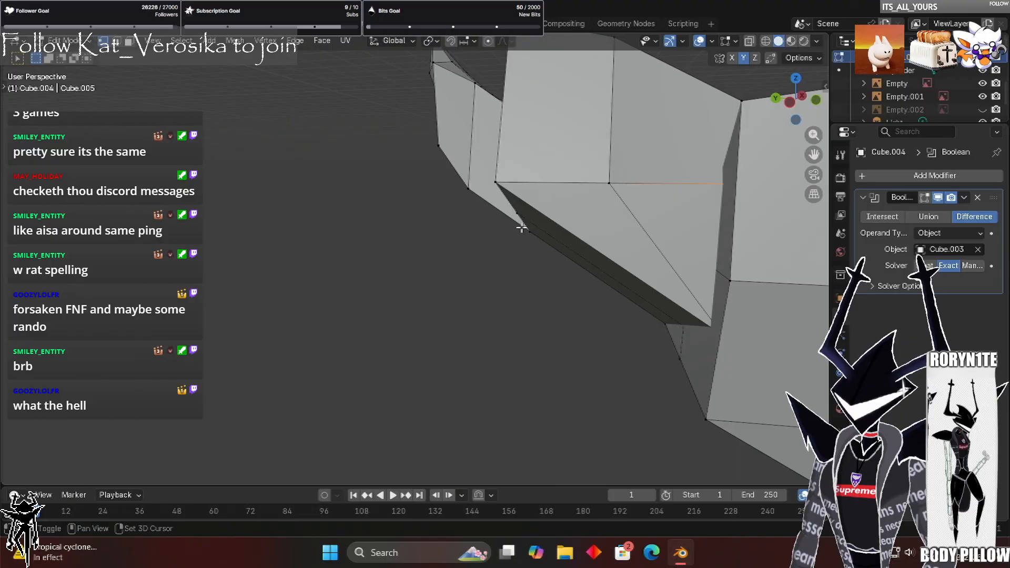
key("m")
left_click(494, 233)
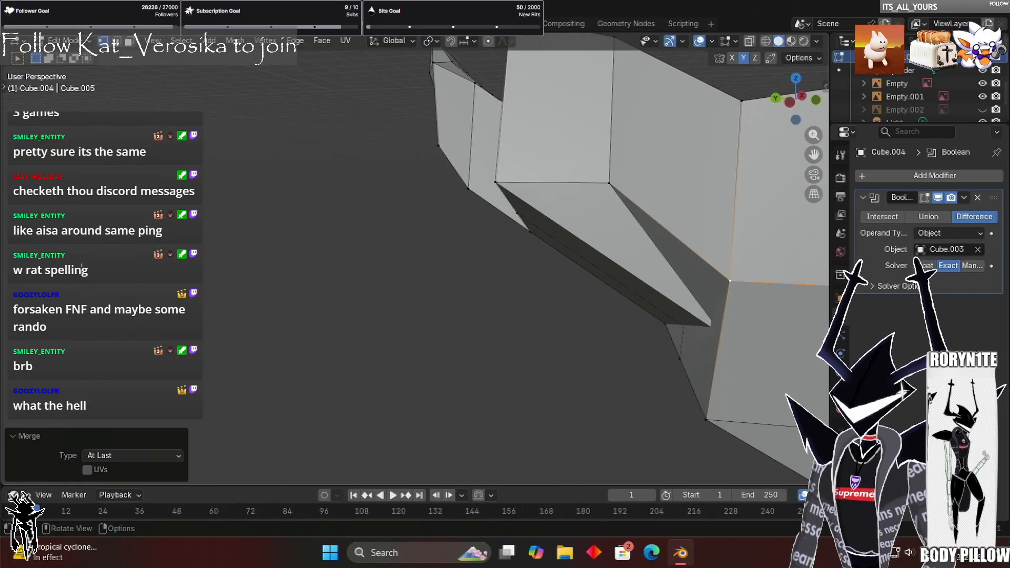
Merge the block's lower corner vertex into the hip panel's lower corner vertex using At Last
middle_click_drag(189, 259, 262, 246)
middle_click_drag(543, 269, 632, 345)
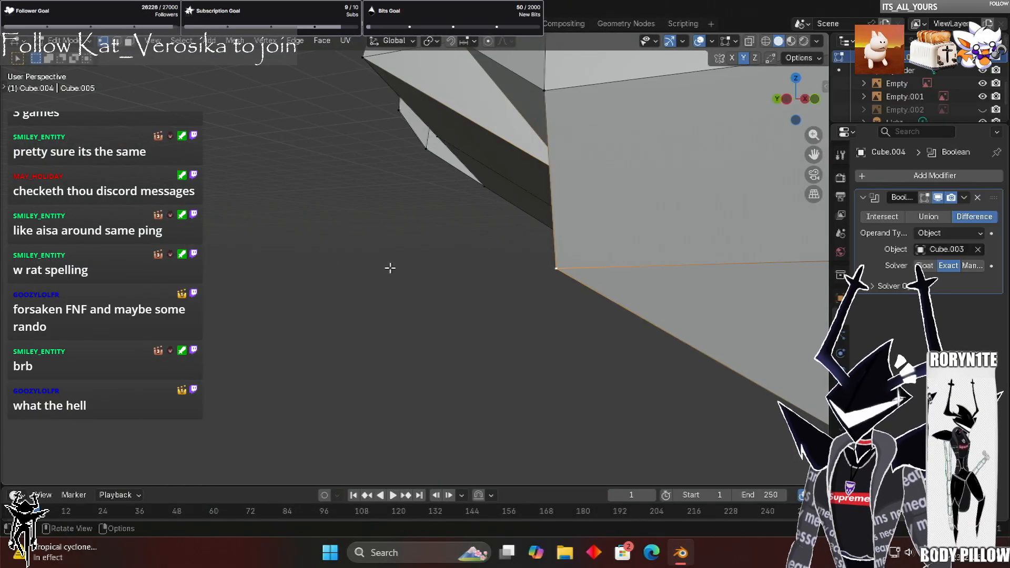
right_click(420, 267)
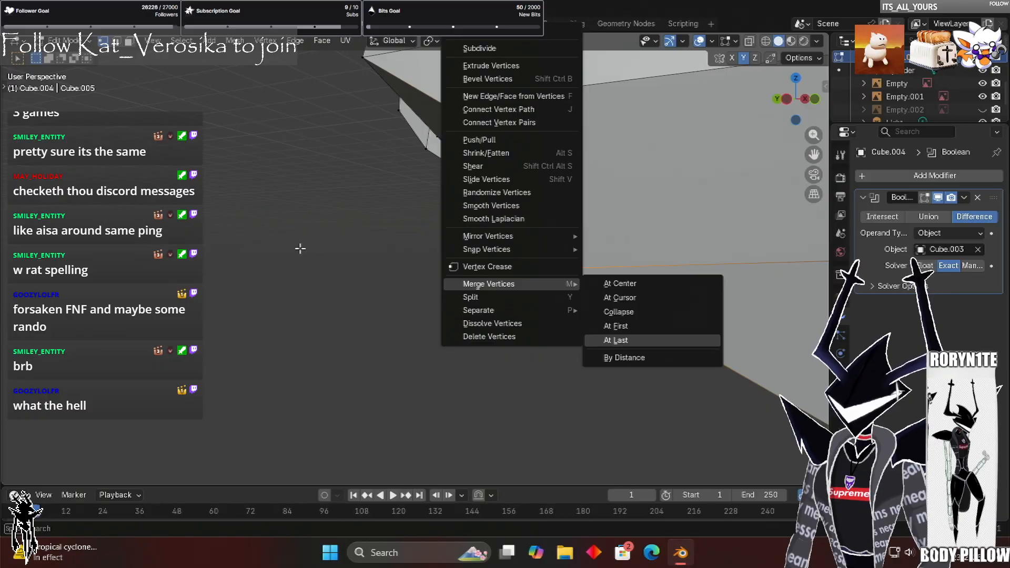
scroll(258, 249, "down", 6)
Close the remaining underside gap between the side block and the hip panel by merging its vertices At Last
mouse_move(258, 249)
middle_mouse_down()
mouse_move(248, 259)
mouse_move(260, 263)
middle_mouse_up()
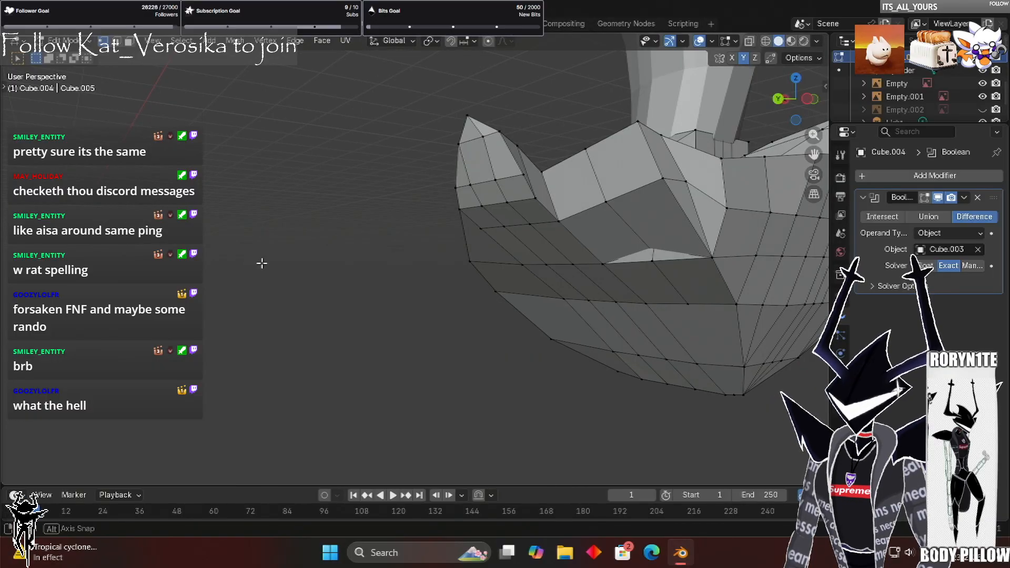
middle_click_drag(331, 265, 444, 252)
middle_click_drag(613, 234, 617, 241)
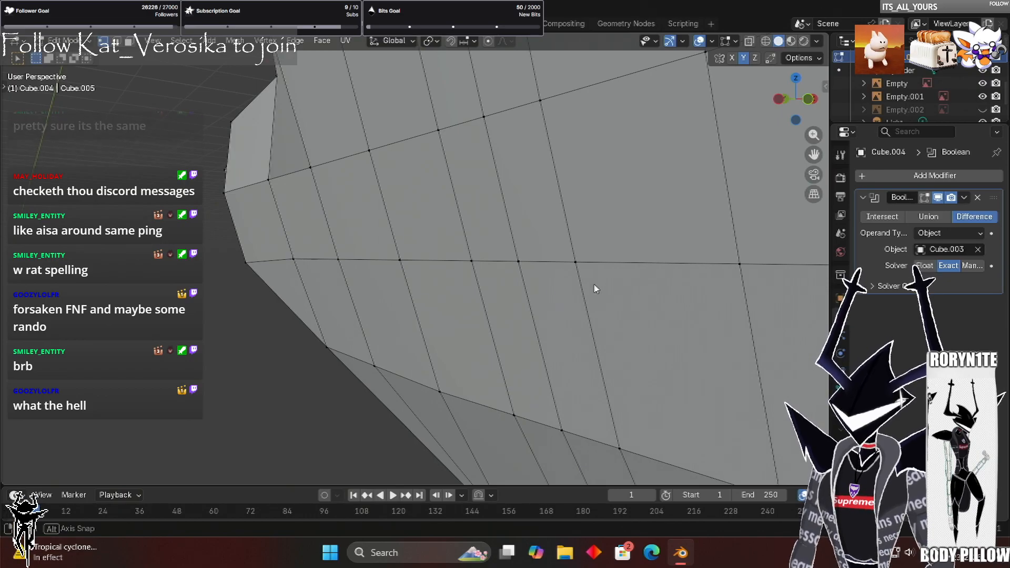
middle_click_drag(705, 343, 647, 315)
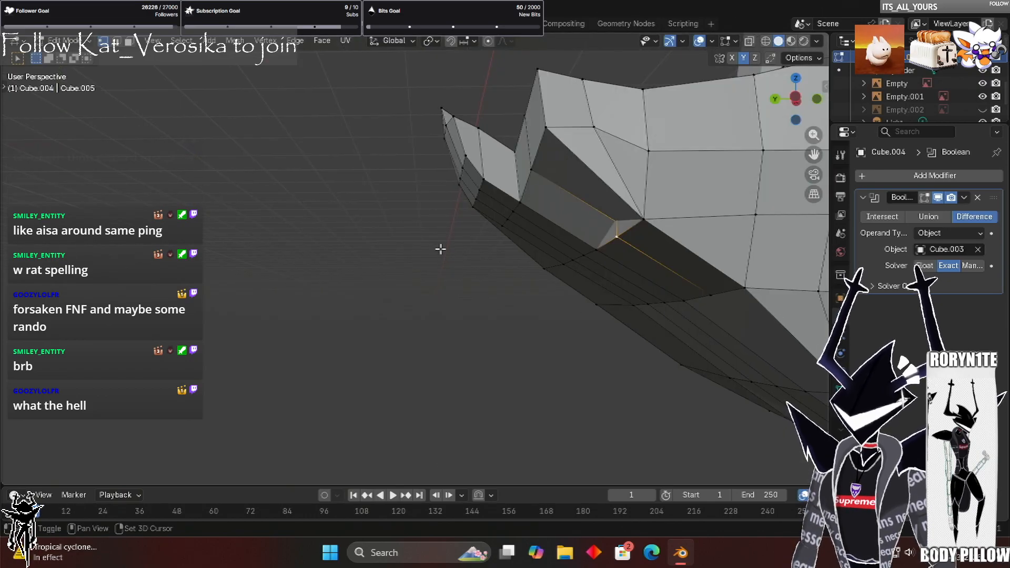
right_click(483, 301)
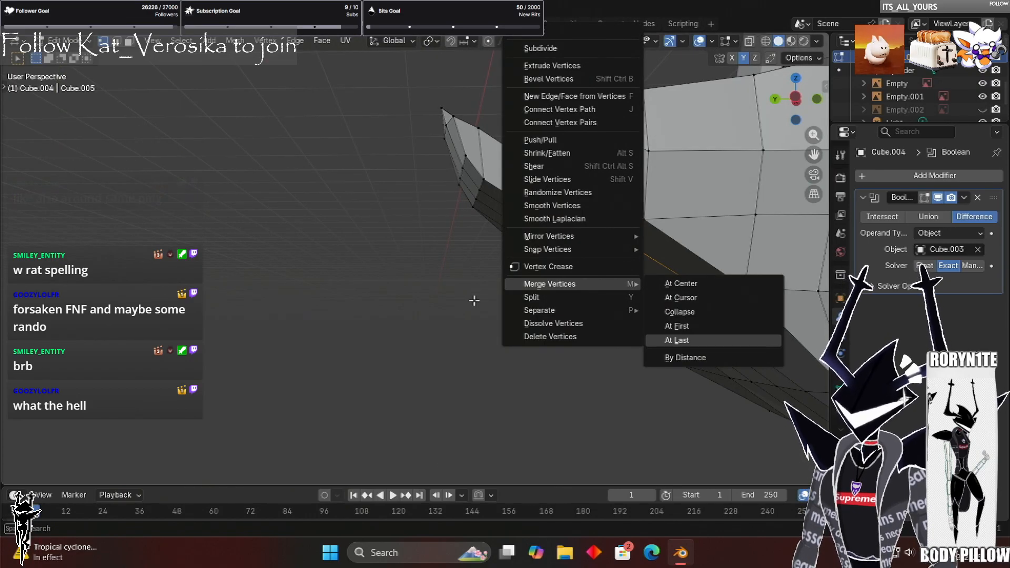
middle_click_drag(466, 302, 476, 304)
scroll(475, 304, "down", 6)
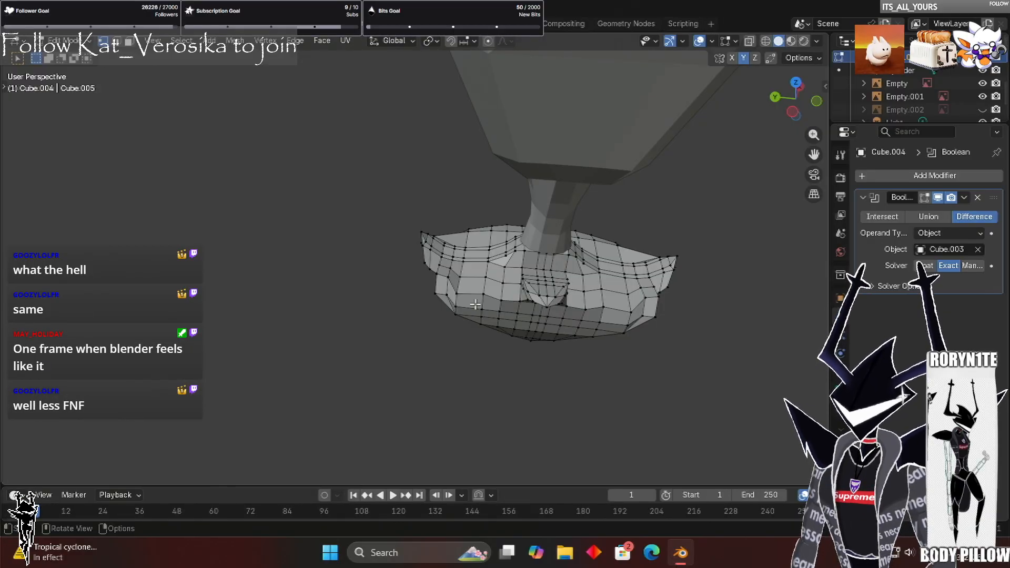
Merge the vertex joining the side block to the flared hip corner into the corner's side vertex using At Last
scroll(415, 365, "up", 1)
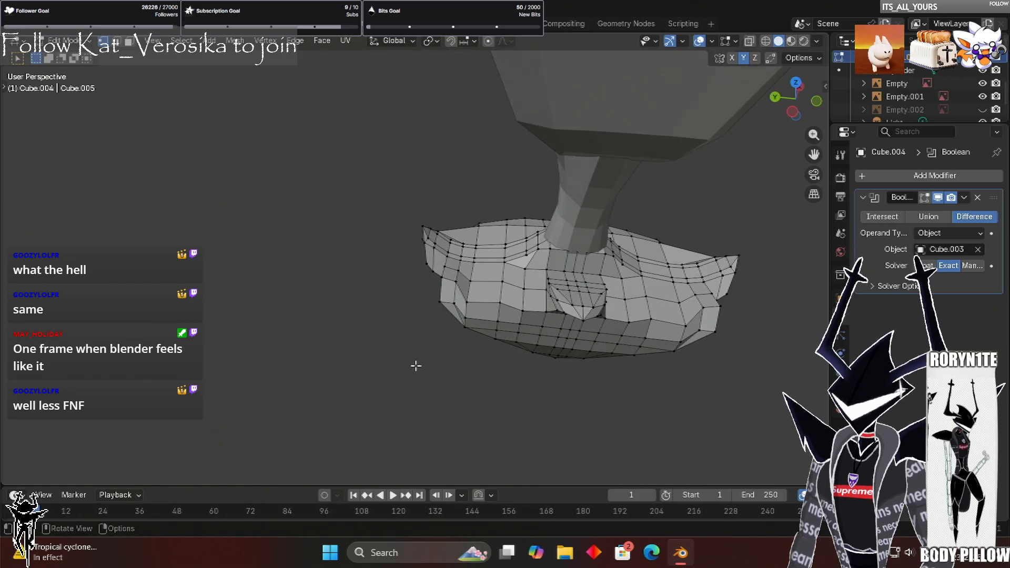
scroll(491, 332, "up", 2)
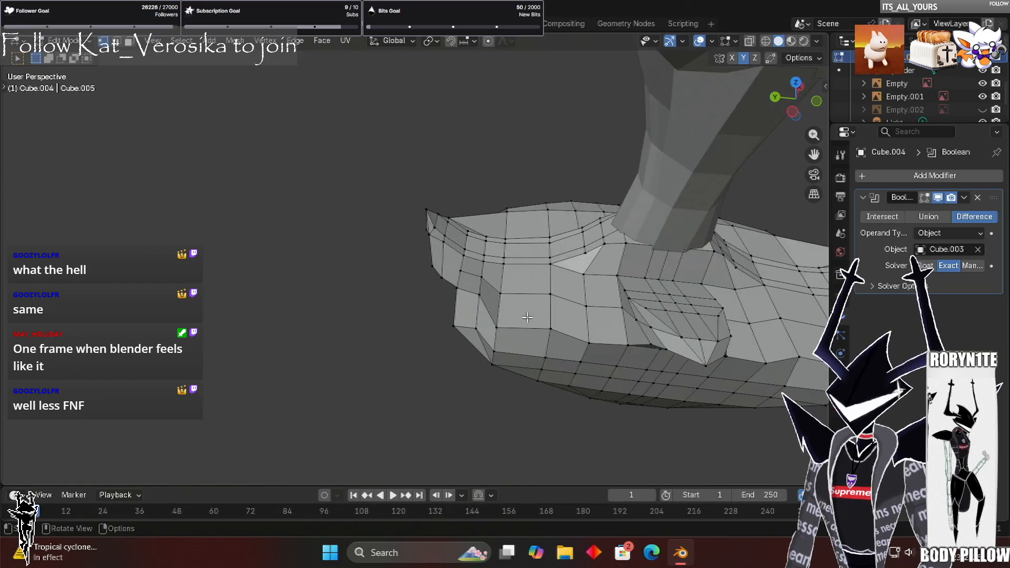
middle_click_drag(464, 368, 516, 325)
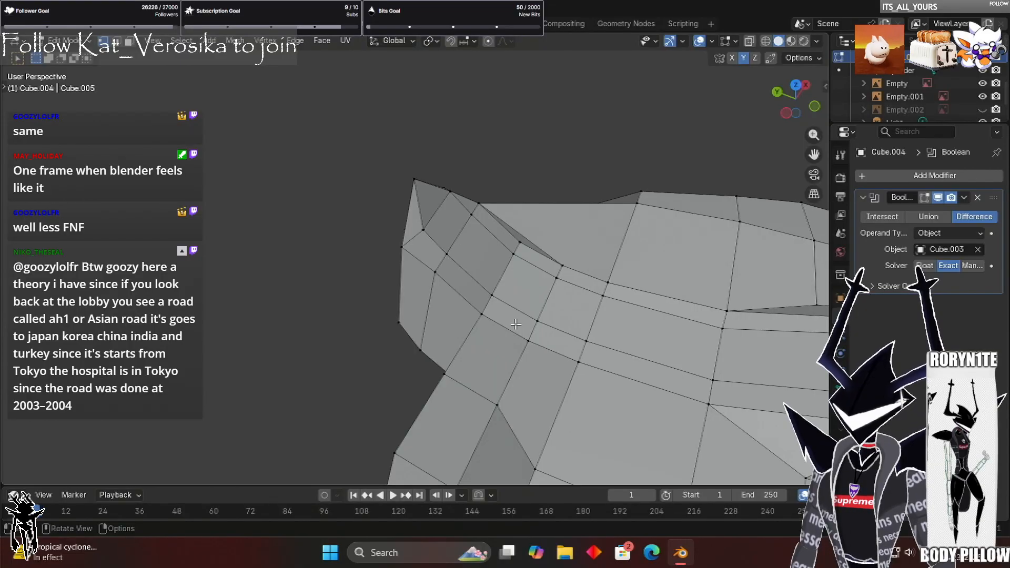
scroll(526, 316, "down", 1)
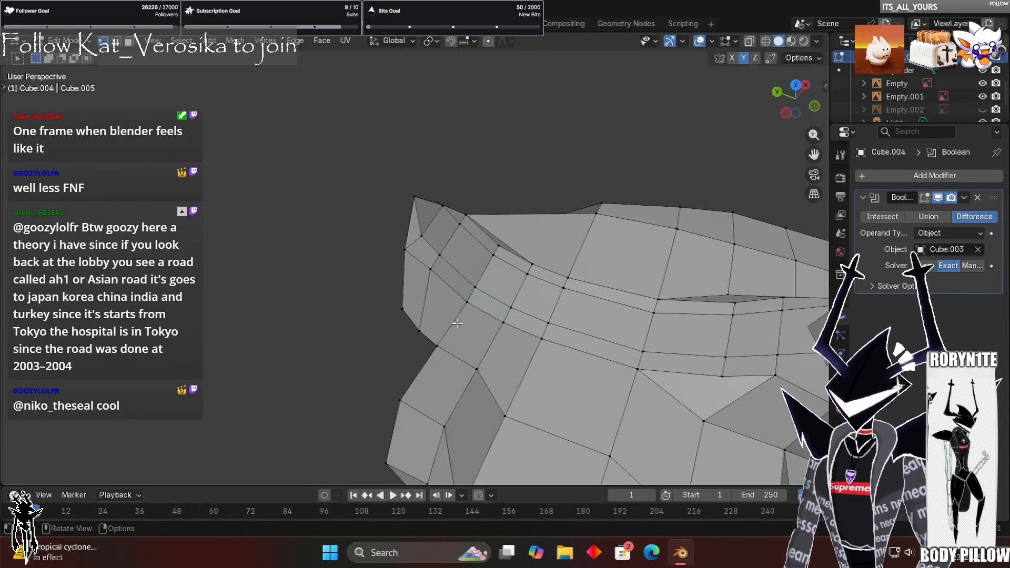
scroll(562, 265, "up", 1)
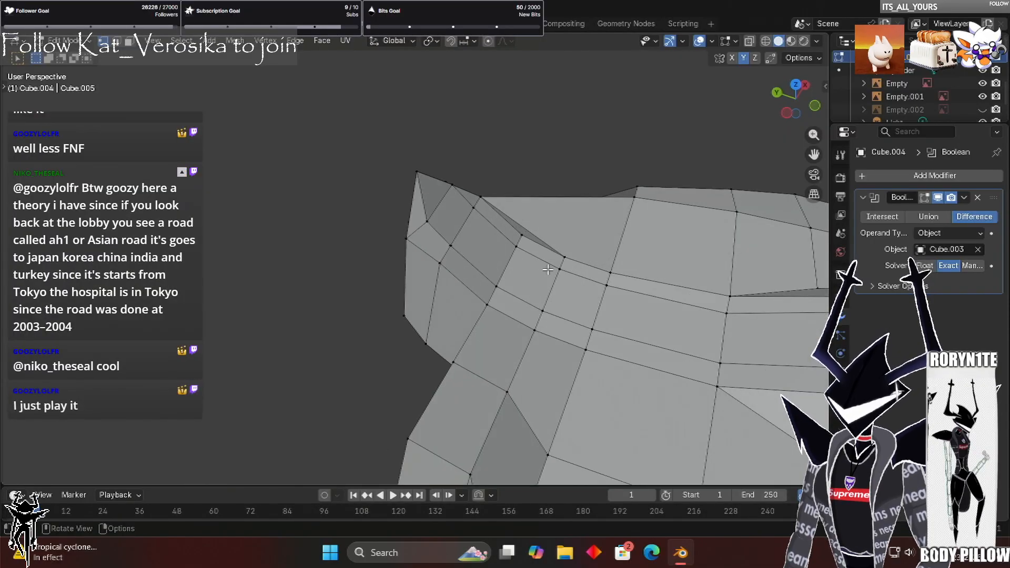
middle_click_drag(497, 211, 571, 331)
key("ctrl+v")
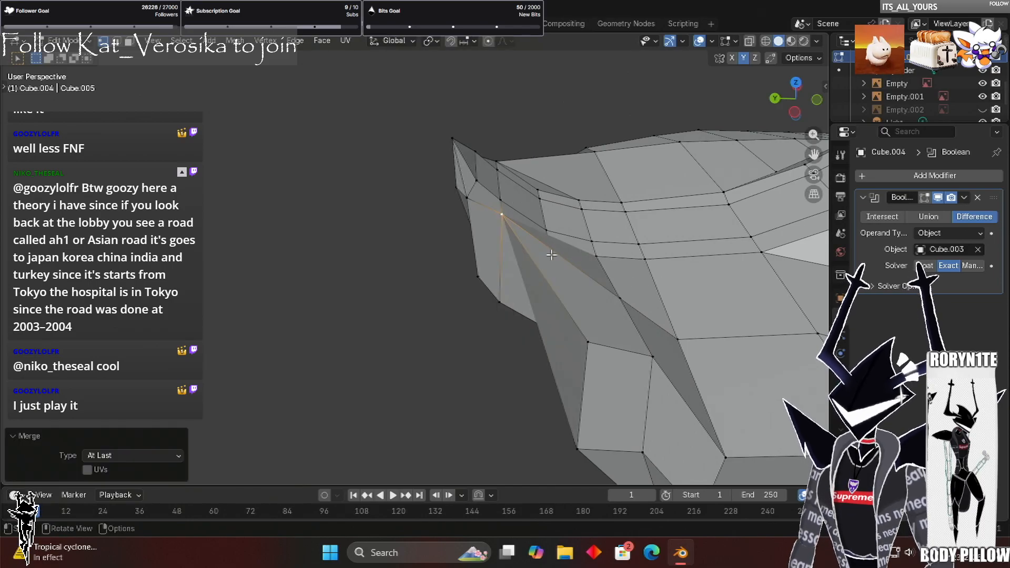
Merge the stray underside vertex beneath the flared hip corner into its neighbouring vertex to close the gap
middle_click_drag(568, 257, 553, 282)
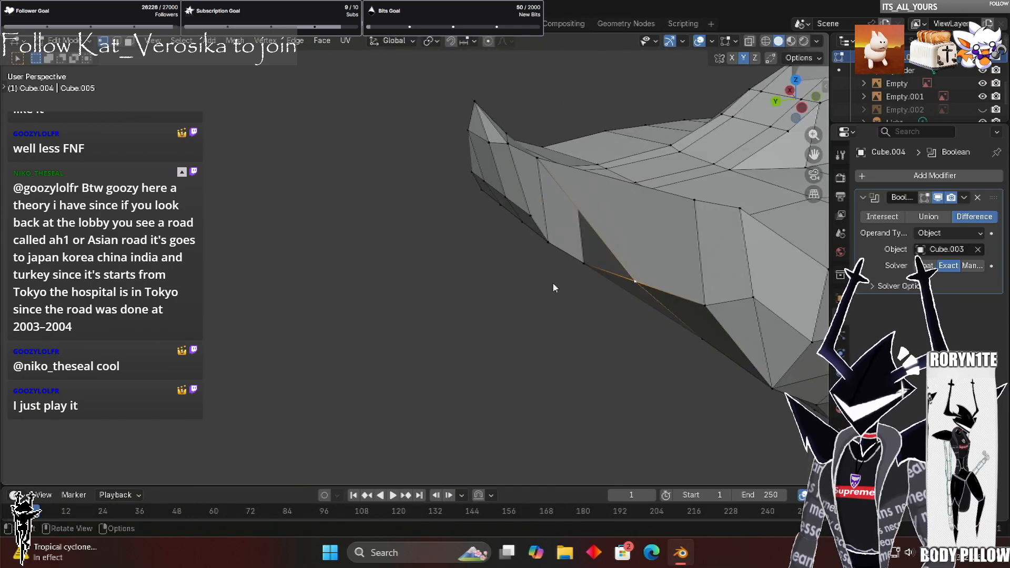
right_click(501, 313)
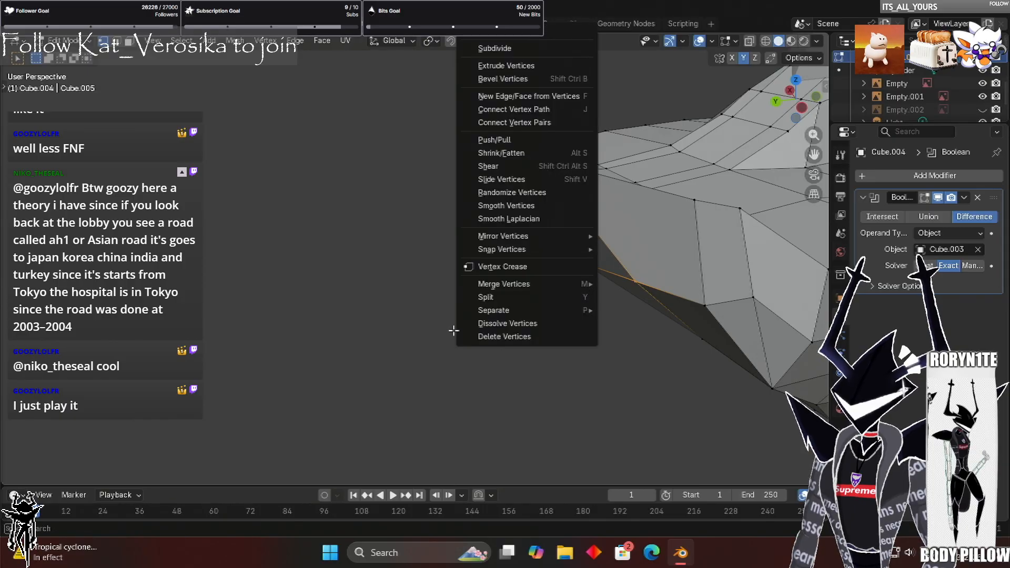
middle_click_drag(440, 345, 592, 311)
middle_click_drag(500, 202, 502, 212)
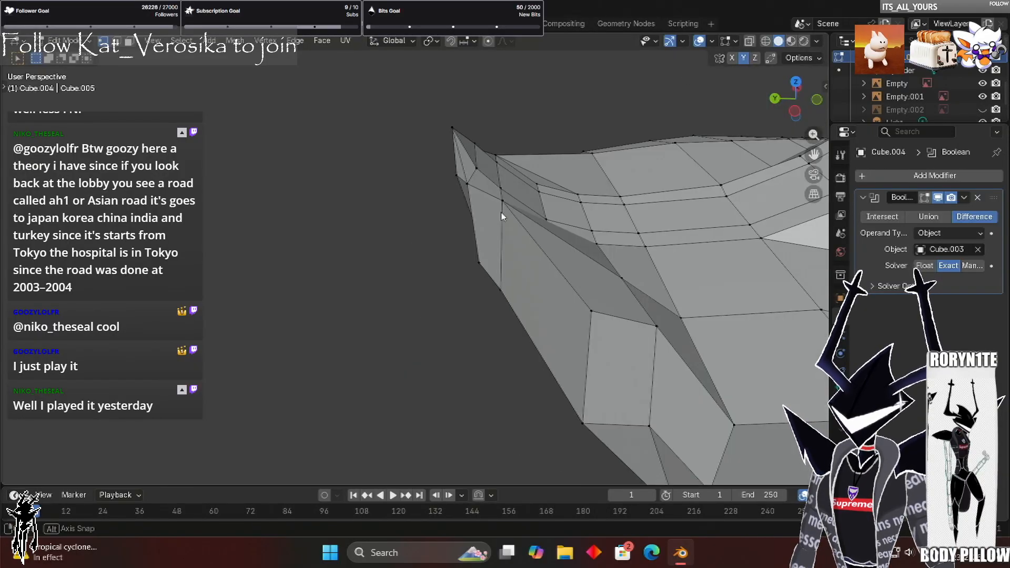
Merge the side panel's upper vertex into the adjoining vertex of the flared hip corner using At Last
left_click(592, 312)
left_click(502, 201, "shift")
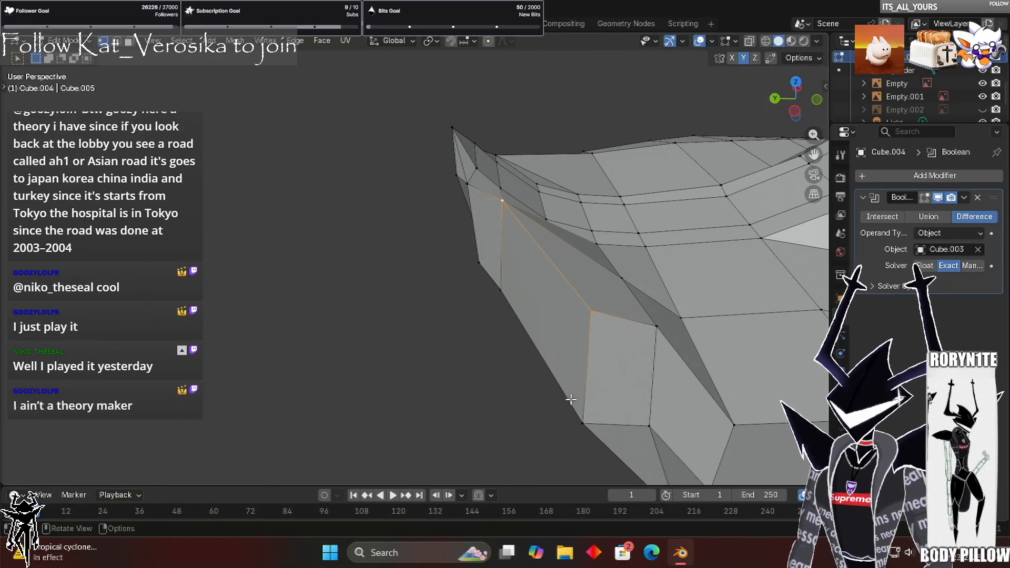
key("m")
left_click(526, 248)
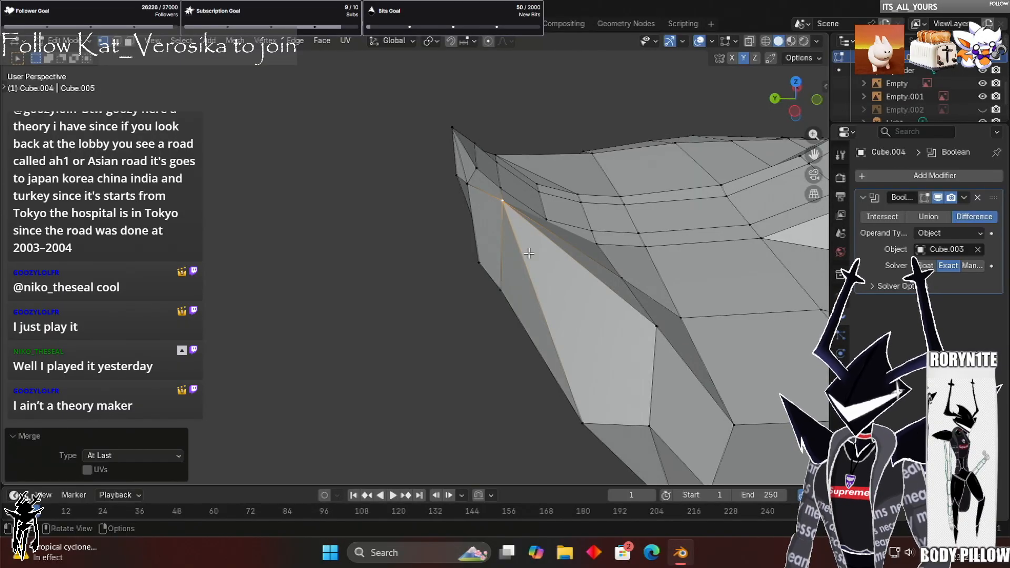
Merge the side panel's lower vertex into the flared hip corner's bottom vertex along the underside edge
middle_click_drag(508, 304, 515, 289)
left_click(651, 319)
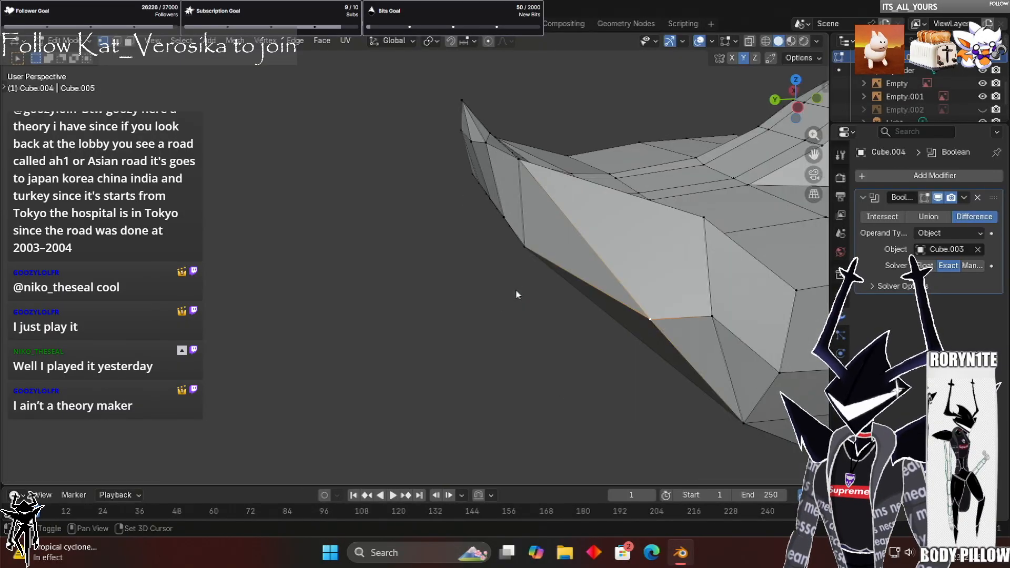
right_click(449, 319)
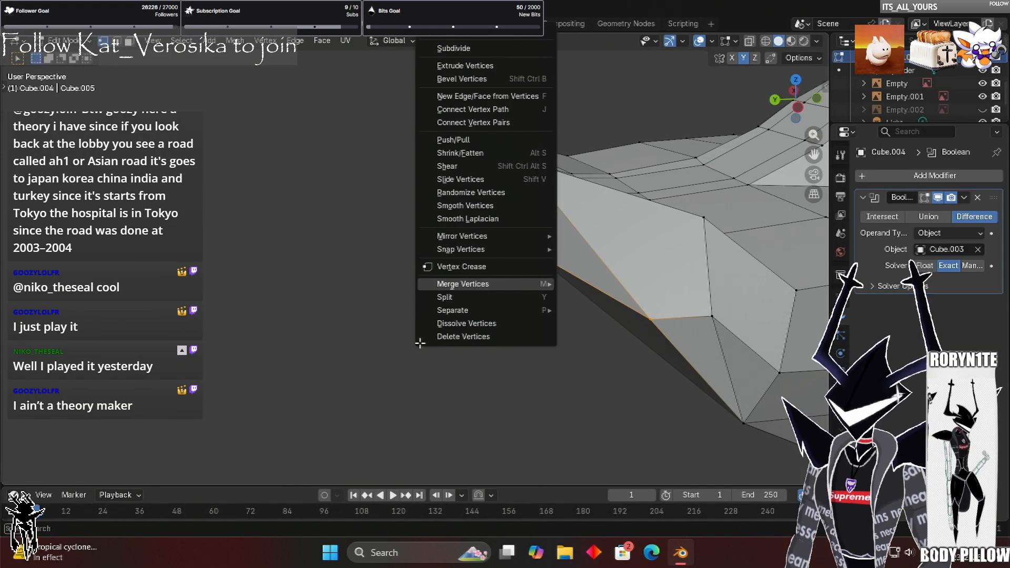
middle_click_drag(358, 365, 430, 309)
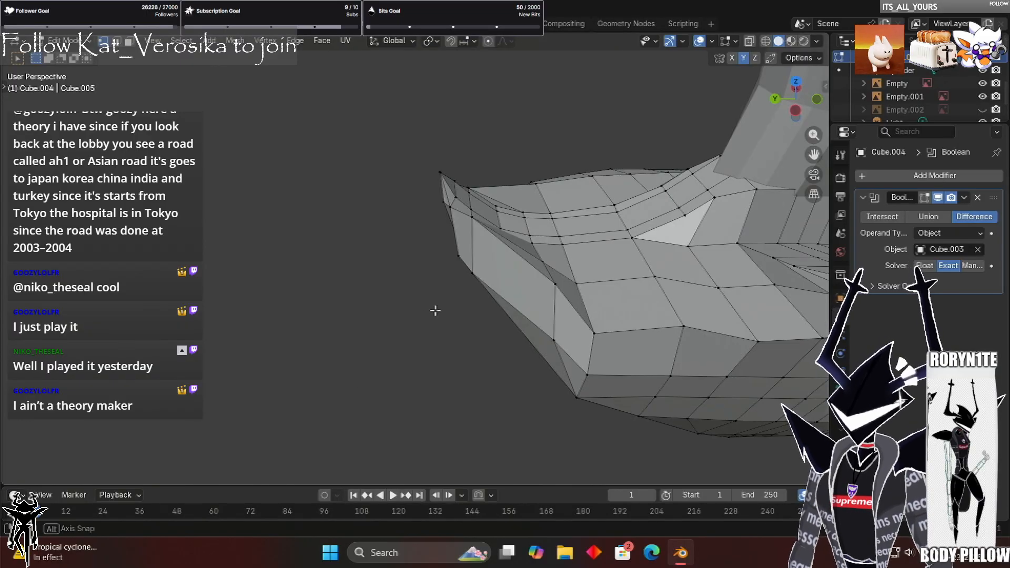
Merge the remaining upper-edge vertex beside the flared hip corner into the corner's side vertex using At Last
middle_click_drag(529, 226, 581, 220)
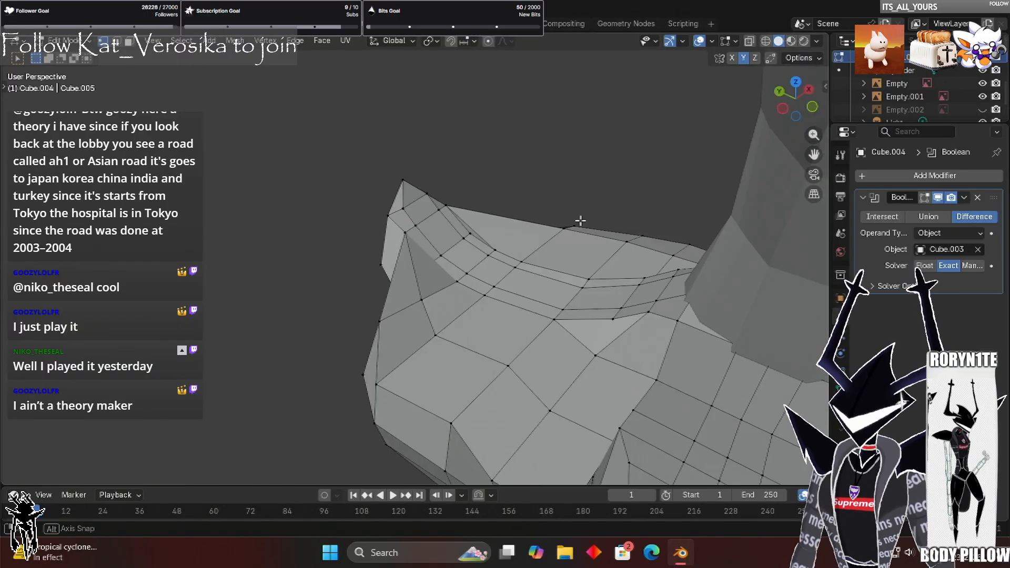
middle_click_drag(561, 364, 539, 329)
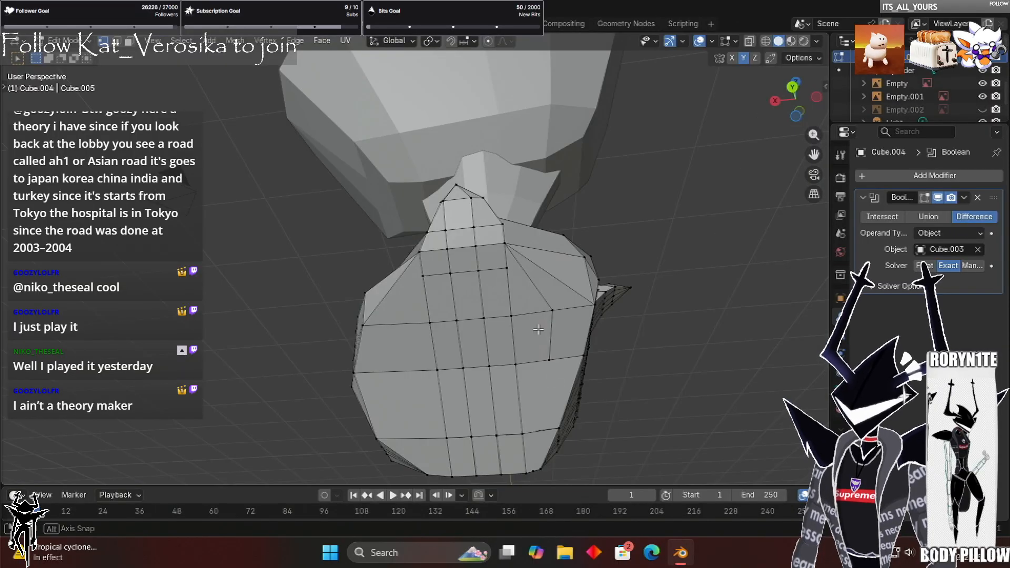
middle_click_drag(556, 273, 549, 277)
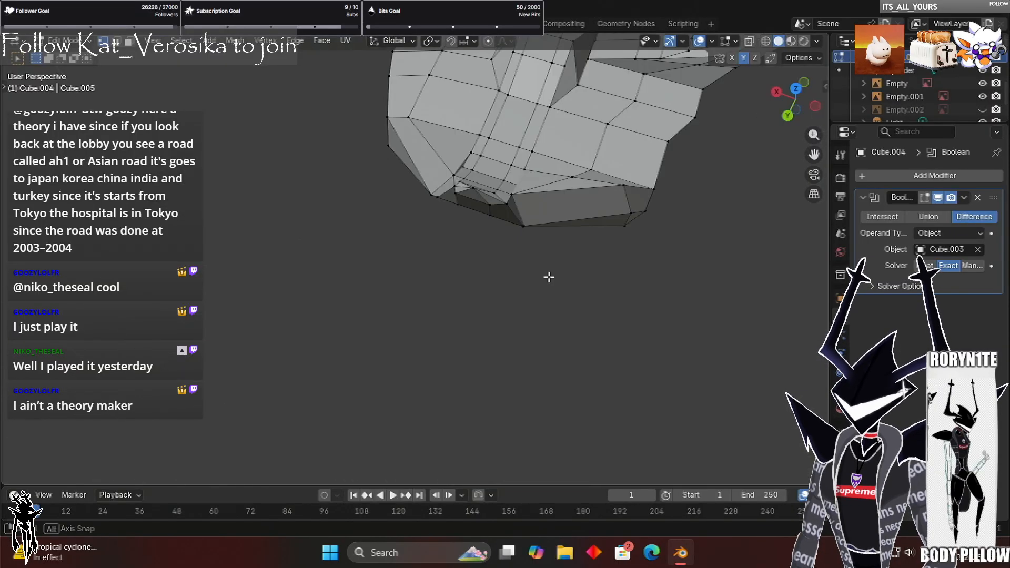
middle_click_drag(482, 219, 435, 298)
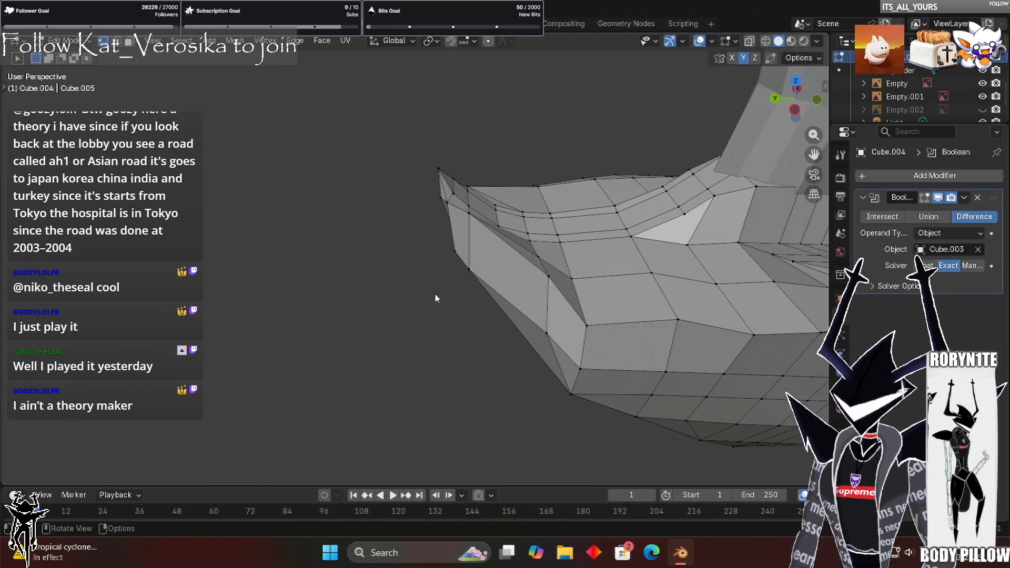
left_click(549, 280)
right_click(473, 321)
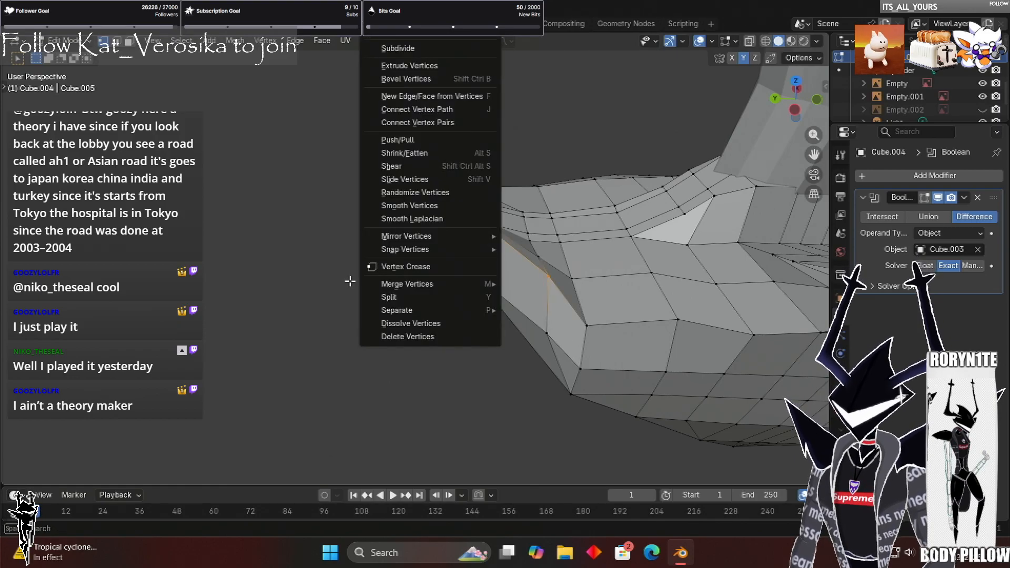
key("m")
left_click(409, 232)
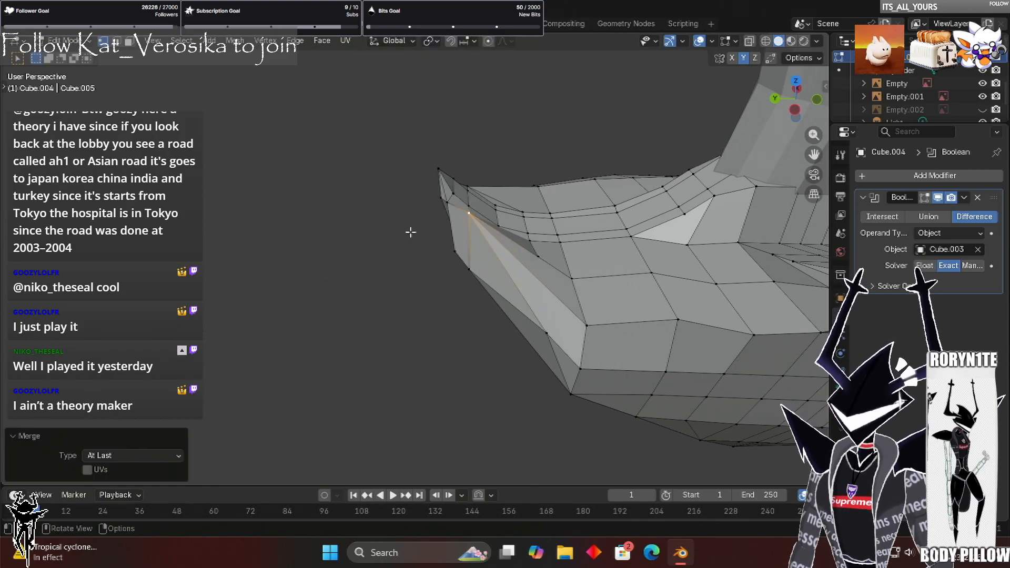
Merge the protruding upper corner vertex of the hip's end panel into the upper vertex at the flared corner's base At Last
middle_click_drag(452, 224, 463, 275)
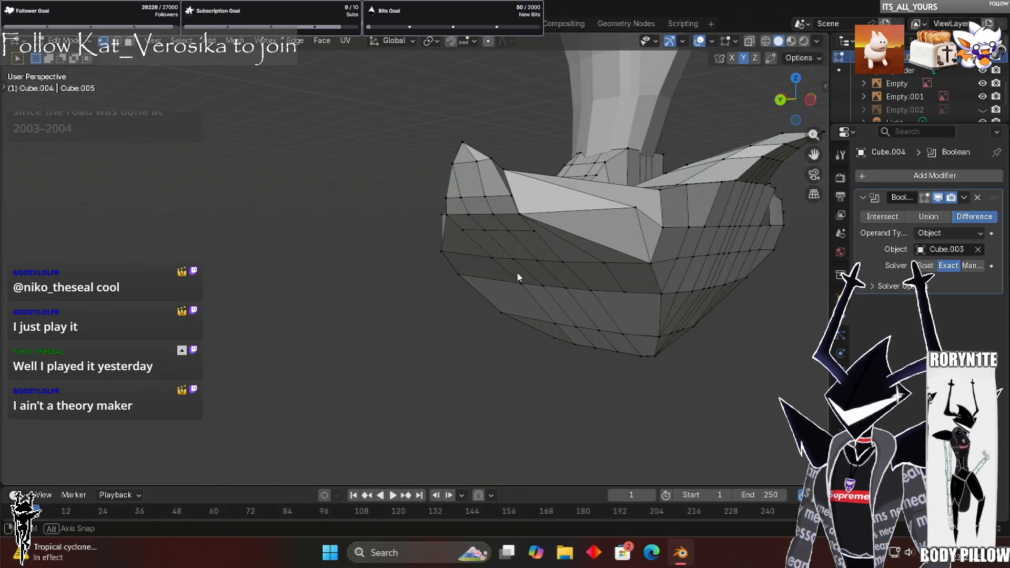
left_click(636, 207)
left_click(520, 214, "shift")
right_click(558, 332)
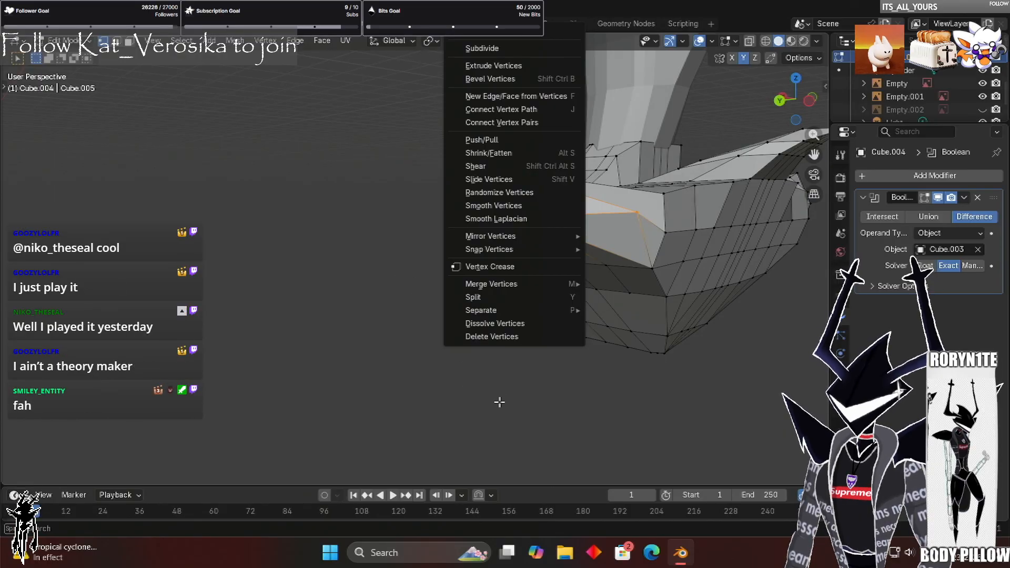
key("m")
key("l")
Merge the side block's upper vertices into the upper vertex where it meets the flared hip corner using At Last
middle_click_drag(327, 406, 350, 272)
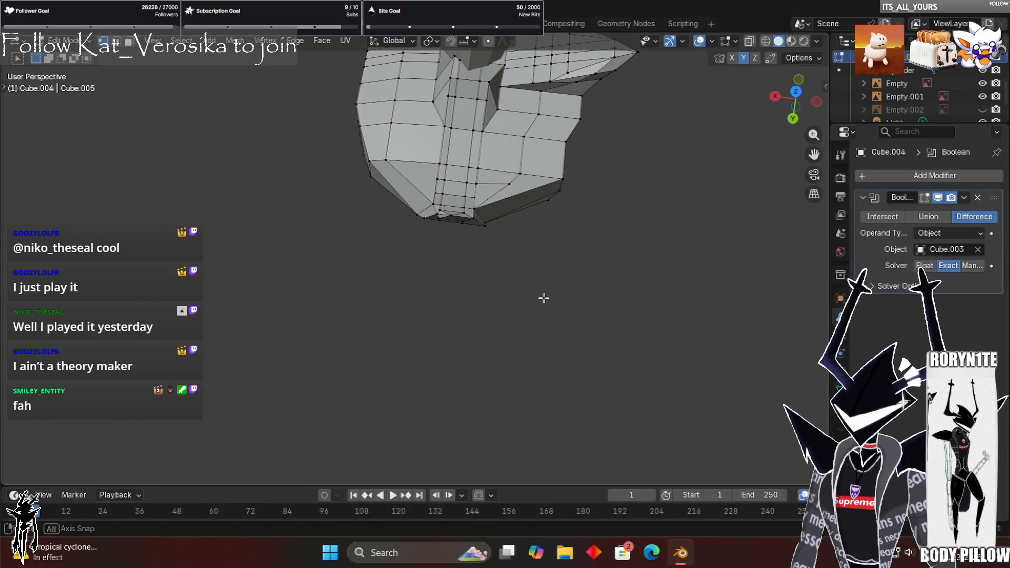
middle_click_drag(544, 298, 505, 294)
middle_click_drag(633, 259, 662, 294)
left_click(598, 301)
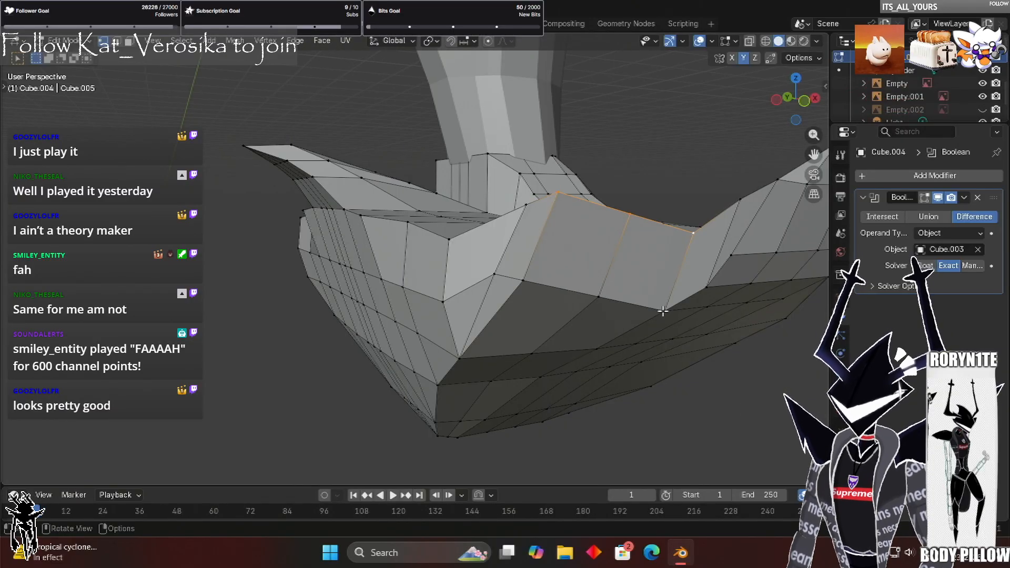
key("m")
key("l")
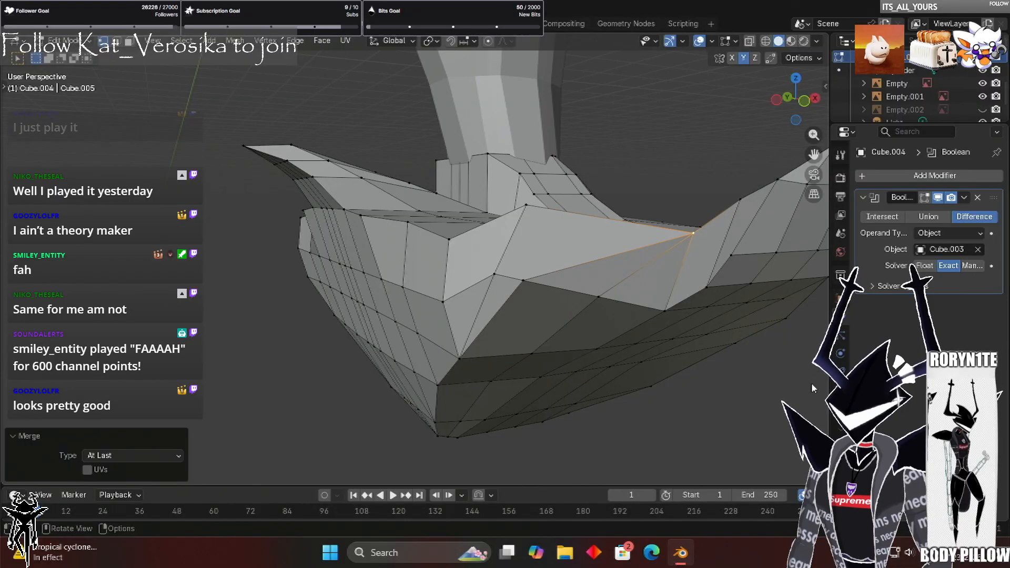
Merge the side block's leftover lower vertices into the lower vertex at the base of the flared hip corner
key("ctrl+z")
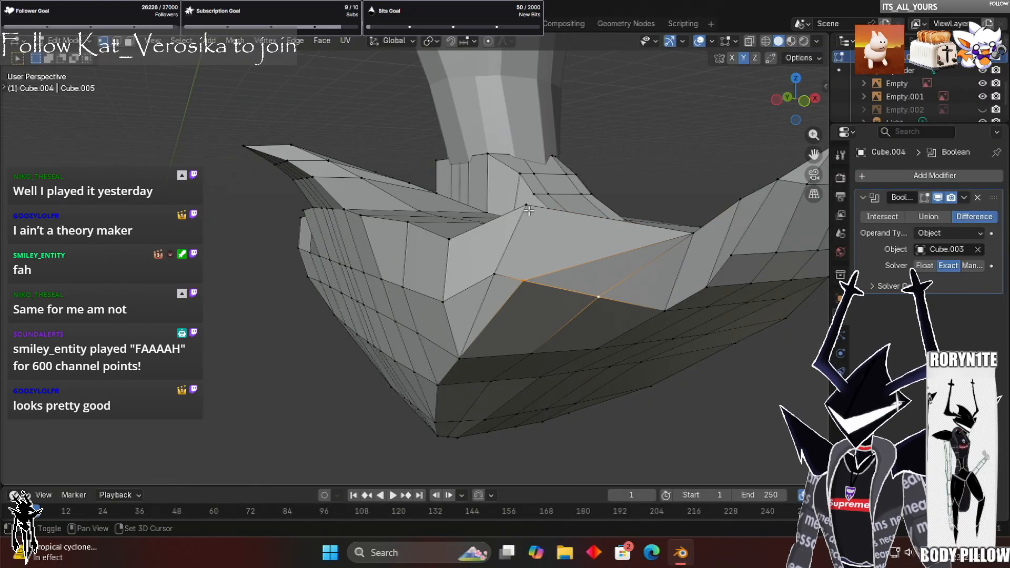
right_click(713, 315)
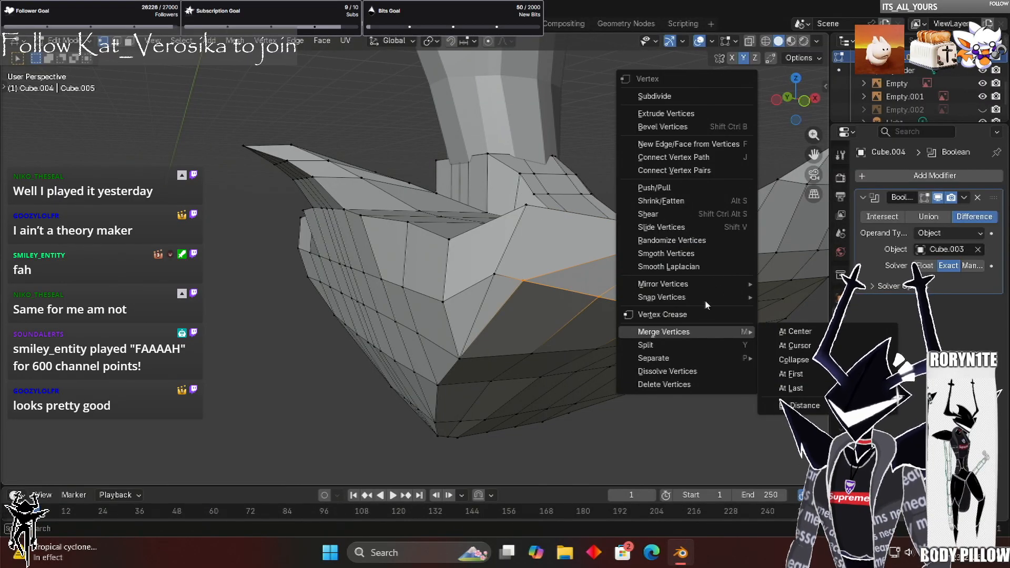
key("Escape")
key("ctrl+z")
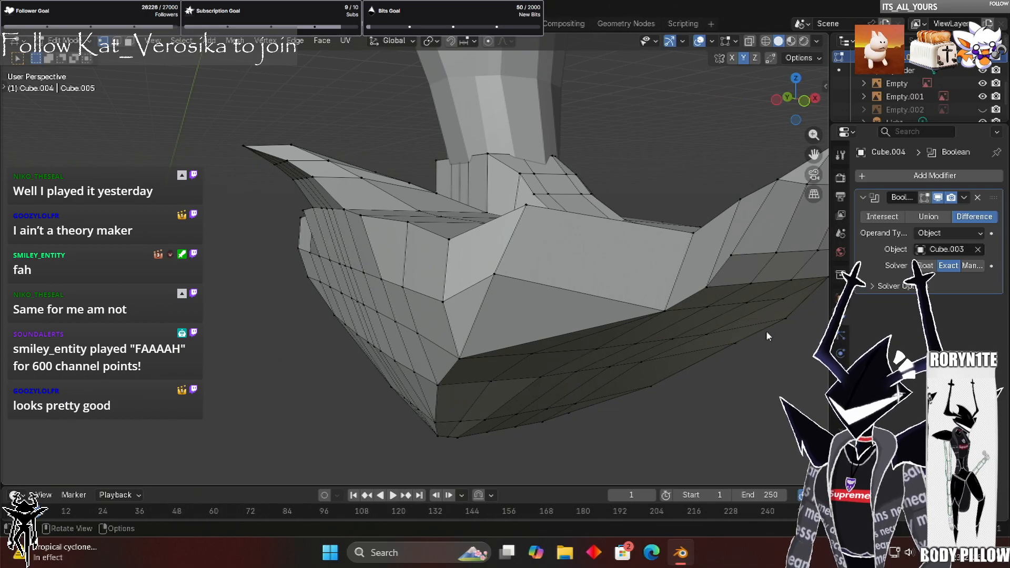
key("ctrl+z")
Merge the hip panel's protruding upper vertex into the upper vertex at the flared corner's base using At Last
right_click(720, 316)
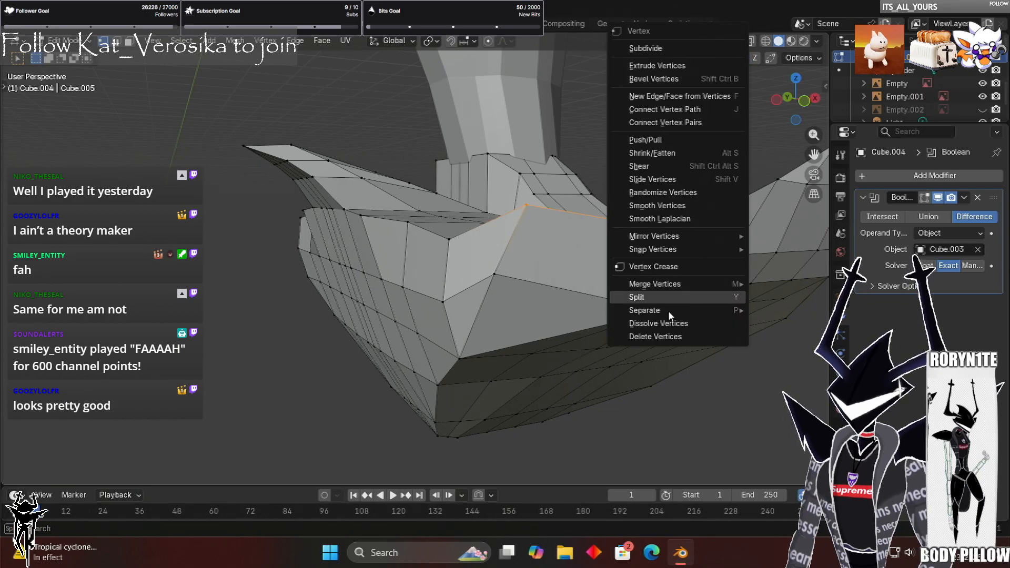
key("m")
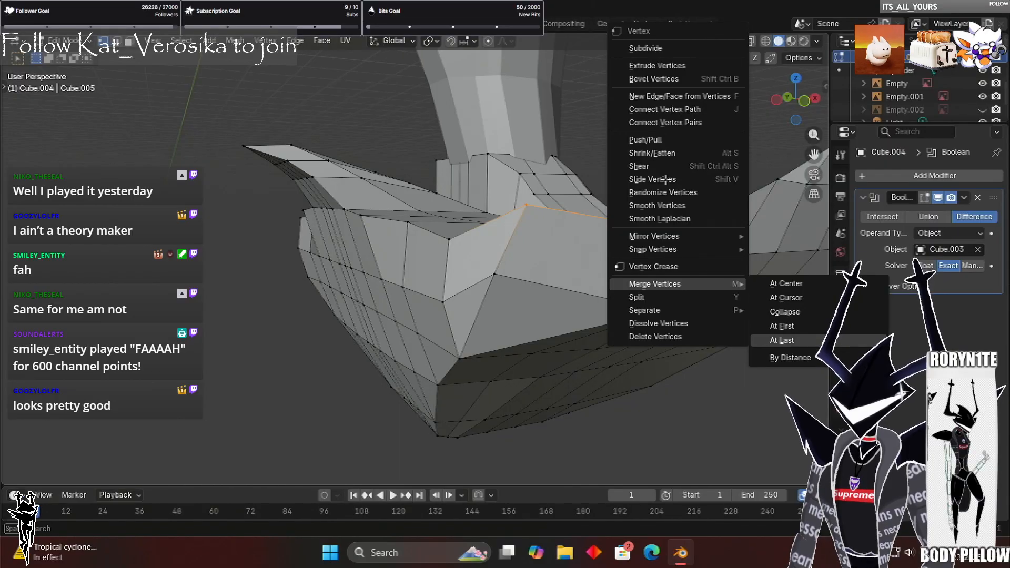
left_click(782, 341)
Merge the hip panel's protruding lower vertex into the lower vertex at the flared corner's base
left_click(494, 274)
left_click(667, 311, "shift")
right_click(666, 312)
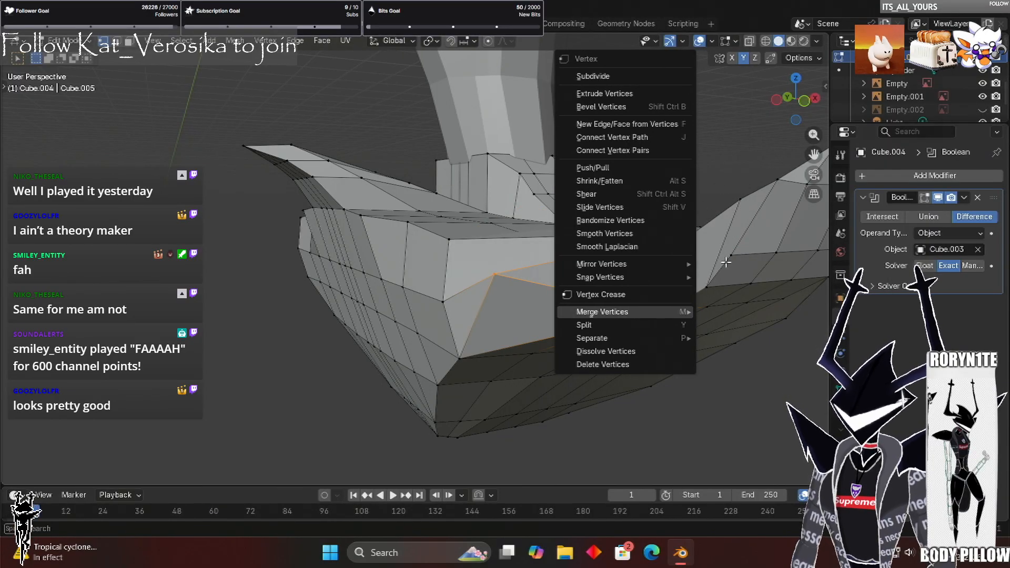
middle_click_drag(727, 262, 618, 297)
scroll(618, 298, "up", 4)
middle_click_drag(462, 300, 467, 237)
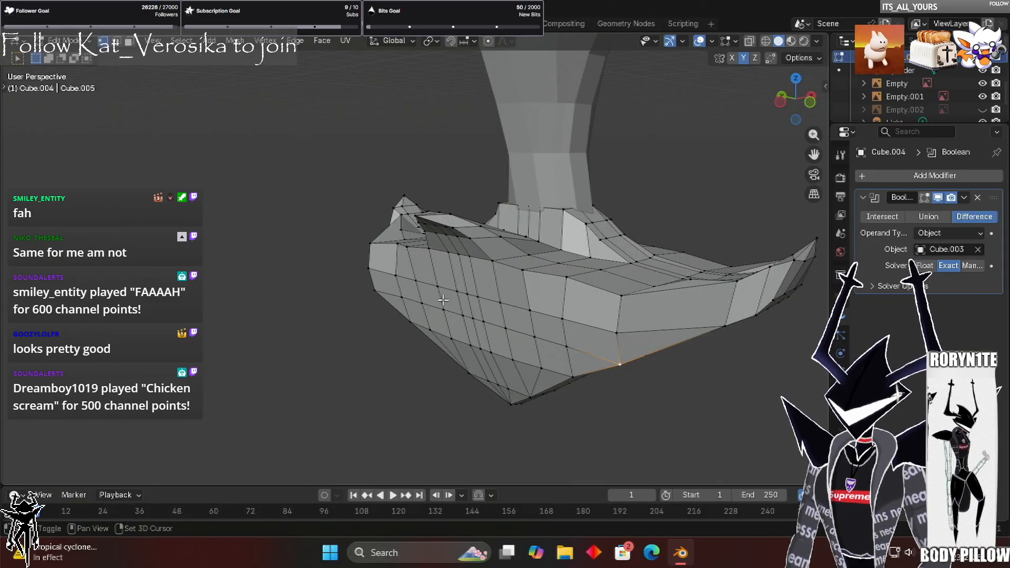
Move the mirrored pair of outer hip-edge vertices inward along the global X axis and clear the selection
middle_click_drag(359, 330, 576, 245)
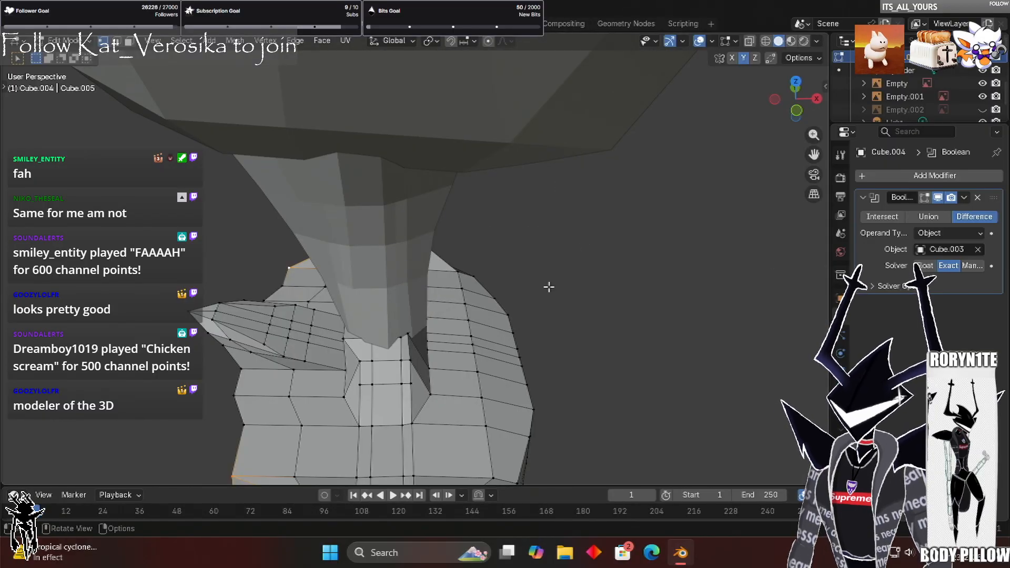
key("g")
key("x")
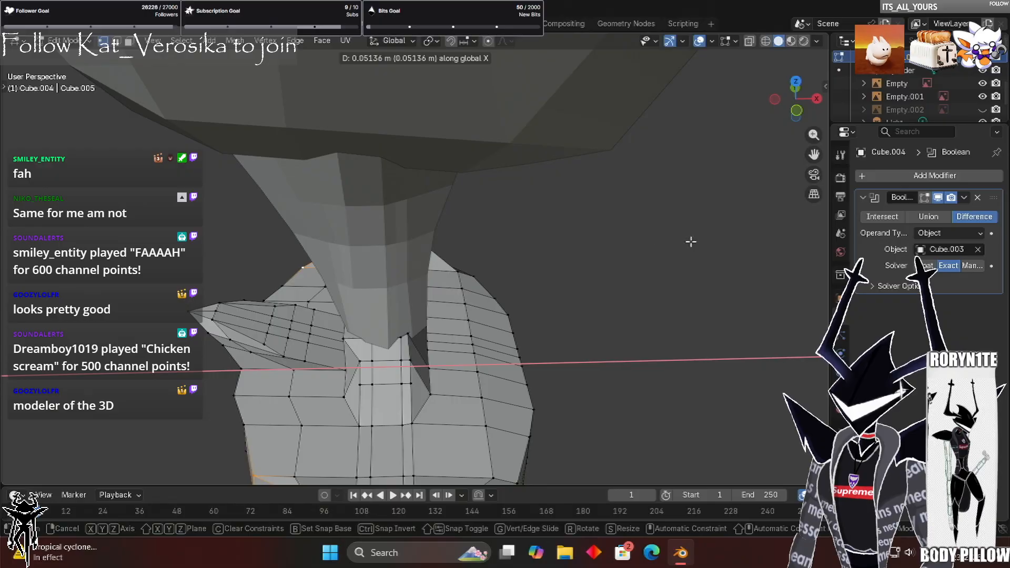
left_click(719, 338)
left_click(708, 344)
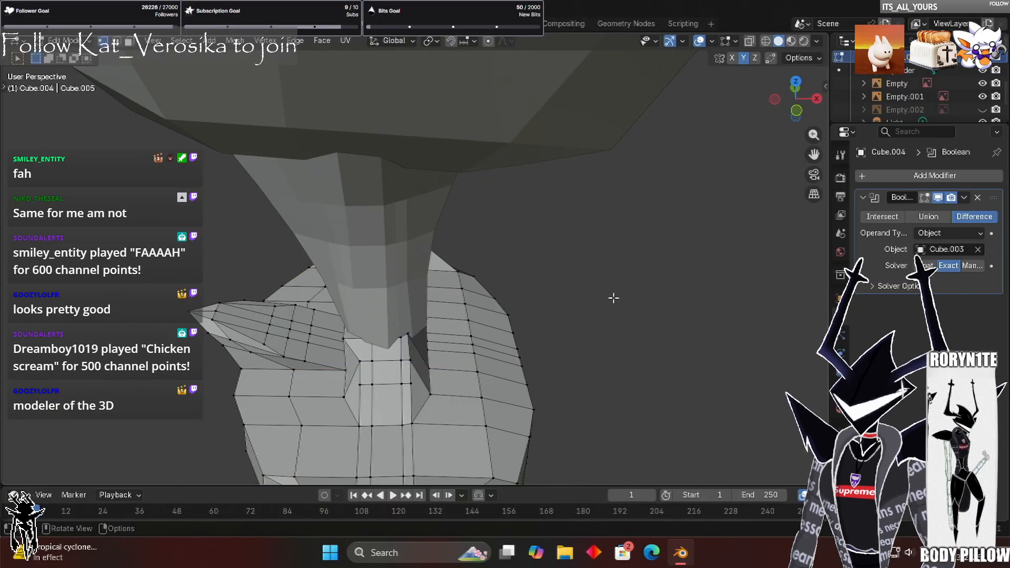
Examine the hip section's silhouette from several sides, including in Object Mode against the whole character
scroll(570, 238, "down", 5)
middle_click_drag(570, 238, 519, 245)
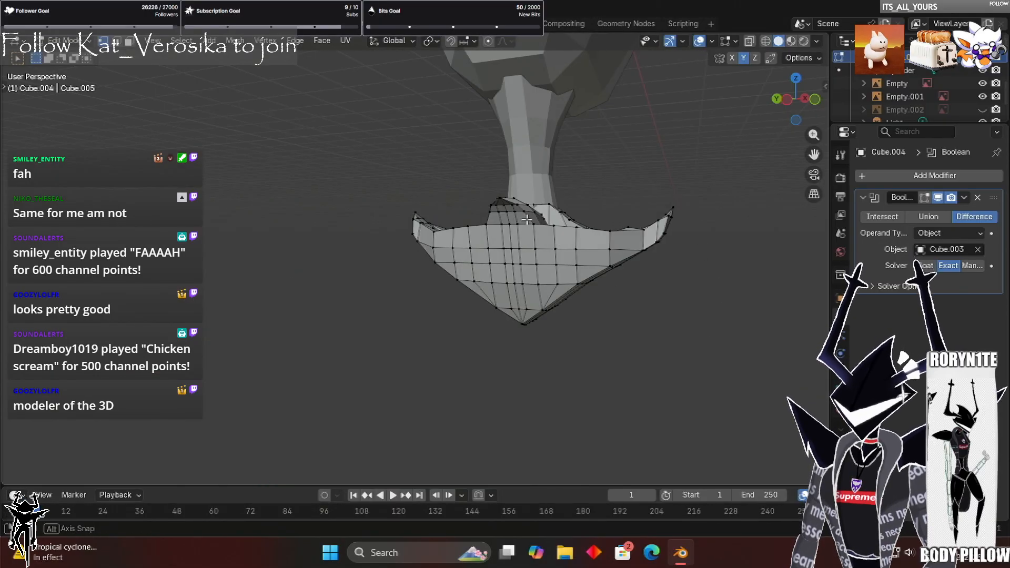
middle_click_drag(344, 248, 380, 233)
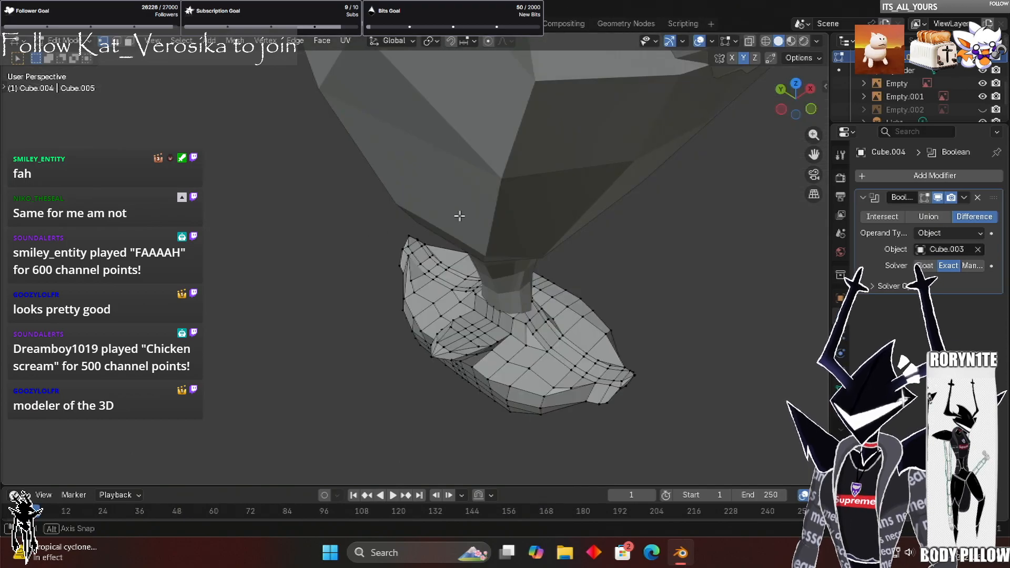
middle_click_drag(558, 227, 574, 219)
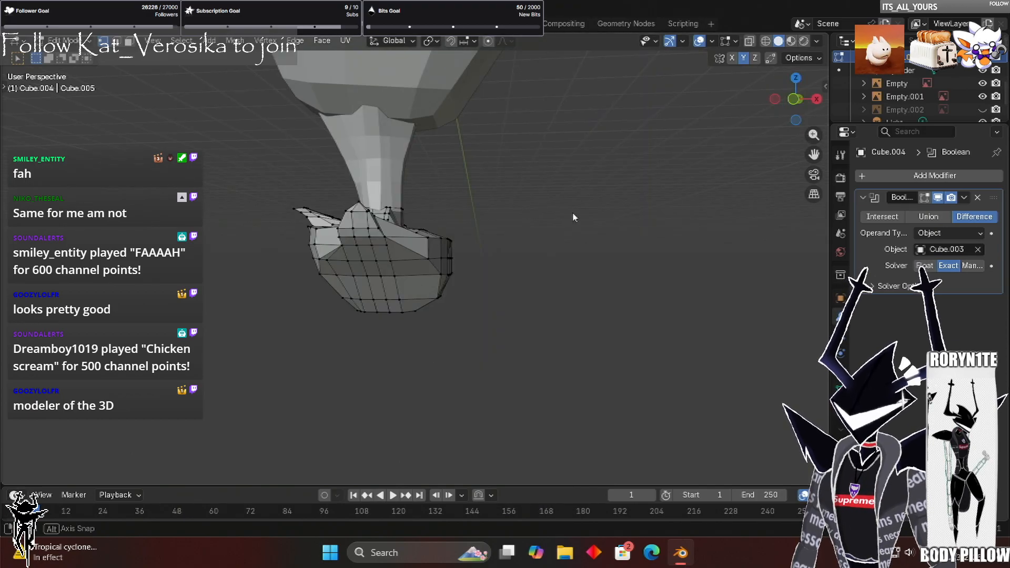
middle_click_drag(686, 209, 591, 209)
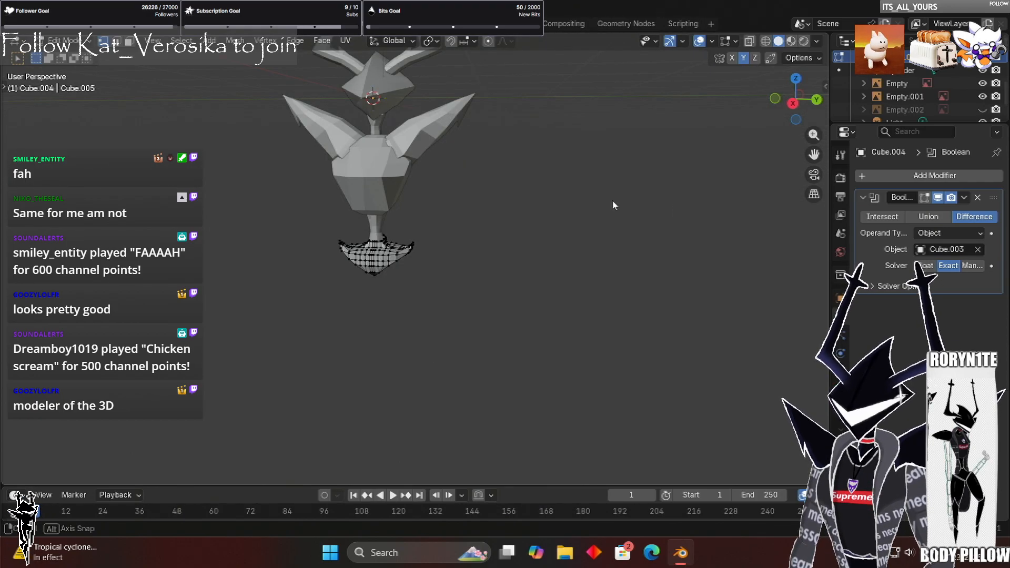
key("Tab")
middle_click_drag(510, 233, 295, 247)
scroll(550, 264, "up", 7)
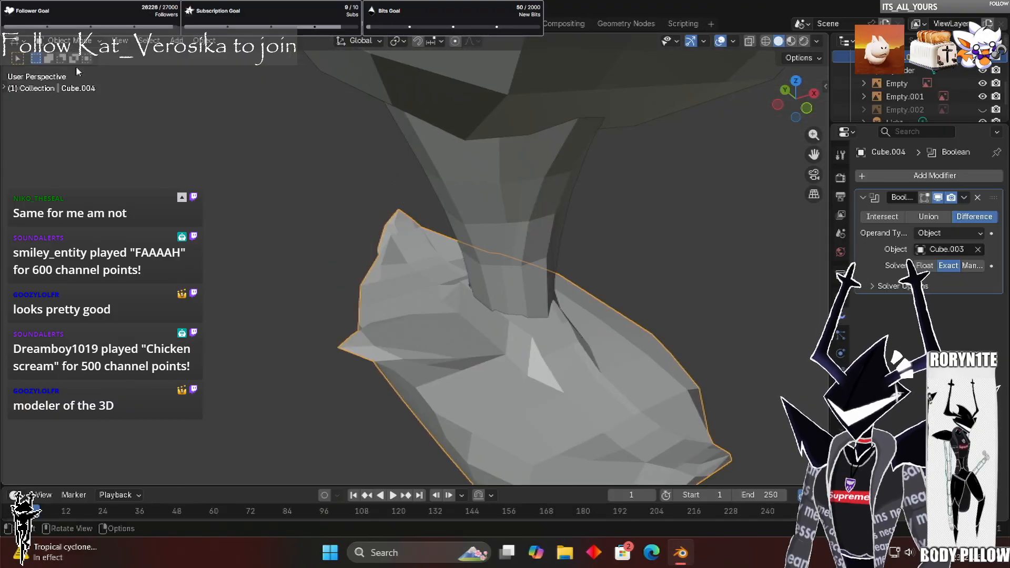
middle_click_drag(437, 302, 470, 321)
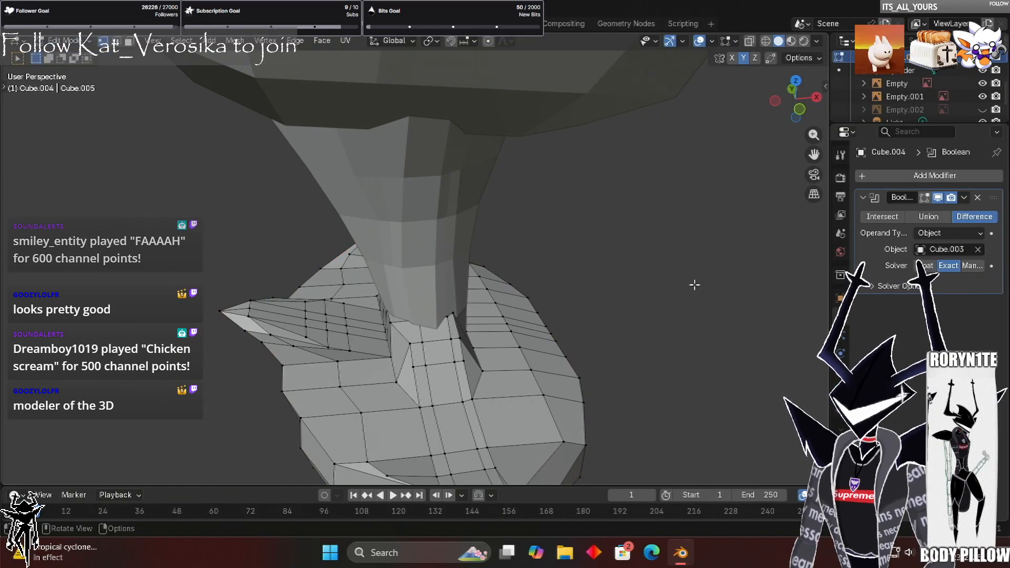
Move the mirrored corner vertices of the raised collar around the waist about 0.059 m along the global X axis
middle_click_drag(571, 328, 701, 263)
key("g")
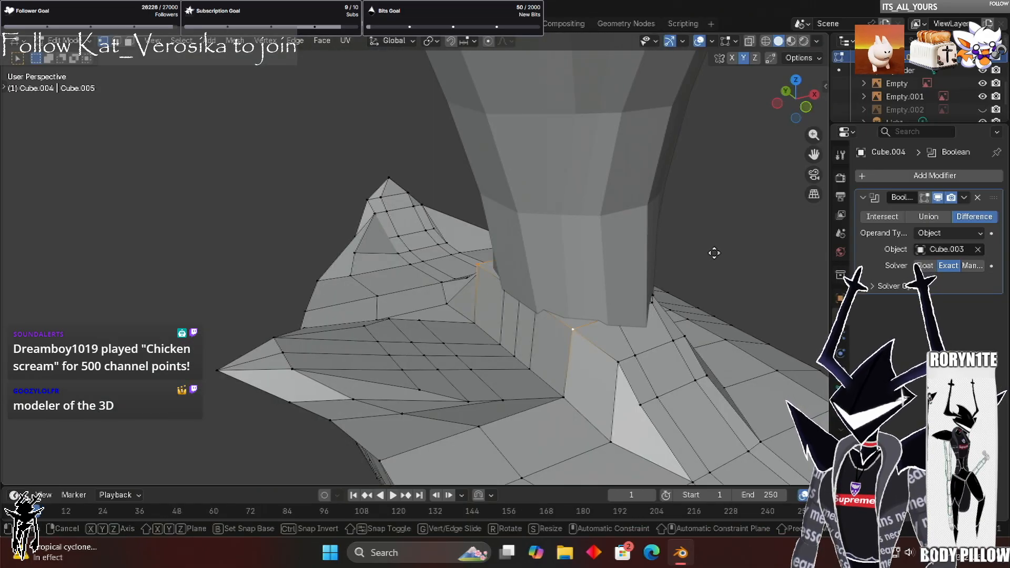
key("x")
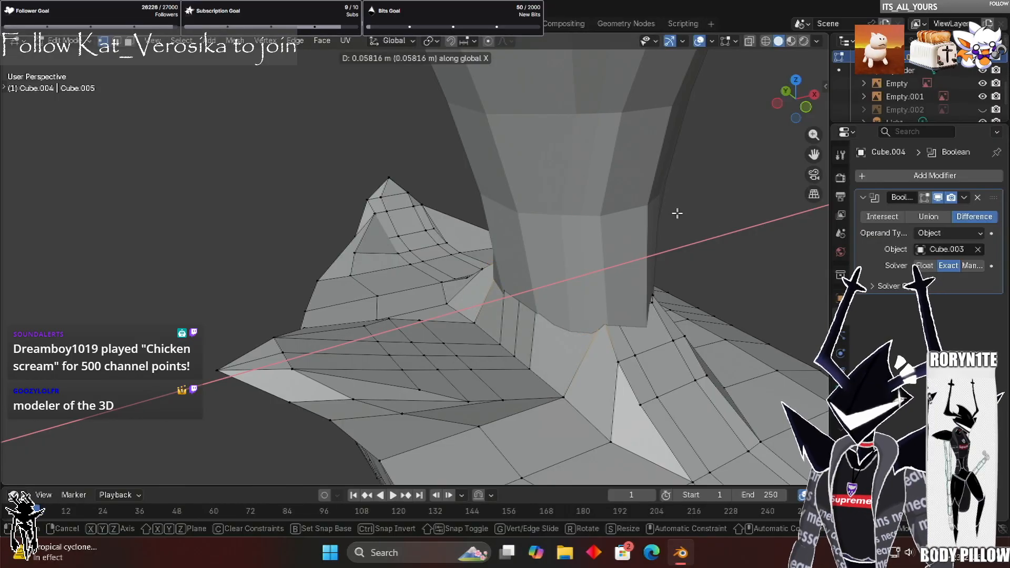
left_click(354, 285)
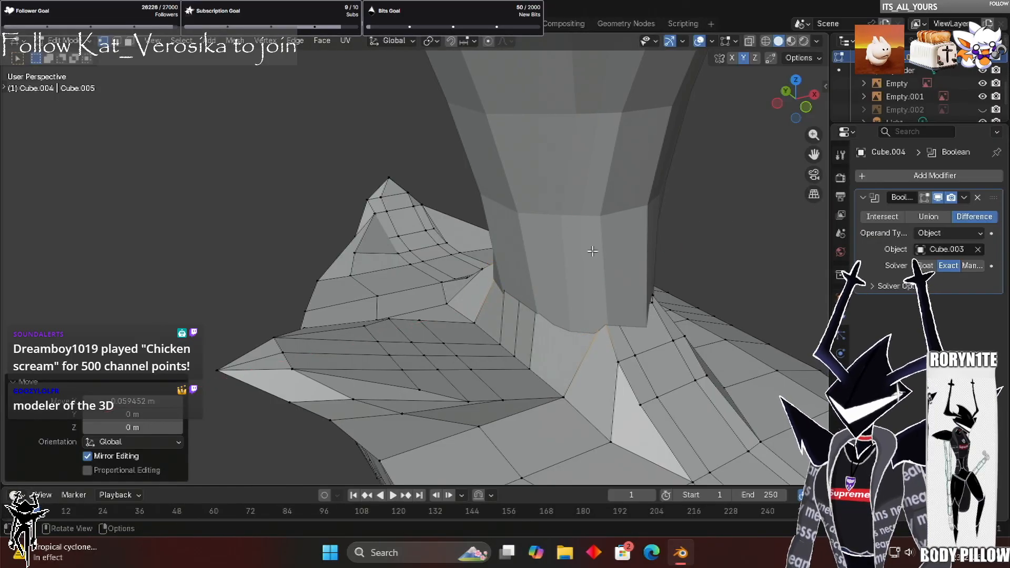
Undo the last global X move of the raised collar's mirrored corner vertices
middle_click_drag(549, 280, 600, 220)
key("ctrl+z")
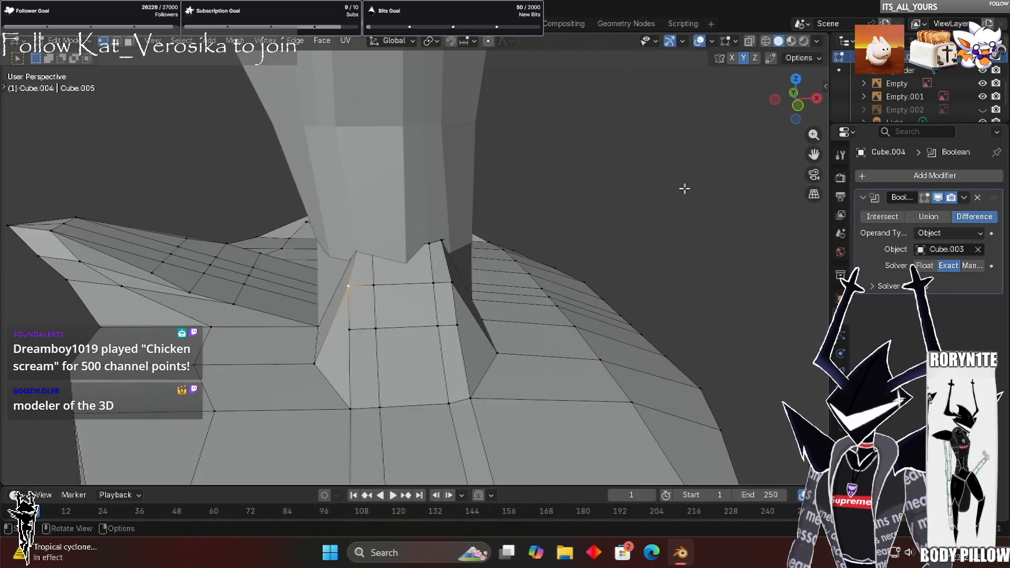
Try to move the raised collar's mirrored upper corner vertices inward along the global X axis
middle_click_drag(663, 194, 640, 282)
key("g")
key("x")
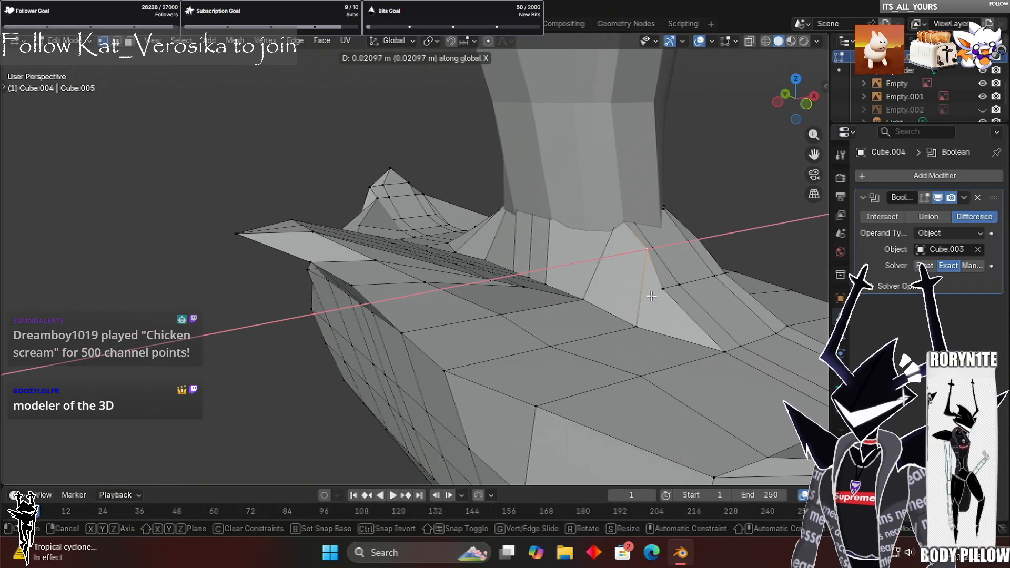
left_click(672, 271)
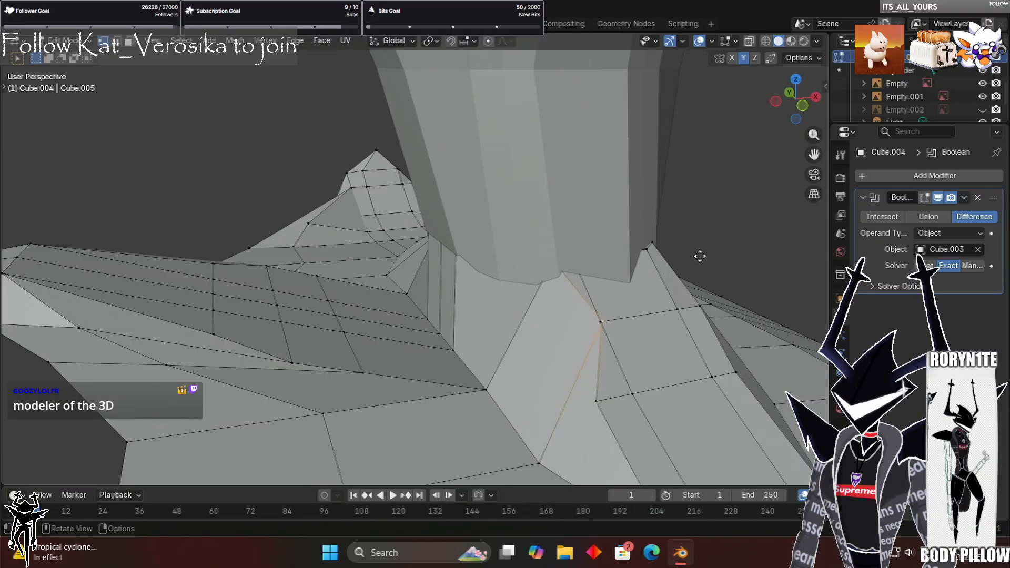
left_click(709, 205)
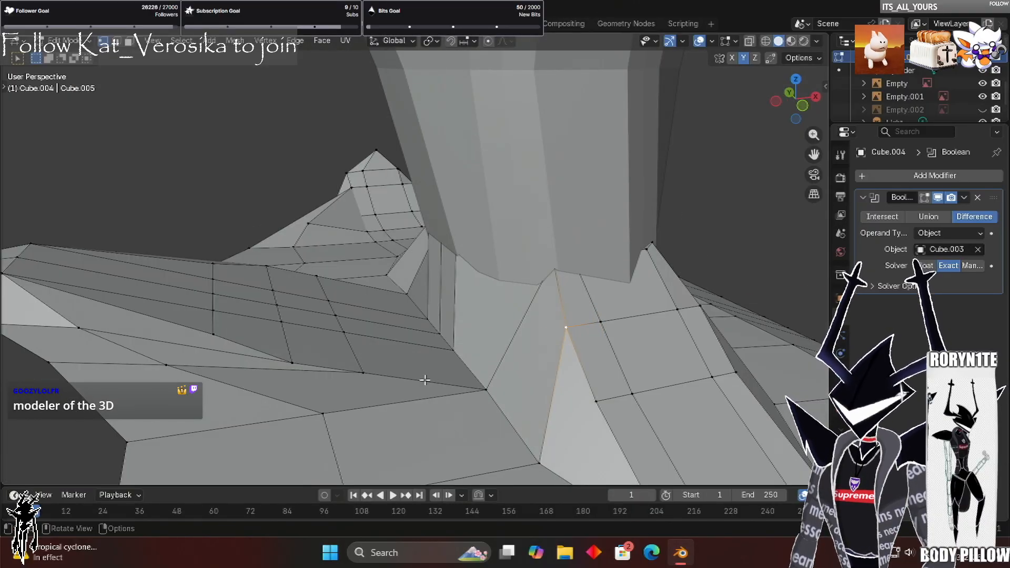
Move the raised collar's mirrored upper corner vertices about 0.028 m along the global X axis, close to the neighbouring edge
key("g")
key("x")
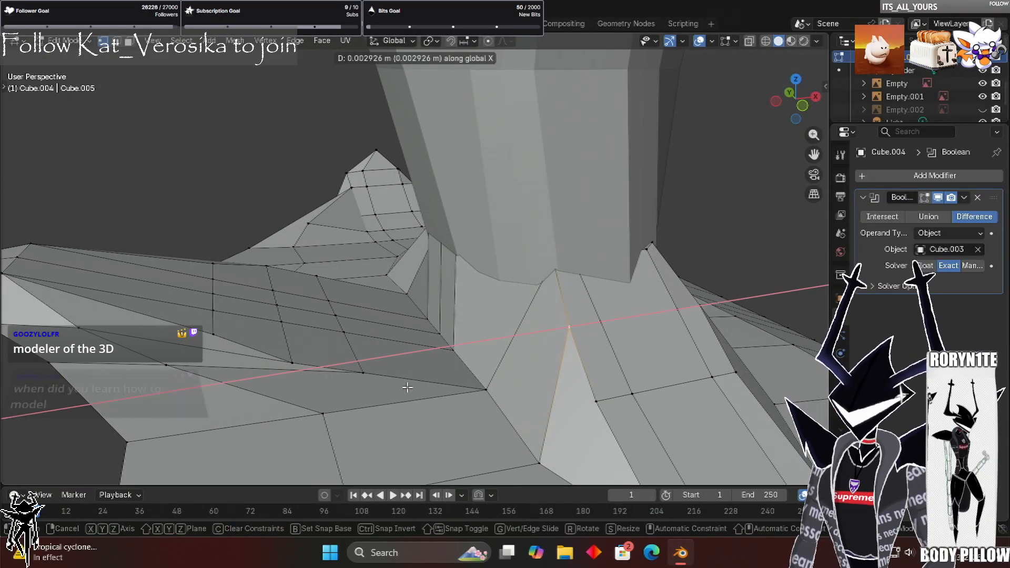
left_click(672, 291)
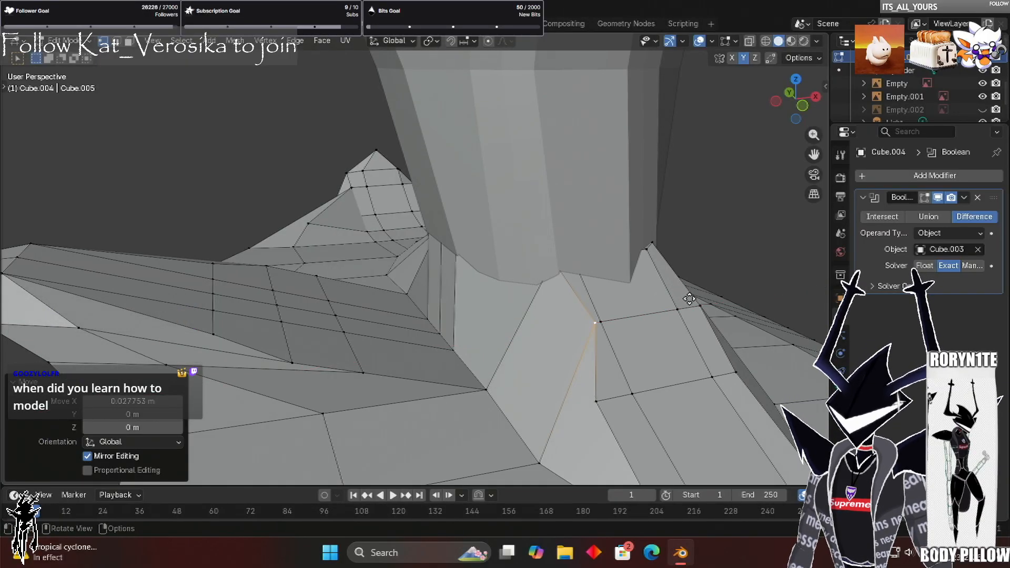
Move the collar's mirrored vertex one row below along the global X axis, close to the neighbouring vertical edge
middle_click_drag(690, 299, 678, 298)
scroll(690, 299, "down", 2)
left_click(690, 299)
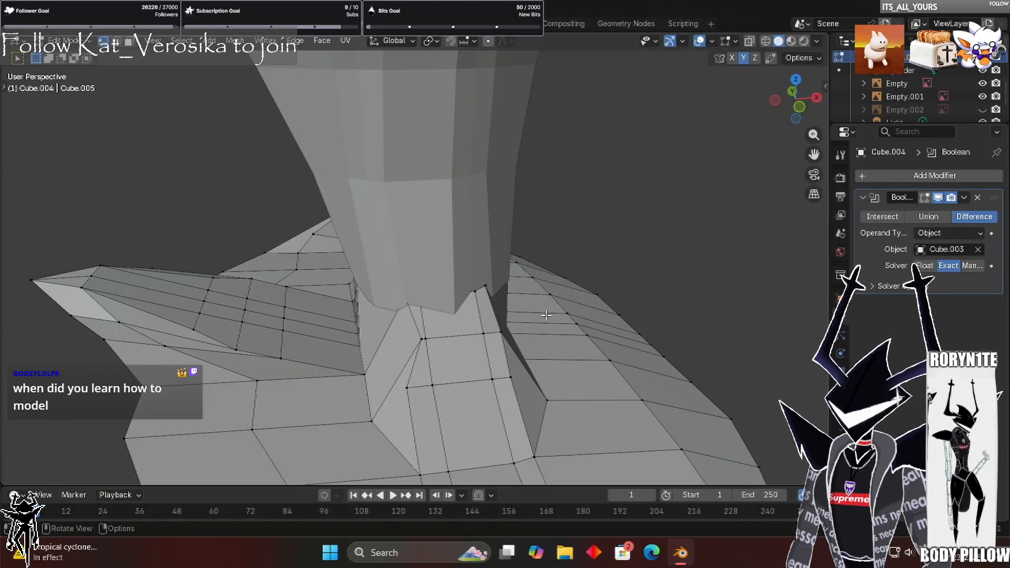
key("g")
key("x")
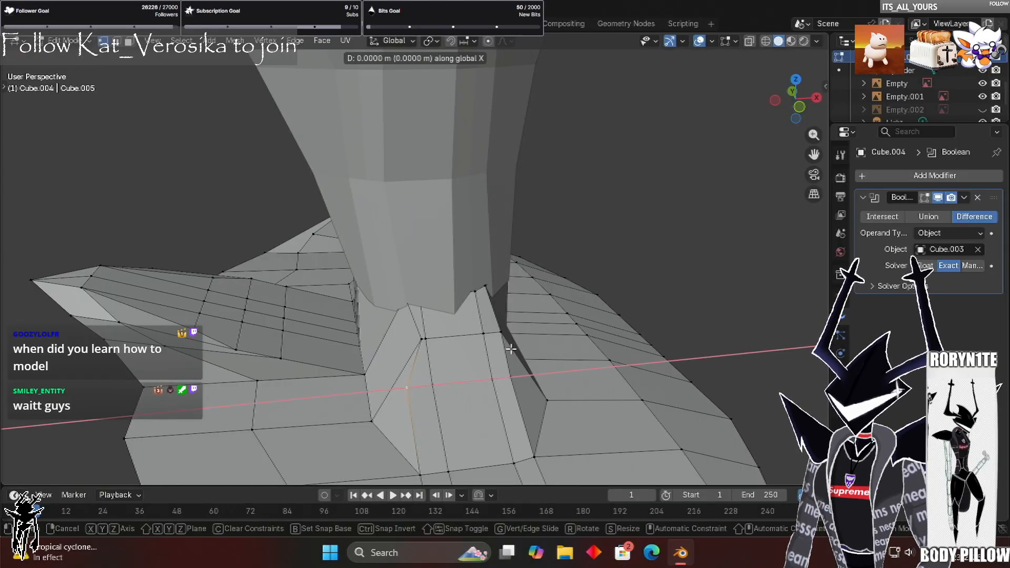
left_click(248, 318)
Merge the shifted upper and lower collar vertices into the adjacent vertices of the neighbouring vertical edge, using At Last
middle_click_drag(248, 318, 255, 318)
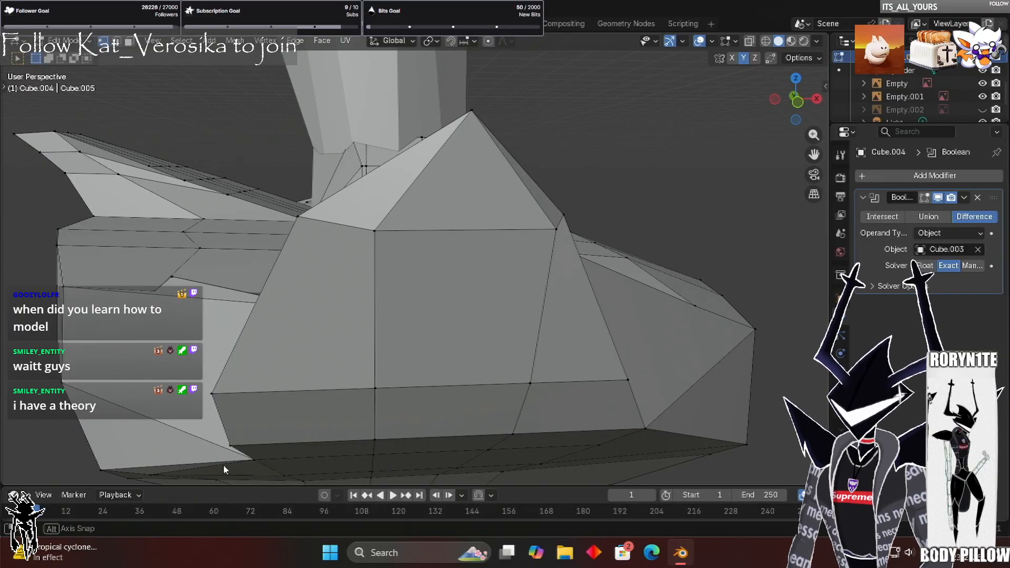
middle_click_drag(234, 466, 227, 475)
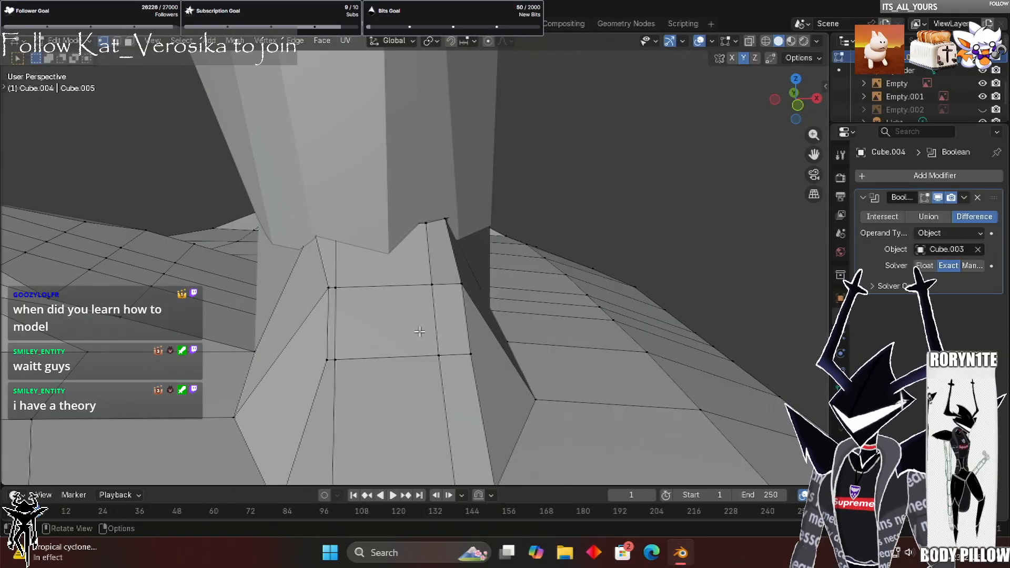
scroll(419, 331, "up", 2)
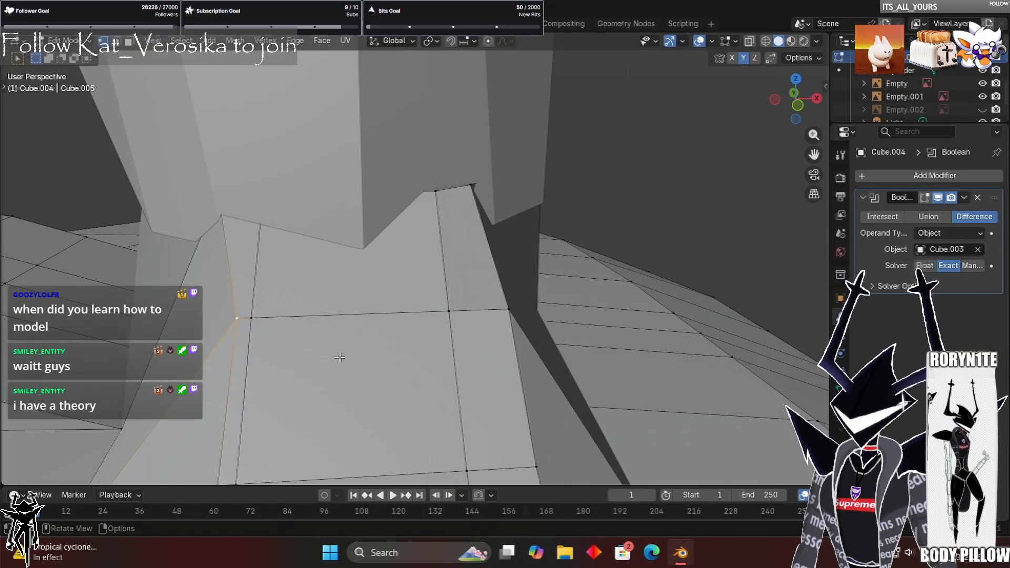
right_click(437, 377)
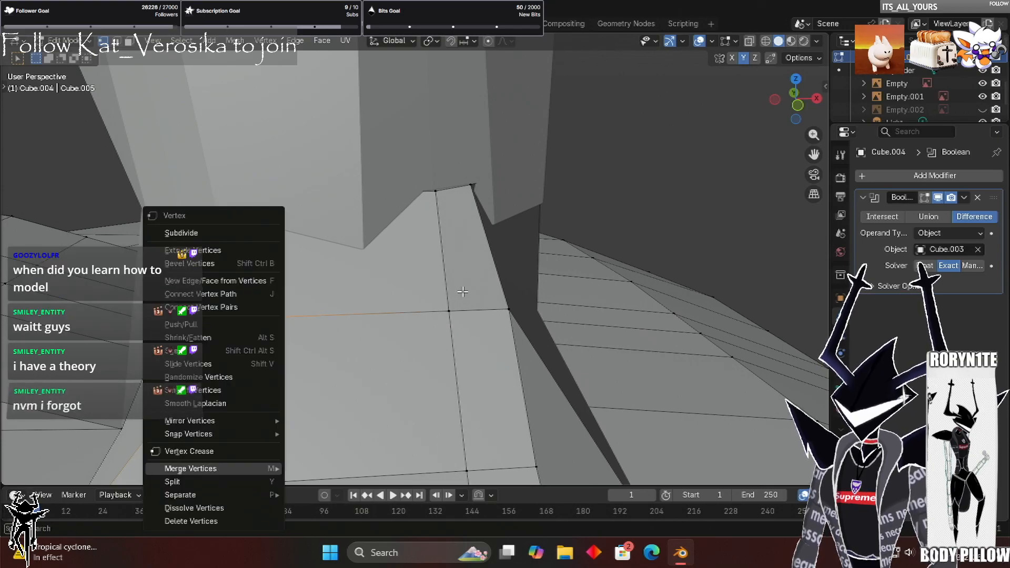
scroll(456, 294, "down", 4)
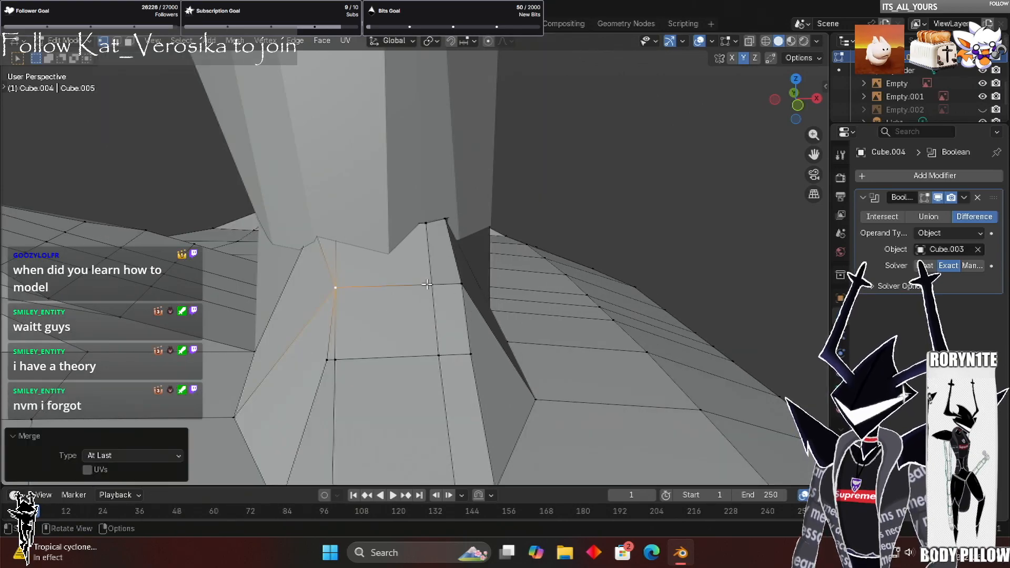
right_click(558, 288)
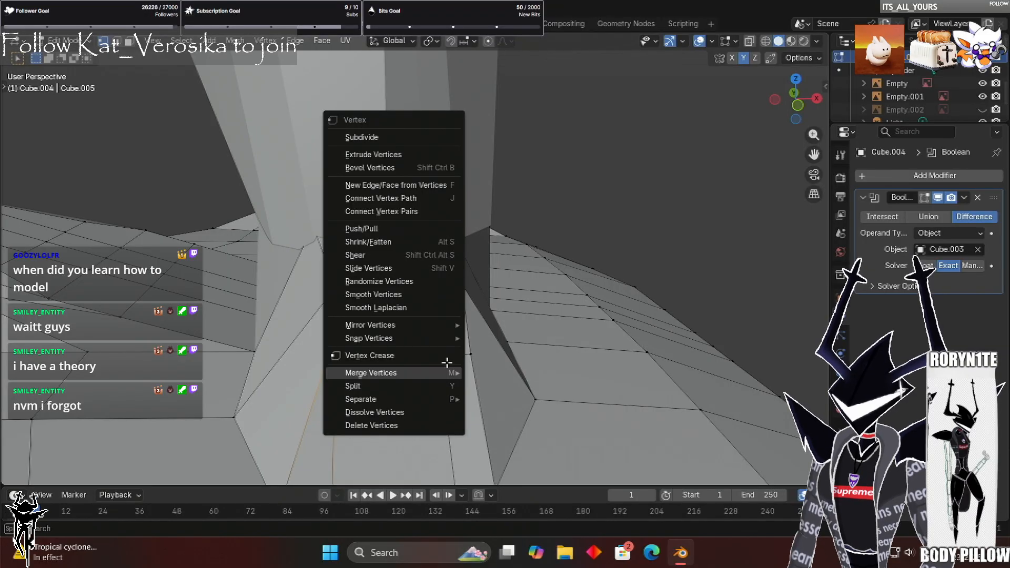
key("ctrl+z")
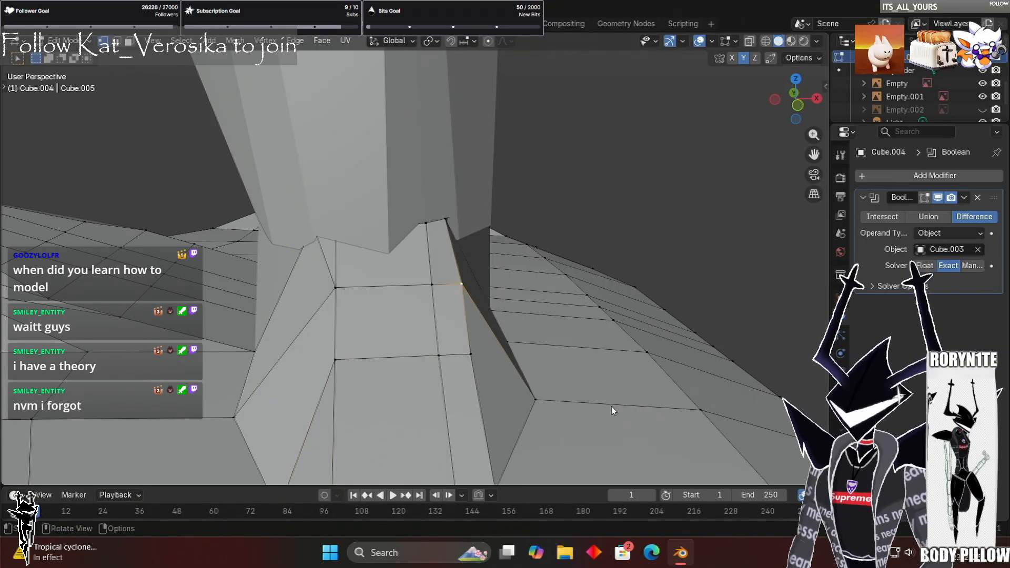
Merge the two outer vertices on the collar panel's opposite edge into their adjacent inner vertices, using At Last
right_click(606, 284)
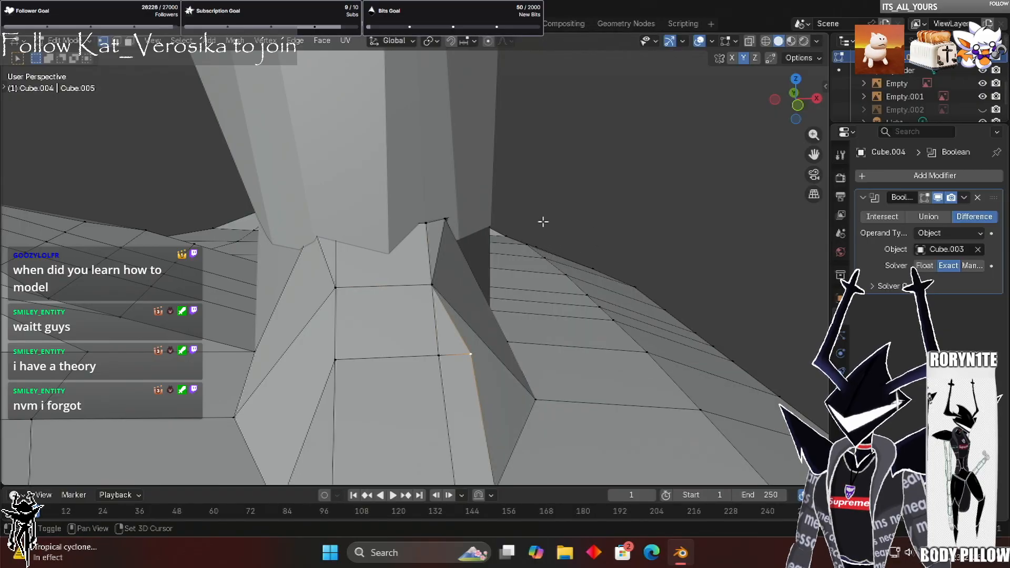
left_click(439, 356, "shift")
key("shift+r")
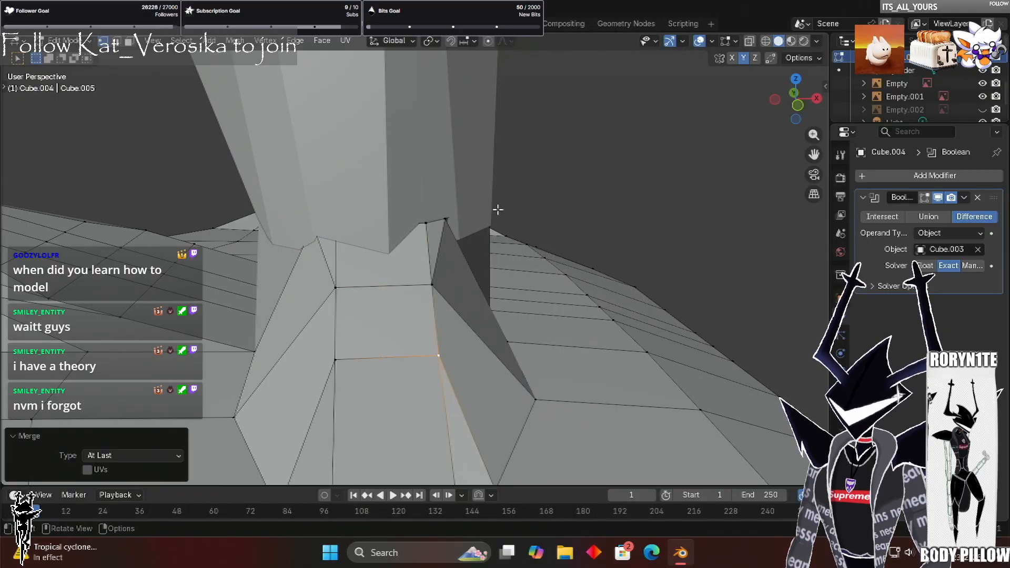
Merge the closely spaced vertices along the lower edge of the side ridge beside the waist, using At Last
scroll(497, 210, "down", 6)
middle_click_drag(497, 210, 497, 214)
scroll(336, 206, "down", 3)
middle_click_drag(338, 236, 388, 203)
scroll(339, 231, "up", 4)
middle_click_drag(340, 232, 201, 340)
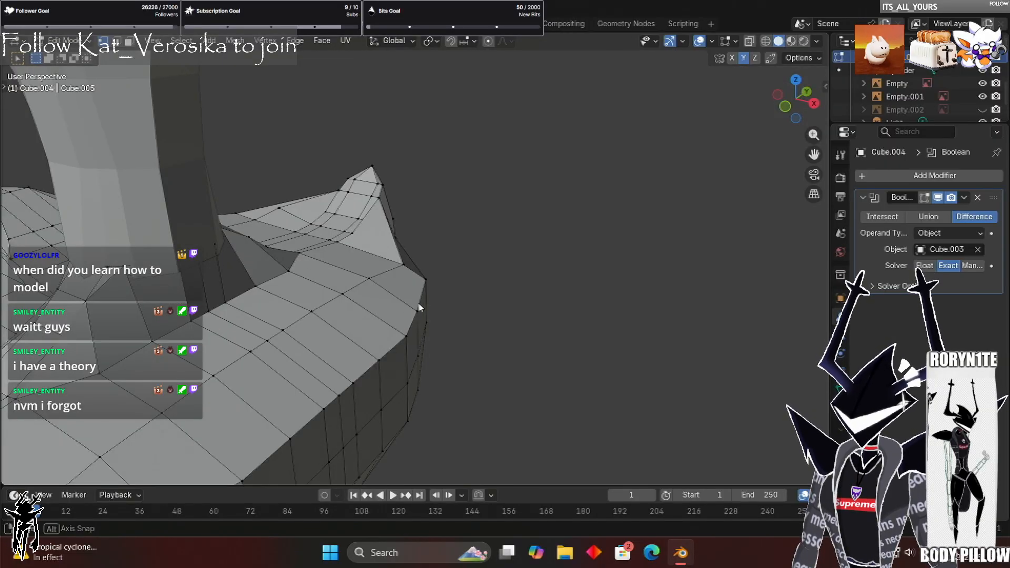
middle_click_drag(420, 301, 418, 308)
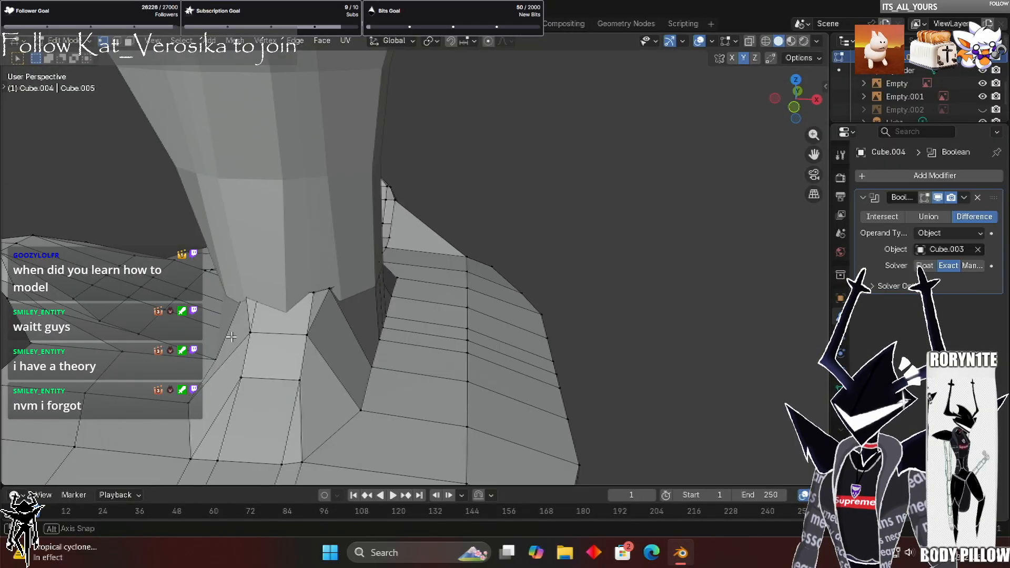
middle_click_drag(194, 335, 227, 336)
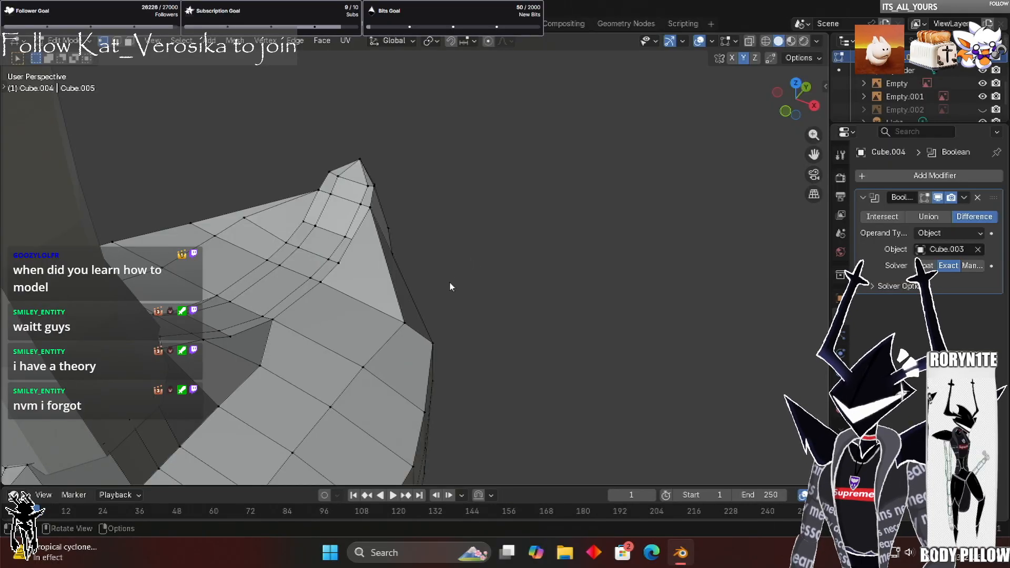
key("ctrl+v")
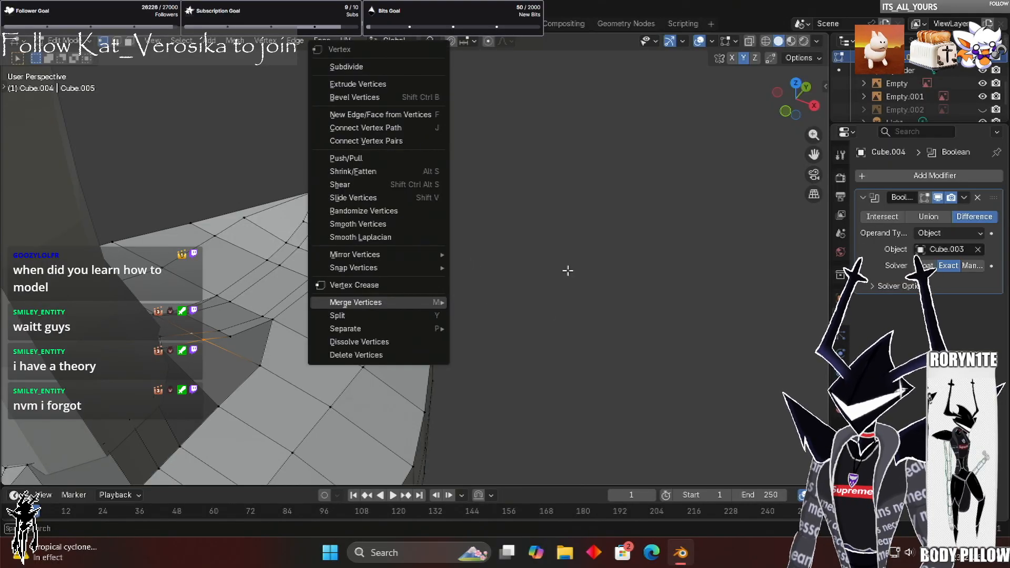
left_click(457, 303)
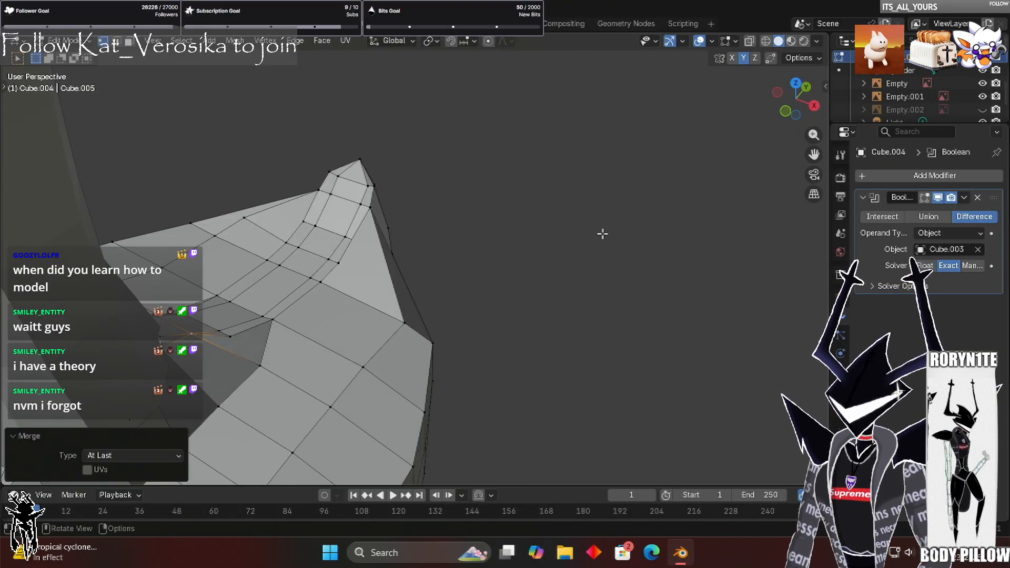
key("ctrl+v")
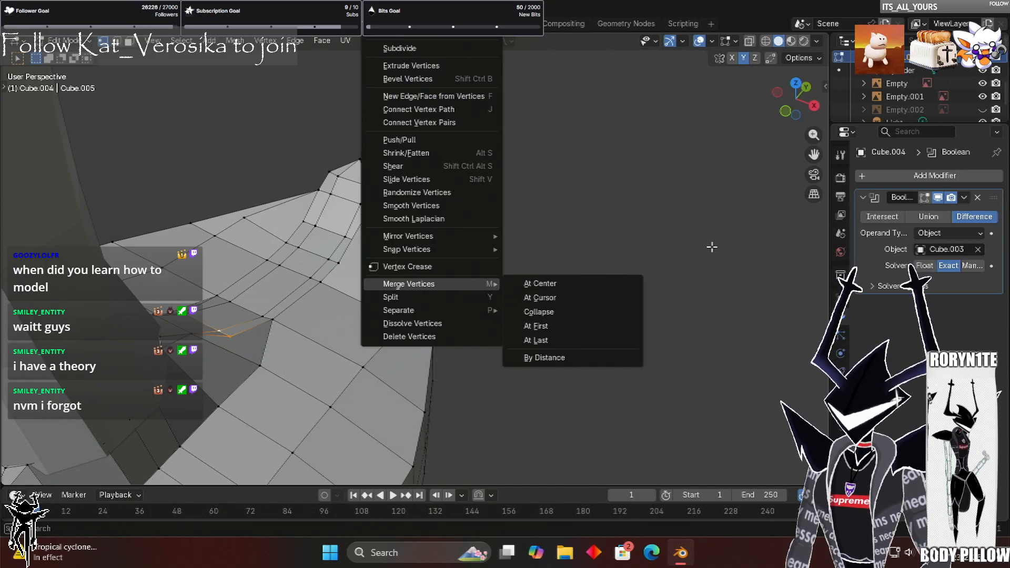
middle_click_drag(710, 250, 723, 234)
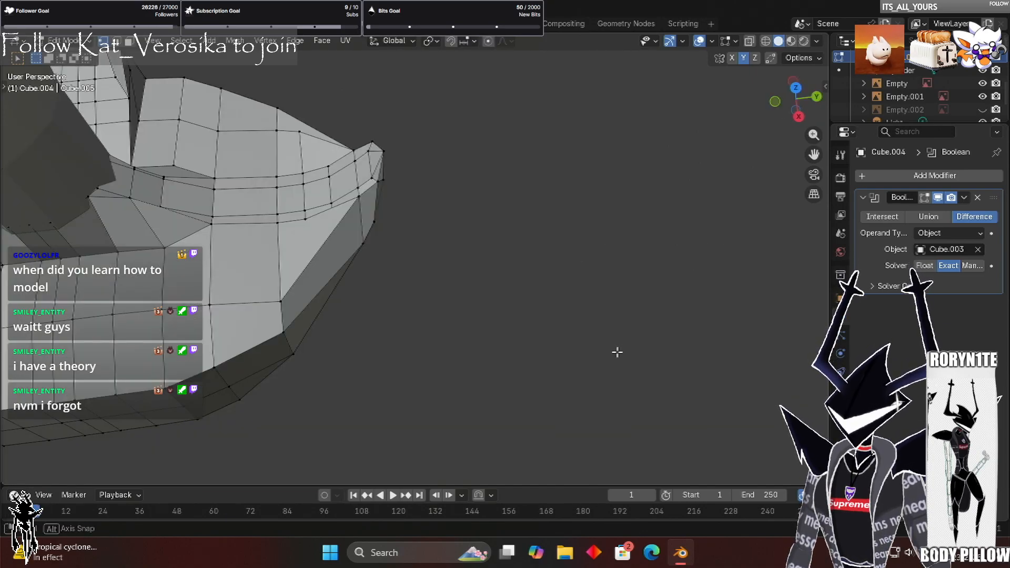
Merge the matching closely spaced vertices along the opposite ridge's lower edge near the waist, using At Last
middle_click_drag(617, 352, 624, 346)
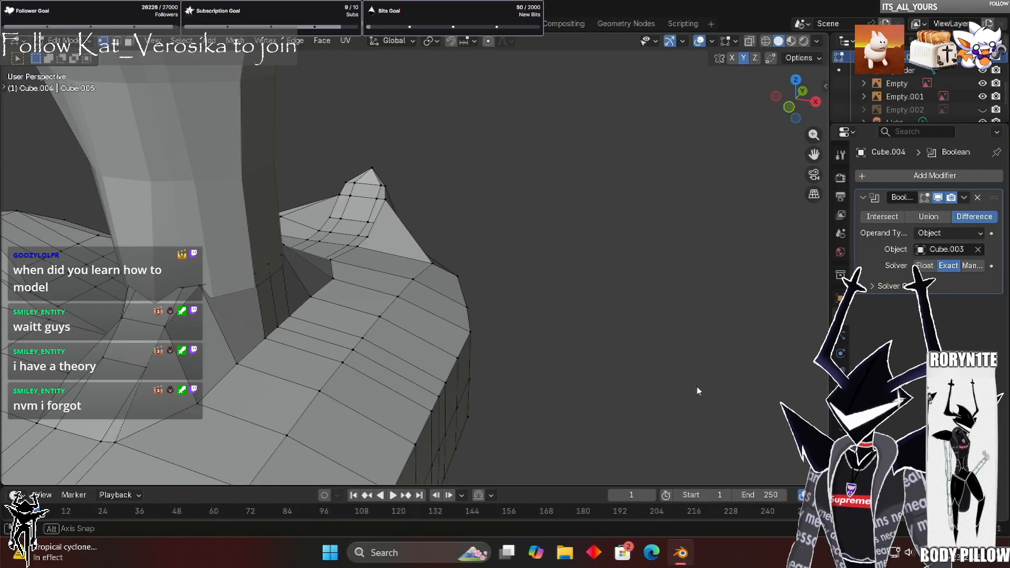
middle_click_drag(700, 392, 691, 390)
middle_click_drag(582, 354, 609, 347)
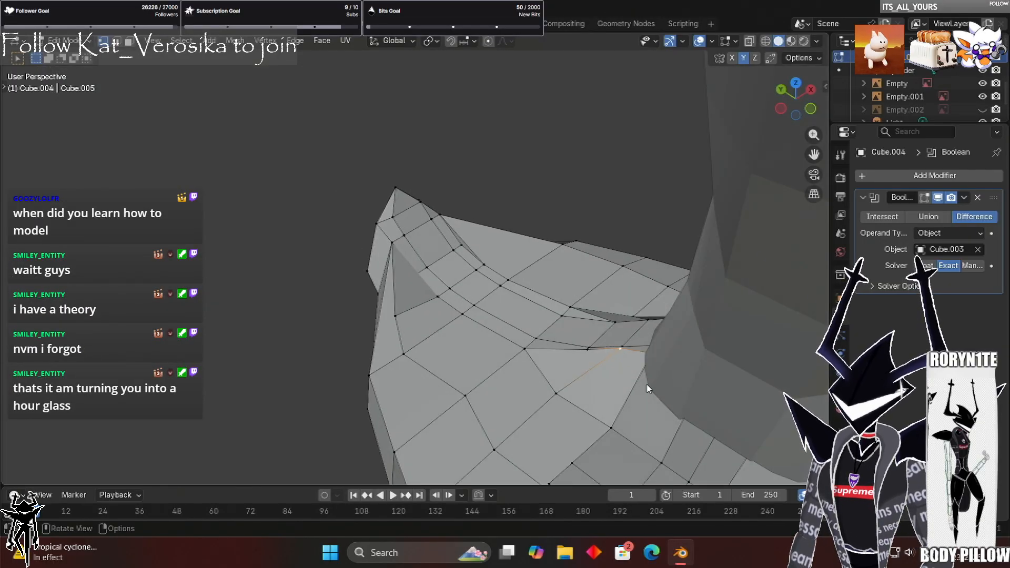
right_click(635, 222)
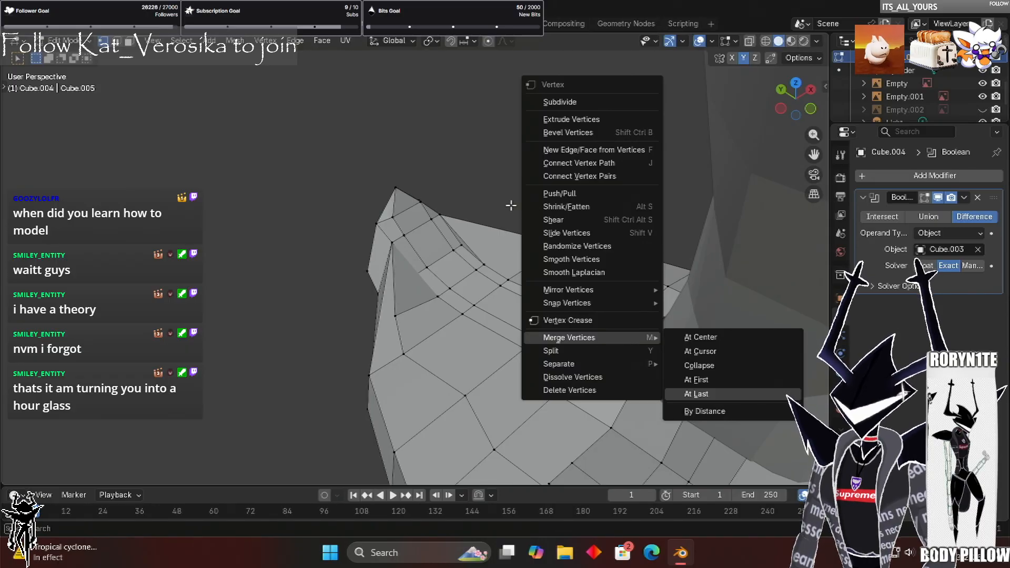
left_click(662, 166)
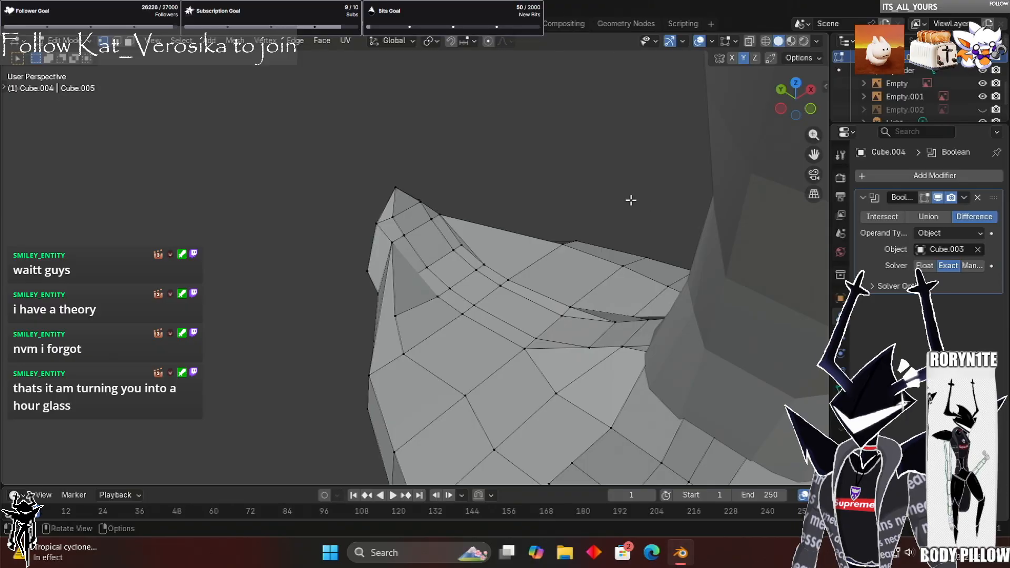
Examine the hip section against the reference drawings in right orthographic view and with the whole character in Object Mode
middle_click_drag(648, 205, 384, 120)
middle_click_drag(457, 189, 462, 189)
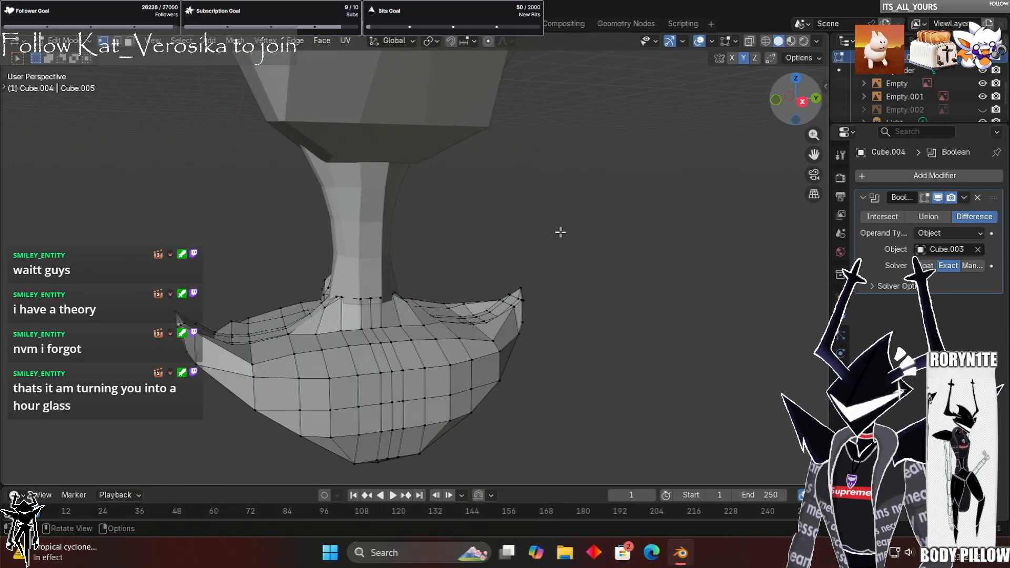
key("KP_3")
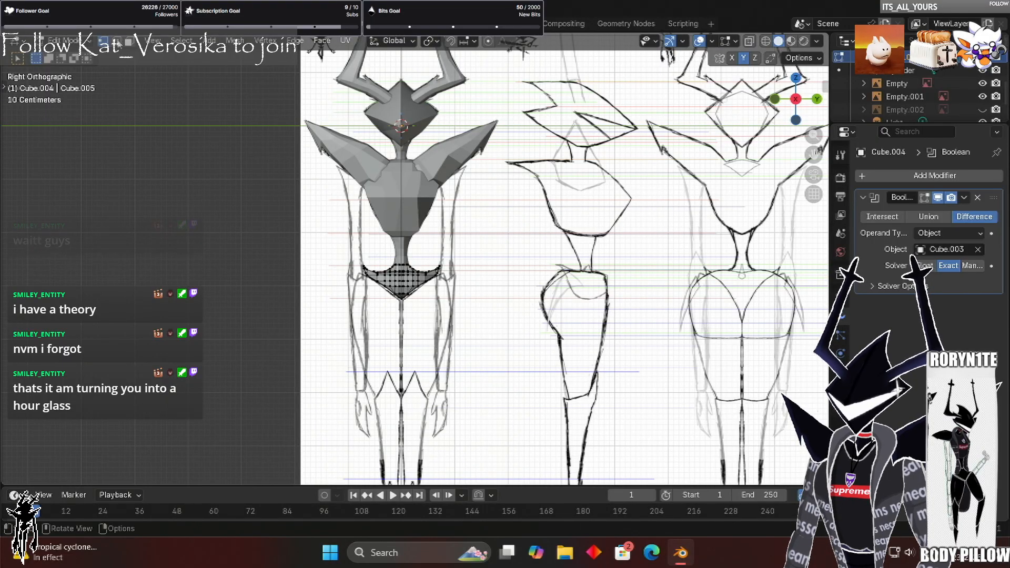
scroll(415, 258, "down", 1)
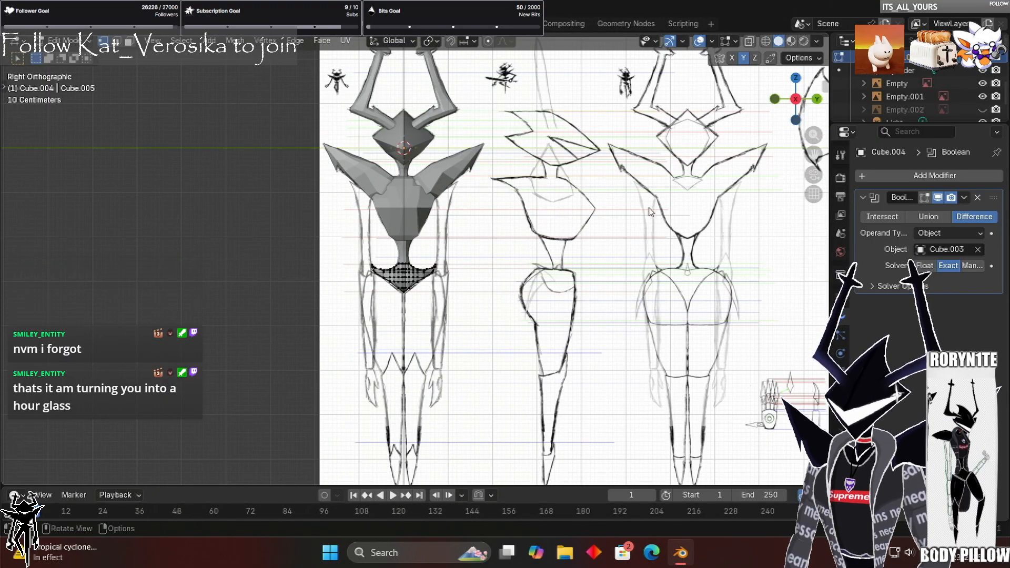
middle_click_drag(532, 149, 641, 211, "shift")
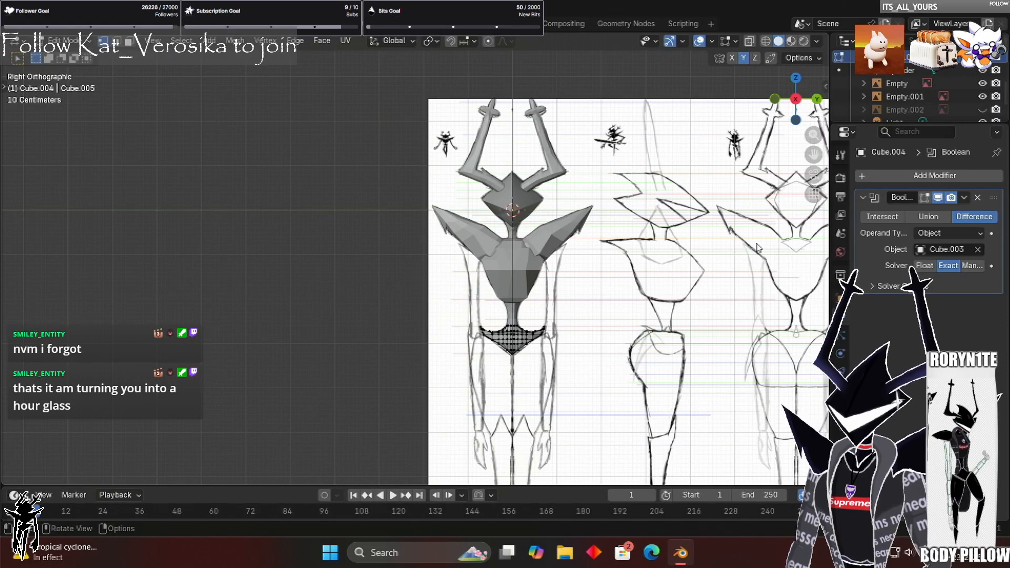
middle_click_drag(757, 247, 517, 266)
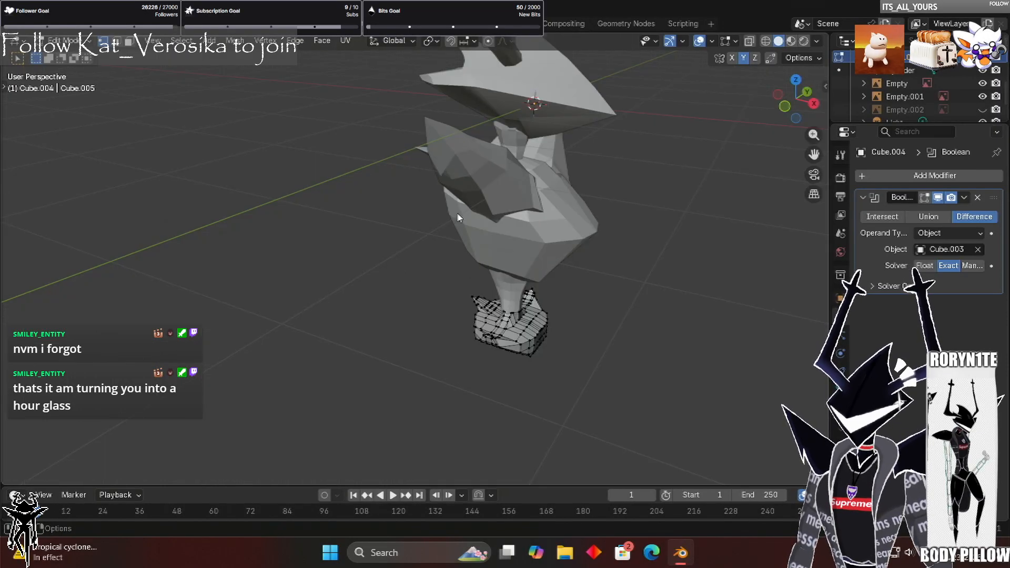
key("Tab")
middle_click_drag(408, 257, 412, 221)
middle_click_drag(492, 245, 515, 281)
middle_click_drag(650, 267, 648, 261)
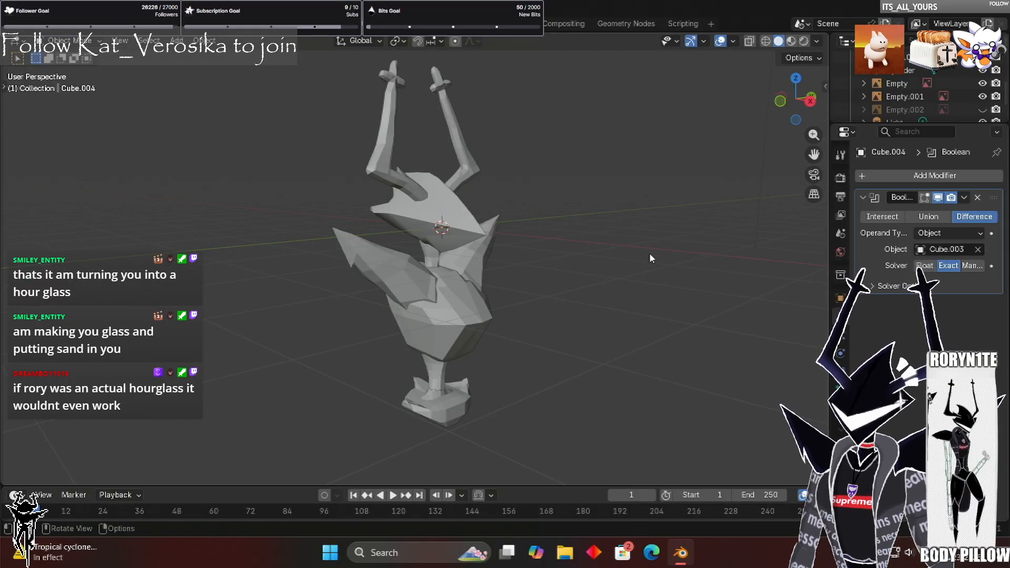